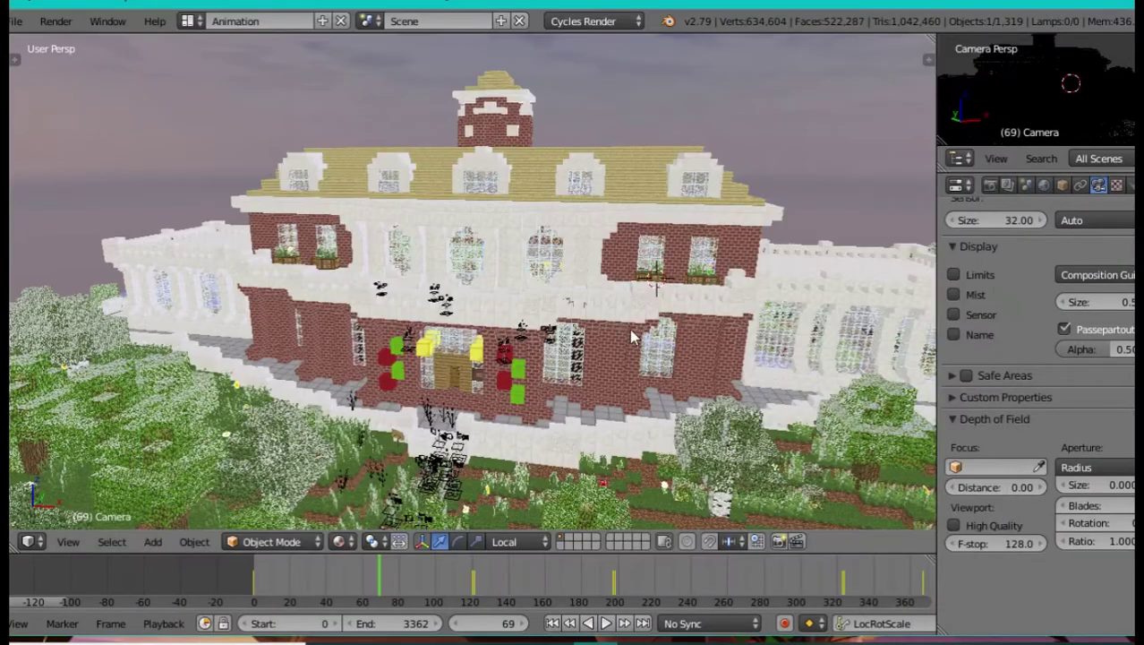
Step: Fly through the scene past the garden trees and up to the mansion's front façade to examine the exterior
{"action": "key", "text": "shift+f"}
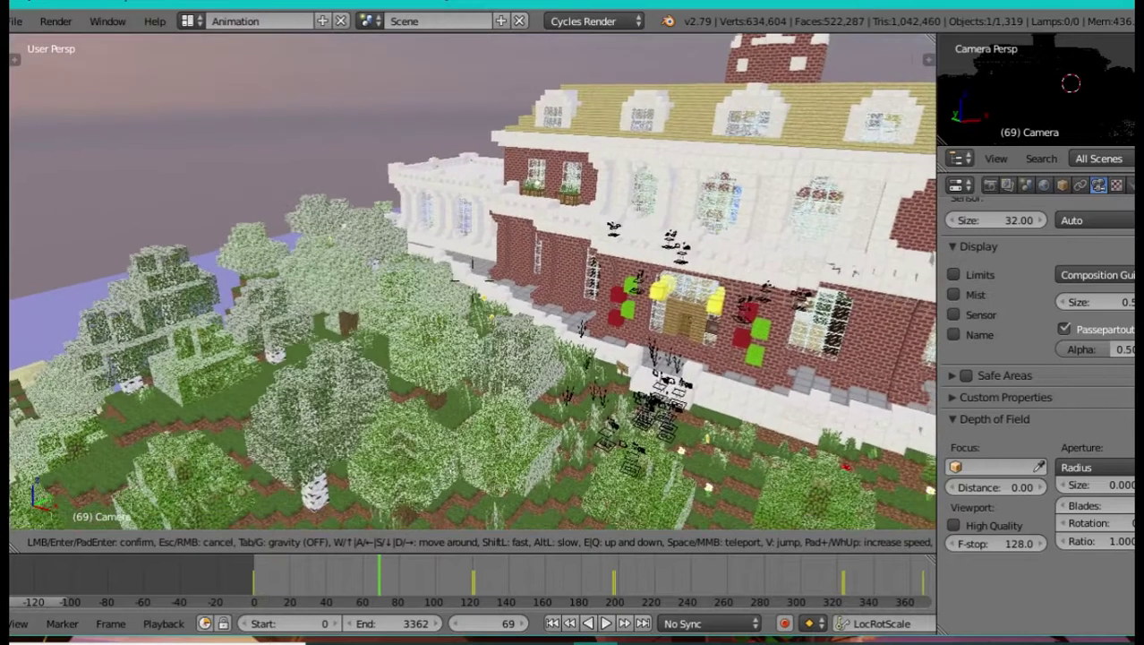
{"action": "key", "text": "w"}
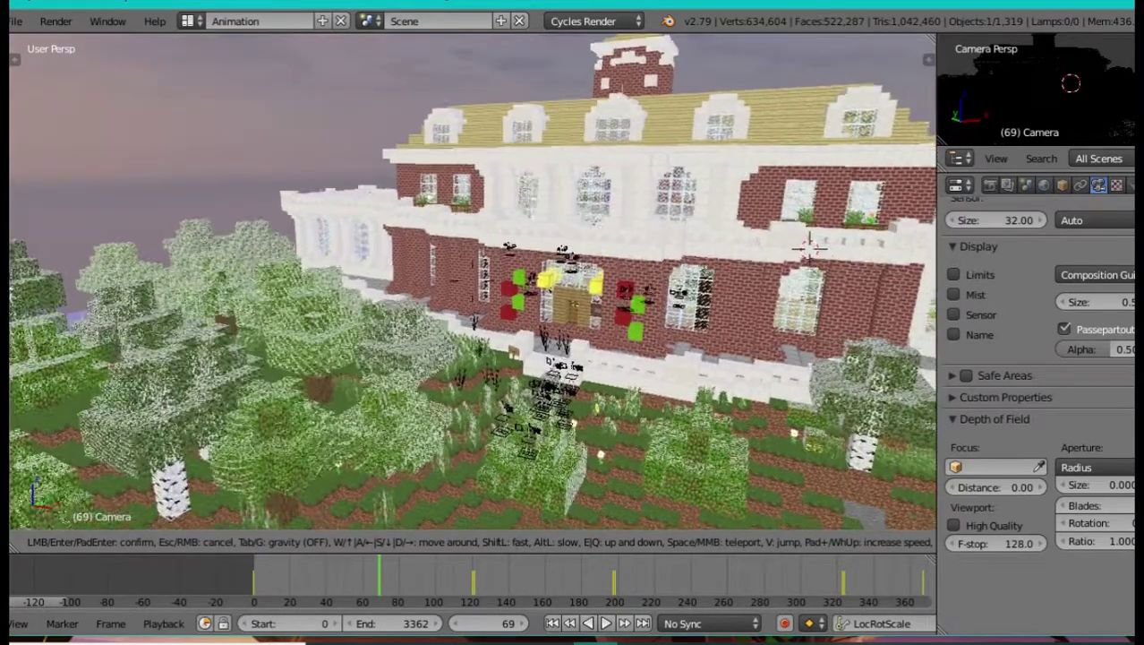
{"action": "key", "text": "s"}
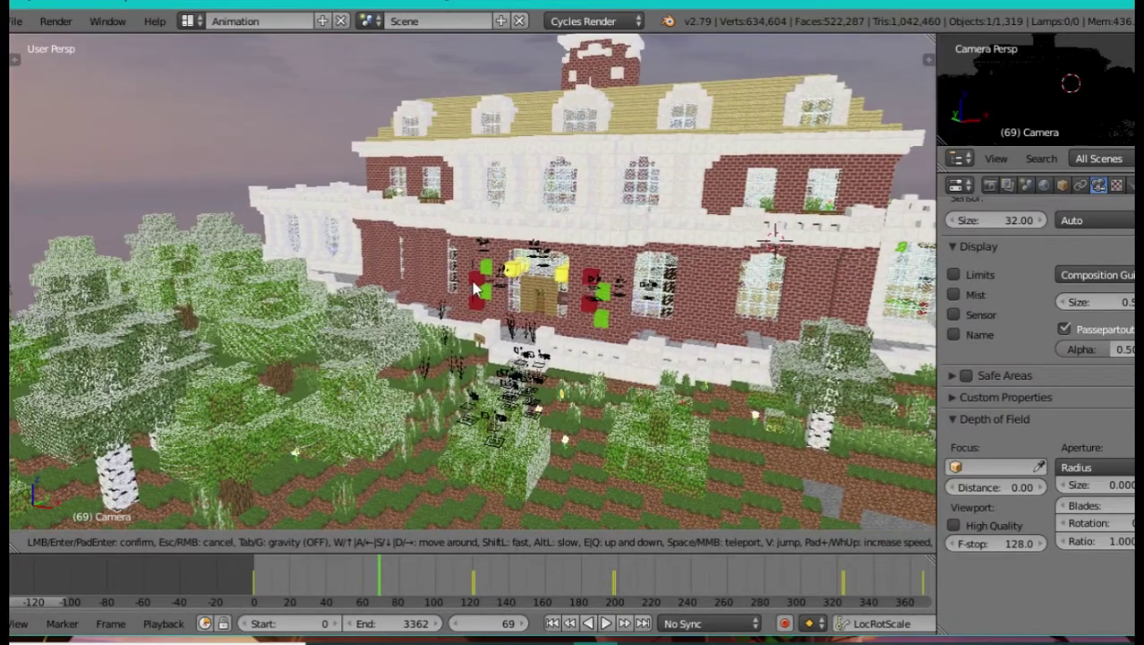
{"action": "left_click", "coordinate": [474, 286]}
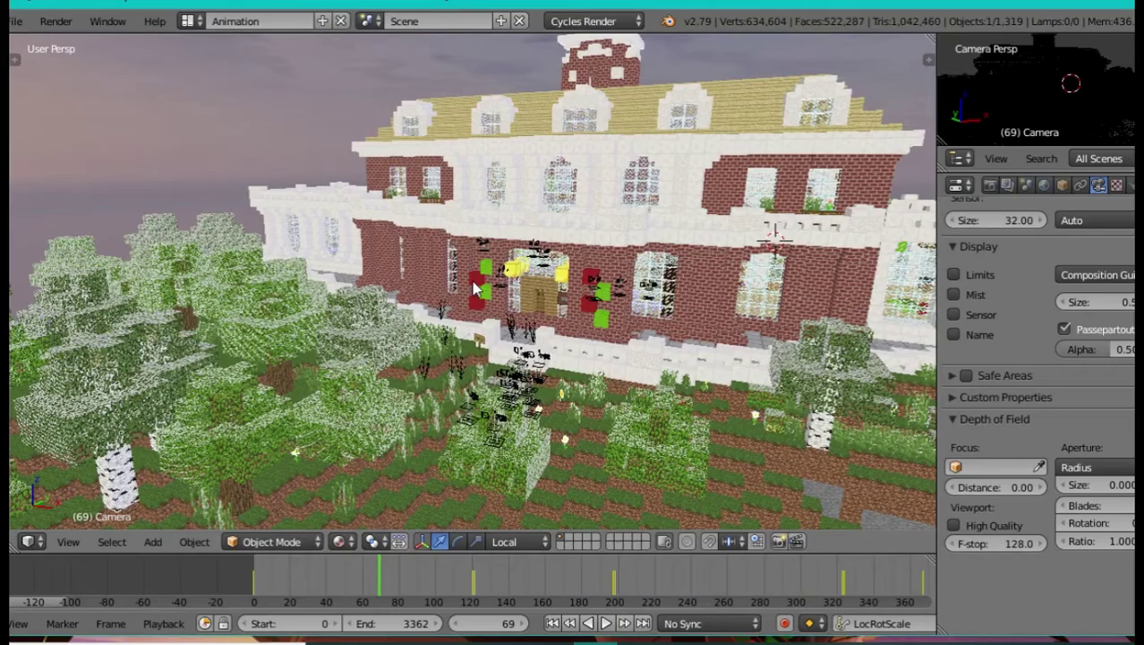
{"action": "key", "text": "shift+f"}
{"action": "key", "text": "w"}
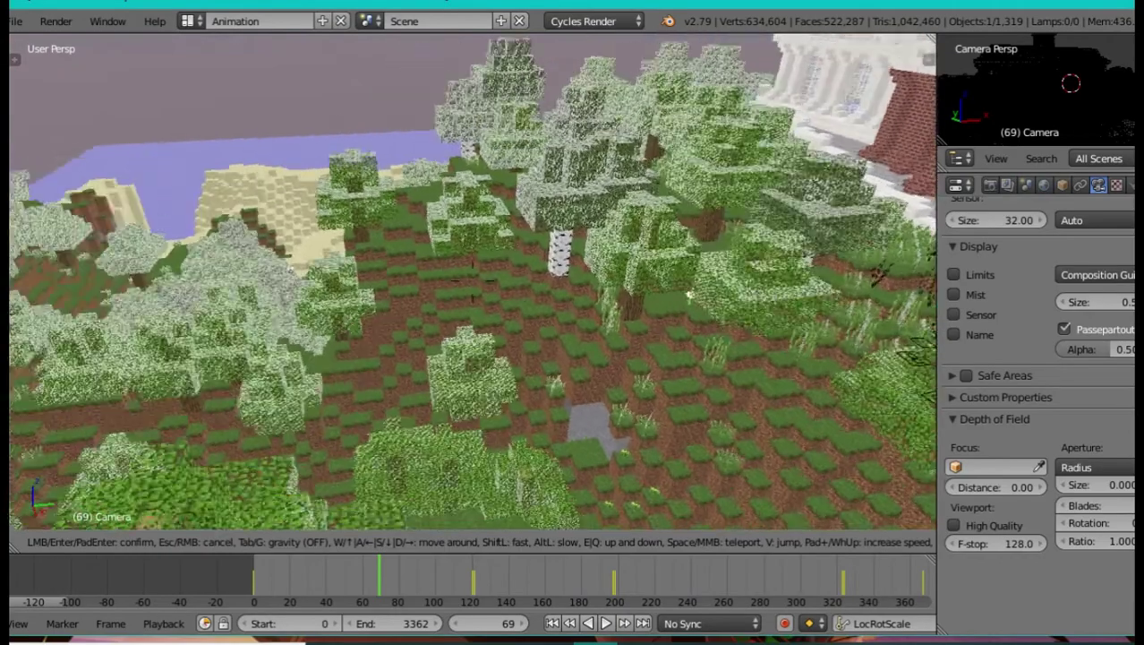
{"action": "key", "text": "s"}
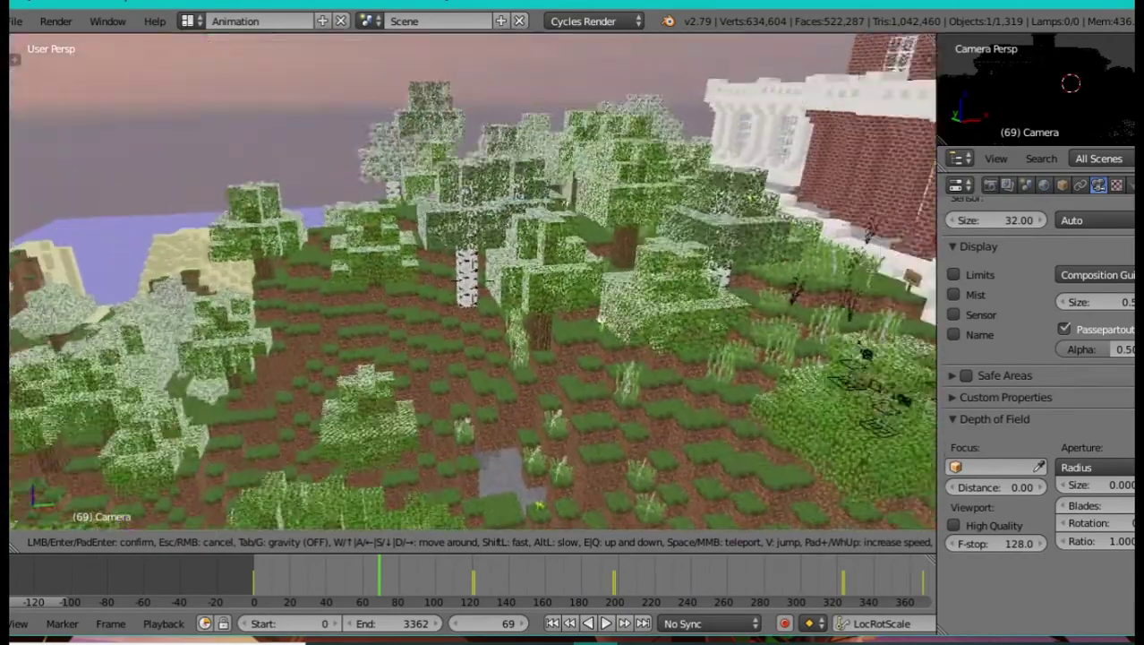
{"action": "key", "text": "w"}
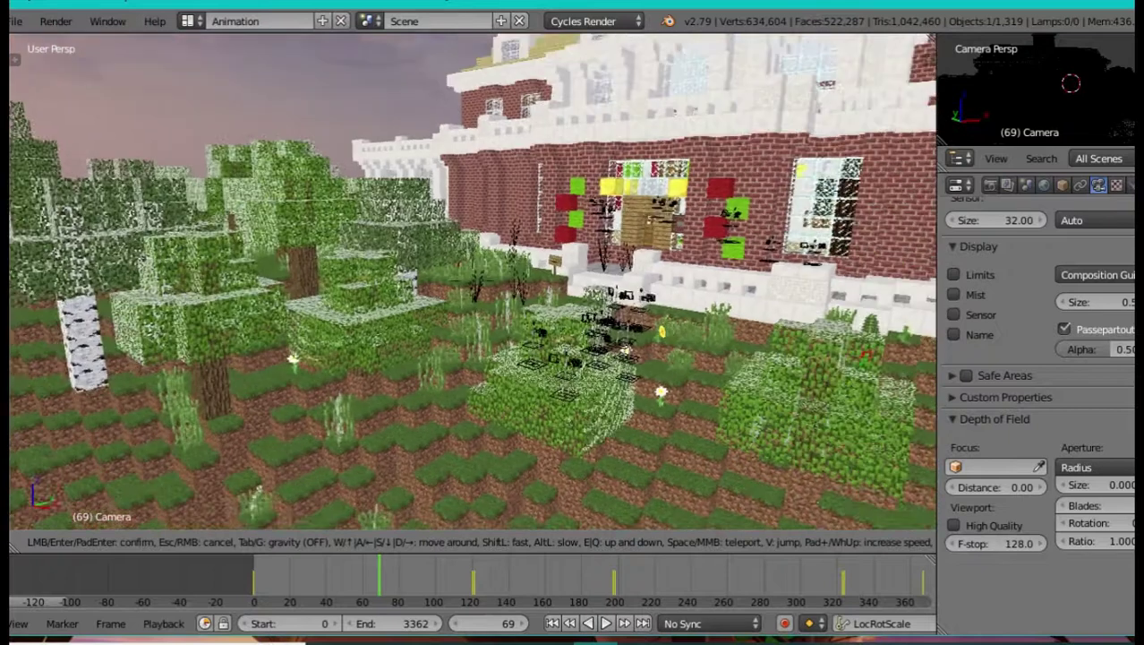
{"action": "key", "text": "w"}
{"action": "key", "text": "d"}
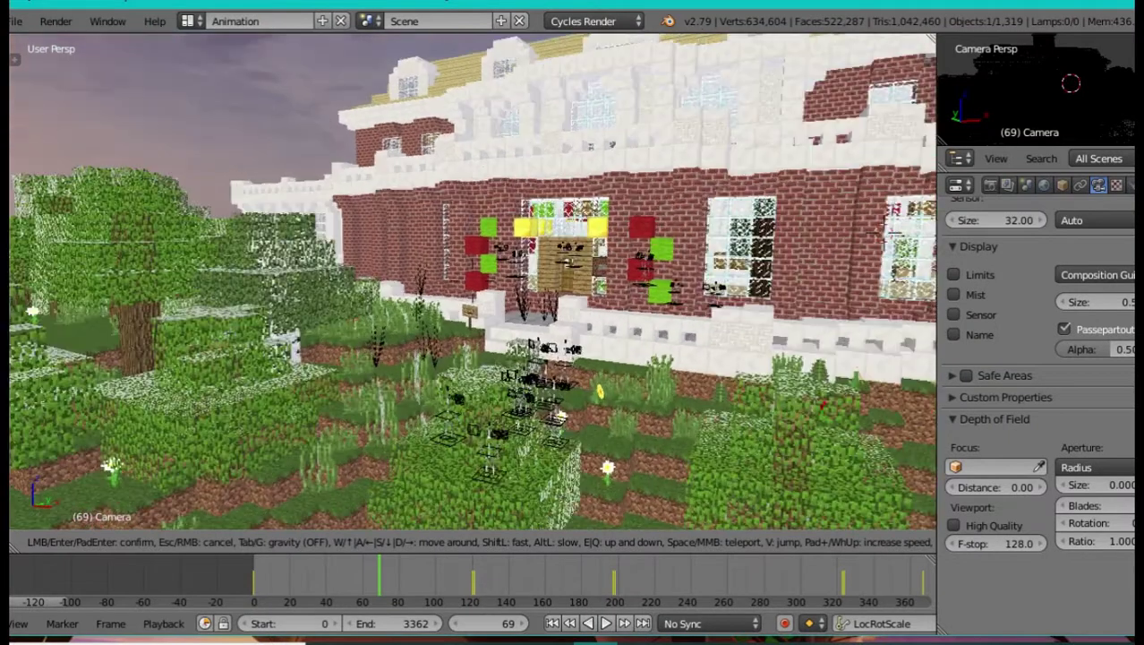
{"action": "key", "text": "d"}
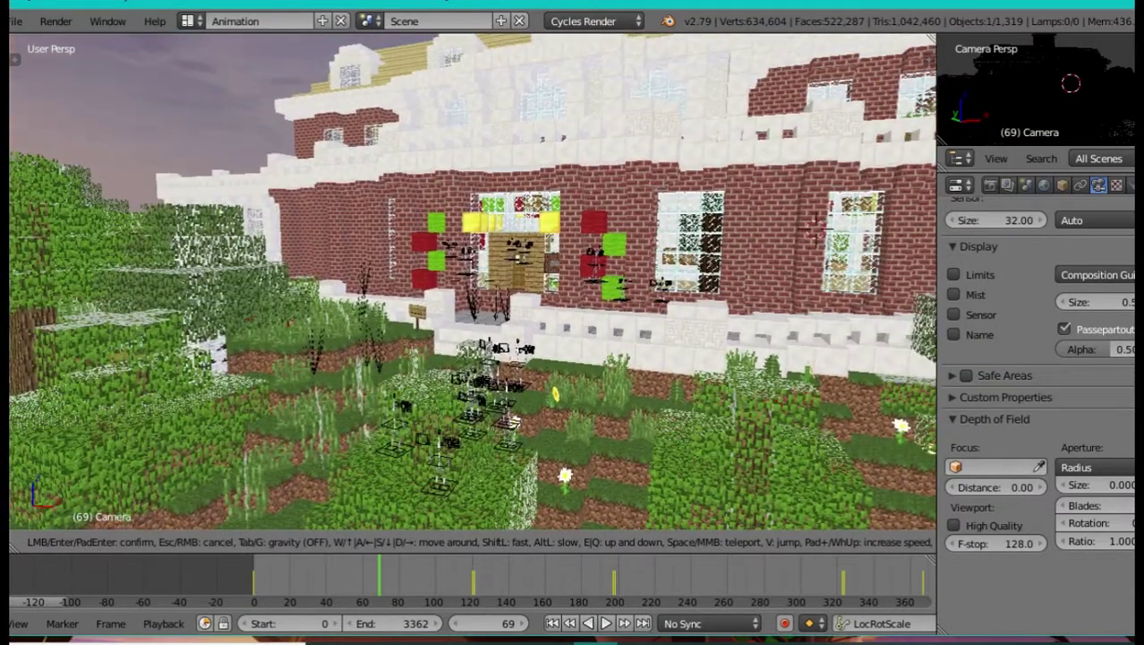
{"action": "key", "text": "w"}
{"action": "key", "text": "e"}
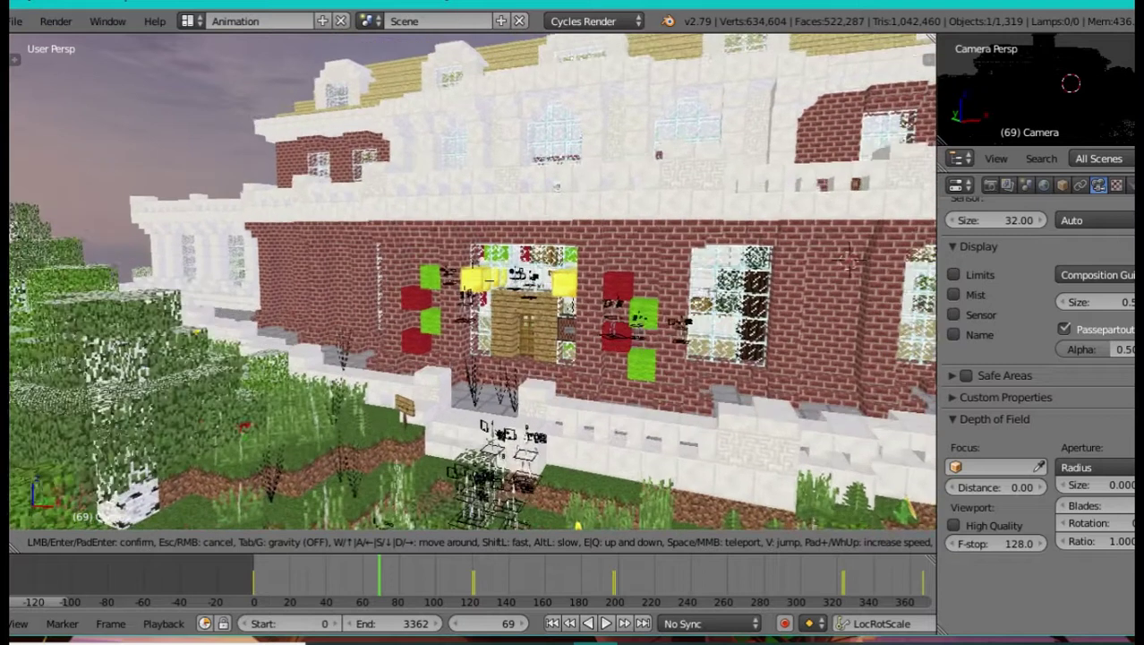
{"action": "left_click", "coordinate": [472, 288]}
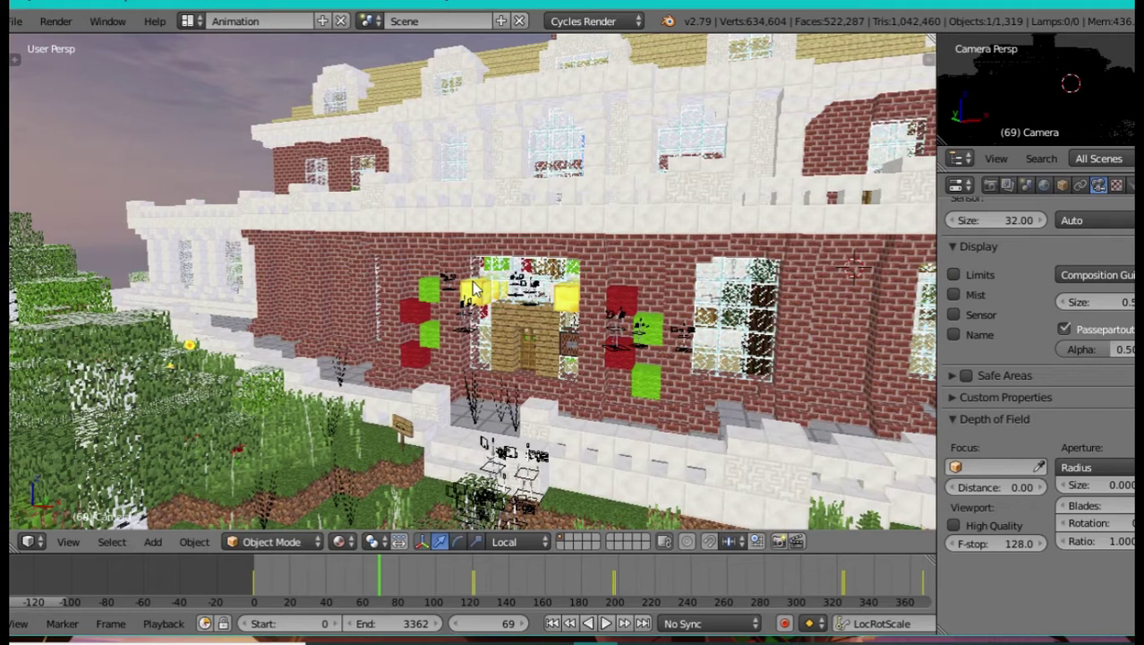
Step: Examine the mansion's front entrance up close, including the coloured blocks around the door and the adjoining terrace
{"action": "key", "text": "w"}
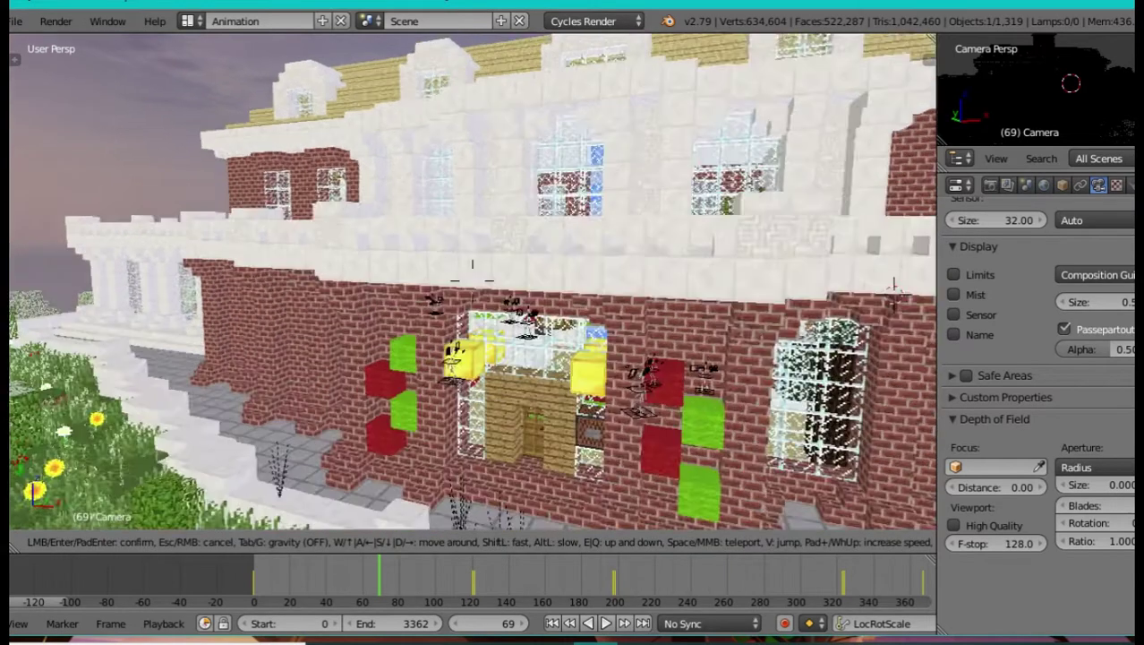
{"action": "key", "text": "w"}
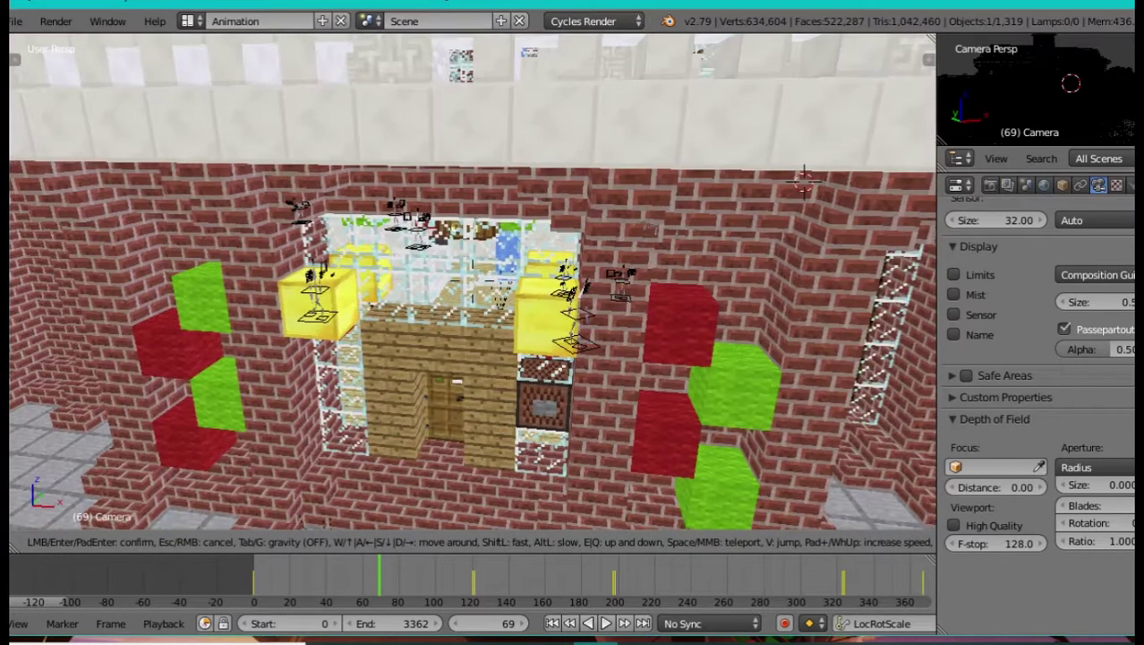
{"action": "key", "text": "w"}
{"action": "key", "text": "d"}
{"action": "key", "text": "s"}
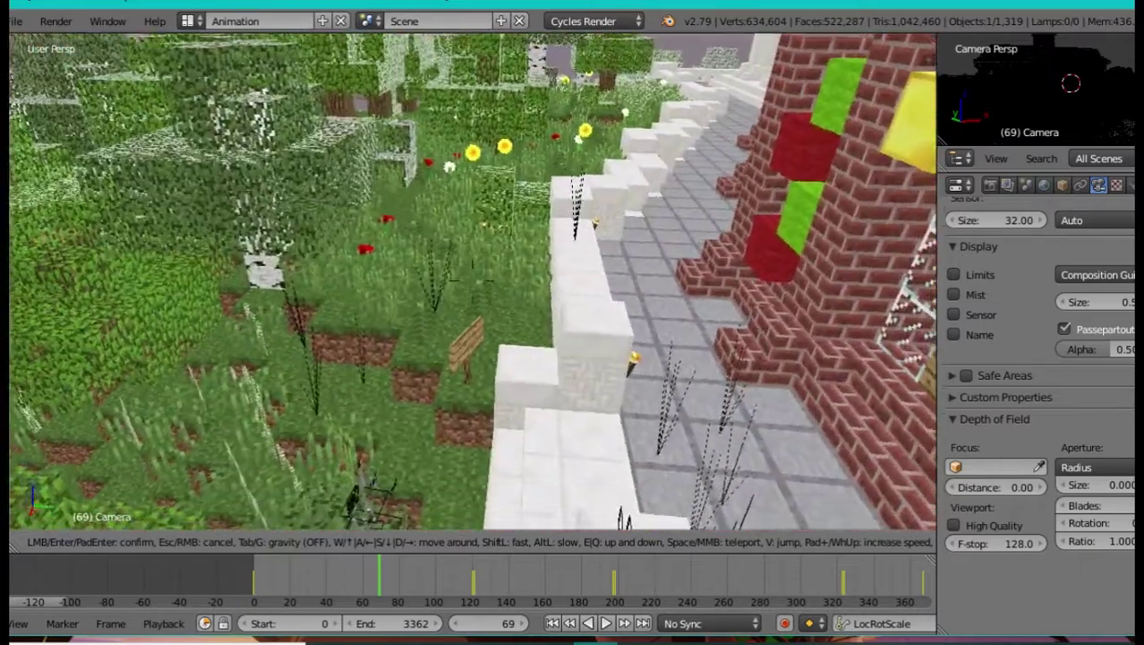
Step: Fly out to the camera object above the beach, and return to an overview of the mansion's front
{"action": "key", "text": "w"}
{"action": "key", "text": "e"}
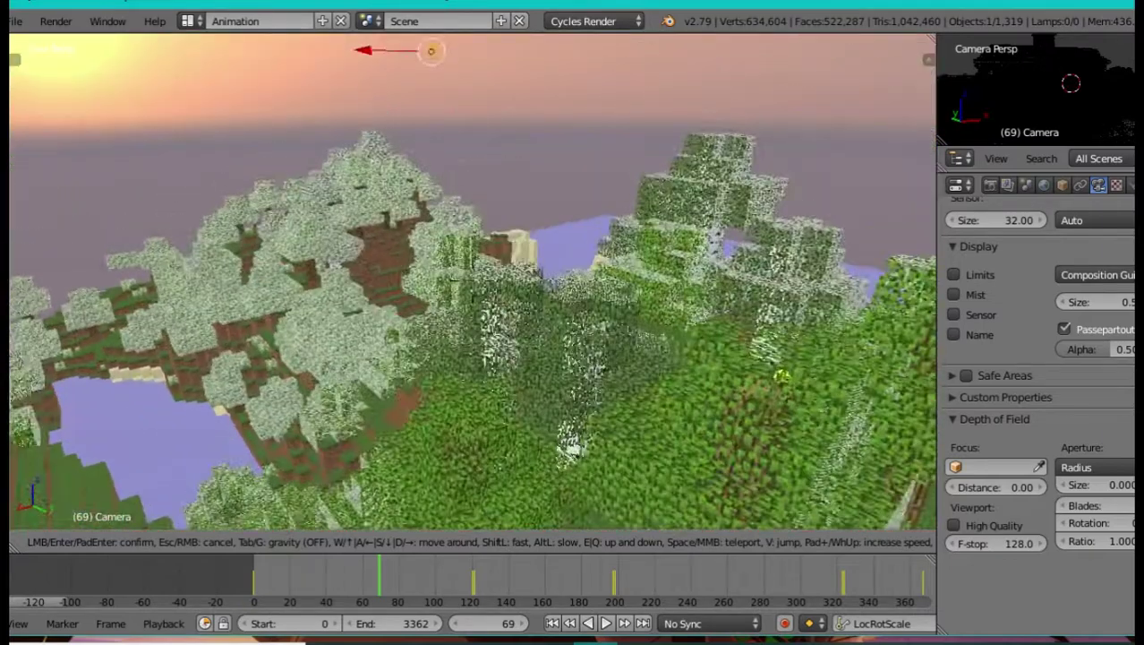
{"action": "key", "text": "e"}
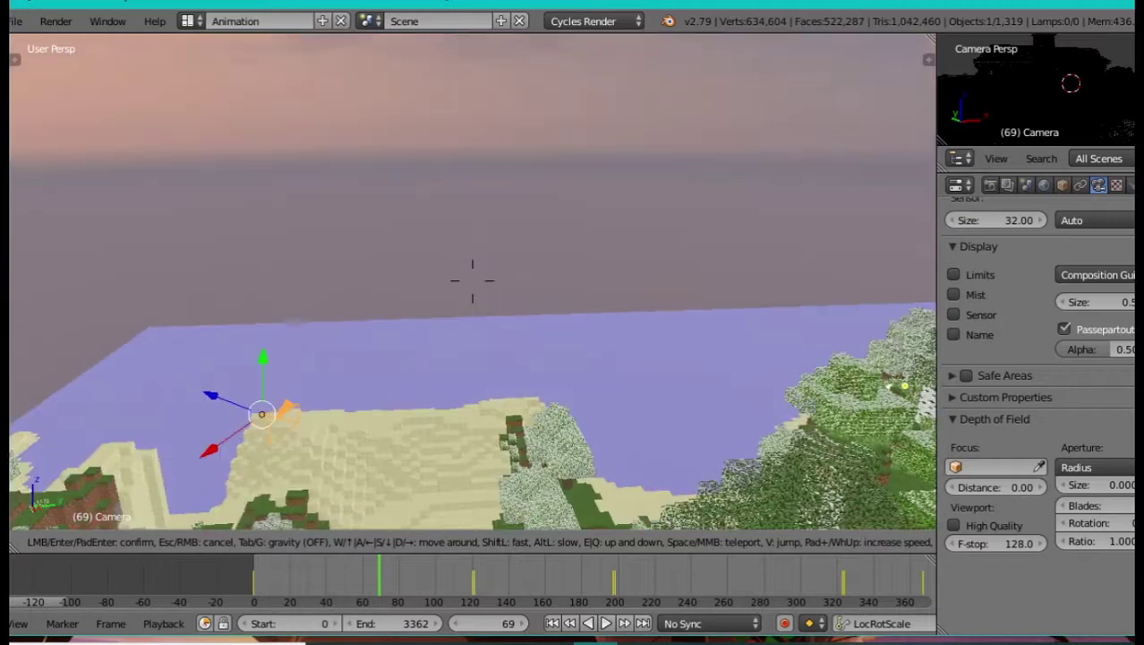
{"action": "key", "text": "a"}
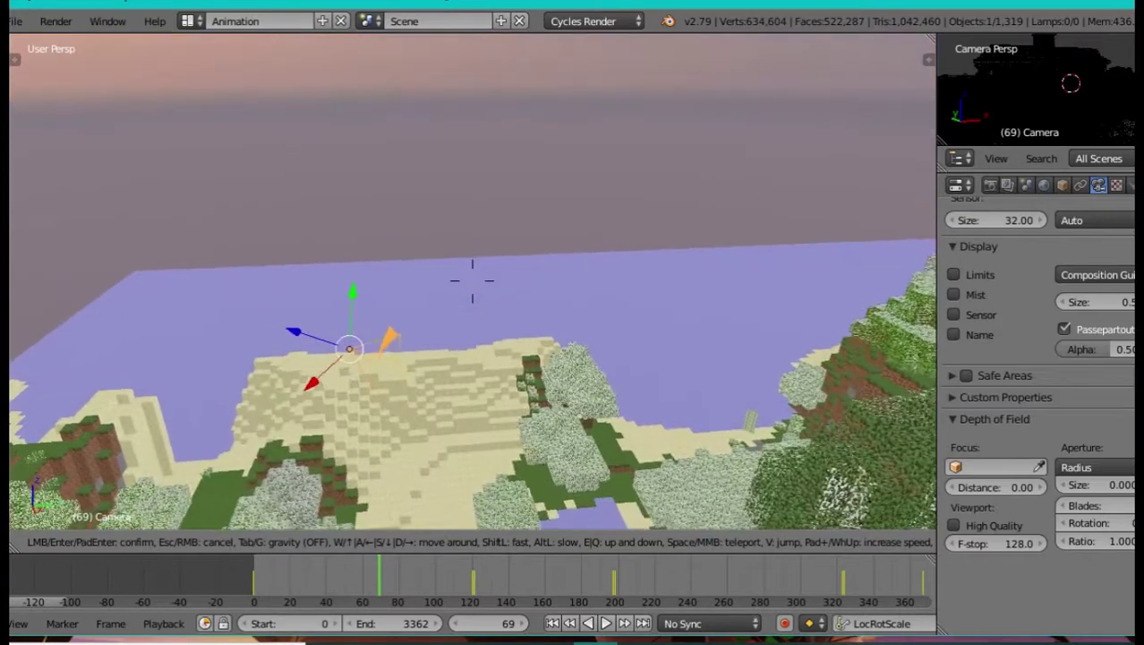
{"action": "key", "text": "w"}
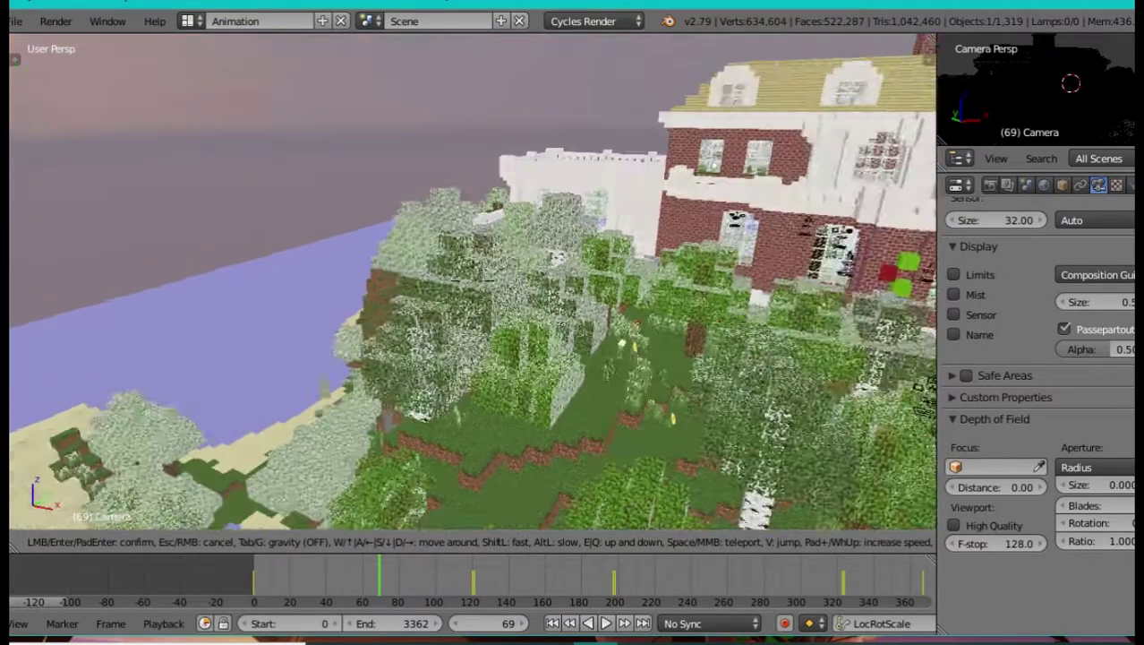
{"action": "key", "text": "w"}
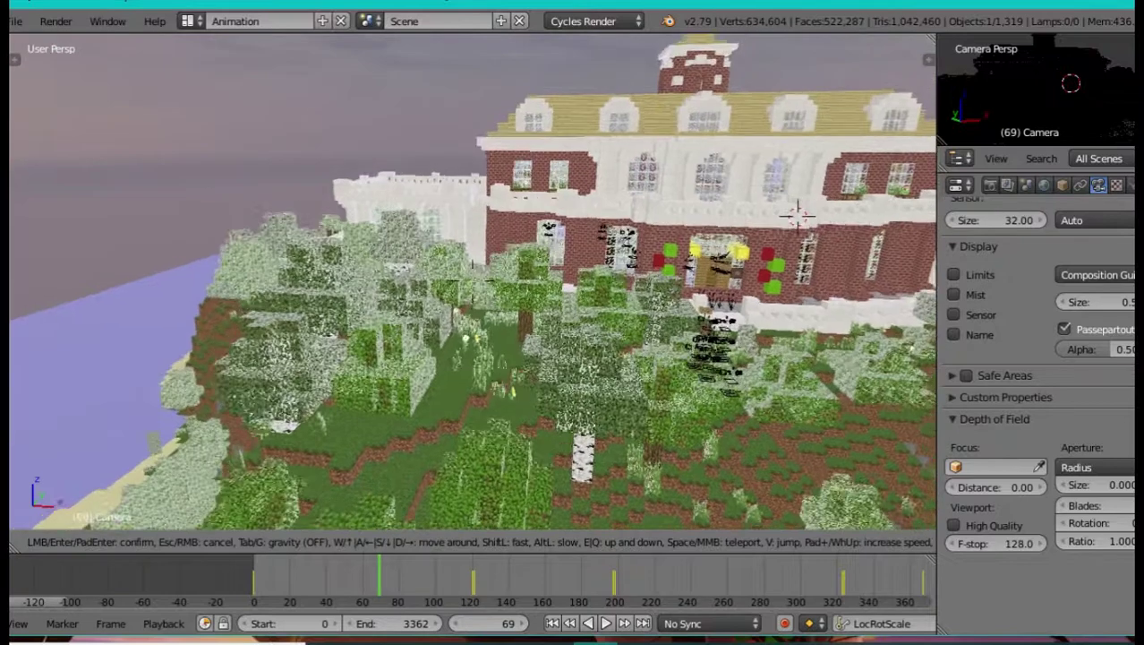
{"action": "key", "text": "e"}
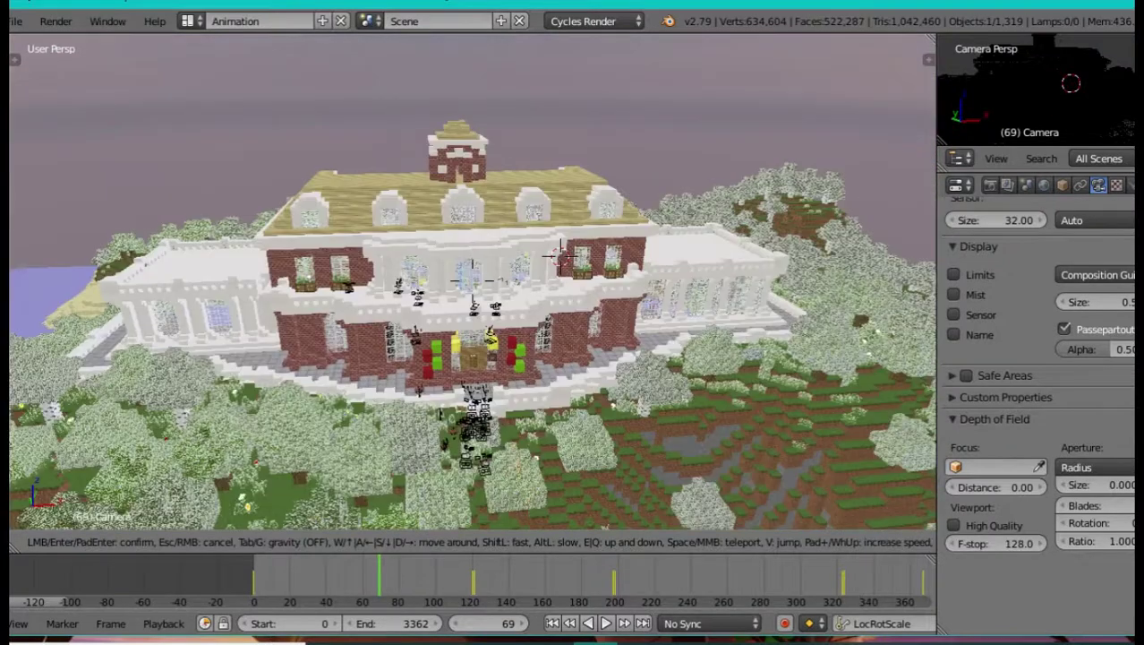
{"action": "key", "text": "w"}
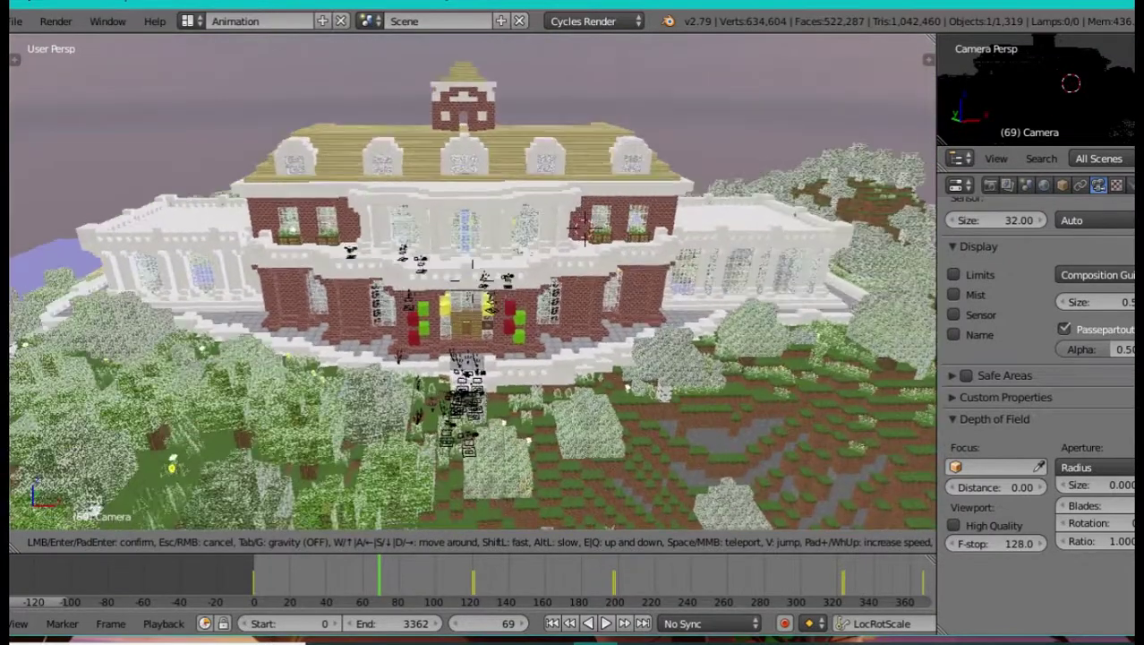
{"action": "key", "text": "w"}
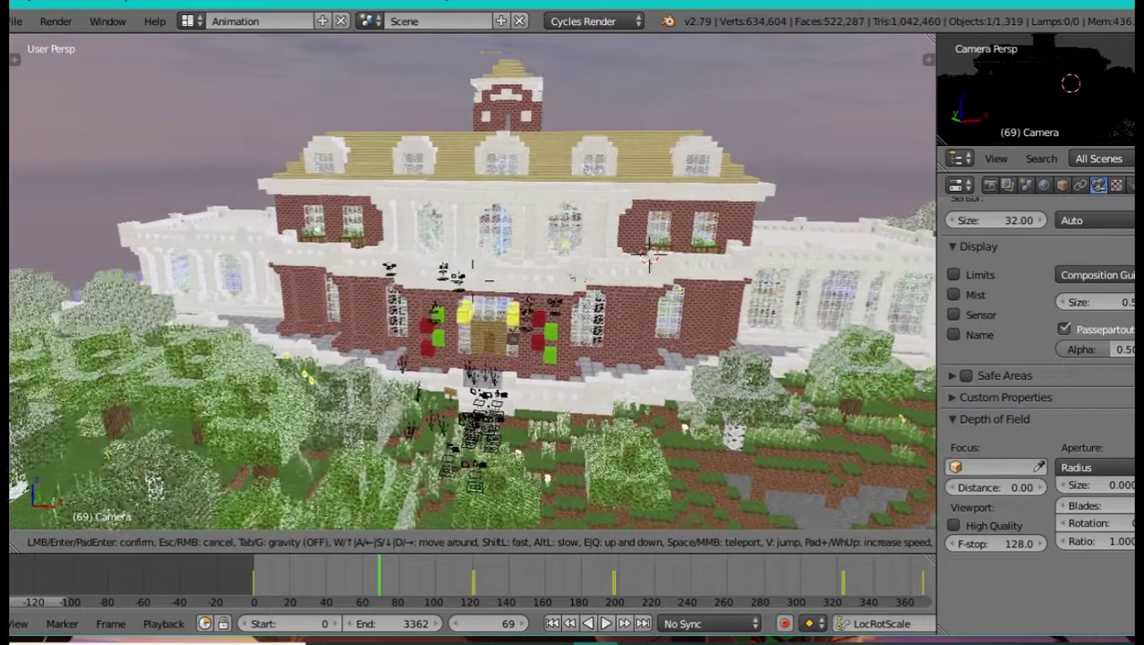
{"action": "key", "text": "w"}
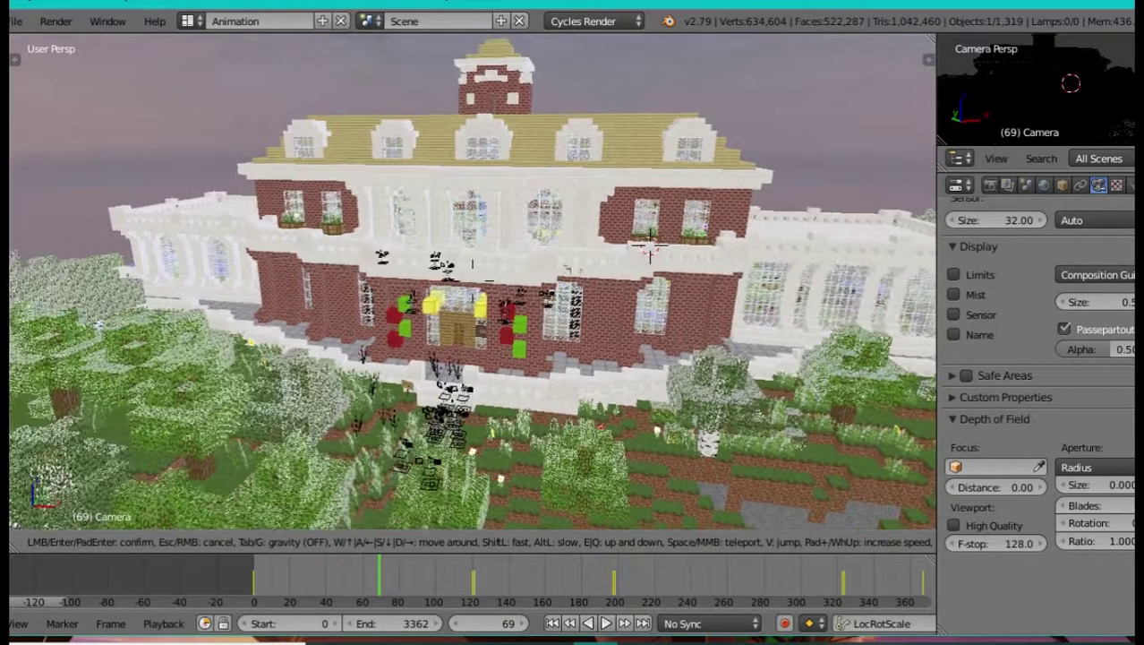
{"action": "key", "text": "Return"}
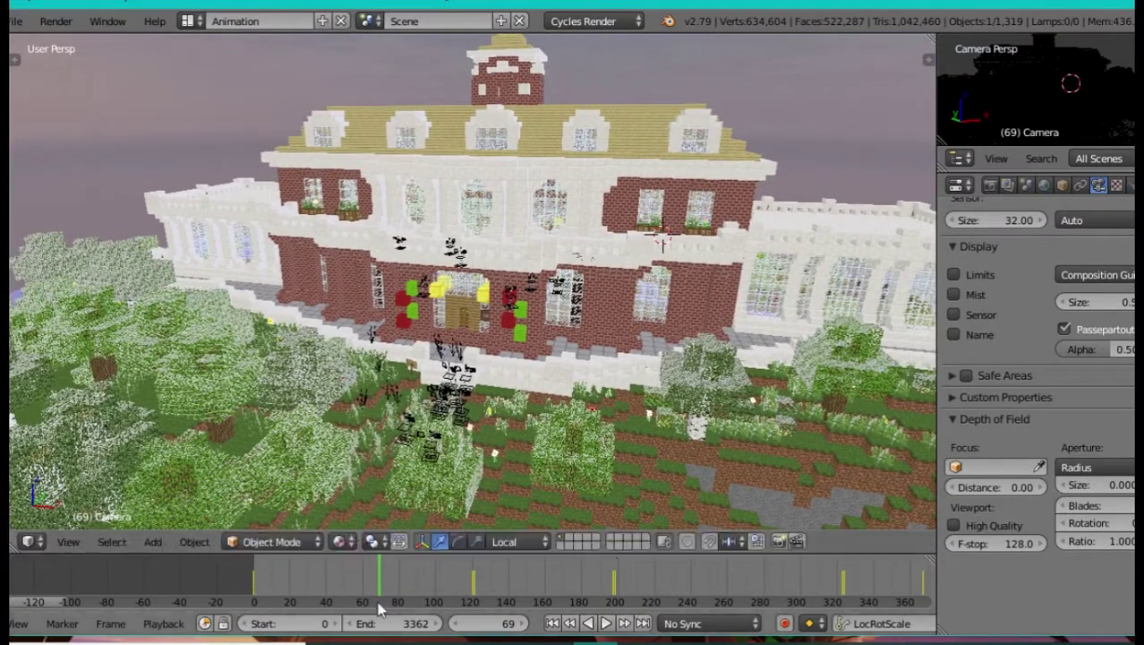
Step: Examine the keyframes along the timeline up to end frame 3362, and return to the first frames
{"action": "left_click_drag", "start_coordinate": [31, 605], "coordinate": [794, 625]}
{"action": "scroll", "coordinate": [793, 624], "scroll_direction": "right", "scroll_amount": 8, "text": "ctrl"}
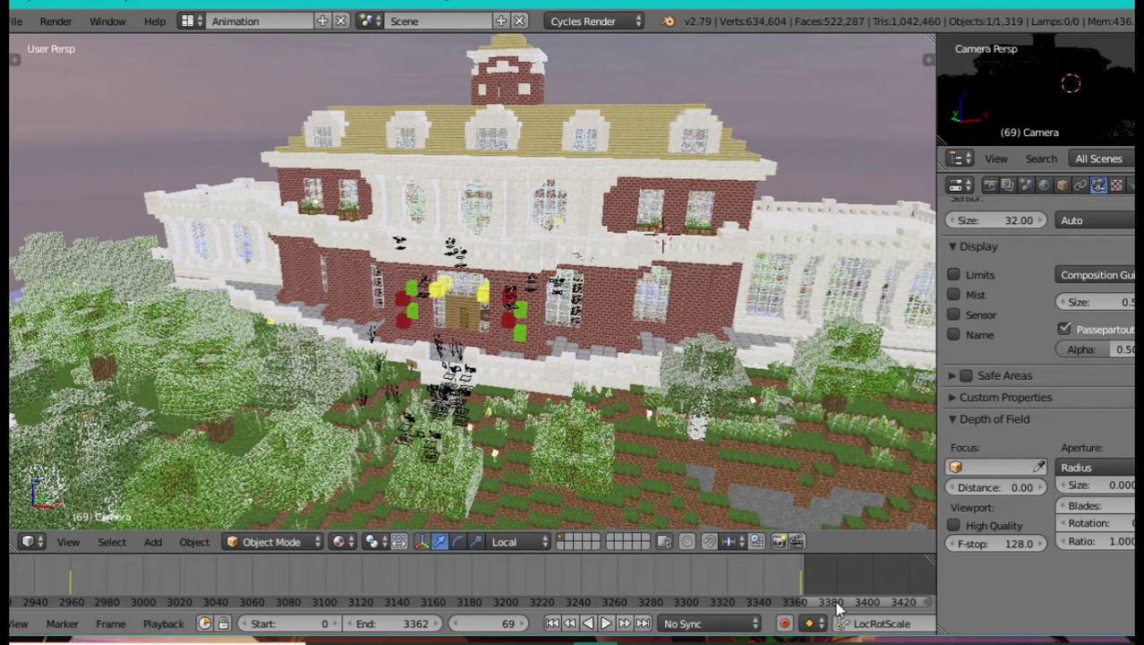
{"action": "left_click_drag", "start_coordinate": [835, 605], "coordinate": [9, 603]}
{"action": "scroll", "coordinate": [837, 608], "scroll_direction": "left", "scroll_amount": 1, "text": "ctrl"}
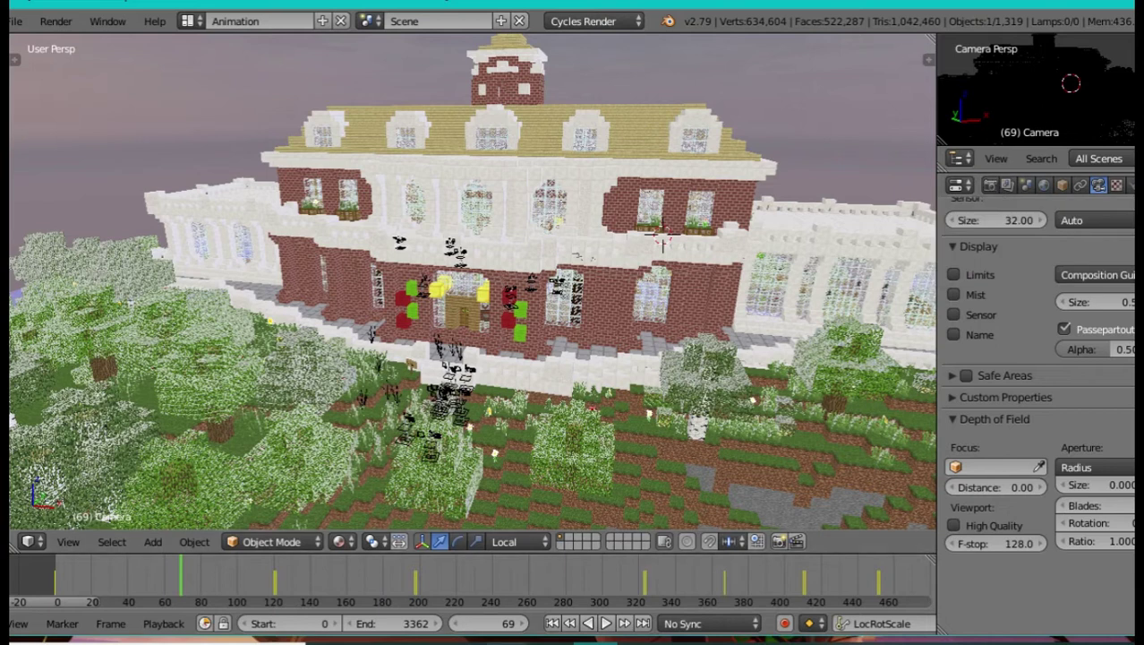
Step: Switch to OBS to check the running screen recording
{"action": "mouse_move", "coordinate": [551, 642]}
{"action": "left_click", "coordinate": [545, 578]}
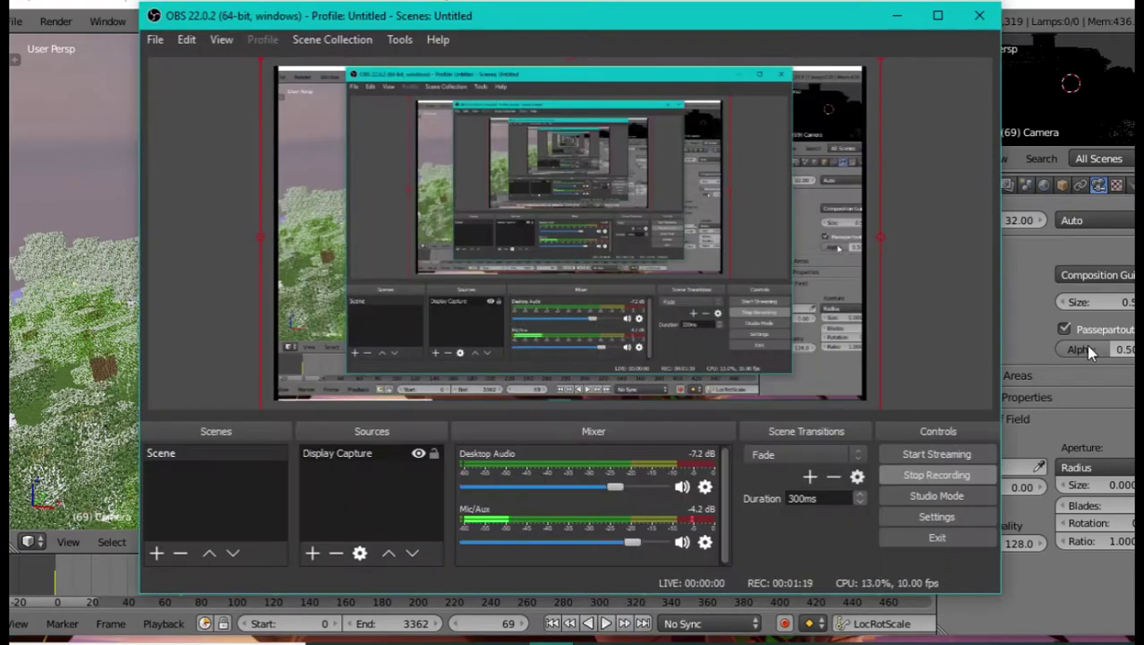
Step: Back in Blender, turn on the camera's Limits display and bring up the render dimensions and output settings for review
{"action": "left_click", "coordinate": [1035, 278]}
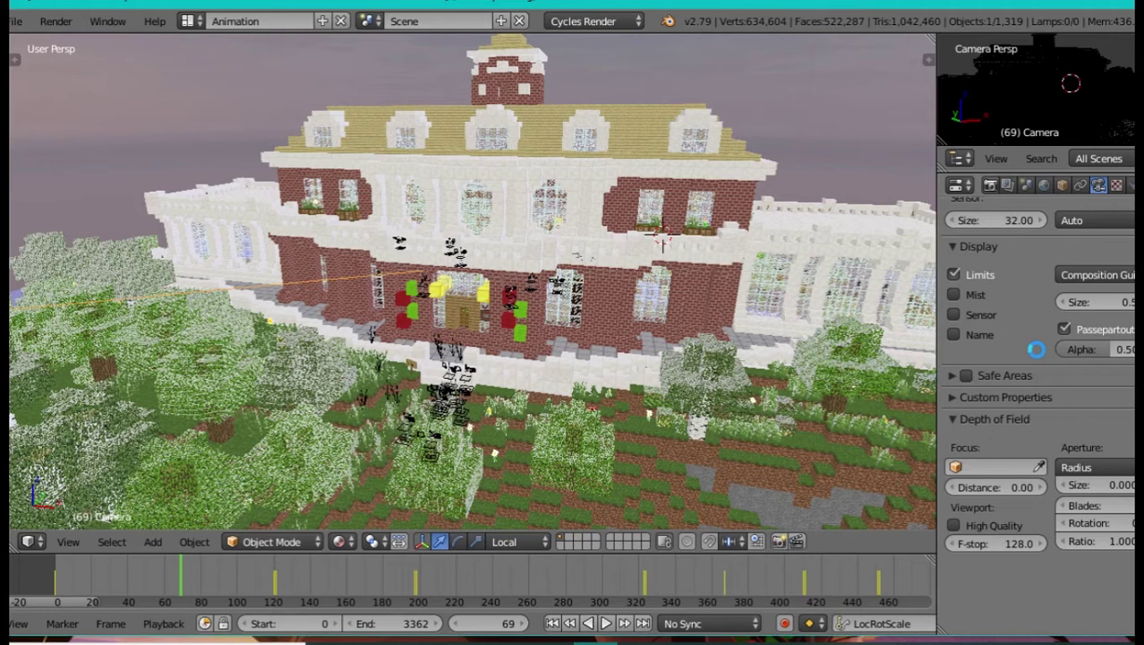
{"action": "left_click", "coordinate": [1039, 358]}
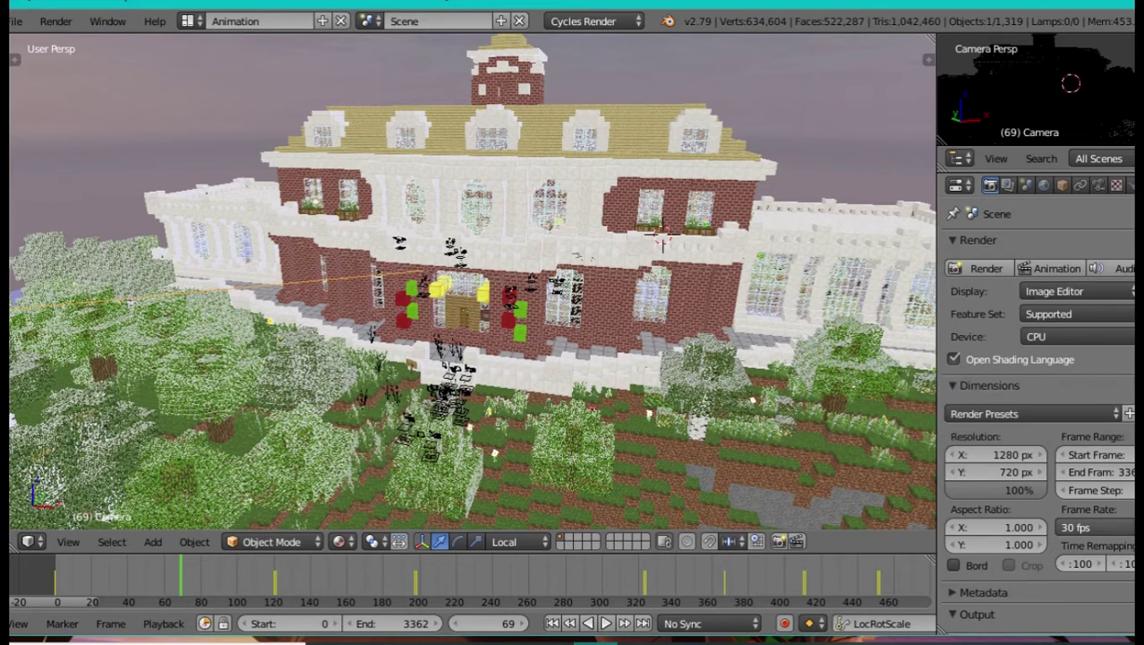
{"action": "scroll", "coordinate": [1132, 536], "scroll_direction": "down", "scroll_amount": 4}
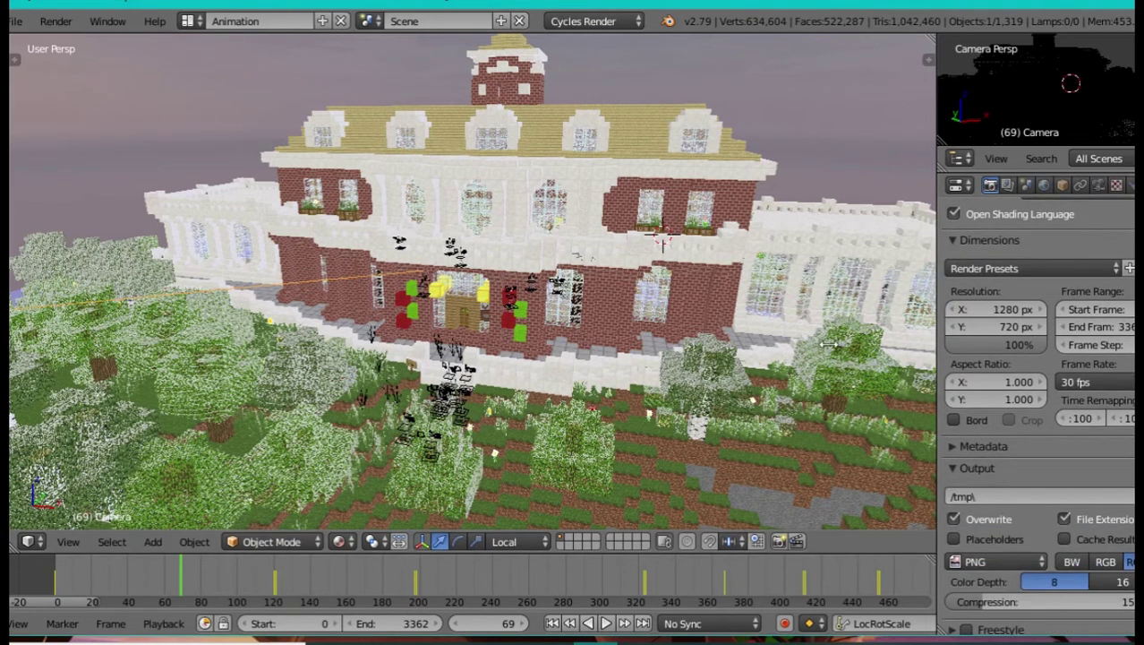
{"action": "left_click_drag", "start_coordinate": [937, 330], "coordinate": [786, 343]}
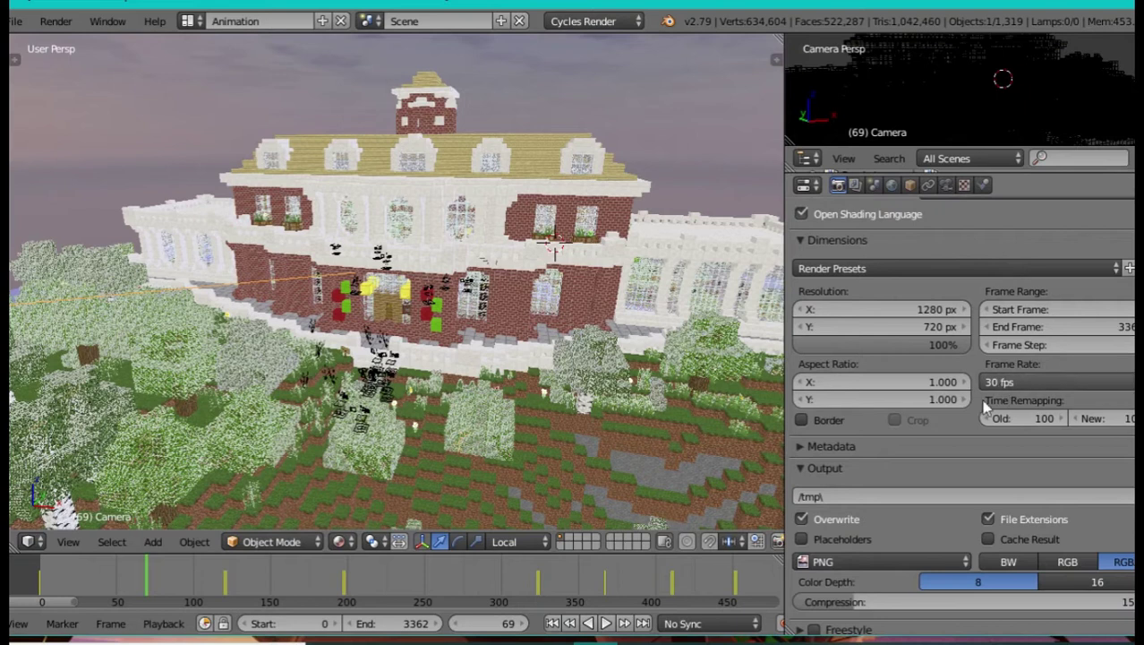
{"action": "left_click_drag", "start_coordinate": [921, 363], "coordinate": [956, 364]}
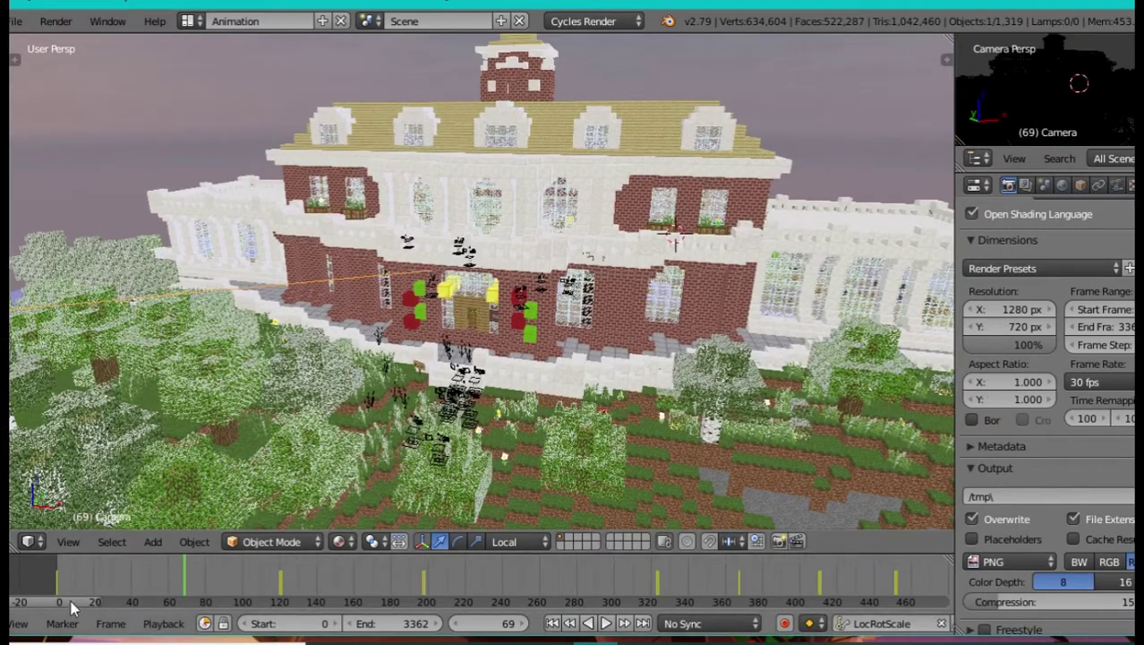
Step: Fly out toward the camera object above the beach, and circle back to see its placement relative to the mansion and trees
{"action": "left_click_drag", "start_coordinate": [72, 607], "coordinate": [86, 641]}
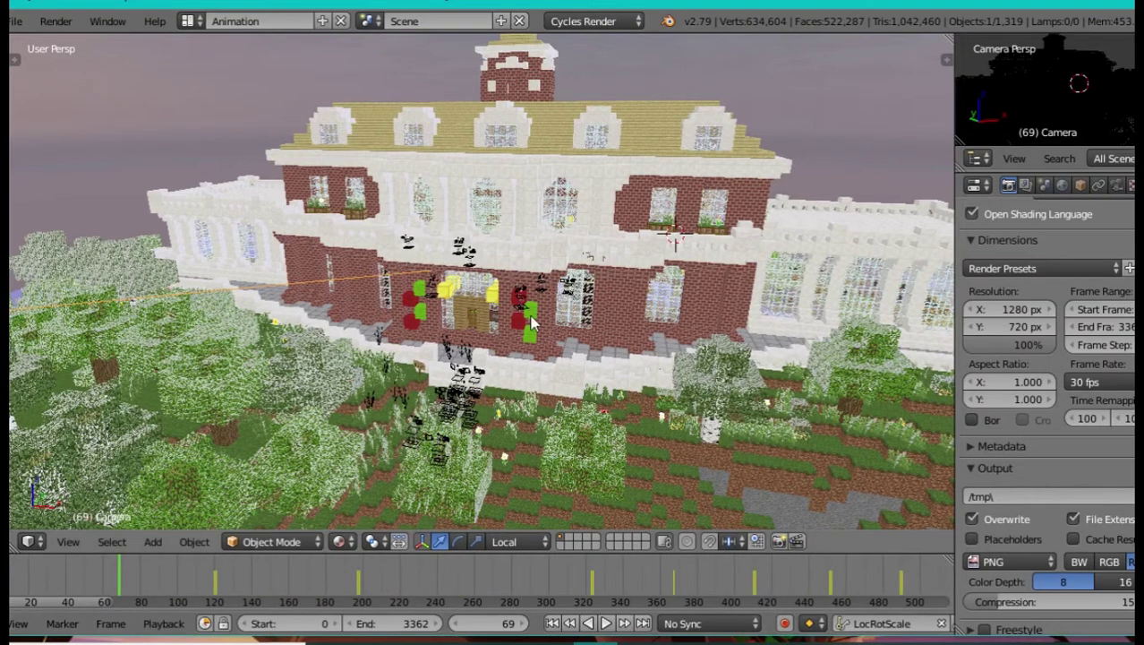
{"action": "key", "text": "shift+f"}
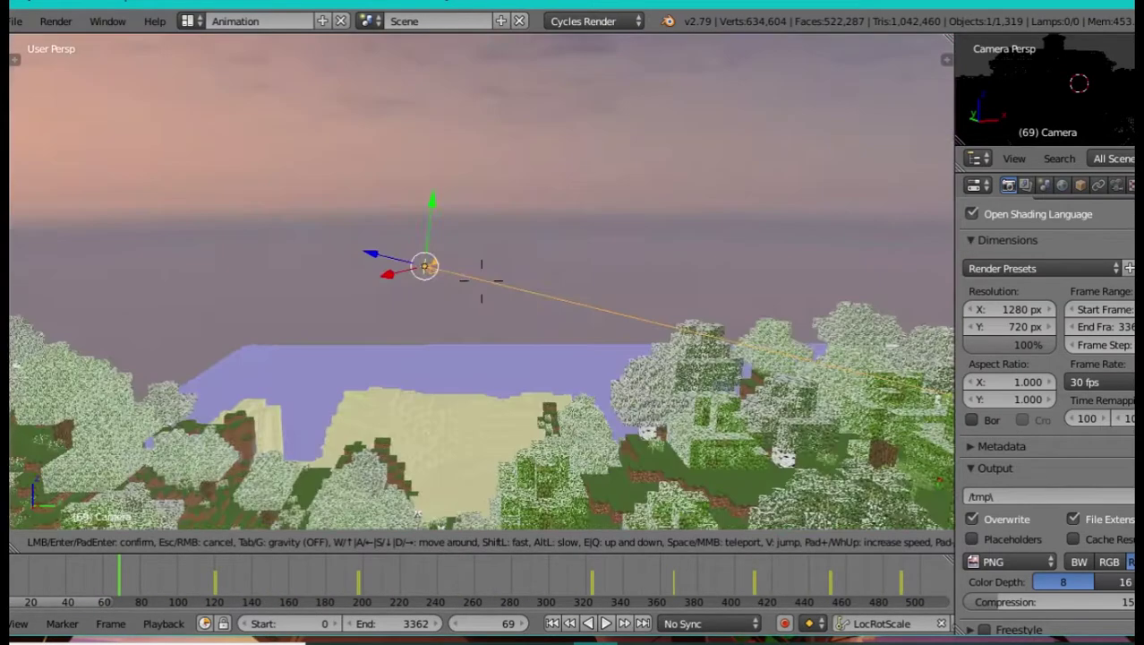
{"action": "key", "text": "w"}
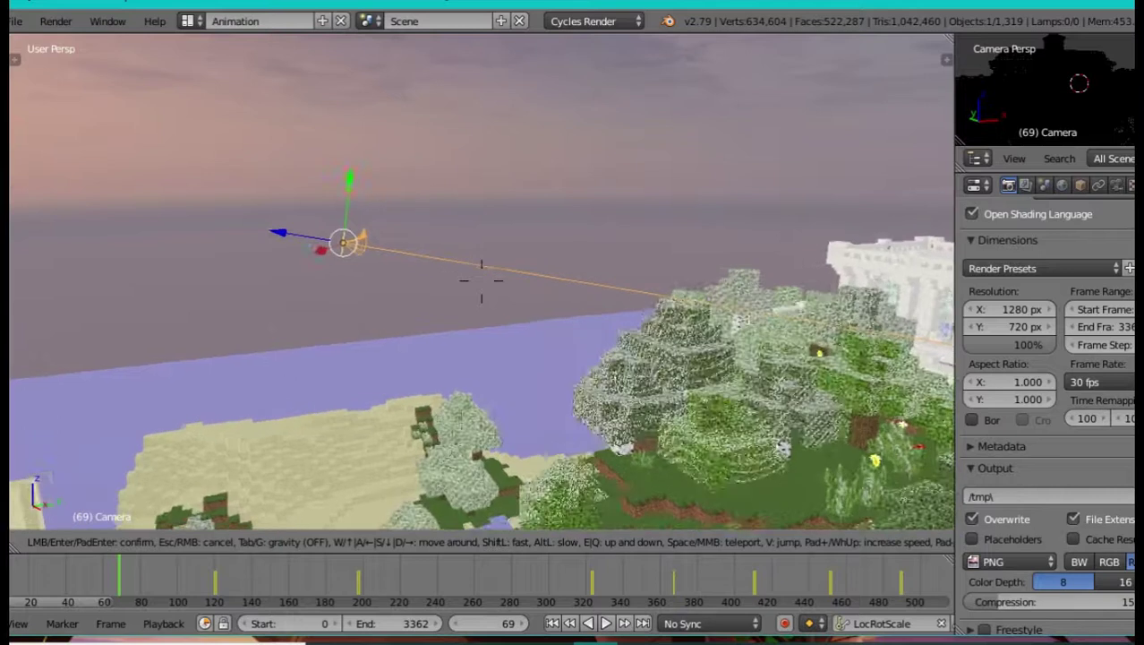
{"action": "key", "text": "w"}
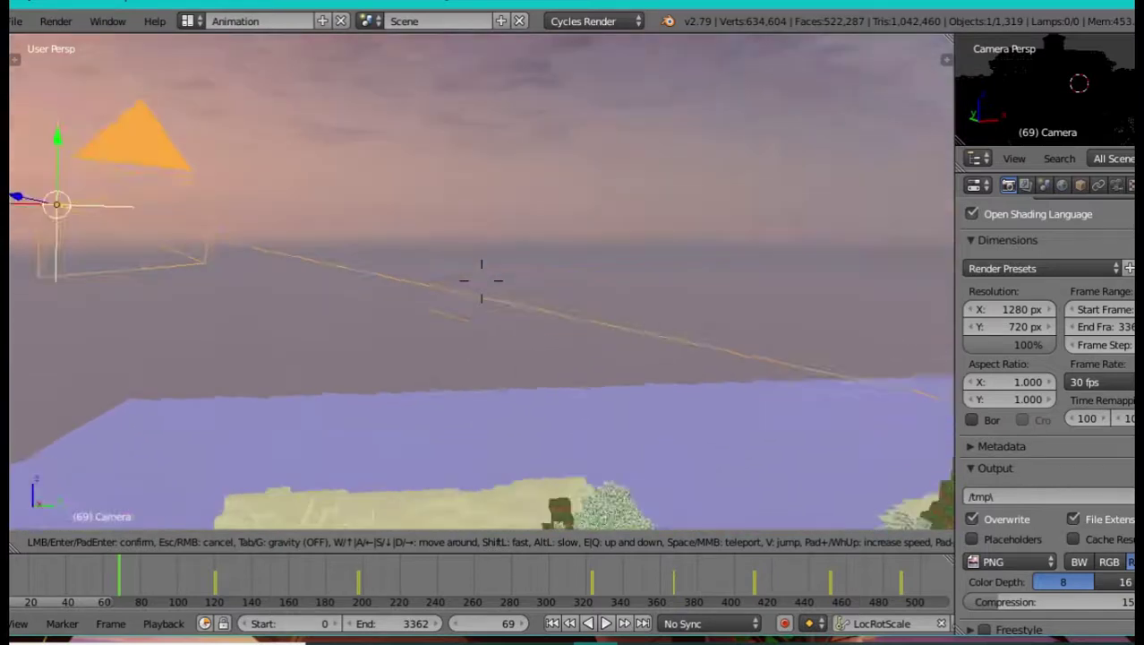
{"action": "key", "text": "s"}
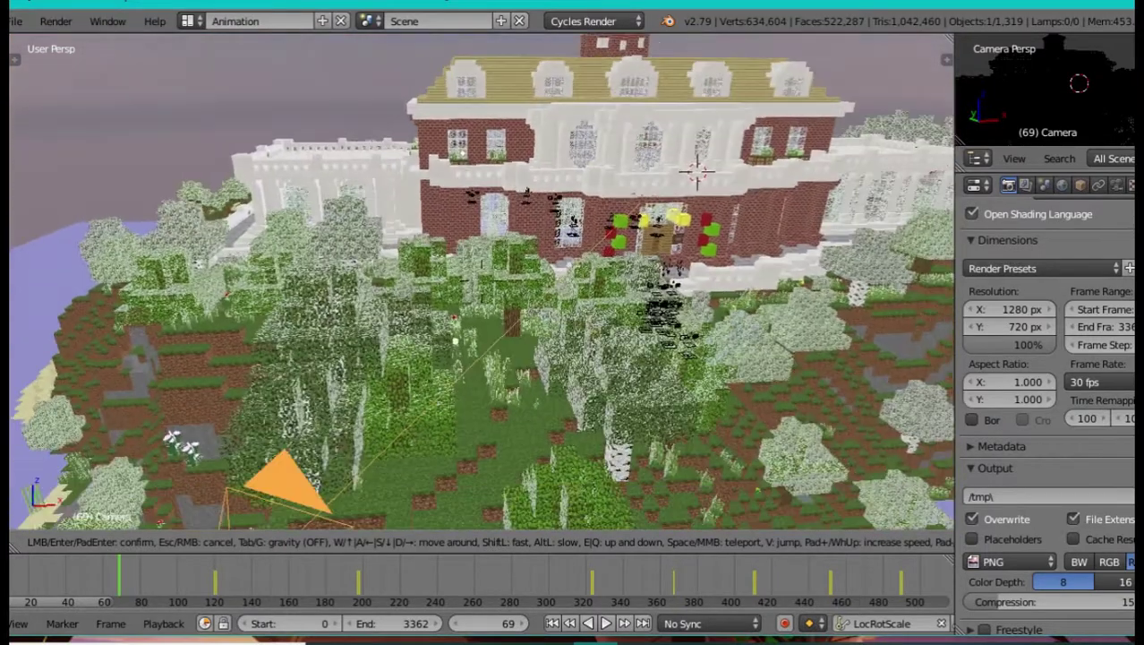
{"action": "key", "text": "s"}
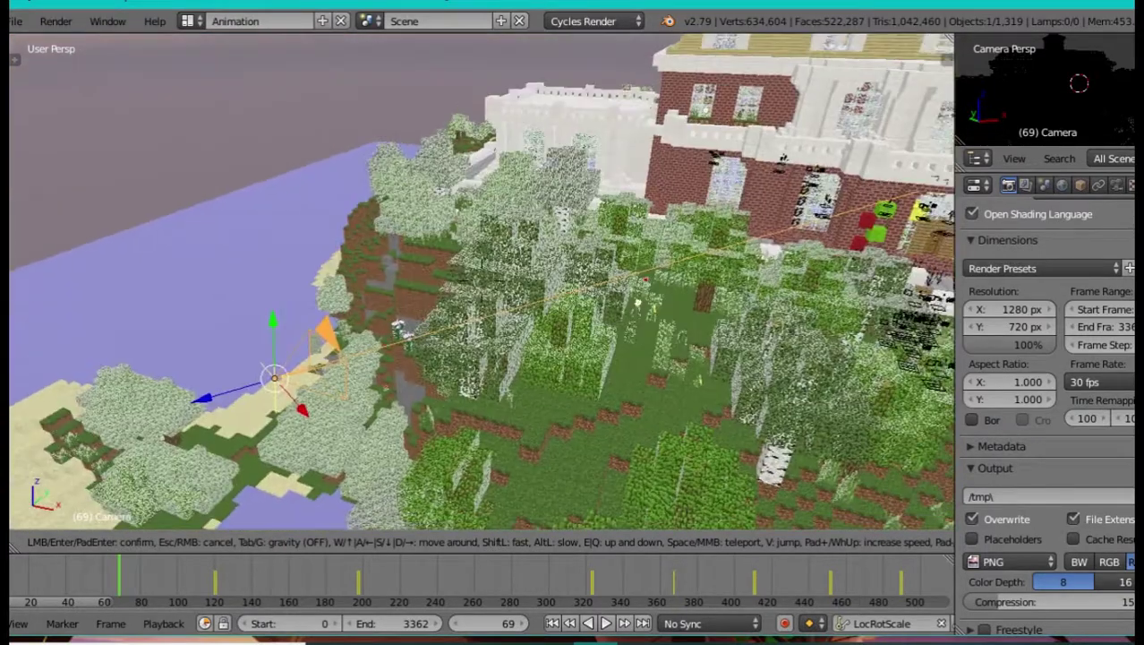
{"action": "left_click", "coordinate": [483, 288]}
Step: View the scene through the active camera and play the animation from frame 69, stopping at frame 104
{"action": "key", "text": "KP_0"}
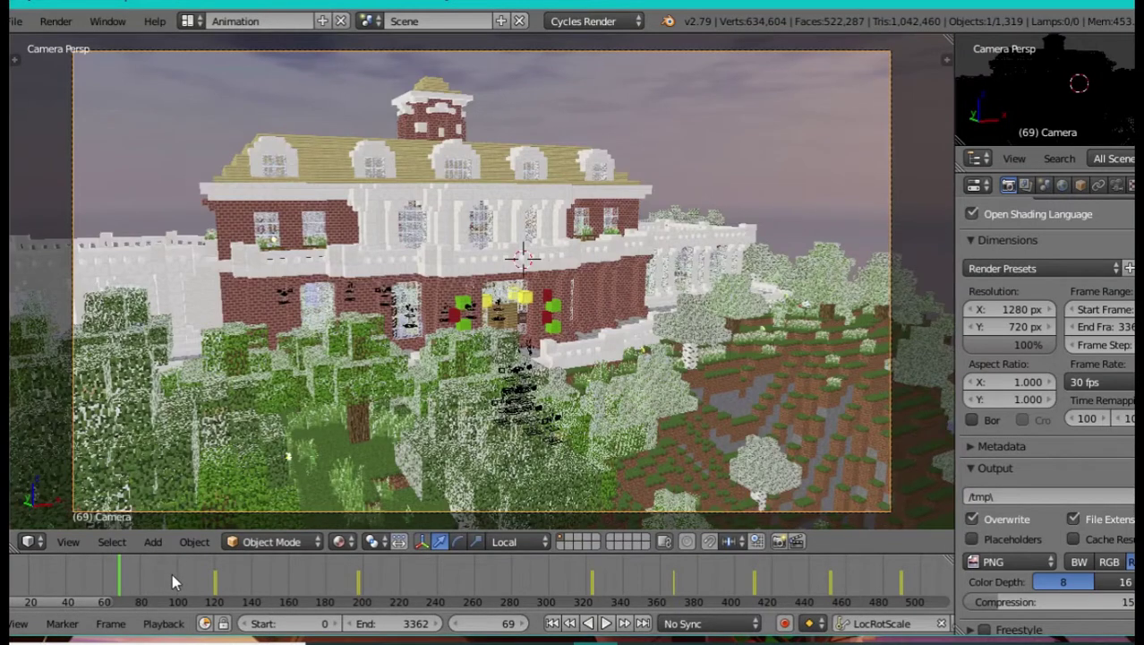
{"action": "key", "text": "alt+a"}
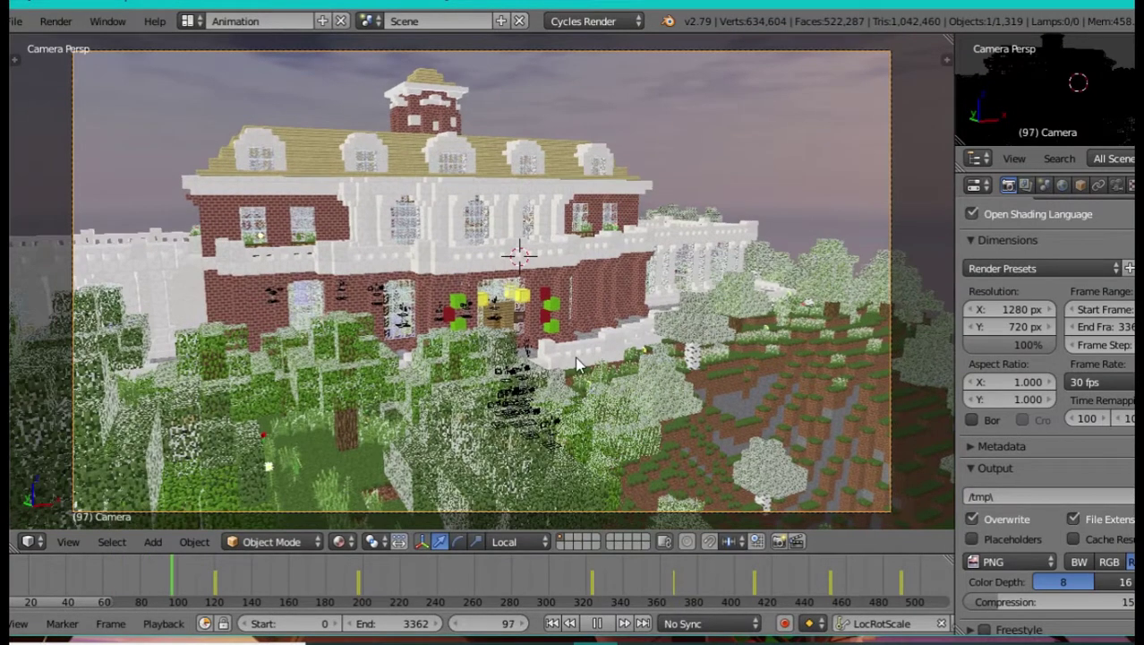
{"action": "key", "text": "alt+a"}
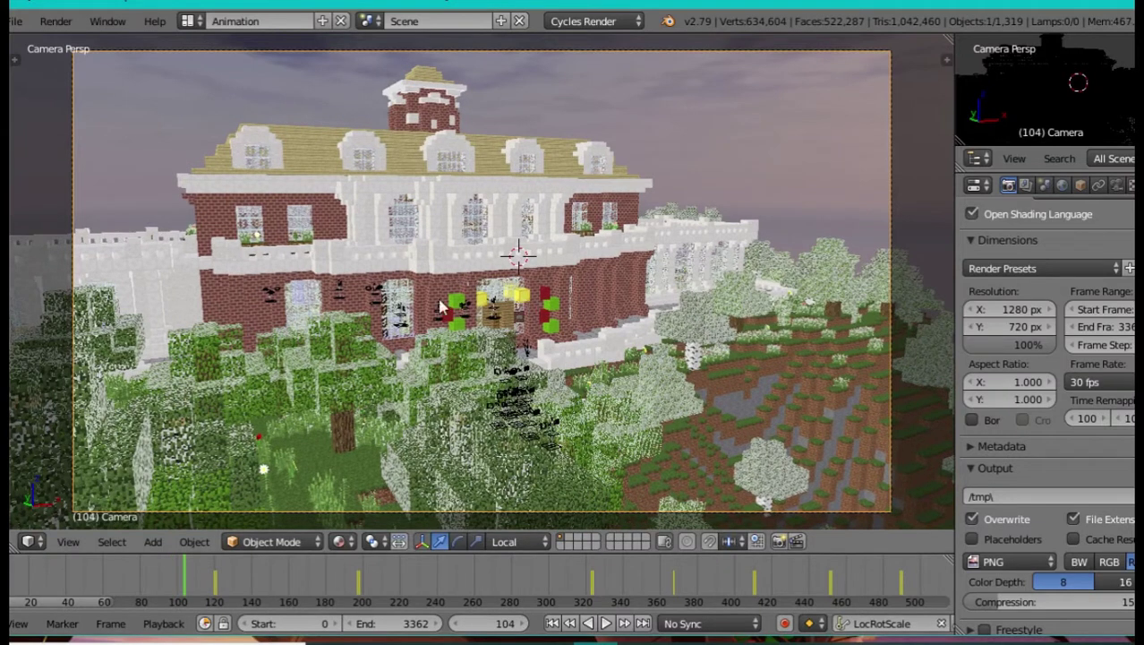
Step: Preview the camera view with the Only Render display option on, and turn the option back off
{"action": "key", "text": "n"}
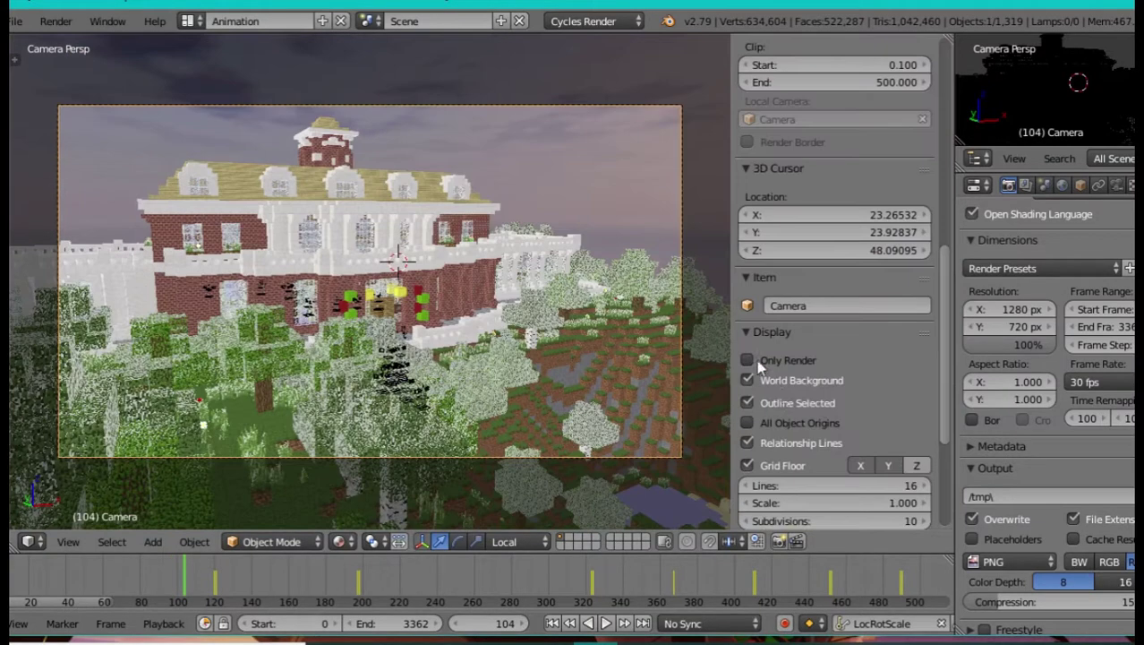
{"action": "left_click", "coordinate": [748, 360]}
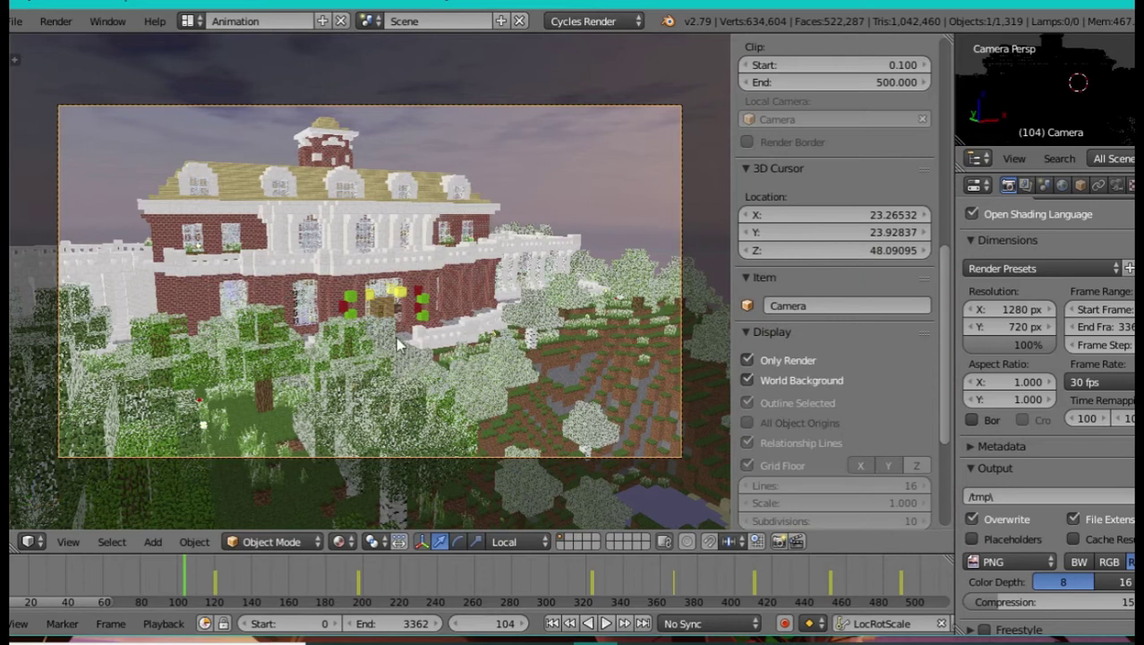
{"action": "key", "text": "n"}
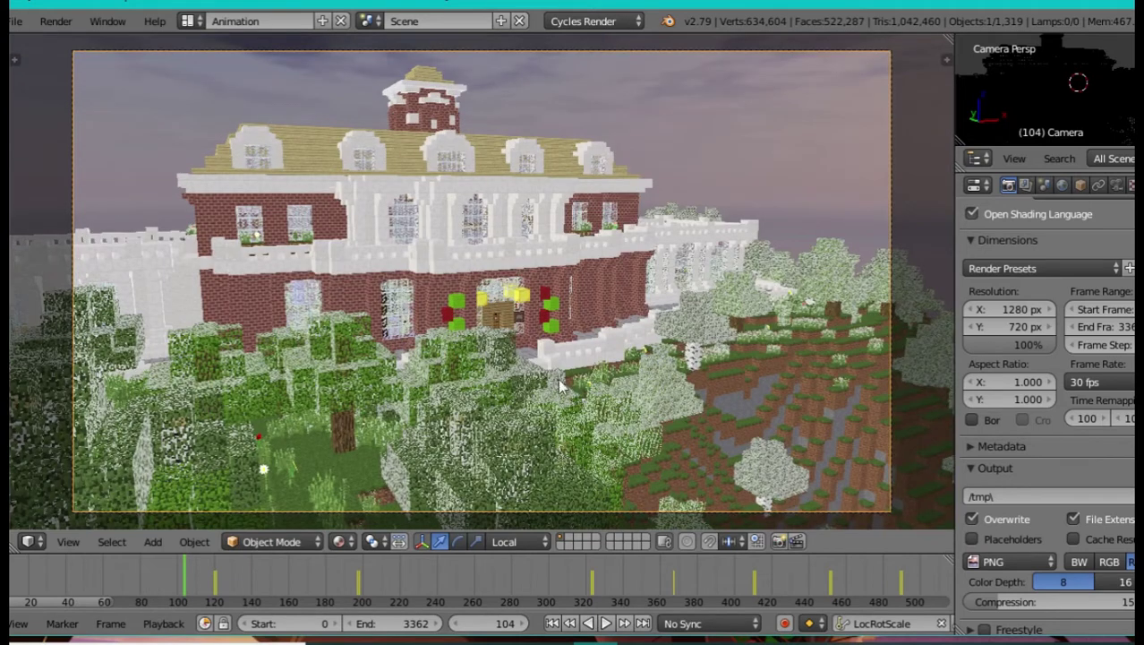
{"action": "key", "text": "n"}
{"action": "left_click", "coordinate": [748, 360]}
{"action": "key", "text": "n"}
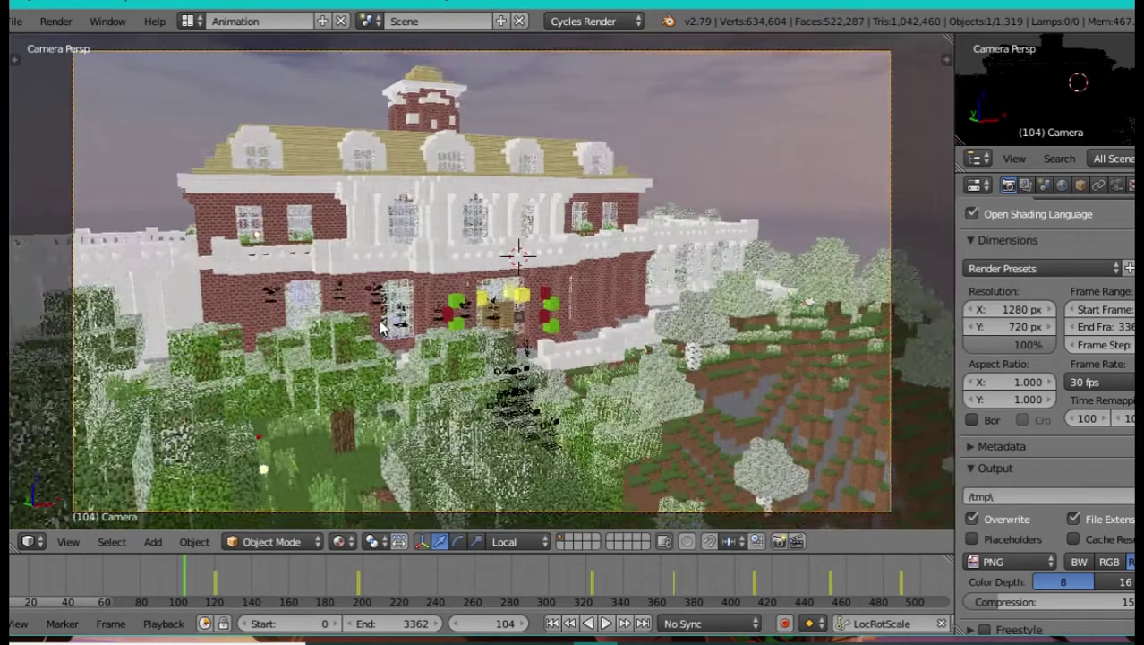
Step: Fly down from the camera view to the Christmas Gathering sign beside the mansion's front steps
{"action": "key", "text": "shift+f"}
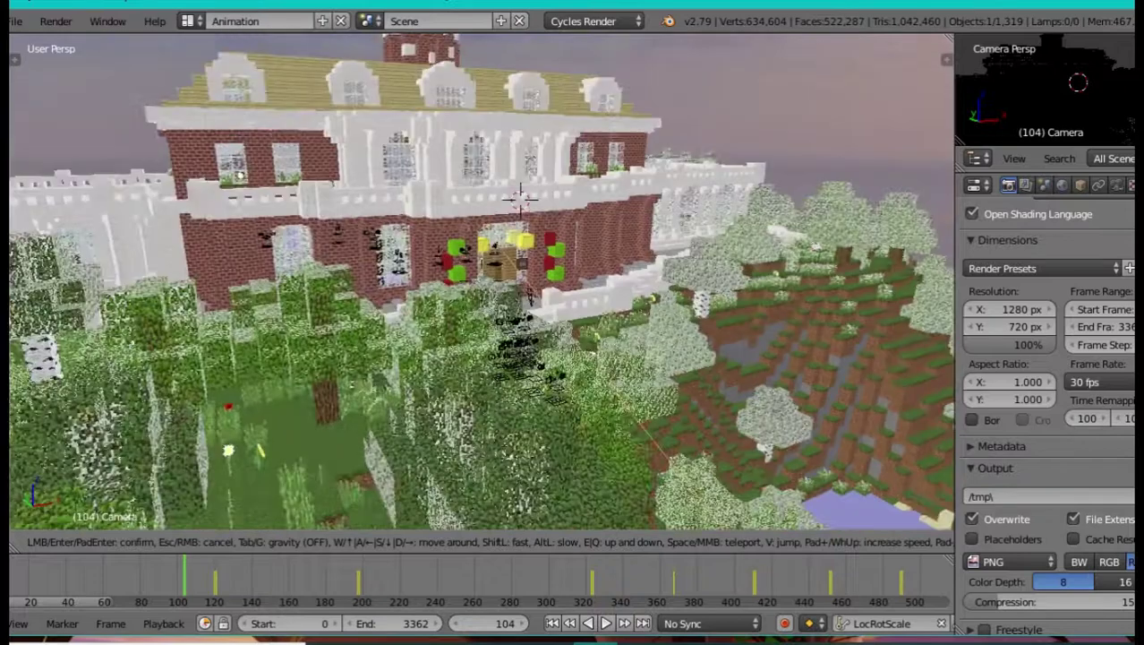
{"action": "key", "text": "w"}
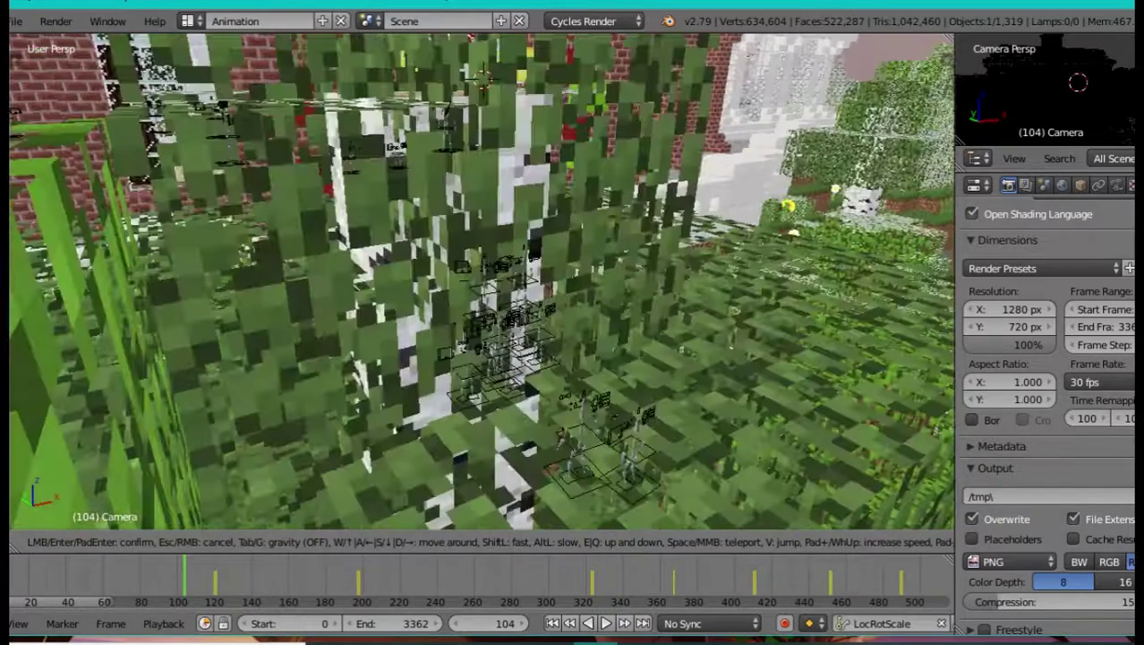
{"action": "key", "text": "w"}
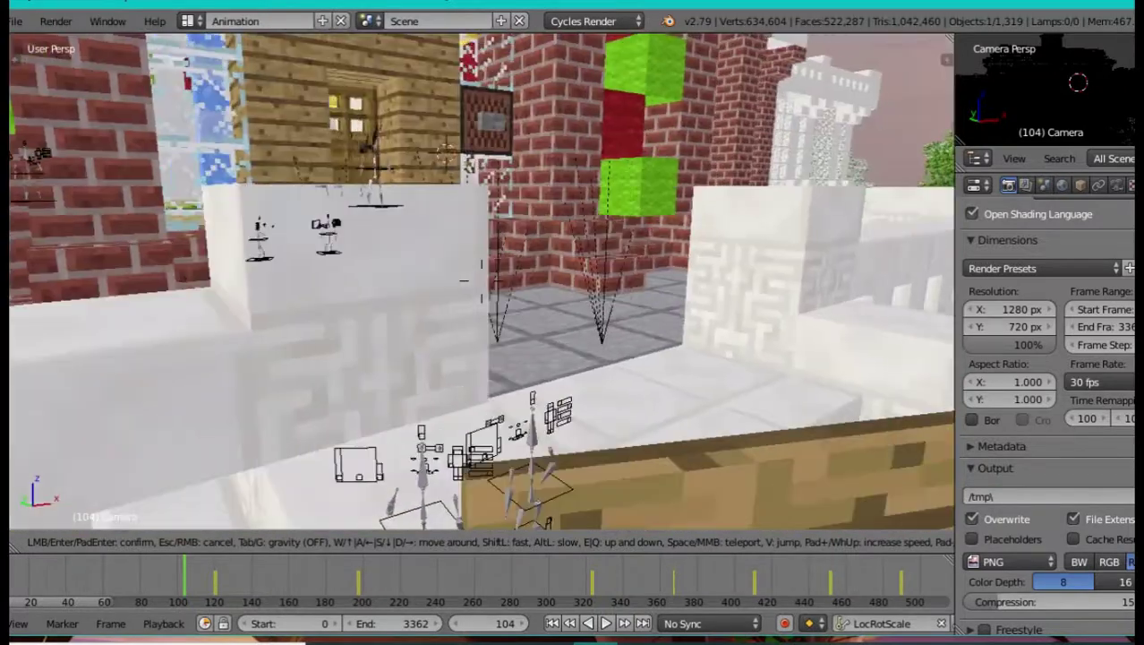
{"action": "key", "text": "d"}
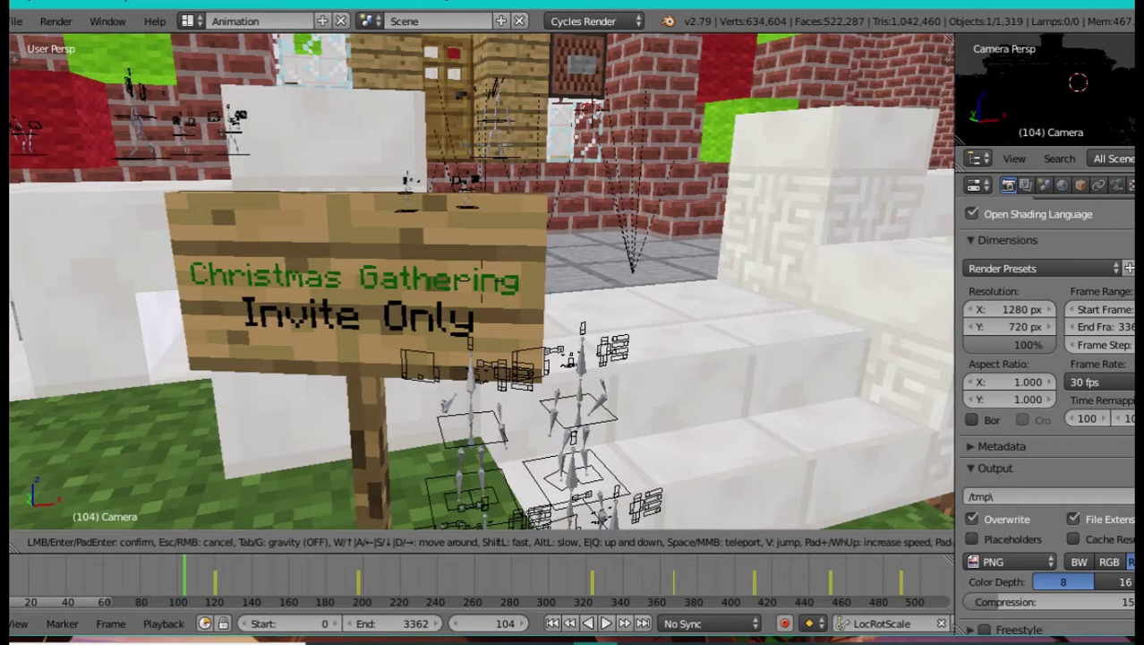
{"action": "left_click", "coordinate": [451, 268]}
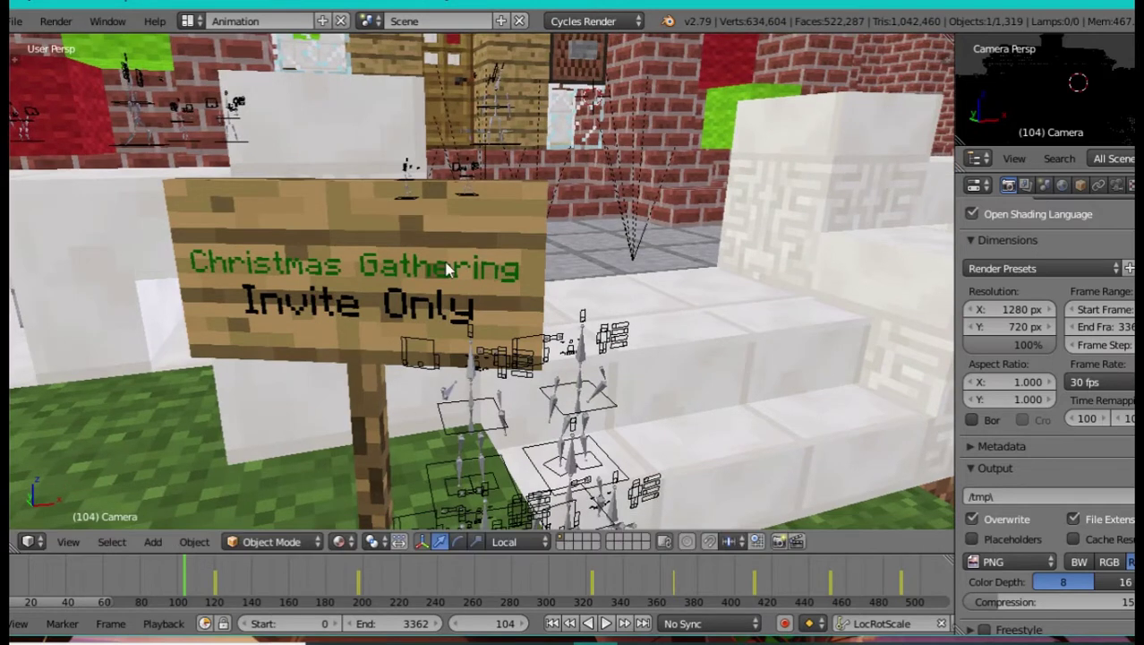
Step: Select the sign's green Christmas Gathering text and the Standing_Sign object in turn, ending on the text
{"action": "key", "text": "ctrl+z"}
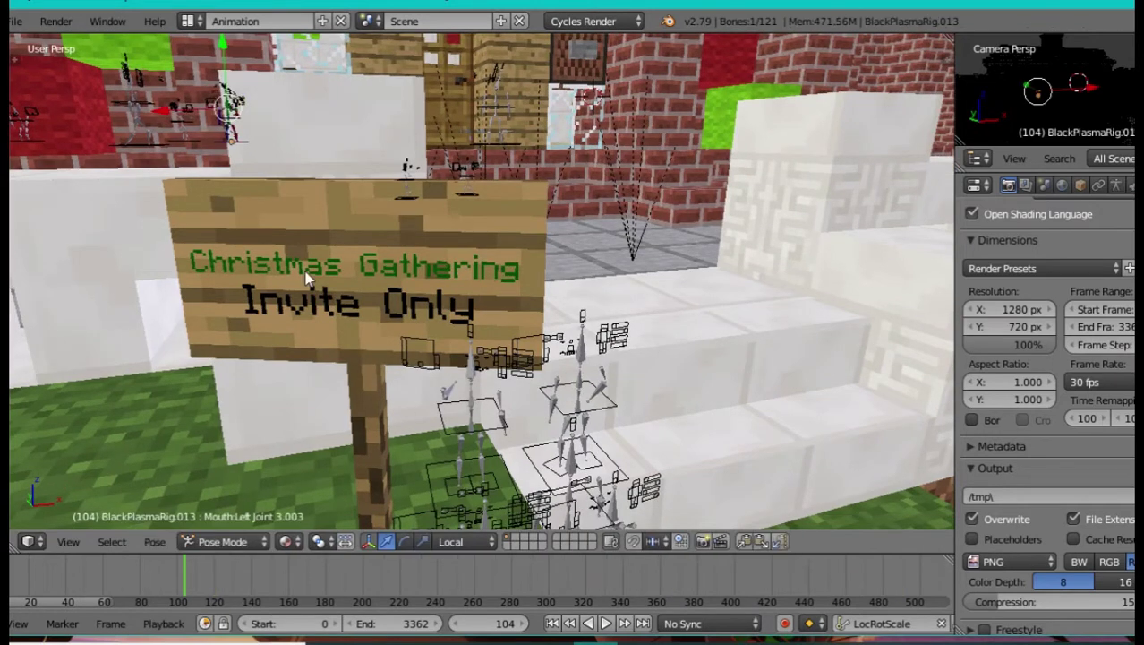
{"action": "right_click", "coordinate": [314, 268]}
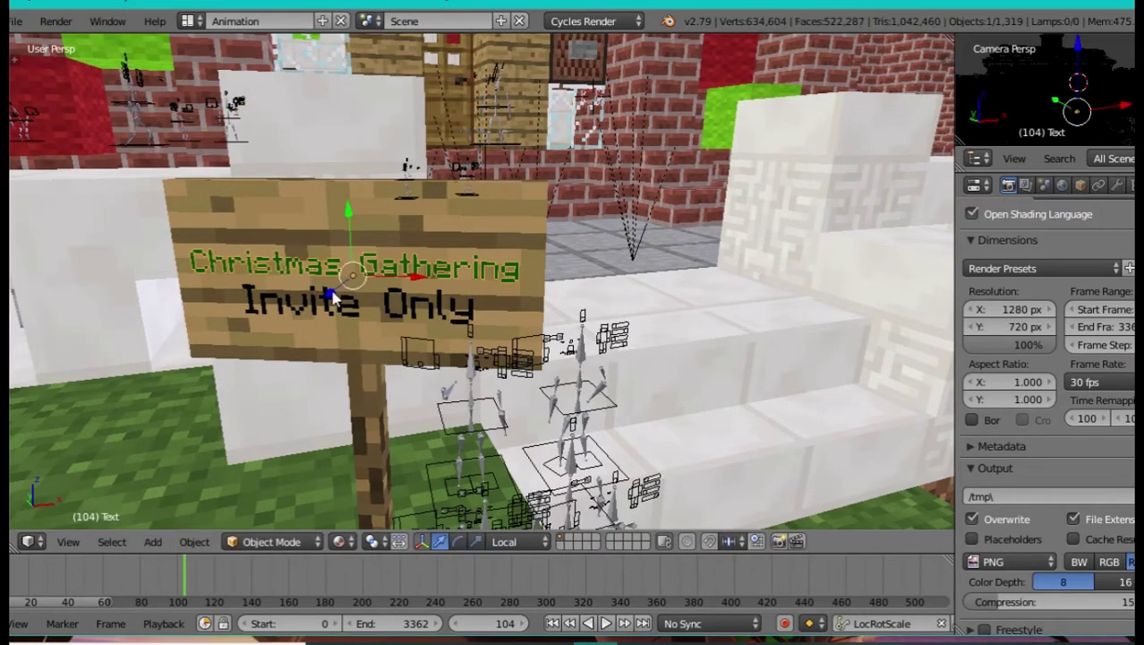
{"action": "right_click", "coordinate": [331, 299]}
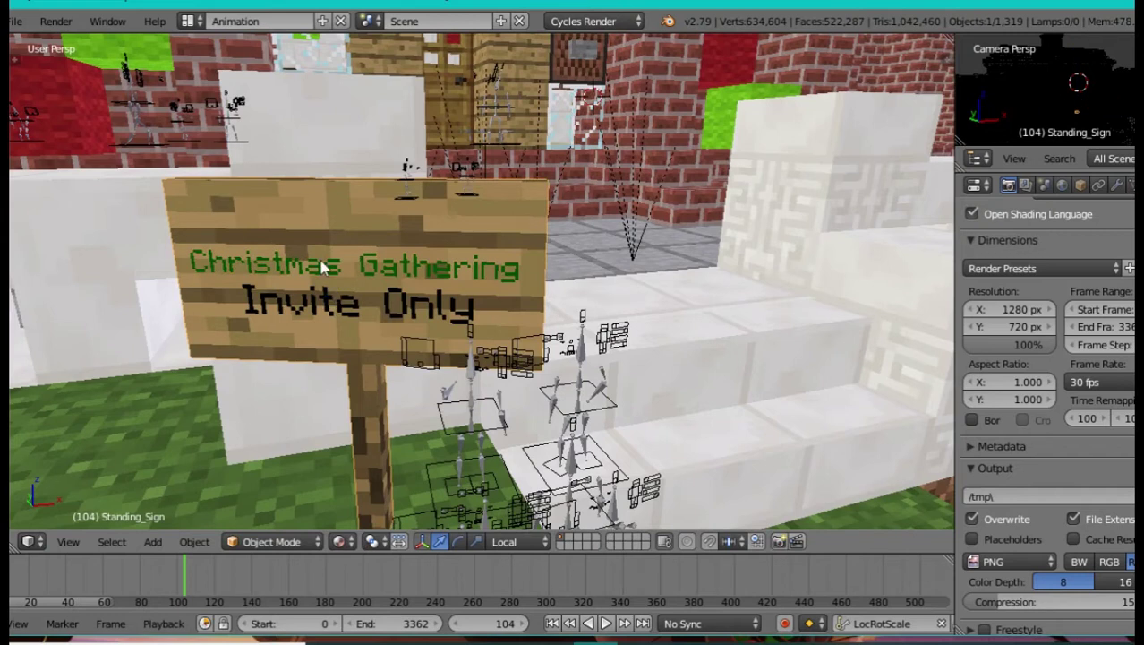
{"action": "right_click", "coordinate": [325, 268]}
Step: Try moving the Christmas Gathering text off the sign along its local axes
{"action": "key", "text": "shift+f"}
{"action": "key", "text": "s"}
{"action": "left_click", "coordinate": [479, 281]}
{"action": "left_click_drag", "start_coordinate": [458, 286], "coordinate": [444, 325]}
{"action": "left_click_drag", "start_coordinate": [455, 226], "coordinate": [465, 200]}
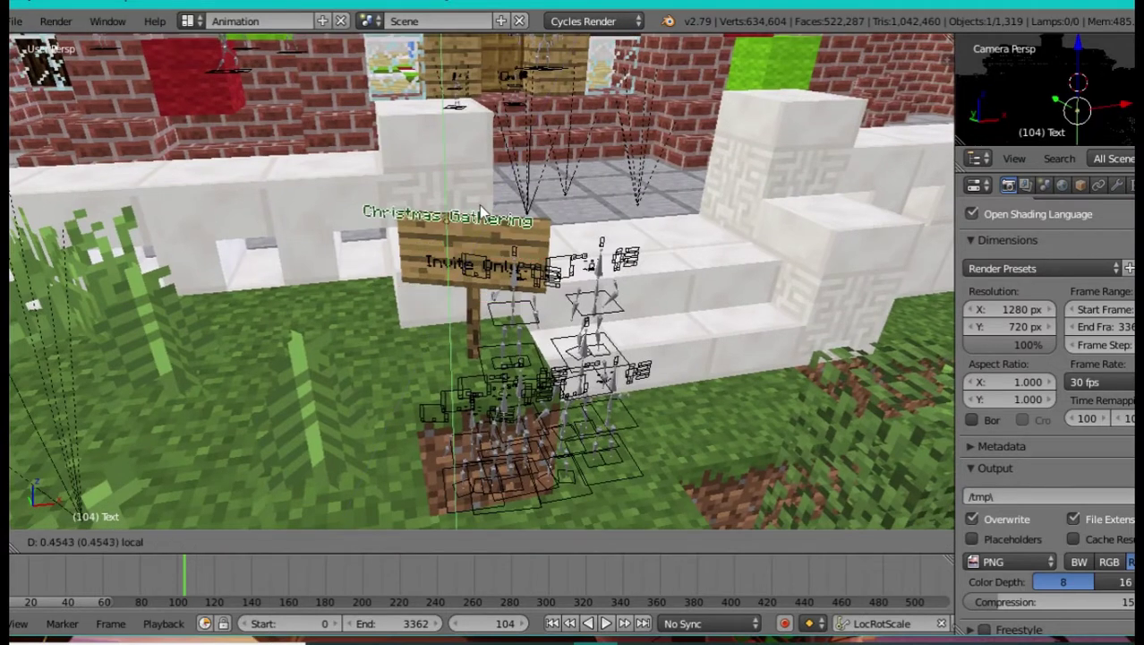
{"action": "left_click", "coordinate": [466, 237]}
{"action": "key", "text": "g"}
{"action": "key", "text": "y"}
{"action": "key", "text": "y"}
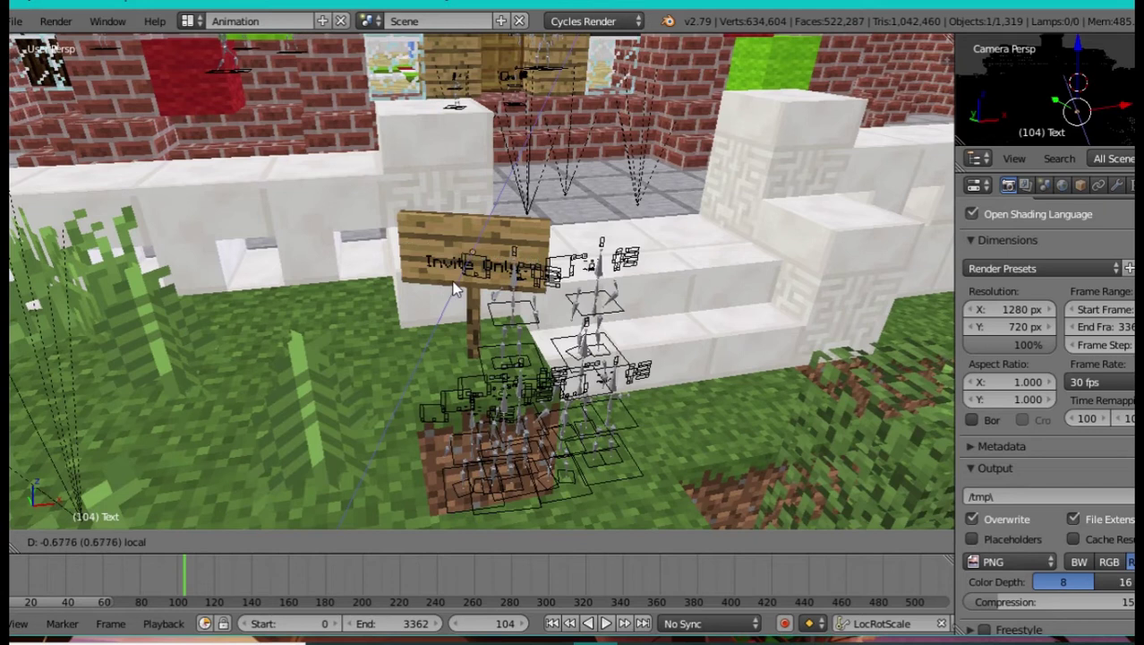
{"action": "left_click", "coordinate": [452, 293]}
Step: Try moving the Christmas Gathering text freely below the sign board and along its local Z axis
{"action": "key", "text": "shift+f"}
{"action": "key", "text": "w"}
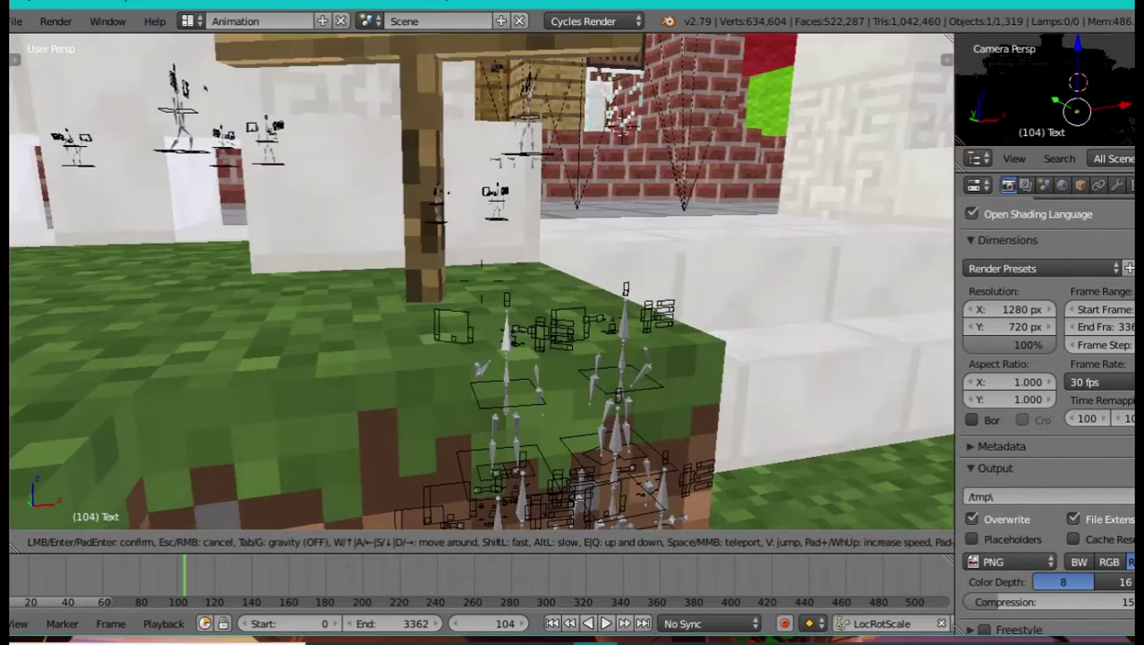
{"action": "key", "text": "e"}
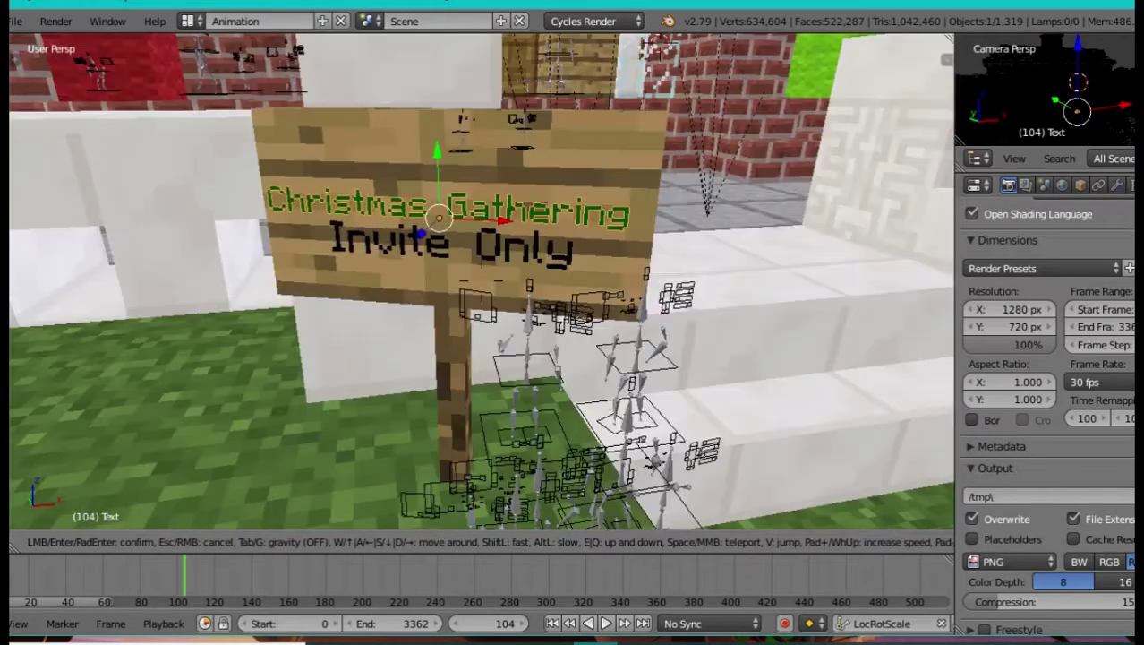
{"action": "key", "text": "s"}
{"action": "left_click", "coordinate": [498, 273]}
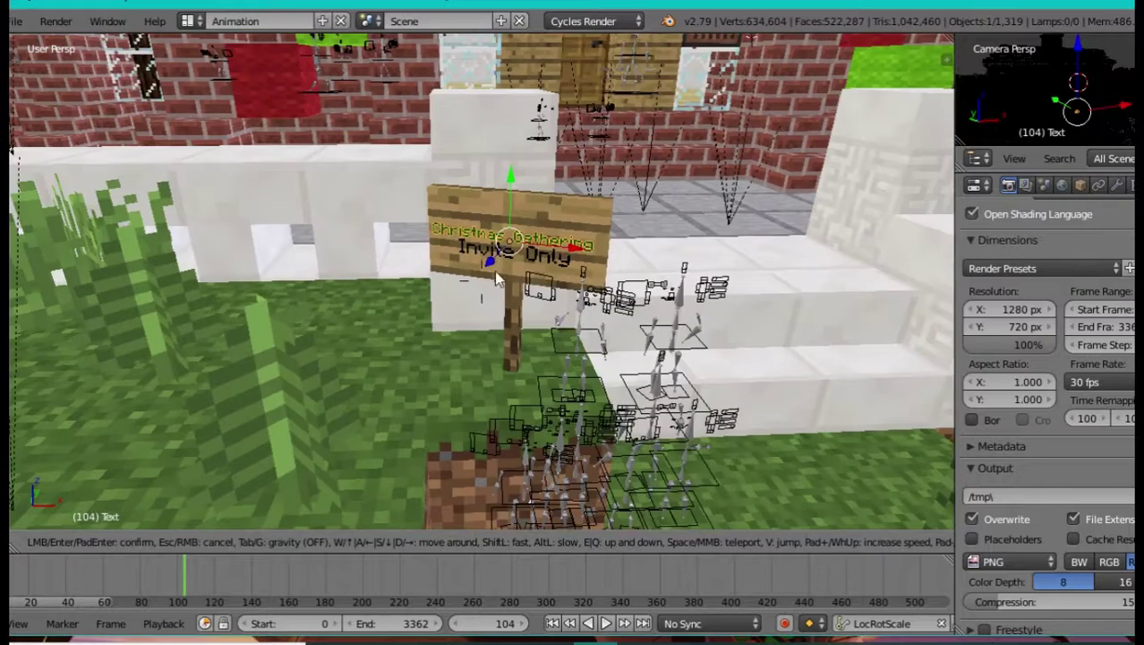
{"action": "key", "text": "g"}
{"action": "left_click", "coordinate": [446, 311]}
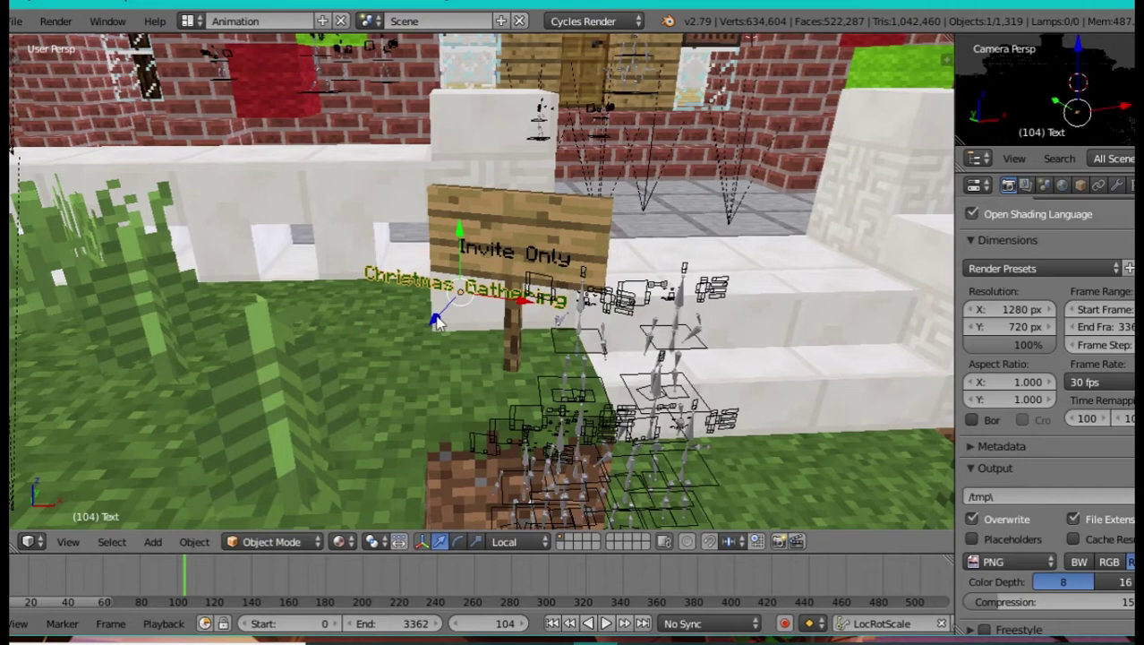
{"action": "left_click_drag", "start_coordinate": [436, 322], "coordinate": [511, 290]}
Step: Fly around the sign to examine the placement of its lettering up close and from both sides
{"action": "key", "text": "shift+f"}
{"action": "key", "text": "w"}
{"action": "key", "text": "w"}
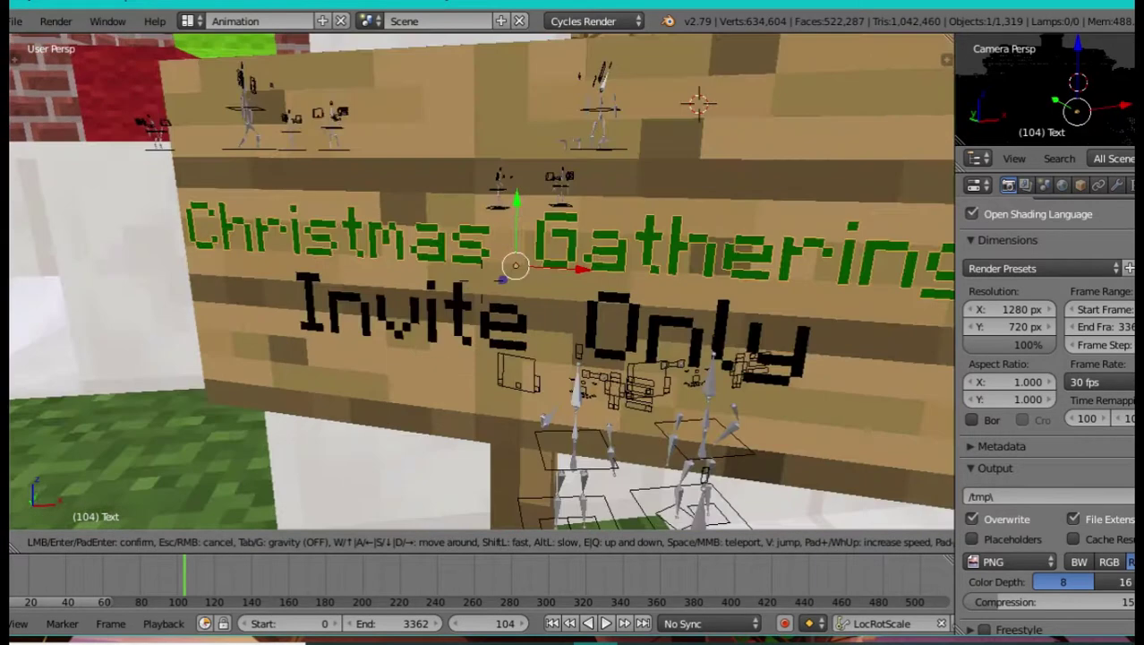
{"action": "key", "text": "a"}
{"action": "key", "text": "s"}
{"action": "mouse_move", "coordinate": [482, 281]}
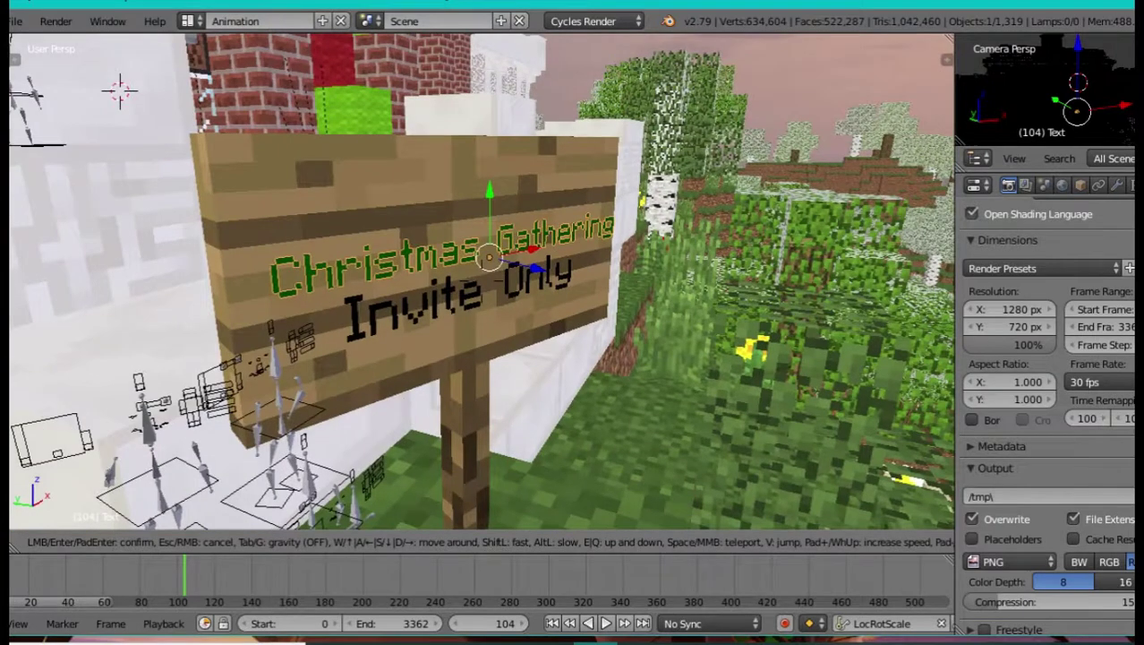
{"action": "key", "text": "d"}
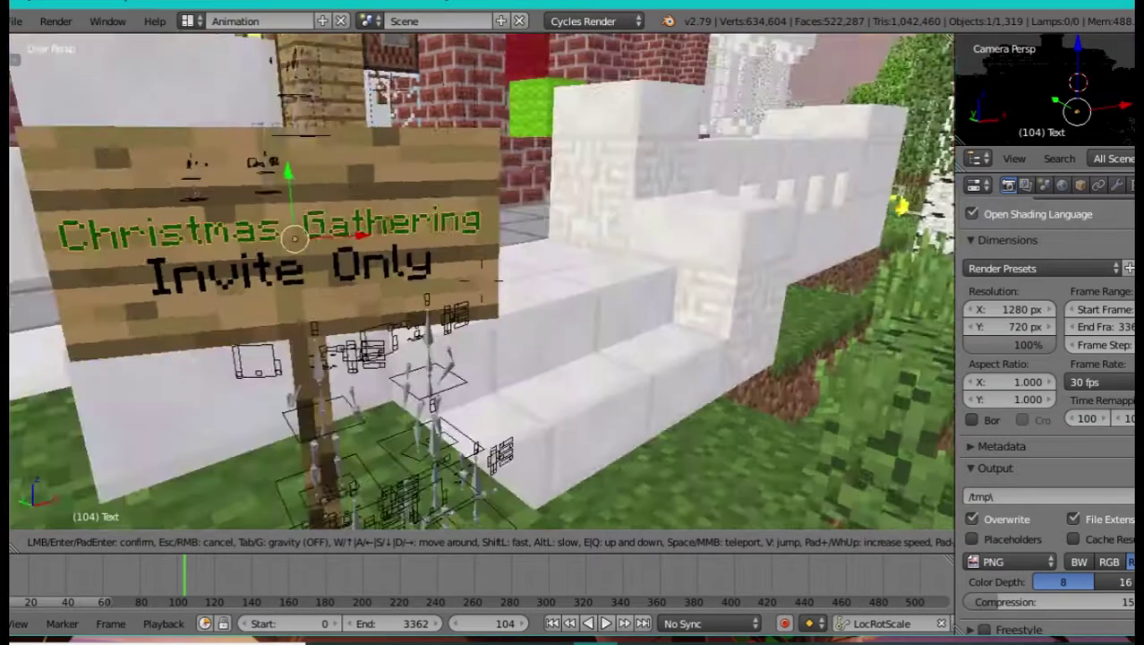
Step: Fly from the sign to the white front steps and examine the character rigs gathered there from near and far
{"action": "key", "text": "w"}
{"action": "key", "text": "s"}
{"action": "key", "text": "s"}
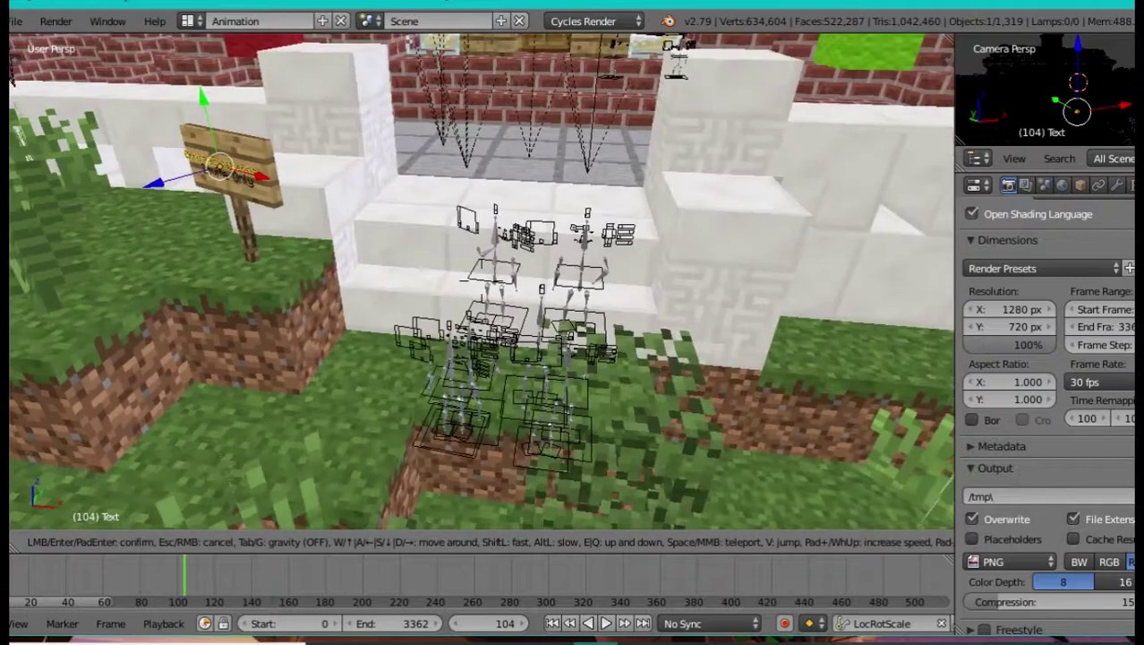
{"action": "key", "text": "d"}
{"action": "key", "text": "w"}
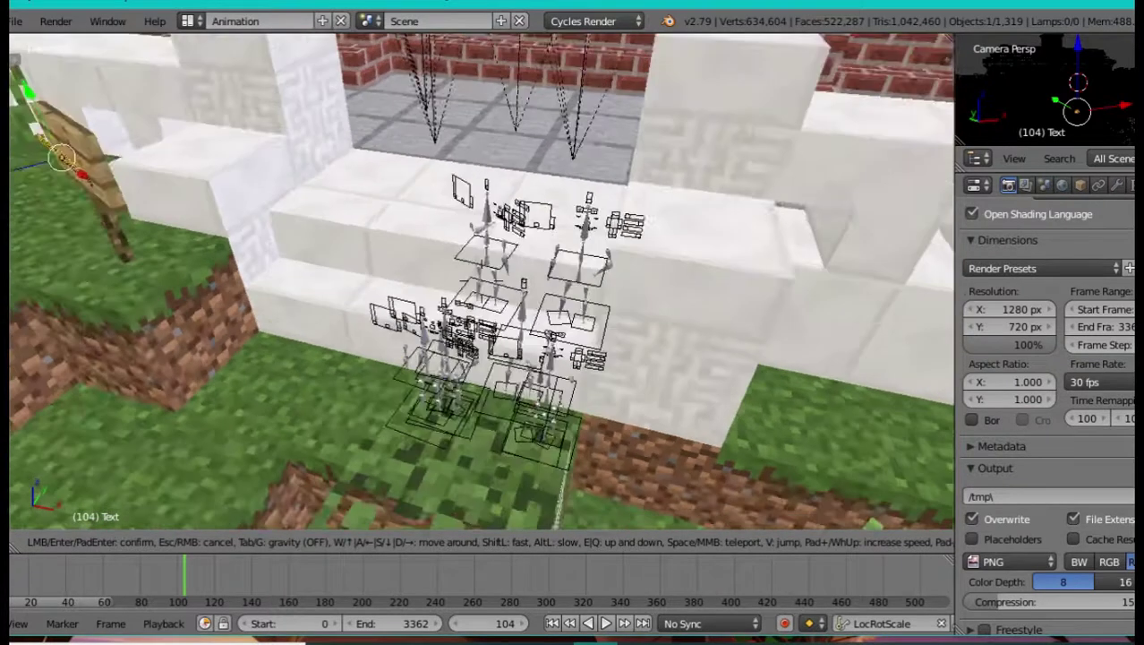
{"action": "key", "text": "s"}
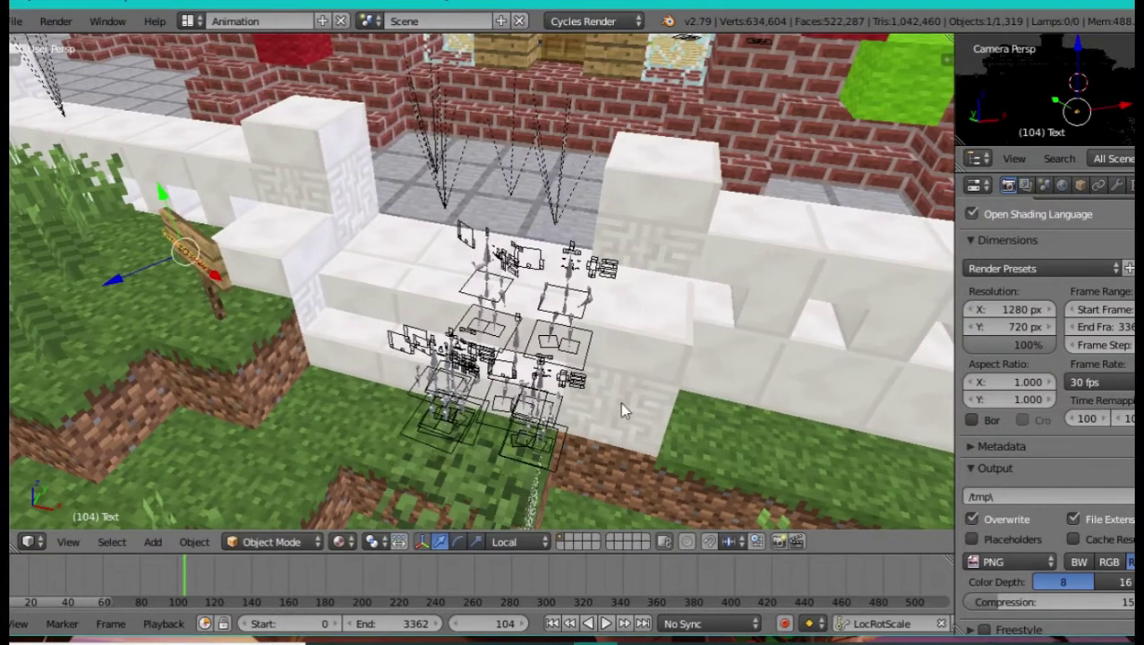
{"action": "key", "text": "w"}
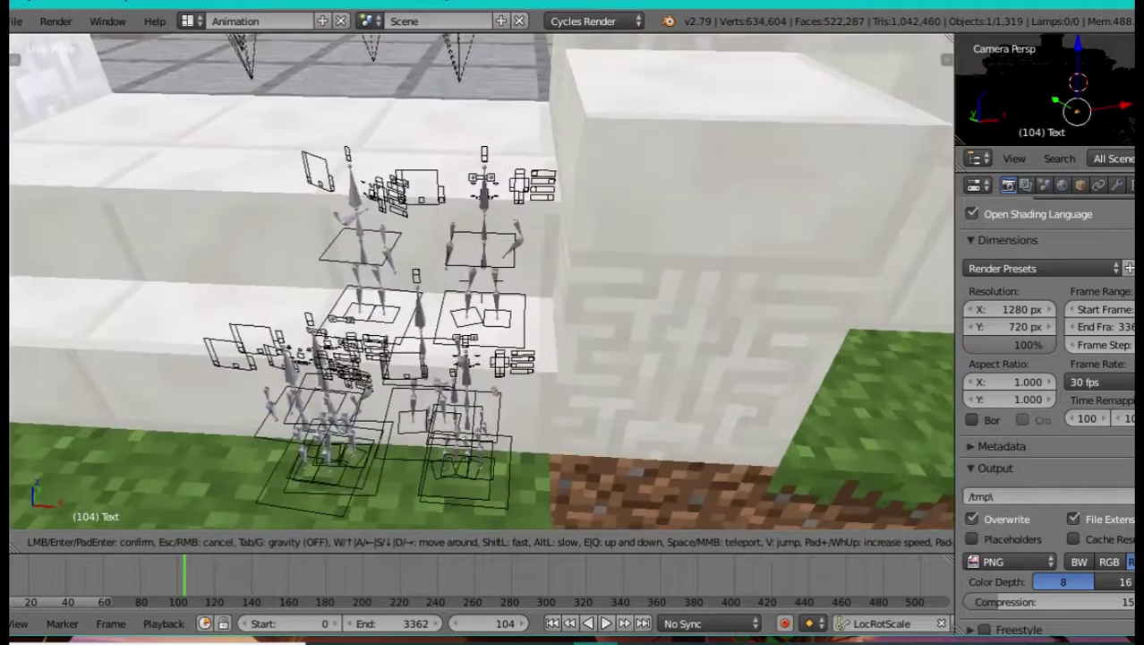
{"action": "key", "text": "s"}
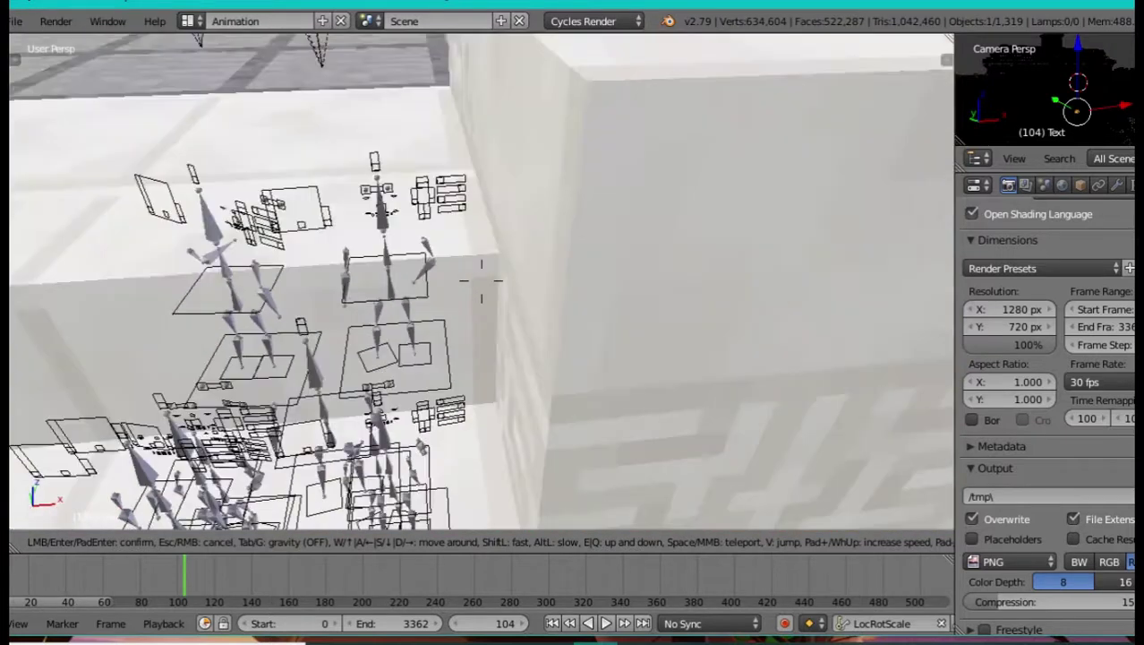
{"action": "key", "text": "s"}
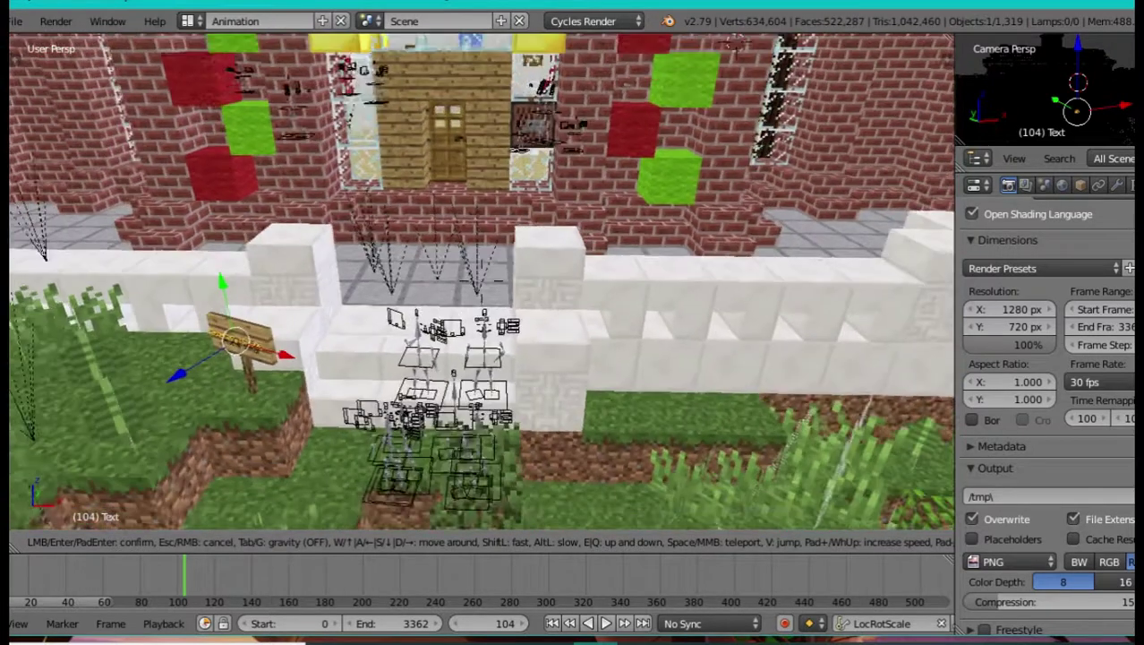
{"action": "left_click", "coordinate": [629, 367]}
Step: Turn on Only Render in the viewport display settings to preview the mansion front without rig overlays, and switch it off again
{"action": "key", "text": "n"}
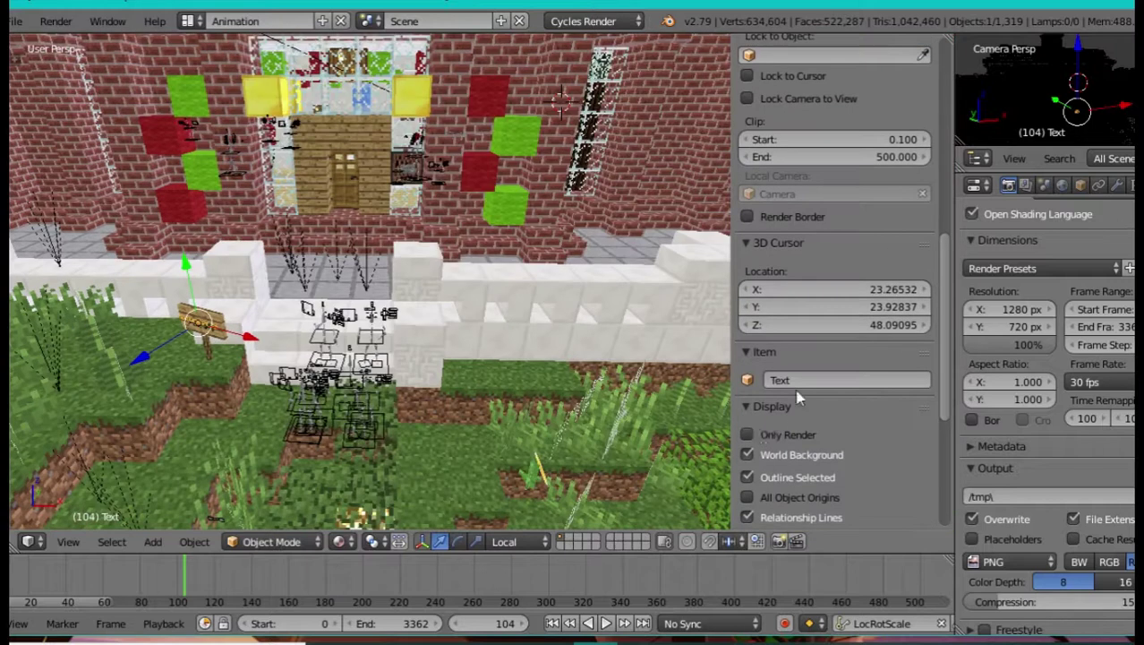
{"action": "left_click", "coordinate": [750, 436]}
{"action": "key", "text": "n"}
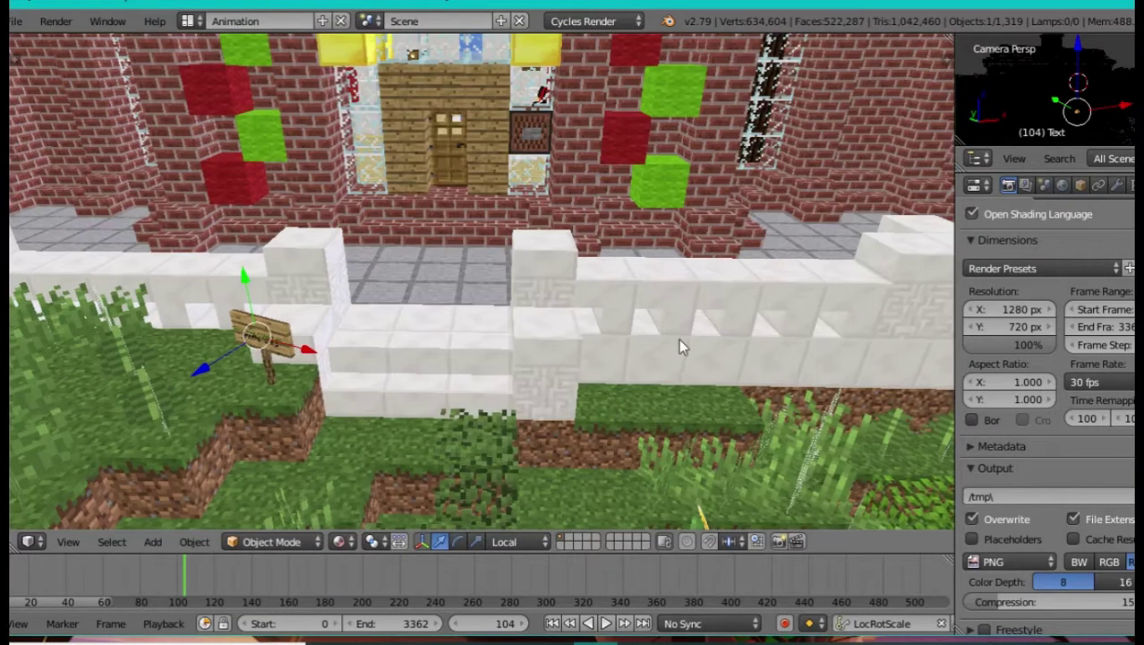
{"action": "key", "text": "n"}
{"action": "left_click", "coordinate": [769, 437]}
{"action": "key", "text": "n"}
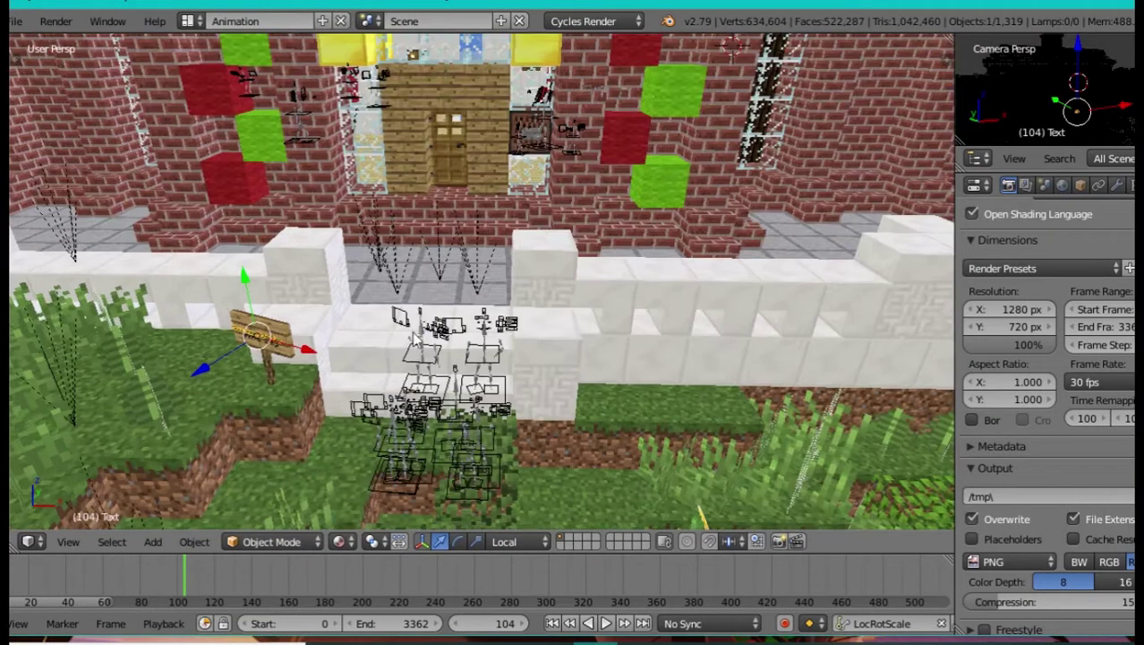
Step: Fly over the forested hills and the lake around the mansion to survey the surrounding landscape
{"action": "key", "text": "shift+f"}
{"action": "key", "text": "w"}
{"action": "key", "text": "e"}
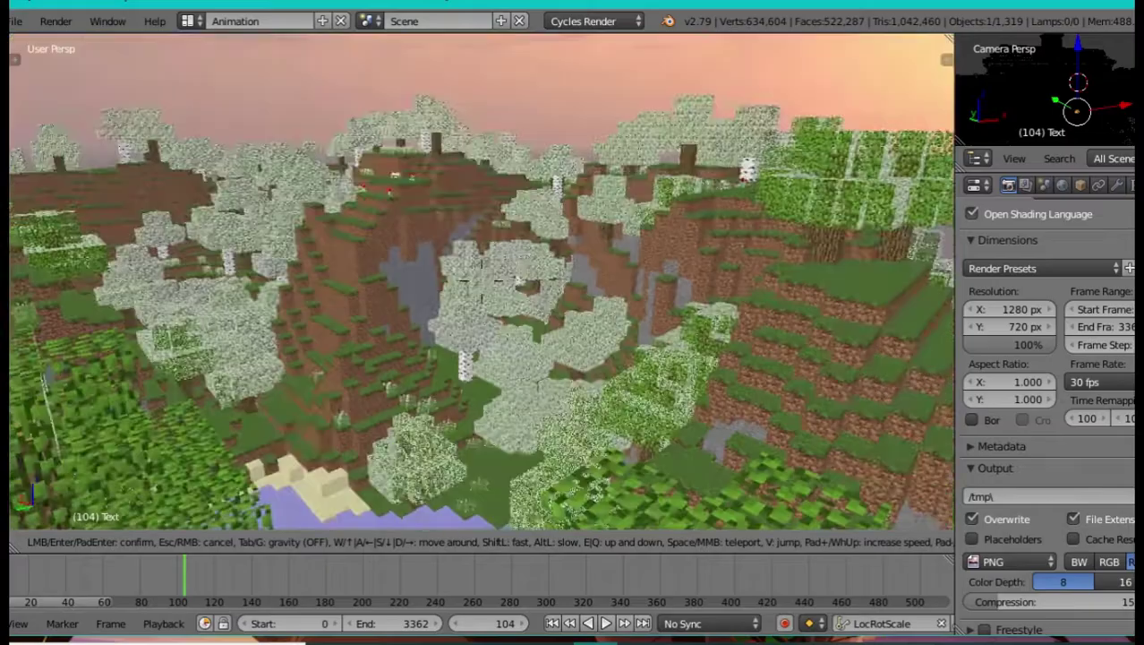
{"action": "key", "text": "w"}
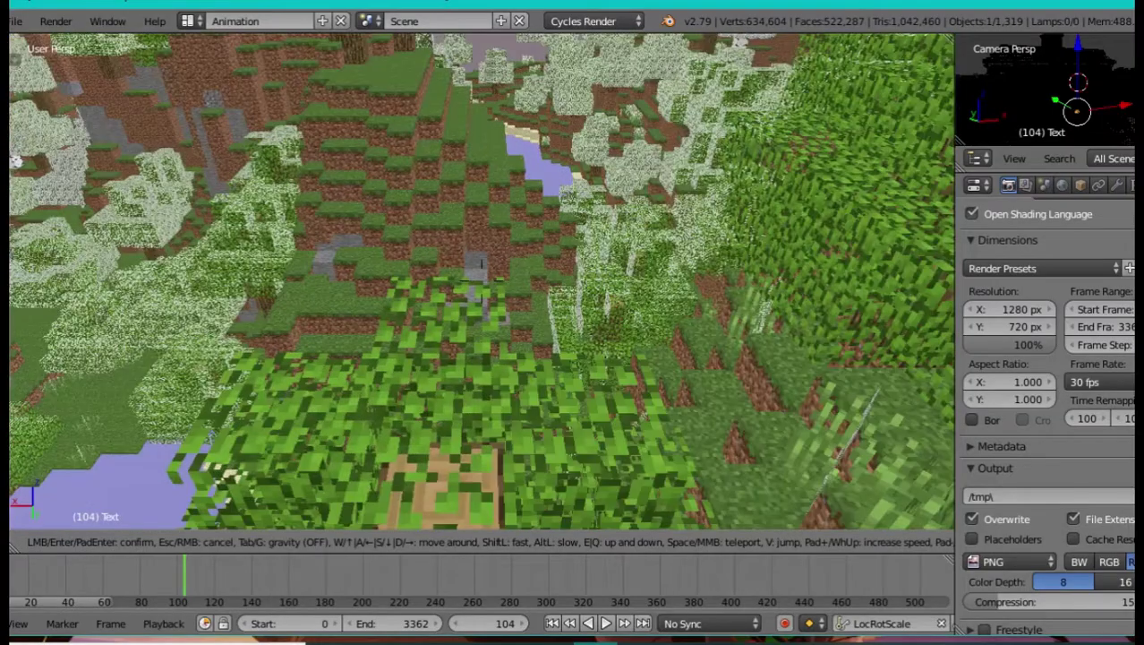
{"action": "key", "text": "w"}
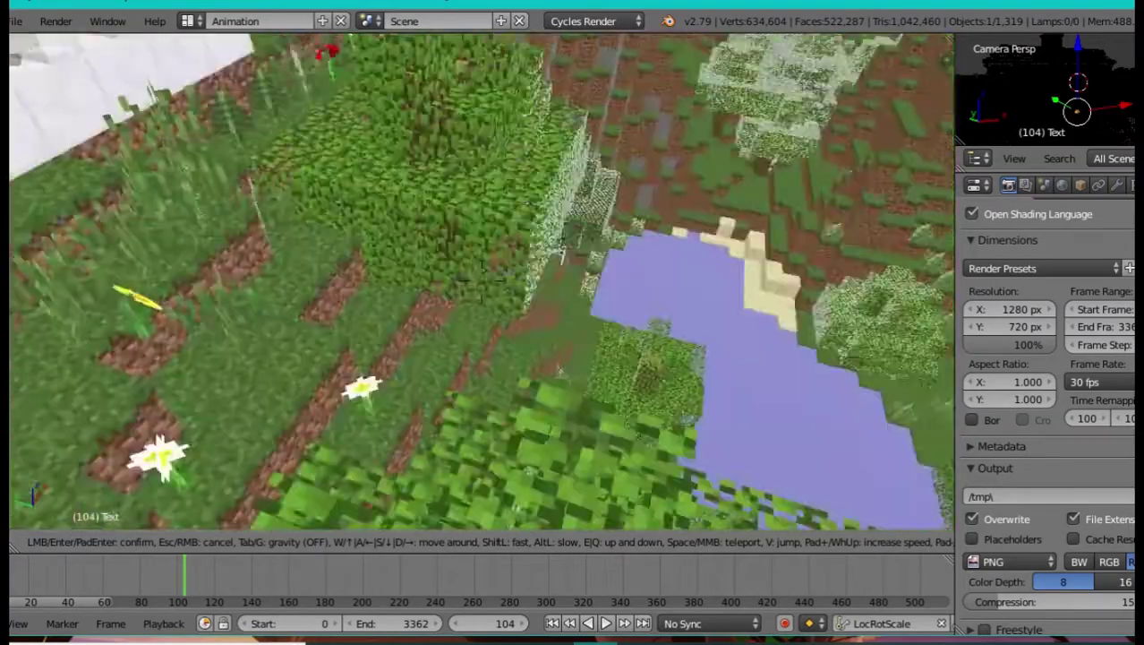
Step: Fly beneath the terrain and inspect the character models and their rigs stored underground
{"action": "key", "text": "w"}
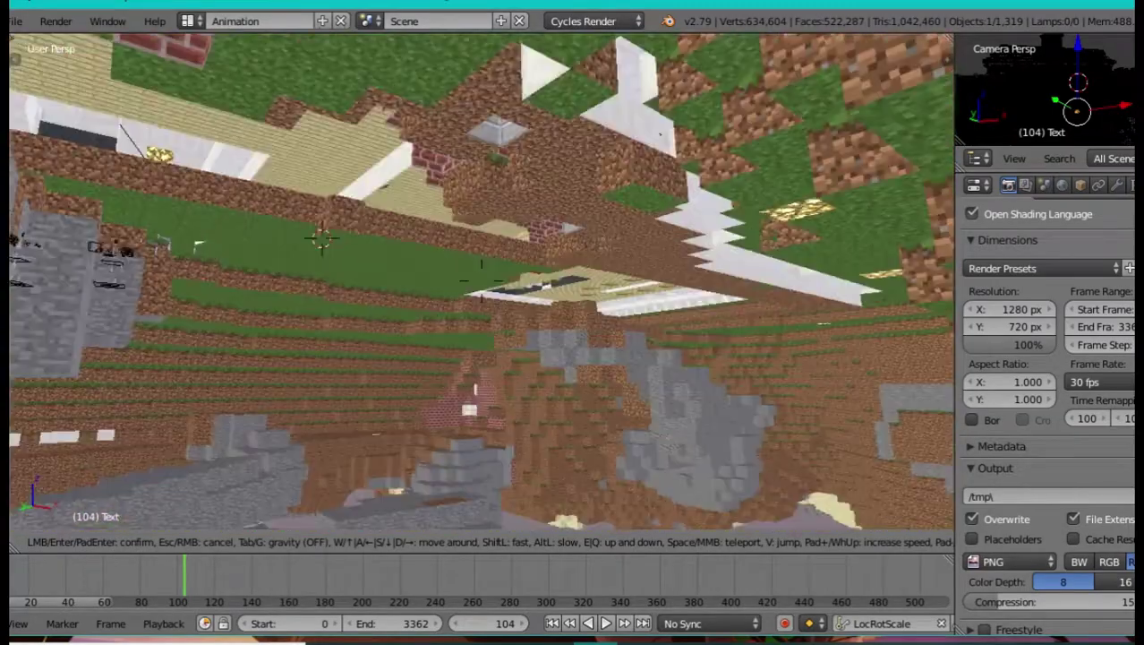
{"action": "key", "text": "w"}
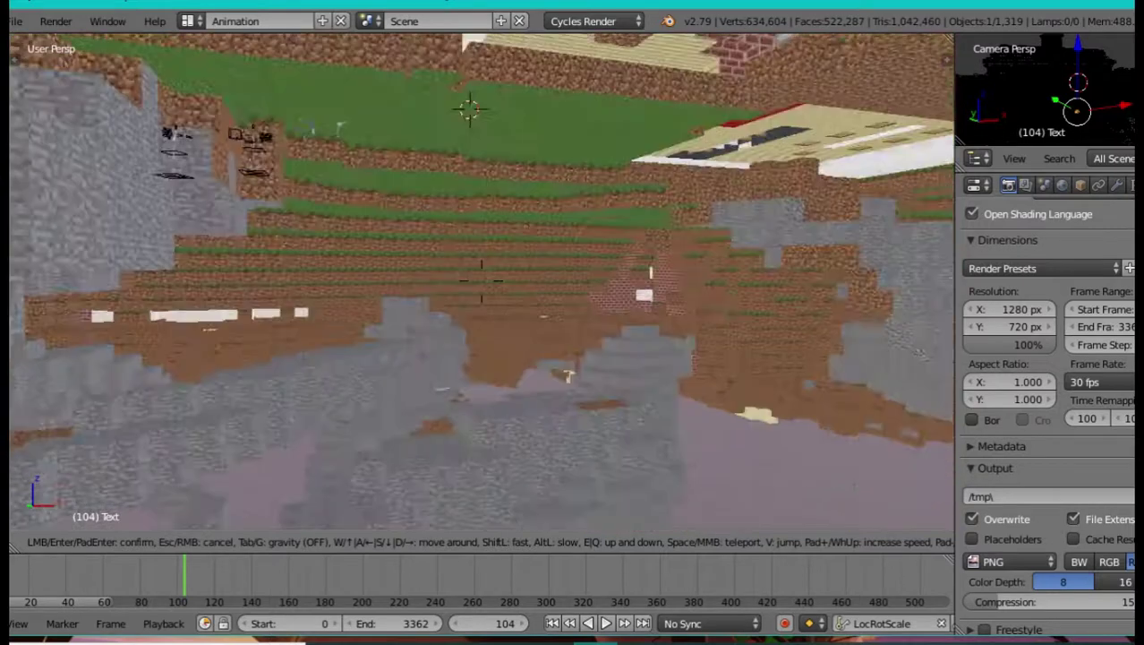
{"action": "key", "text": "w"}
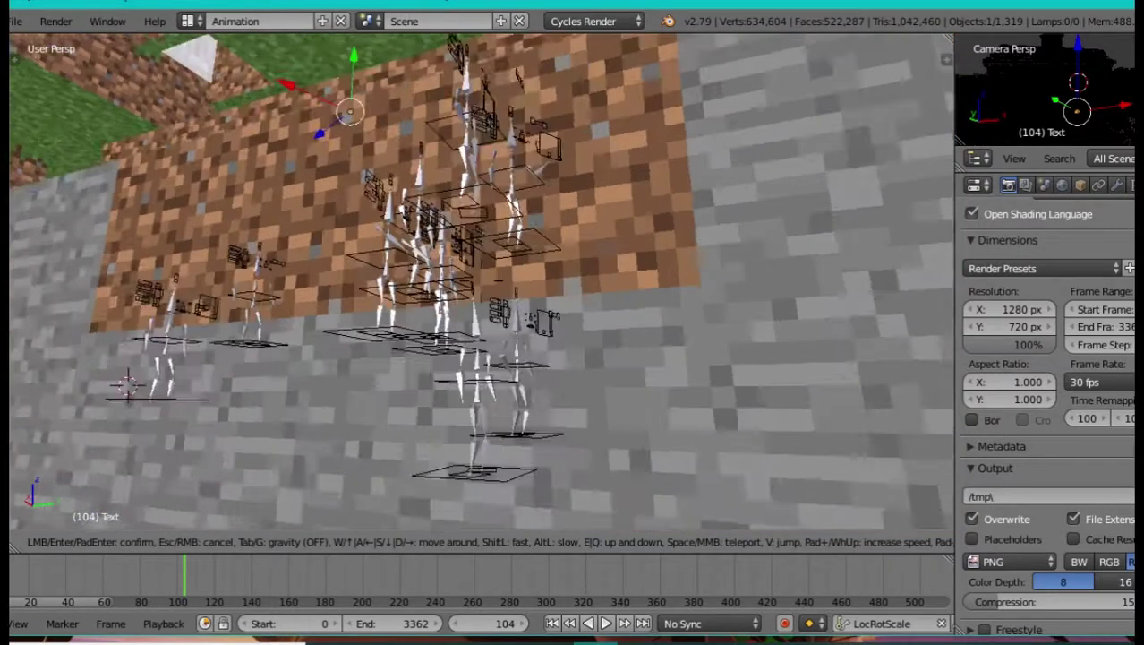
{"action": "key", "text": "w"}
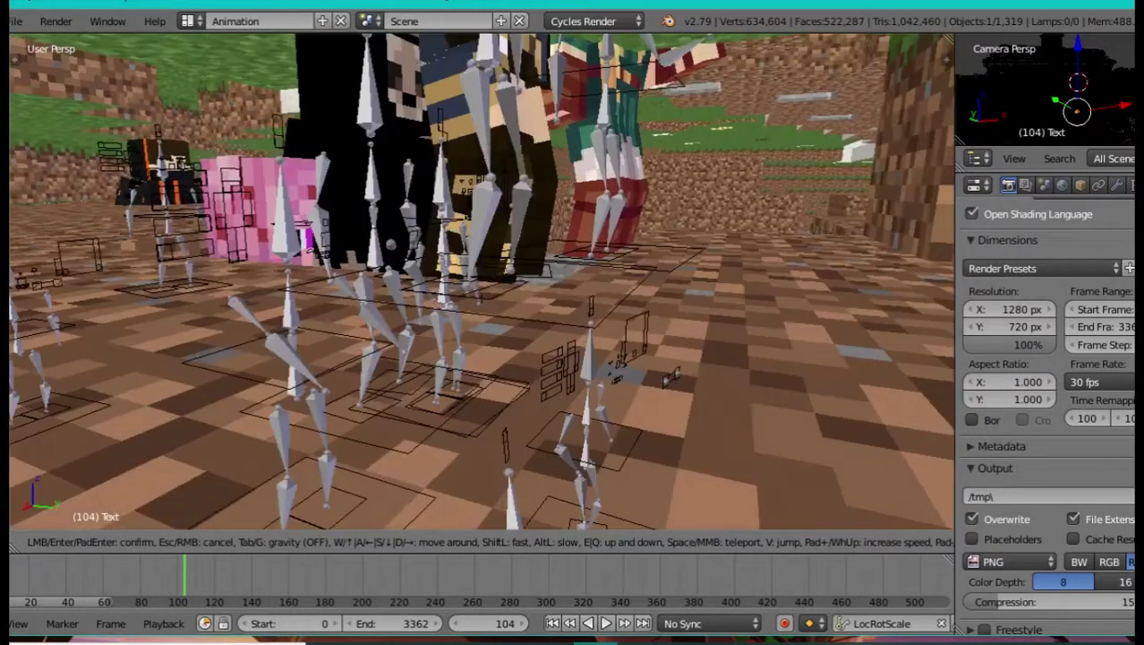
{"action": "key", "text": "w"}
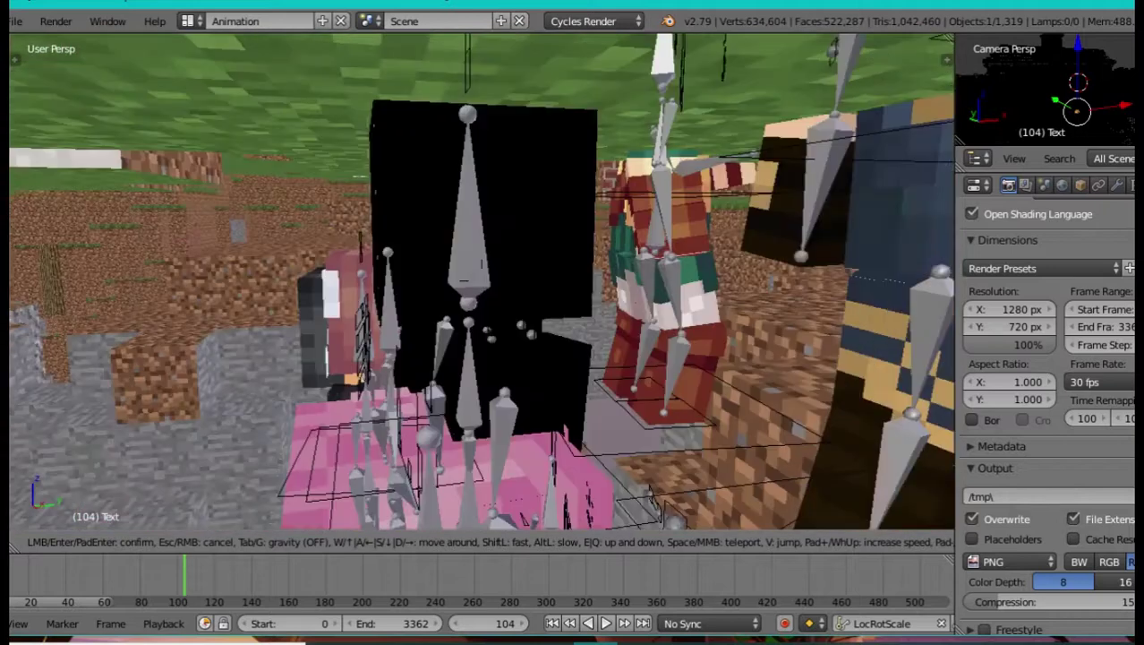
{"action": "key", "text": "w"}
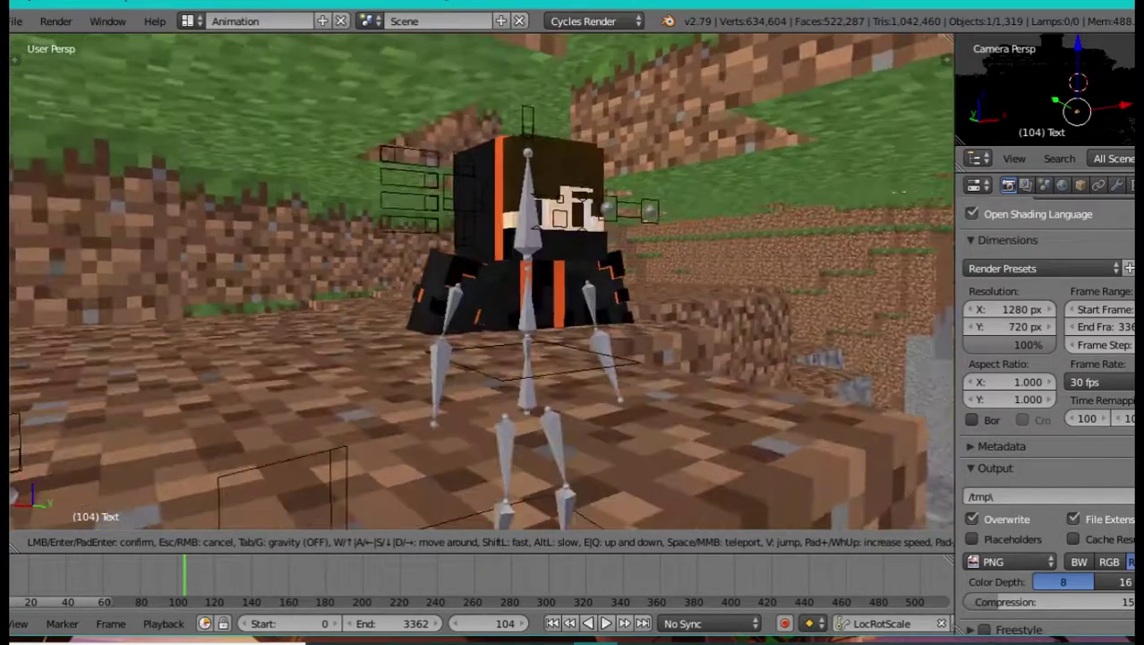
Step: Fly back above ground to examine the mansion's entrance, the sign and the rigs on the front steps
{"action": "key", "text": "w"}
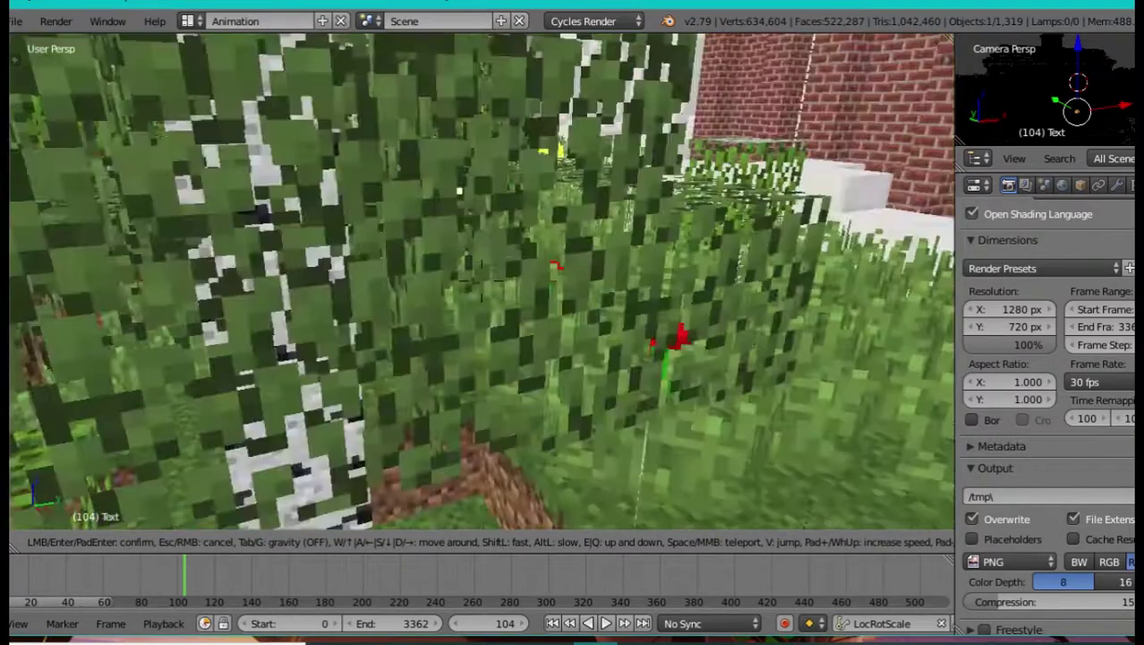
{"action": "key", "text": "s"}
{"action": "key", "text": "w"}
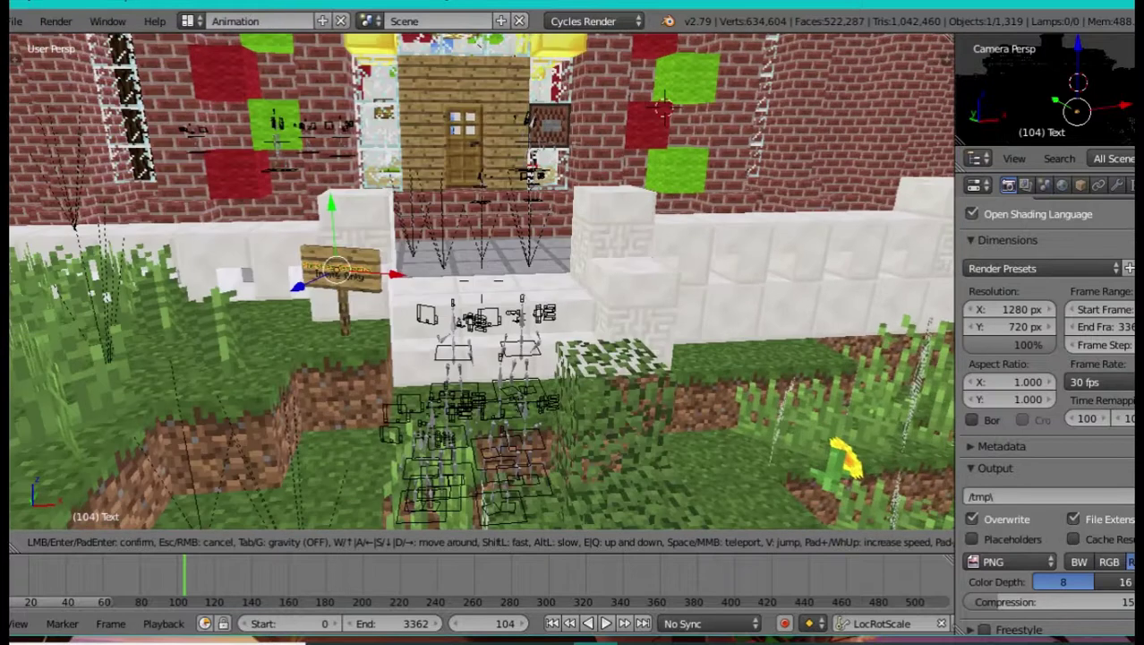
{"action": "key", "text": "s"}
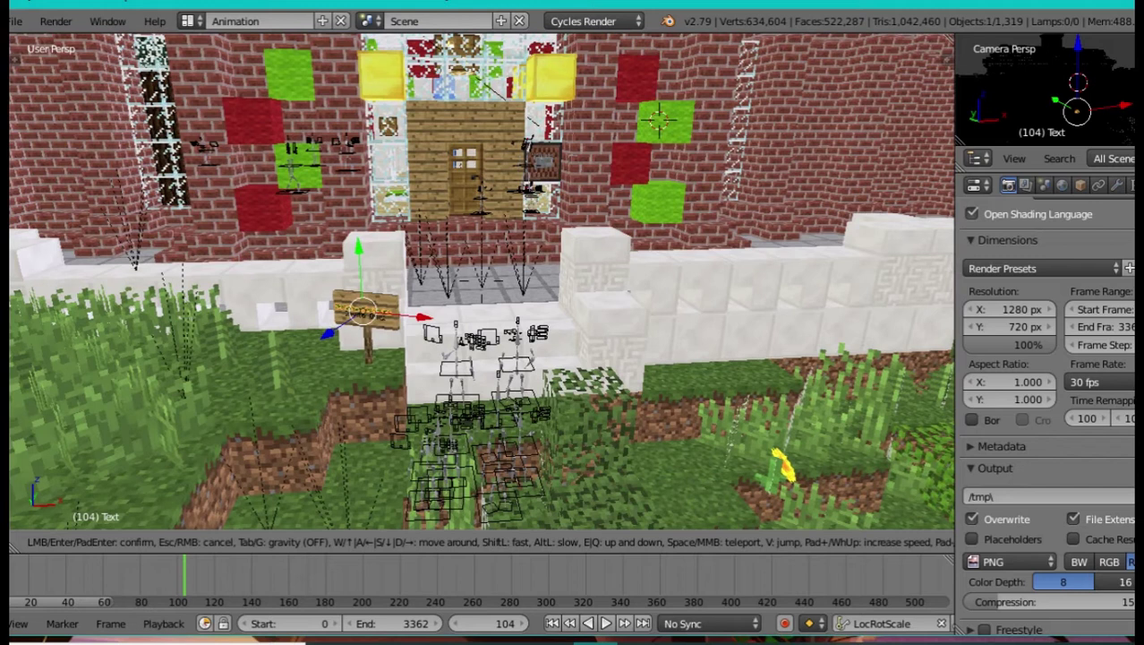
{"action": "key", "text": "w"}
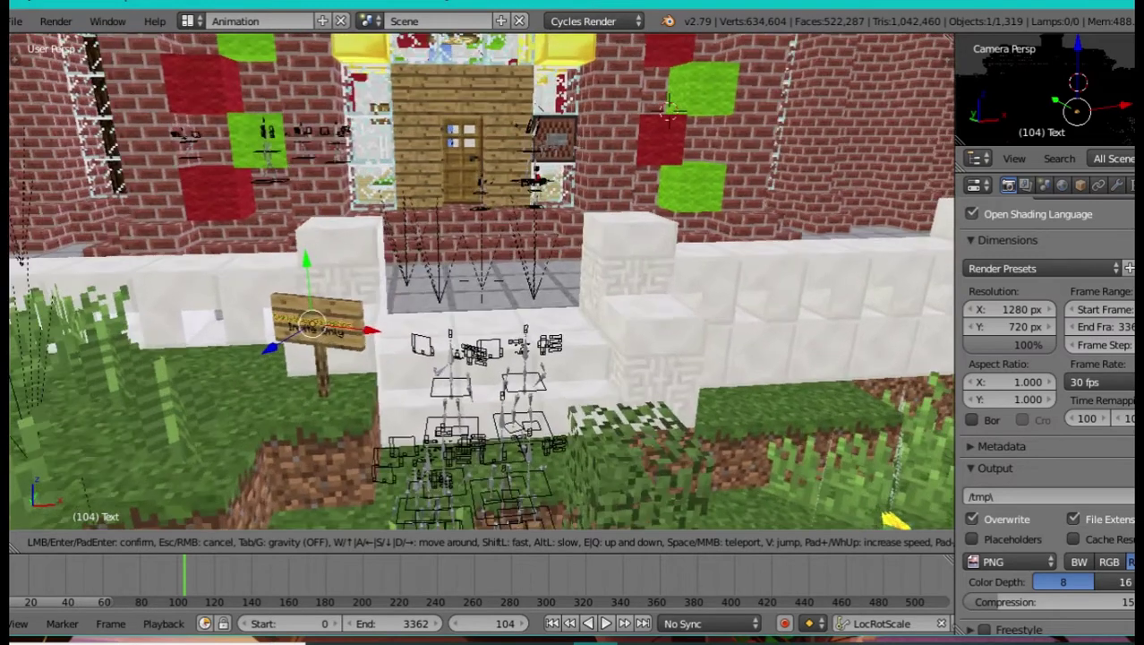
{"action": "key", "text": "s"}
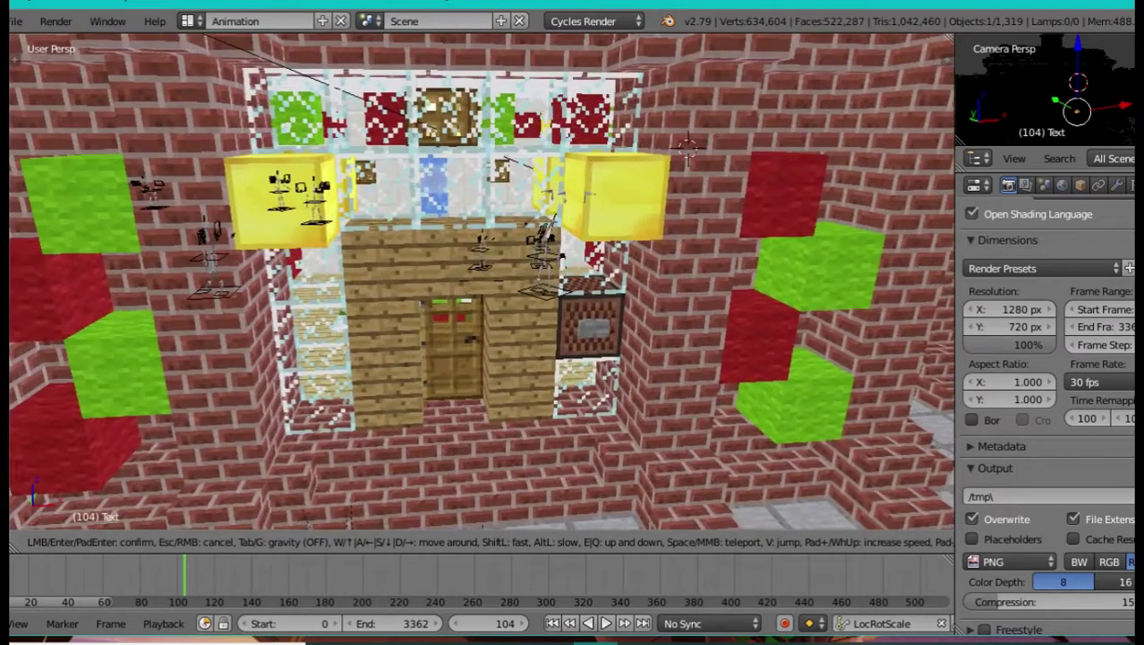
{"action": "key", "text": "s"}
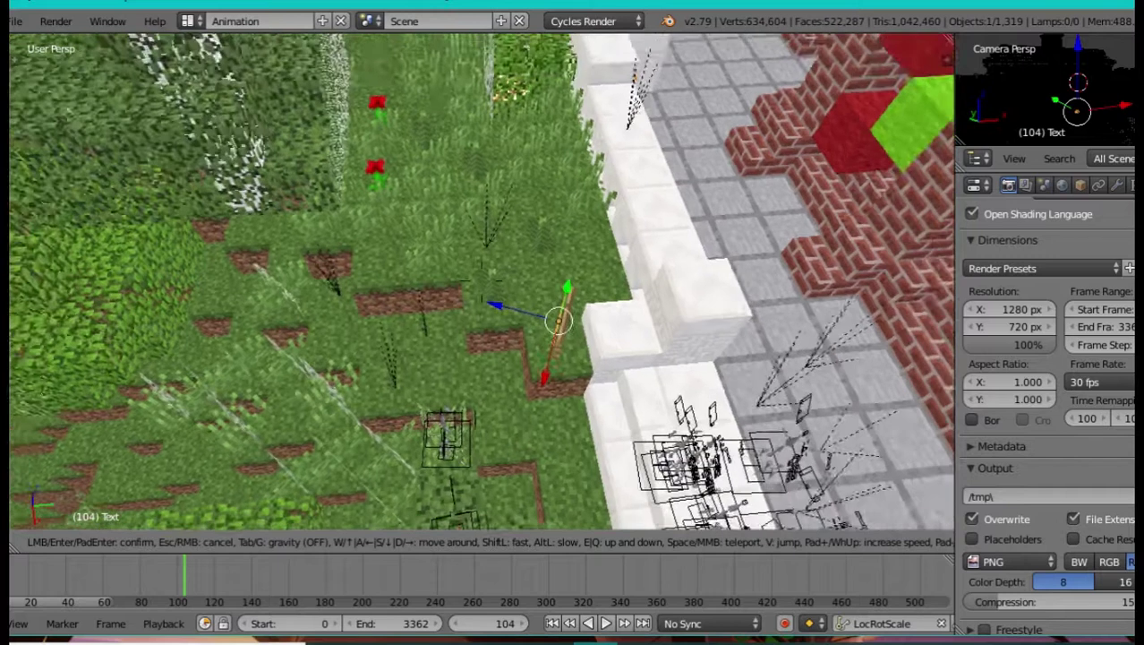
{"action": "key", "text": "w"}
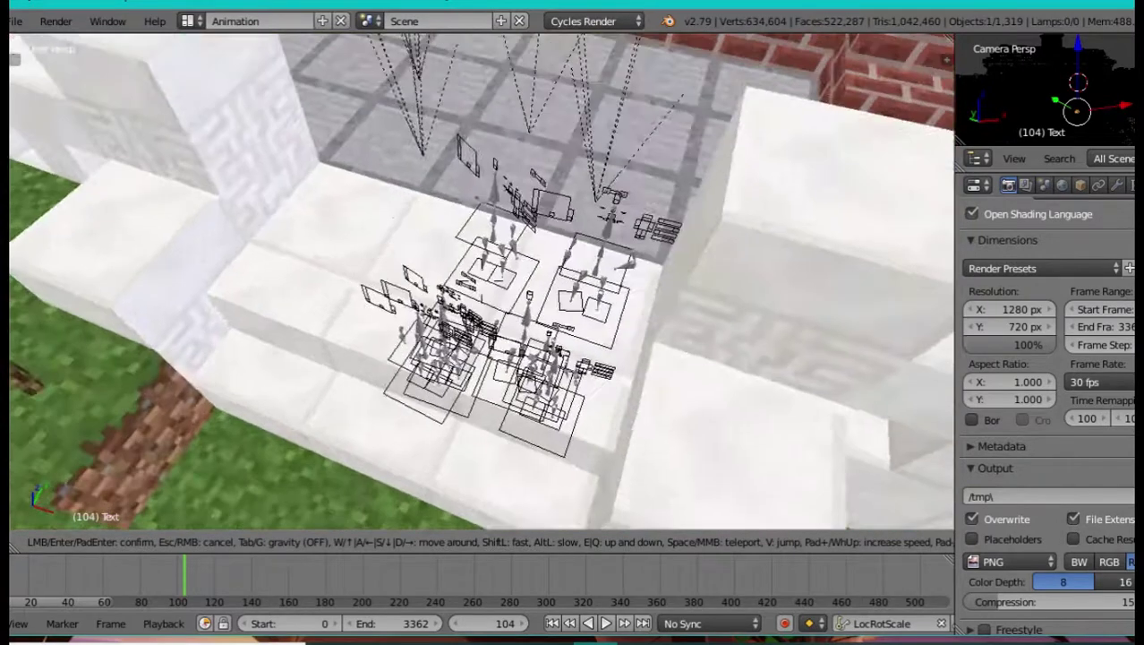
{"action": "key", "text": "Escape"}
Step: Play the animation through the scene camera from frame 104, pausing after the sign shot and skipping ahead to frame 266 in the hall
{"action": "key", "text": "KP_0"}
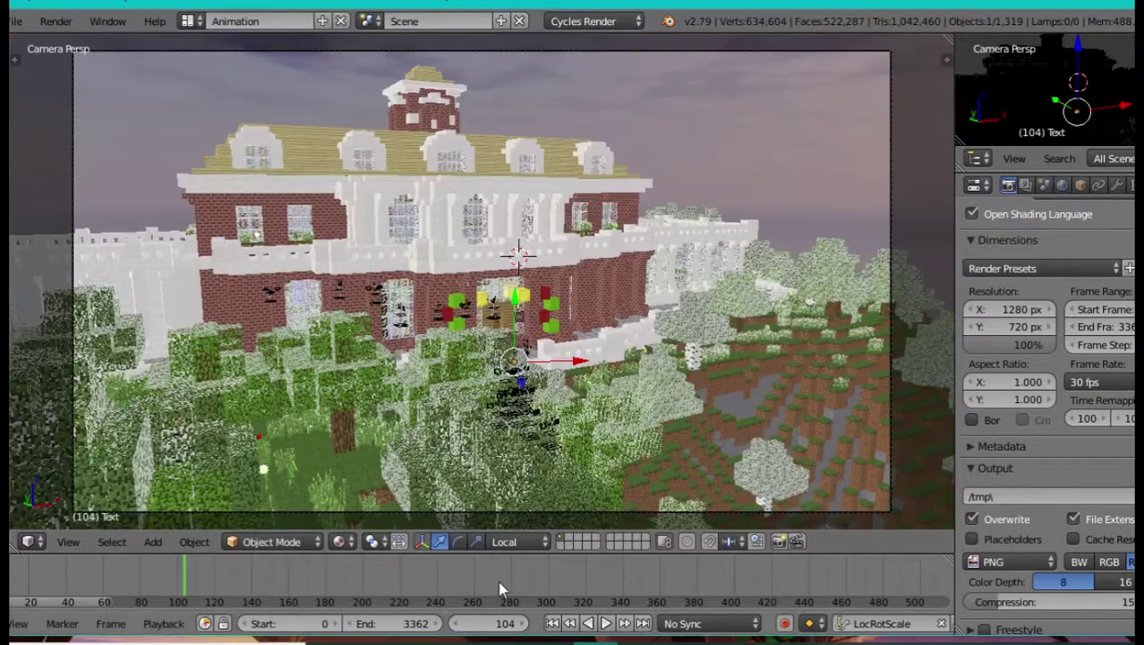
{"action": "key", "text": "alt+a"}
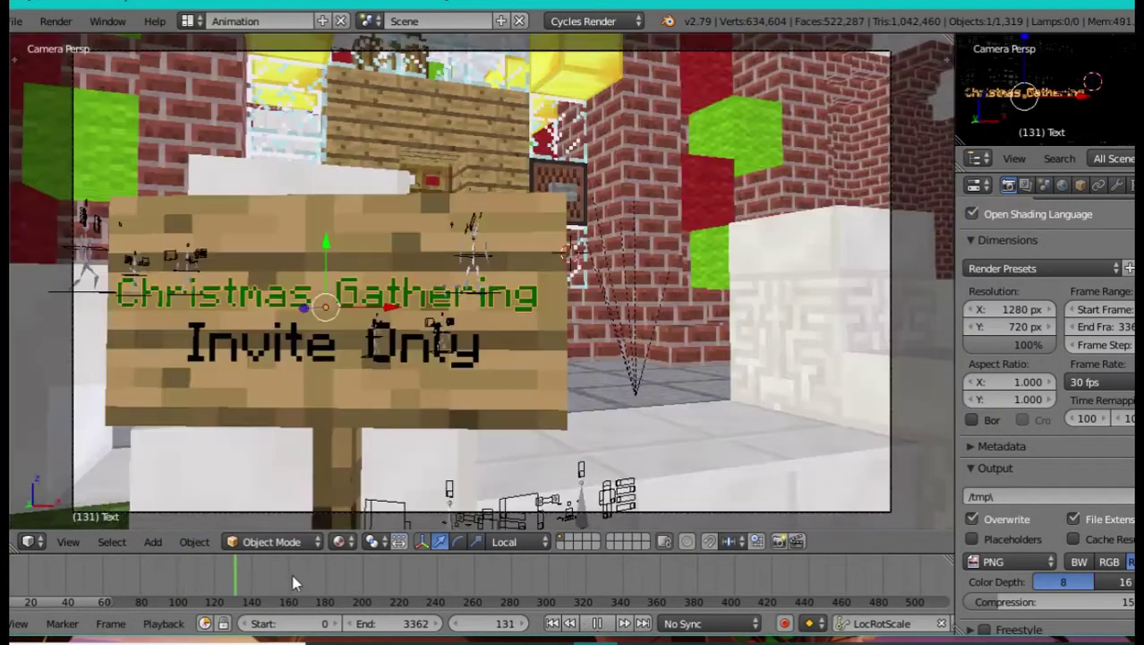
{"action": "key", "text": "alt+a"}
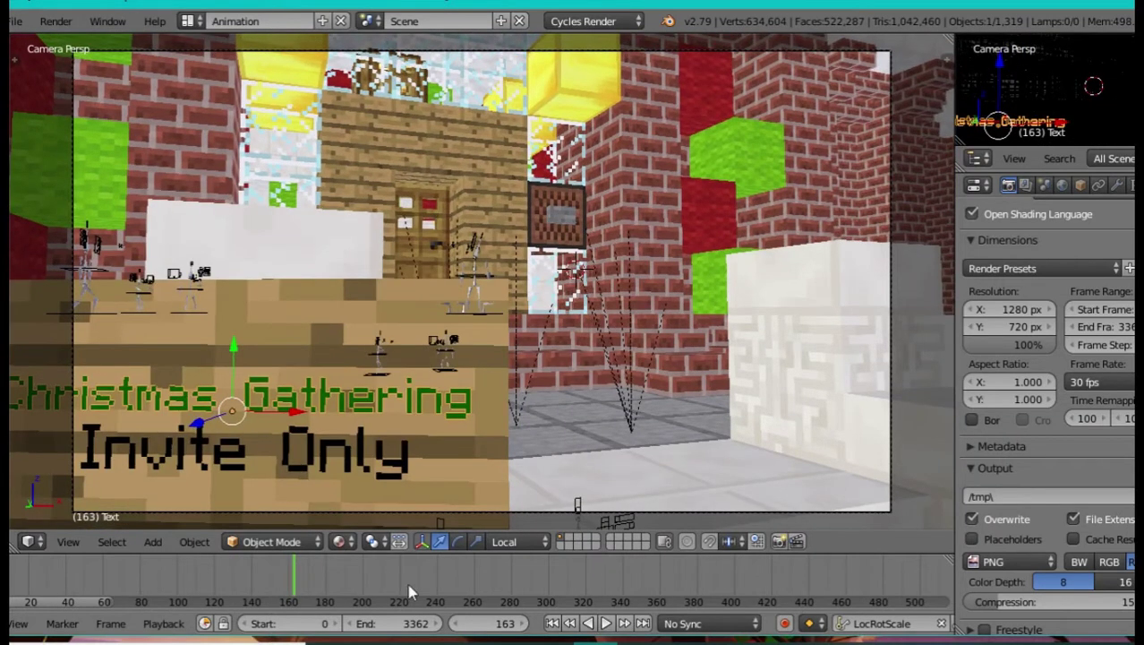
{"action": "key", "text": "alt+a"}
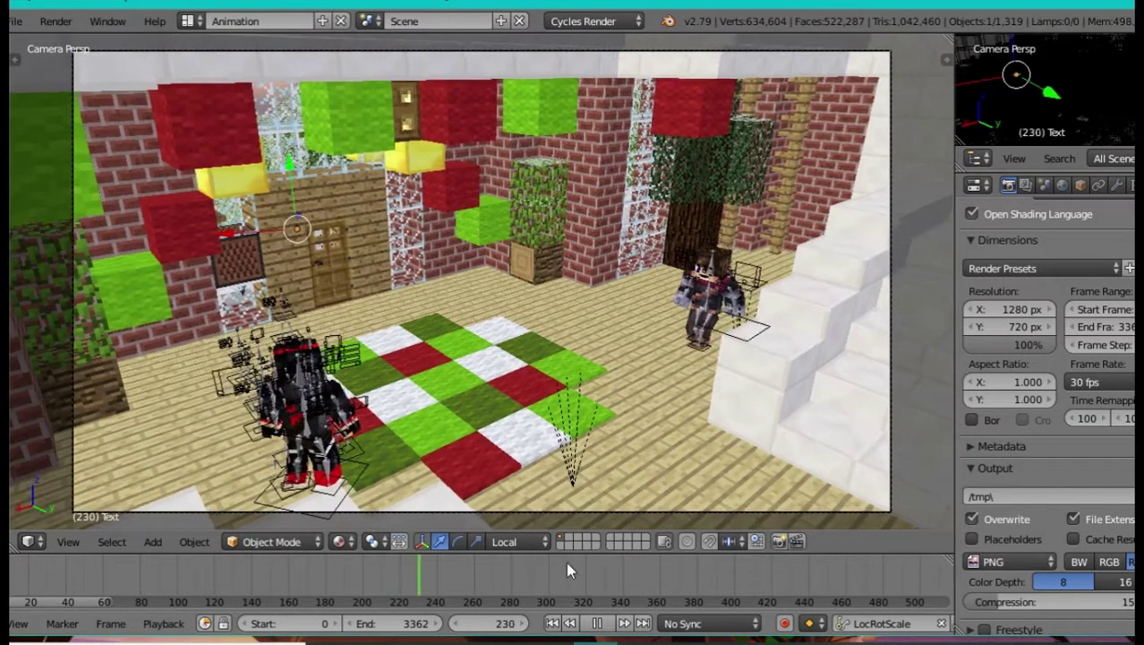
{"action": "left_click", "coordinate": [484, 588]}
{"action": "key", "text": "alt+a"}
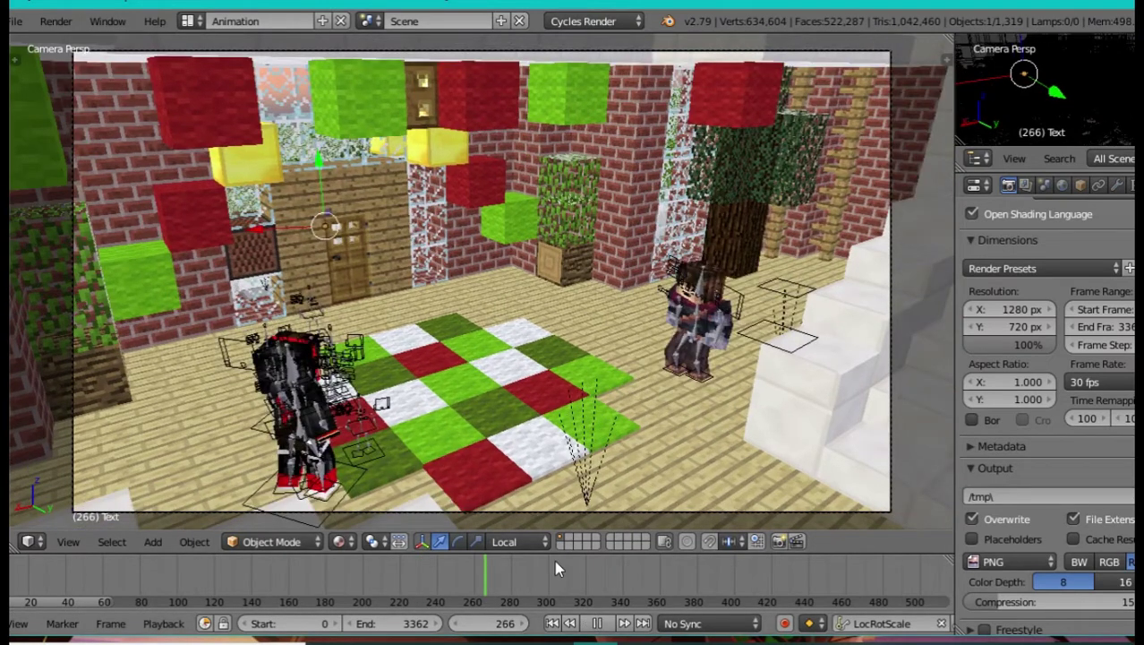
{"action": "key", "text": "alt+a"}
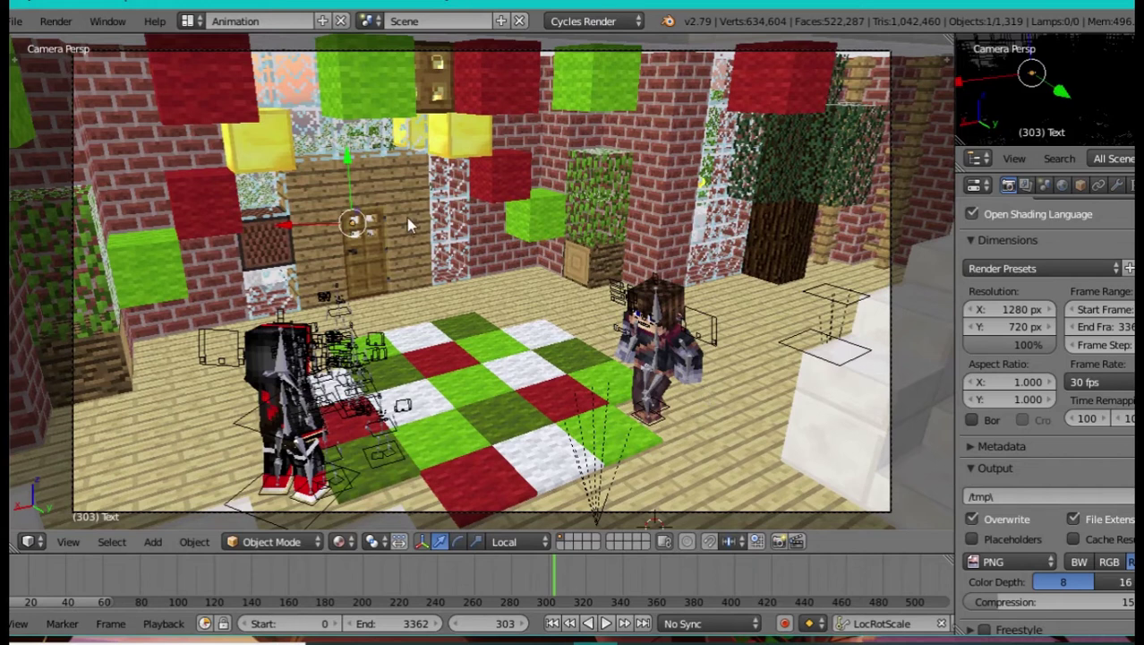
Step: Leave the camera view and fly around the entrance hall to inspect the blue ice column, the ceiling and the glass-railed balcony
{"action": "key", "text": "KP_0"}
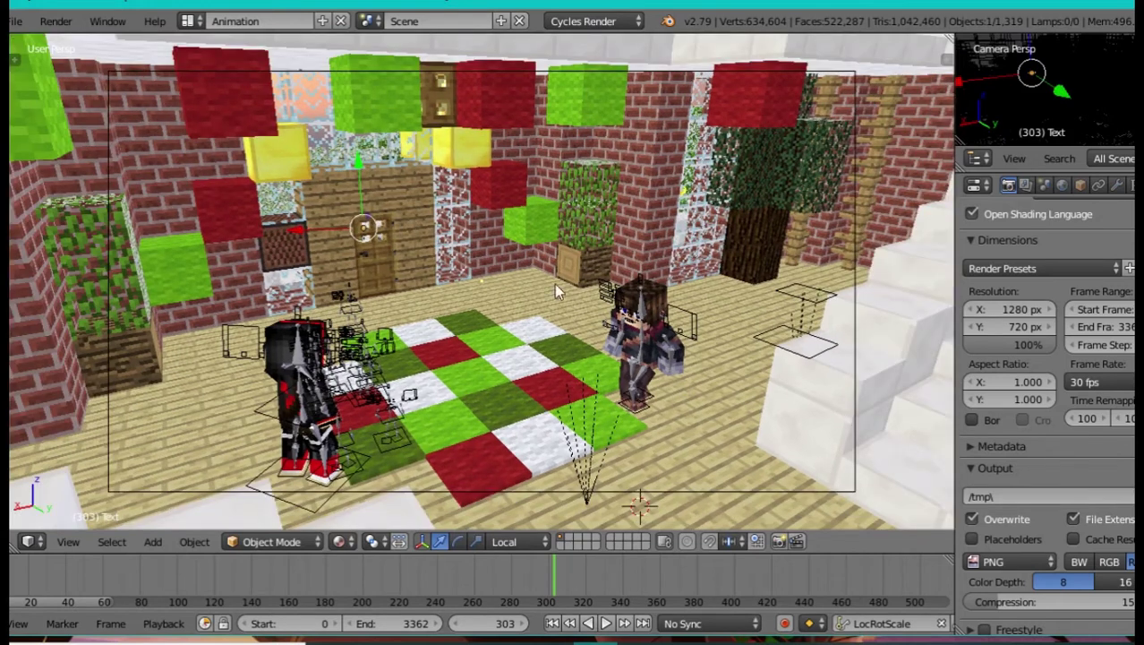
{"action": "key", "text": "shift+f"}
{"action": "key", "text": "w"}
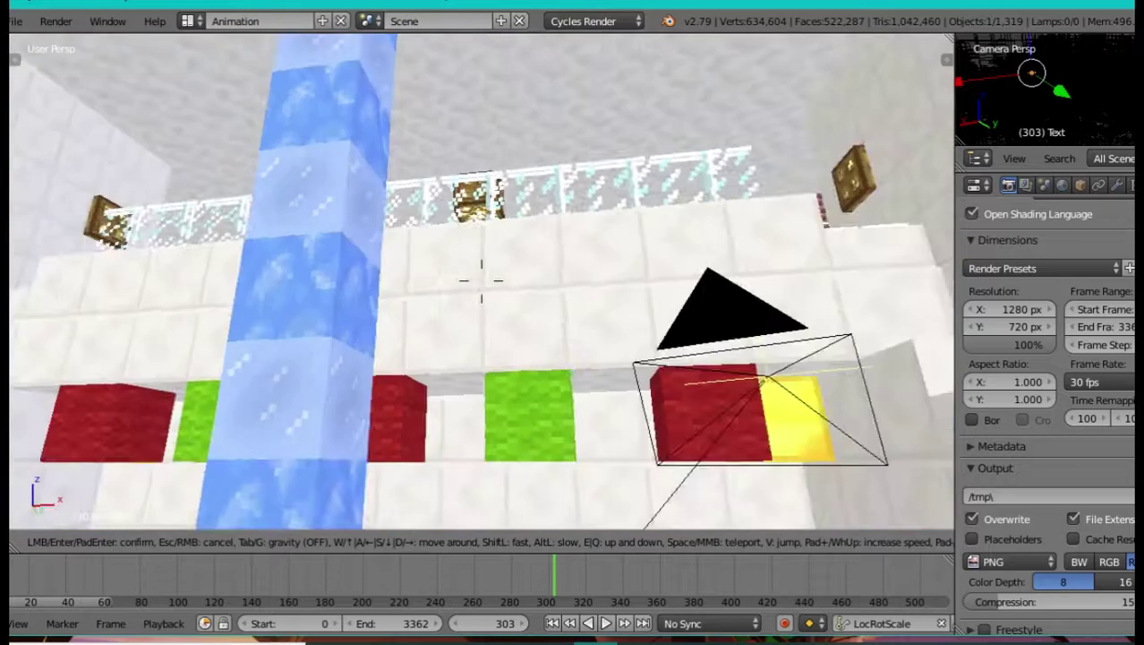
{"action": "key", "text": "w"}
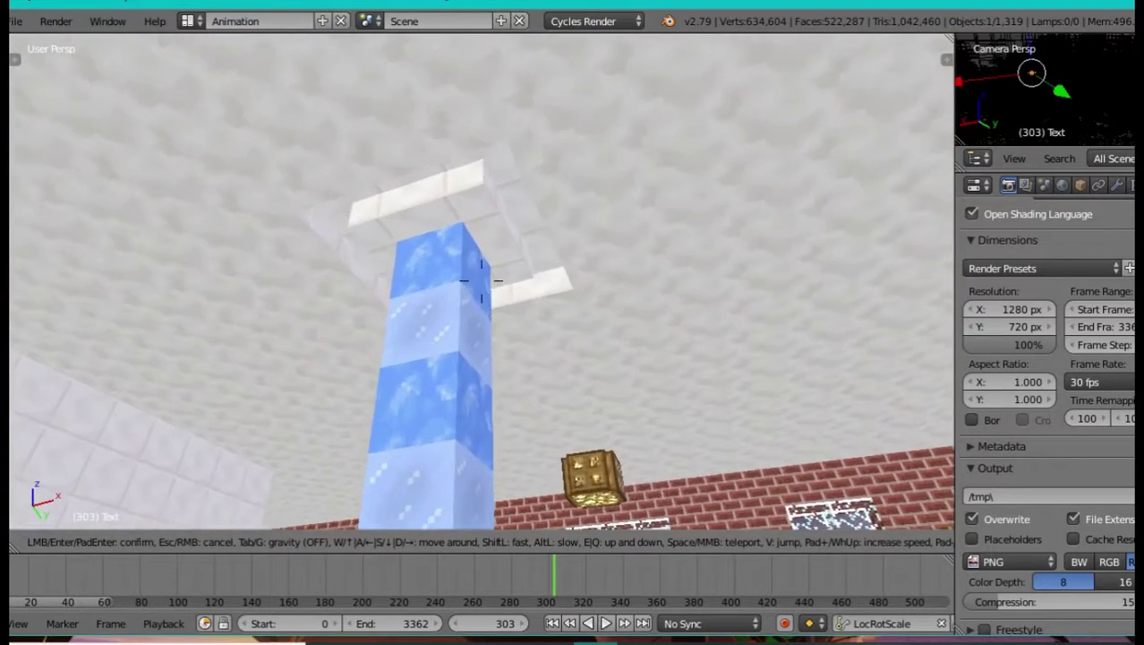
{"action": "key", "text": "w"}
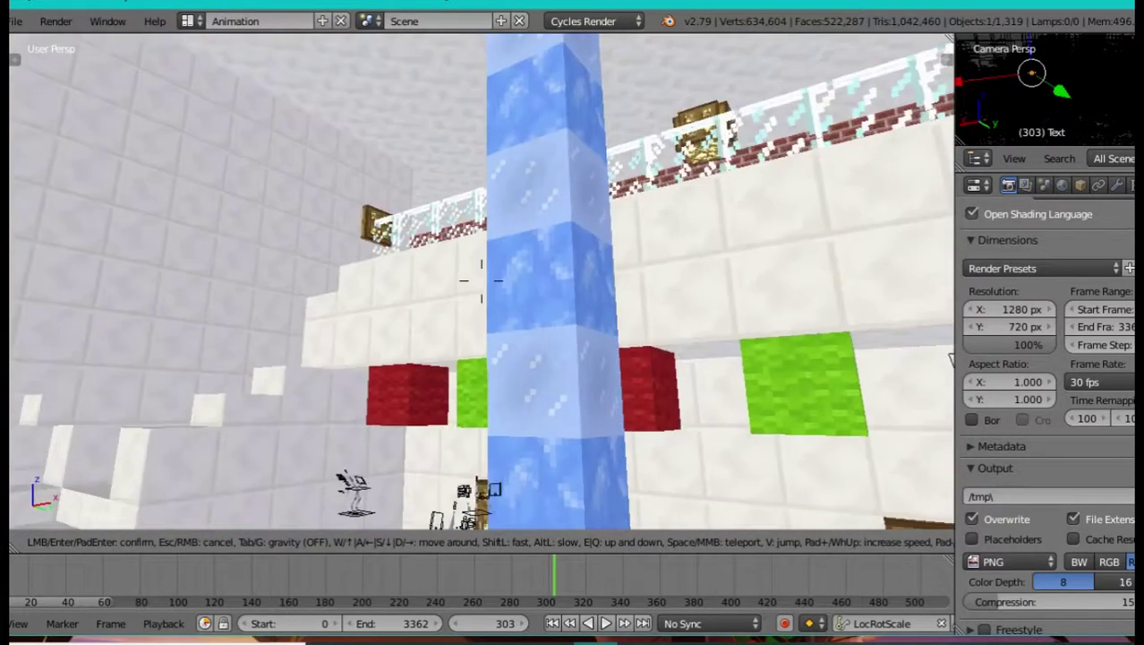
{"action": "key", "text": "a"}
{"action": "key", "text": "w"}
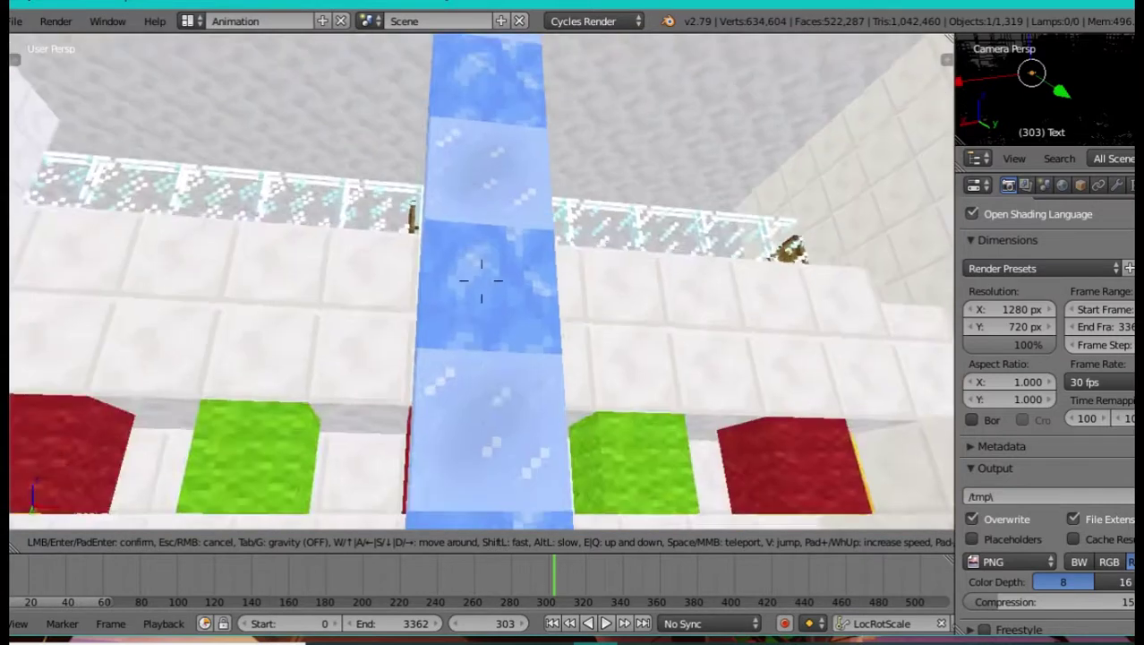
{"action": "key", "text": "e"}
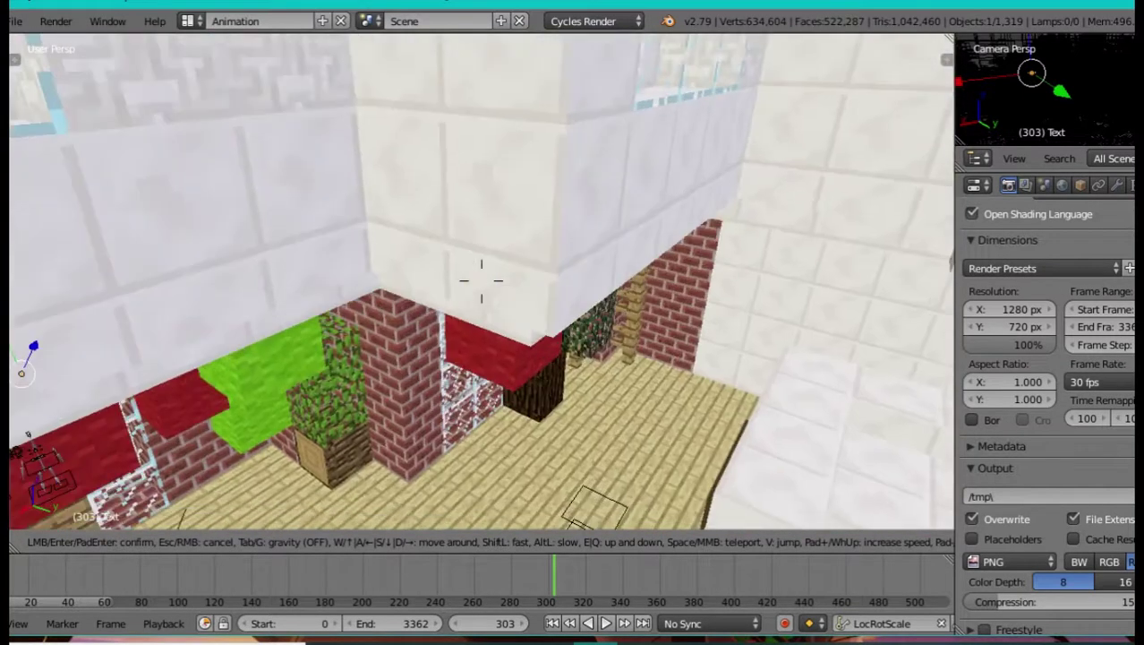
Step: Fly around the hall's lower level to examine the white stairs, the wall decorations and the ice column's top and base
{"action": "key", "text": "q"}
{"action": "key", "text": "q"}
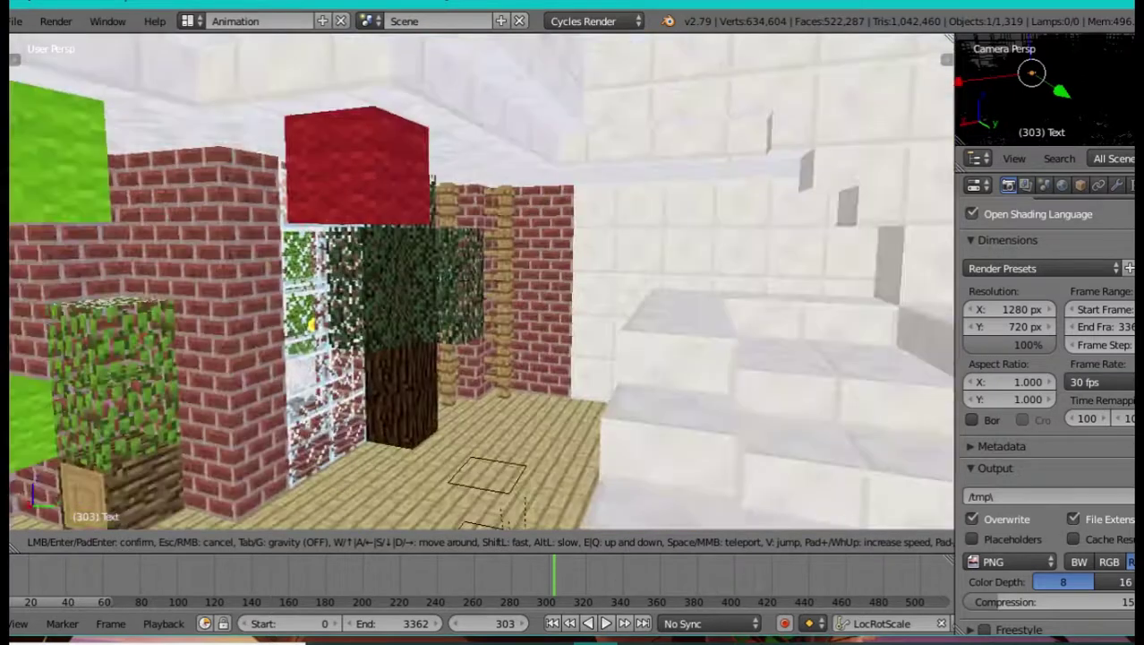
{"action": "key", "text": "w"}
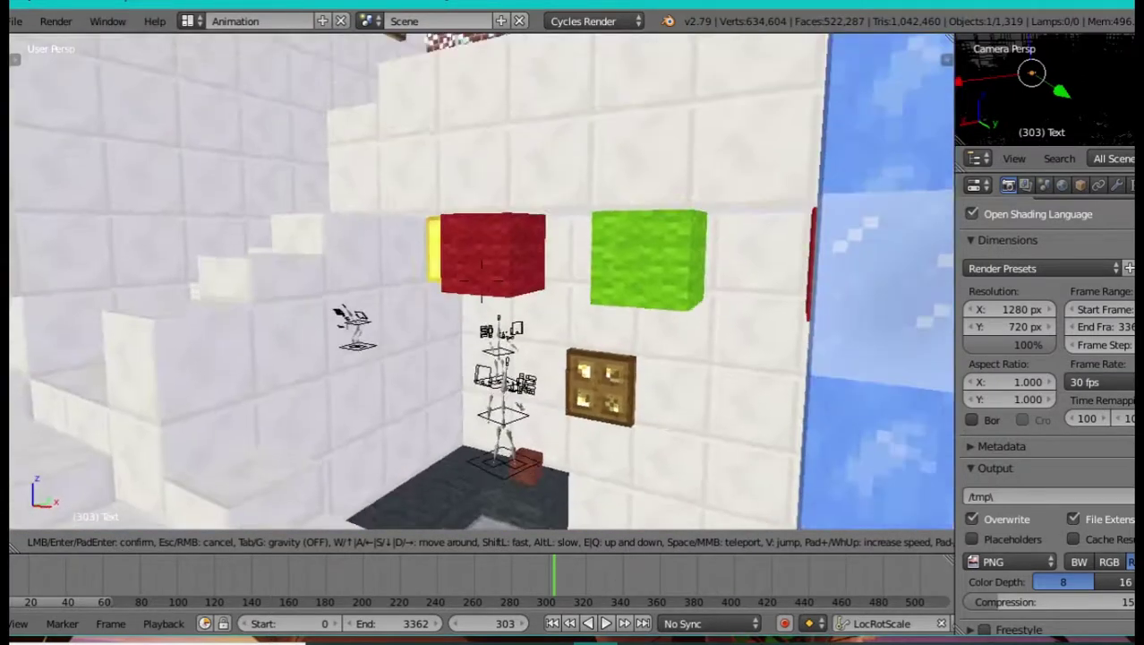
{"action": "key", "text": "e"}
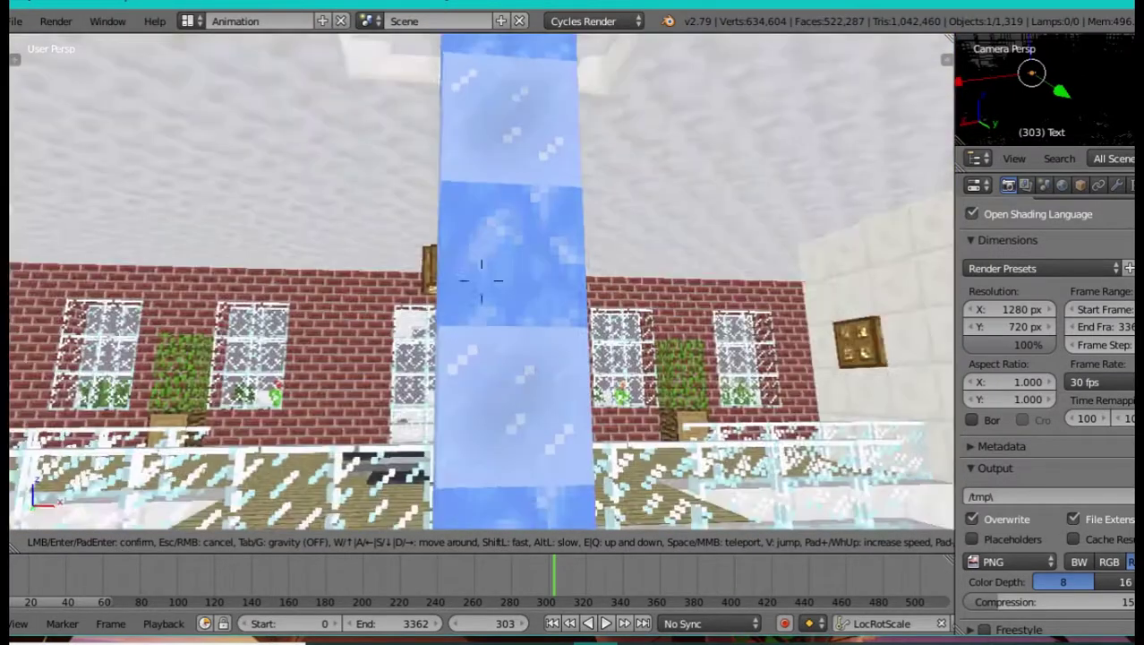
{"action": "key", "text": "q"}
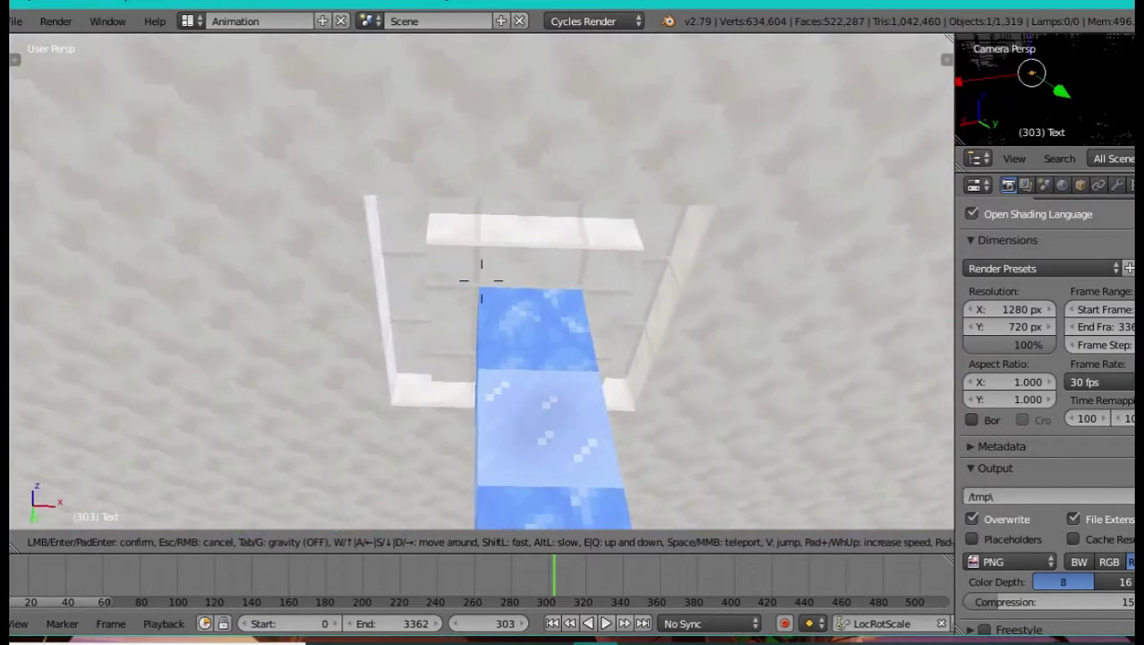
{"action": "key", "text": "w"}
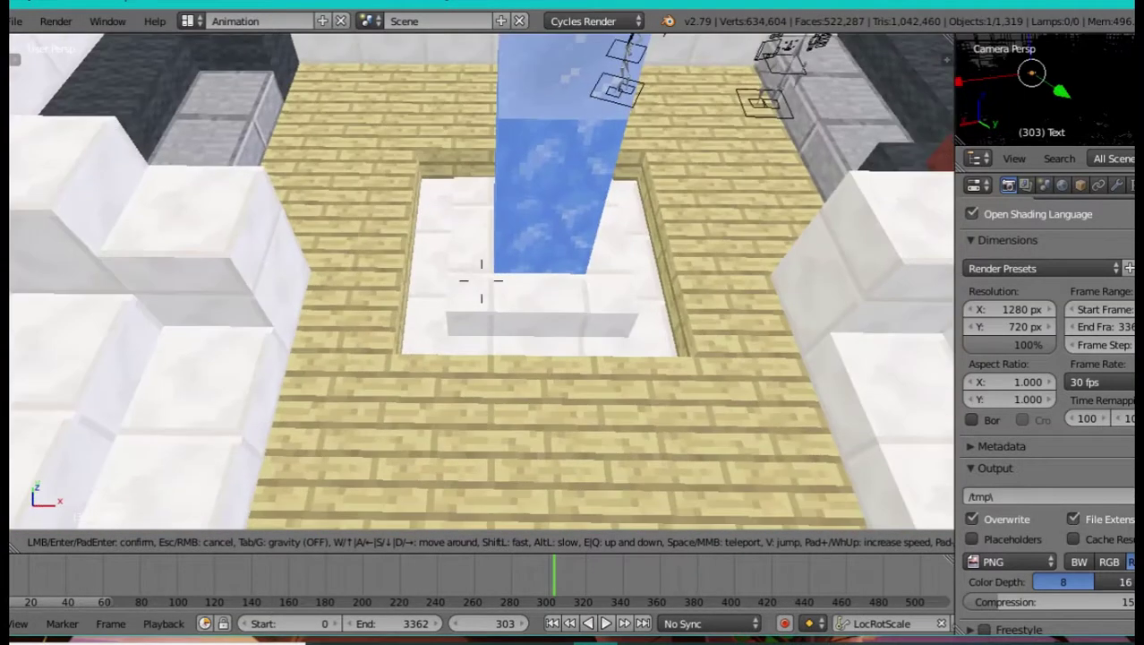
{"action": "key", "text": "w"}
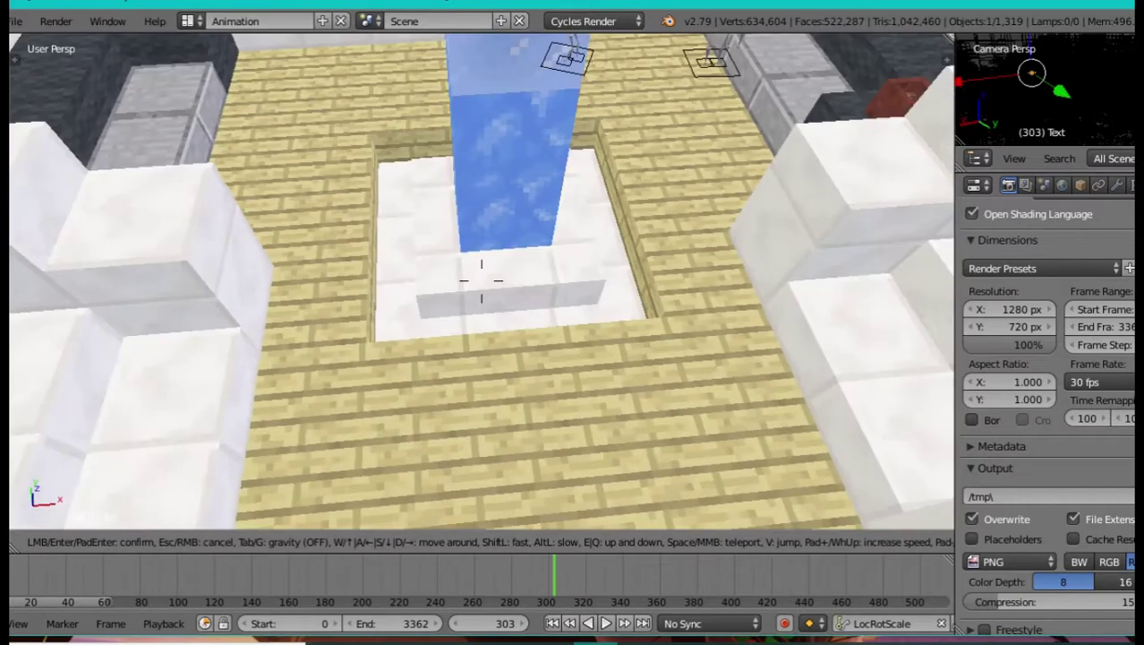
Step: Fly onto the upper floor to examine the striped rug, the windows and the corner seating with the potted blue flower
{"action": "key", "text": "w"}
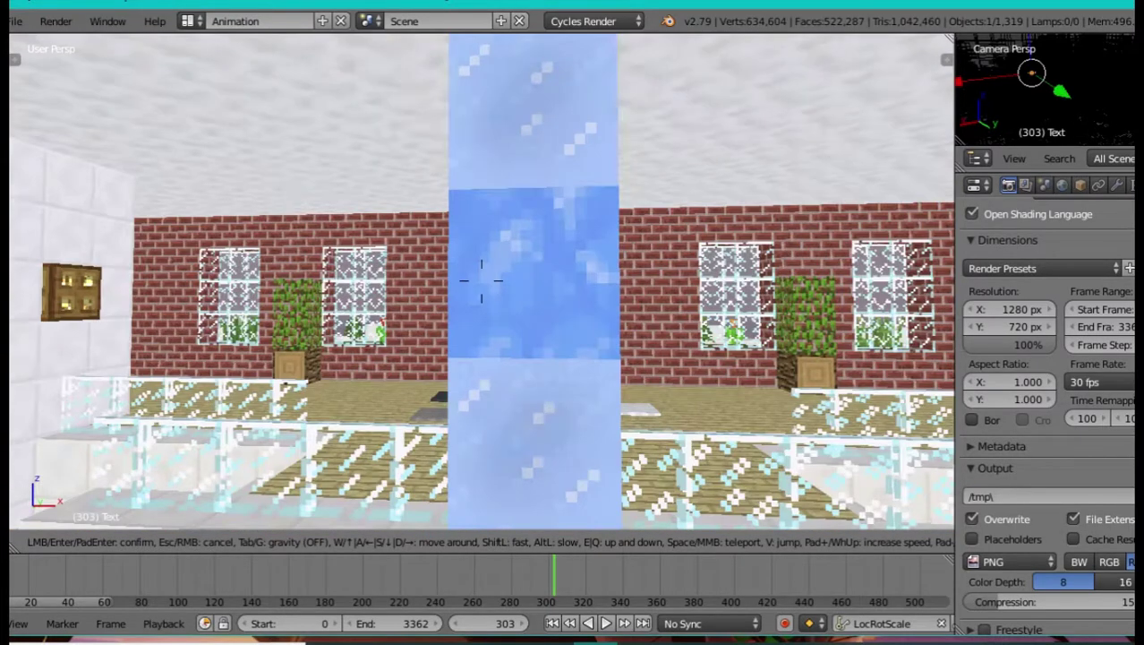
{"action": "key", "text": "w"}
{"action": "key", "text": "w"}
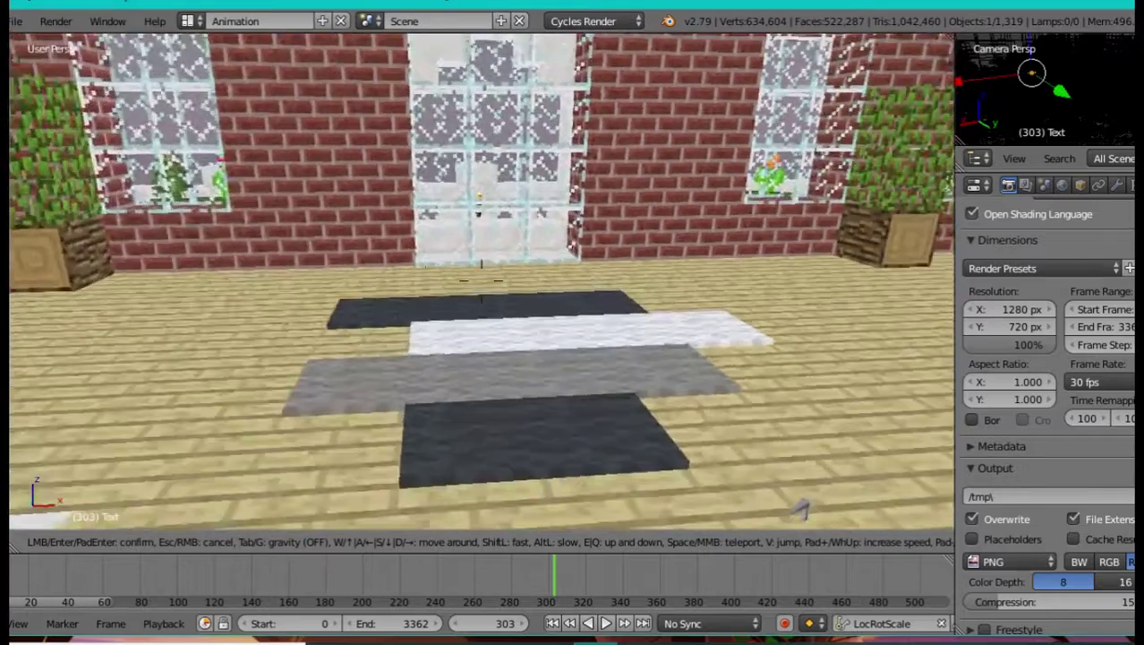
{"action": "key", "text": "w"}
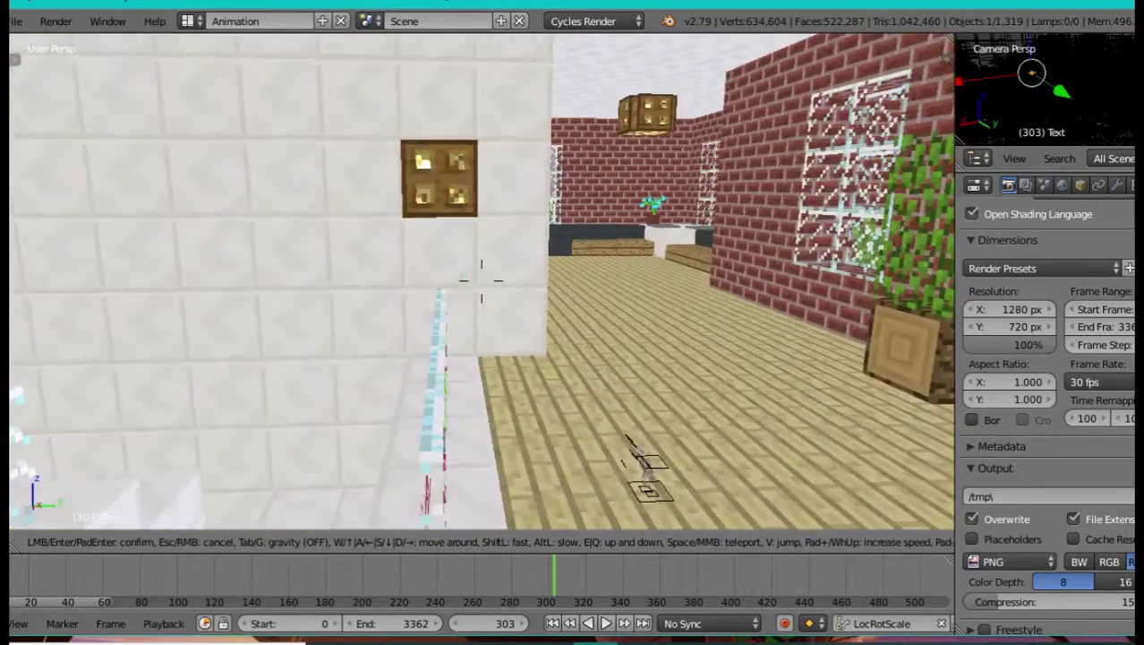
{"action": "key", "text": "w"}
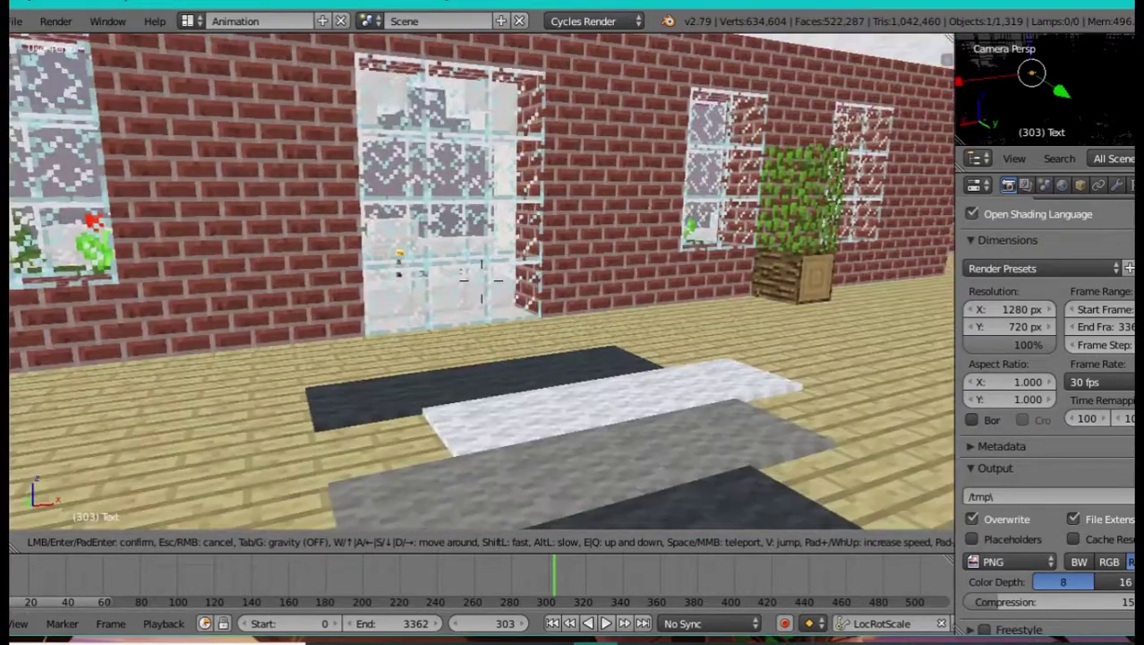
{"action": "key", "text": "w"}
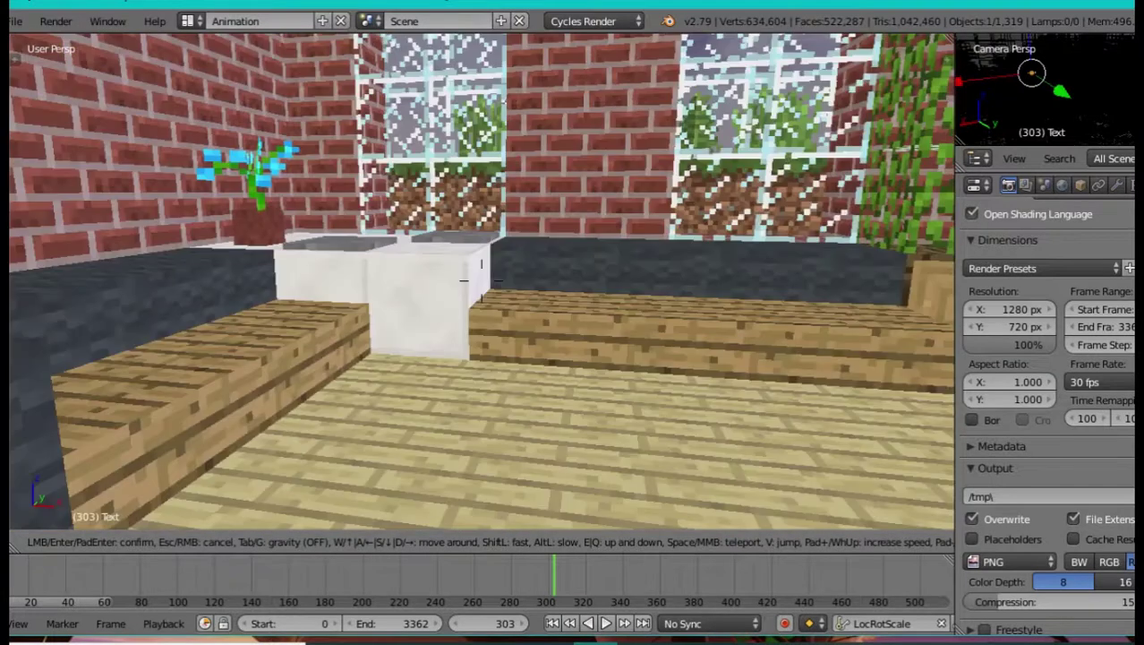
Step: Fly back down across the hall and through the wall to inspect the kitchen counter and the dining area
{"action": "key", "text": "w"}
{"action": "key", "text": "w"}
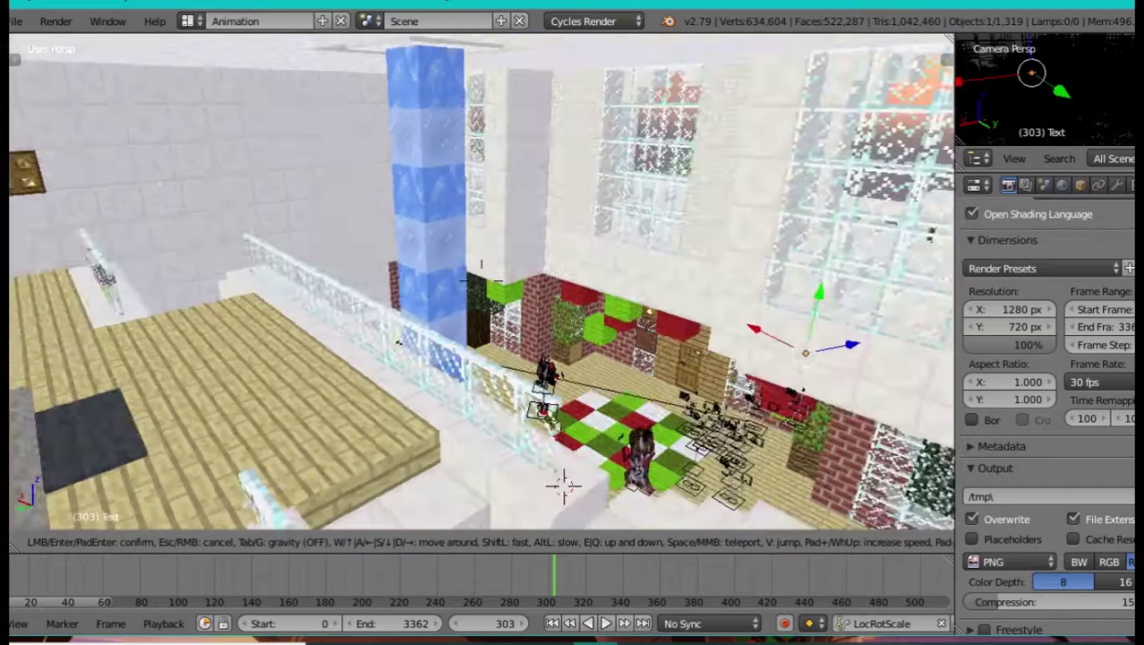
{"action": "key", "text": "w"}
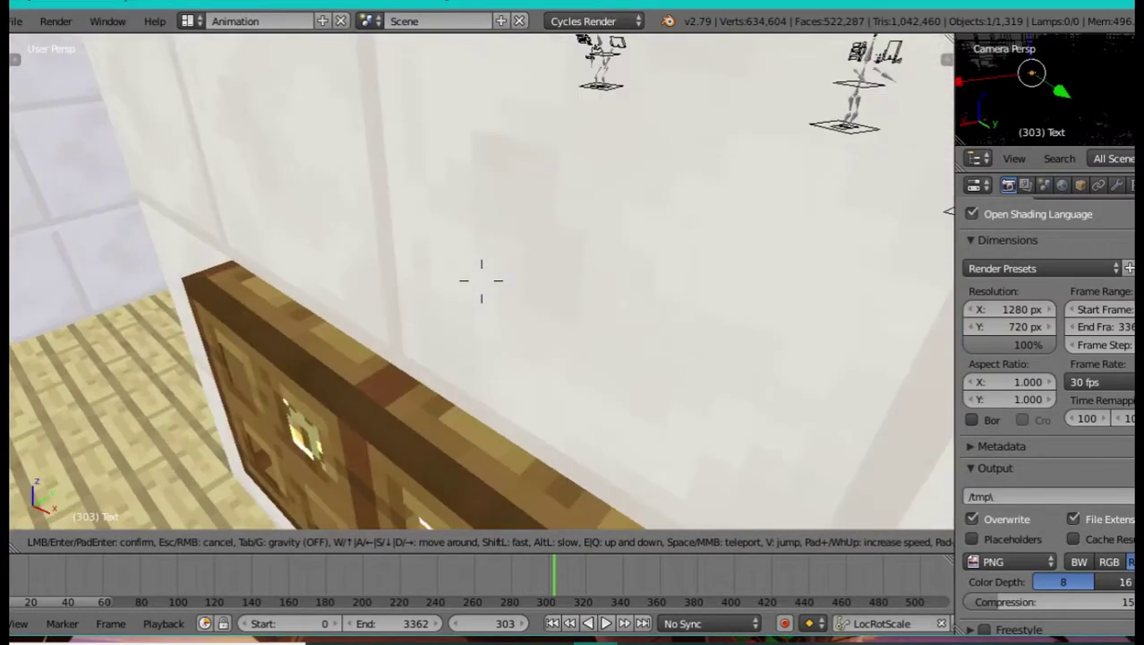
{"action": "key", "text": "w"}
{"action": "key", "text": "w"}
{"action": "key", "text": "w"}
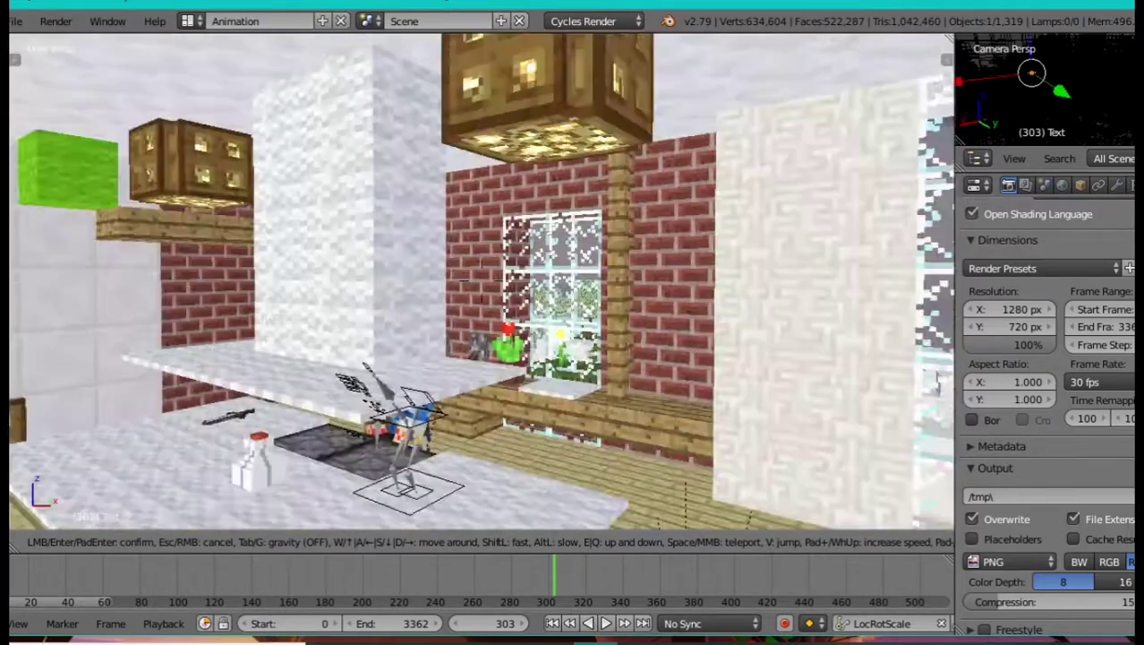
{"action": "key", "text": "w"}
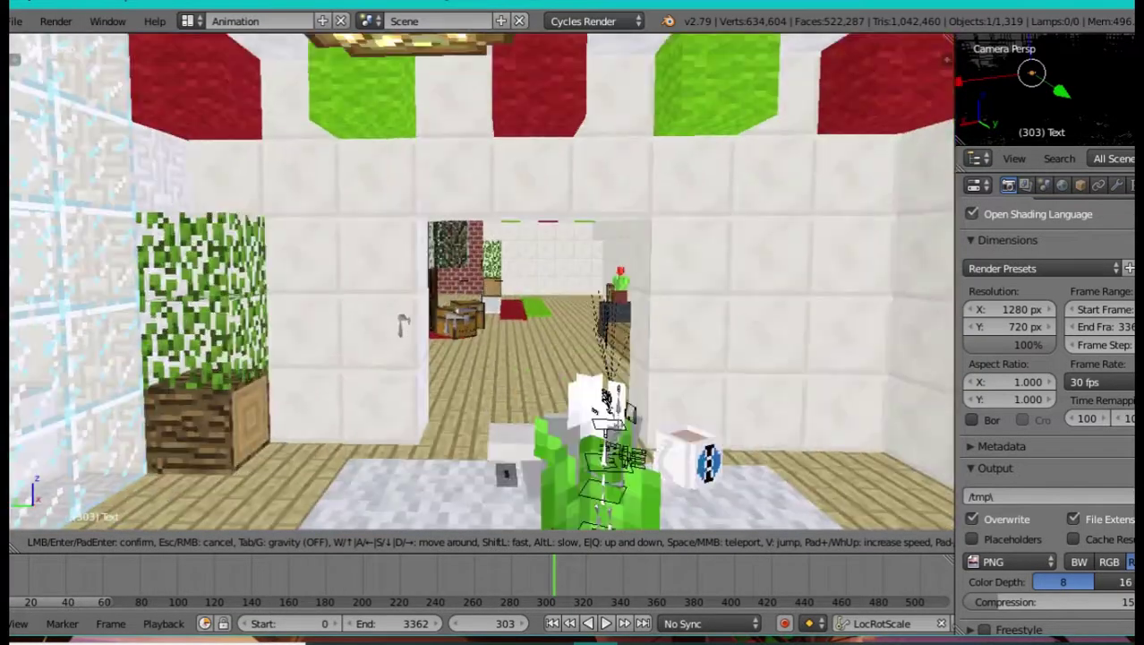
Step: Fly past the character rigs into the room with the Christmas tree and examine the gift chests beneath it
{"action": "key", "text": "w"}
{"action": "key", "text": "w"}
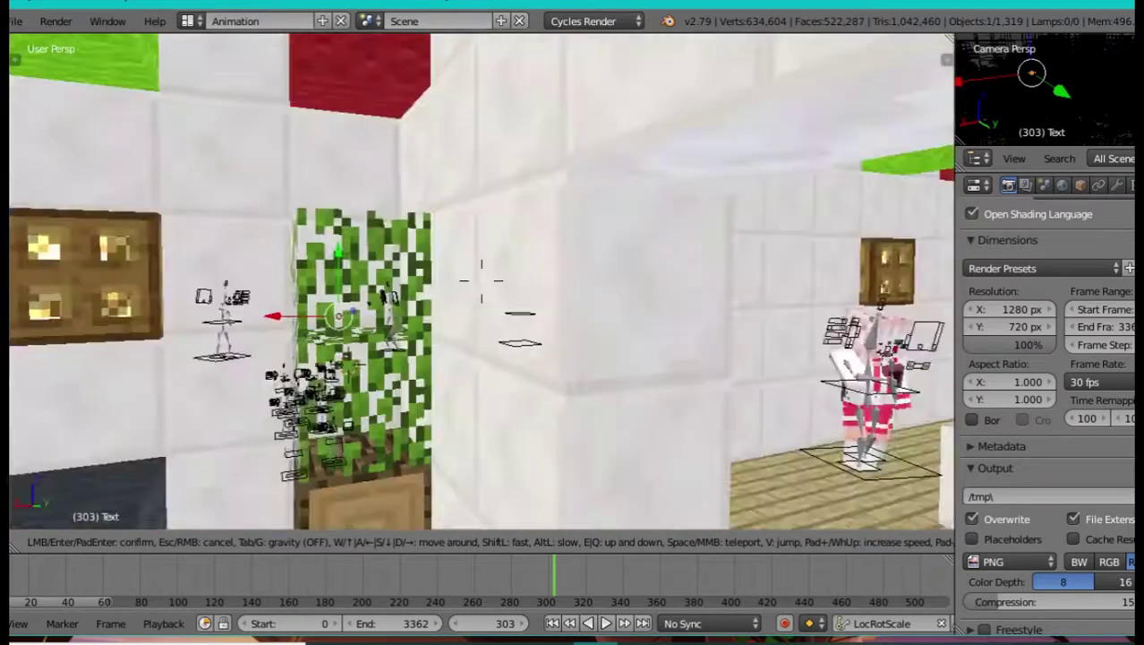
{"action": "key", "text": "w"}
{"action": "key", "text": "w"}
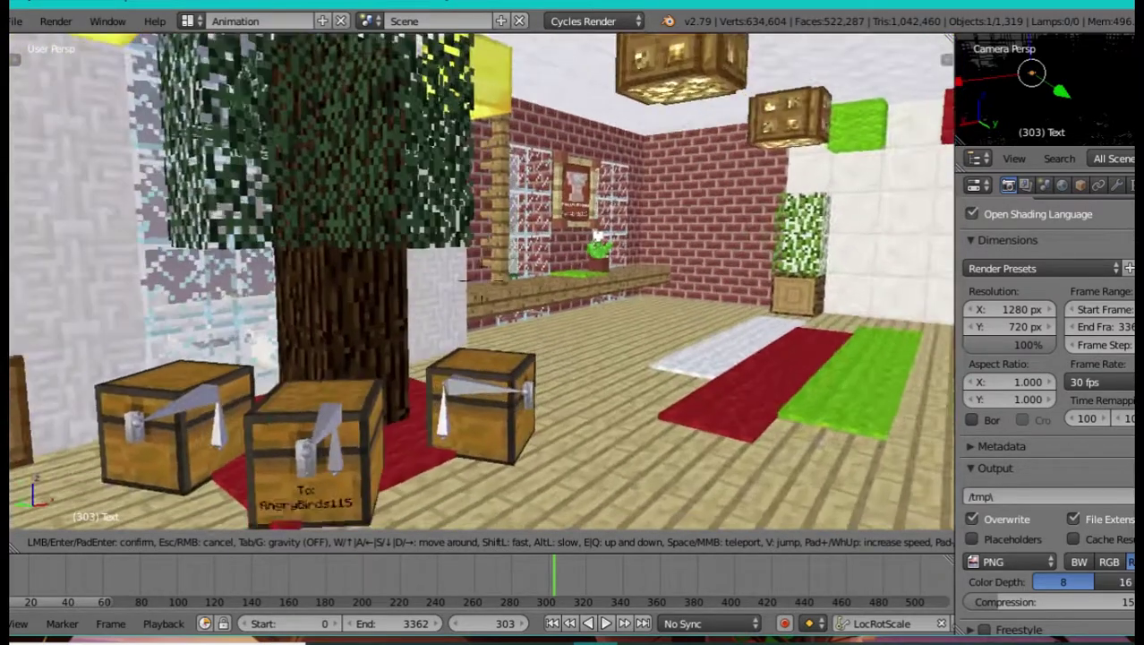
Step: Fly up to the framed BPC award between the windows and read its trophy and challenge text at close range
{"action": "key", "text": "w"}
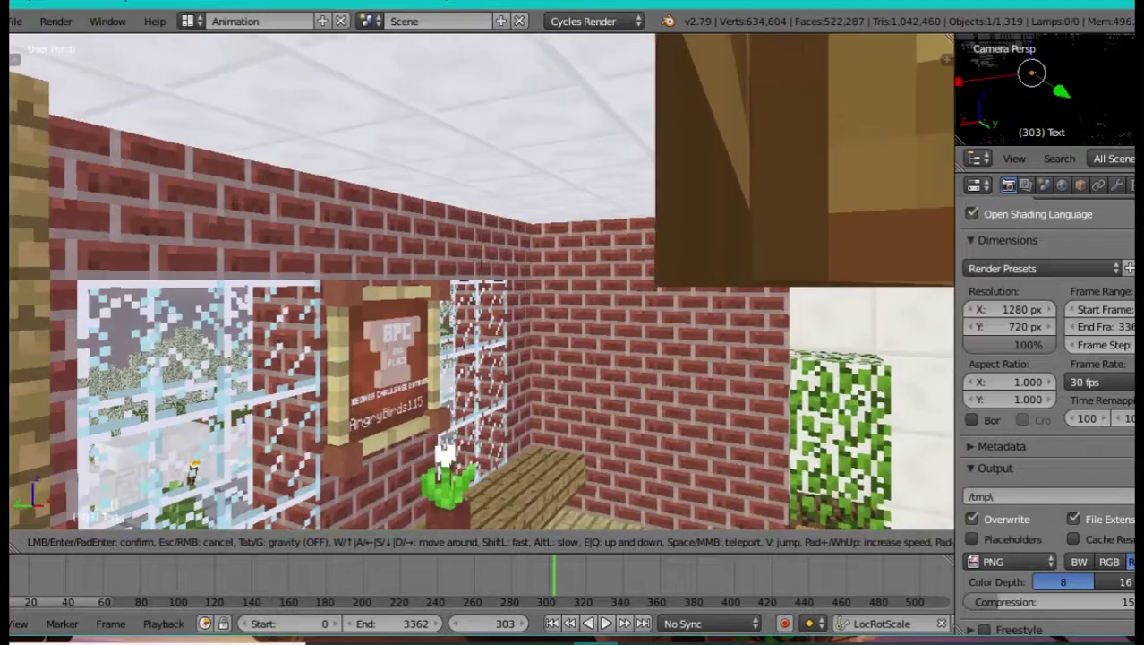
{"action": "key", "text": "w"}
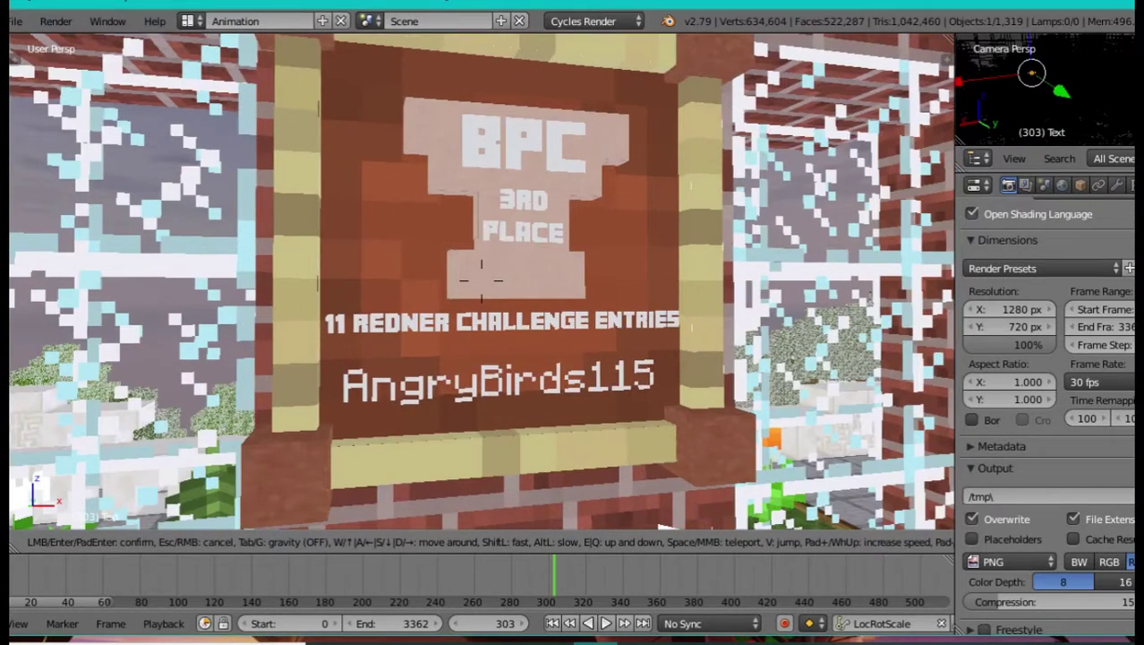
{"action": "key", "text": "Return"}
{"action": "key", "text": "shift+f"}
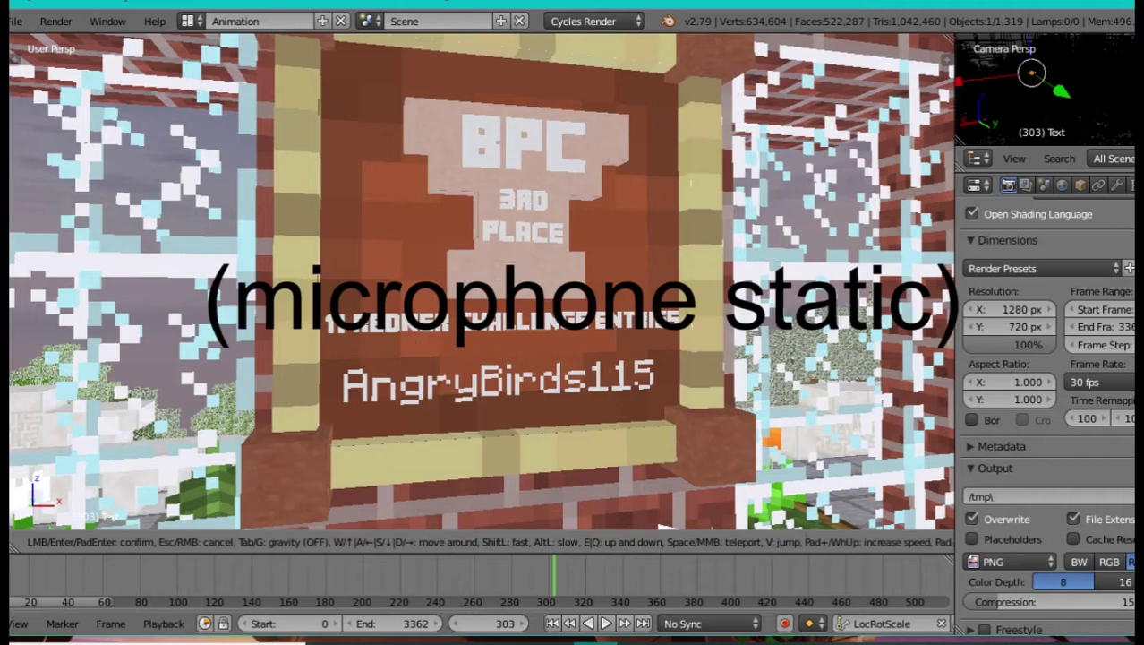
{"action": "key", "text": "w"}
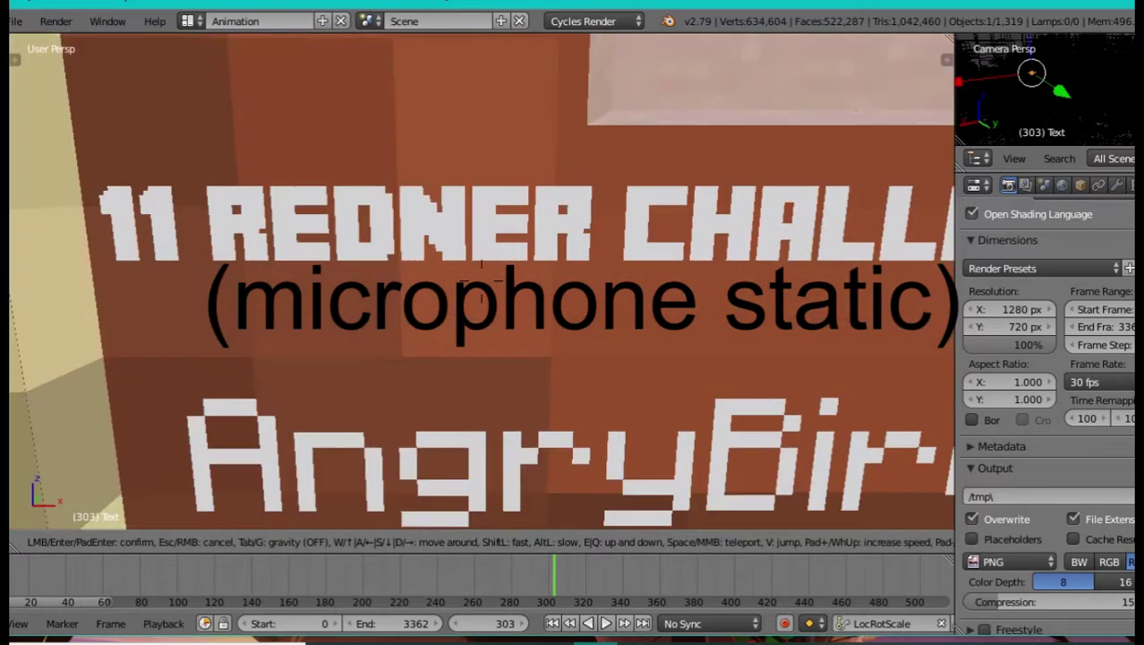
{"action": "key", "text": "s"}
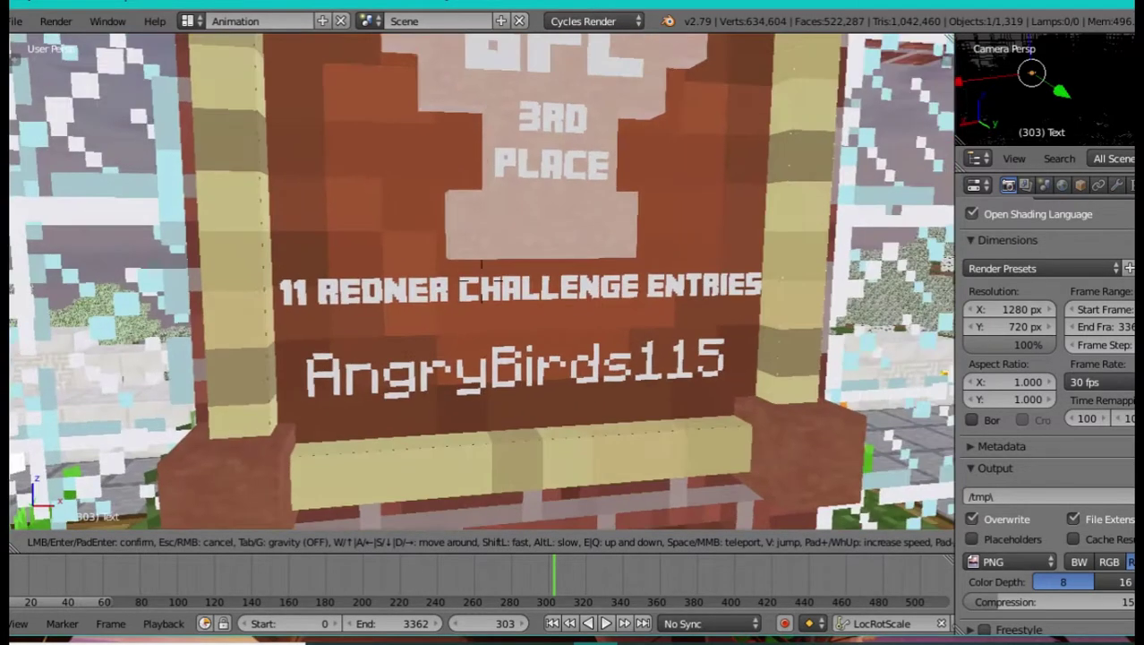
{"action": "key", "text": "Return"}
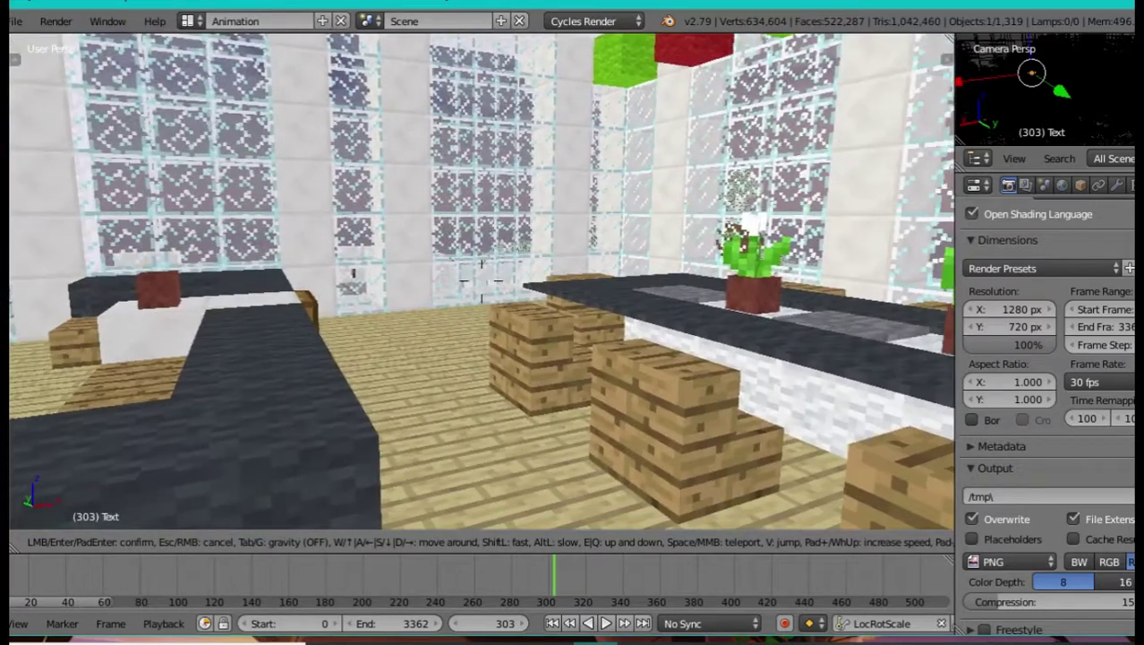
Step: Fly past the black wall screen and the rugs to the gift chests by the tree and inspect one chest's lid bone
{"action": "key", "text": "s"}
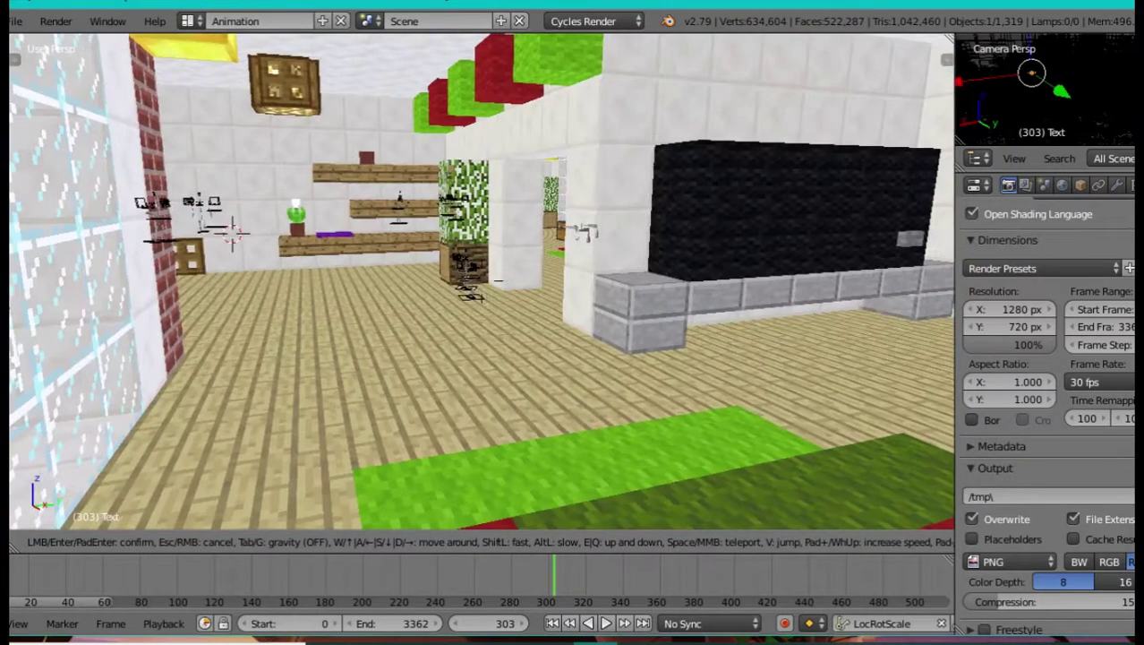
{"action": "key", "text": "w"}
{"action": "key", "text": "w"}
{"action": "key", "text": "w"}
{"action": "key", "text": "w"}
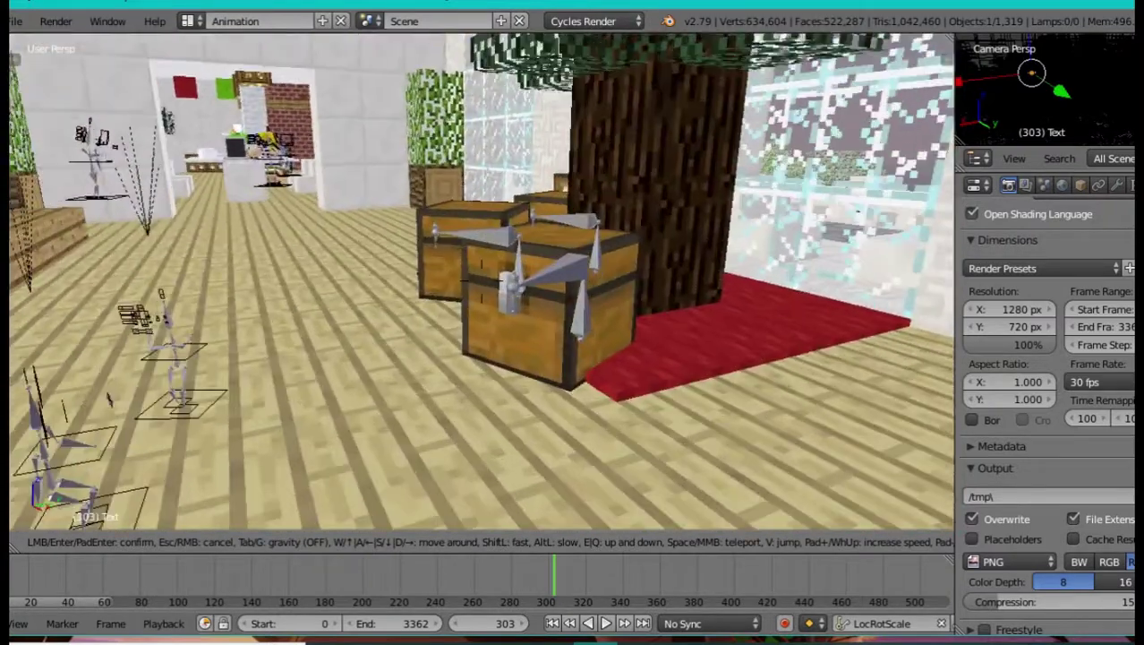
{"action": "key", "text": "w"}
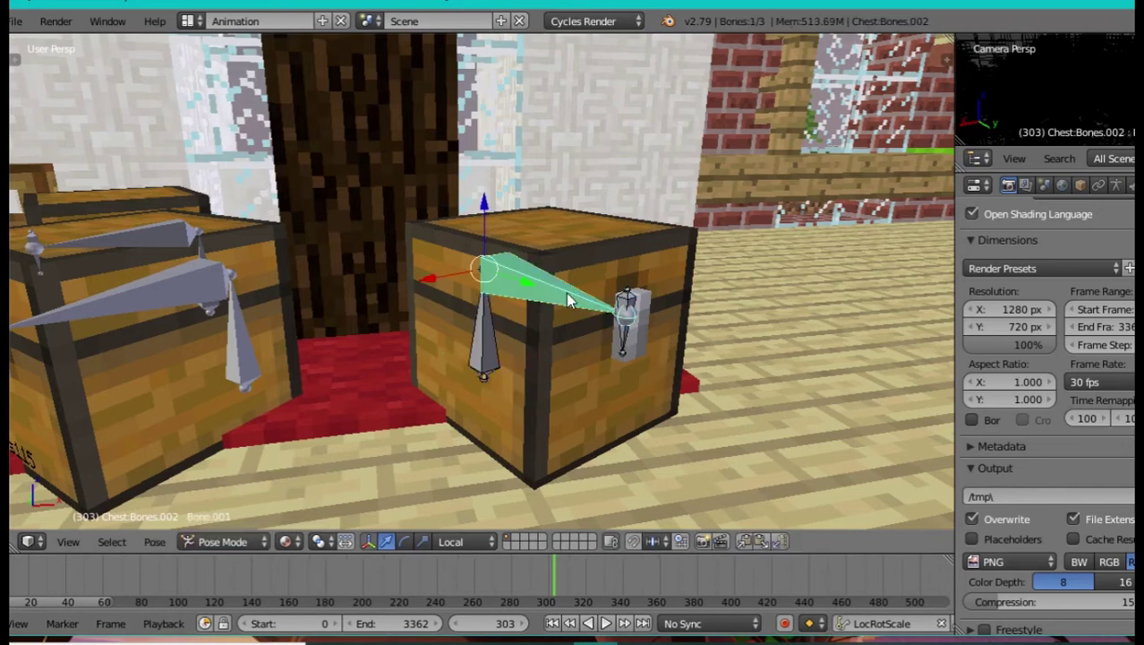
Step: Fly from the gift chests through the wide doorway to the dining table and examine the laptop and mouse up close
{"action": "key", "text": "shift+f"}
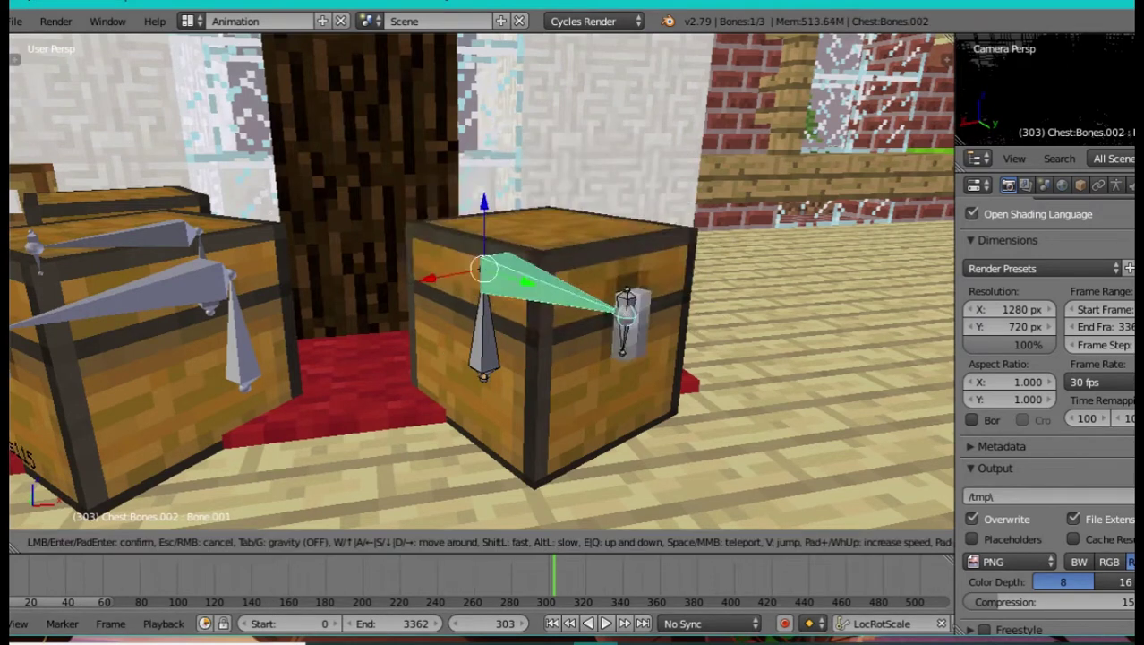
{"action": "key", "text": "w"}
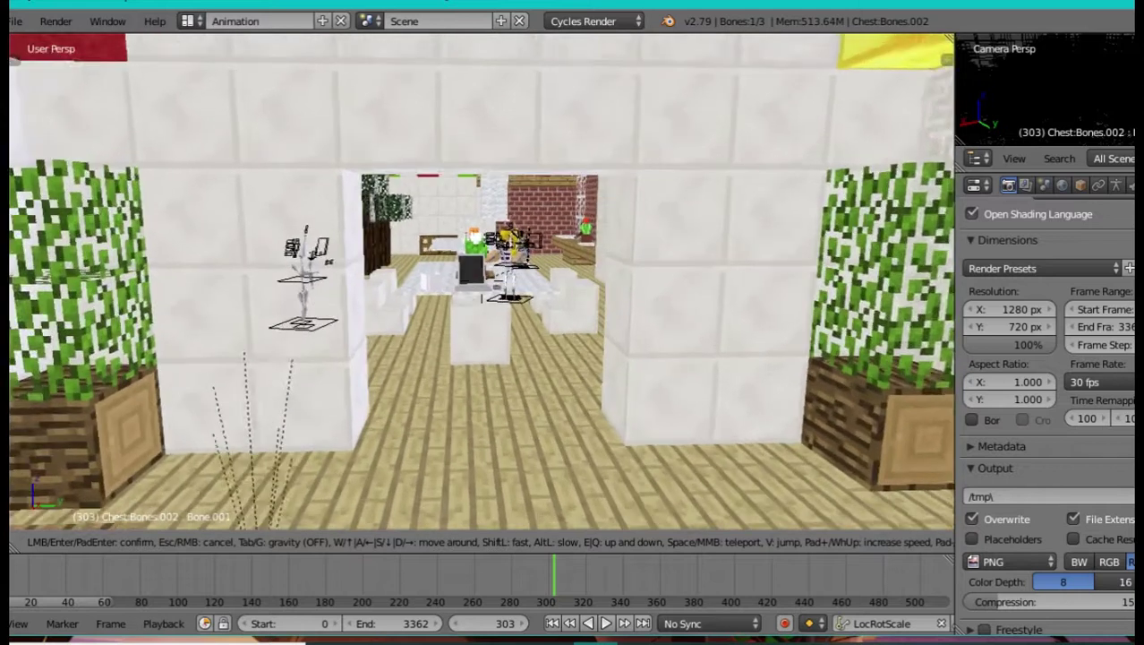
{"action": "key", "text": "w"}
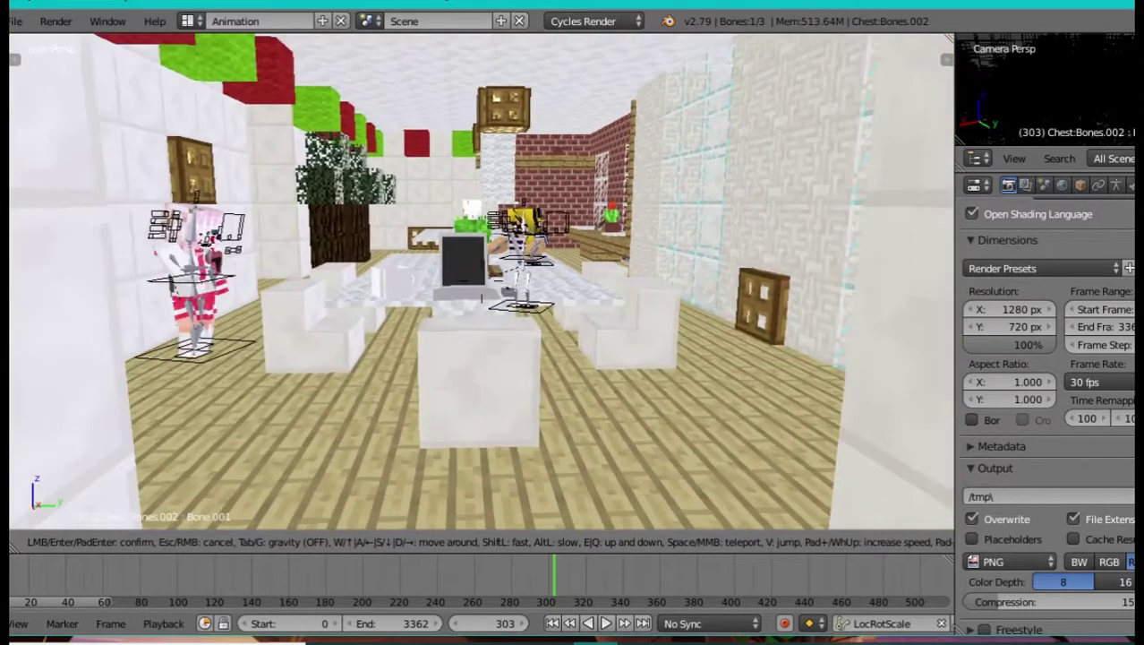
{"action": "key", "text": "w"}
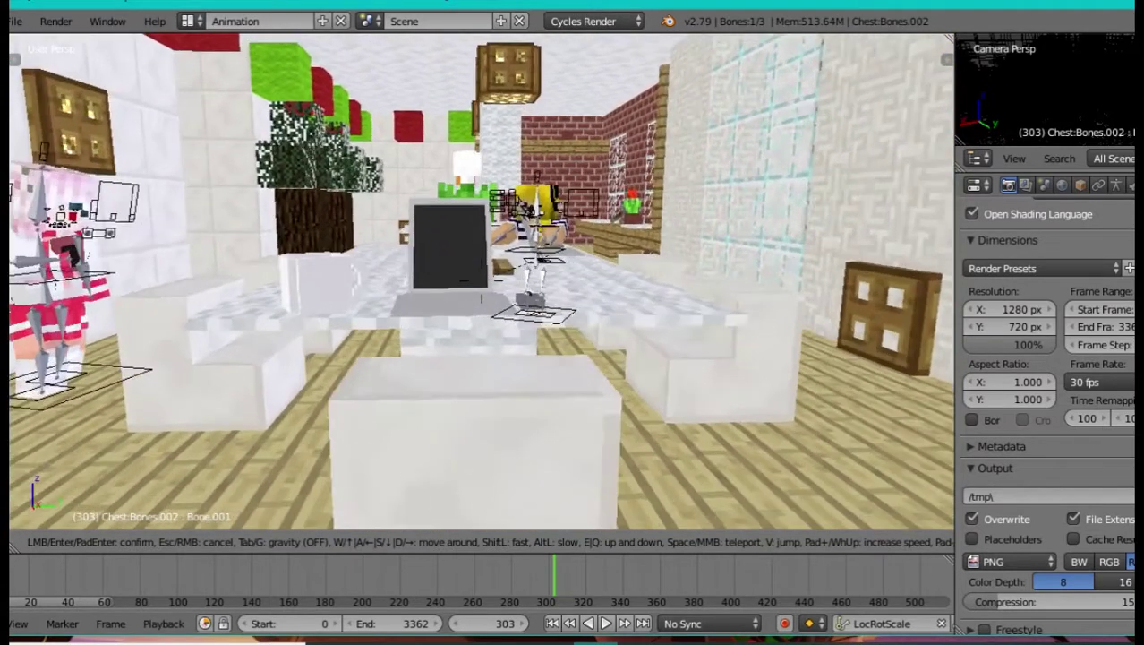
{"action": "key", "text": "s"}
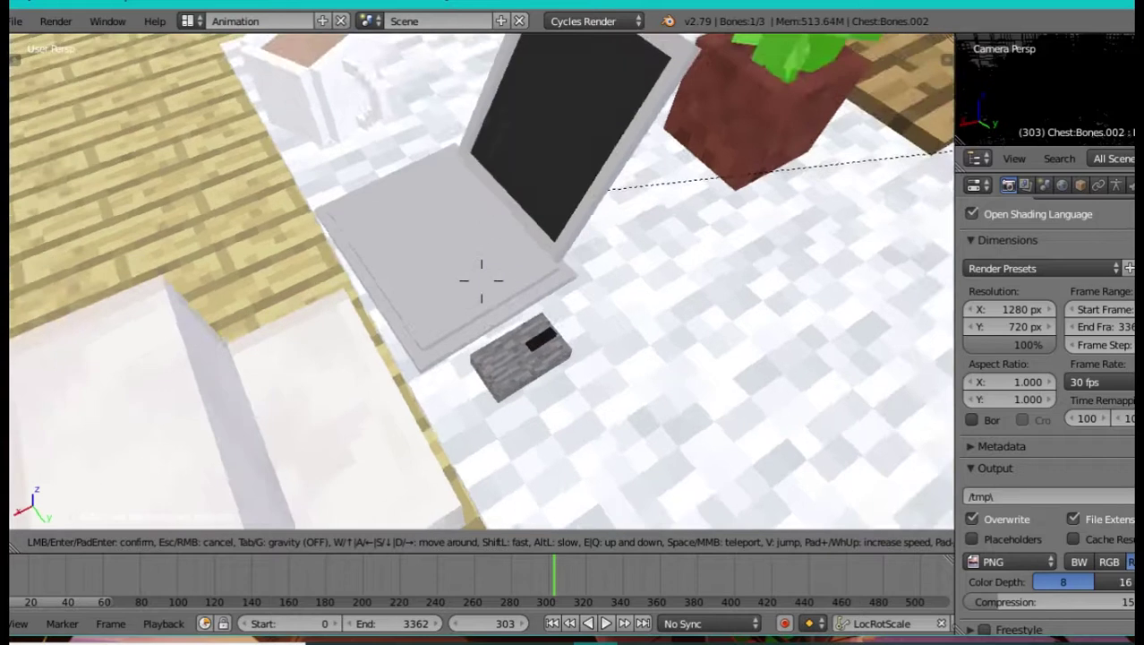
Step: Fly back and sideways over the dining table to survey its laptops, potted tulips, wooden board and the surrounding character rigs
{"action": "key", "text": "w"}
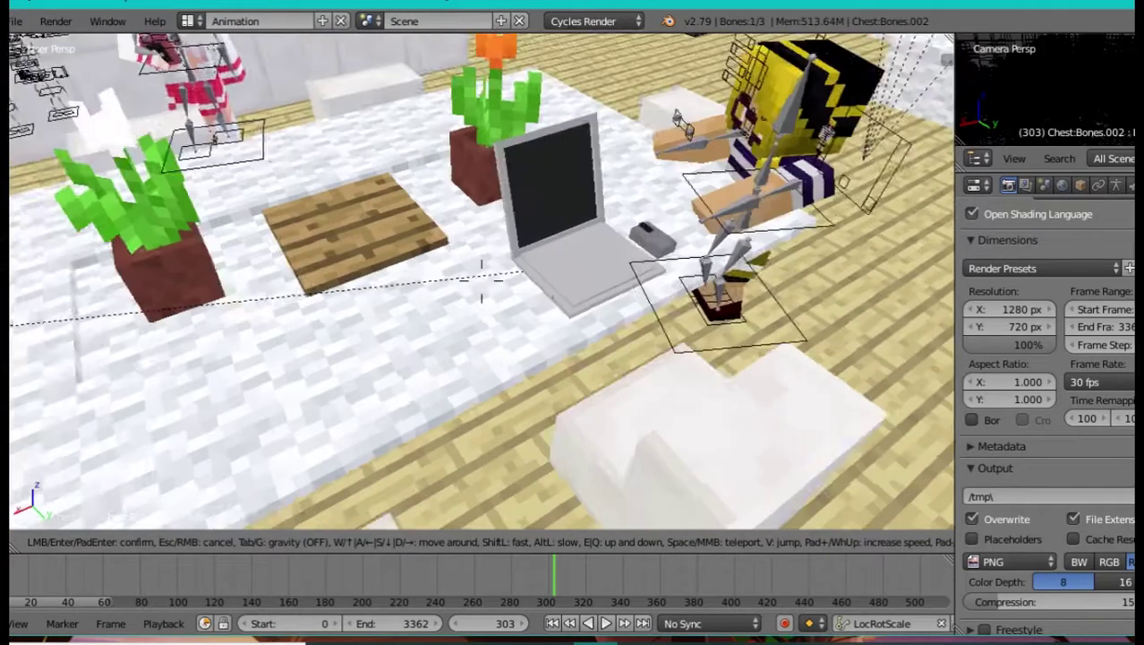
{"action": "key", "text": "s"}
{"action": "key", "text": "a"}
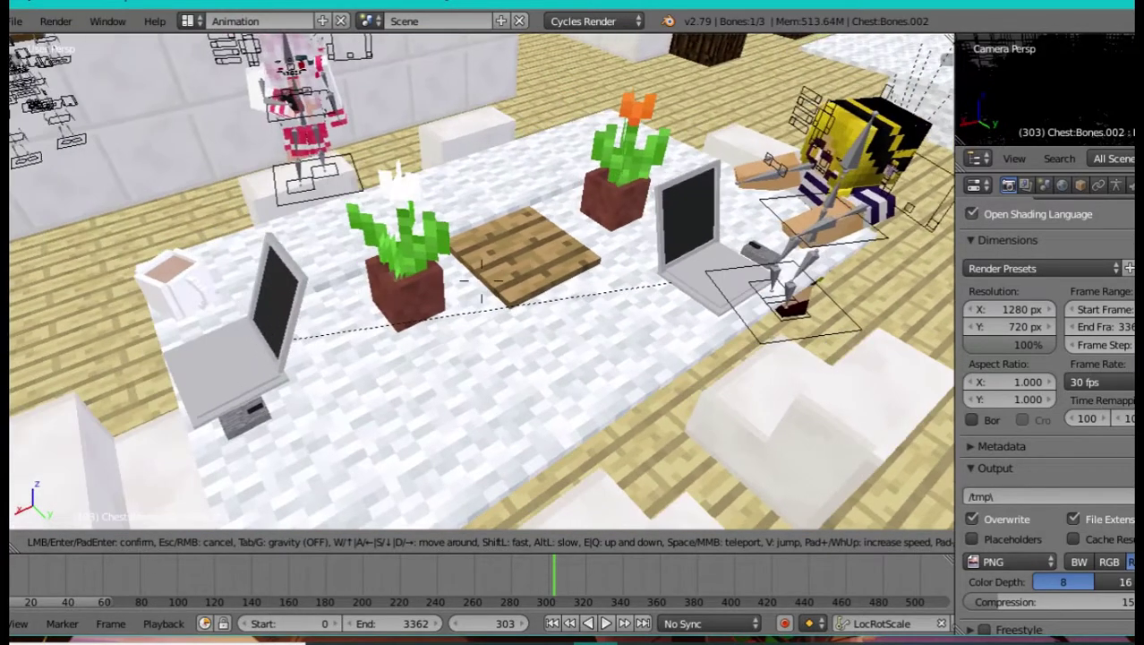
{"action": "key", "text": "s"}
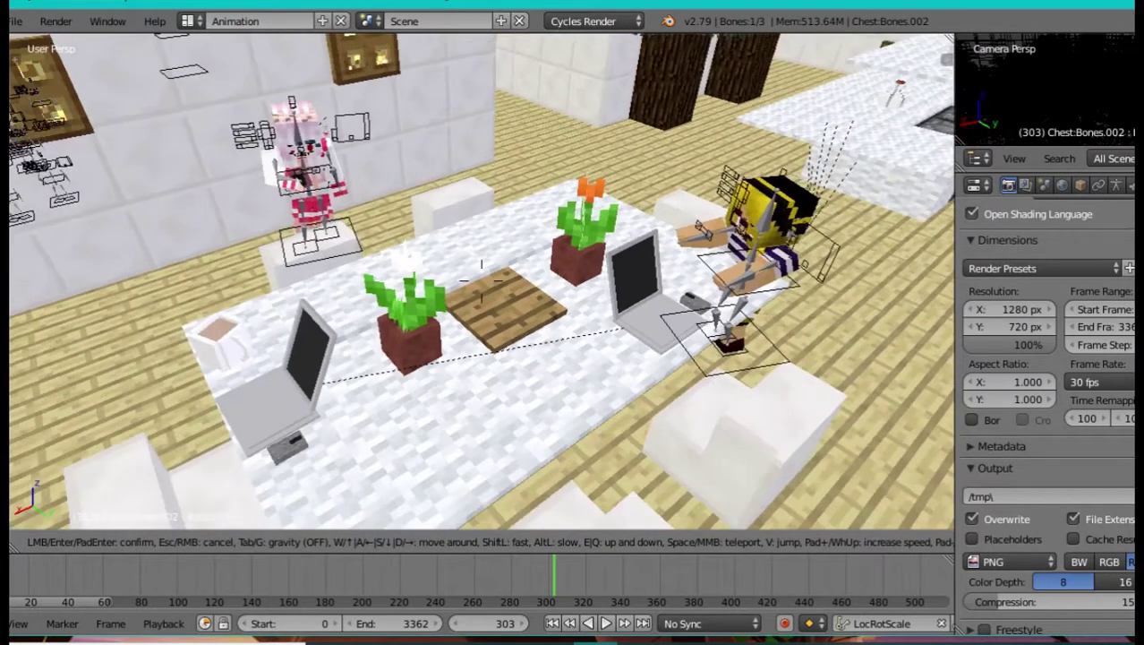
{"action": "key", "text": "d"}
{"action": "key", "text": "w"}
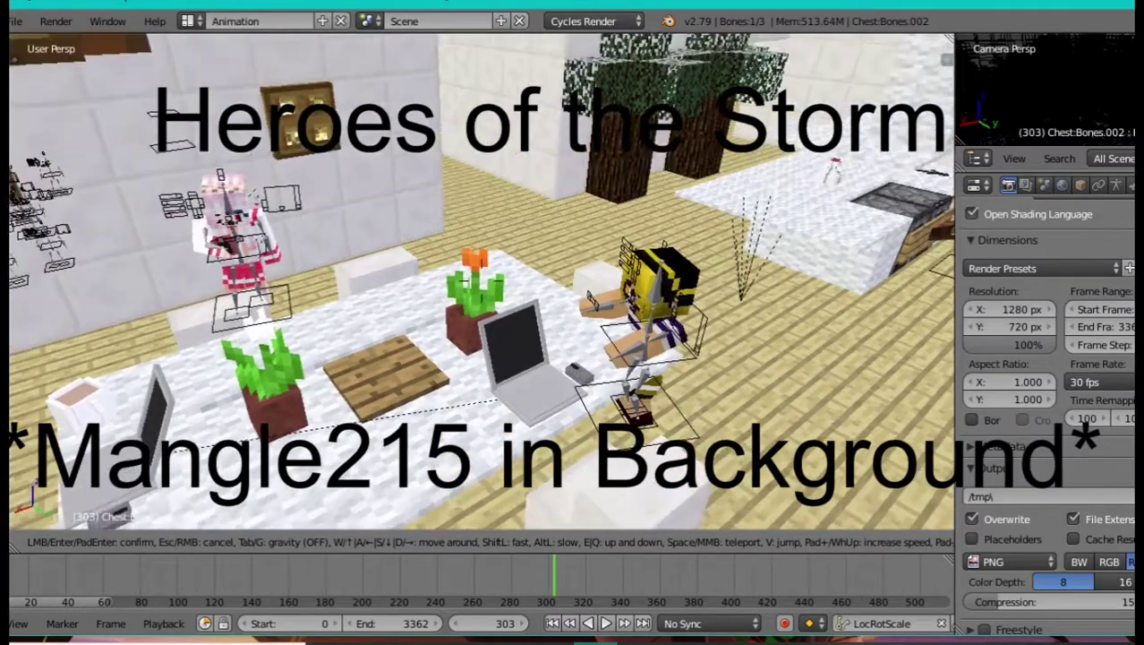
Step: Fly past the kitchen counter to inspect the brick wall, the lever taps and the potted tulip by the window
{"action": "key", "text": "w"}
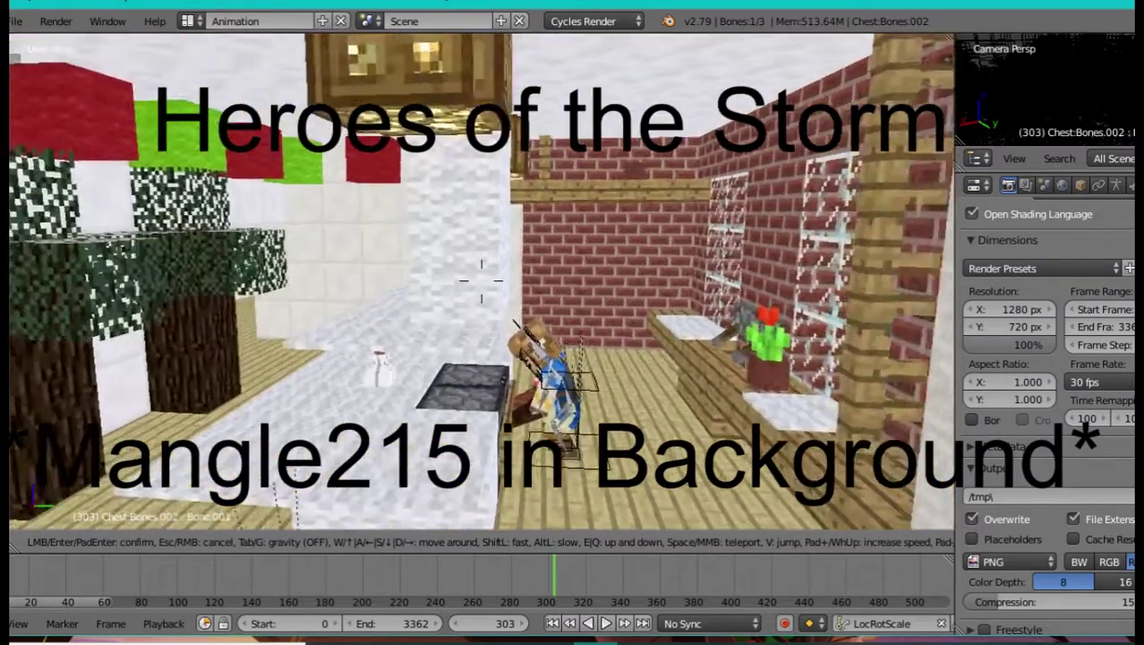
{"action": "key", "text": "w"}
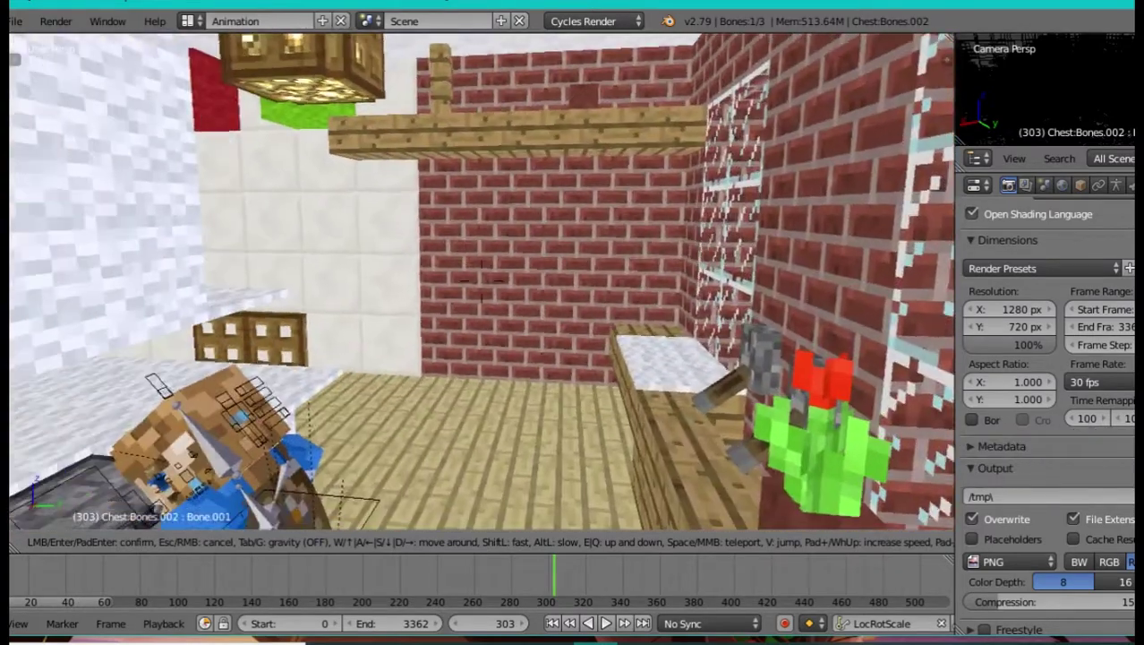
{"action": "key", "text": "w"}
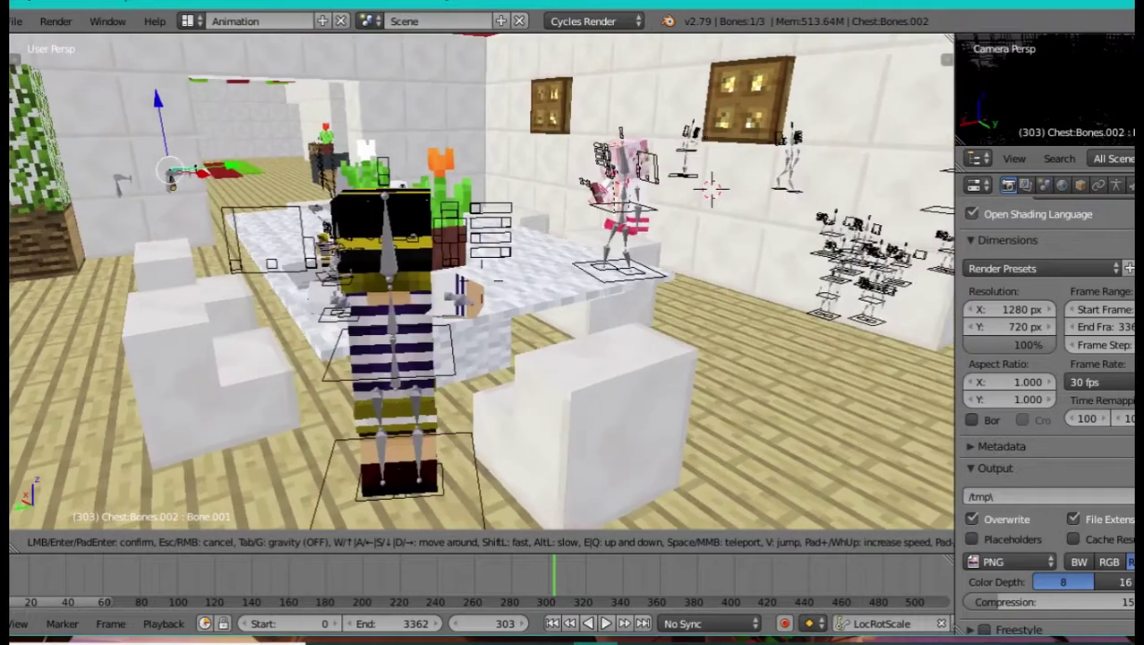
Step: Fly around behind the yellow-and-black-haired character to view the dining table and the laptop in front of it
{"action": "key", "text": "a"}
{"action": "key", "text": "e"}
{"action": "key", "text": "w"}
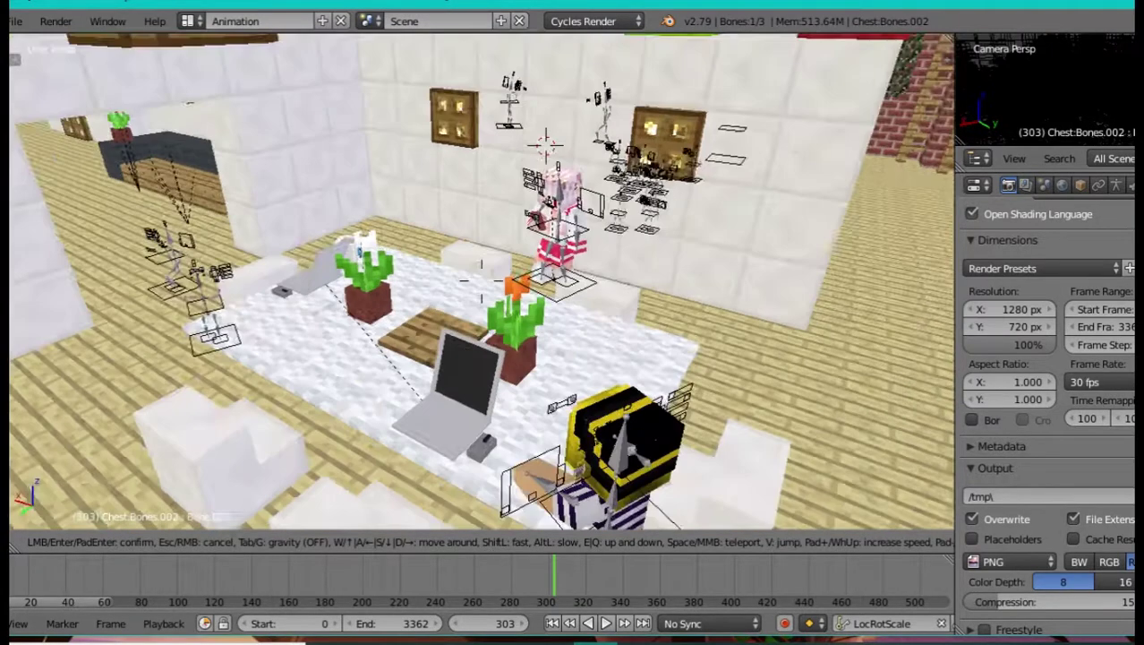
{"action": "key", "text": "w"}
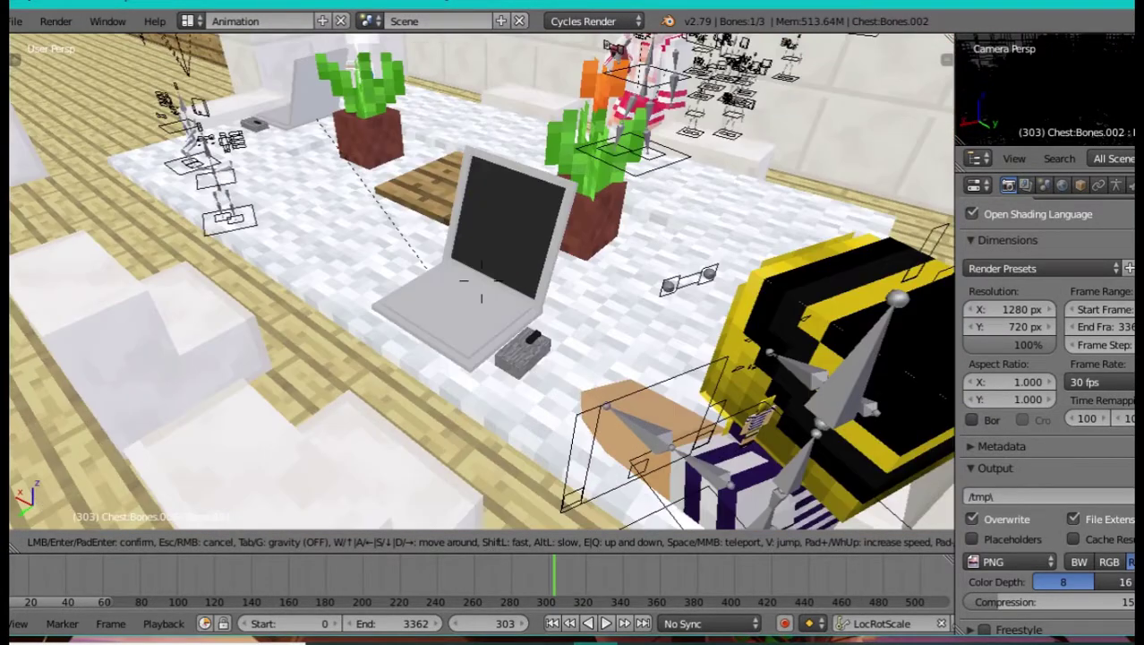
{"action": "key", "text": "e"}
{"action": "key", "text": "s"}
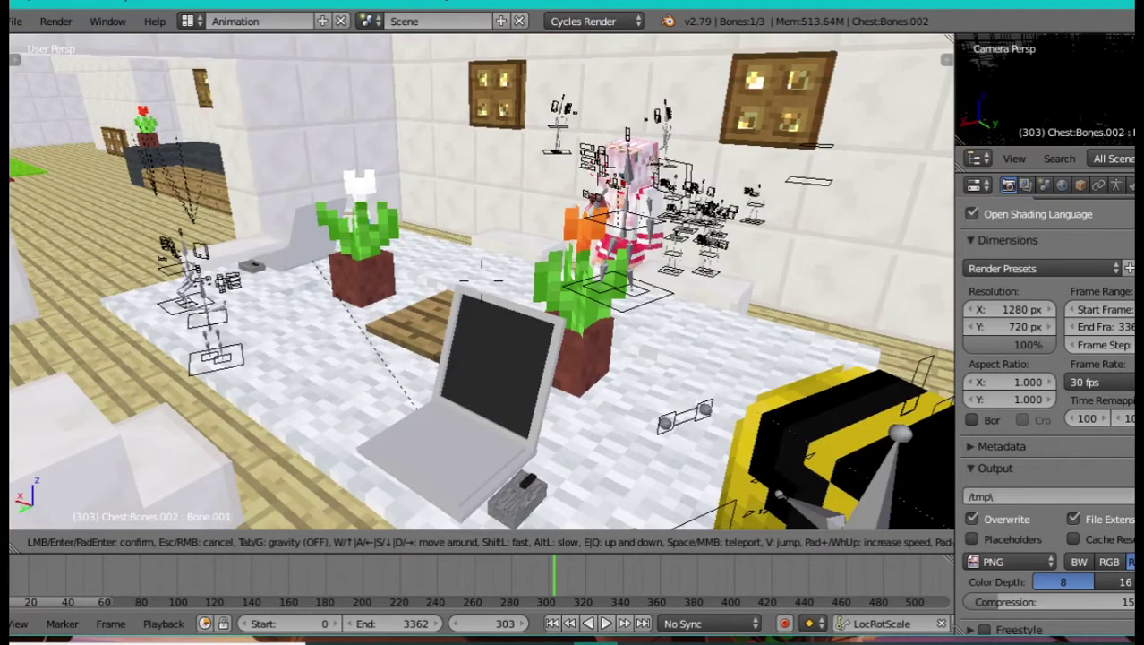
Step: Fly across the dining table to the laptop at the far end and end the fly-through
{"action": "key", "text": "d"}
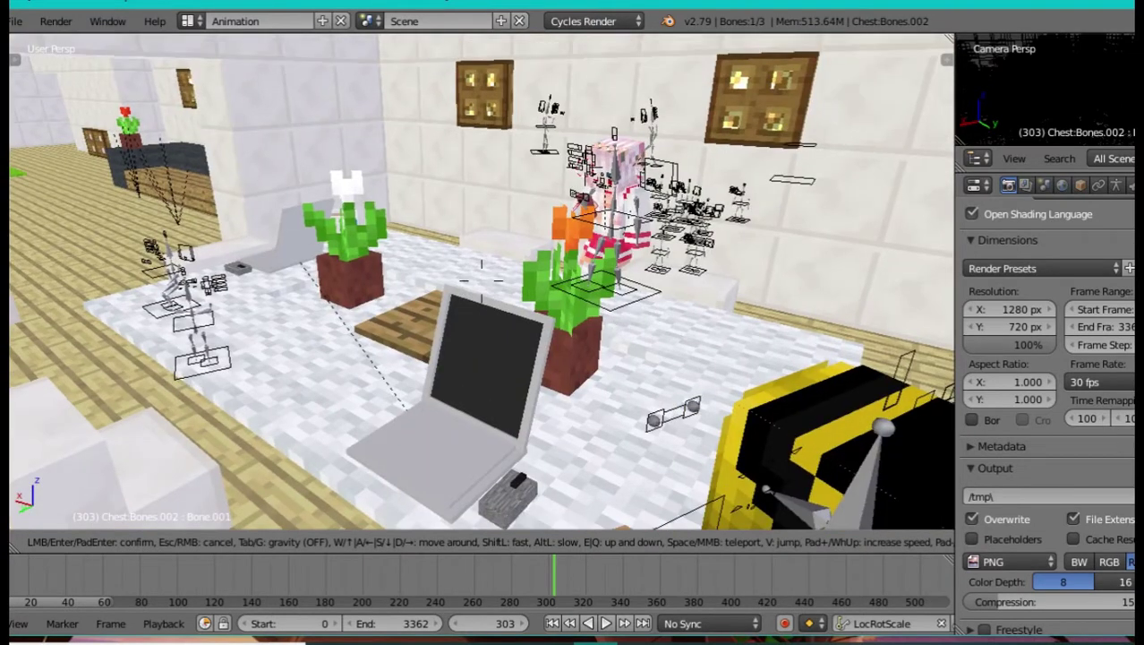
{"action": "key", "text": "w"}
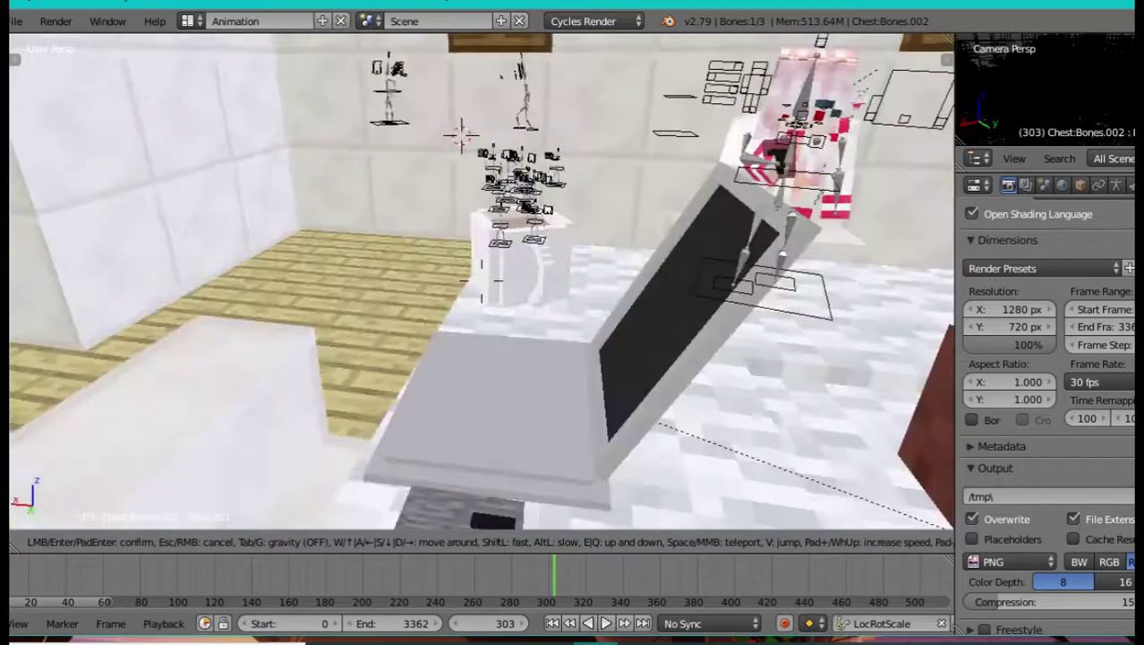
{"action": "key", "text": "s"}
{"action": "left_click", "coordinate": [482, 281]}
Step: Fly to the yellow-and-black-haired character at the table and examine its pose and rig from the front side
{"action": "key", "text": "shift+f"}
{"action": "key", "text": "w"}
{"action": "key", "text": "s"}
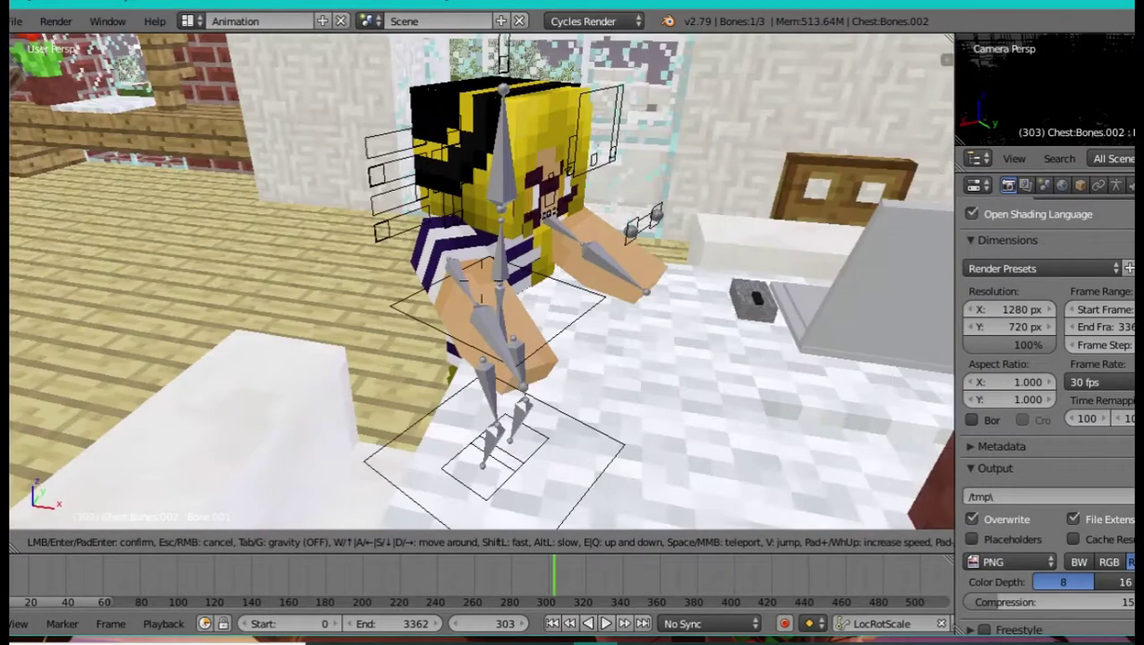
{"action": "key", "text": "s"}
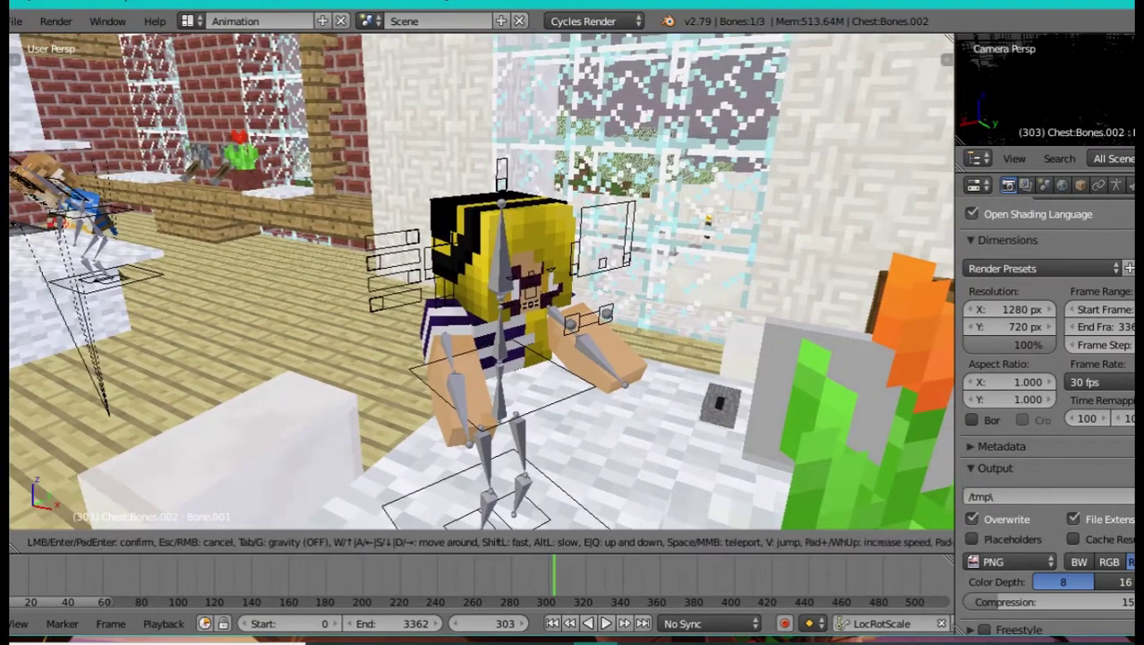
Step: Fly to the pink-haired character by the wall and circle it to examine its rig from both sides
{"action": "key", "text": "w"}
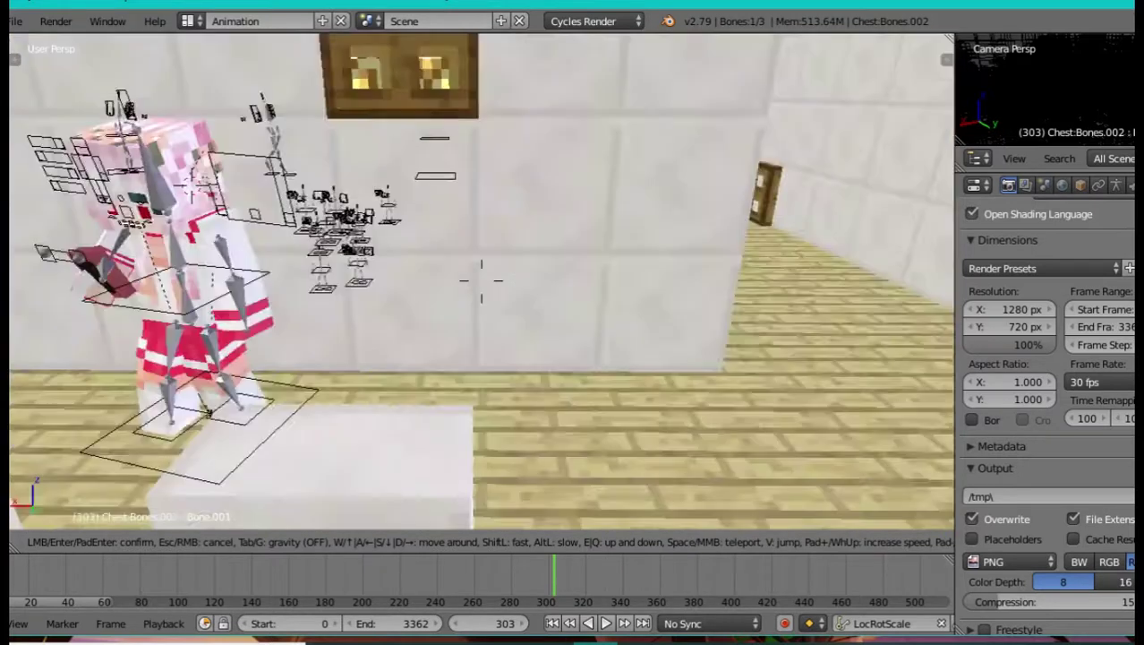
{"action": "key", "text": "w"}
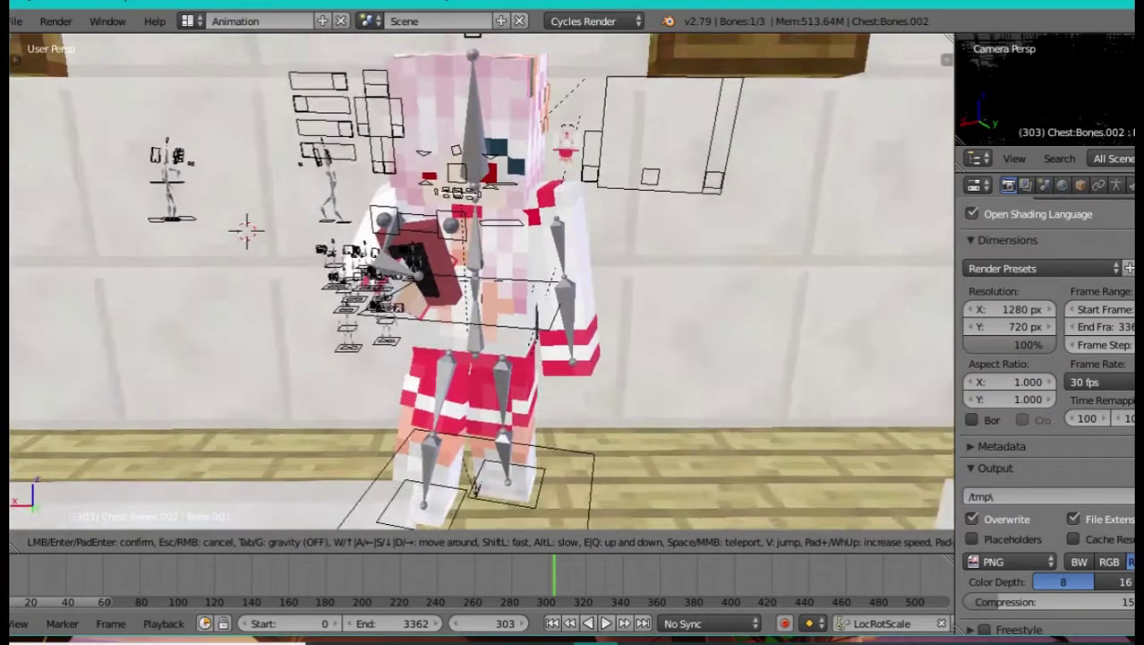
{"action": "key", "text": "a"}
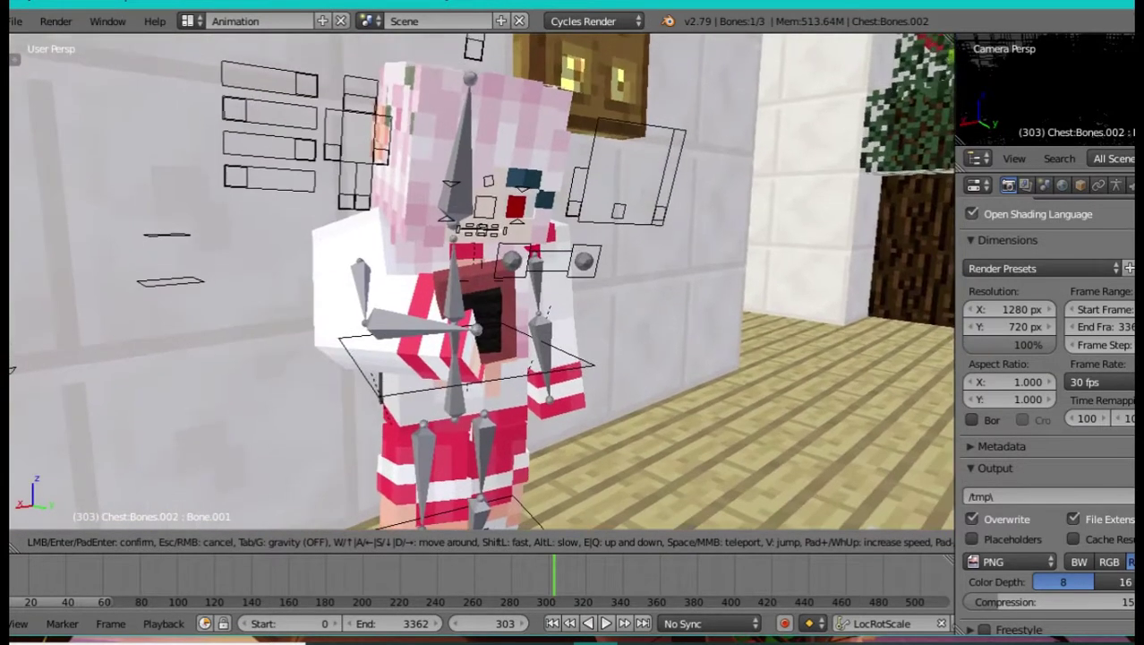
{"action": "key", "text": "s"}
{"action": "key", "text": "s"}
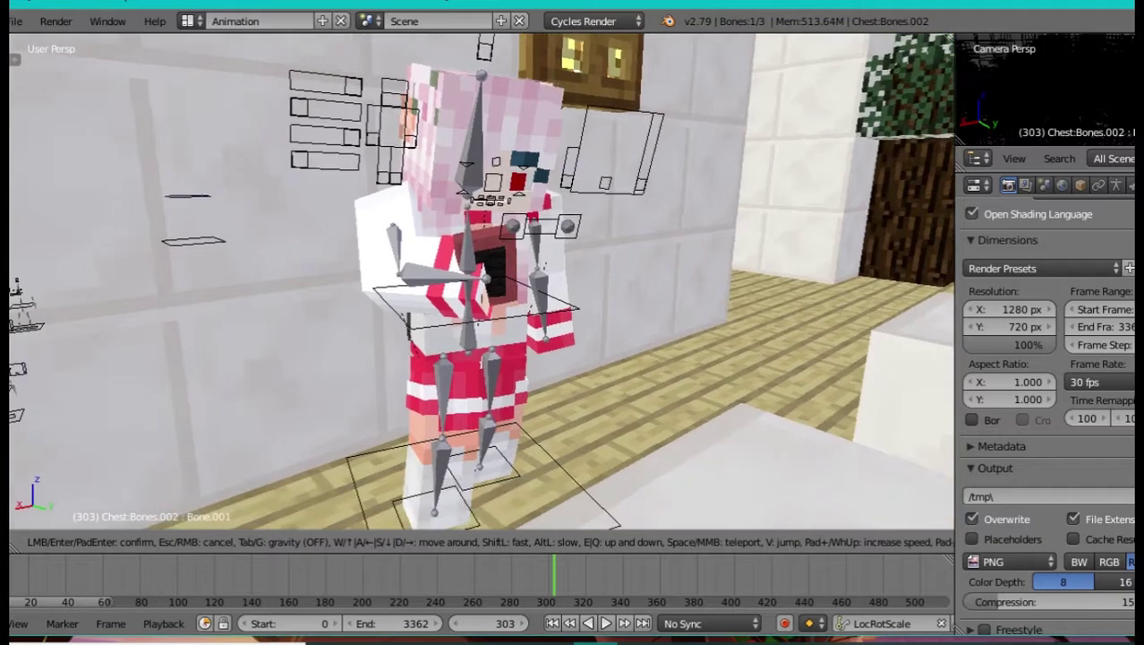
{"action": "key", "text": "d"}
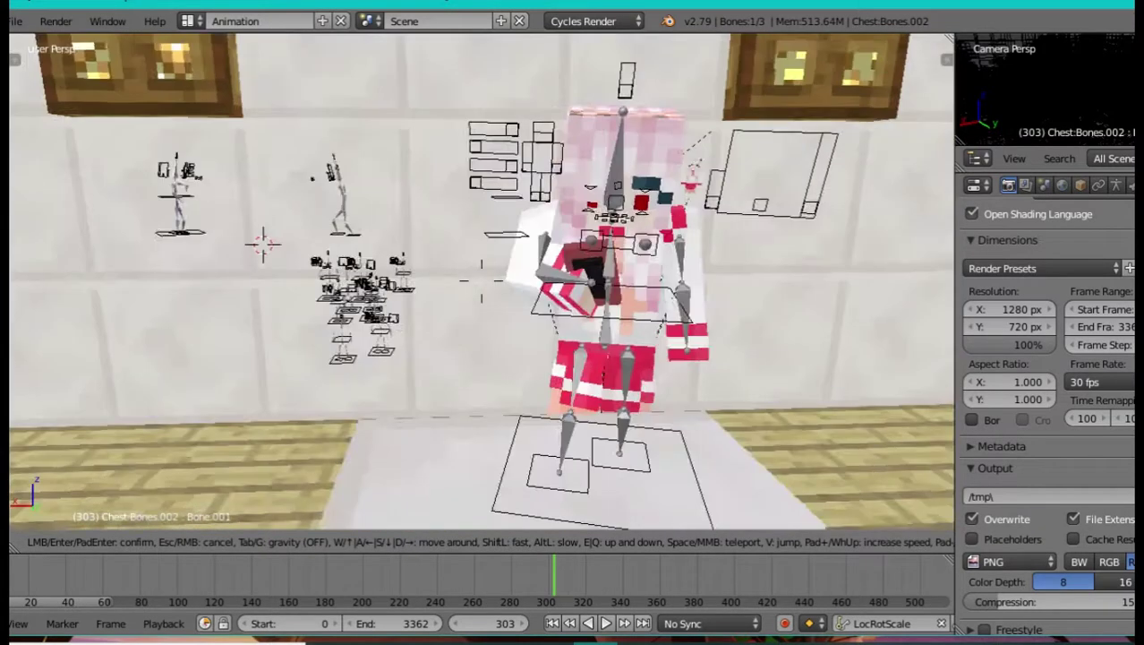
{"action": "key", "text": "d"}
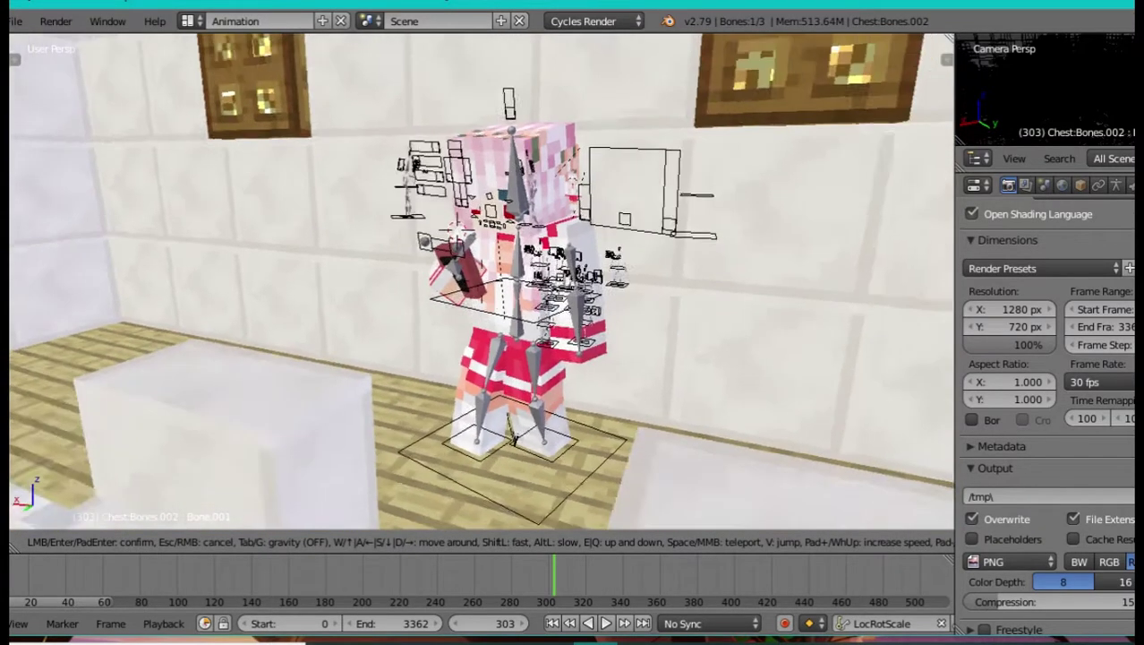
Step: View the pink-haired character from tabletop height, then examine its face controls and the red object in its hand up close
{"action": "key", "text": "q"}
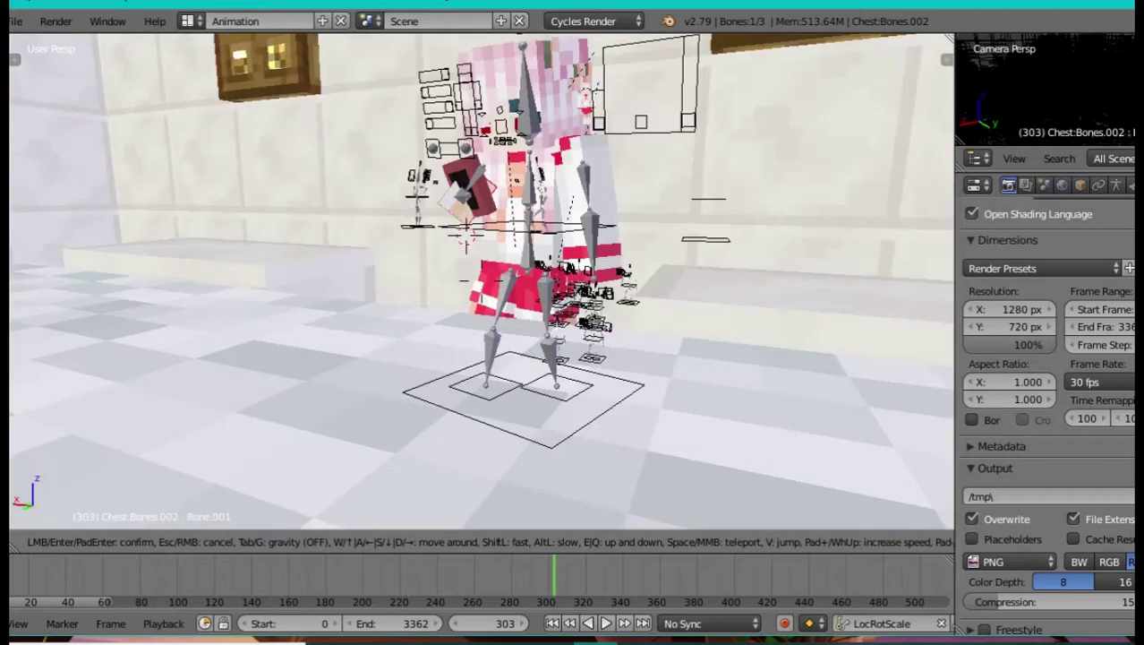
{"action": "key", "text": "e"}
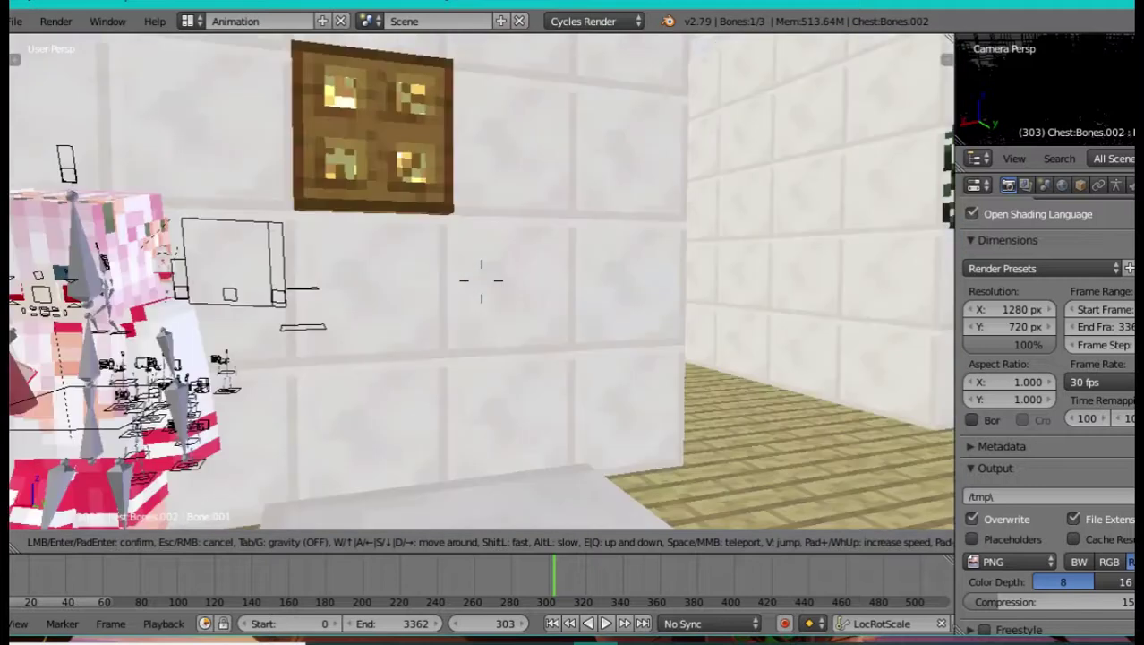
{"action": "key", "text": "e"}
{"action": "key", "text": "w"}
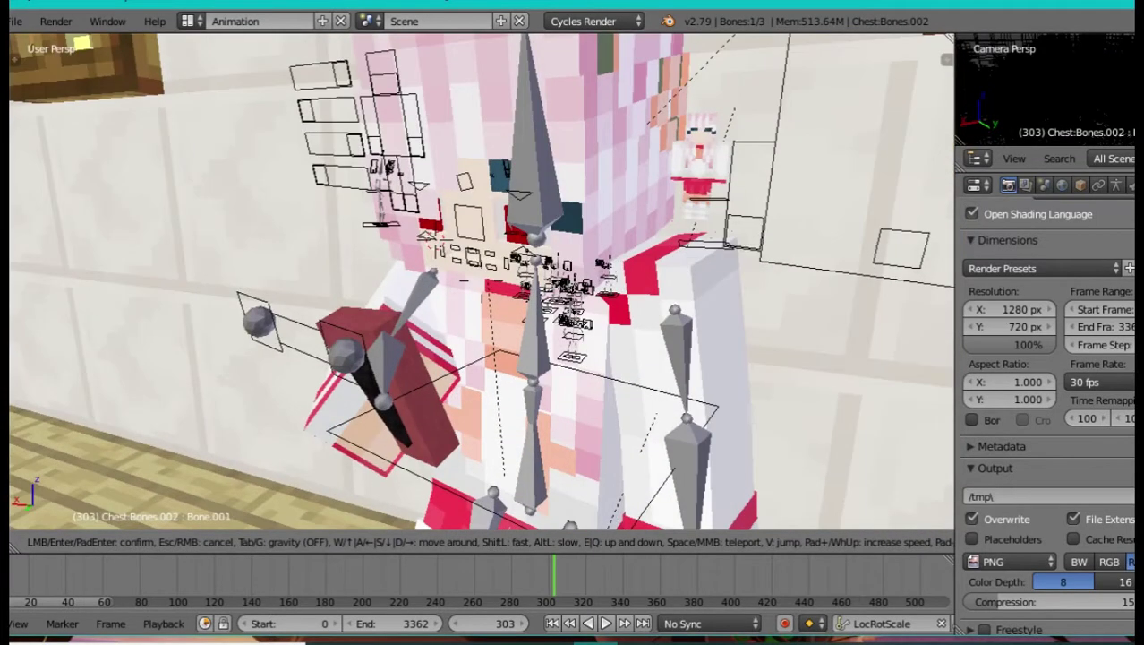
{"action": "key", "text": "s"}
Step: Fly into the kitchen and examine the brown-haired character leaning over the stove from the side and the front
{"action": "key", "text": "w"}
{"action": "key", "text": "w"}
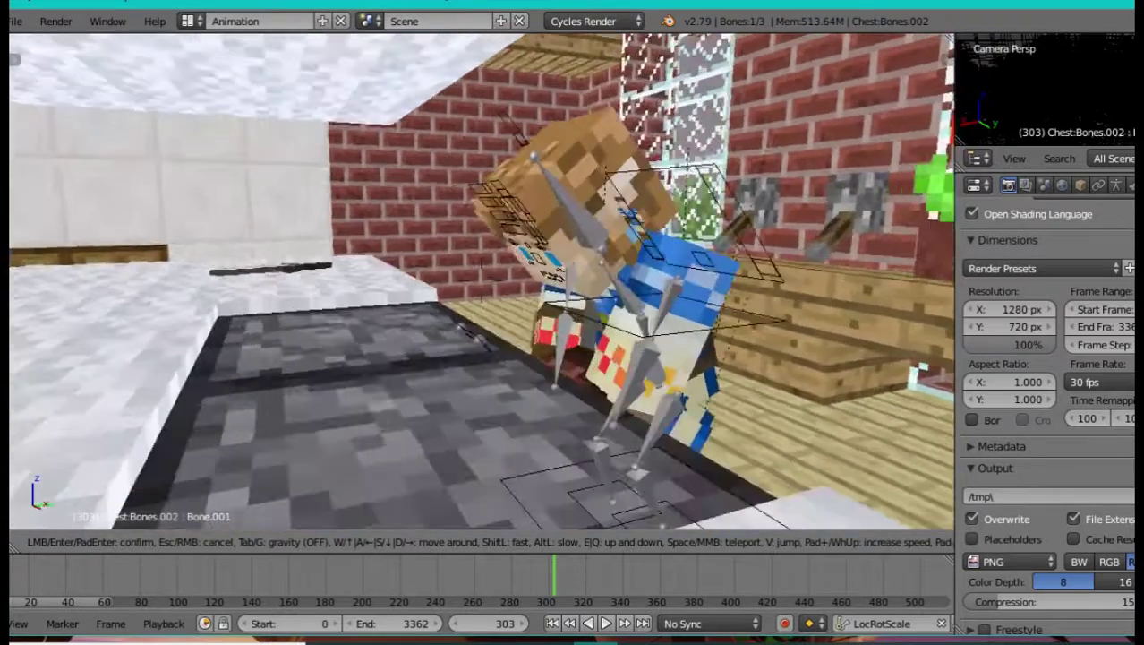
{"action": "key", "text": "a"}
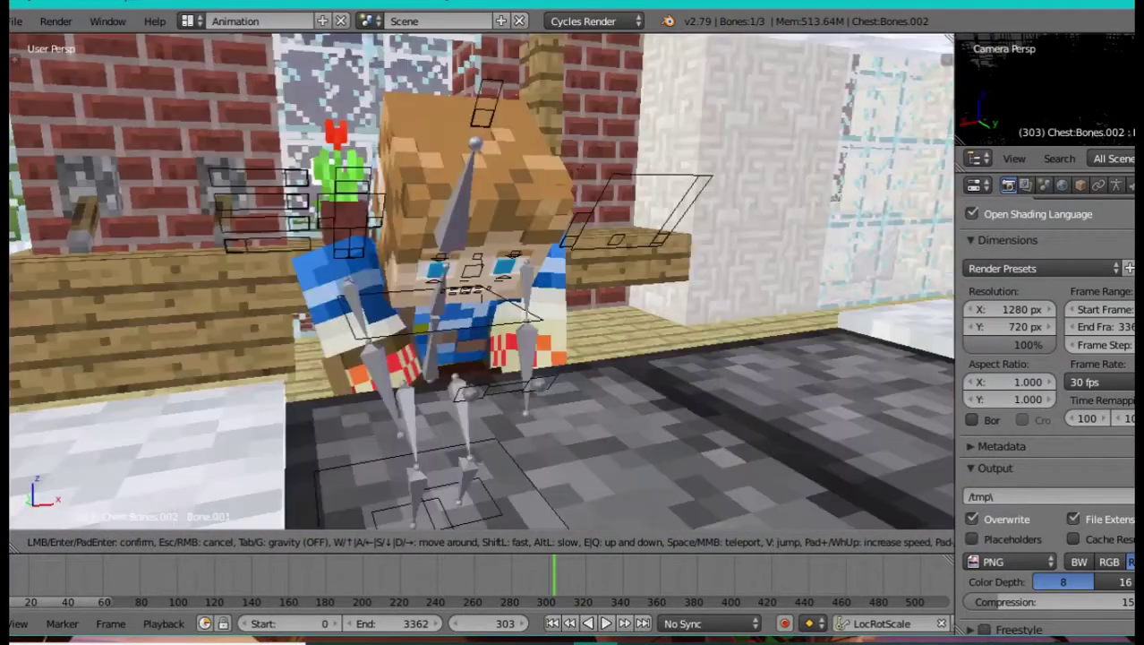
{"action": "key", "text": "s"}
{"action": "key", "text": "w"}
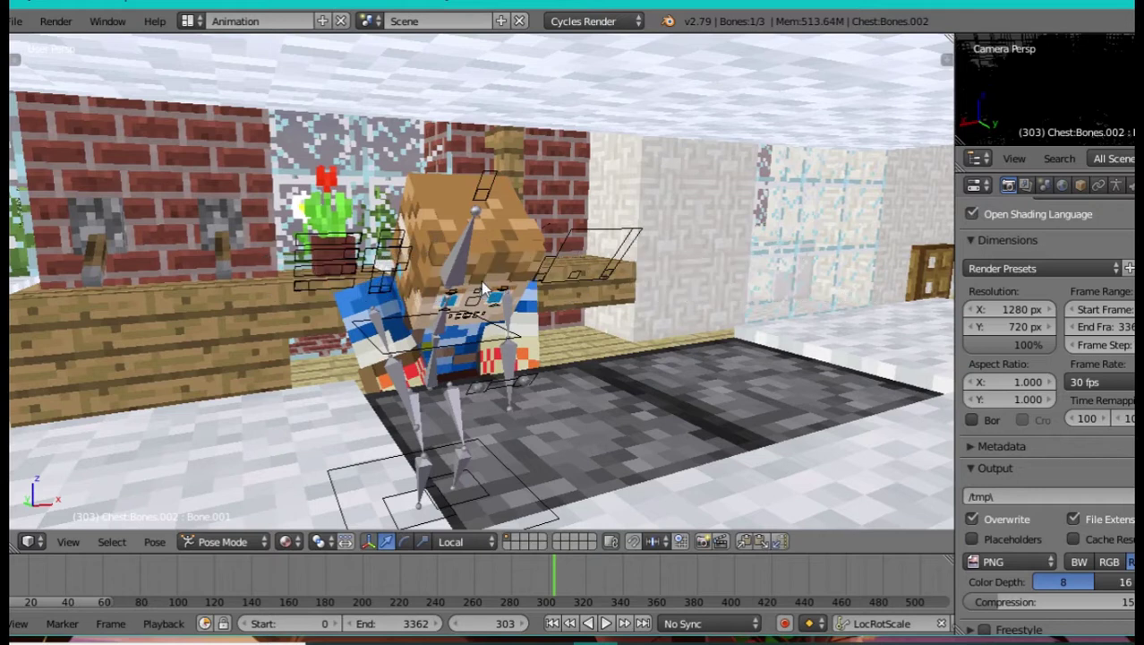
Step: Fly in and out across the kitchen counter to view the brown-haired character together with the stove and the sword
{"action": "key", "text": "shift+f"}
{"action": "key", "text": "w"}
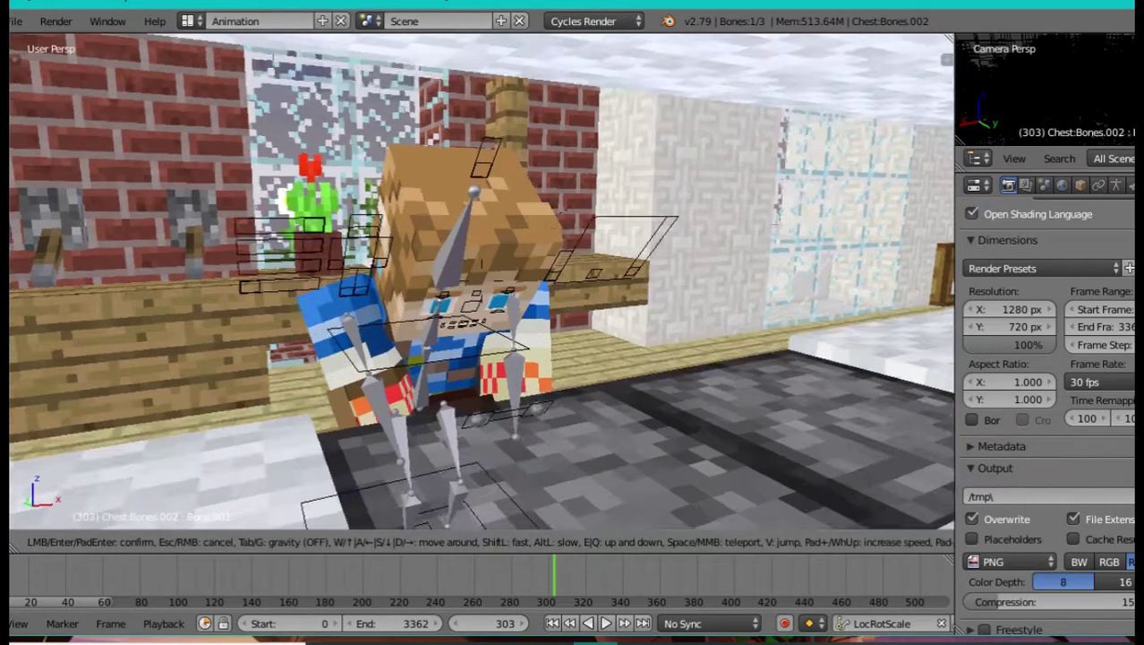
{"action": "key", "text": "s"}
{"action": "key", "text": "w"}
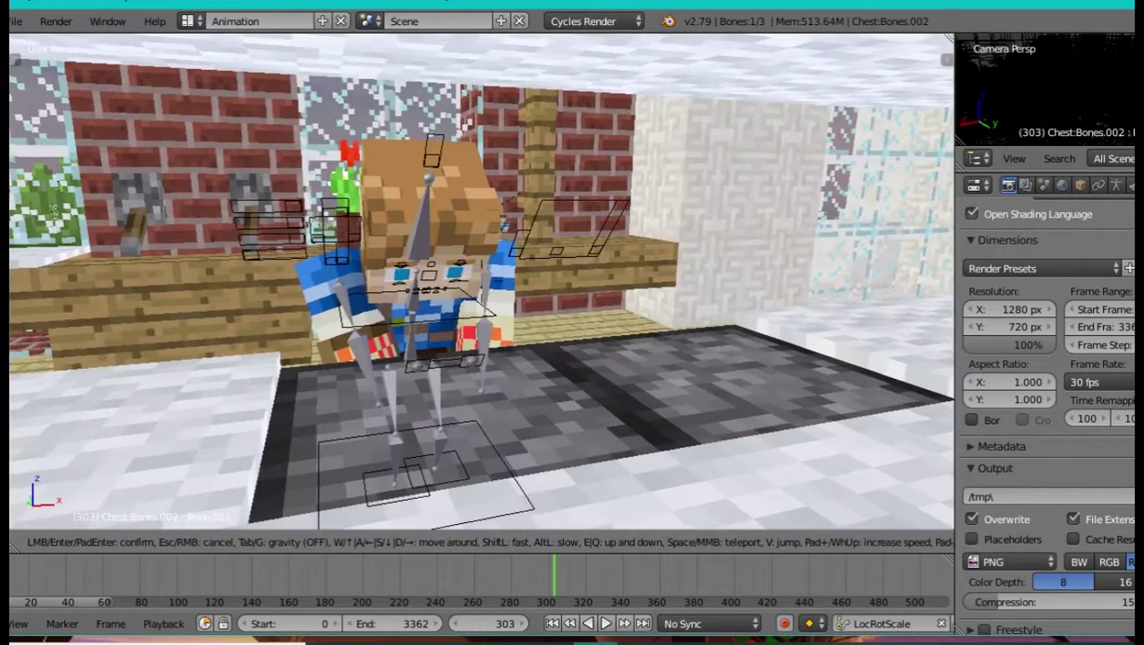
{"action": "key", "text": "s"}
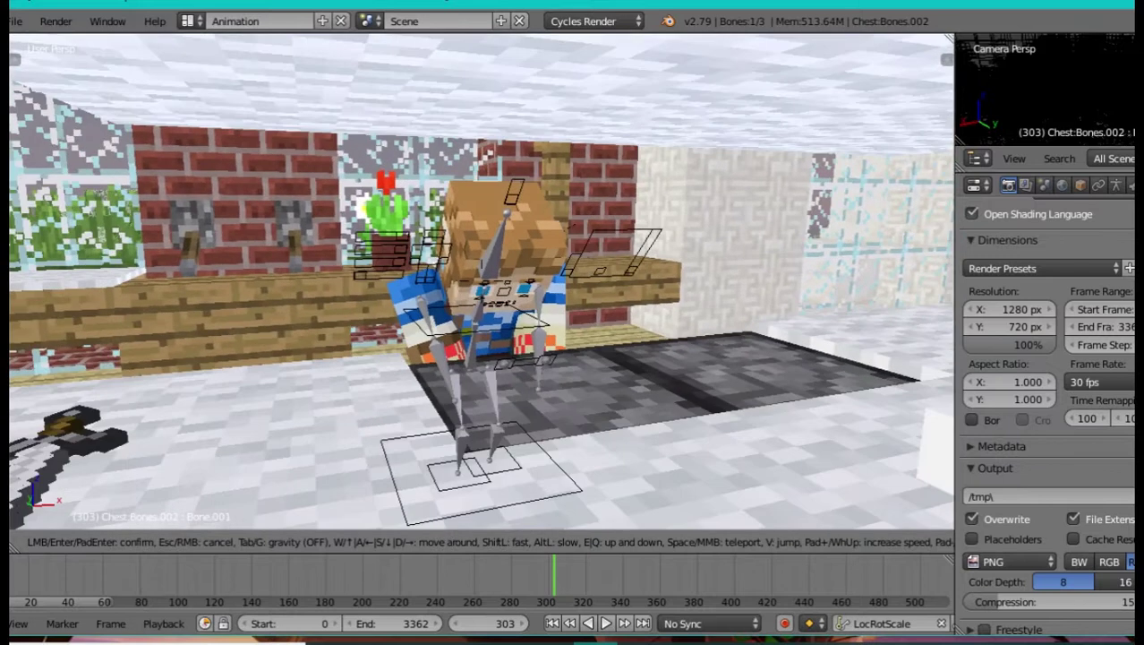
{"action": "key", "text": "w"}
{"action": "key", "text": "s"}
{"action": "left_click", "coordinate": [484, 285]}
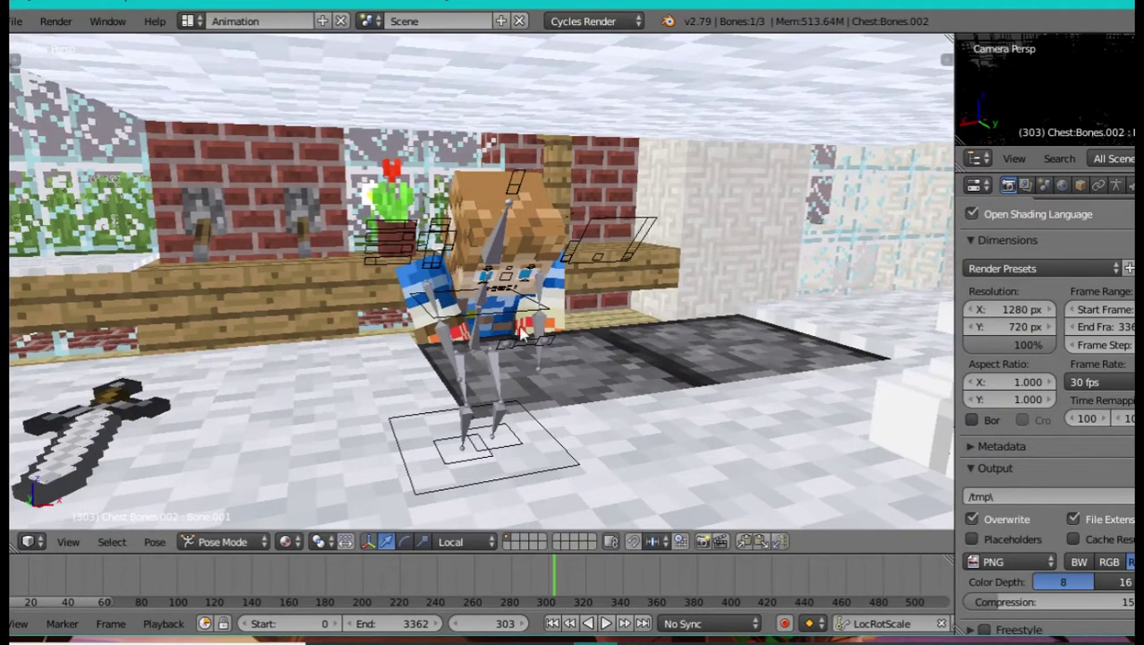
Step: Back away from the stove for a wide view of the kitchen, returning to the front of the brown-haired character
{"action": "key", "text": "shift+f"}
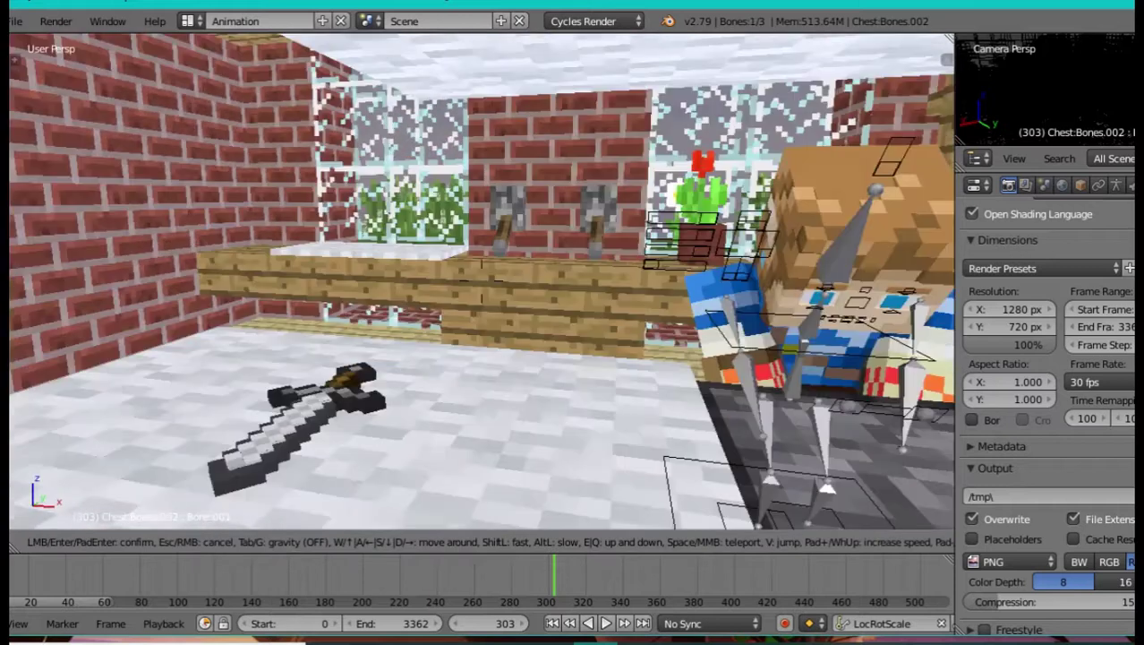
{"action": "key", "text": "s"}
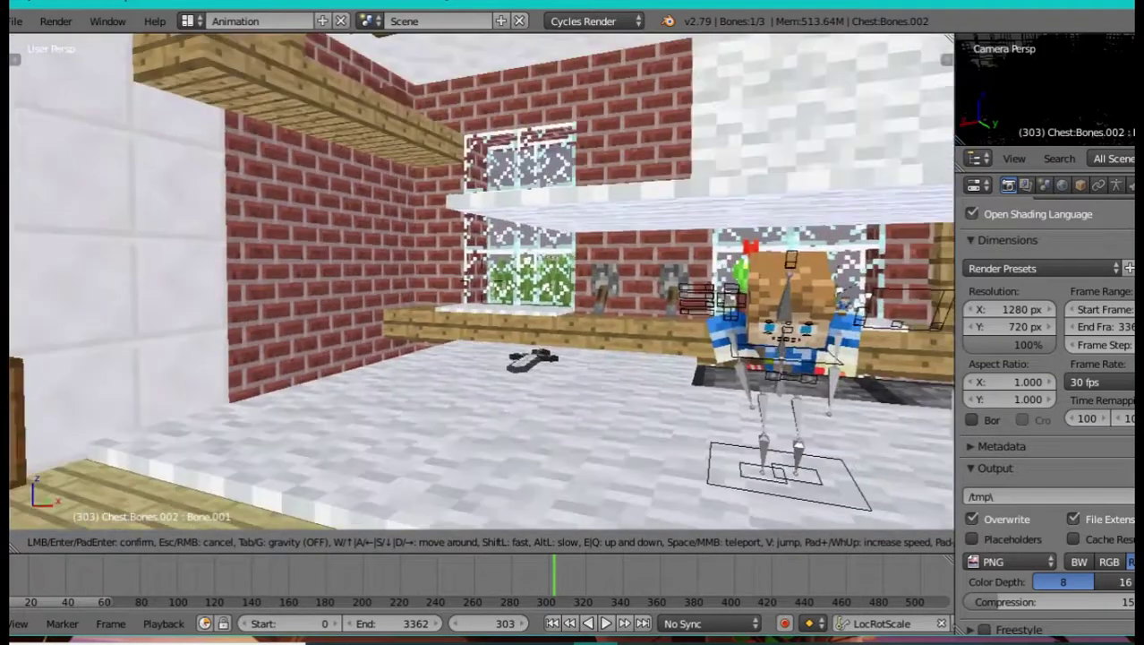
{"action": "key", "text": "w"}
{"action": "key", "text": "w"}
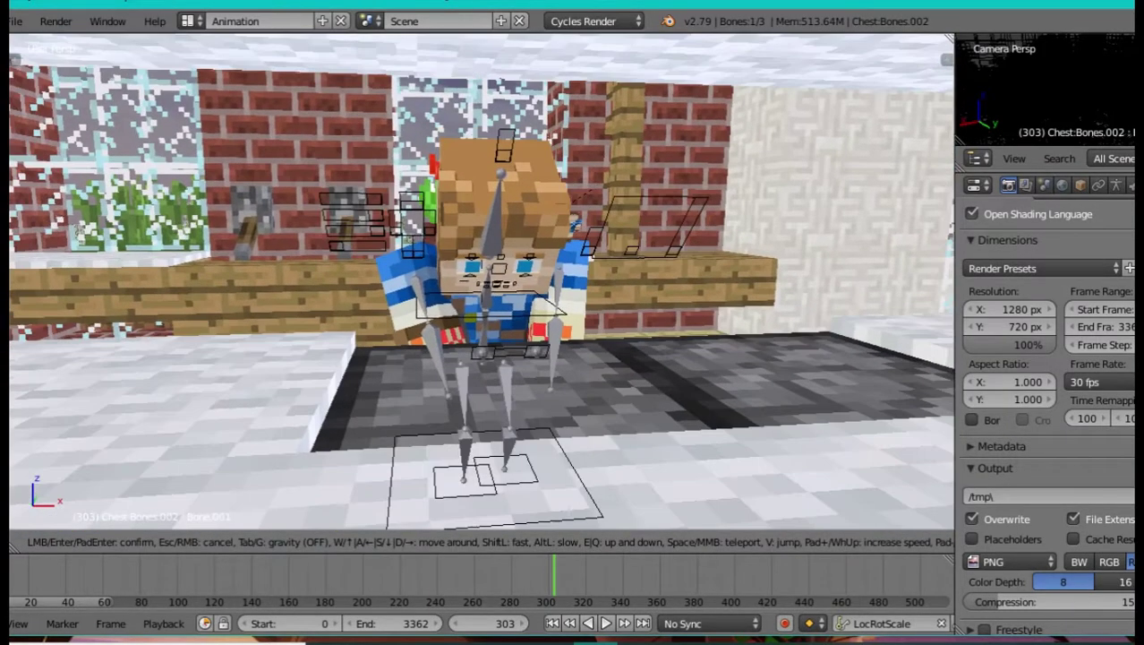
{"action": "left_click", "coordinate": [484, 285]}
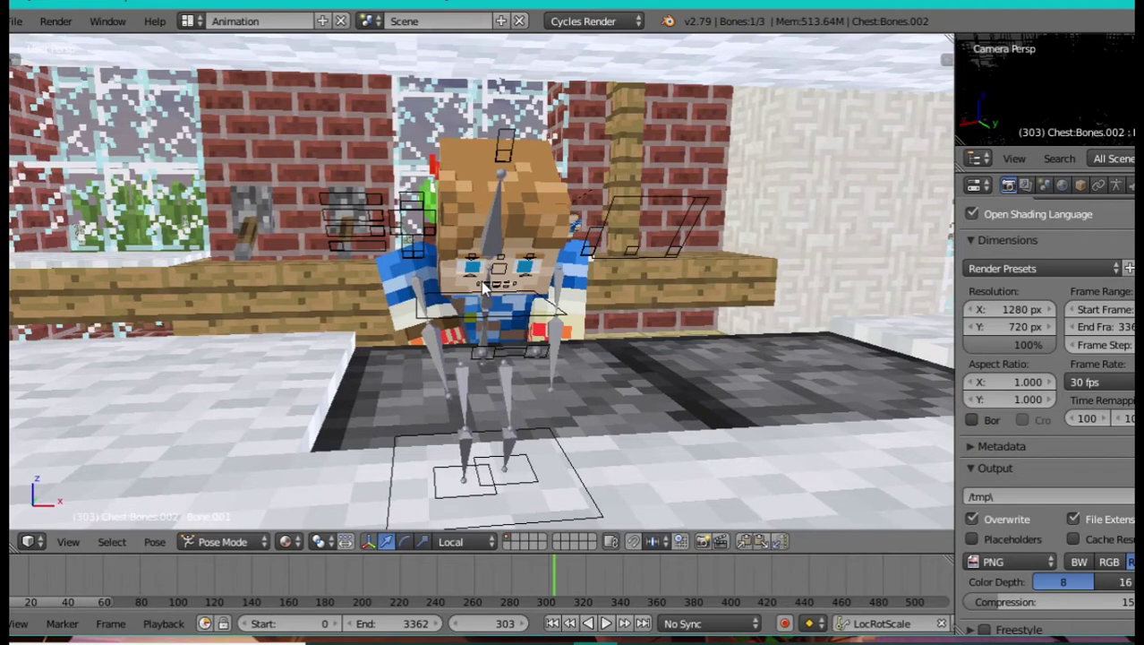
Step: Examine the brown-haired character at the stove from above and the side, and from the front across the counter
{"action": "key", "text": "shift+f"}
{"action": "key", "text": "w"}
{"action": "key", "text": "s"}
{"action": "key", "text": "d"}
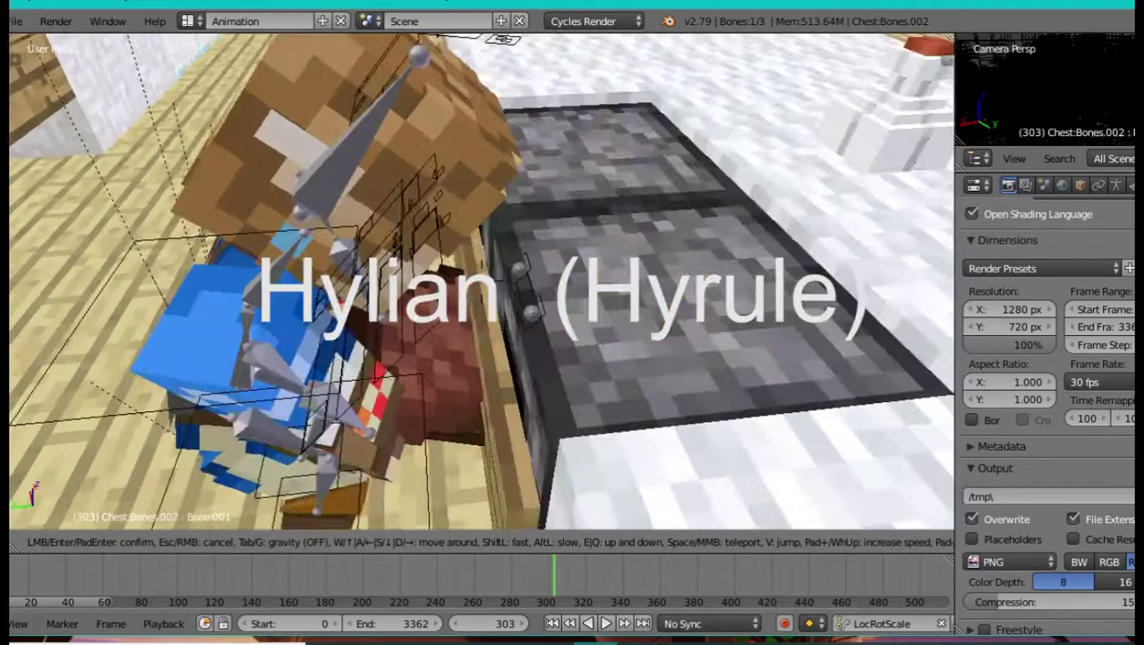
{"action": "key", "text": "s"}
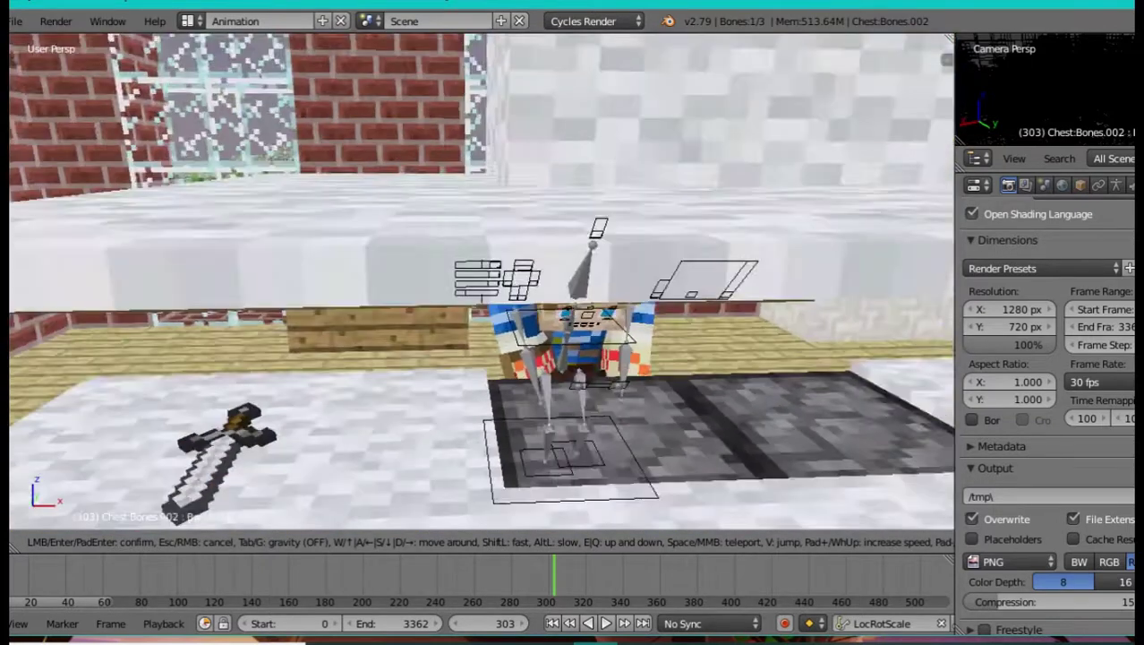
{"action": "key", "text": "w"}
{"action": "key", "text": "s"}
{"action": "key", "text": "q"}
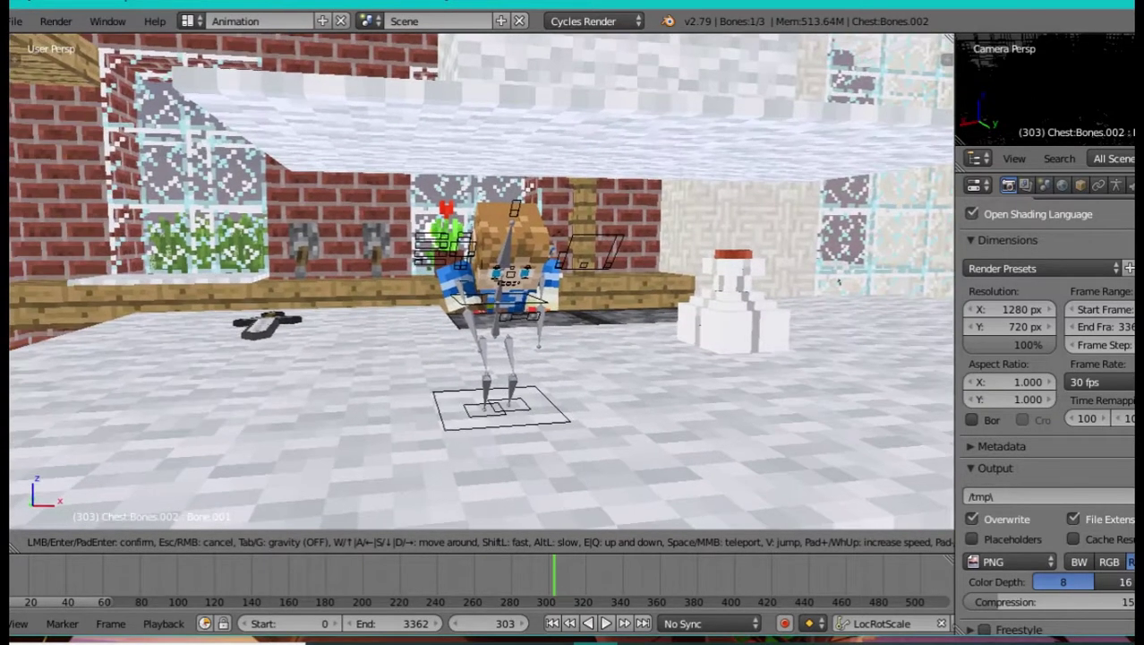
Step: Fly out of the kitchen past the brick corner into the pool room and view the pool with its leafy planters
{"action": "key", "text": "w"}
{"action": "key", "text": "w"}
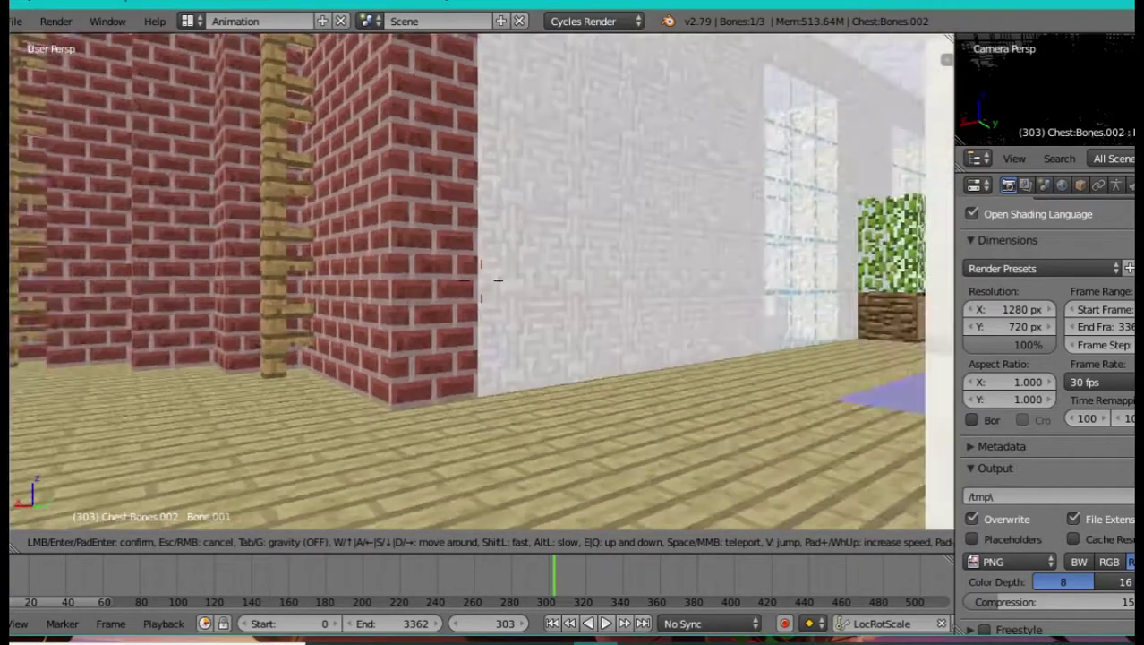
{"action": "key", "text": "a"}
{"action": "key", "text": "w"}
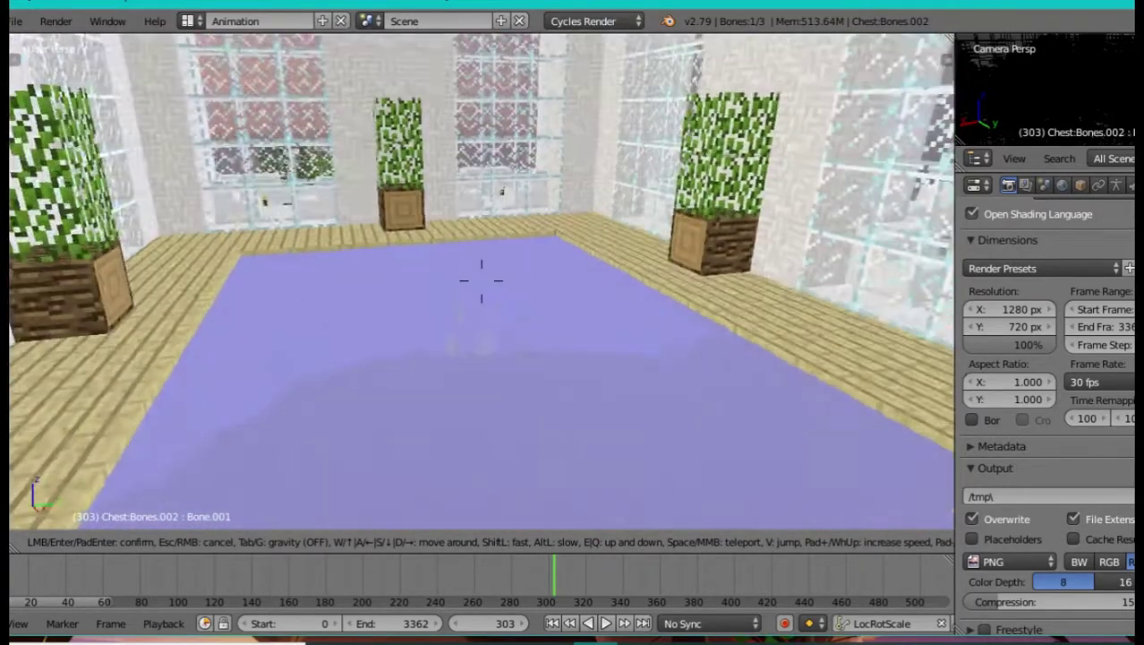
{"action": "key", "text": "w"}
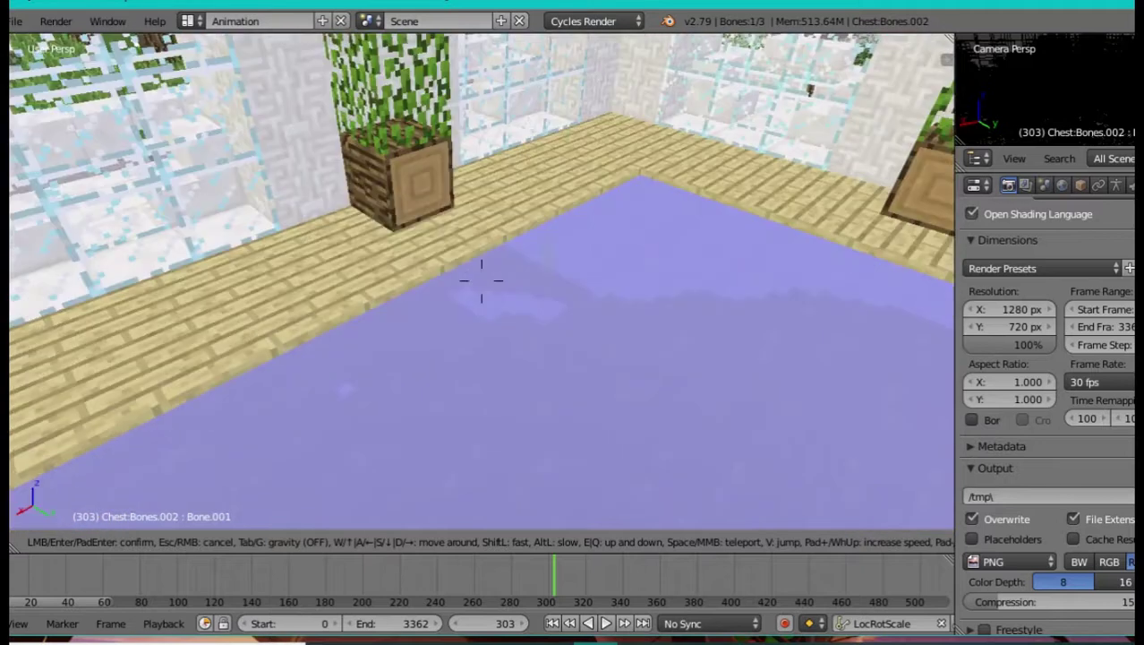
Step: Look back from the pool toward the ladders and hallway, returning to a wide view of the pool
{"action": "key", "text": "s"}
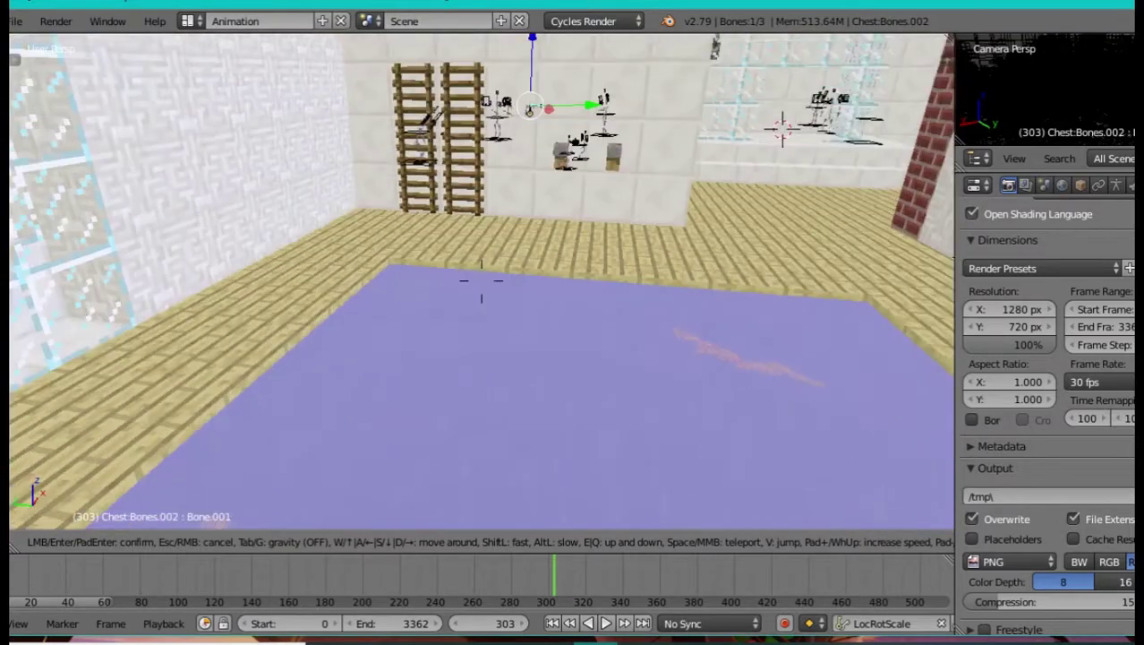
{"action": "key", "text": "w"}
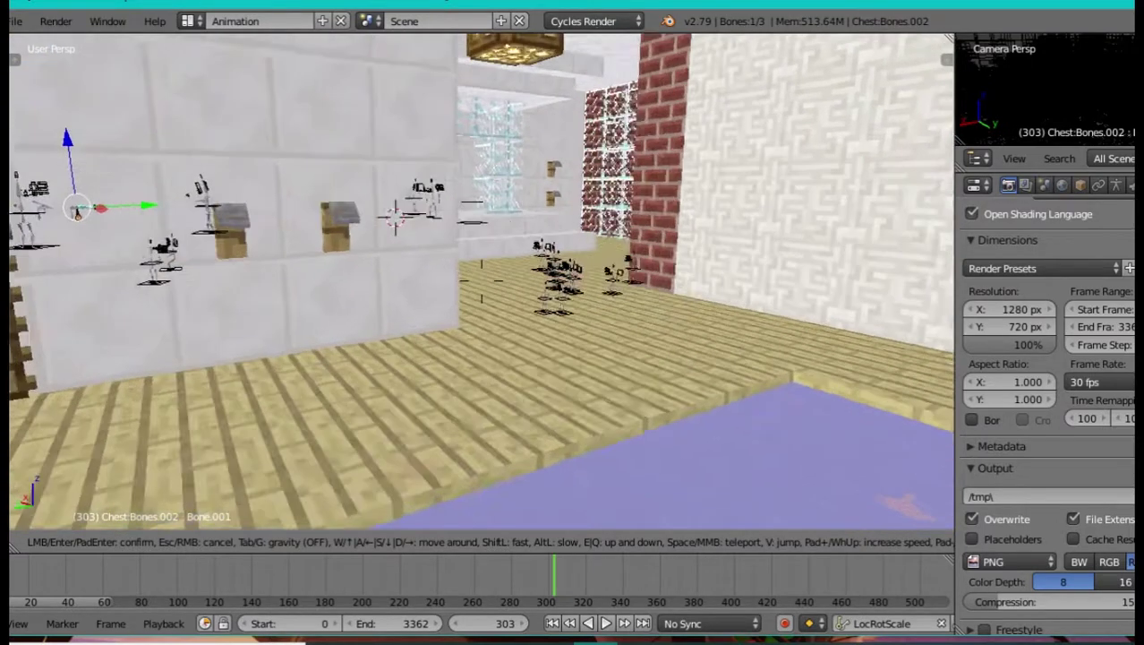
{"action": "key", "text": "s"}
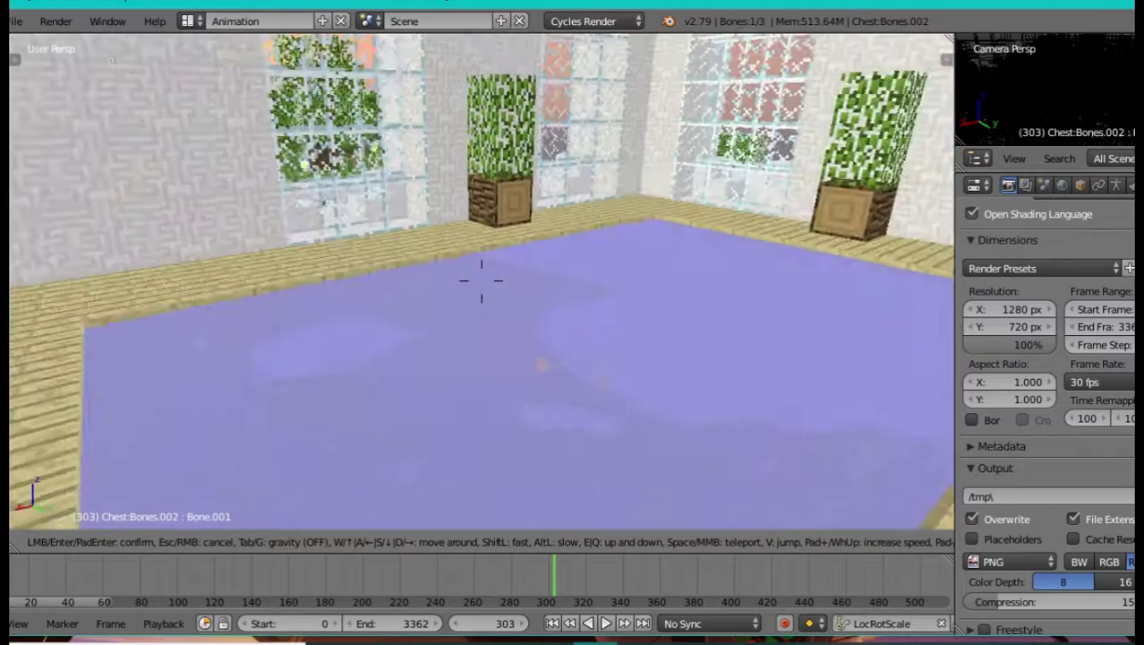
{"action": "key", "text": "q"}
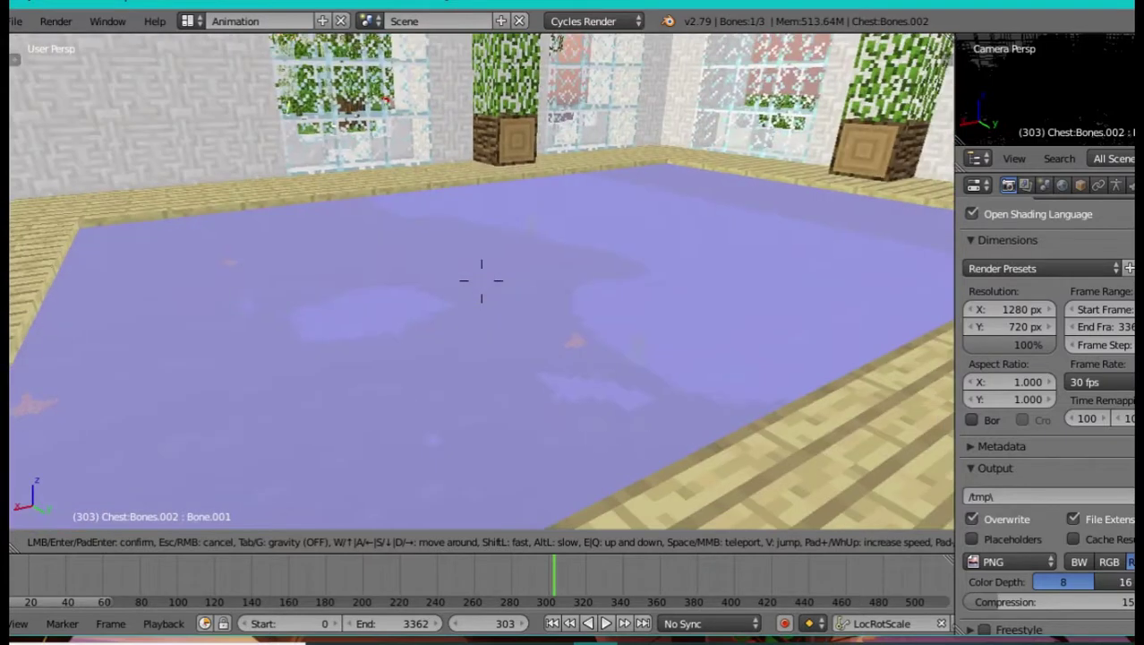
{"action": "left_click", "coordinate": [480, 281]}
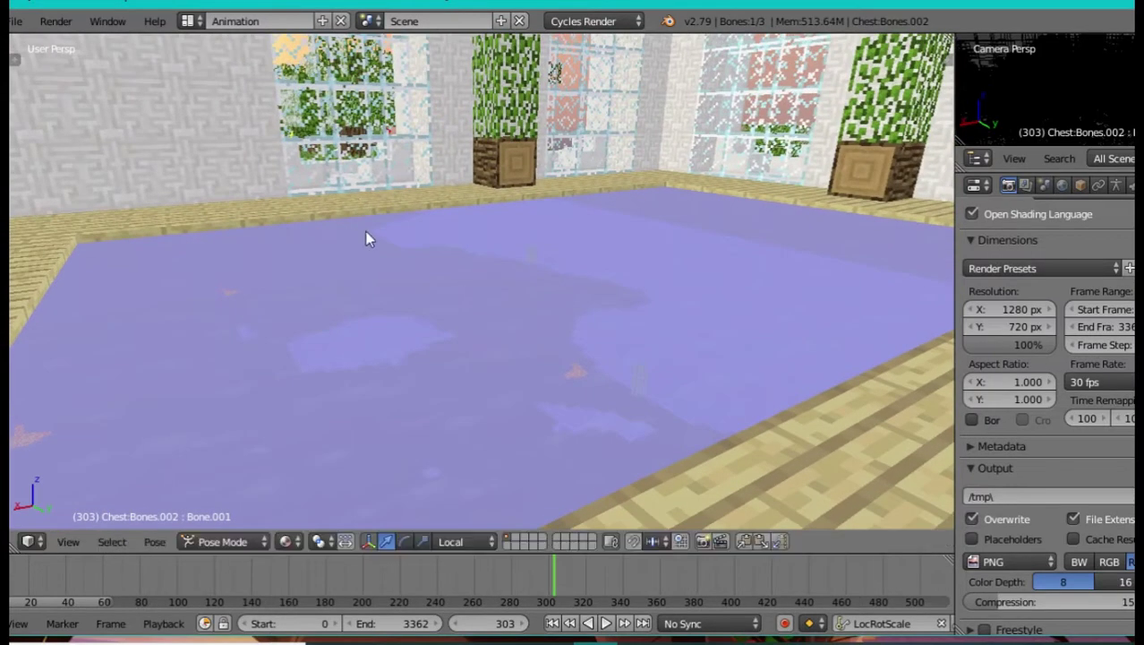
Step: Move along the pool's edge to examine its surface, the wooden floor border and the corner planters
{"action": "key", "text": "shift+f"}
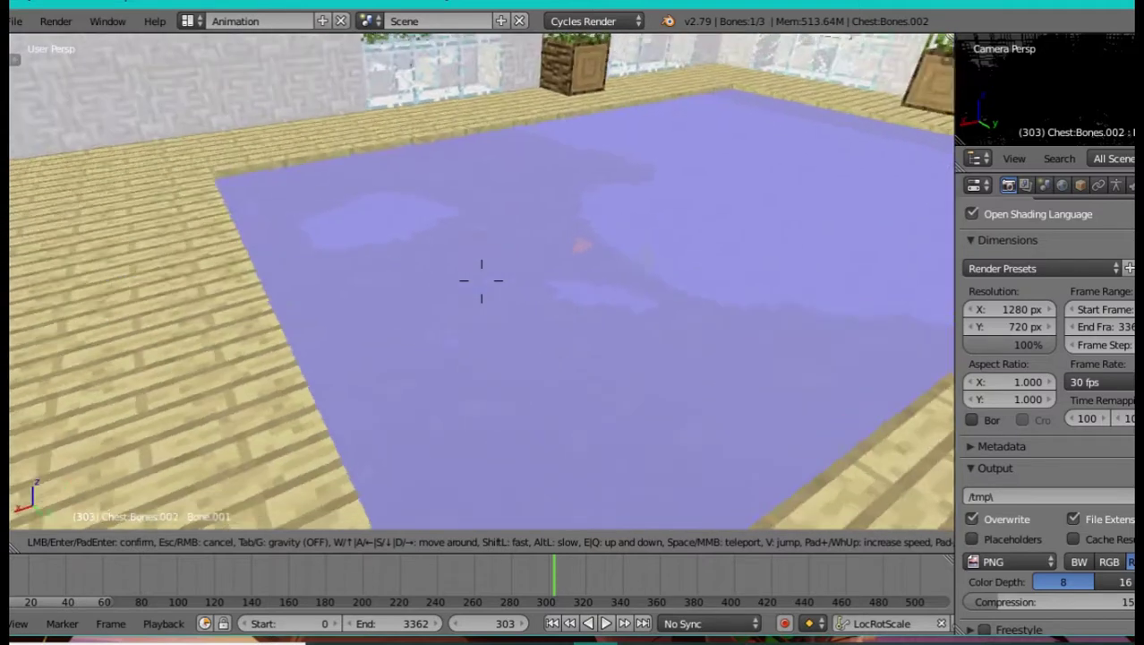
{"action": "key", "text": "w"}
{"action": "key", "text": "d"}
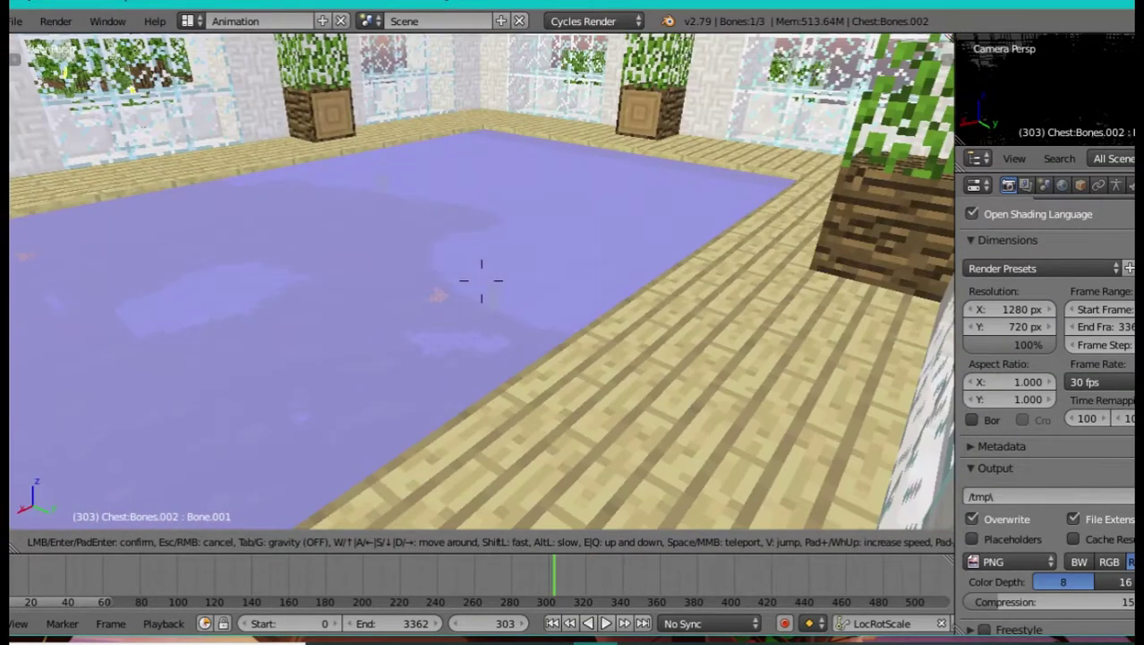
{"action": "key", "text": "w"}
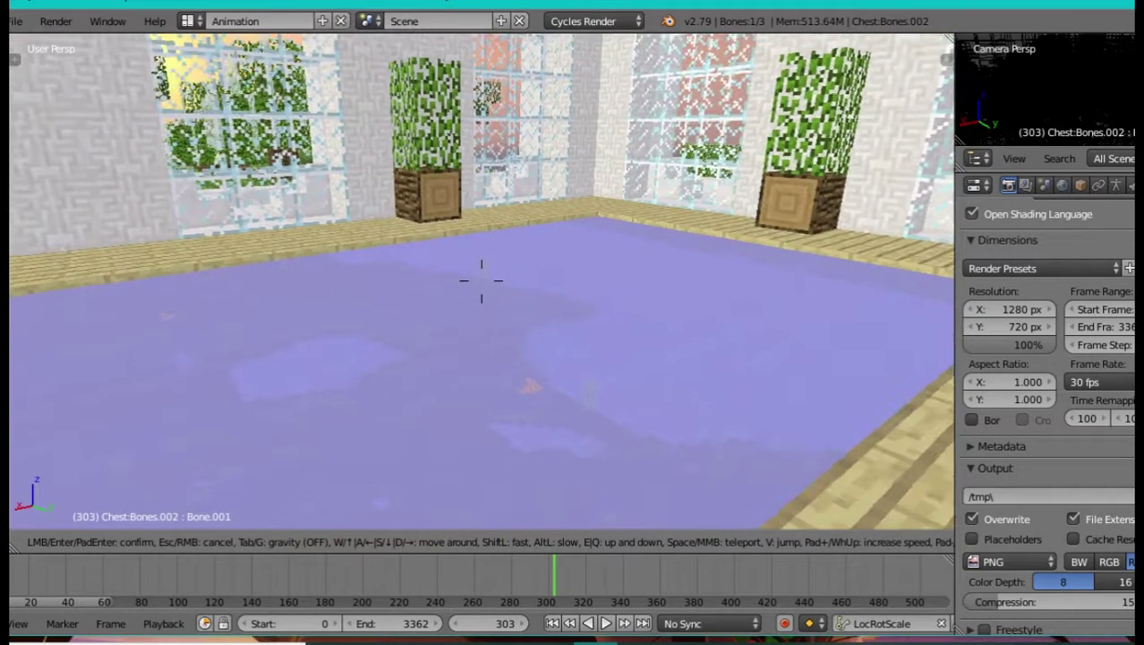
{"action": "left_click", "coordinate": [481, 280]}
Step: Try the Only Render display option for the viewport and turn it back off
{"action": "key", "text": "n"}
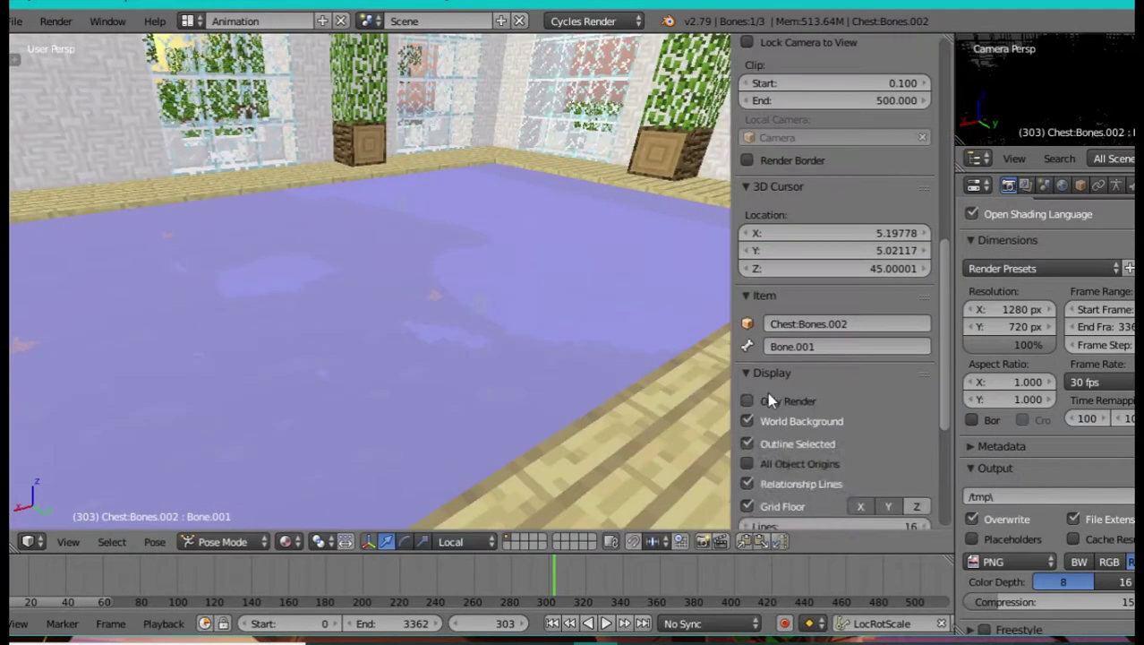
{"action": "left_click", "coordinate": [768, 394]}
{"action": "left_click", "coordinate": [751, 394]}
{"action": "left_click", "coordinate": [751, 394]}
{"action": "key", "text": "n"}
Step: Fly low over the pool to examine its water surface up close
{"action": "key", "text": "shift+f"}
{"action": "mouse_move", "coordinate": [481, 280]}
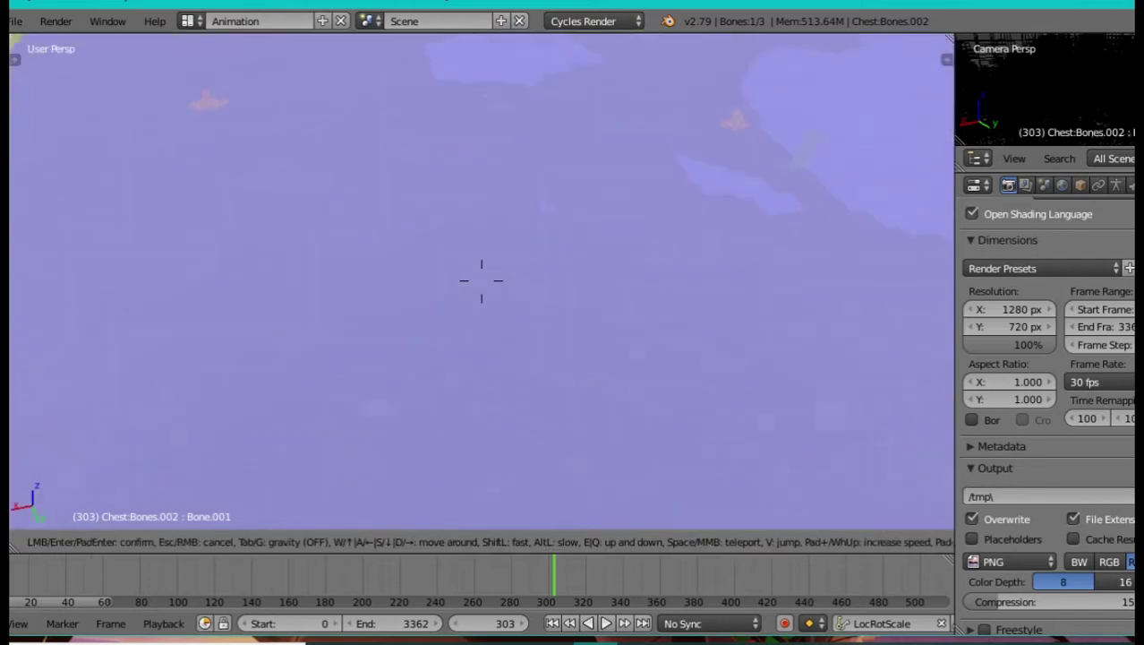
{"action": "key", "text": "w"}
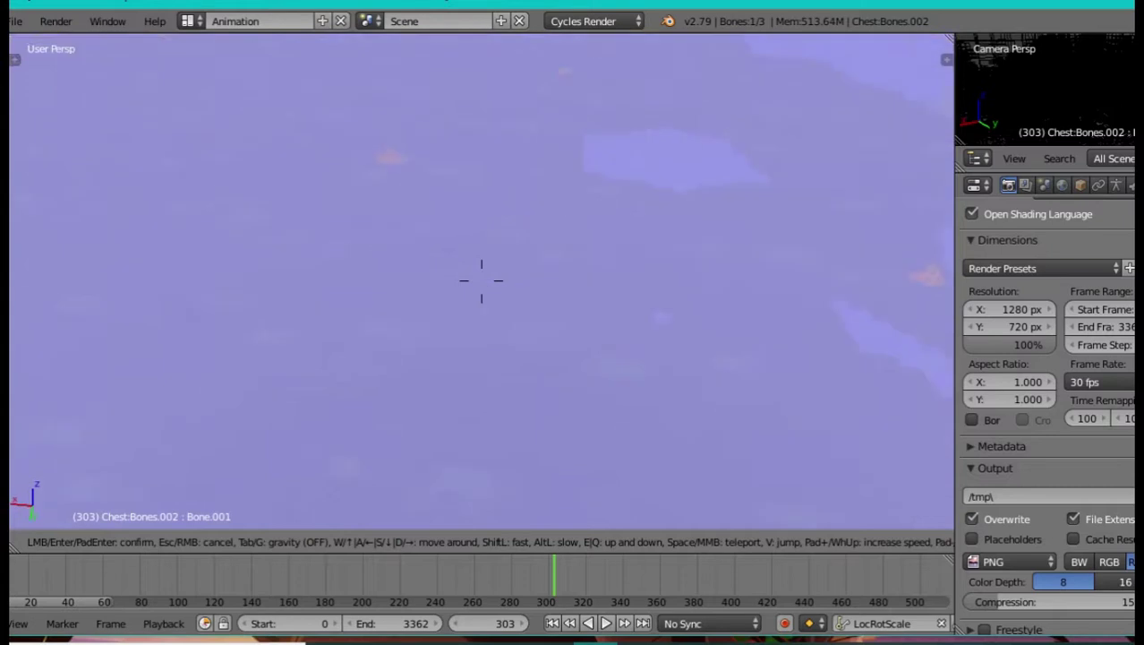
Step: Leave the pool room past the ladders and follow the hallway to the glass enclosure beside the kitchen
{"action": "mouse_move", "coordinate": [481, 280]}
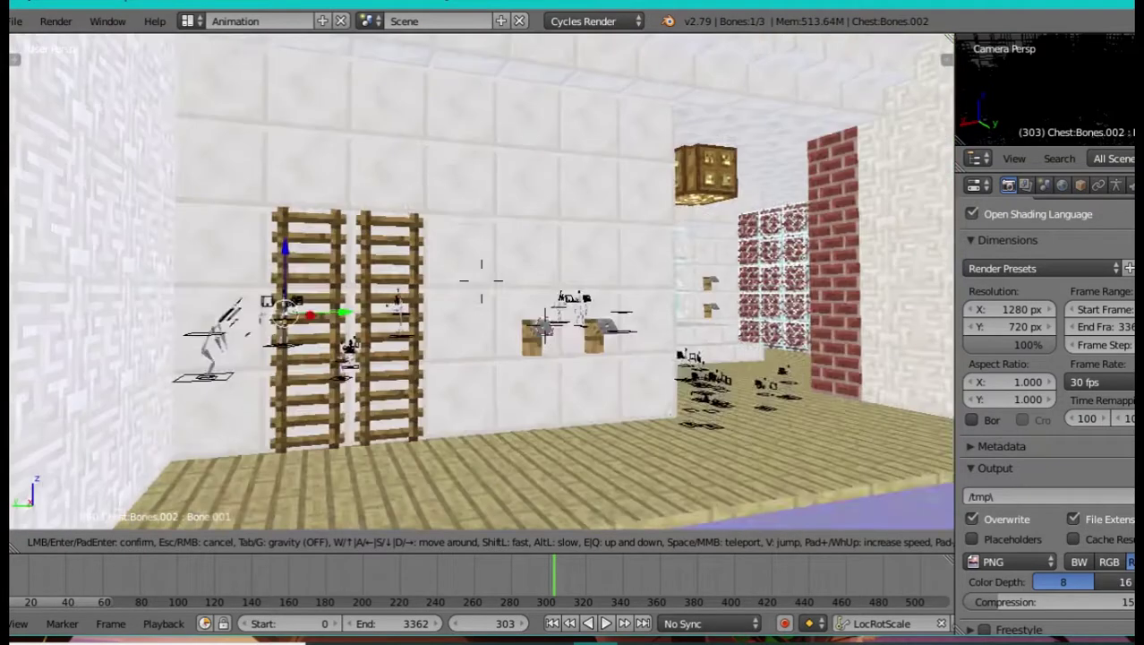
{"action": "key", "text": "w"}
{"action": "key", "text": "w"}
{"action": "mouse_move", "coordinate": [481, 281]}
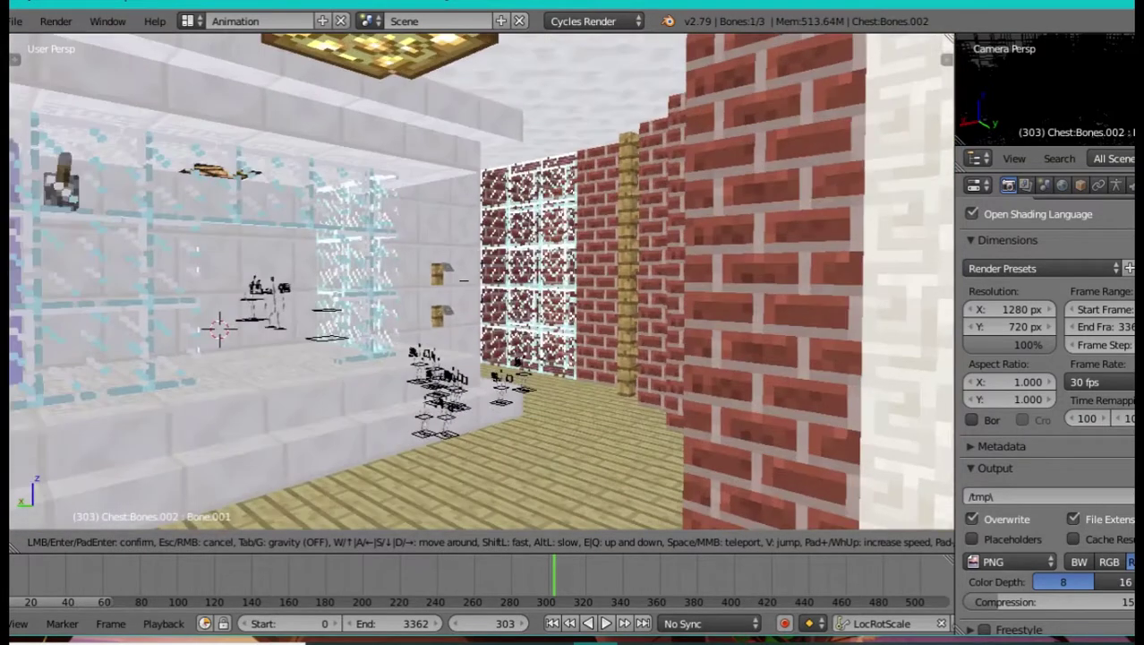
{"action": "key", "text": "w"}
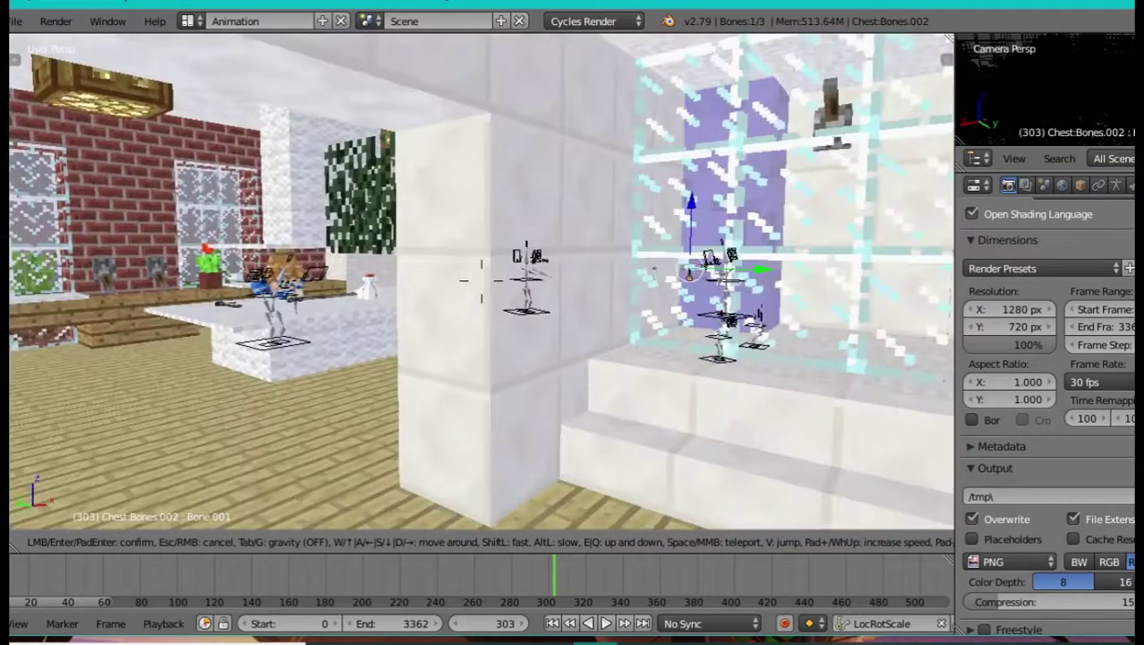
Step: Fly past the dining table and the leafy tree to the two characters on the checkered carpet
{"action": "key", "text": "w"}
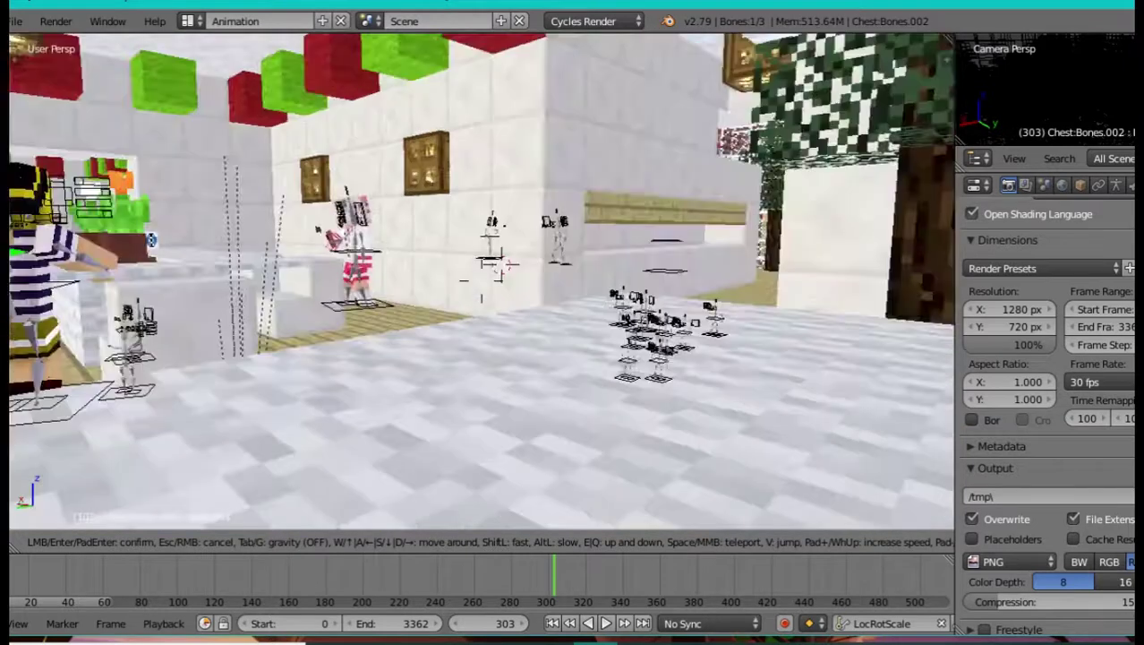
{"action": "key", "text": "w"}
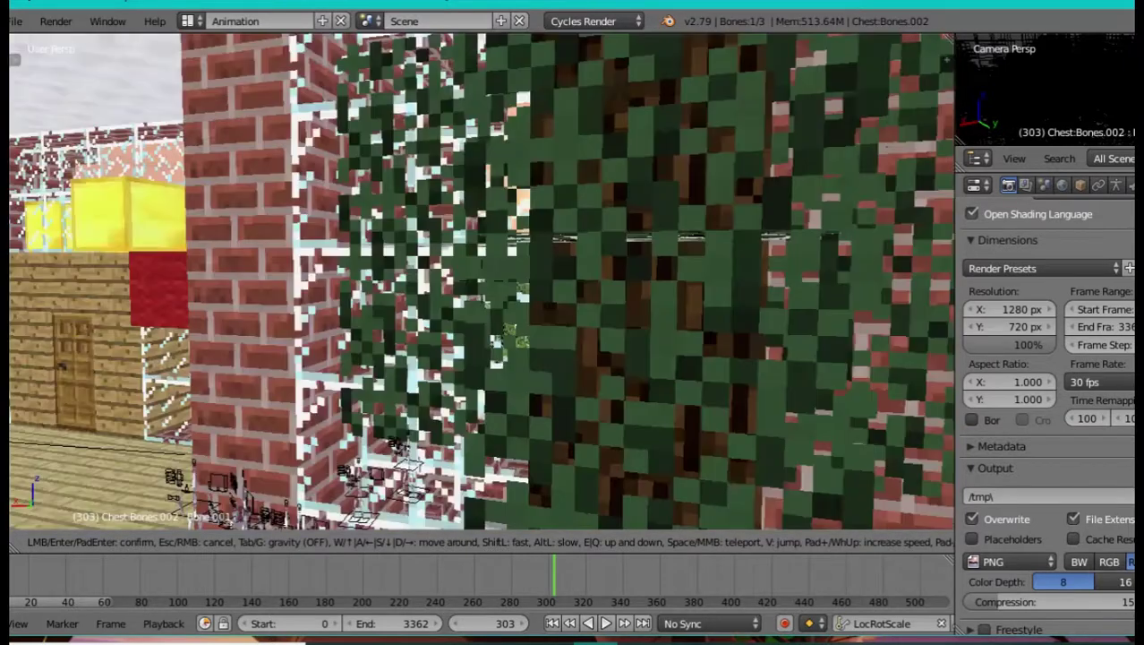
{"action": "key", "text": "w"}
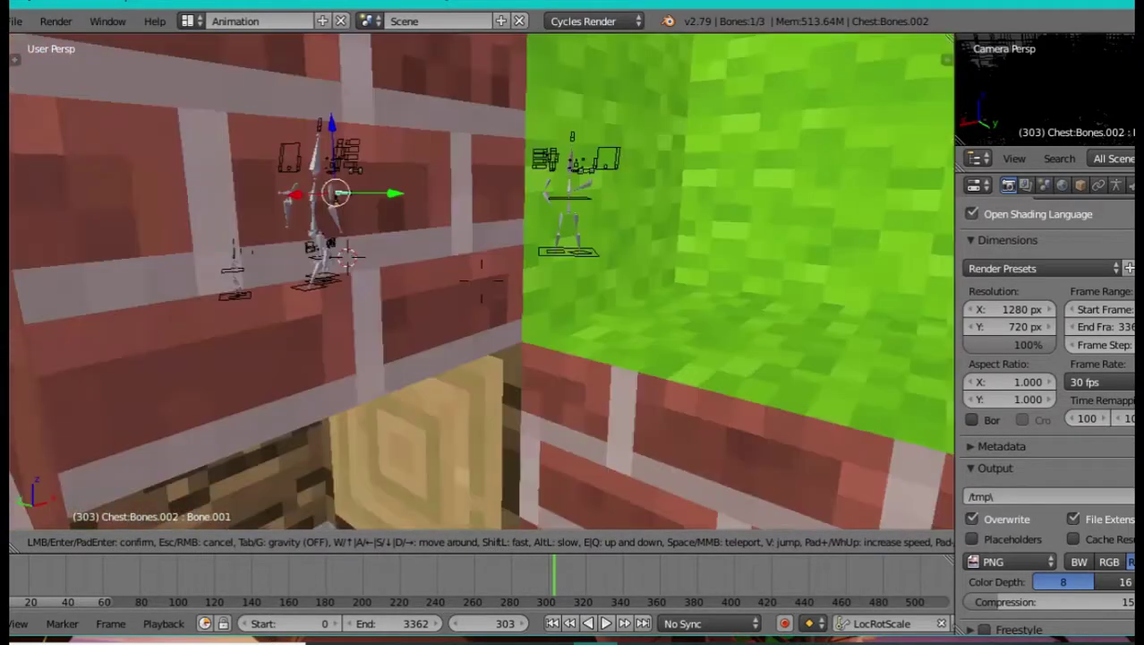
{"action": "key", "text": "w"}
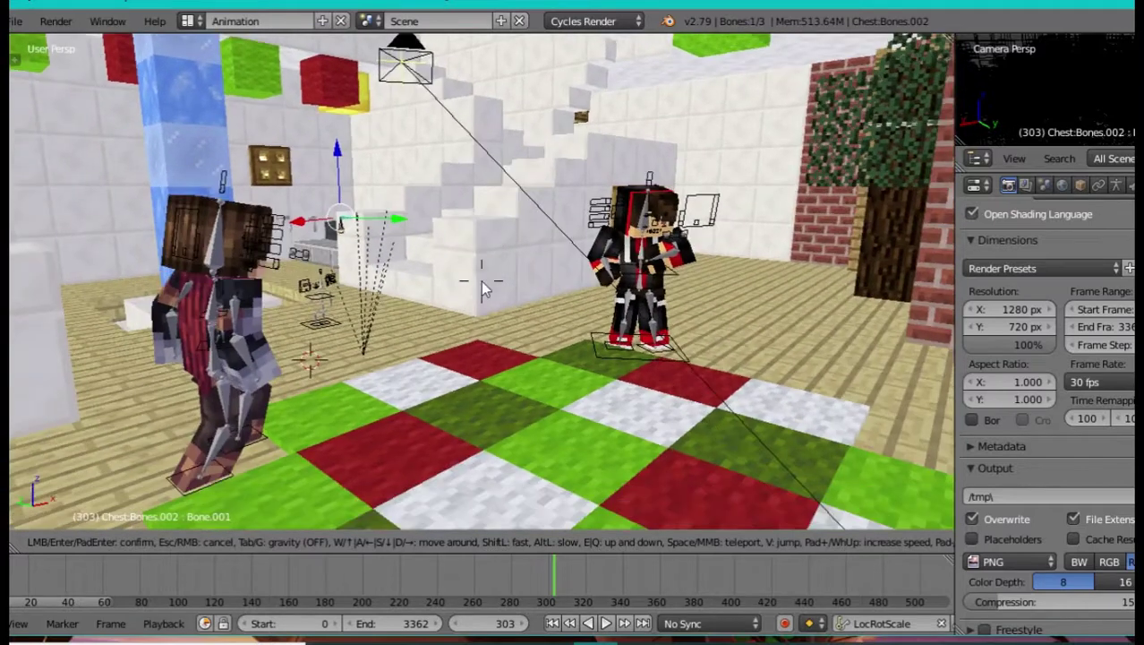
{"action": "left_click", "coordinate": [481, 281]}
Step: Play the animation through the scene camera and stop it at frame 375
{"action": "key", "text": "KP_0"}
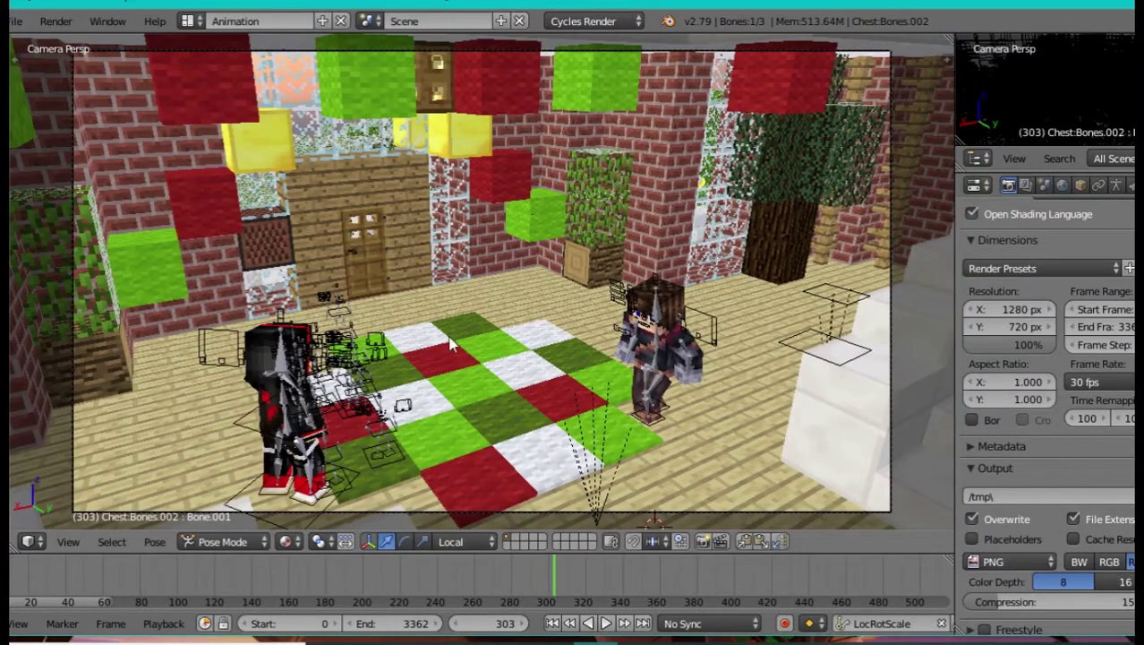
{"action": "key", "text": "alt+a"}
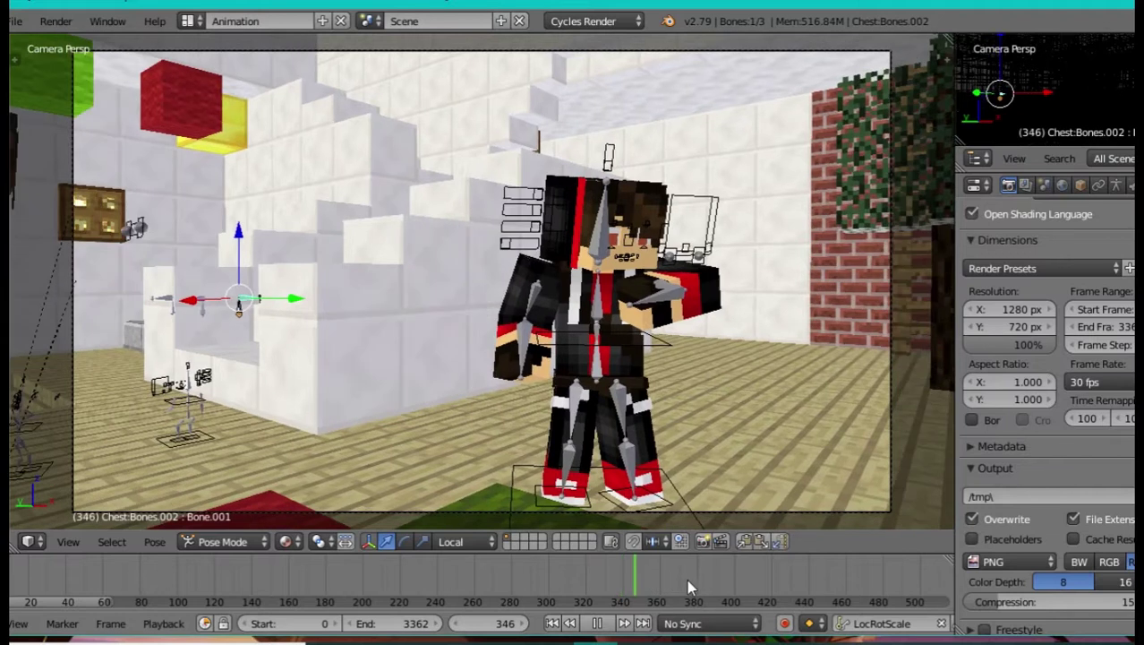
{"action": "key", "text": "alt+a"}
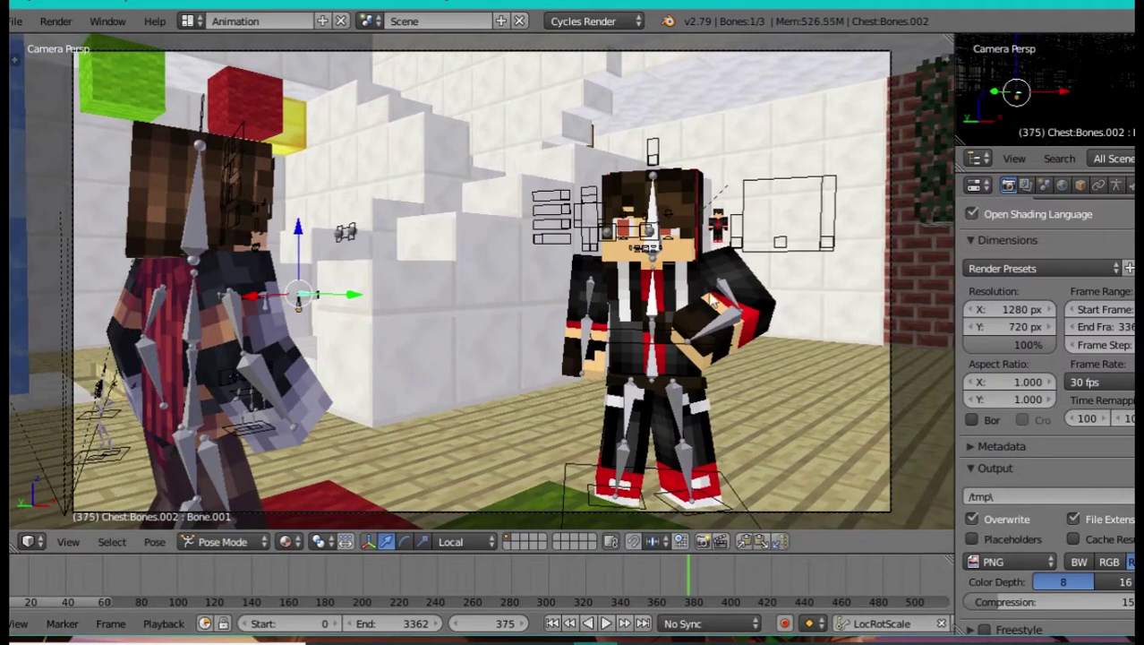
Step: Leave the camera view and fly around the carpet to view both characters from behind the black-and-red one
{"action": "middle_click_drag", "start_coordinate": [703, 343], "coordinate": [691, 354]}
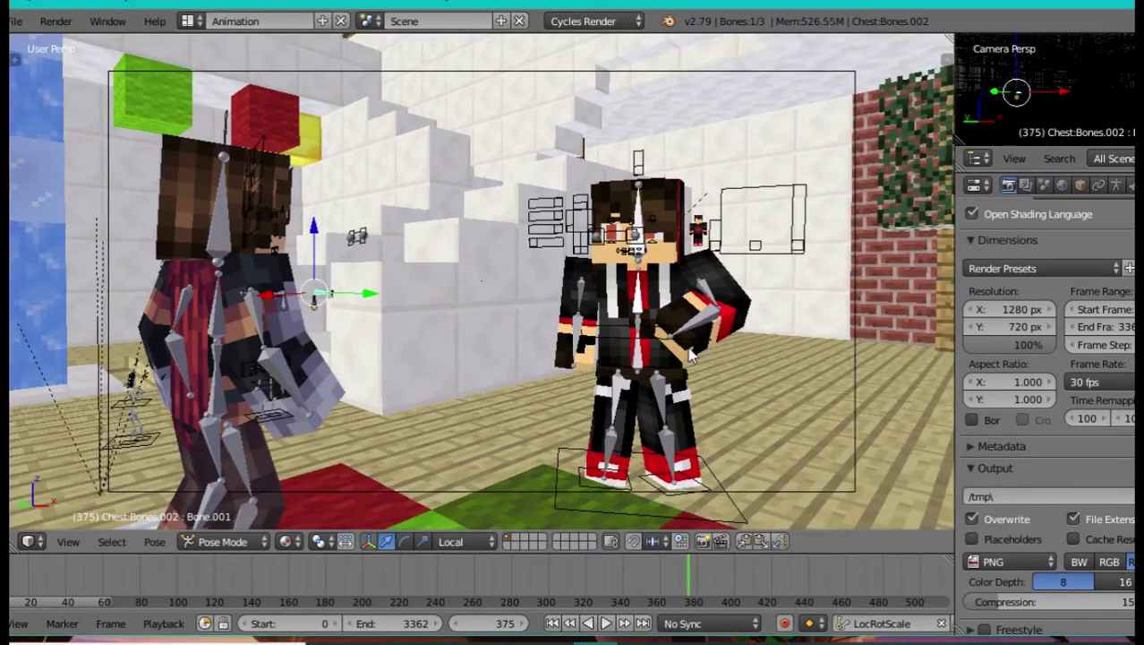
{"action": "key", "text": "shift+f"}
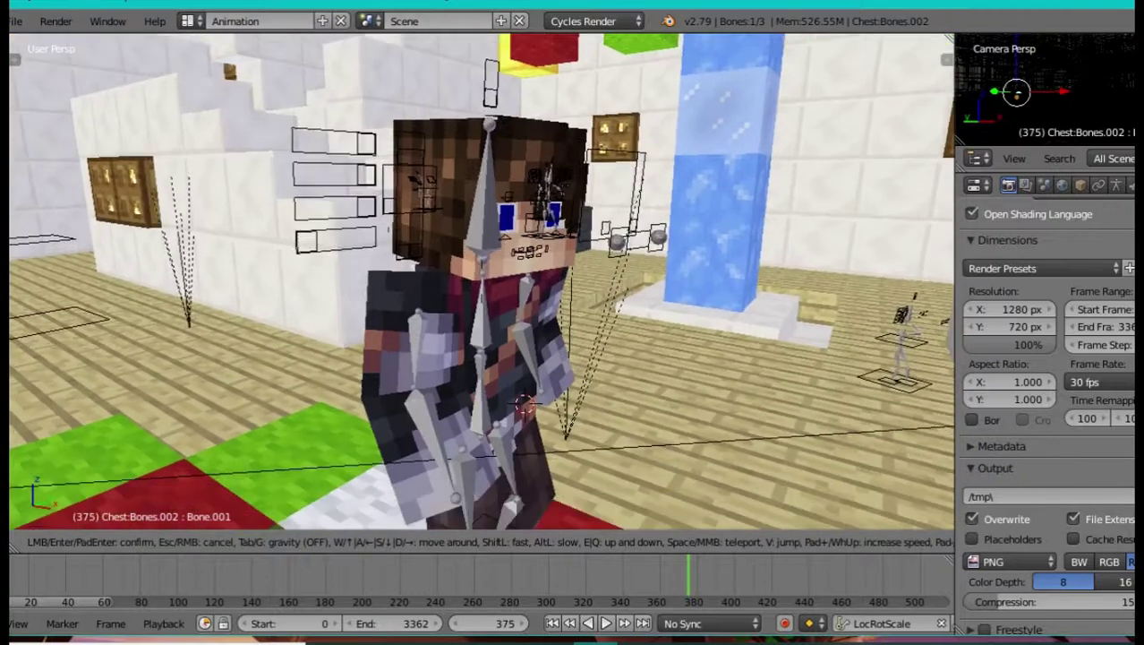
{"action": "key", "text": "s"}
{"action": "left_click", "coordinate": [482, 281]}
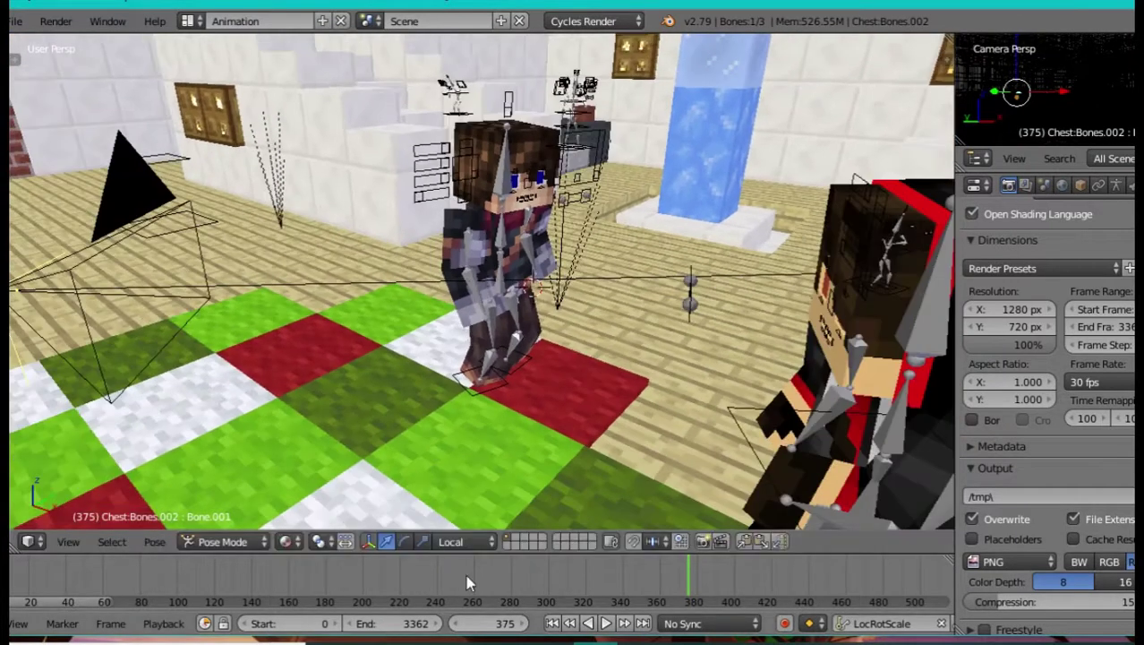
Step: Replay the characters' approach to the carpet from several points, including frames 347 and 227, and stop at frame 299
{"action": "left_click", "coordinate": [637, 574]}
{"action": "key", "text": "alt+a"}
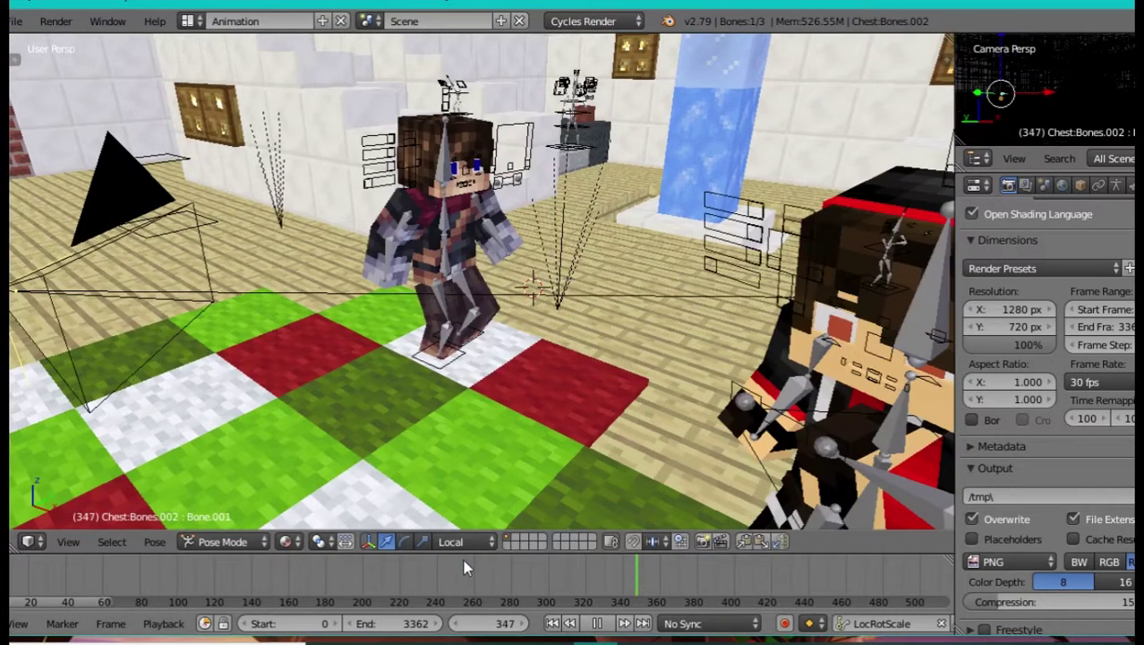
{"action": "left_click", "coordinate": [413, 561]}
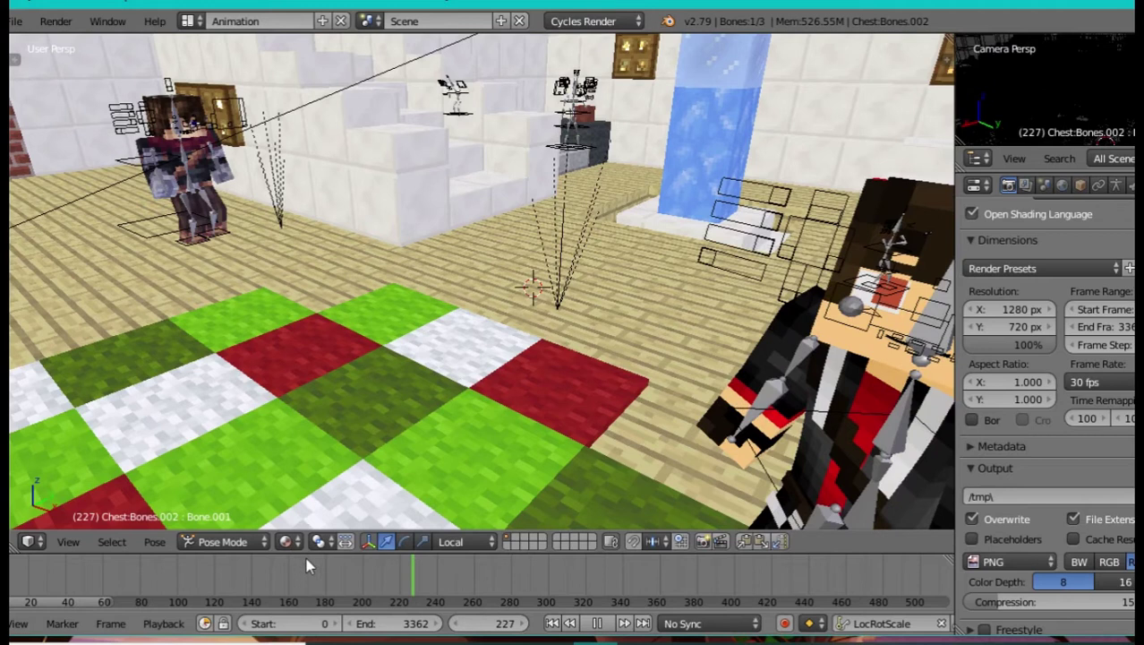
{"action": "left_click", "coordinate": [442, 571]}
{"action": "key", "text": "alt+a"}
{"action": "key", "text": "alt+a"}
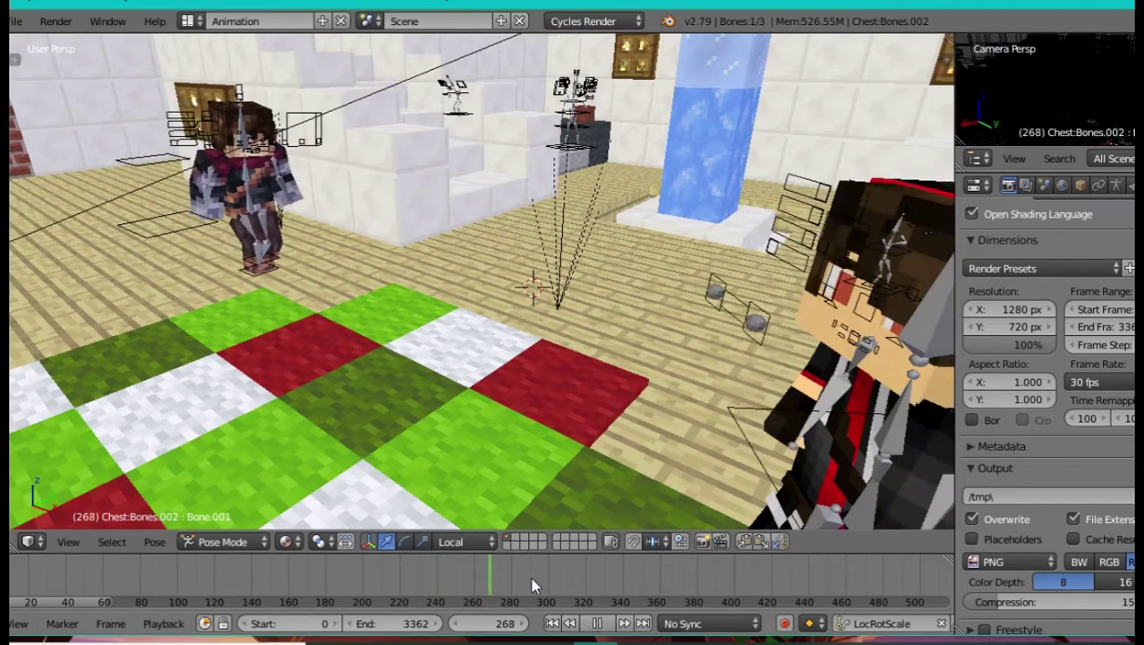
{"action": "key", "text": "alt+a"}
{"action": "left_click", "coordinate": [548, 576]}
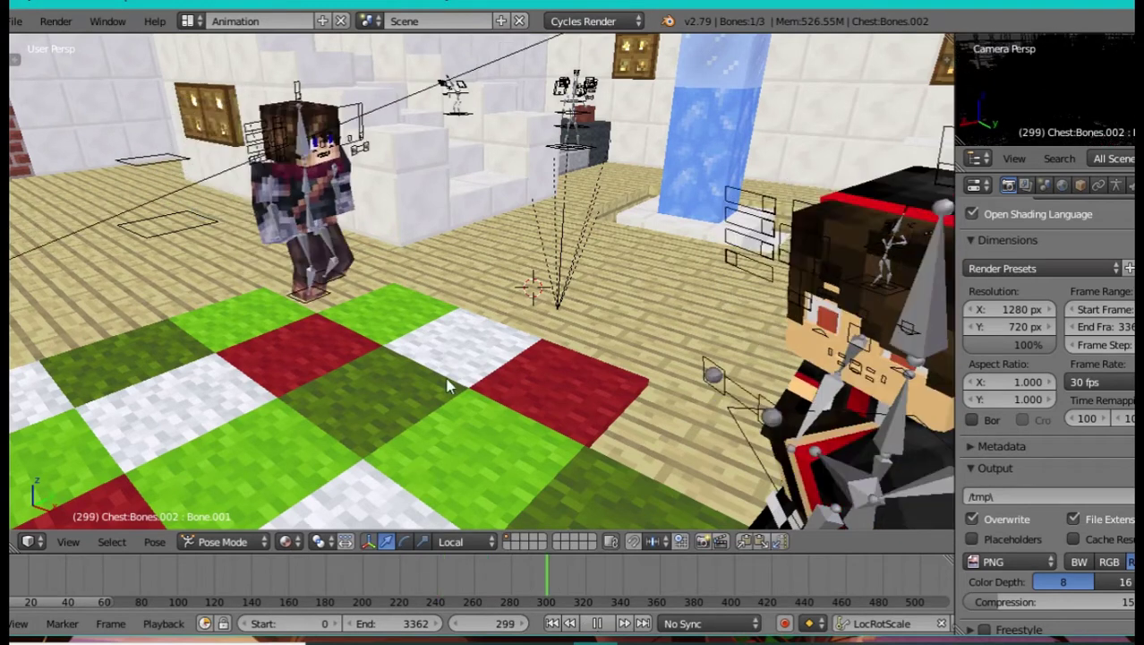
Step: Fly down to the square rig controls on the plank floor beside the staircase wall and select the nearest one
{"action": "key", "text": "shift+f"}
{"action": "key", "text": "w"}
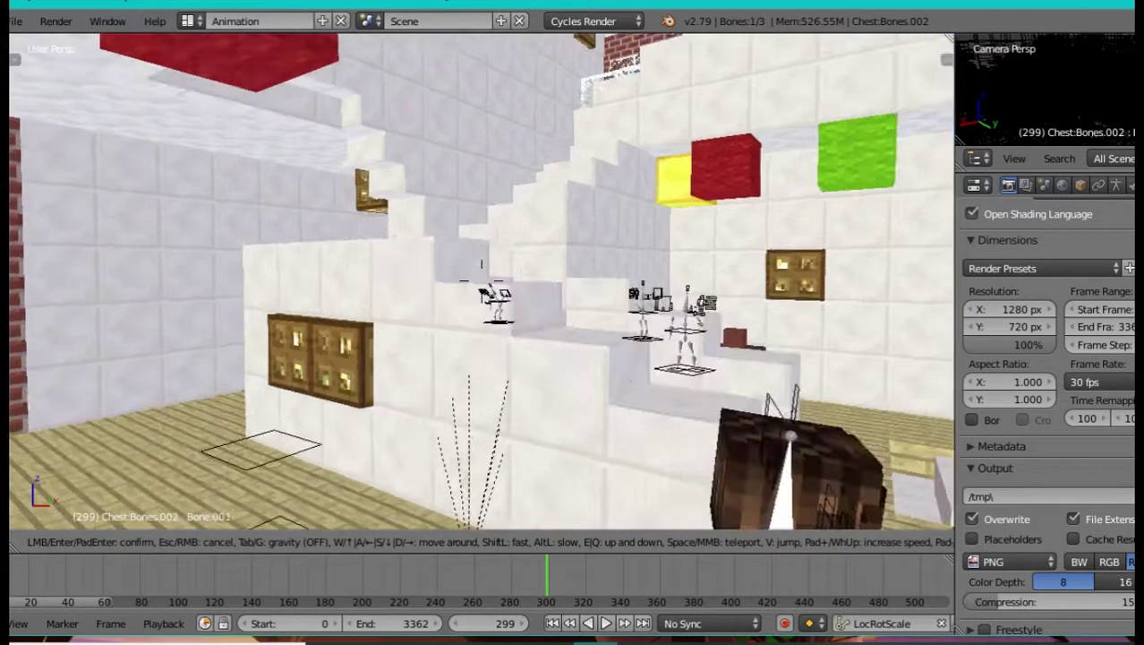
{"action": "key", "text": "w"}
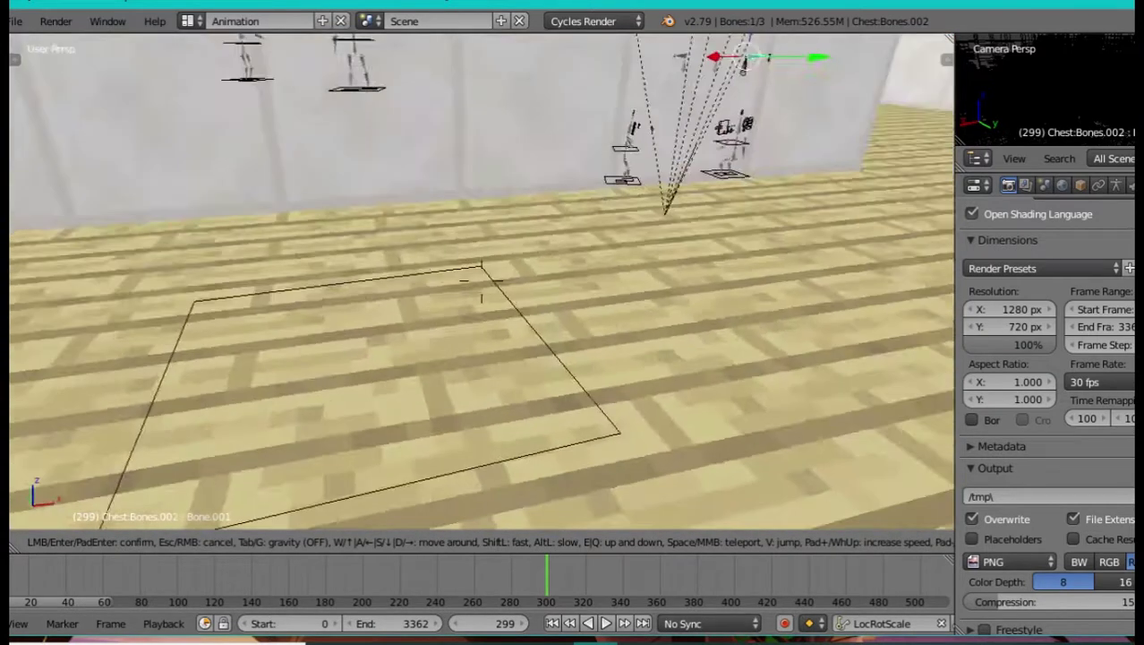
{"action": "key", "text": "s"}
{"action": "left_click", "coordinate": [473, 295]}
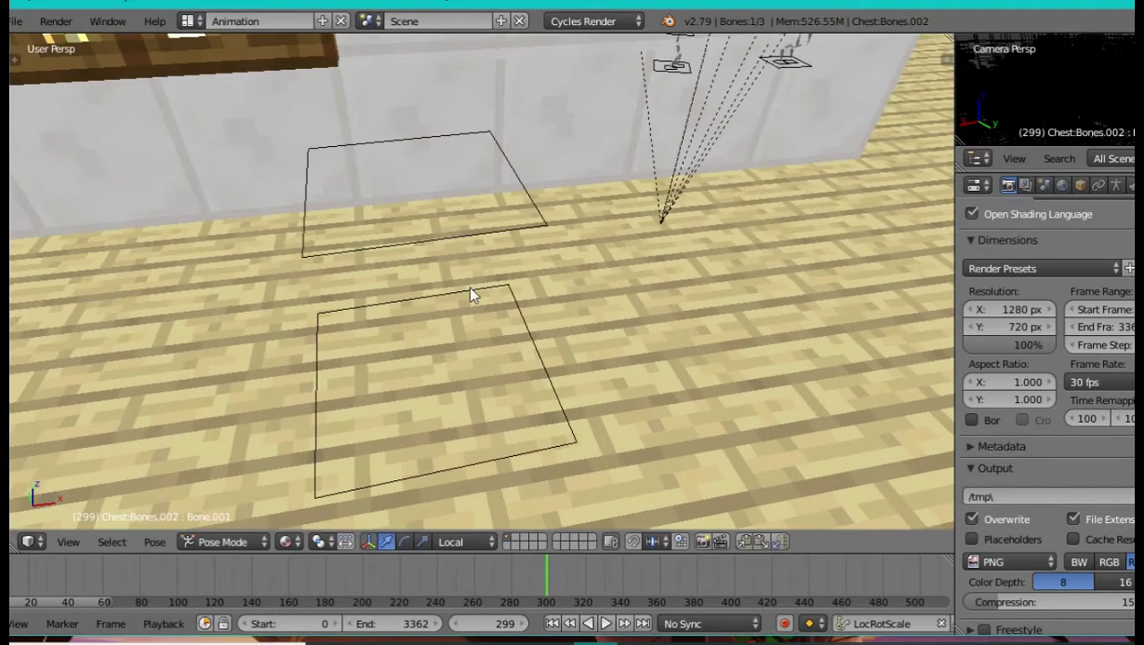
{"action": "right_click", "coordinate": [469, 287]}
Step: Select the oak plank floor and fly back to view the brown-haired character at the carpet's edge
{"action": "key", "text": "shift+f"}
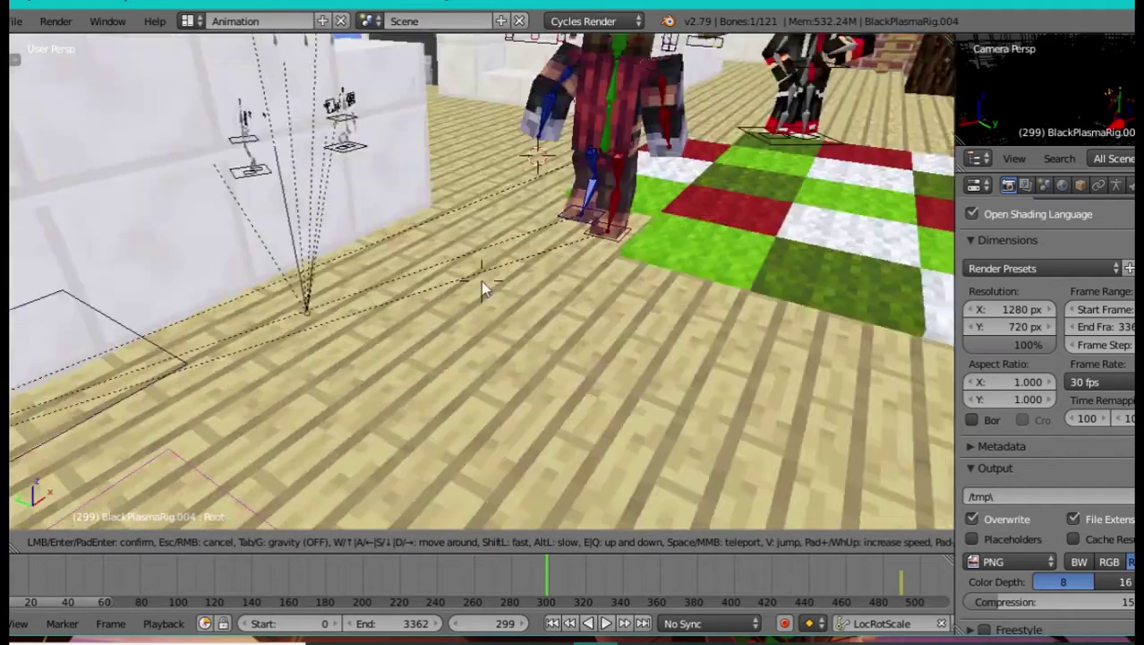
{"action": "right_click", "coordinate": [480, 282]}
{"action": "right_click", "coordinate": [633, 315]}
{"action": "key", "text": "shift+f"}
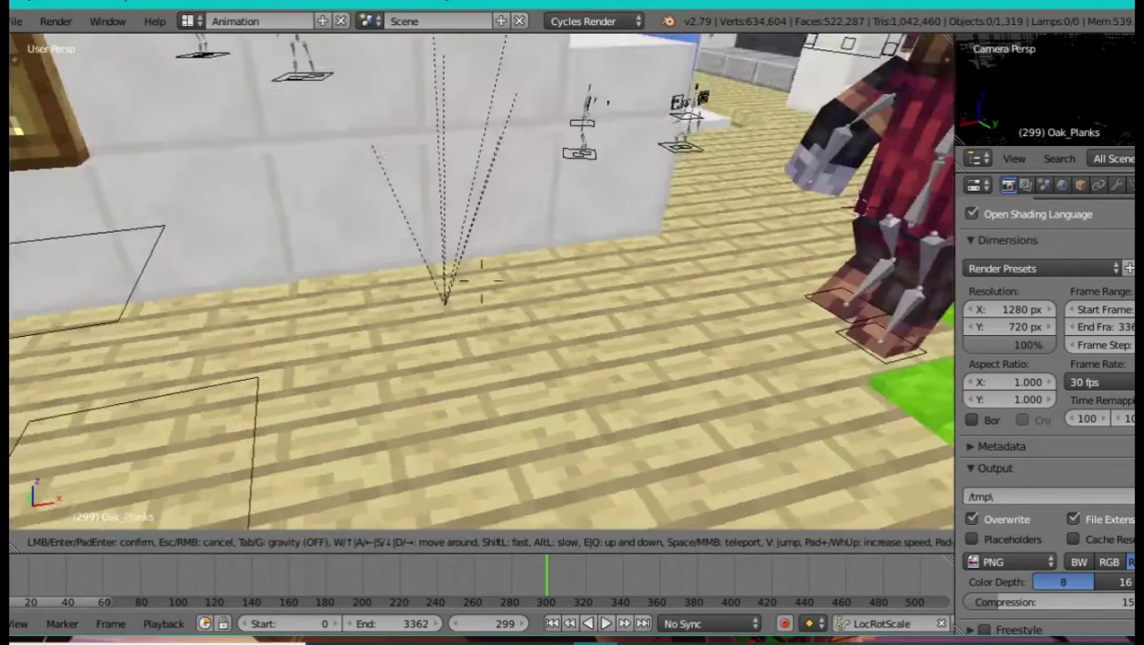
{"action": "key", "text": "d"}
{"action": "key", "text": "s"}
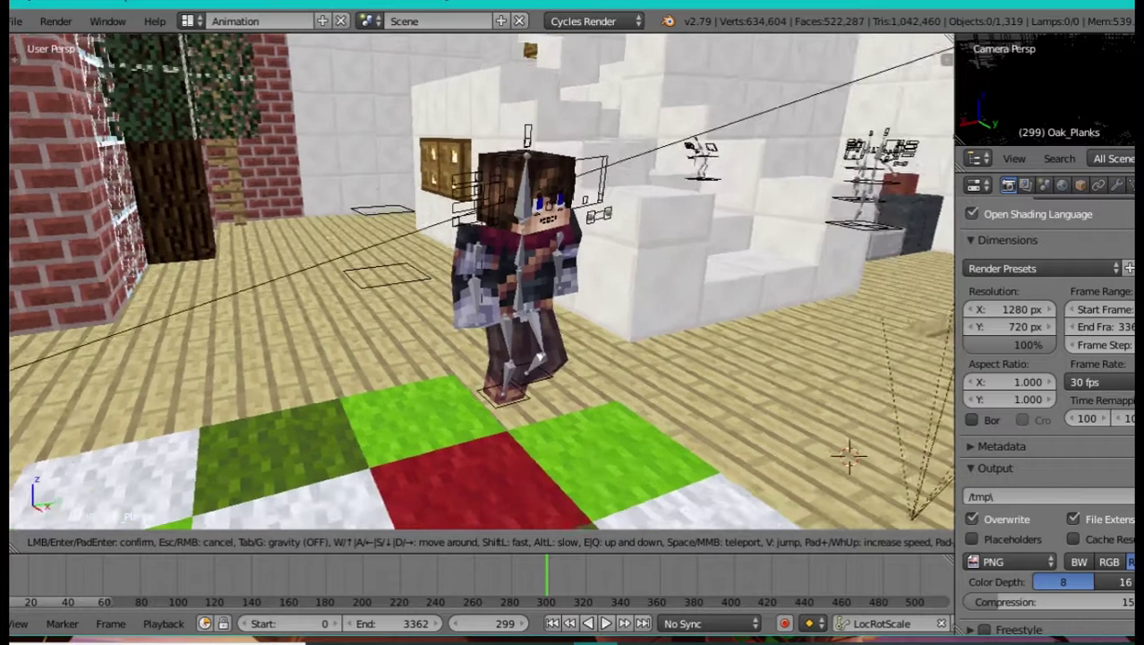
{"action": "left_click", "coordinate": [482, 286]}
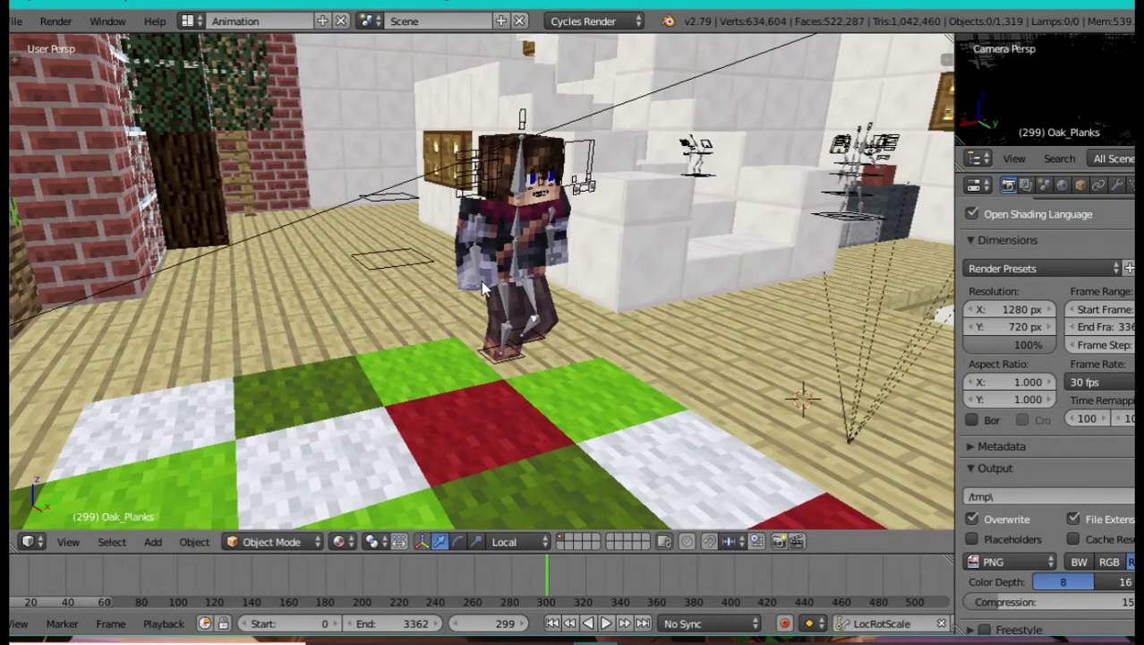
Step: Fly around the brown-haired character to a close front view with the wooden entrance door behind the carpet
{"action": "key", "text": "shift+f"}
{"action": "key", "text": "w"}
{"action": "key", "text": "a"}
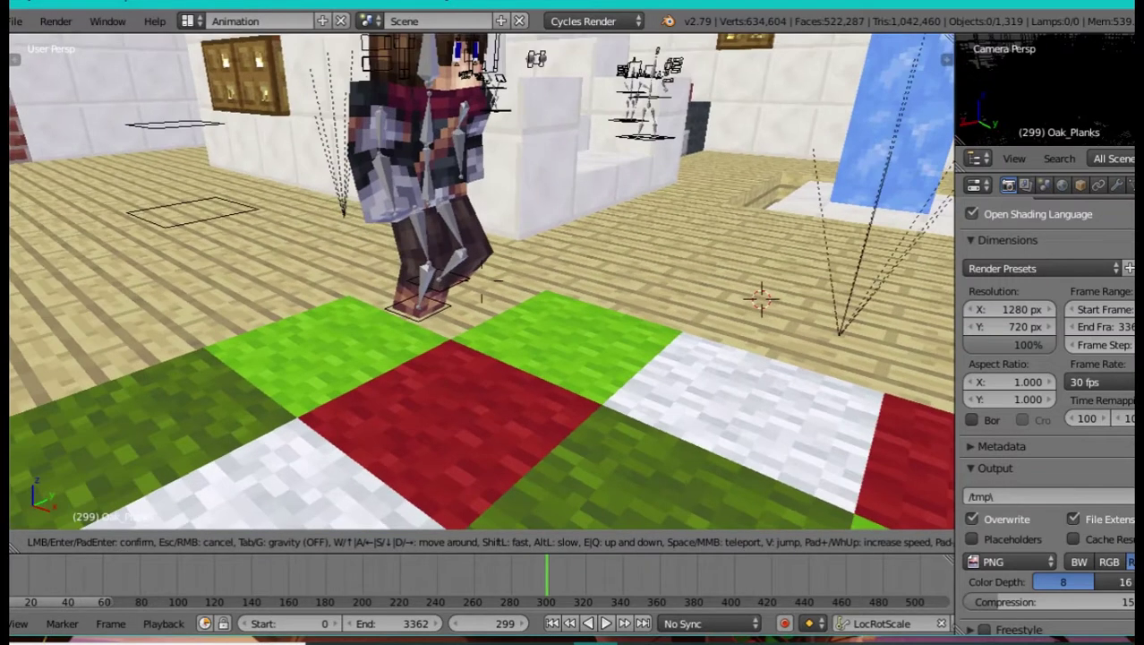
{"action": "key", "text": "s"}
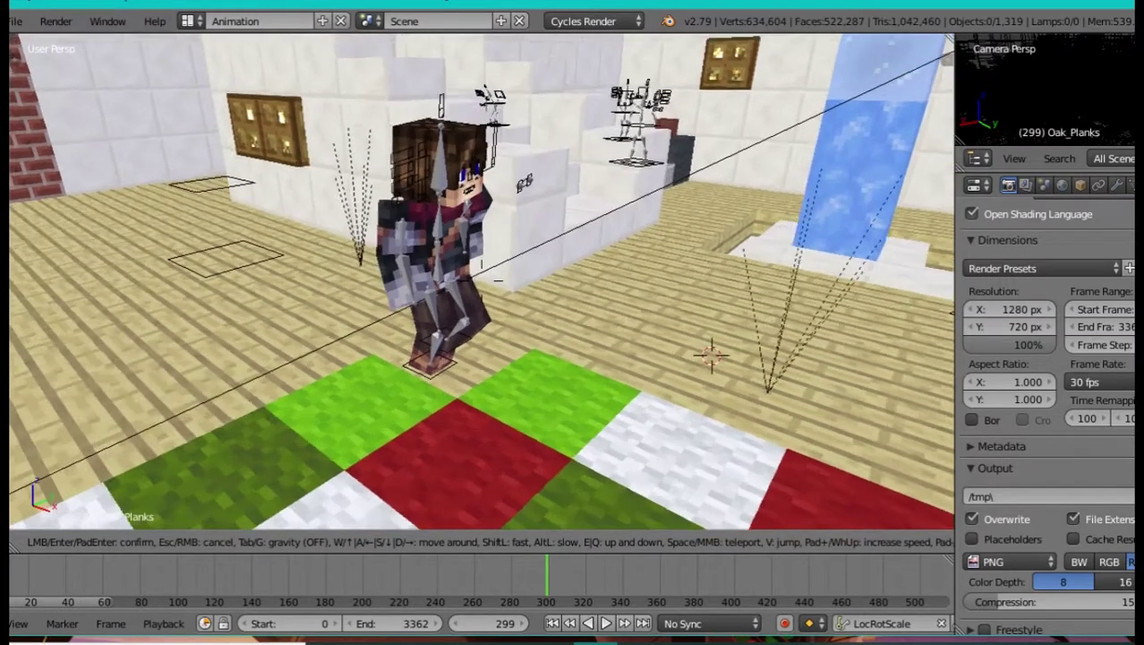
{"action": "key", "text": "w"}
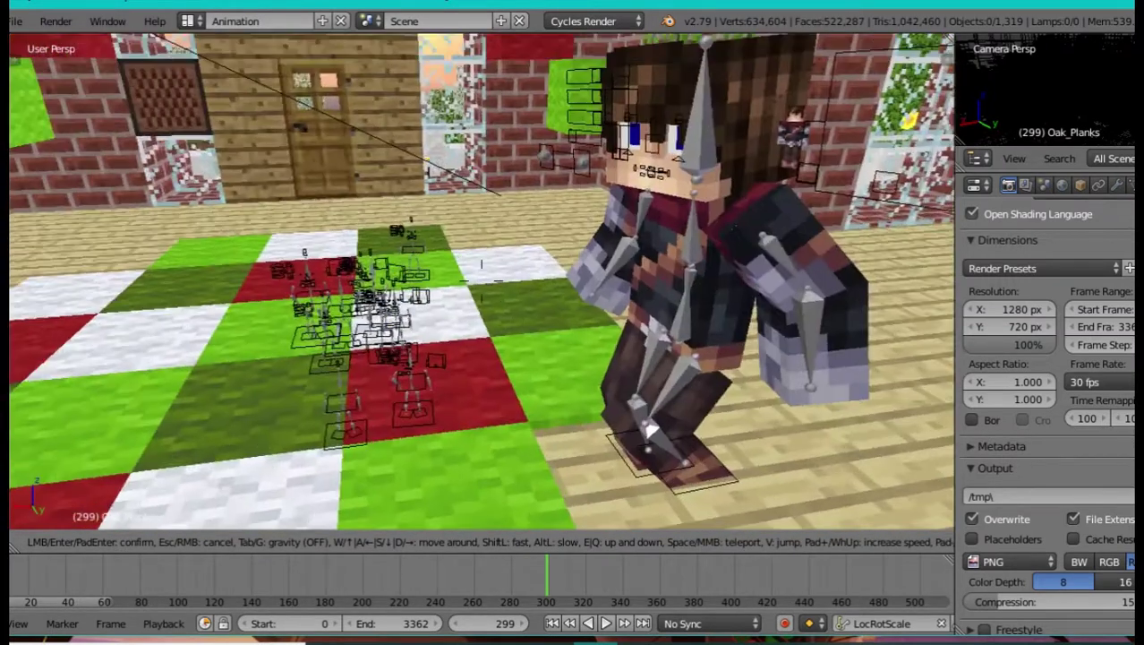
{"action": "left_click", "coordinate": [721, 240]}
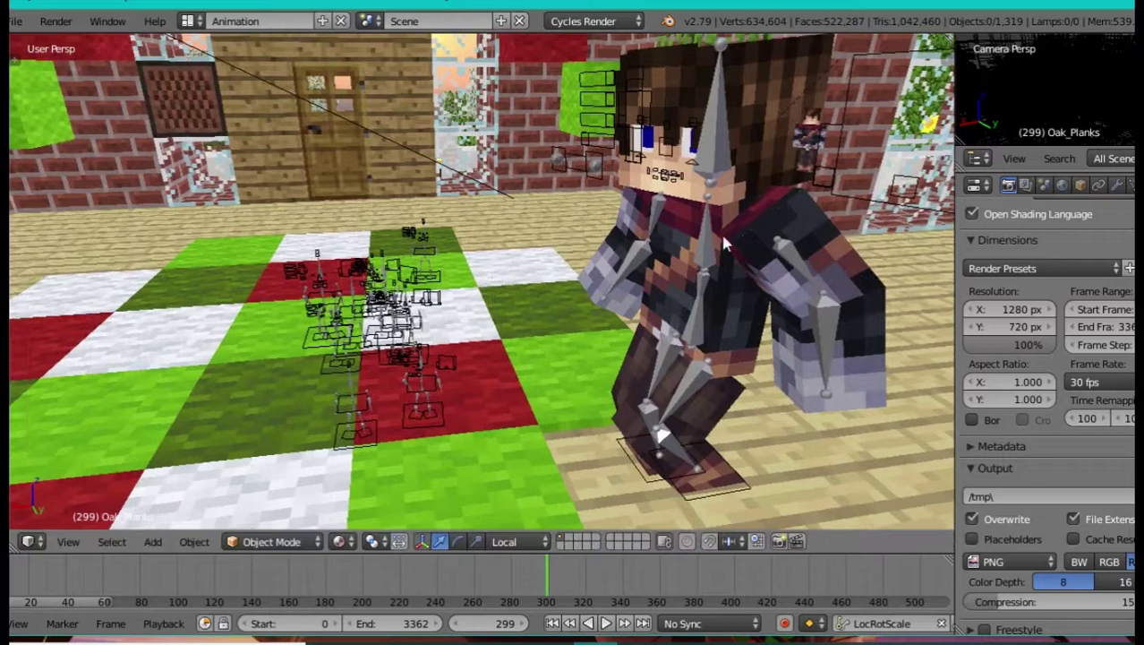
Step: Pull back and circle the carpet until both characters are in view with the blue ice column behind them
{"action": "key", "text": "shift+f"}
{"action": "key", "text": "s"}
{"action": "key", "text": "a"}
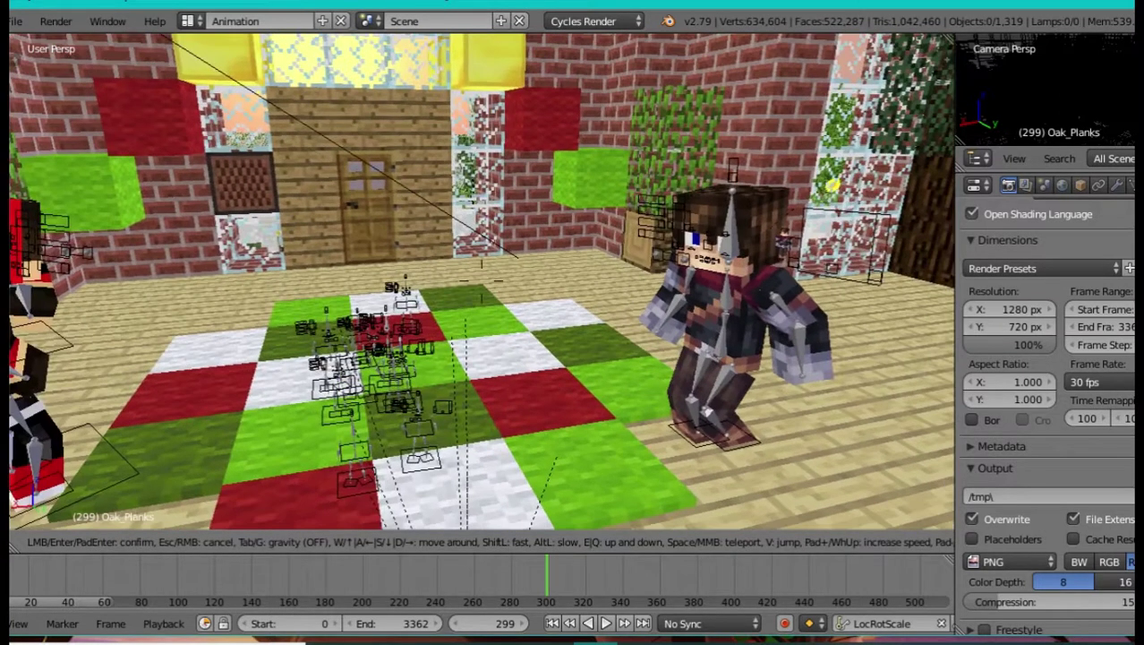
{"action": "key", "text": "w"}
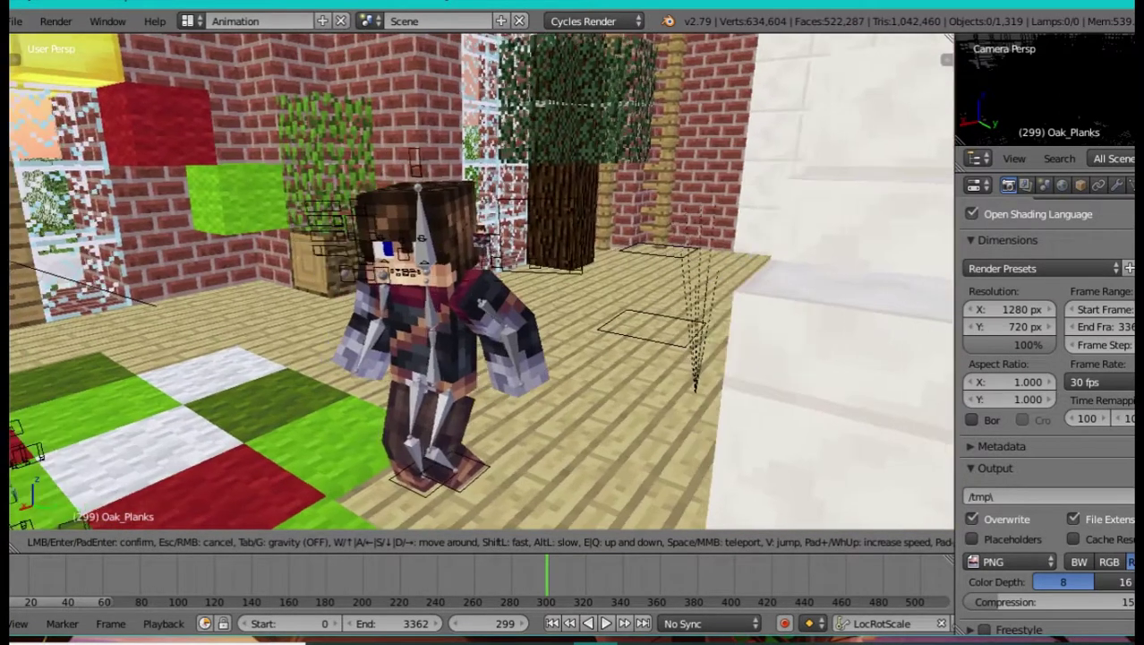
{"action": "key", "text": "a"}
{"action": "key", "text": "s"}
{"action": "key", "text": "Return"}
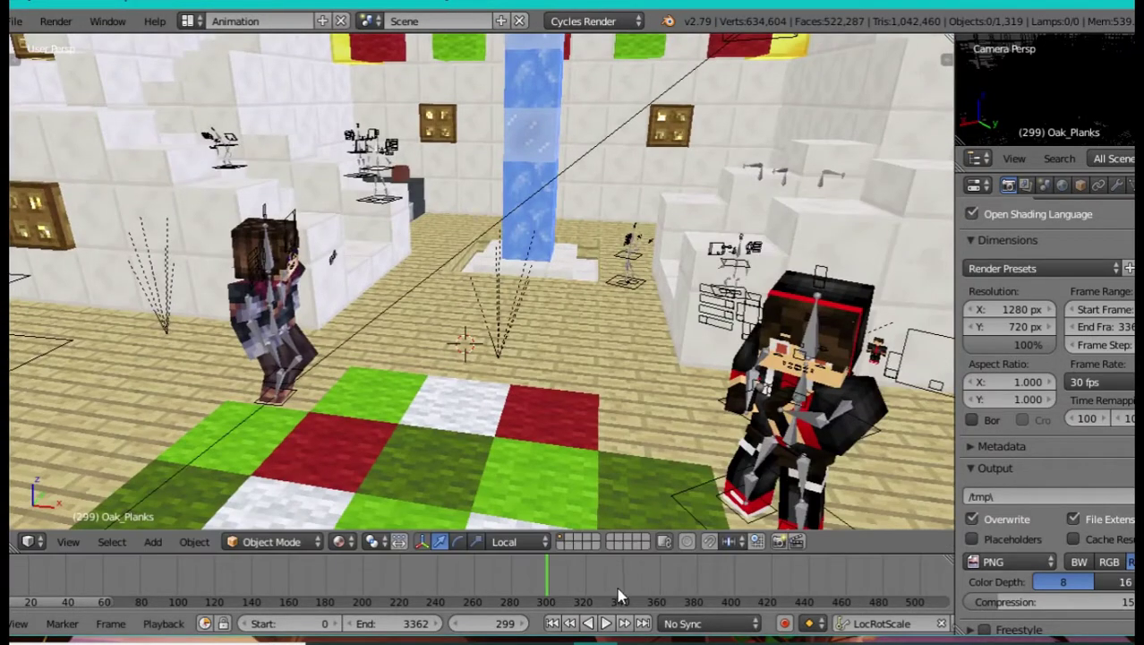
Step: Play the animation of both characters and step back to frame 410
{"action": "key", "text": "alt+a"}
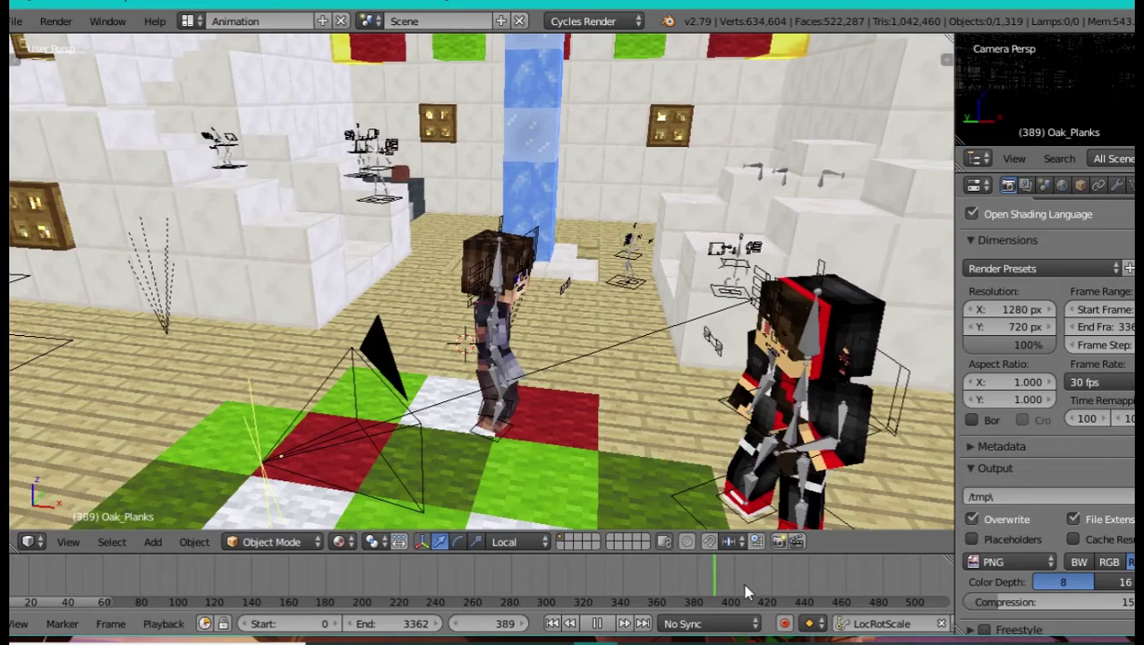
{"action": "key", "text": "alt+a"}
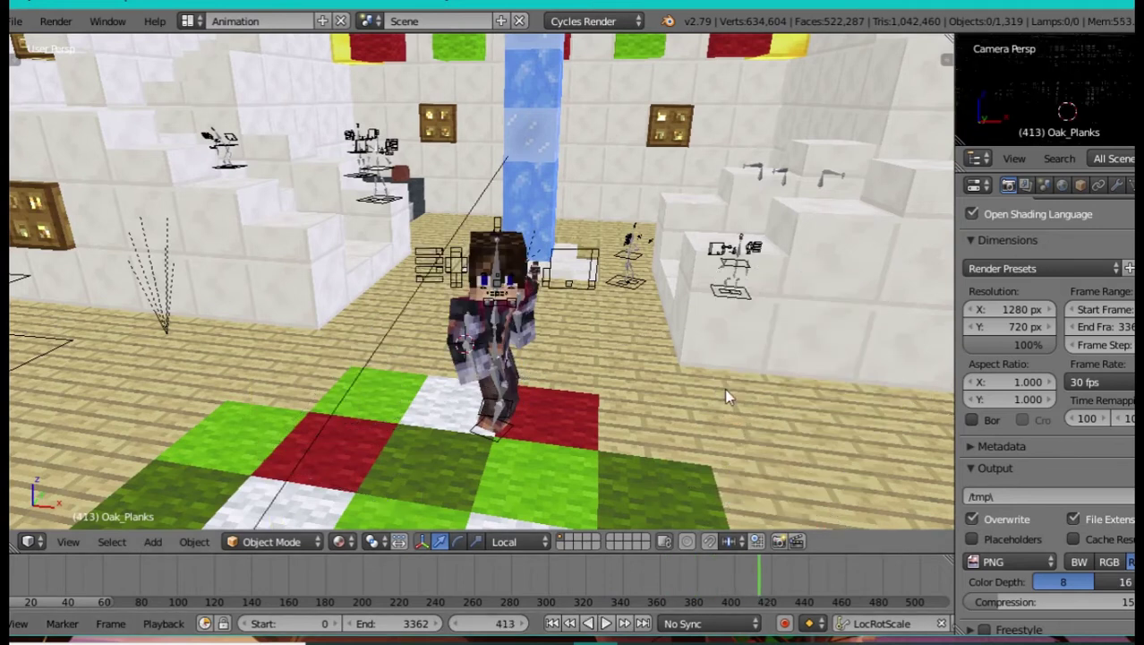
{"action": "key", "text": "Left"}
{"action": "key", "text": "Left"}
{"action": "key", "text": "Left"}
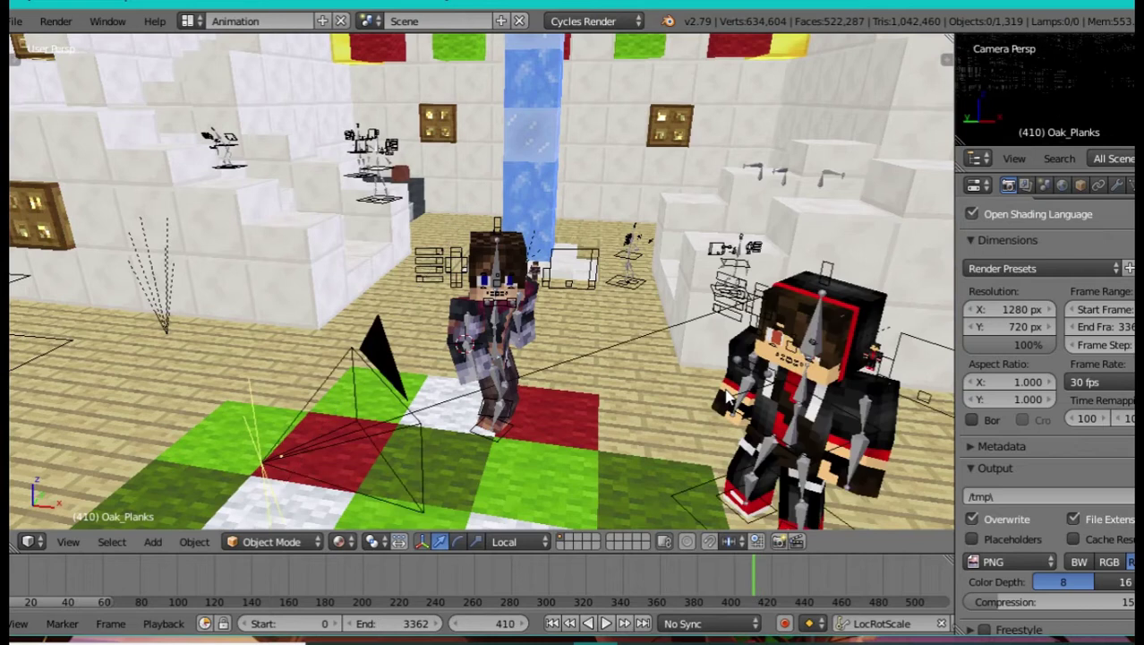
Step: Fly past the scene camera and entrance door, circling the carpet to view both characters from behind the black-and-red one
{"action": "key", "text": "shift+f"}
{"action": "key", "text": "w"}
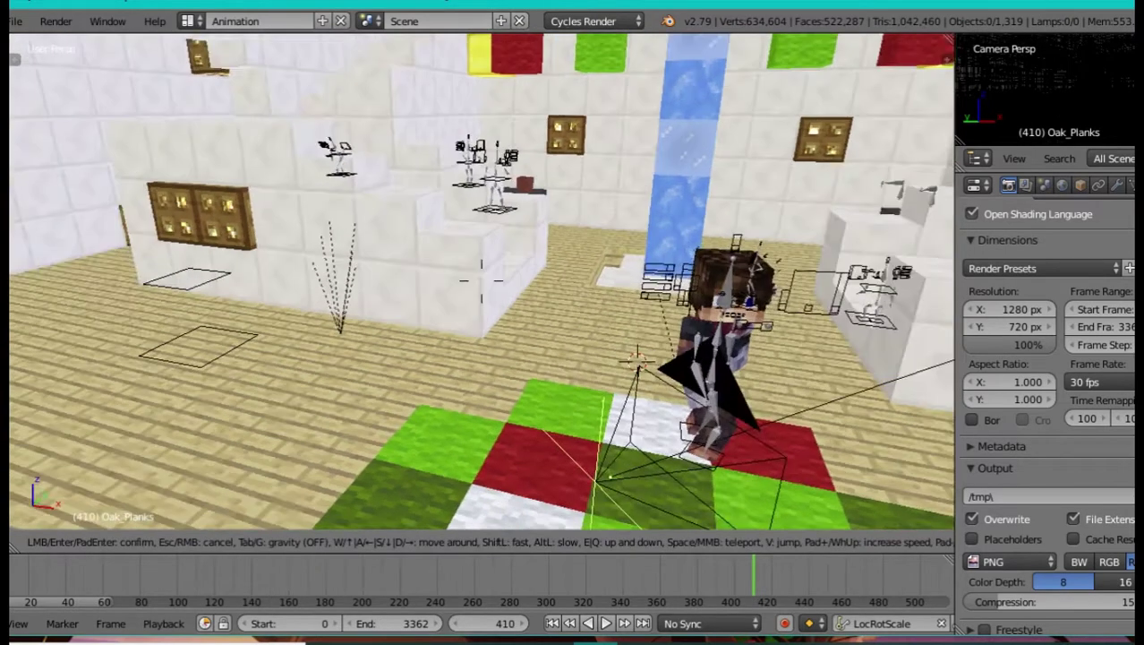
{"action": "key", "text": "d"}
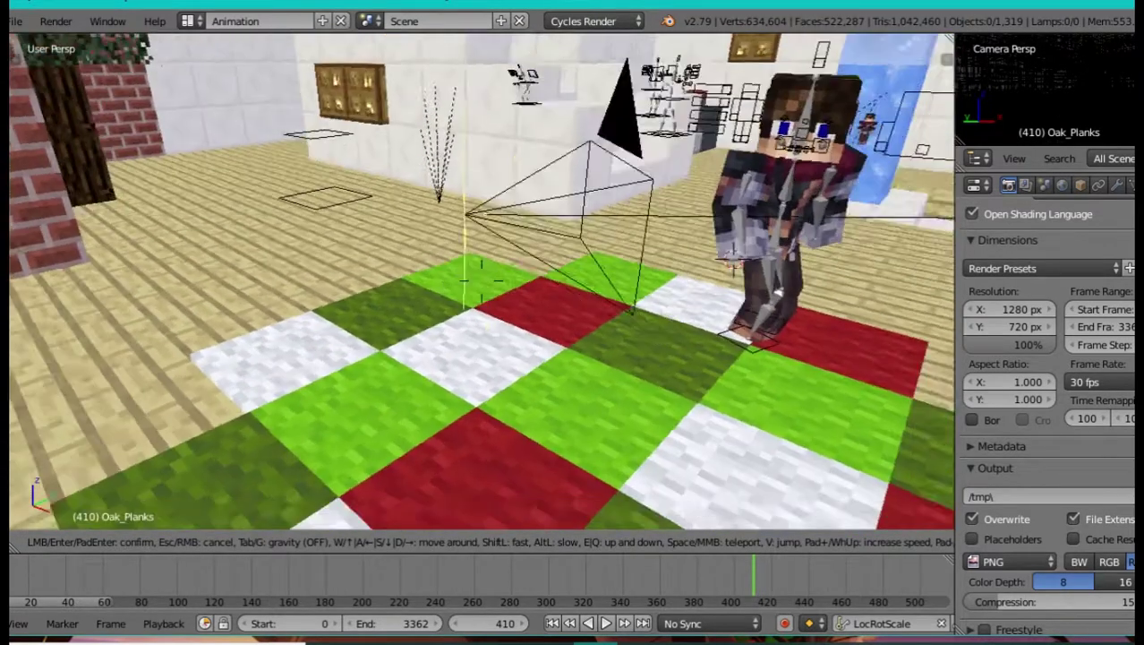
{"action": "key", "text": "d"}
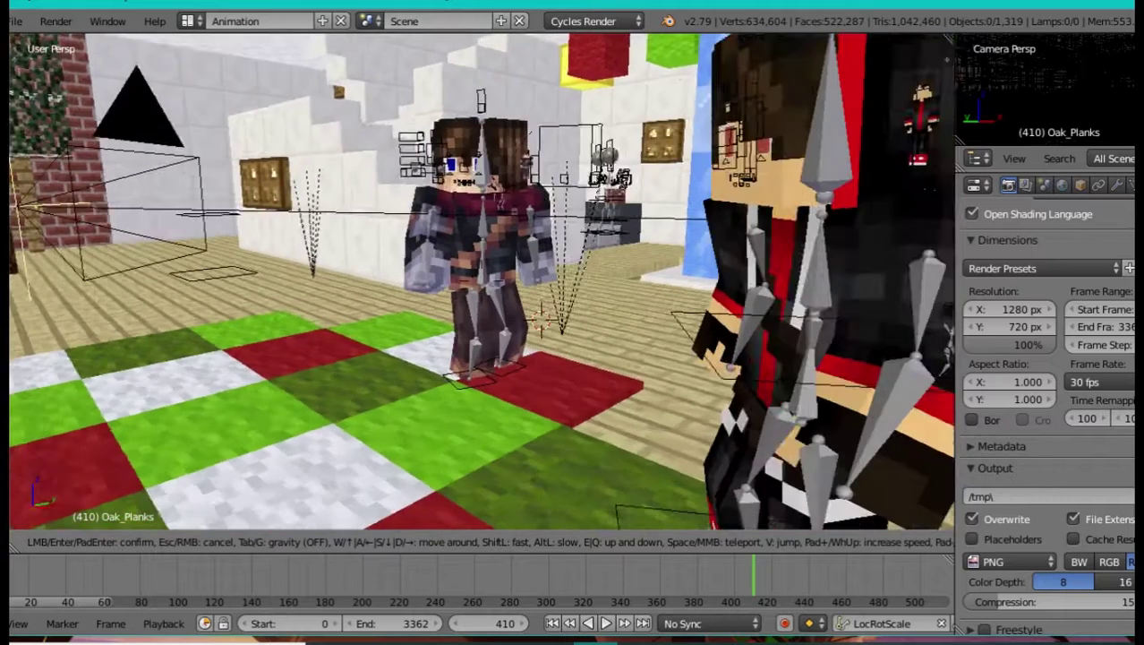
{"action": "key", "text": "s"}
{"action": "key", "text": "e"}
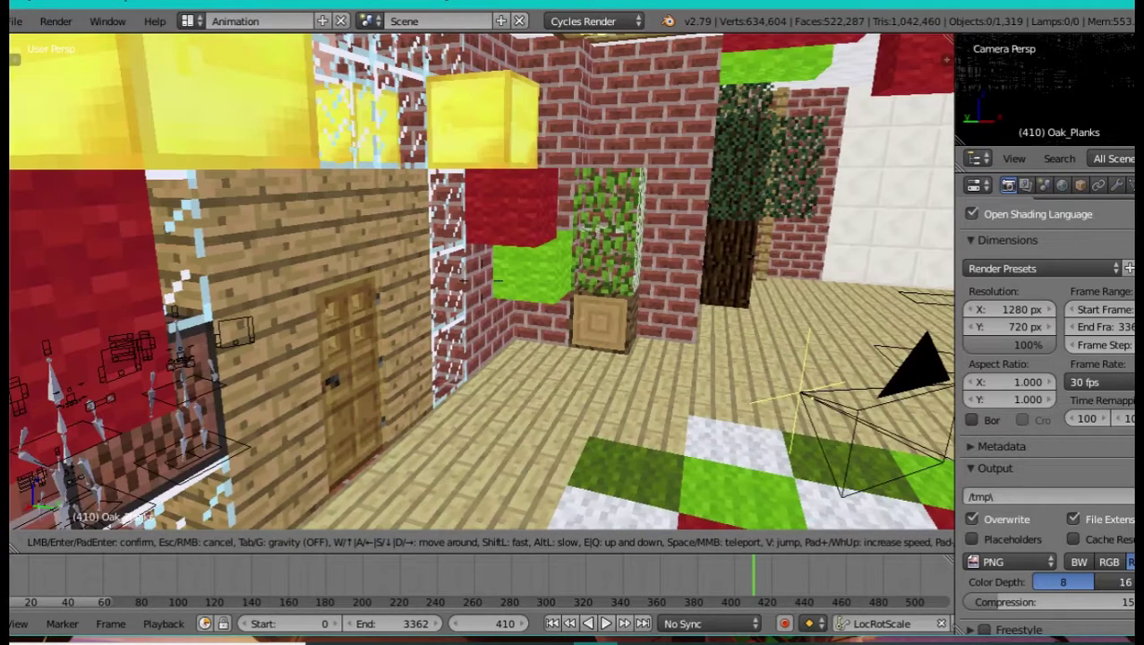
{"action": "mouse_move", "coordinate": [483, 277]}
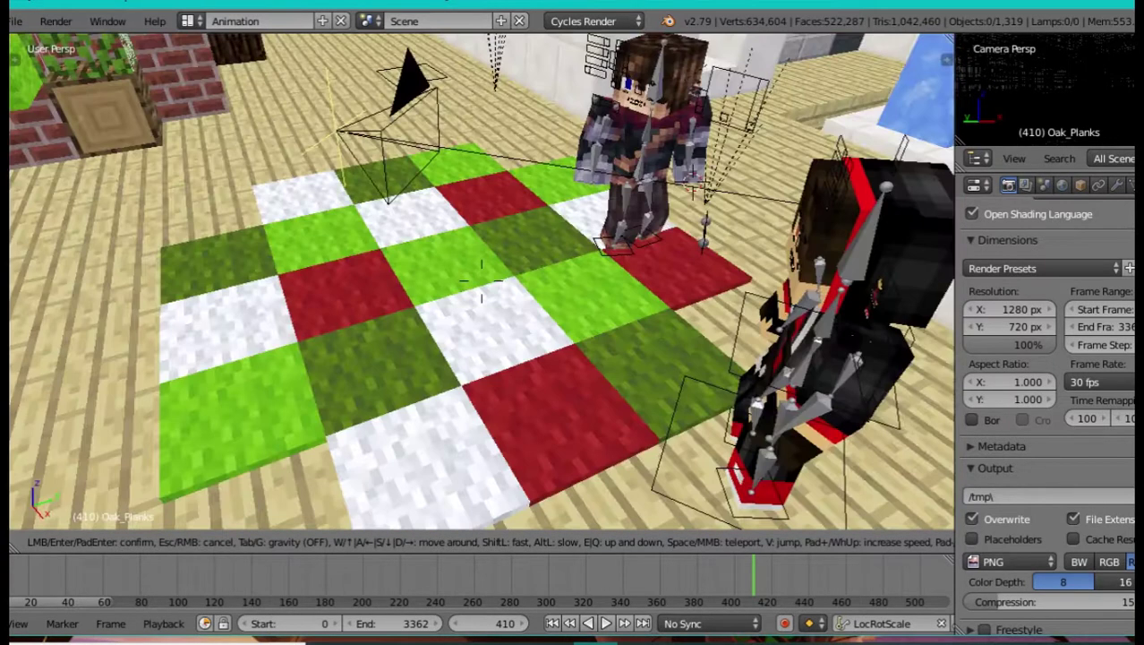
{"action": "key", "text": "d"}
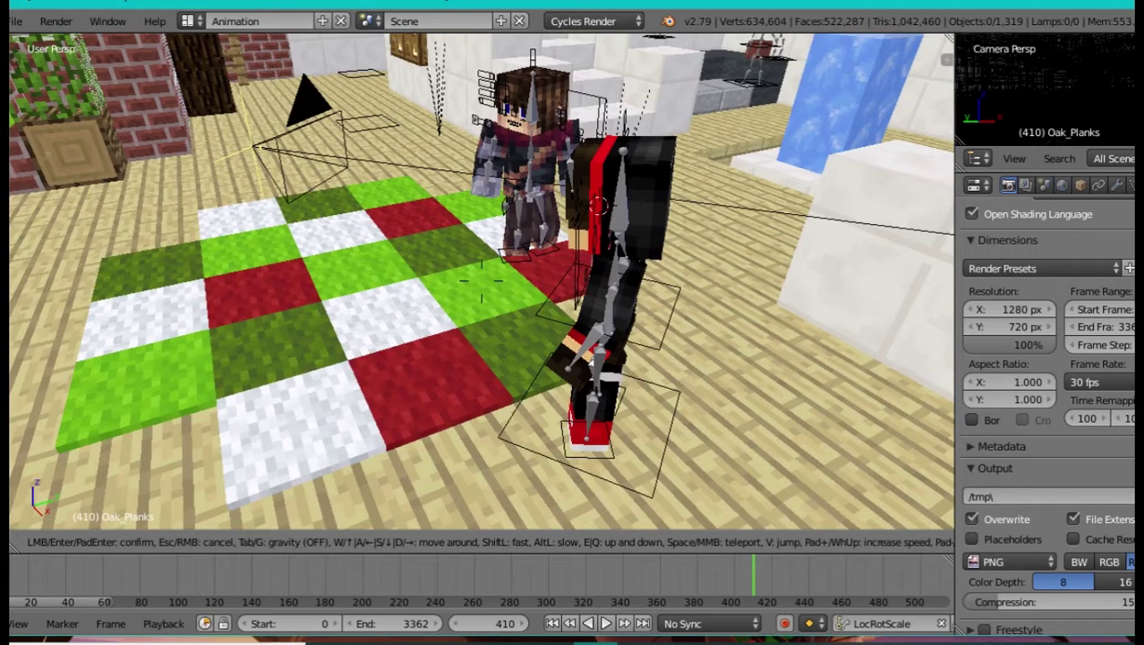
{"action": "key", "text": "w"}
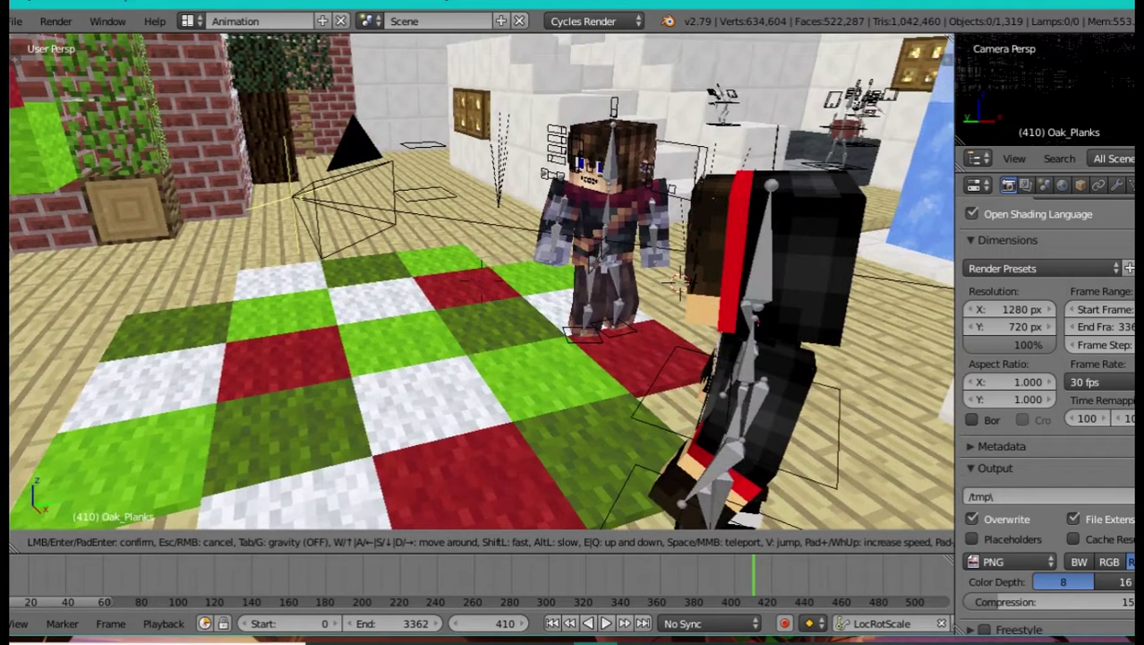
Step: Fly outside to the white-haired and green-clad characters on the stone path beside the brick steps
{"action": "key", "text": "w"}
{"action": "key", "text": "w"}
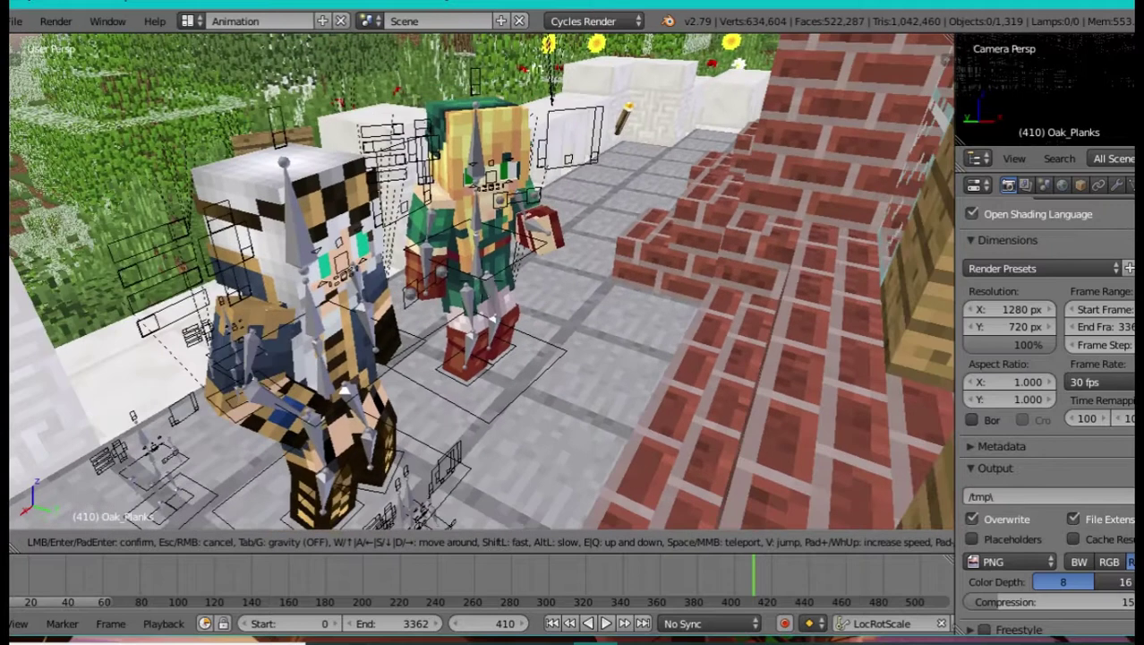
{"action": "left_click", "coordinate": [483, 288]}
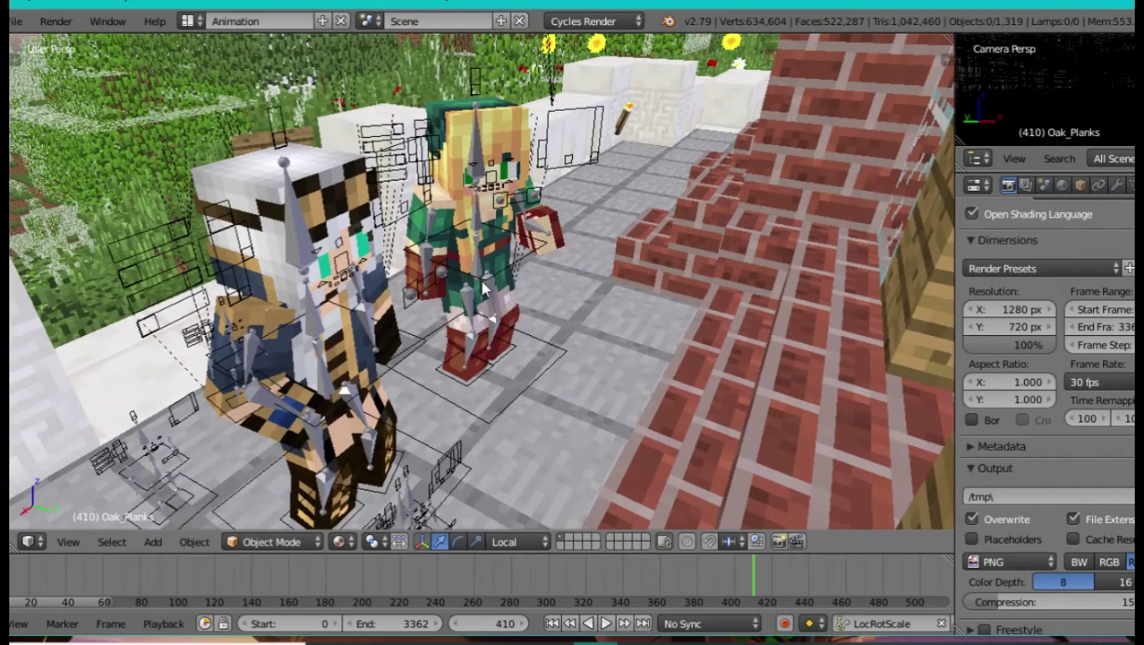
Step: Step back through the frames, play the animation in reverse, and stop at frame 320 while viewing the stone path
{"action": "key", "text": "Left"}
{"action": "key", "text": "Left"}
{"action": "key", "text": "Left"}
{"action": "key", "text": "Left"}
{"action": "key", "text": "Left"}
{"action": "key", "text": "Left"}
{"action": "key", "text": "Left"}
{"action": "key", "text": "Left"}
{"action": "key", "text": "Left"}
{"action": "key", "text": "Left"}
{"action": "key", "text": "shift+alt+a"}
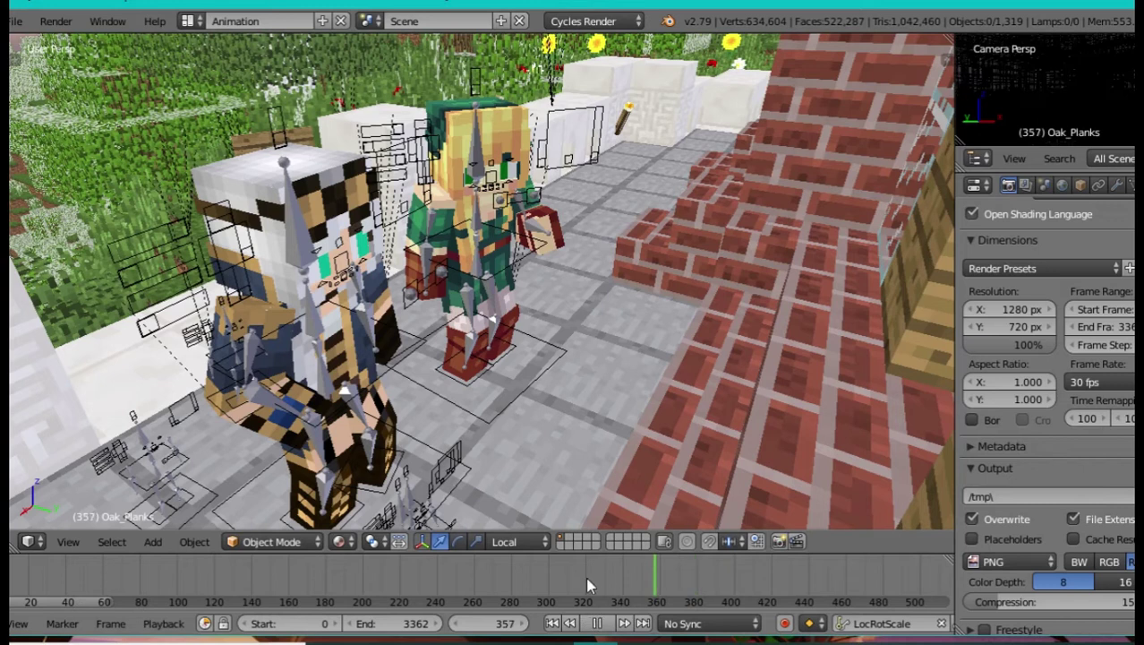
{"action": "left_click", "coordinate": [585, 578]}
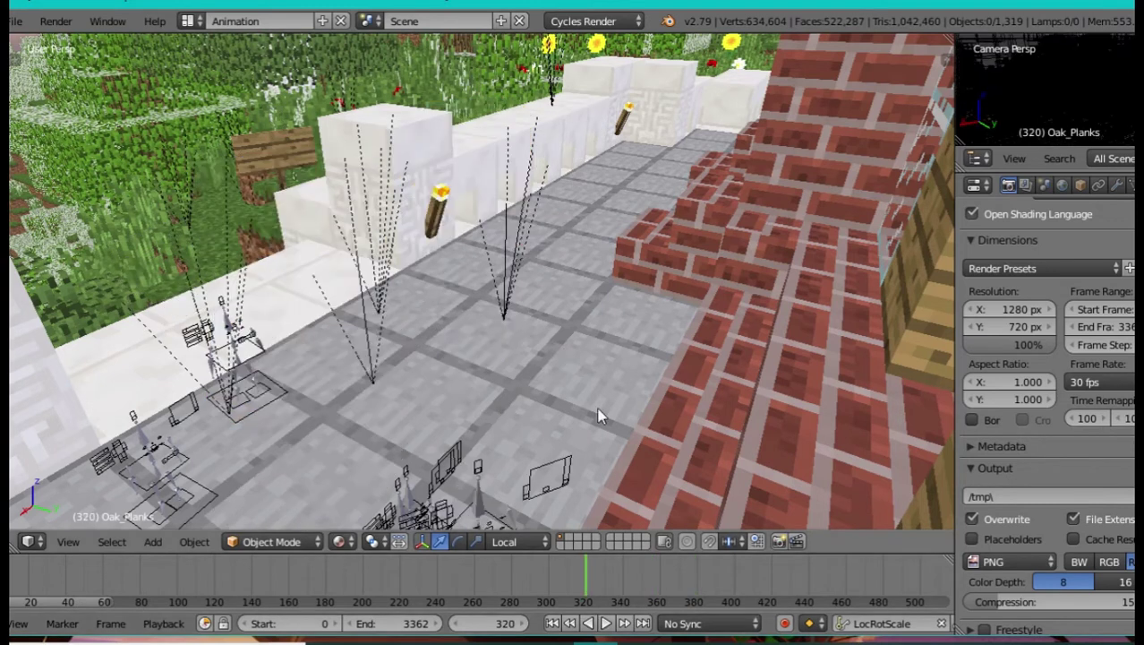
Step: Fly beneath the stone path to inspect the characters hidden underground, and return above the path beside the brick steps
{"action": "key", "text": "shift+f"}
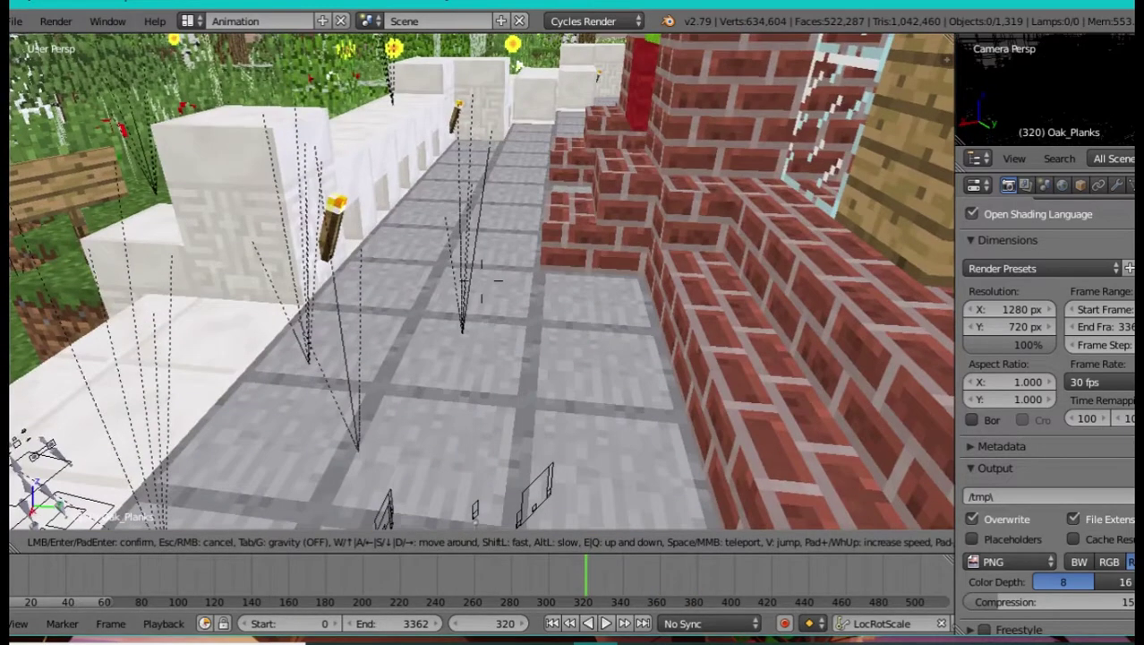
{"action": "key", "text": "w"}
{"action": "key", "text": "w"}
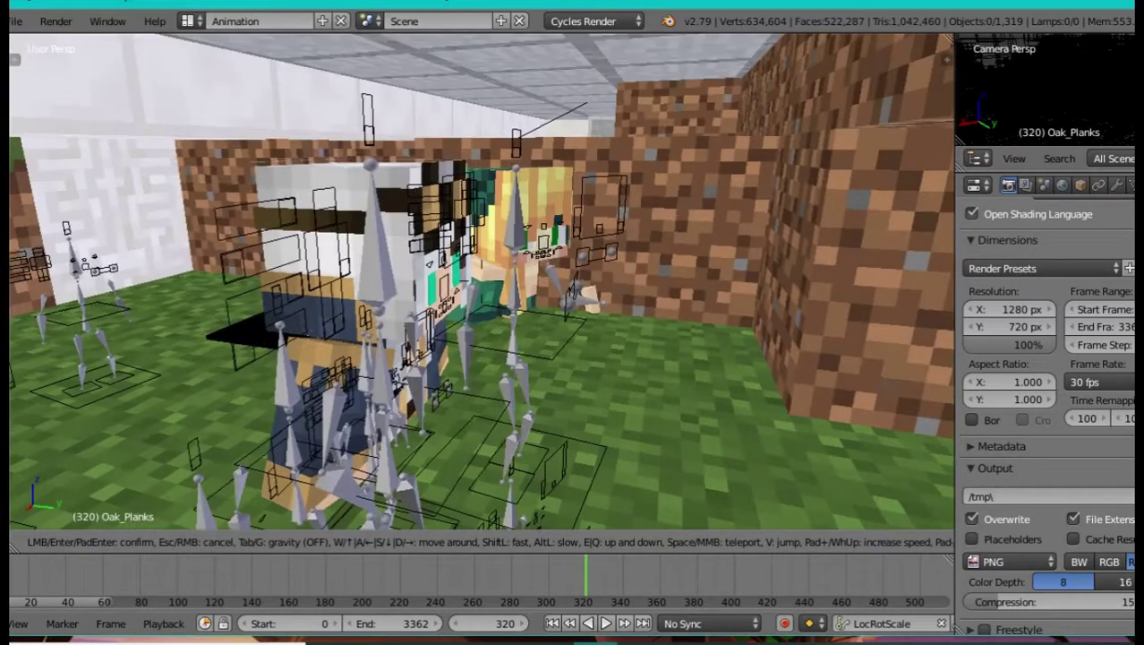
{"action": "key", "text": "s"}
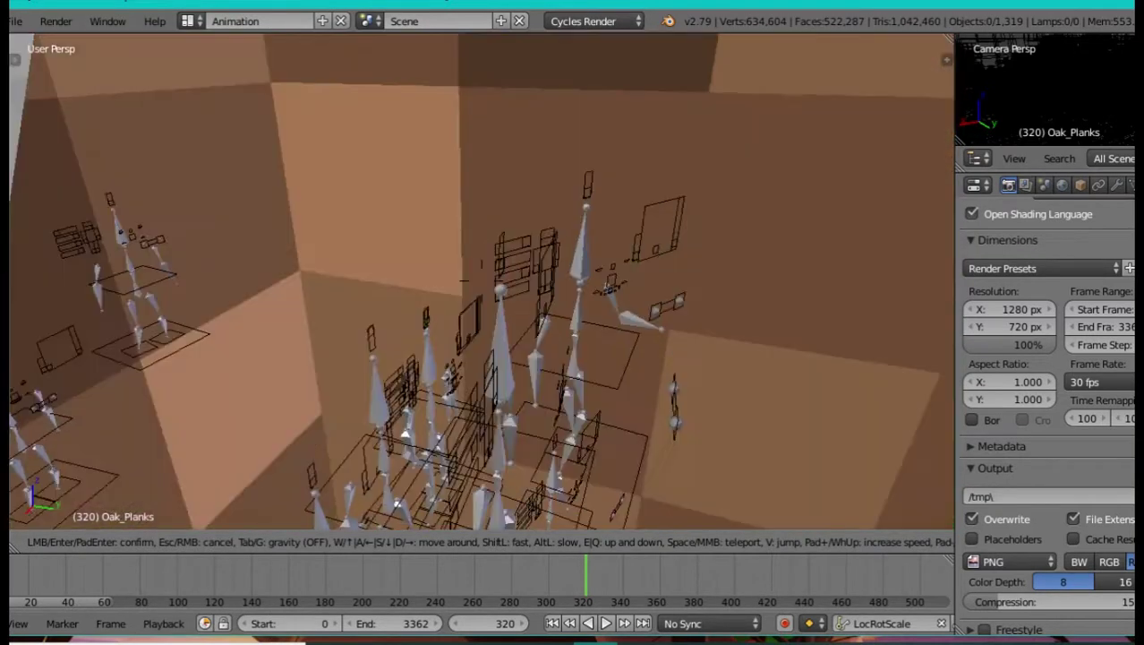
{"action": "key", "text": "s"}
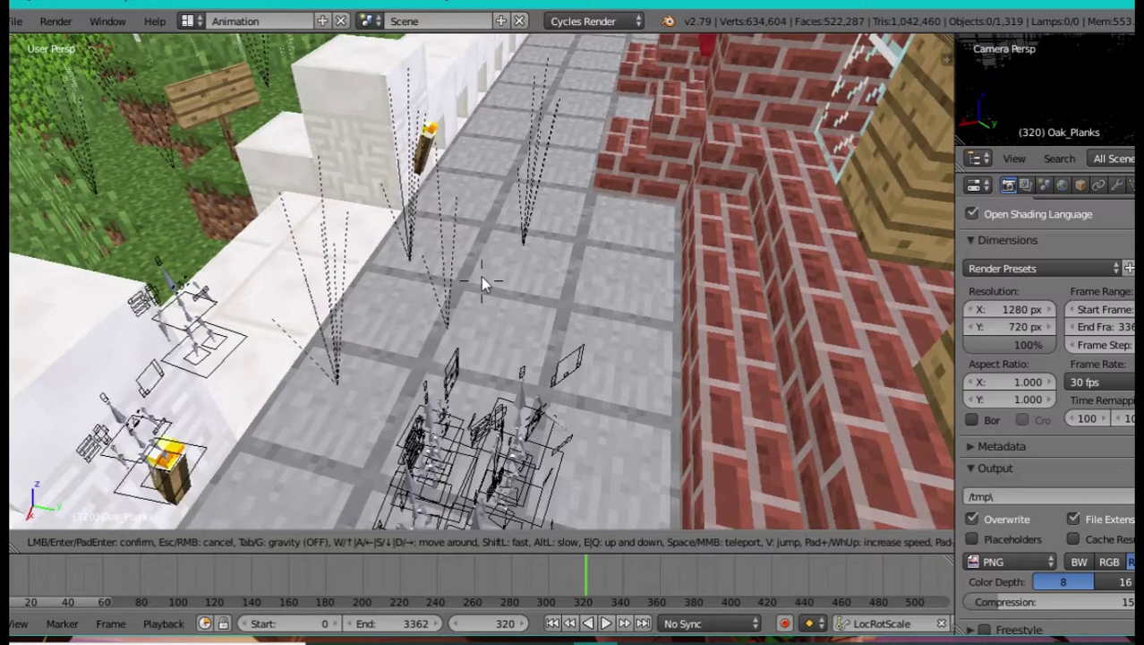
{"action": "left_click", "coordinate": [482, 278]}
Step: Step forward to frame 325 and compare it with frame 324 while viewing the characters' place on the stone path
{"action": "key", "text": "Right"}
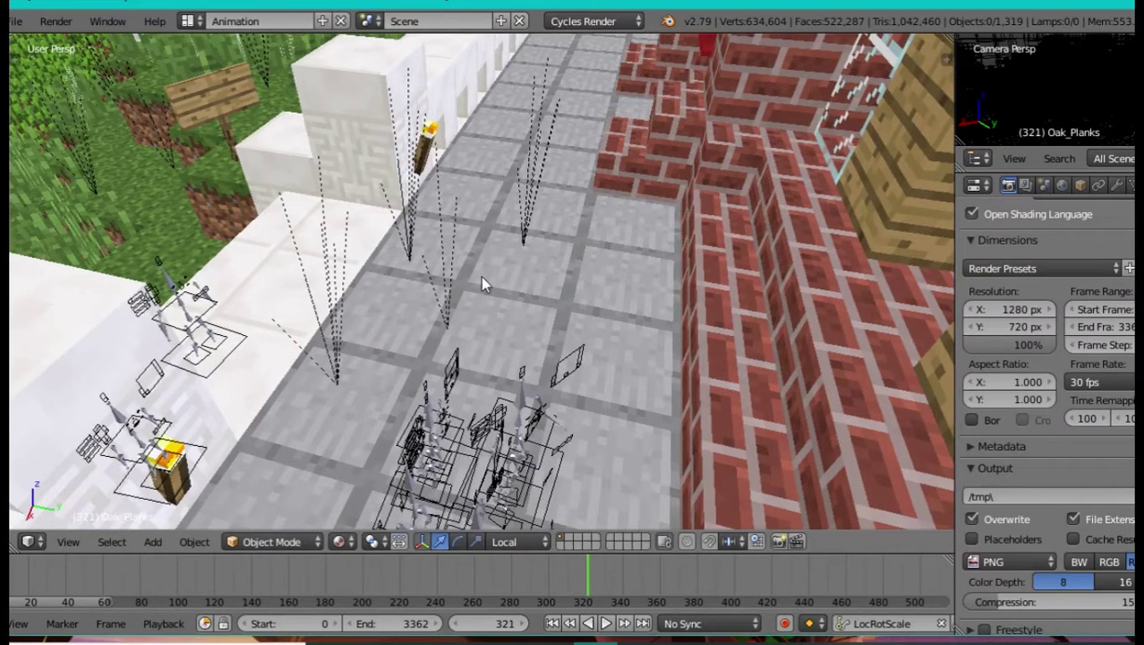
{"action": "key", "text": "Right"}
{"action": "key", "text": "Right"}
{"action": "key", "text": "Right"}
{"action": "key", "text": "Right"}
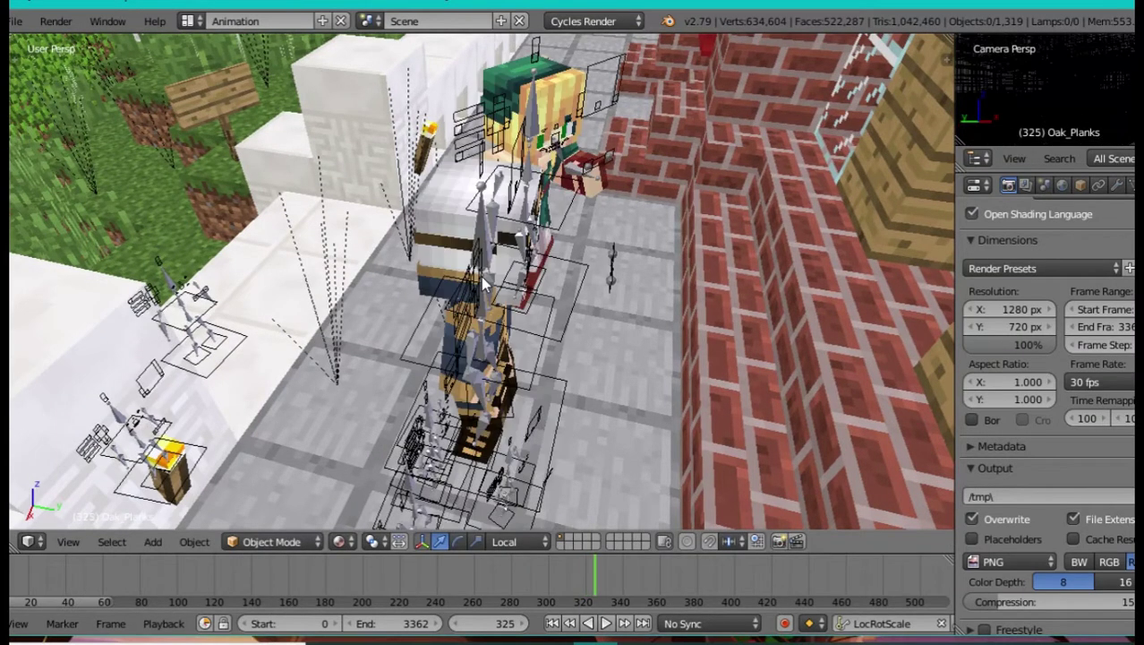
{"action": "key", "text": "Left"}
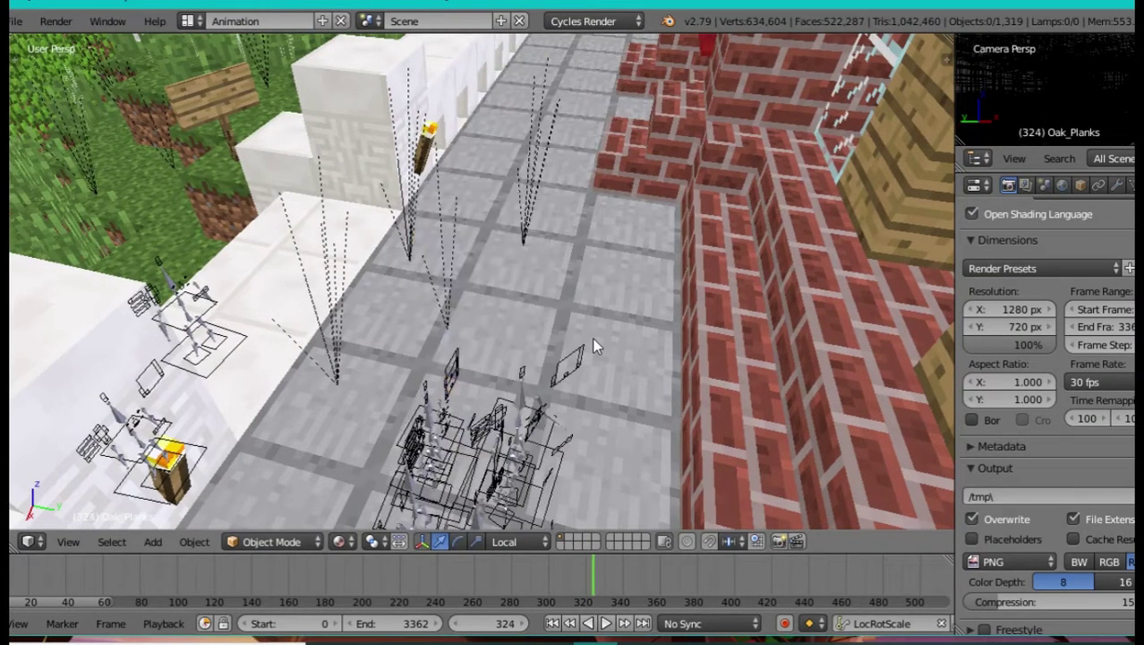
{"action": "key", "text": "Right"}
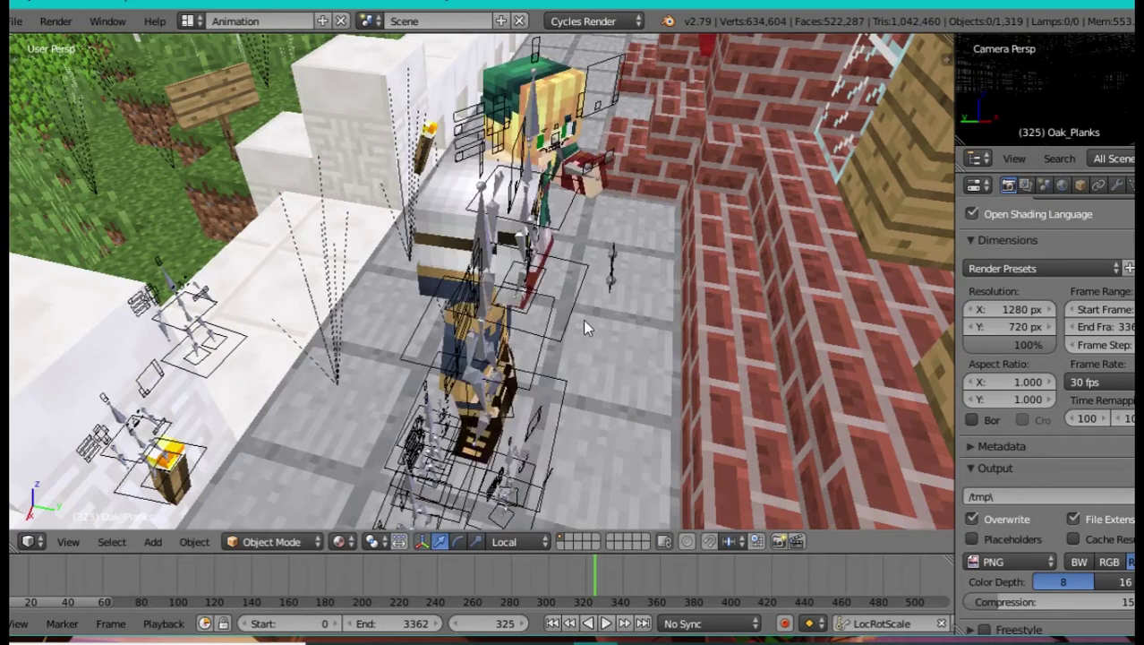
Step: Fly inside the mansion to view the black-and-red character and the brown-haired character around the carpet
{"action": "key", "text": "shift+f"}
{"action": "key", "text": "w"}
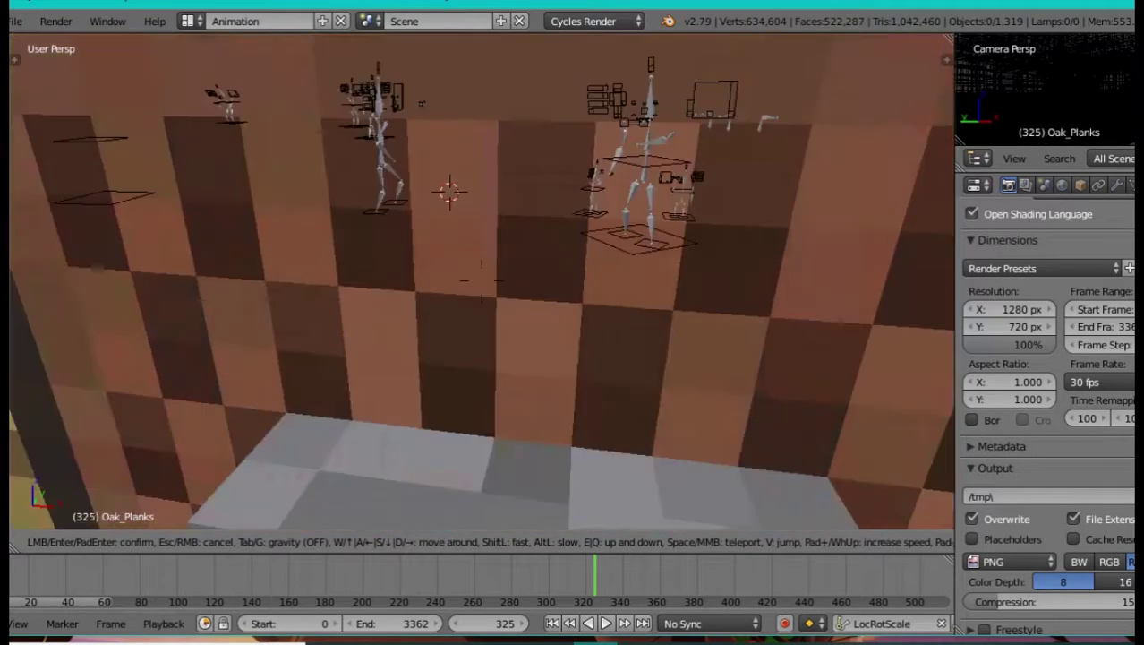
{"action": "key", "text": "w"}
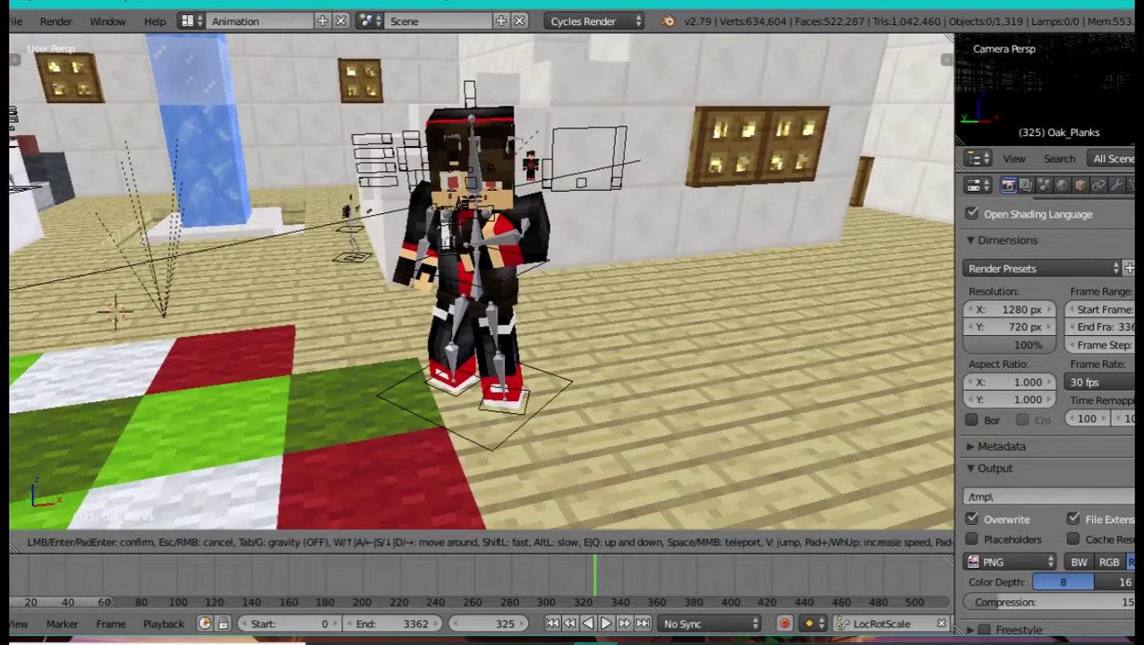
{"action": "key", "text": "d"}
{"action": "left_click", "coordinate": [481, 282]}
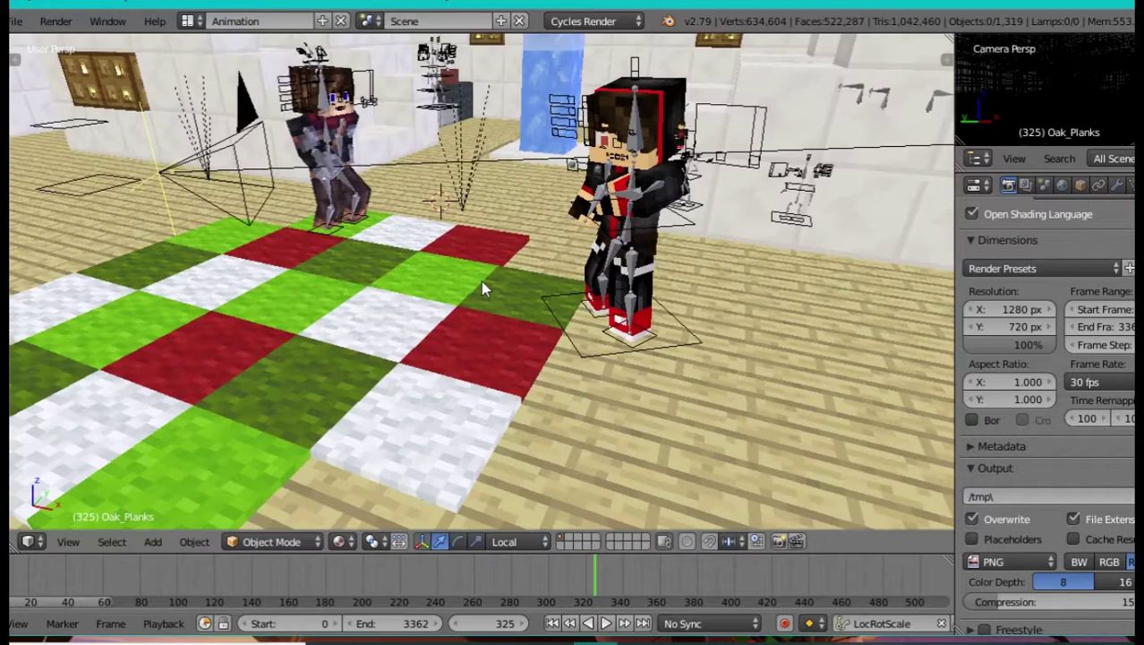
Step: Step forward frame by frame to frame 336 to examine the brown-haired character's movement on the carpet
{"action": "key", "text": "Right"}
{"action": "key", "text": "Right"}
{"action": "key", "text": "Right"}
{"action": "key", "text": "Right"}
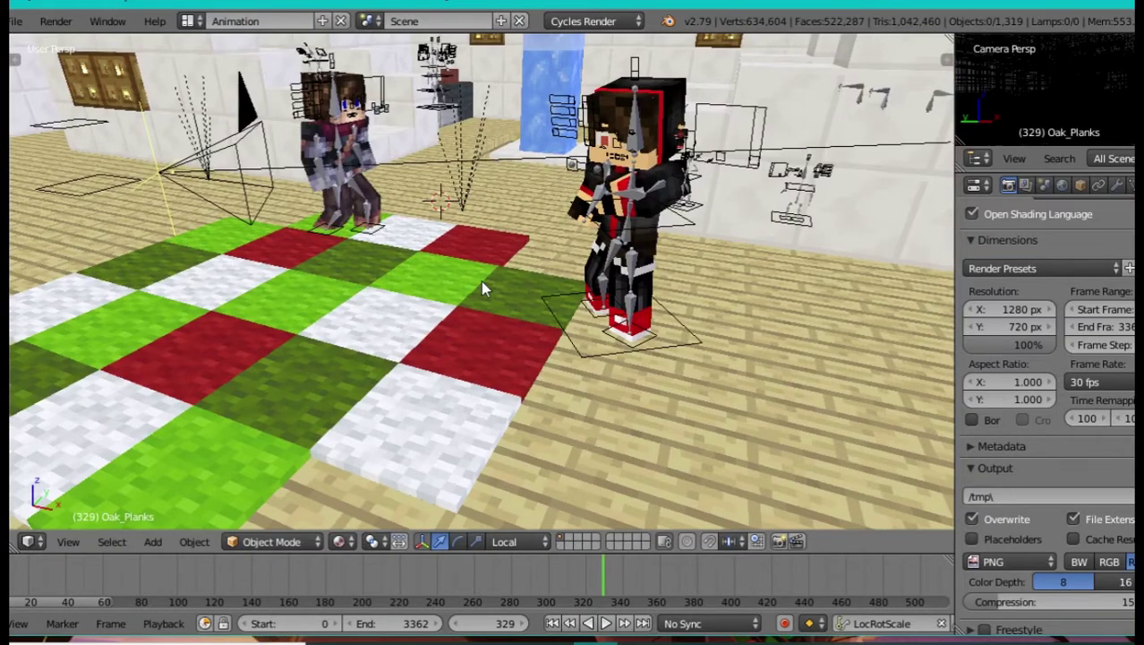
{"action": "key", "text": "Right"}
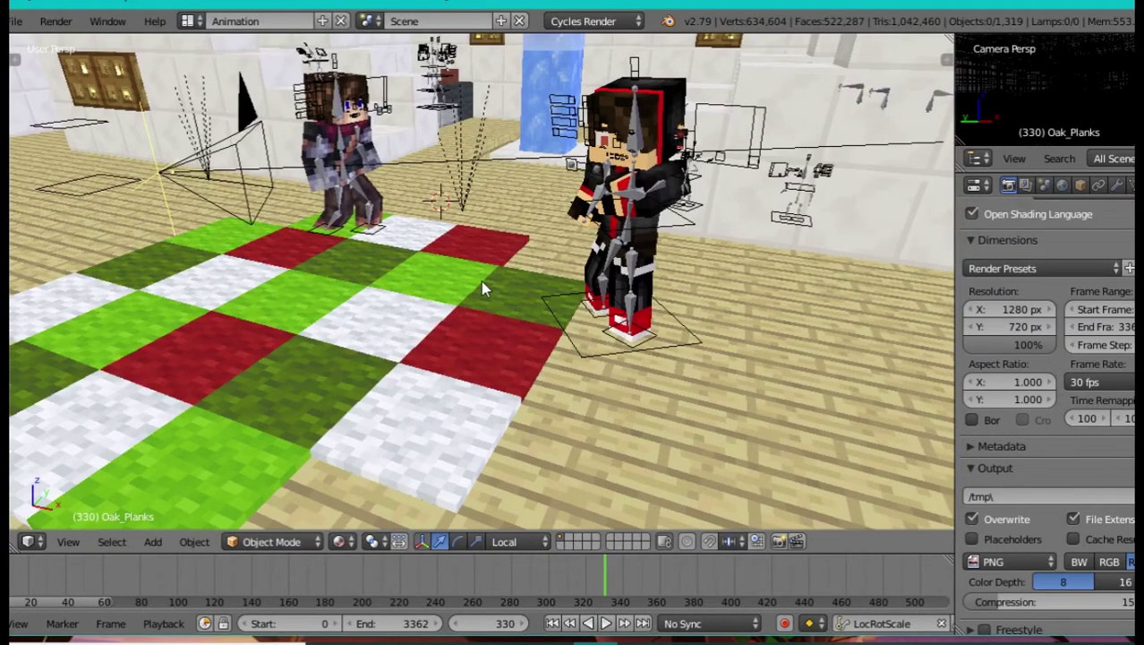
{"action": "key", "text": "Right"}
{"action": "key", "text": "Right"}
{"action": "key", "text": "Right"}
{"action": "key", "text": "Right"}
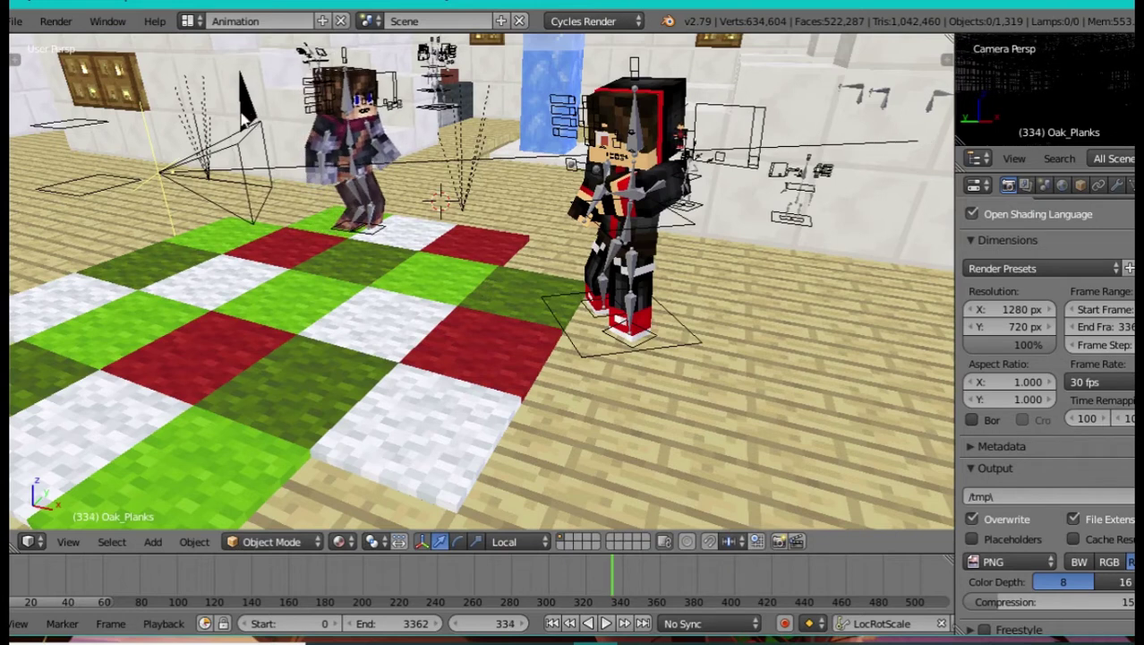
{"action": "key", "text": "Right"}
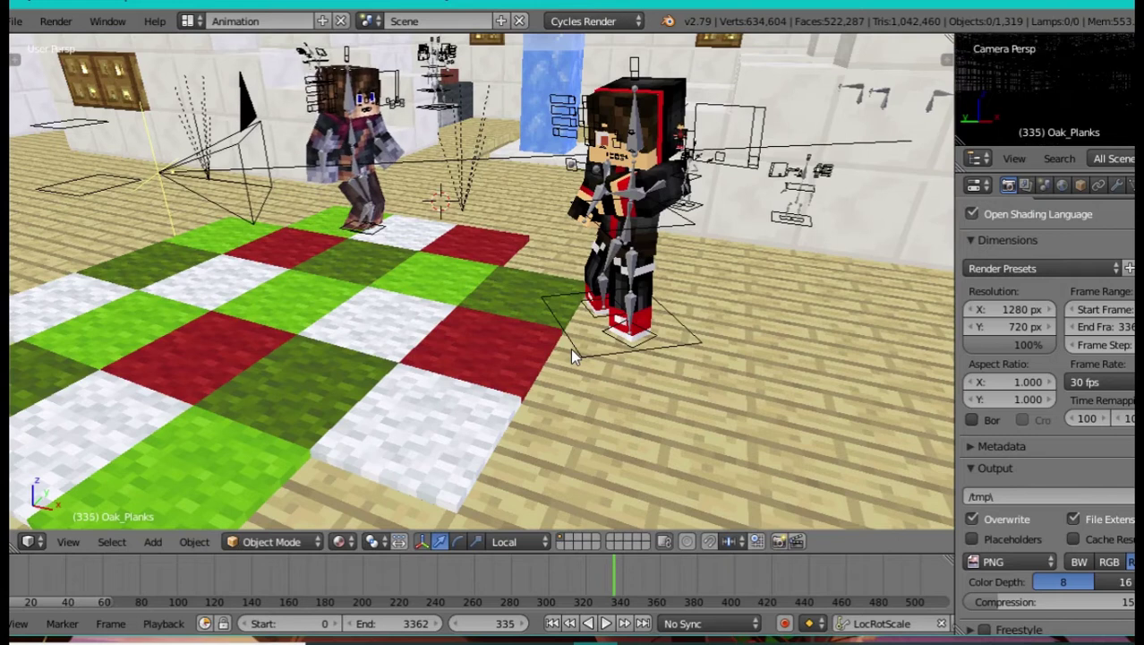
{"action": "key", "text": "Right"}
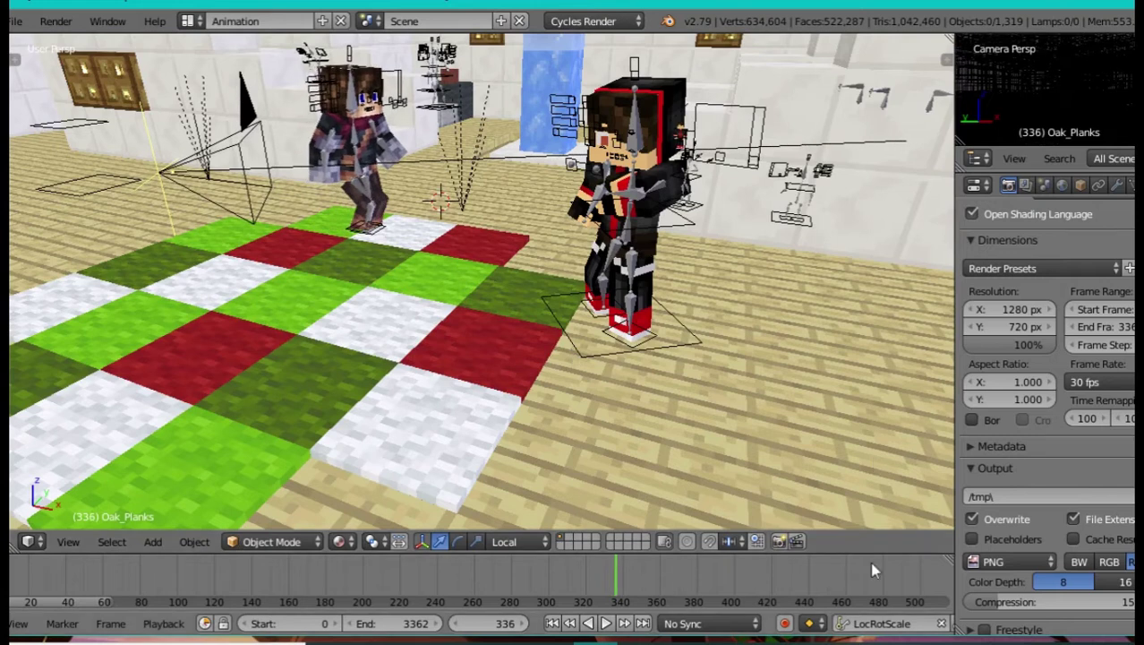
Step: Play the animation of both indoor characters, check frame 420, and go back to frame 400
{"action": "key", "text": "alt+a"}
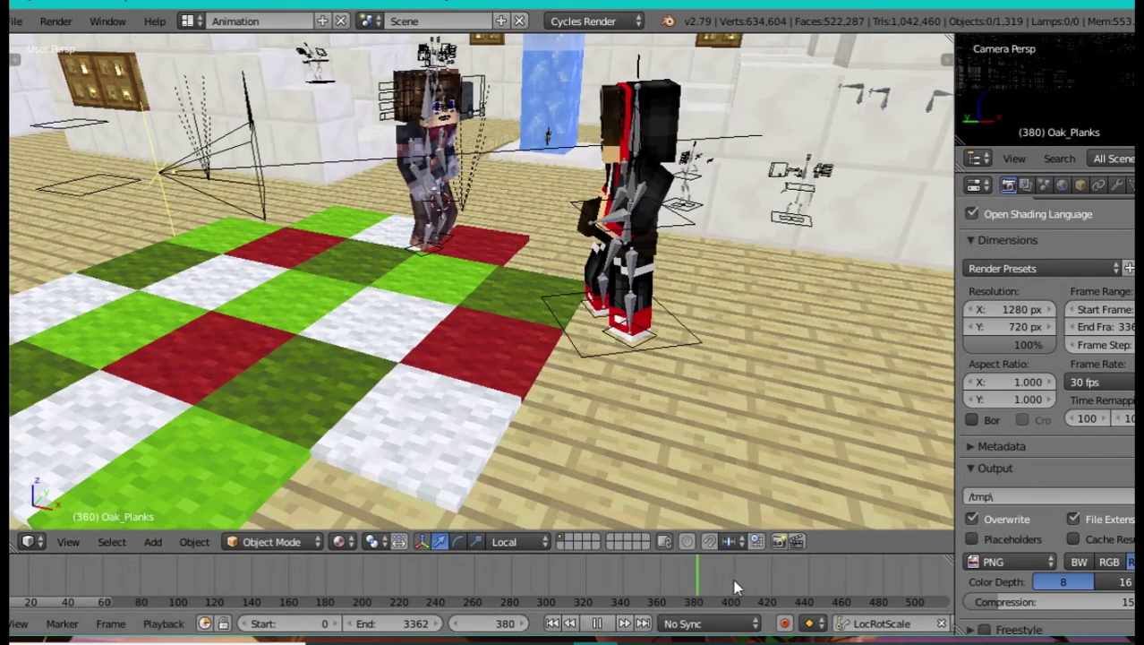
{"action": "key", "text": "alt+a"}
{"action": "left_click", "coordinate": [770, 580]}
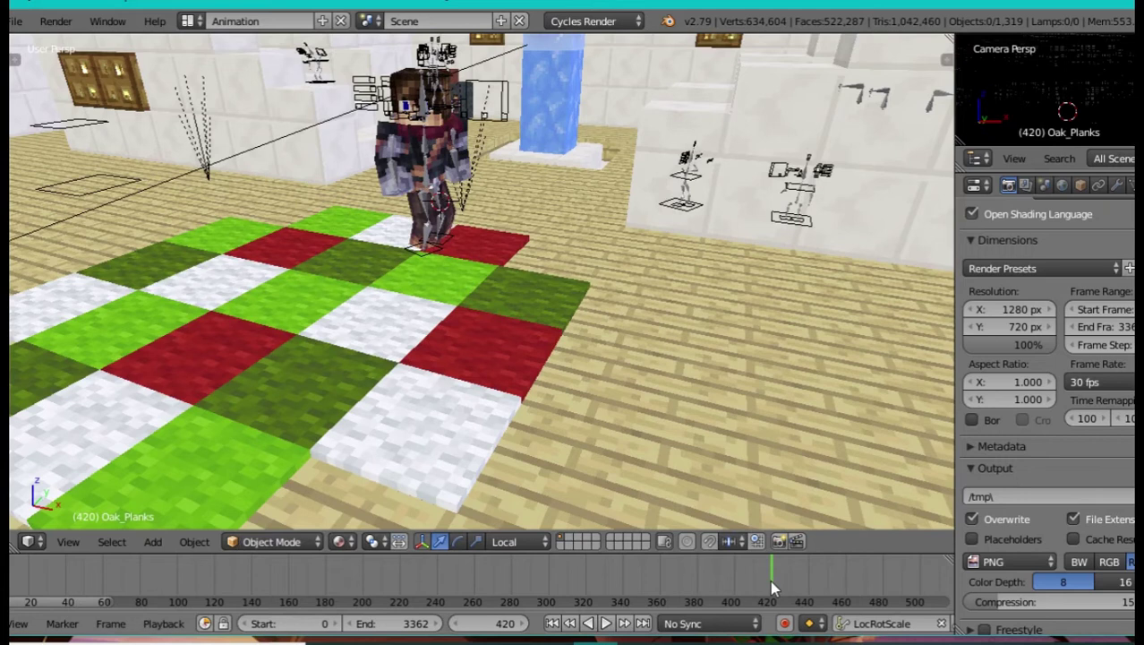
{"action": "left_click", "coordinate": [736, 591]}
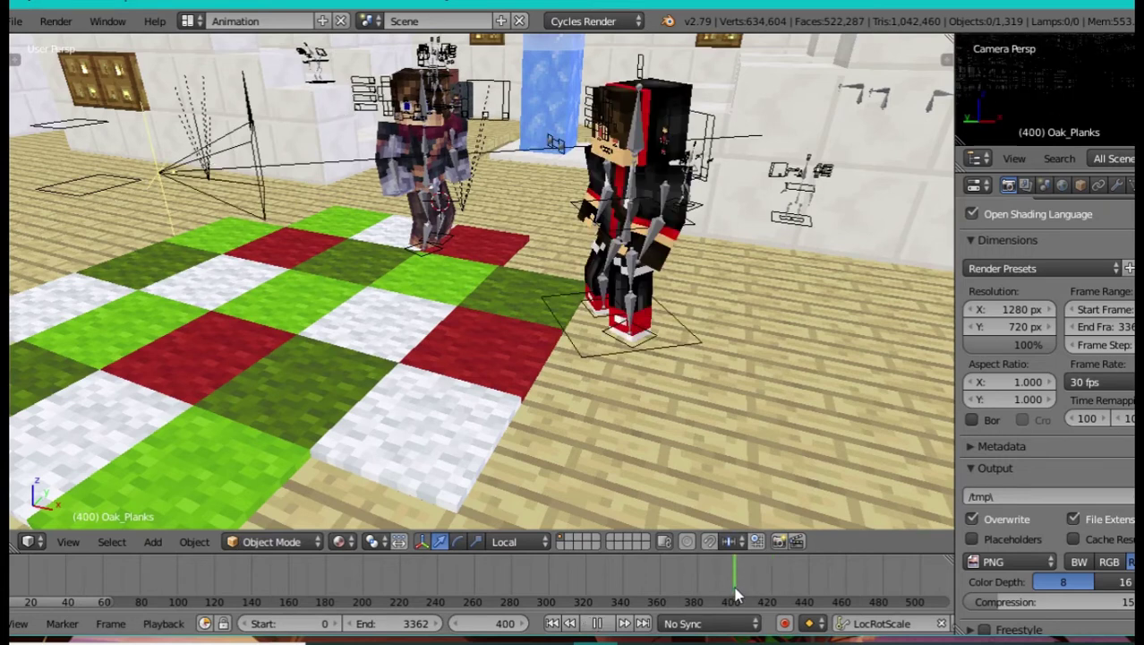
Step: Step forward to frame 411 and back to 410 to check where the black-and-red character changes position
{"action": "key", "text": "Right"}
{"action": "key", "text": "Right"}
{"action": "key", "text": "Right"}
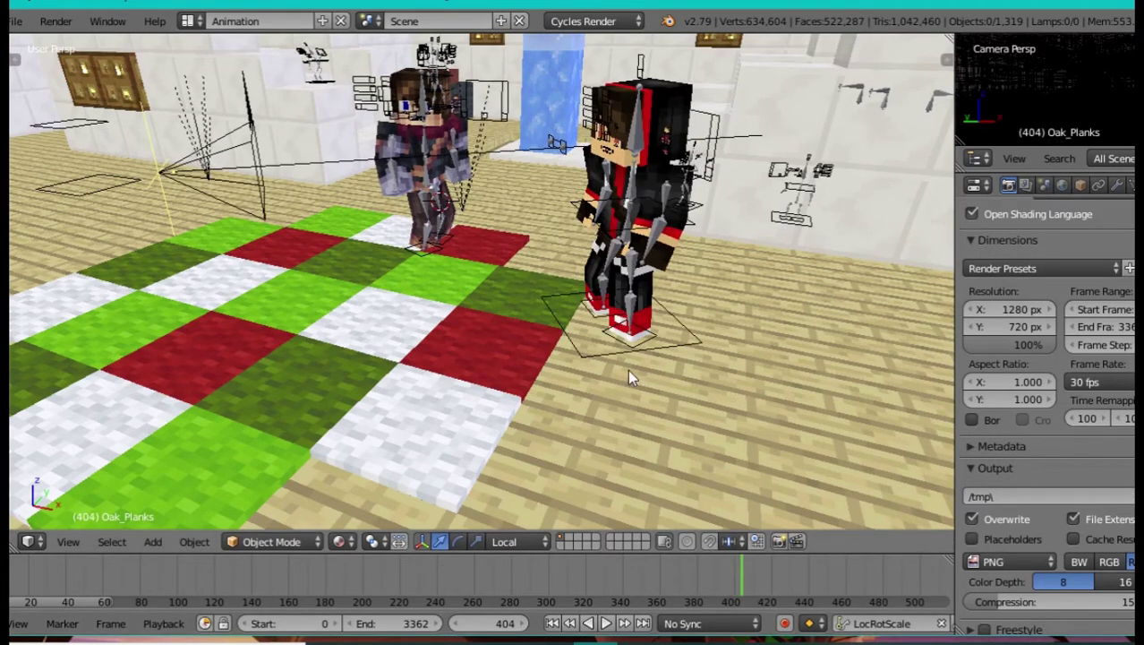
{"action": "key", "text": "Right"}
{"action": "key", "text": "Right"}
{"action": "key", "text": "Right"}
{"action": "key", "text": "Right"}
{"action": "key", "text": "Right"}
{"action": "key", "text": "Right"}
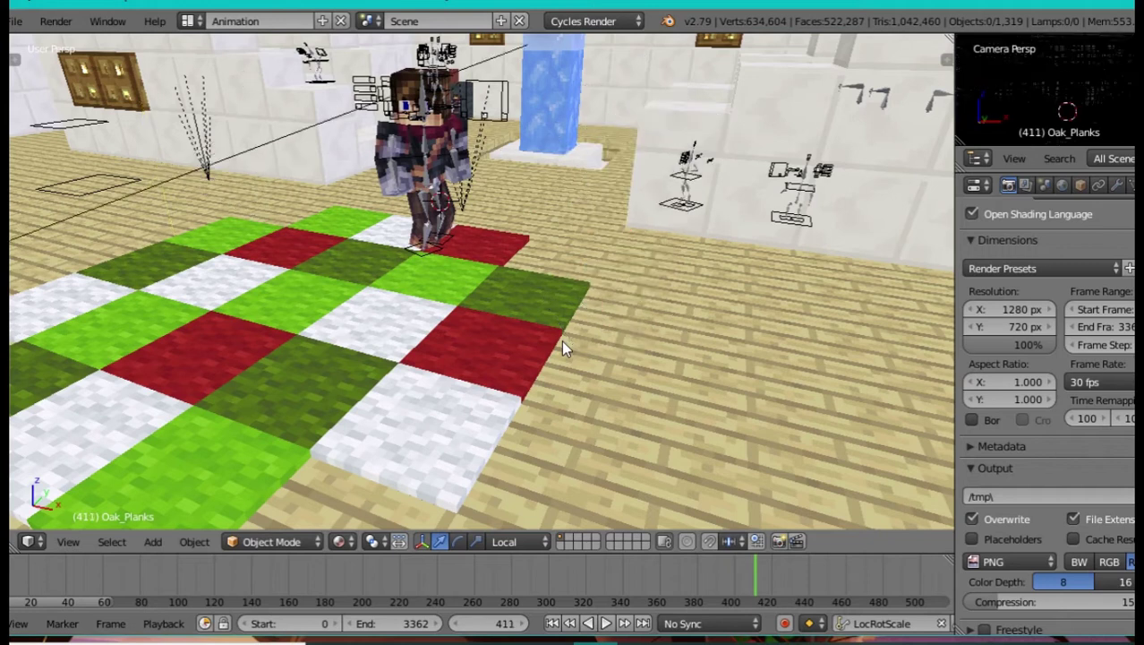
{"action": "key", "text": "Left"}
Step: Fly outside to view the green-clad and white-haired characters from behind in front of the entrance door
{"action": "key", "text": "shift+f"}
{"action": "key", "text": "w"}
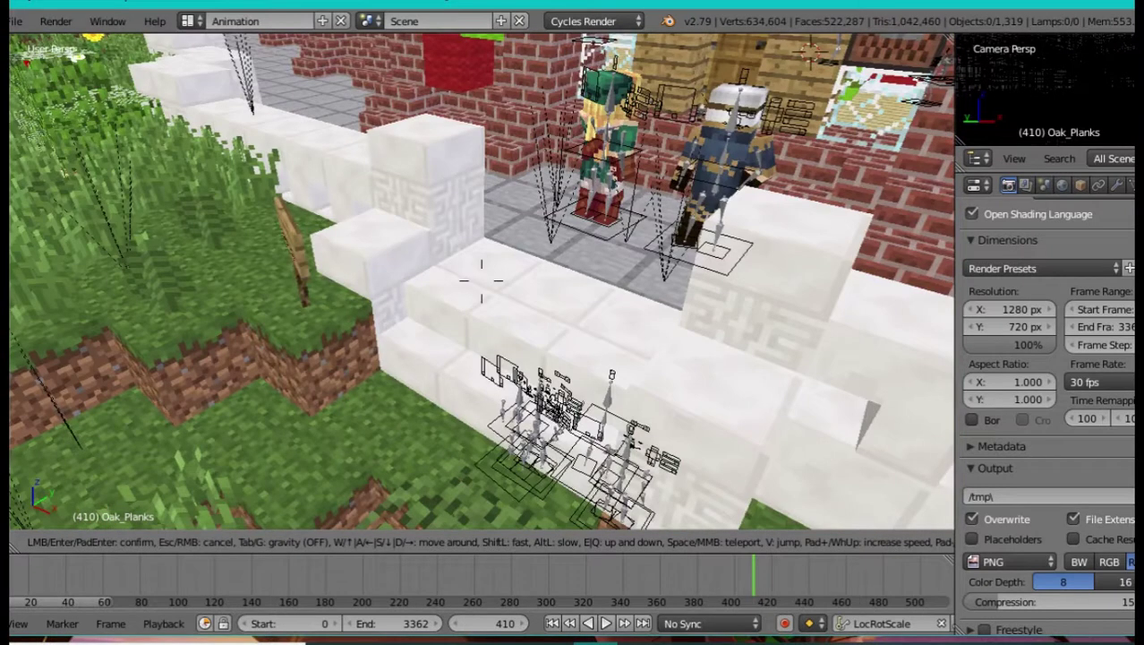
{"action": "key", "text": "s"}
{"action": "left_click", "coordinate": [485, 288]}
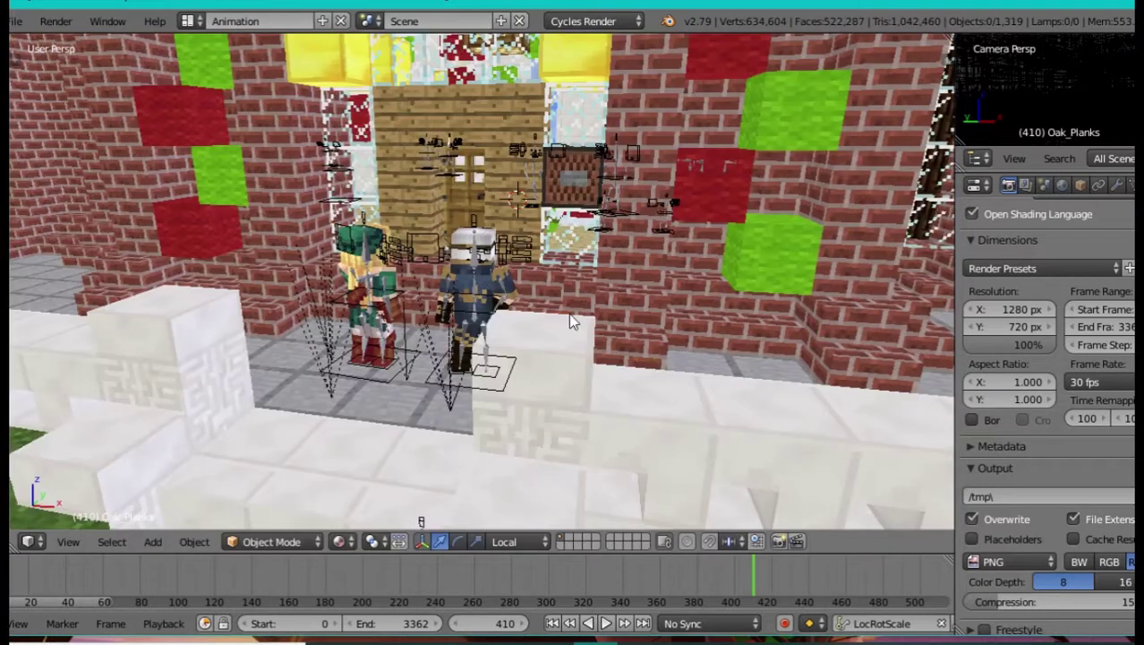
Step: Switch to the camera view and compare the shots at frames 410 and 411
{"action": "key", "text": "Right"}
{"action": "key", "text": "KP_0"}
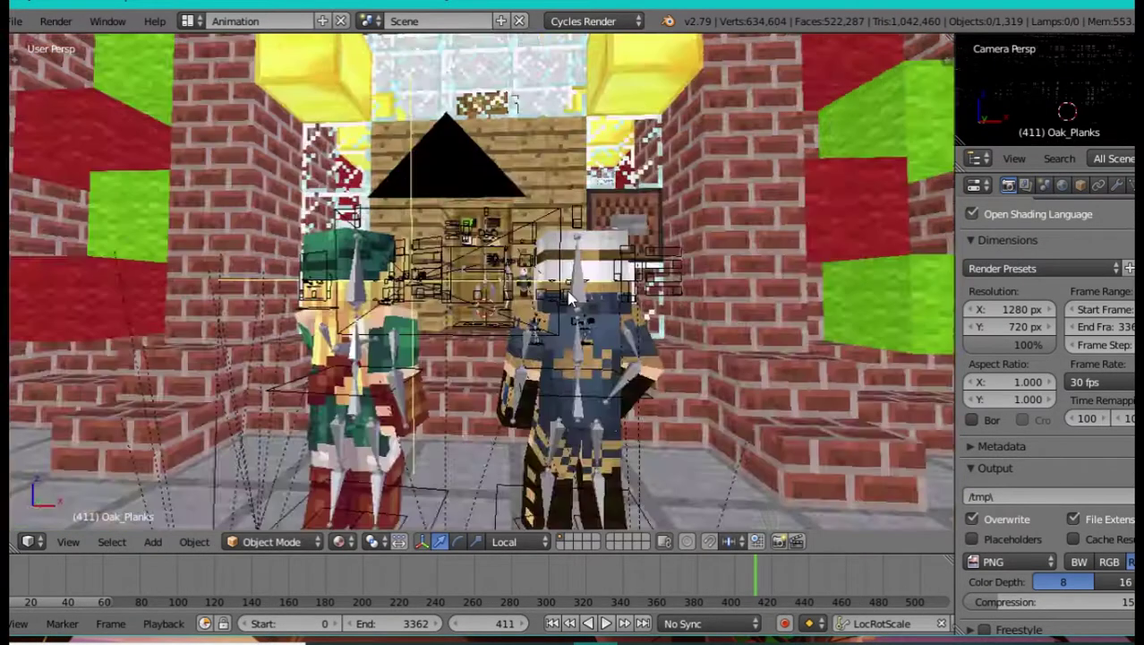
{"action": "key", "text": "Left"}
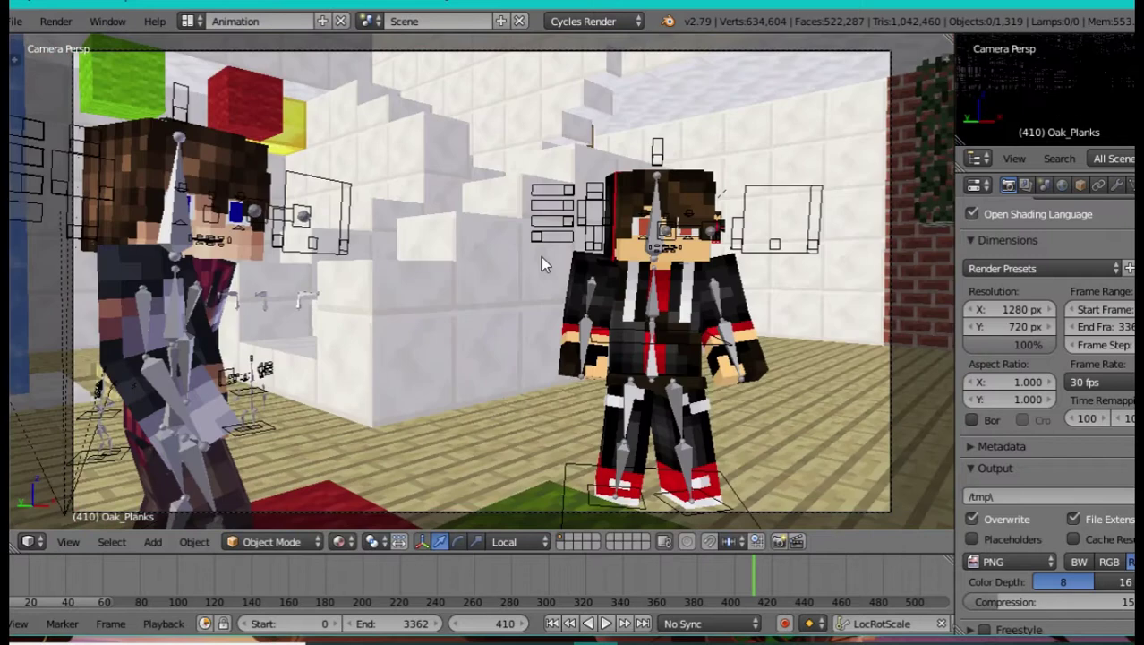
{"action": "key", "text": "Right"}
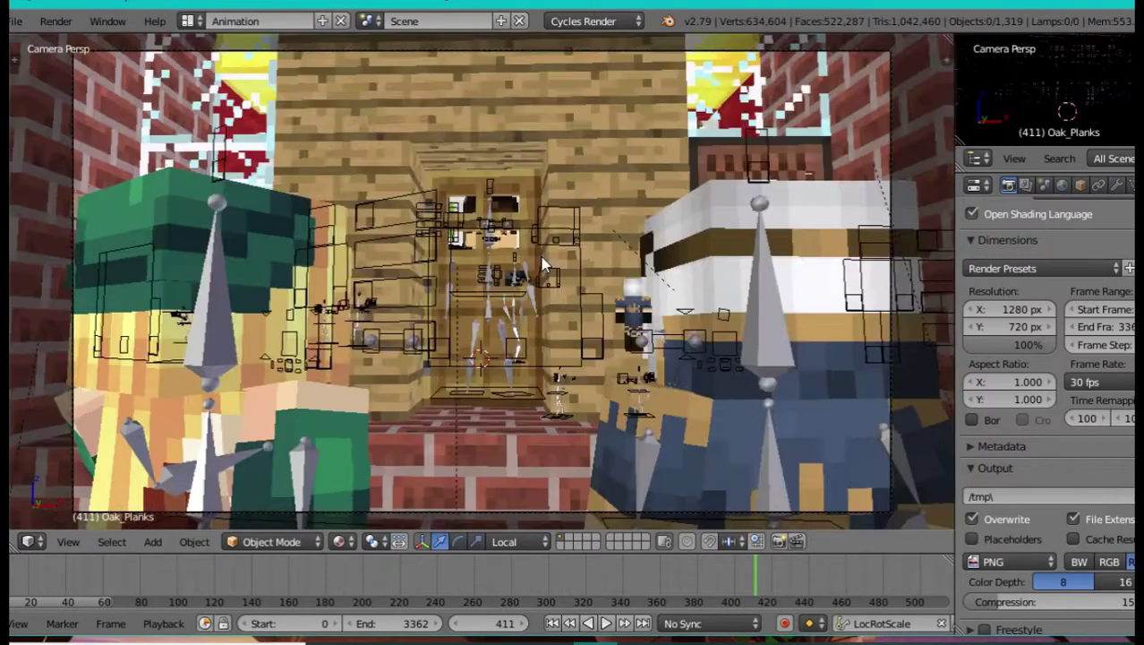
Step: Enable Only Render so the viewport hides the rigs and other non-rendered elements
{"action": "key", "text": "n"}
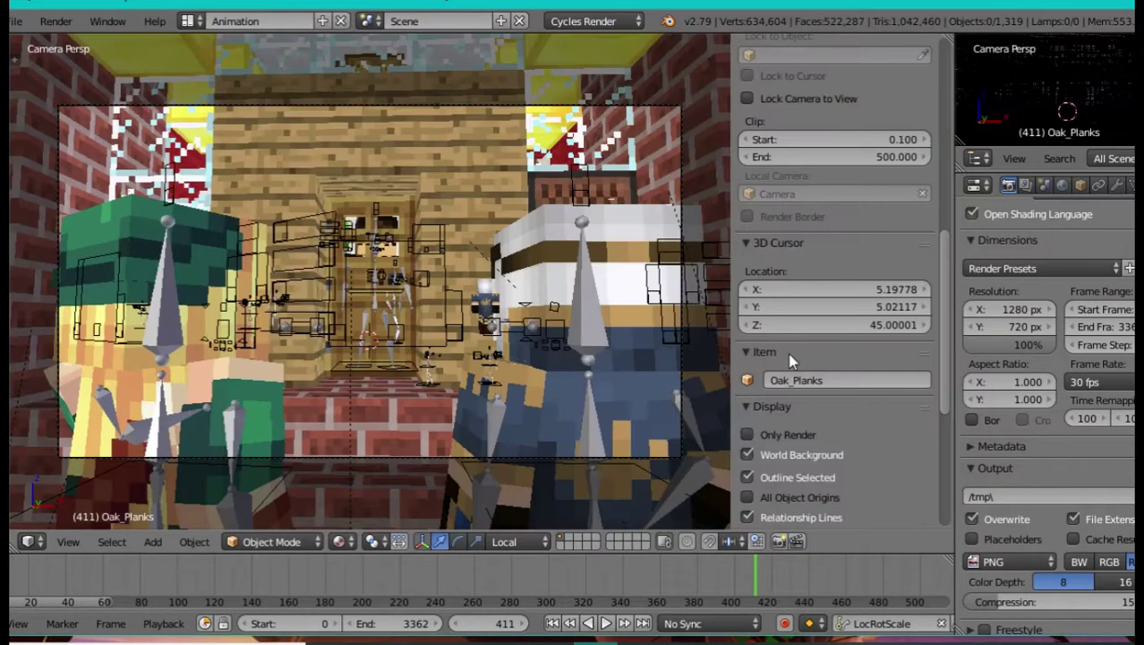
{"action": "left_click", "coordinate": [746, 436]}
{"action": "key", "text": "n"}
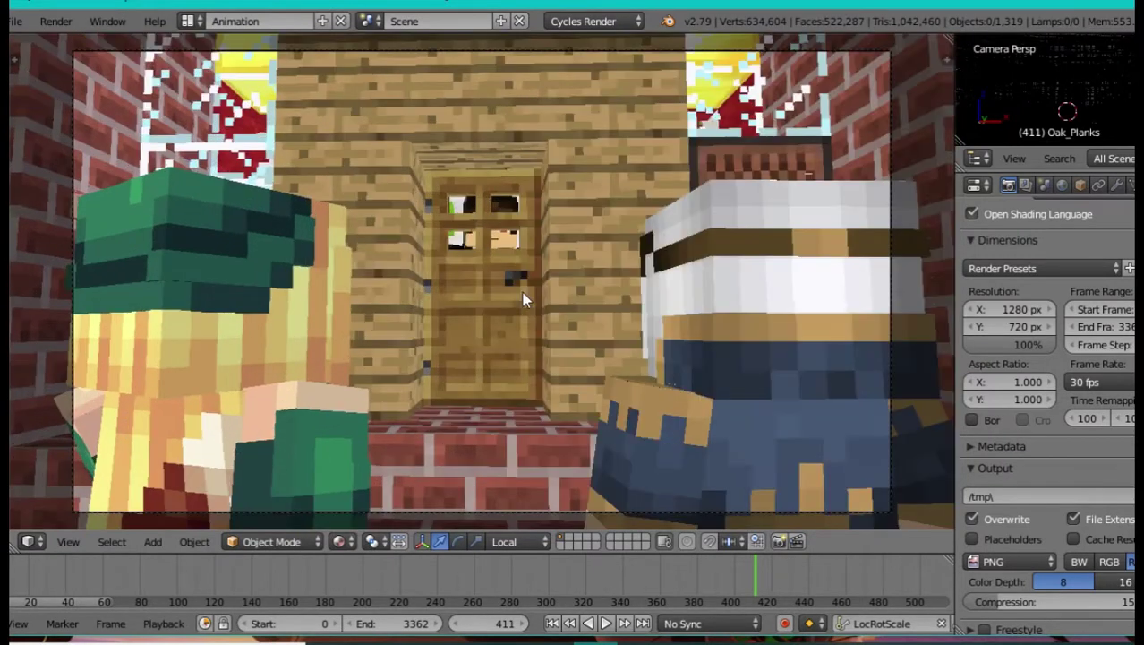
Step: Alternate between frames 410 and 411 in the clean camera view to examine the cut, ending on frame 411
{"action": "key", "text": "Left"}
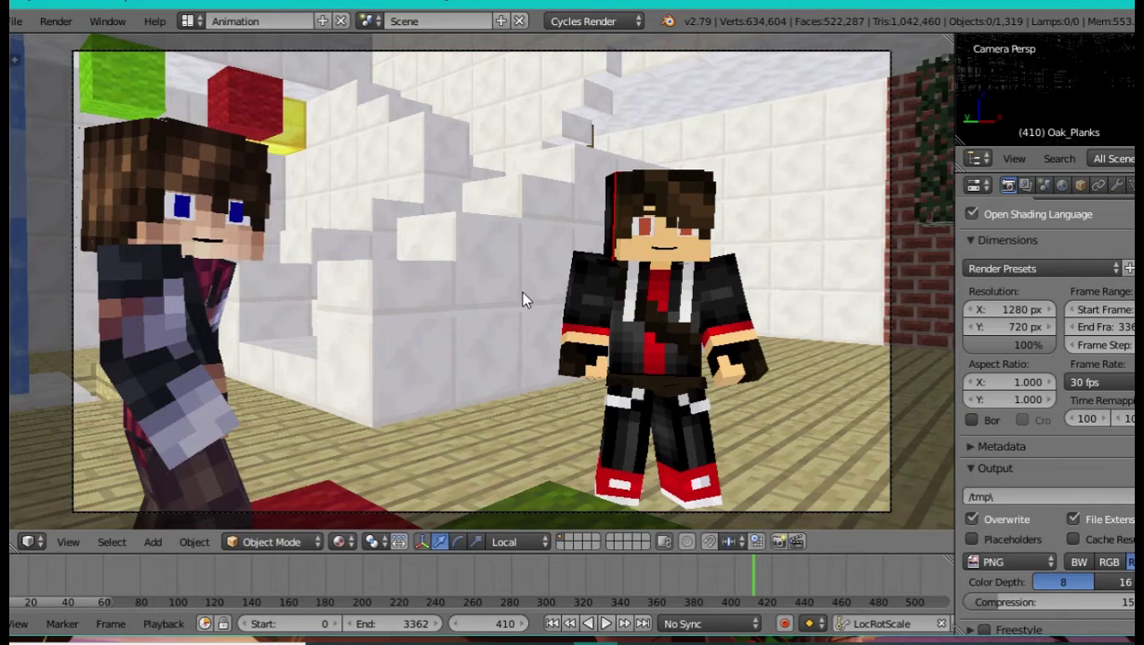
{"action": "key", "text": "Right"}
{"action": "key", "text": "Left"}
{"action": "key", "text": "Right"}
{"action": "key", "text": "Left"}
{"action": "key", "text": "Right"}
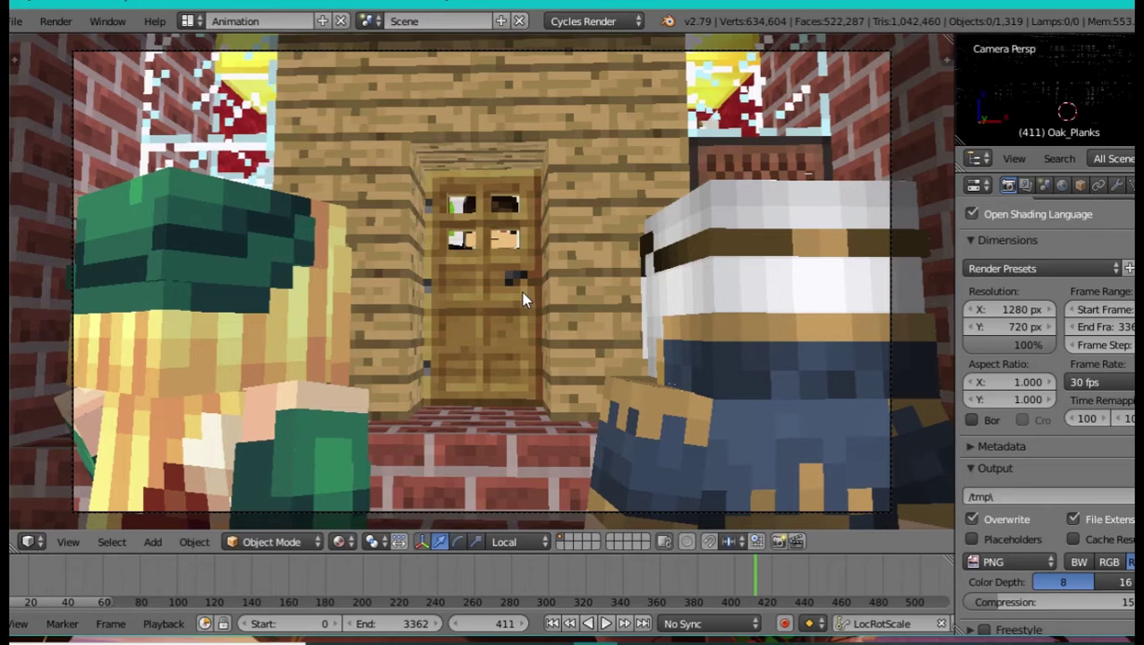
Step: Leave the camera view and fly through the entrance to see the black-and-red character behind the door
{"action": "middle_click_drag", "start_coordinate": [522, 291], "coordinate": [522, 292]}
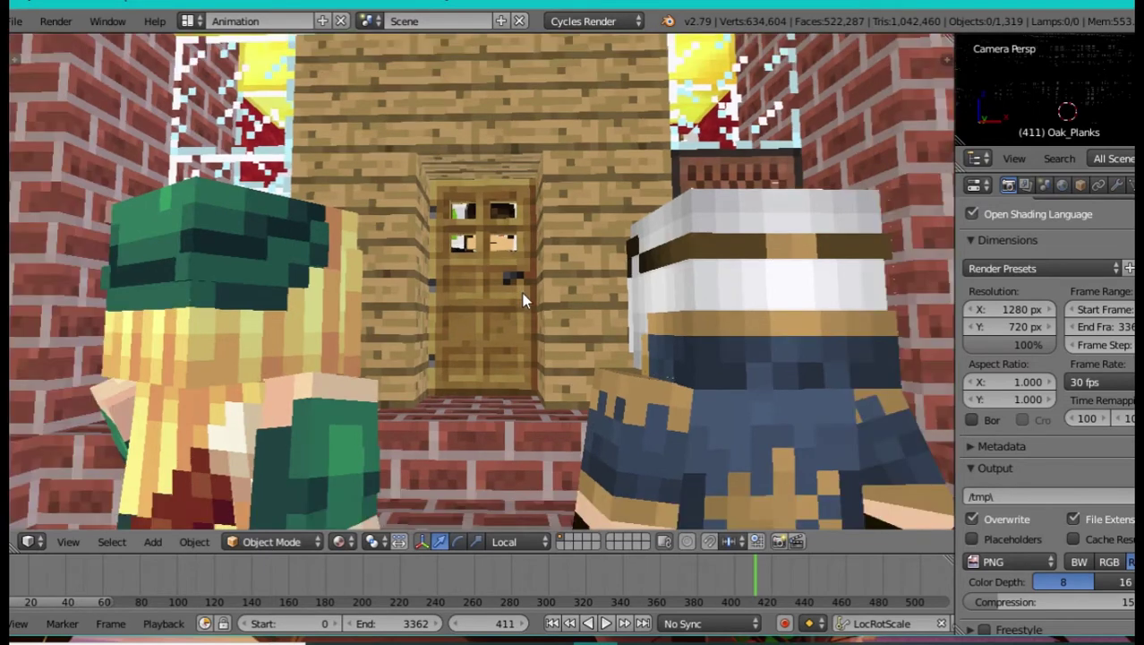
{"action": "key", "text": "shift+f"}
{"action": "key", "text": "w"}
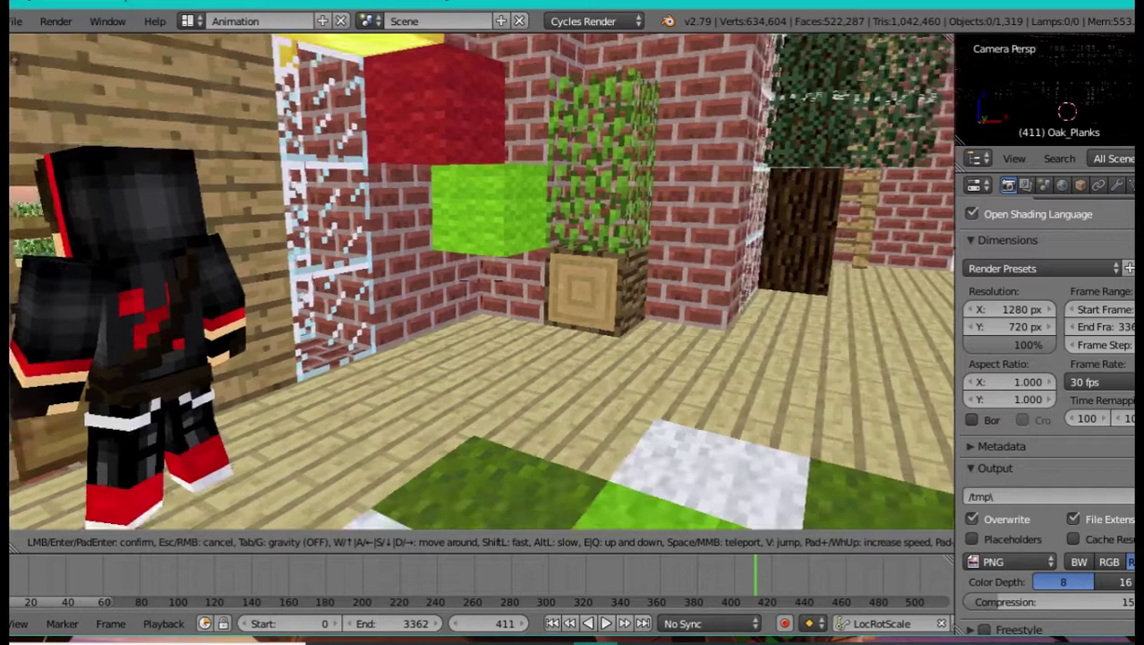
{"action": "left_click", "coordinate": [488, 291]}
Step: Disable Only Render to show the rigs again and fly back until both characters around the checkered rug are in view
{"action": "key", "text": "n"}
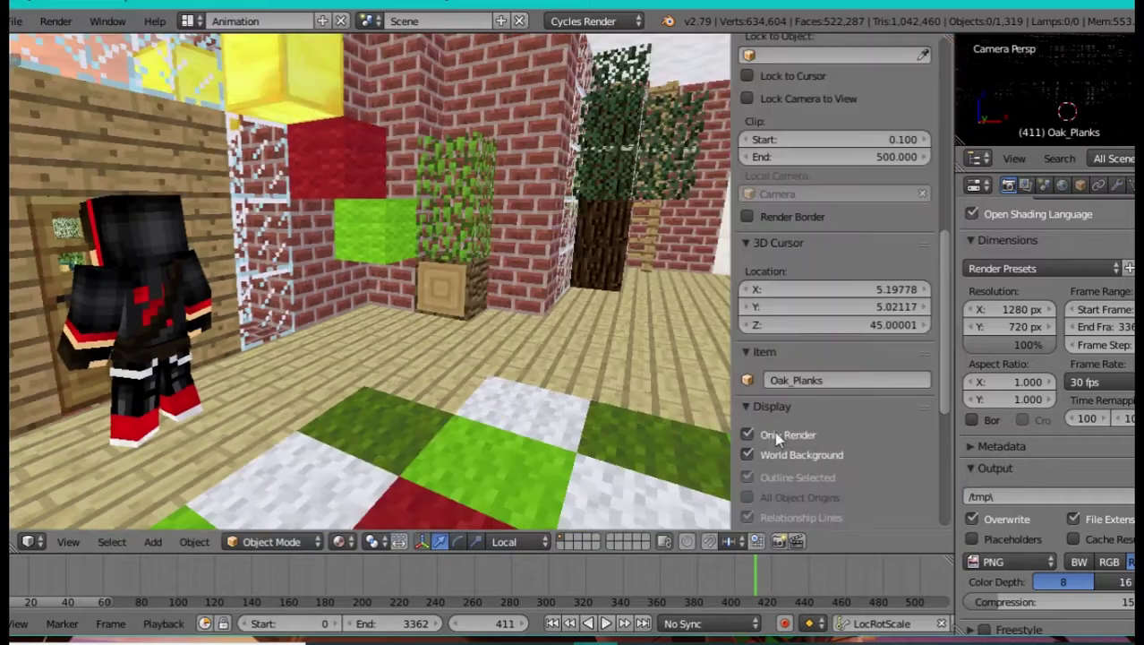
{"action": "key", "text": "n"}
{"action": "key", "text": "shift+f"}
{"action": "key", "text": "w"}
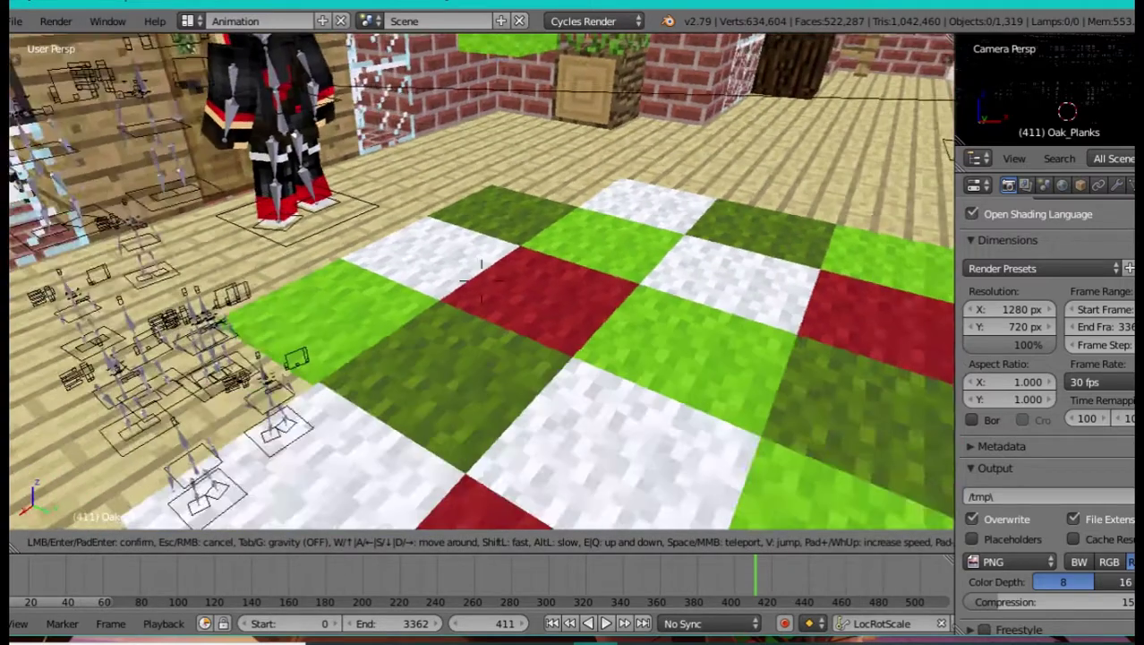
{"action": "key", "text": "s"}
{"action": "key", "text": "w"}
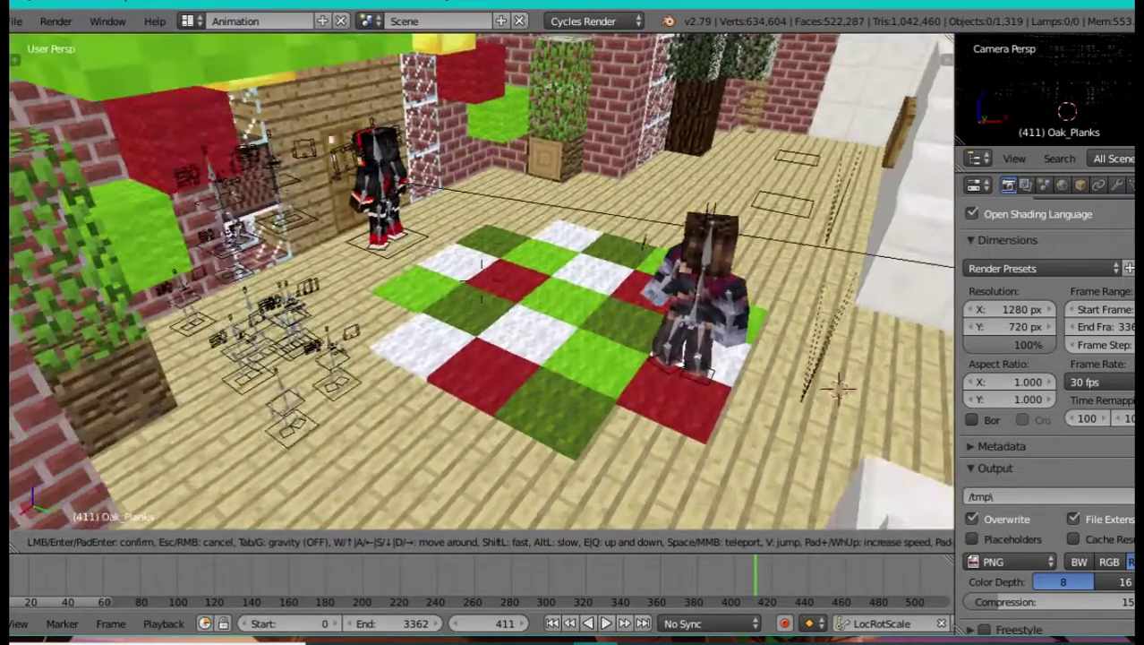
{"action": "key", "text": "s"}
{"action": "key", "text": "Return"}
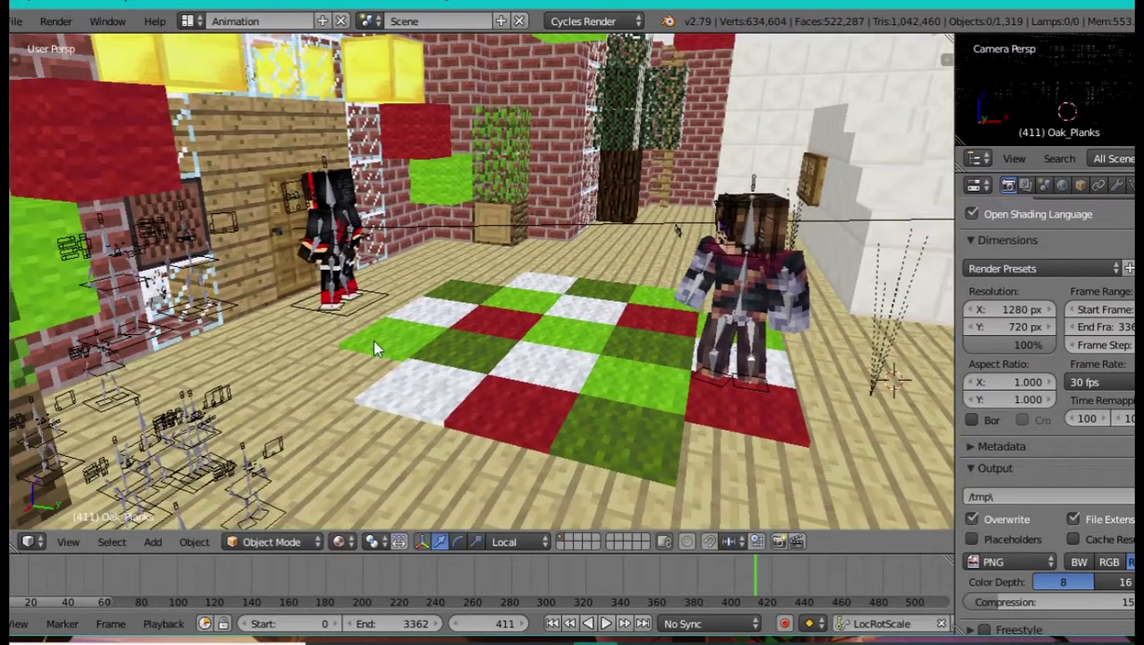
Step: Fly around the entrance hall to examine the white staircase, both characters and the rigs gathered beside the door
{"action": "key", "text": "shift+f"}
{"action": "key", "text": "s"}
{"action": "key", "text": "w"}
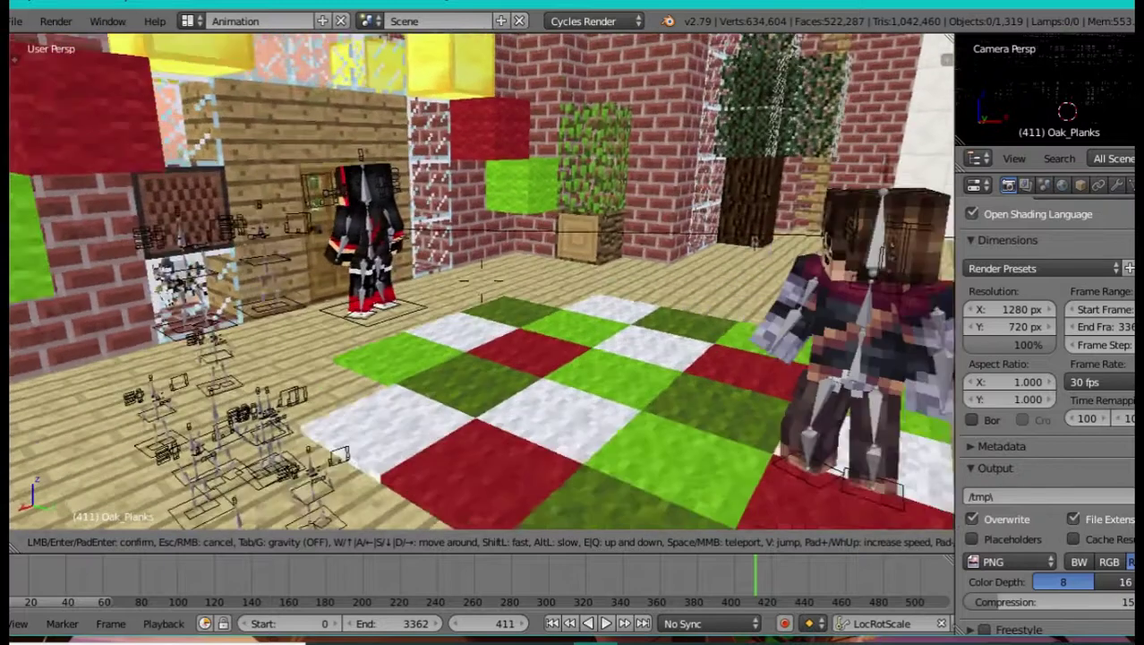
{"action": "key", "text": "s"}
{"action": "key", "text": "s"}
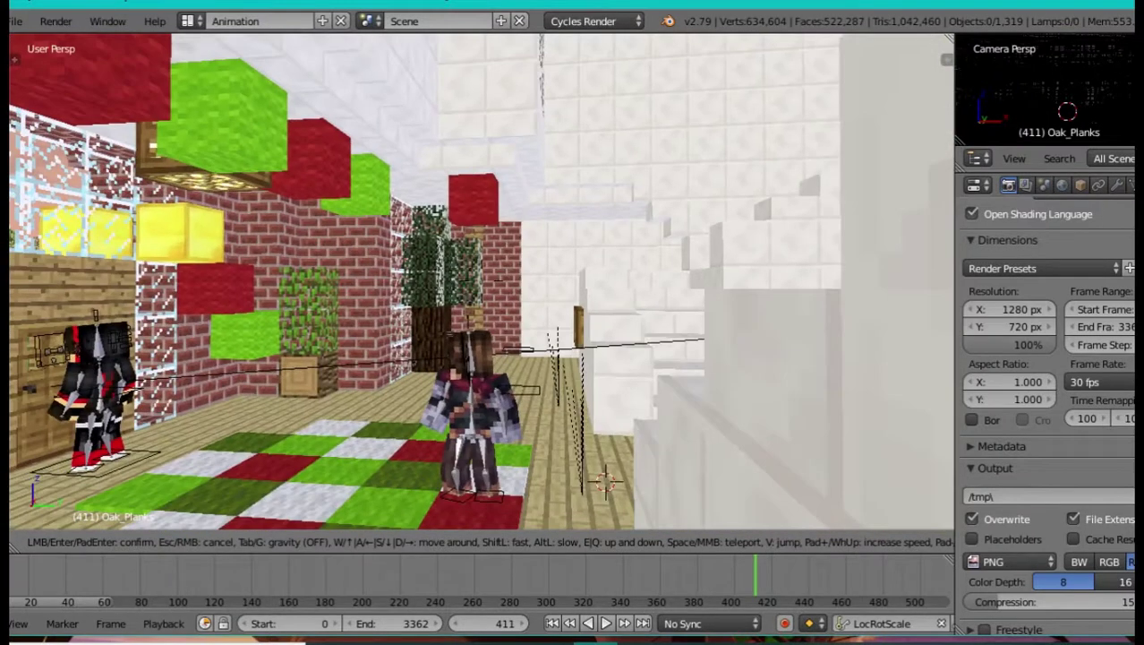
{"action": "key", "text": "w"}
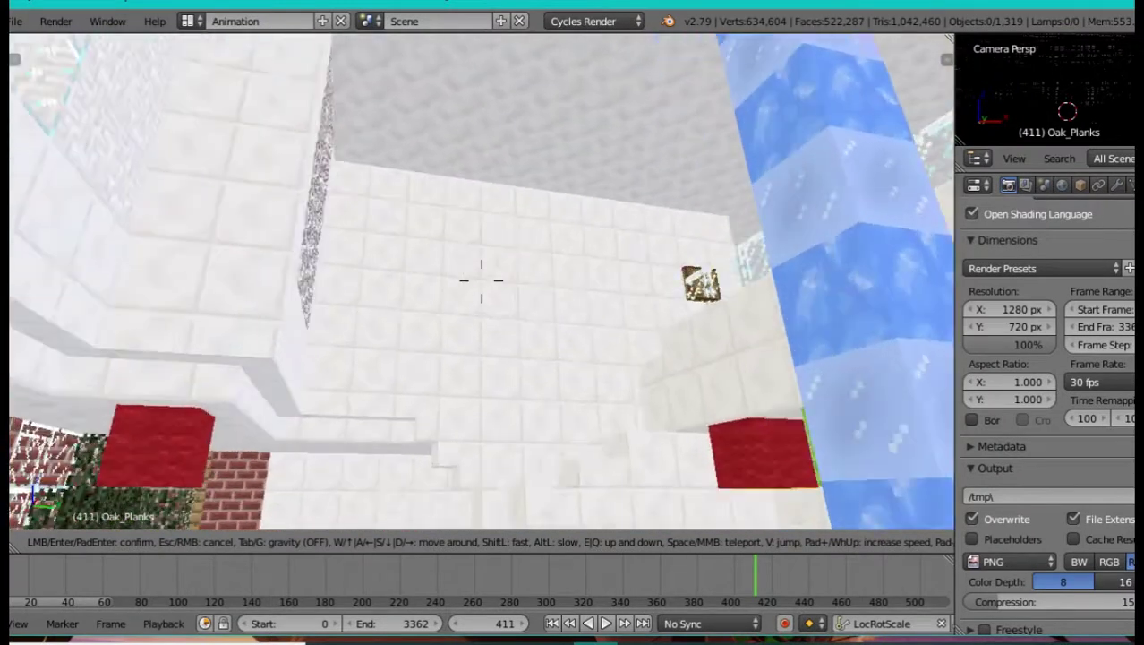
{"action": "key", "text": "w"}
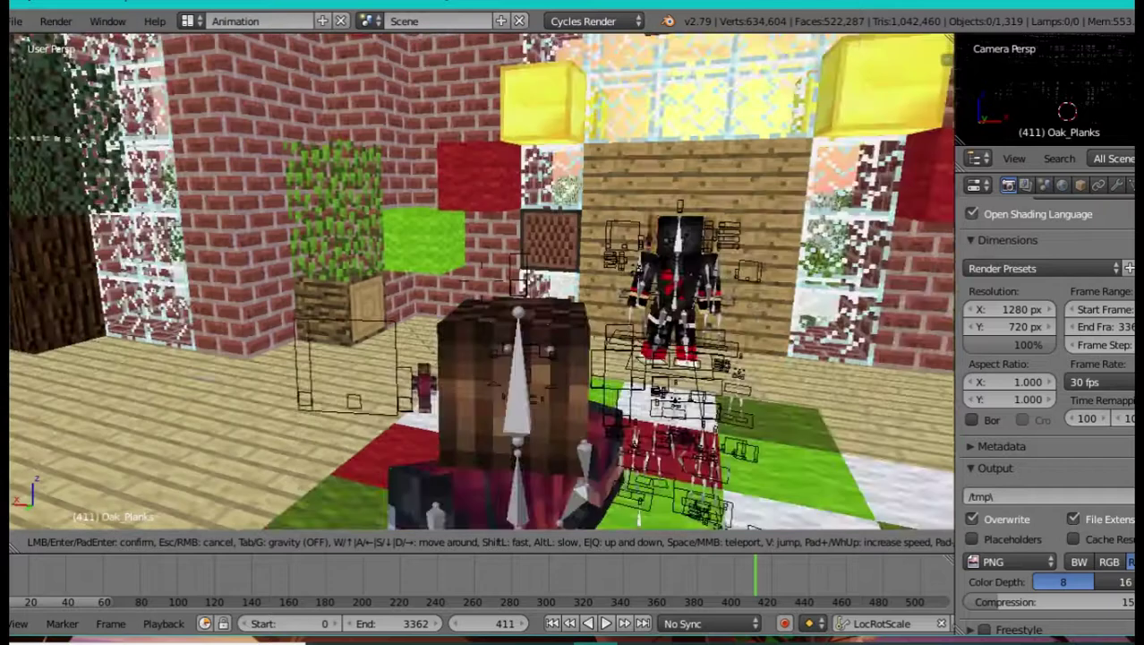
{"action": "key", "text": "w"}
{"action": "key", "text": "s"}
{"action": "key", "text": "s"}
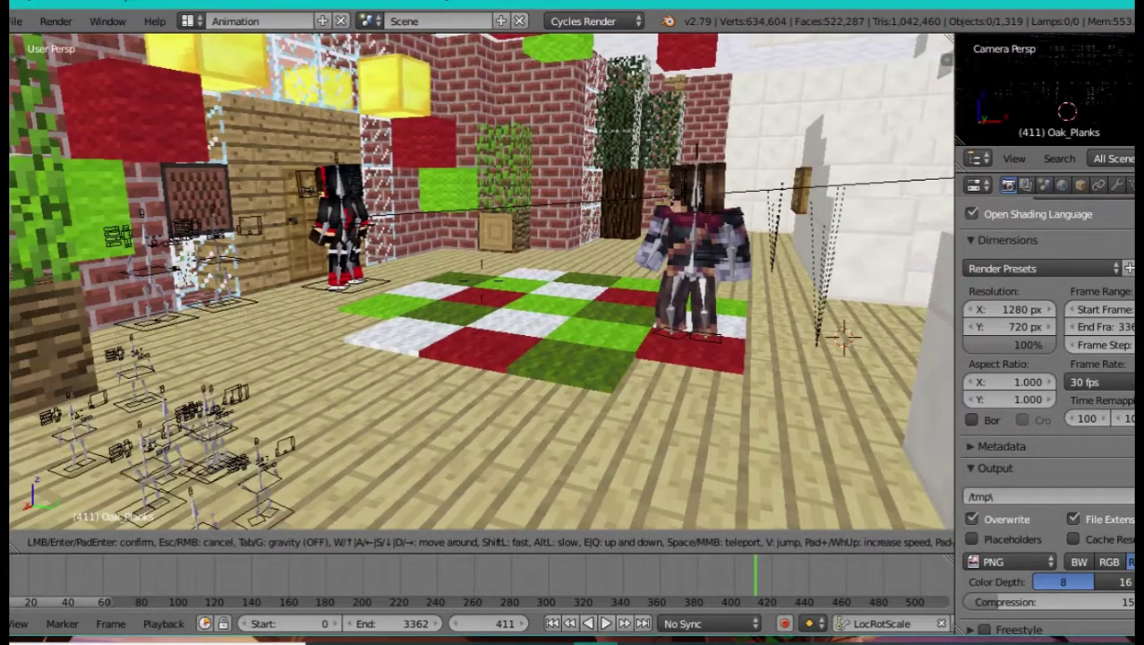
{"action": "key", "text": "e"}
{"action": "left_click", "coordinate": [482, 280]}
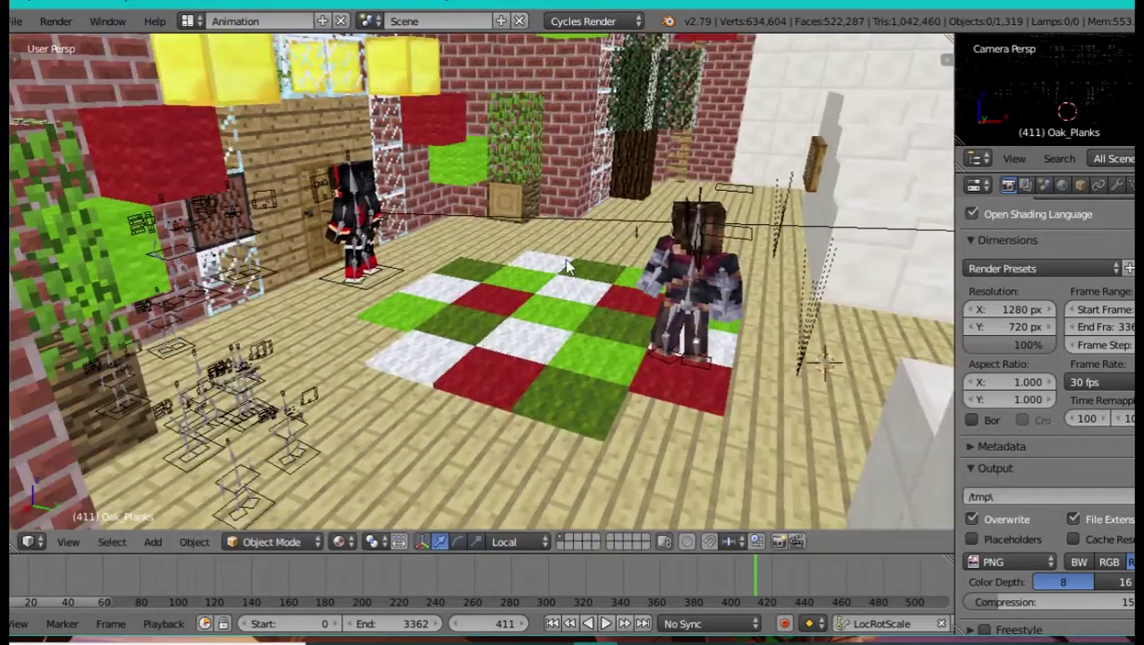
Step: Fly closer over the checkered rug to frame the black-and-red character at the door and the brown-haired character
{"action": "key", "text": "w"}
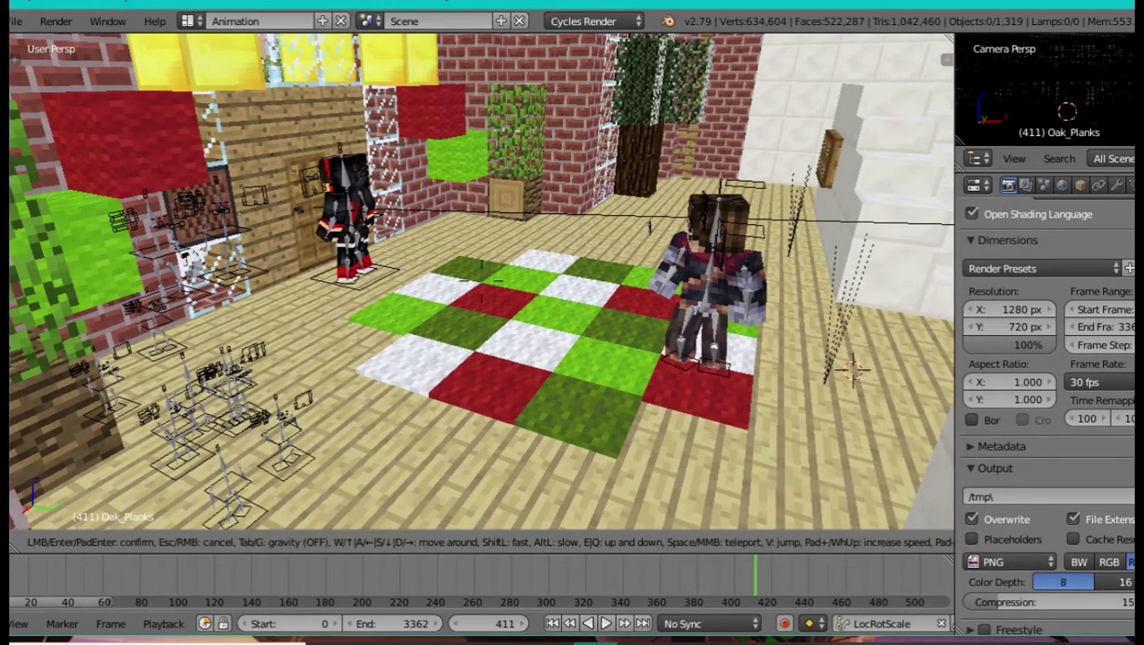
{"action": "left_click", "coordinate": [482, 280]}
{"action": "key", "text": "shift+f"}
{"action": "left_click", "coordinate": [482, 281]}
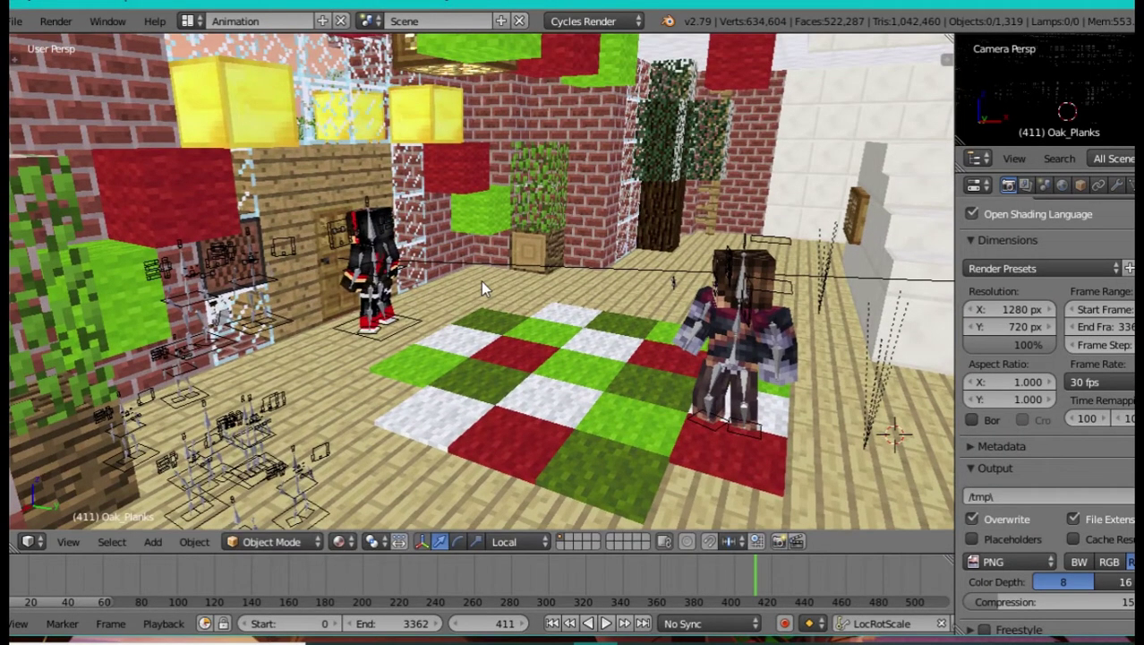
{"action": "key", "text": "shift+f"}
{"action": "key", "text": "w"}
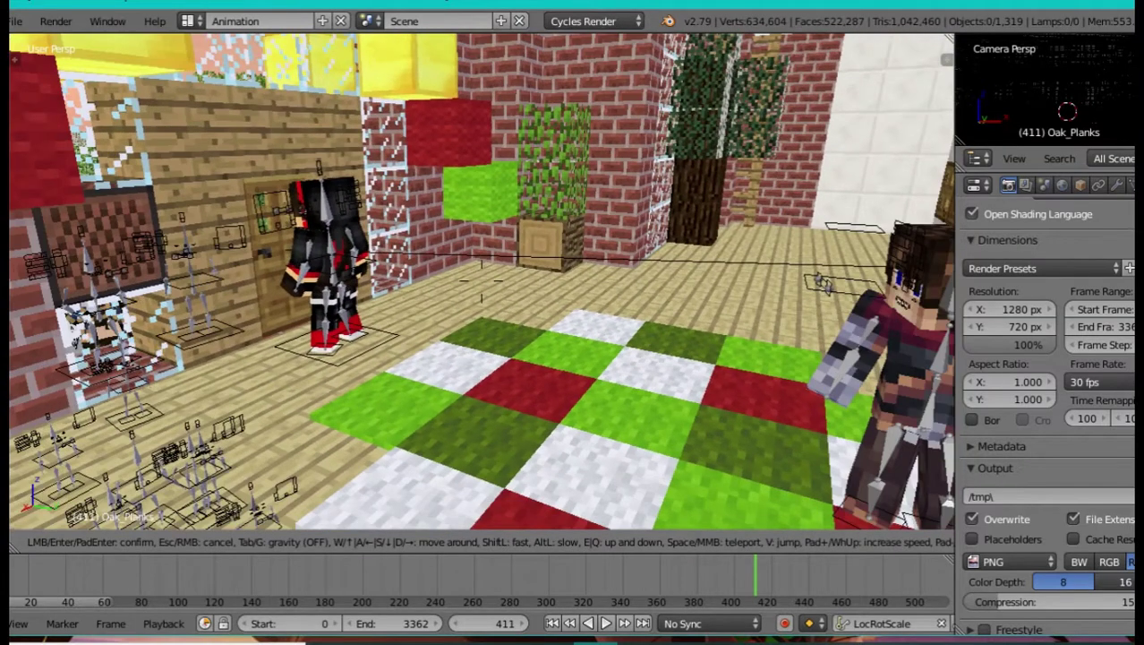
{"action": "left_click", "coordinate": [481, 281]}
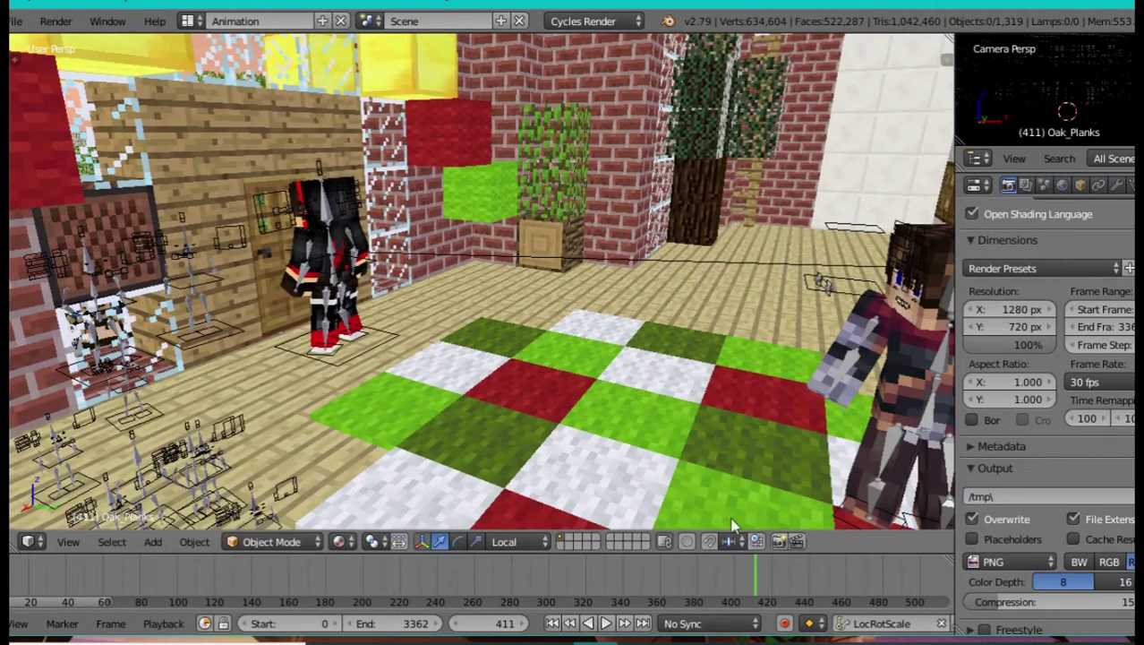
Step: Play the animation from frame 411 to frame 477 to watch the door scene, and bring the following frames into the timeline
{"action": "key", "text": "alt+a"}
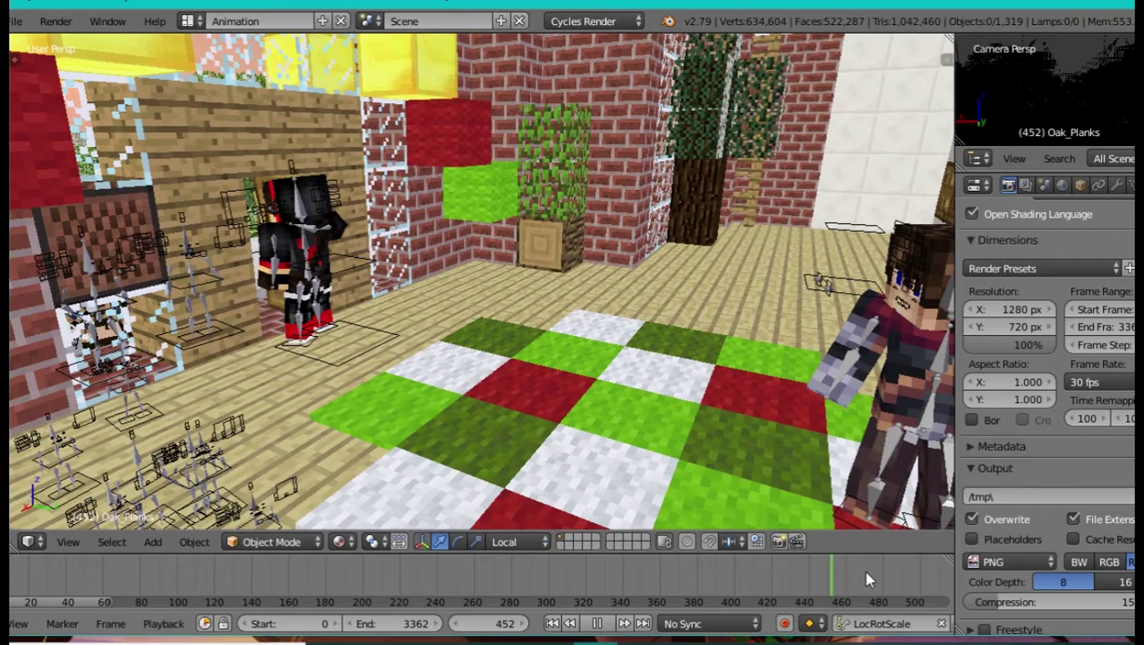
{"action": "key", "text": "alt+a"}
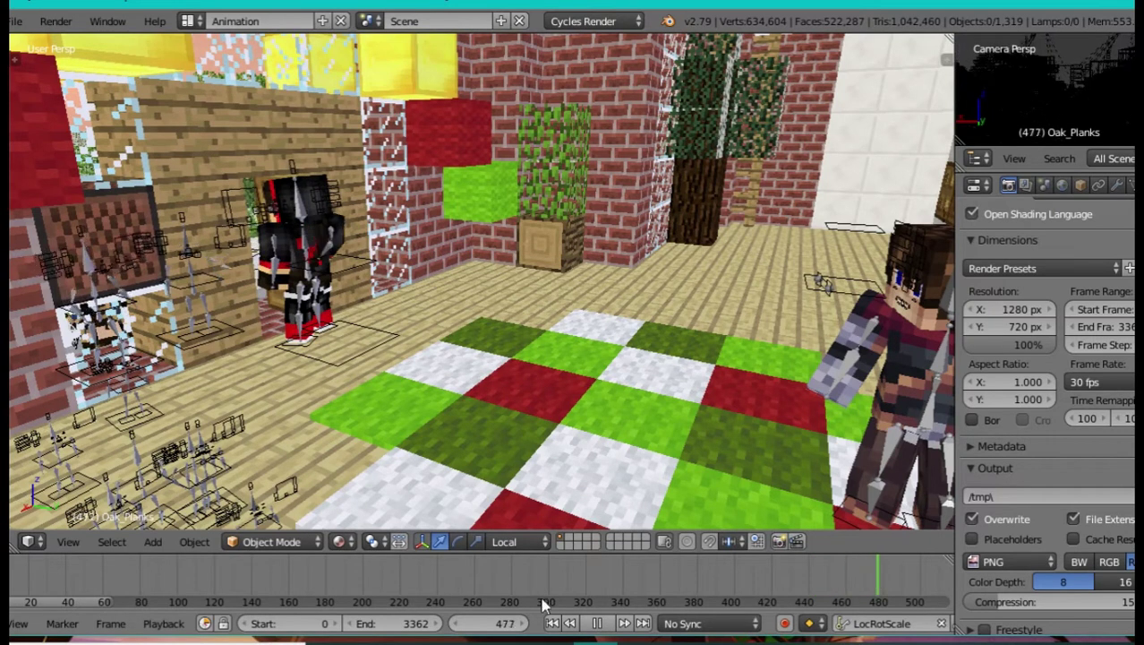
{"action": "left_click_drag", "start_coordinate": [87, 601], "coordinate": [107, 602]}
{"action": "scroll", "coordinate": [109, 609], "scroll_direction": "down", "scroll_amount": 6, "text": "ctrl"}
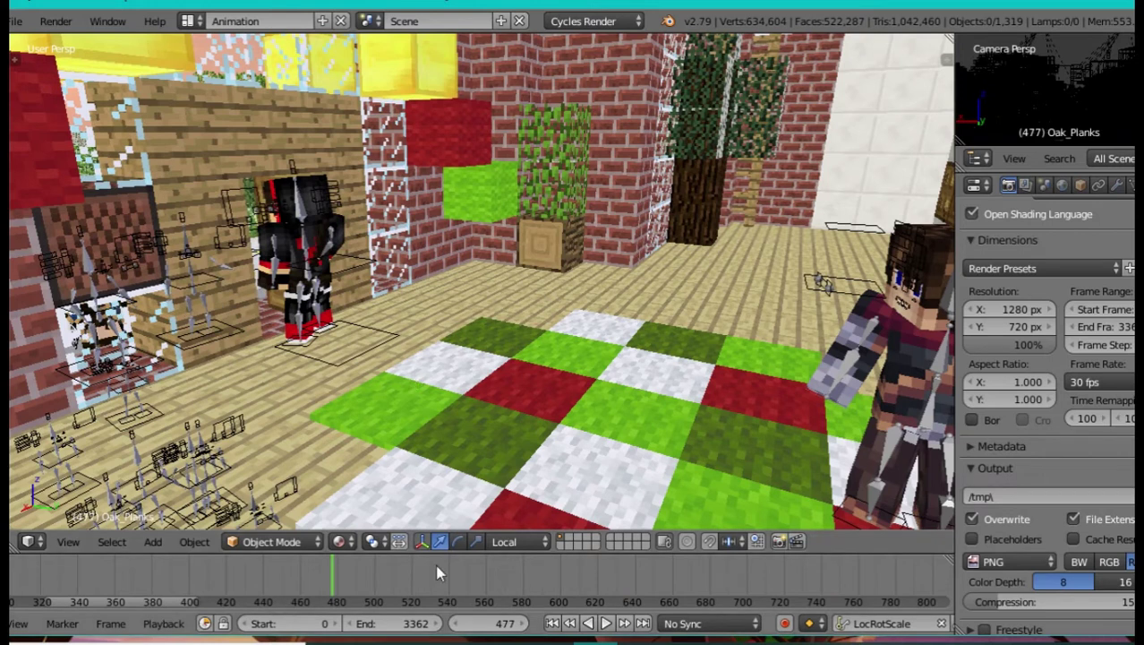
Step: Scrub and briefly play between frames 488 and 499 to locate the next shot change, returning to frame 483
{"action": "left_click_drag", "start_coordinate": [341, 591], "coordinate": [354, 591]}
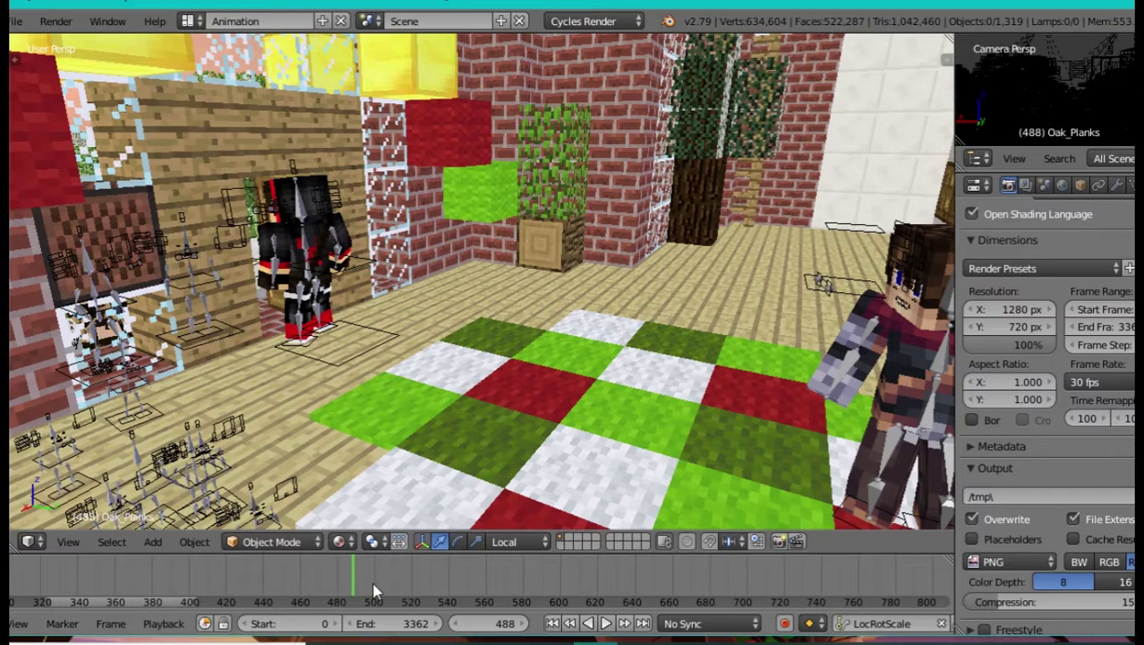
{"action": "left_click", "coordinate": [374, 589]}
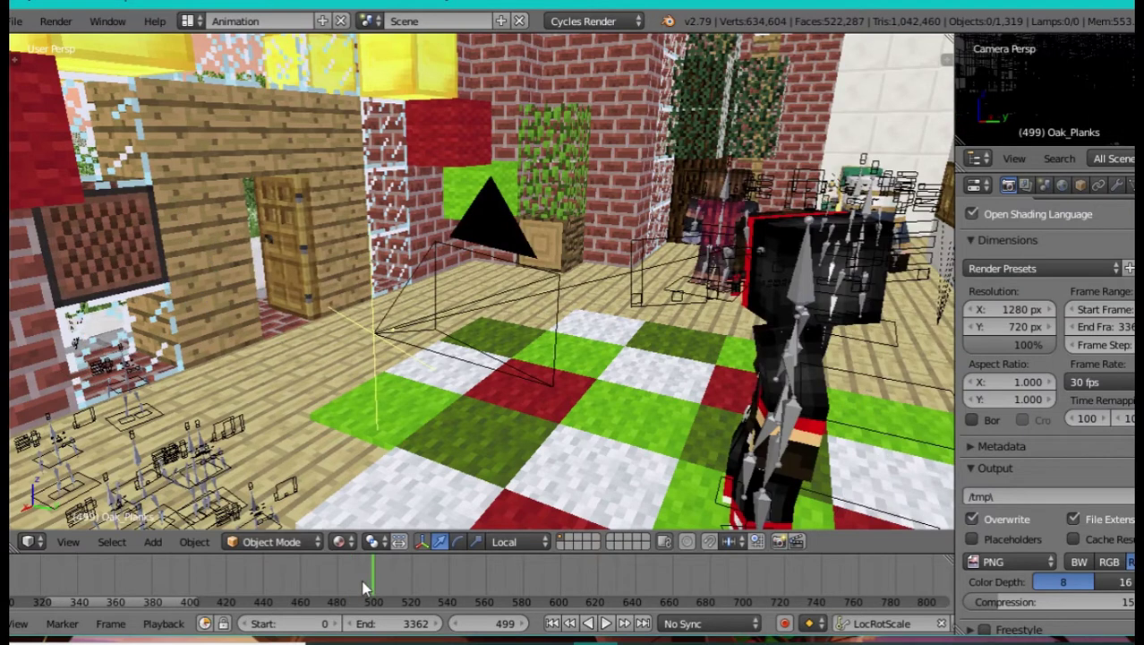
{"action": "left_click", "coordinate": [362, 588]}
{"action": "key", "text": "alt+a"}
{"action": "key", "text": "alt+a"}
{"action": "left_click", "coordinate": [342, 584]}
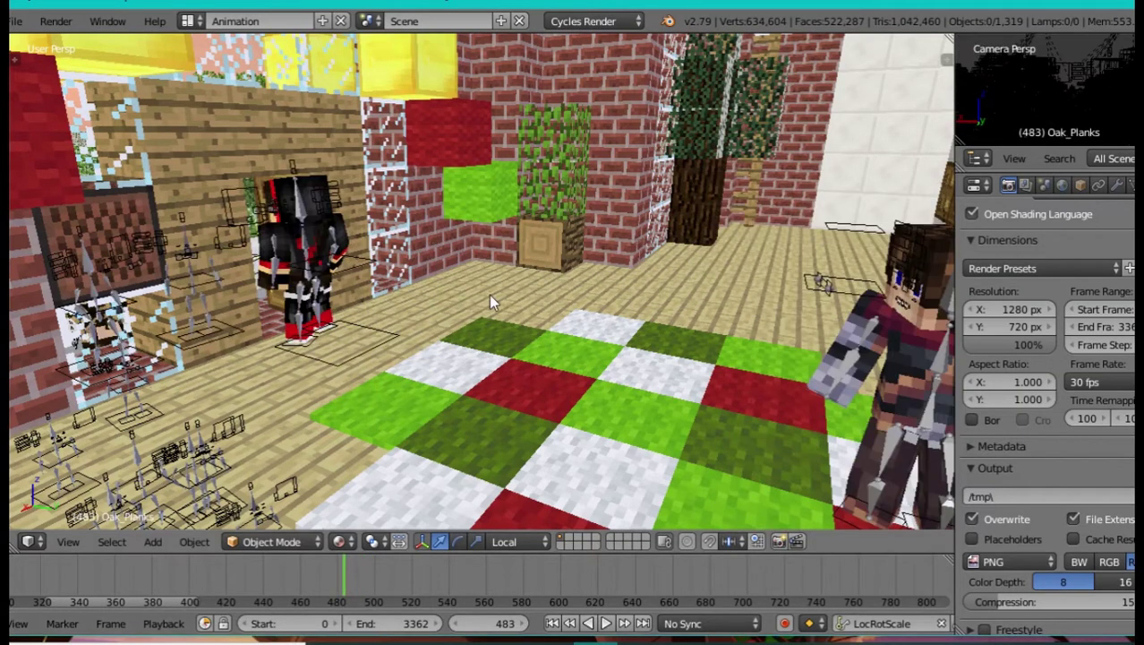
Step: Advance one frame at a time from frame 483 to frame 490 to find the exact cut
{"action": "key", "text": "Right"}
{"action": "key", "text": "Right"}
{"action": "key", "text": "Right"}
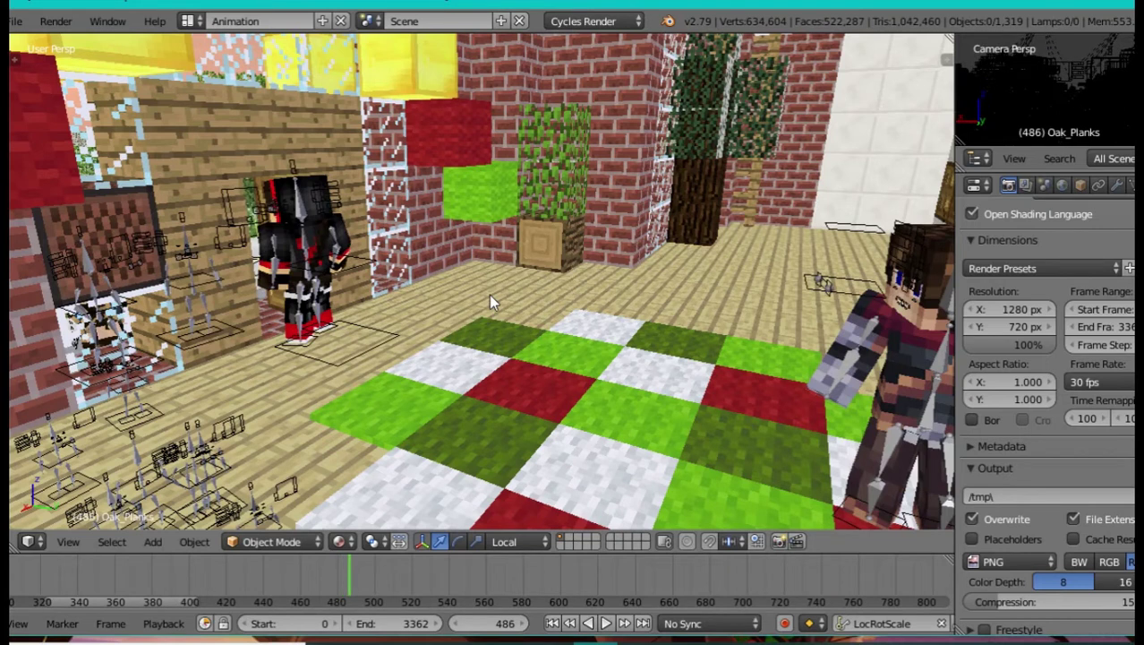
{"action": "key", "text": "Right"}
{"action": "key", "text": "Right"}
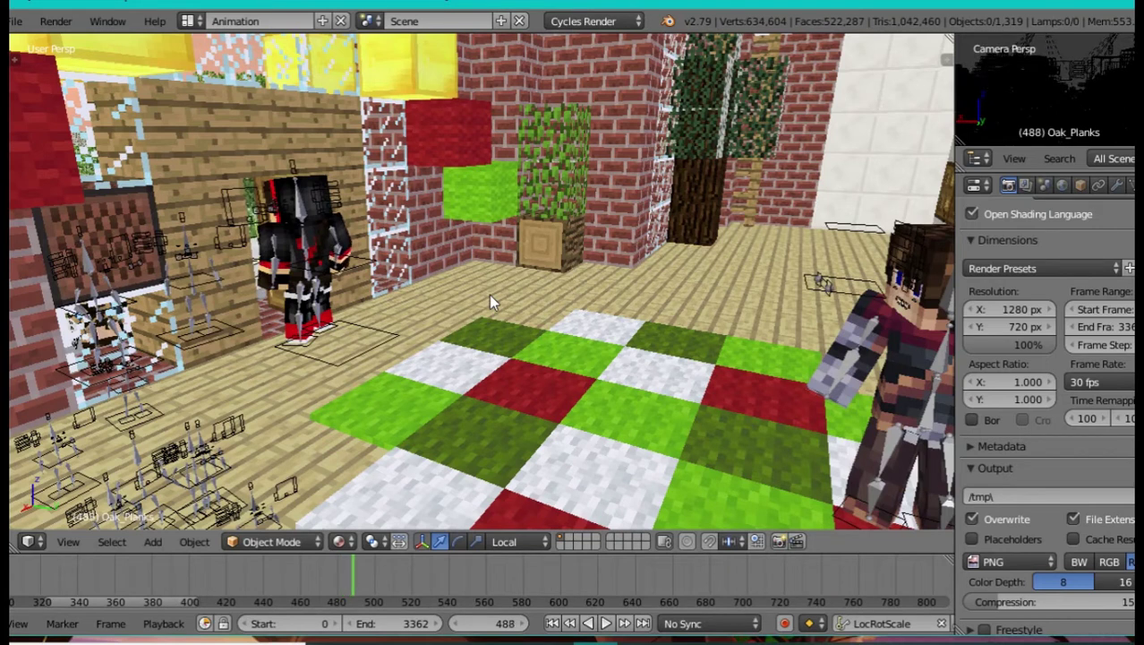
{"action": "key", "text": "Right"}
{"action": "key", "text": "Right"}
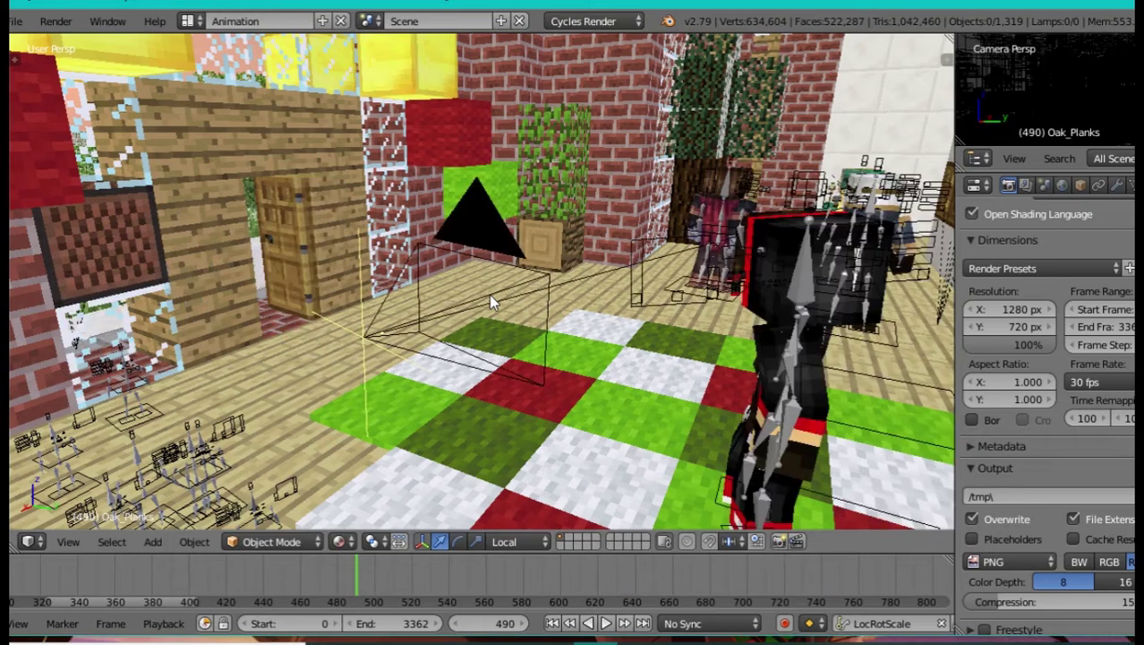
Step: Alternate between frames 489 and 490 to compare the character positions across the cut, ending on frame 489
{"action": "key", "text": "Left"}
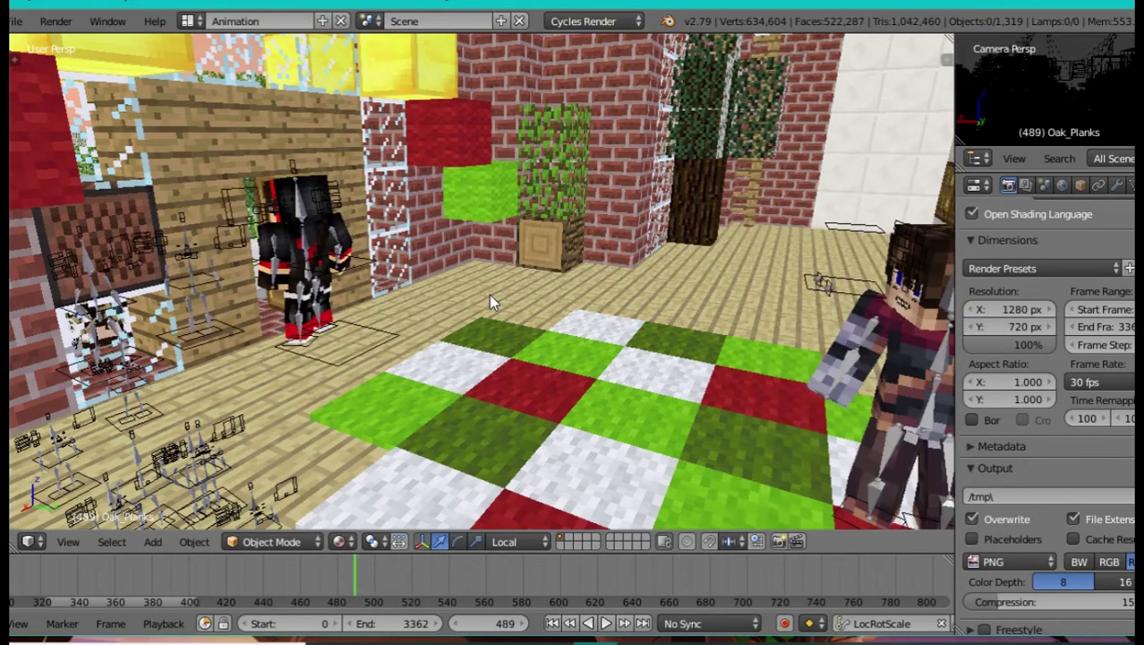
{"action": "key", "text": "Right"}
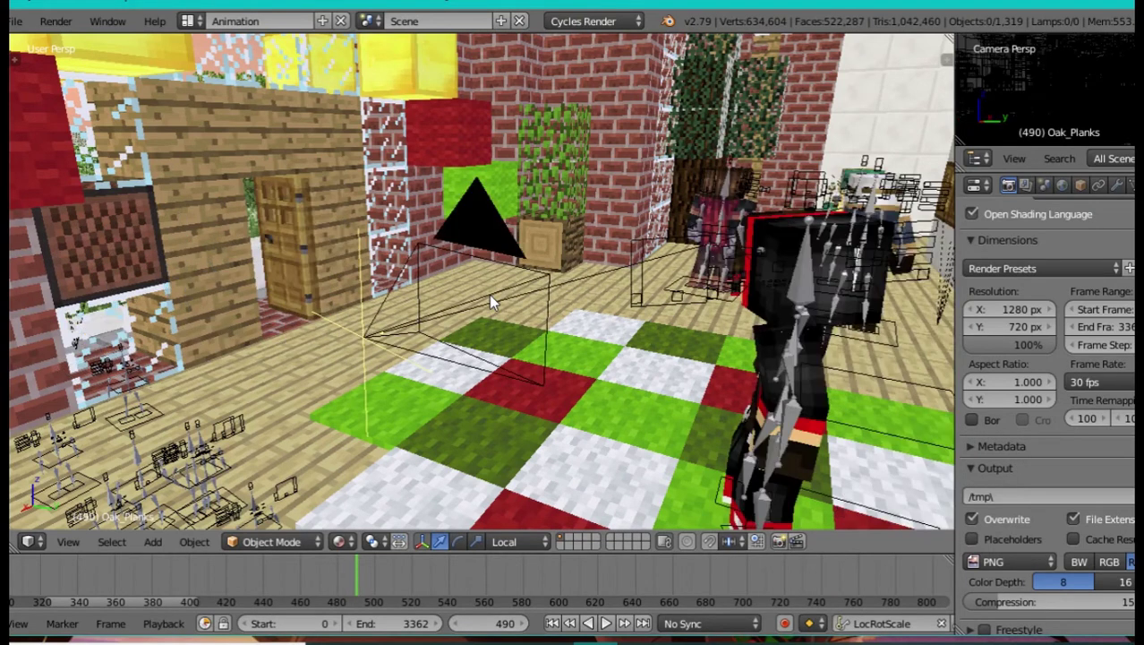
{"action": "key", "text": "Left"}
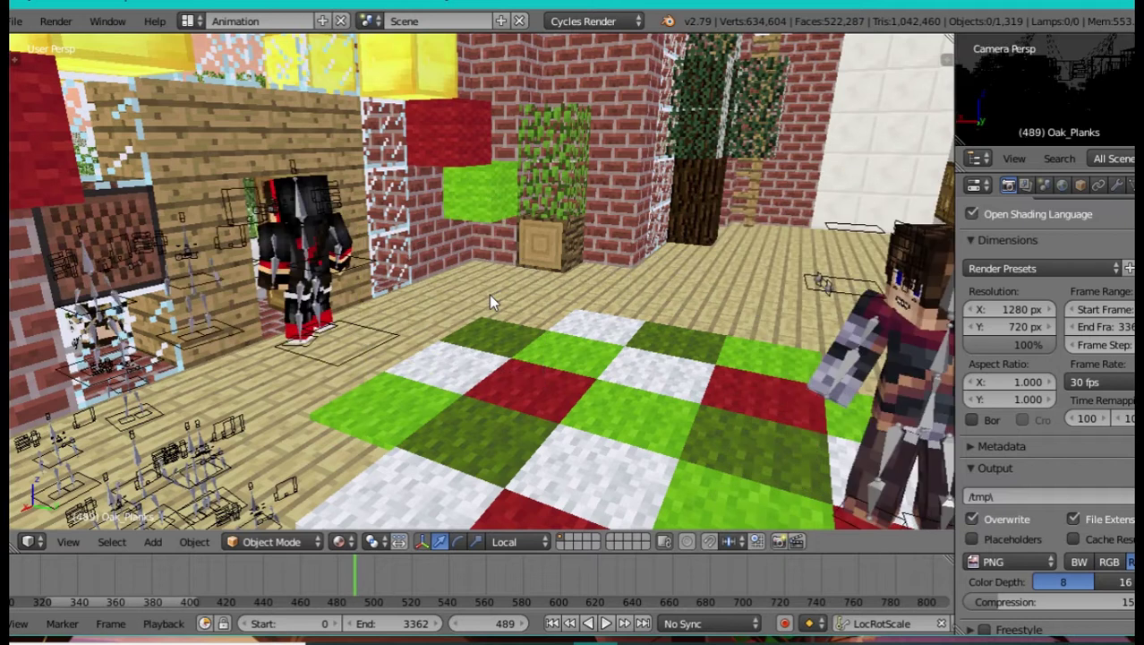
Step: Fly back from the rug to view both characters and the staircase at frame 489
{"action": "key", "text": "shift+f"}
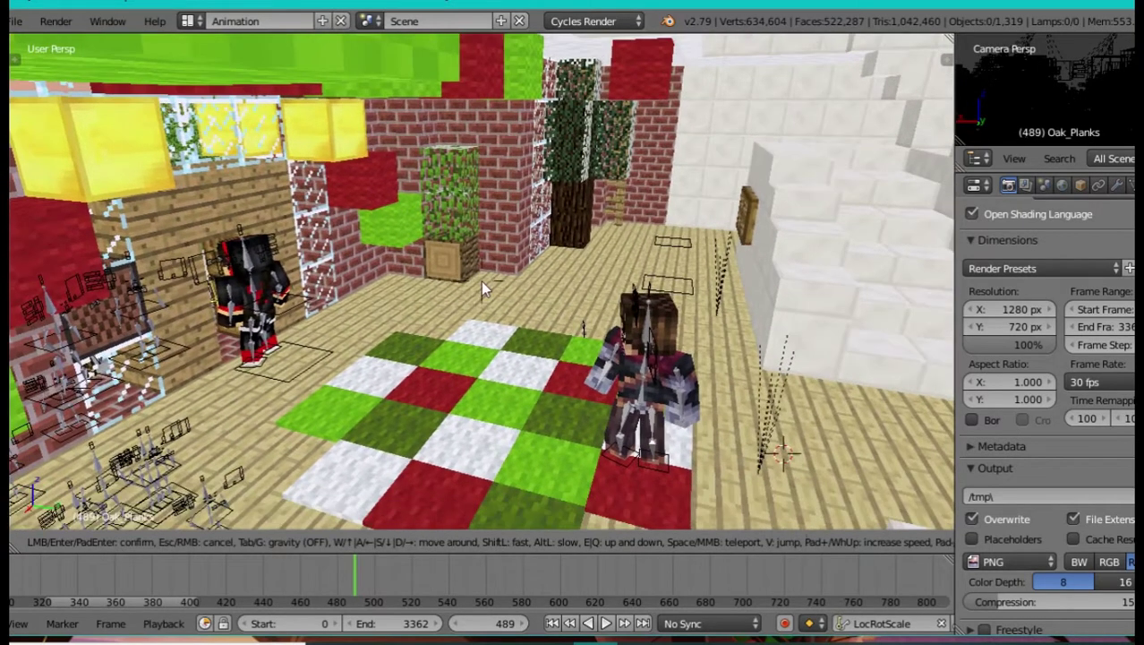
Step: Compare the characters' positions in the room between frames 489 and 490
{"action": "left_click", "coordinate": [481, 281]}
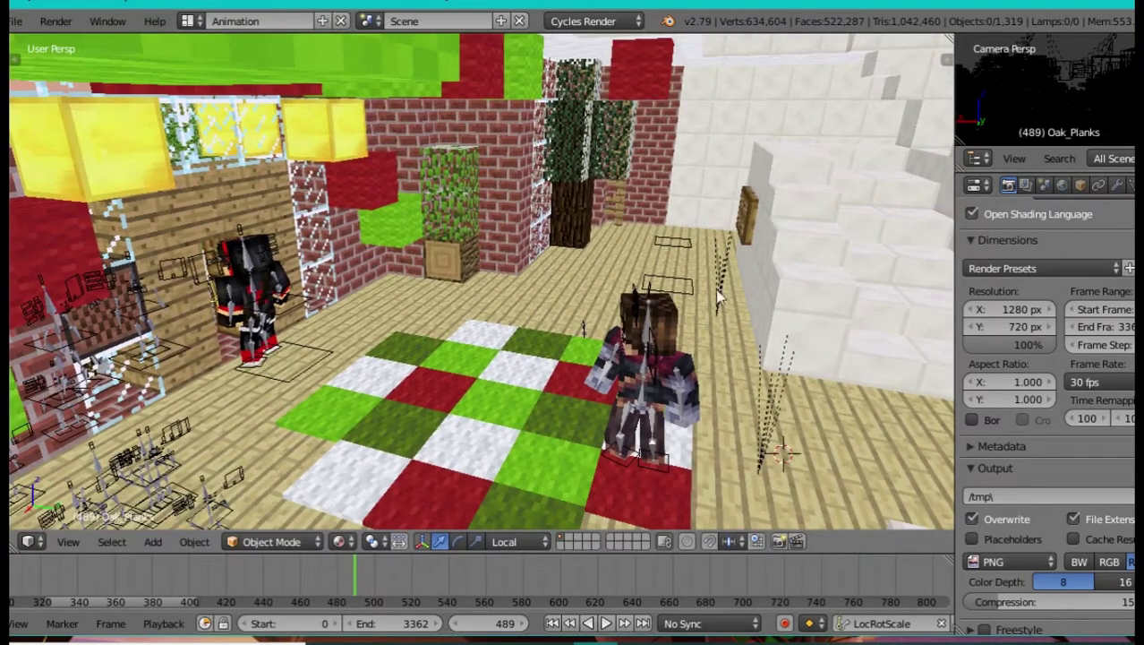
{"action": "key", "text": "Right"}
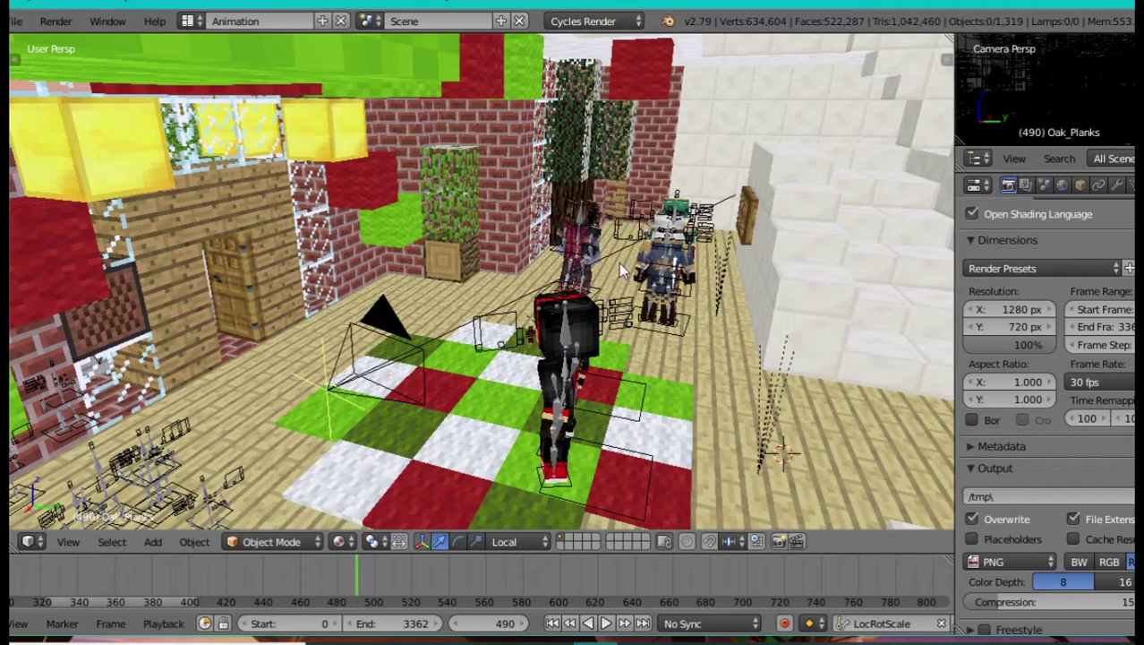
{"action": "left_click", "coordinate": [549, 638]}
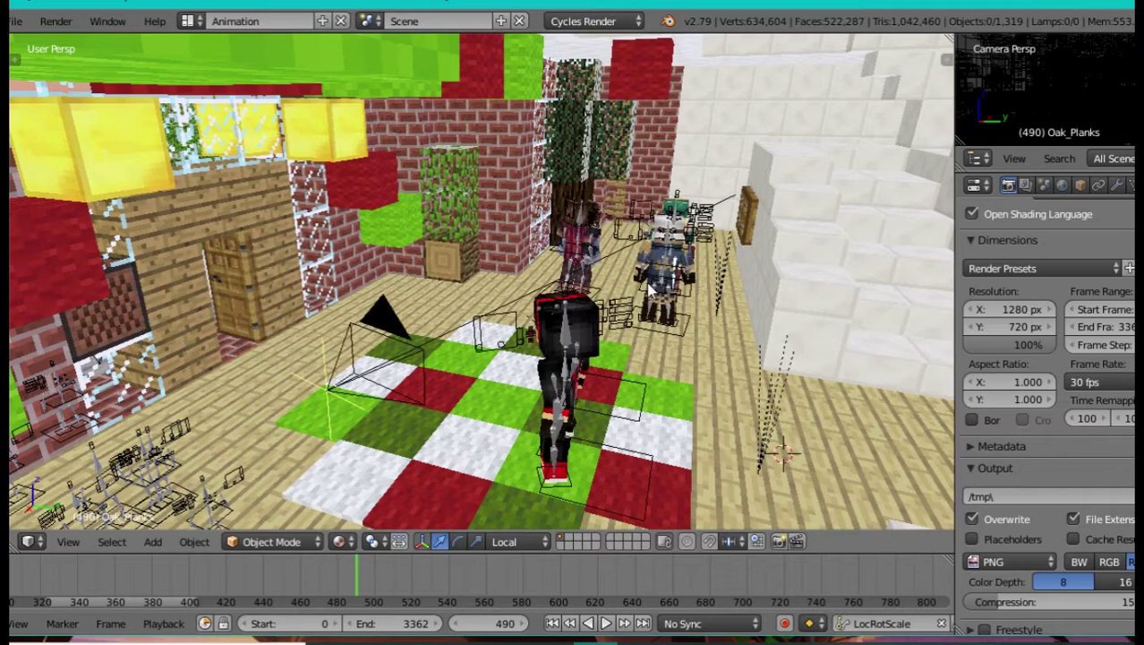
{"action": "key", "text": "Left"}
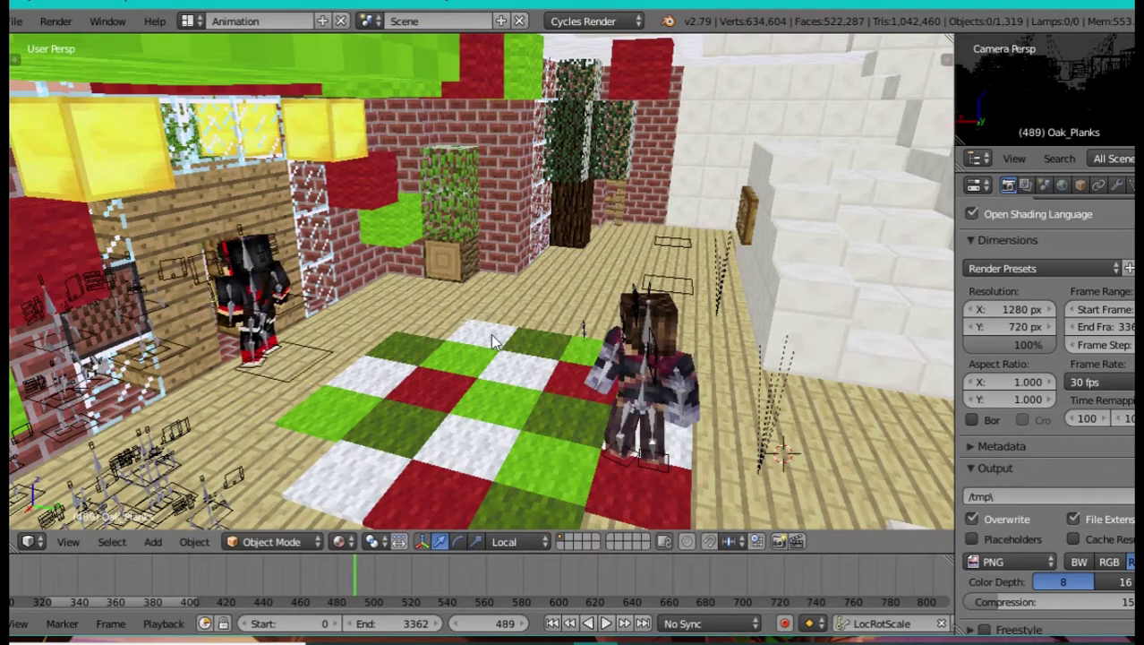
{"action": "key", "text": "Right"}
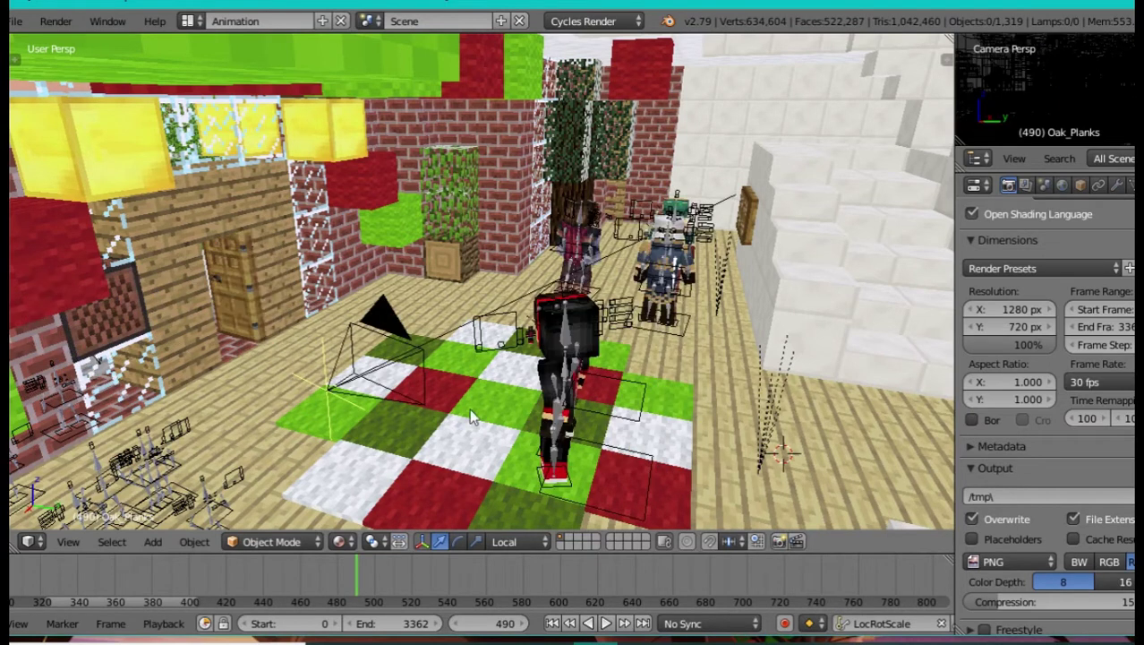
{"action": "key", "text": "shift+f"}
{"action": "left_click", "coordinate": [481, 280]}
{"action": "key", "text": "Left"}
Step: Inspect both characters around the carpet up close at frame 489, and select the brown-haired character's rig in Pose Mode to view its keyframes
{"action": "key", "text": "shift+f"}
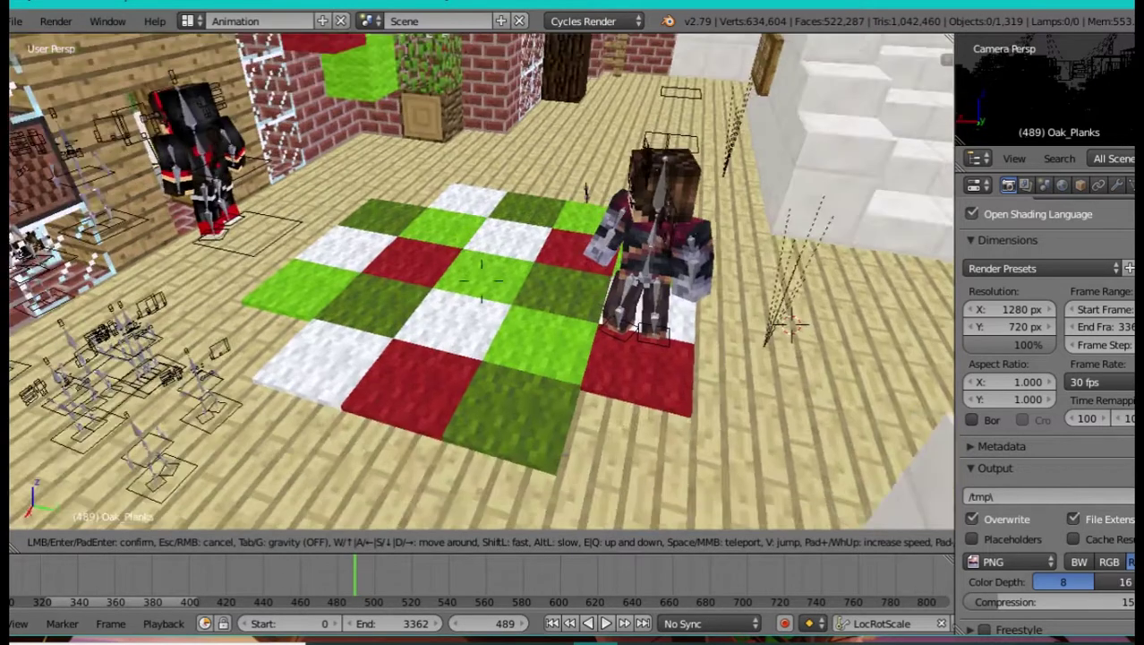
{"action": "key", "text": "w"}
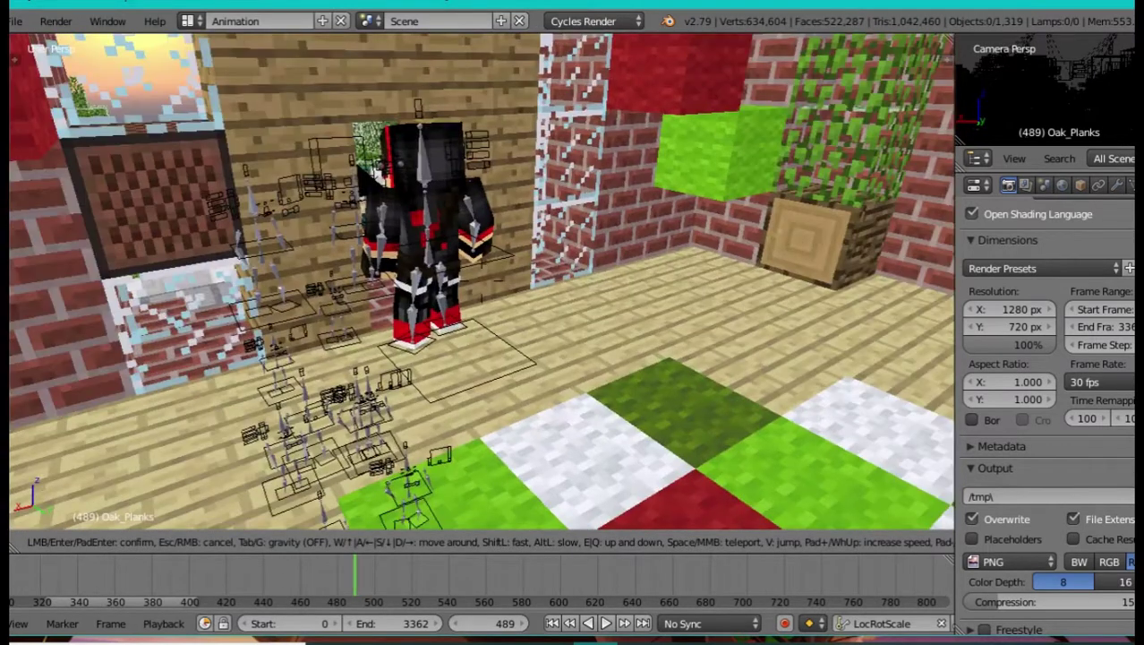
{"action": "key", "text": "s"}
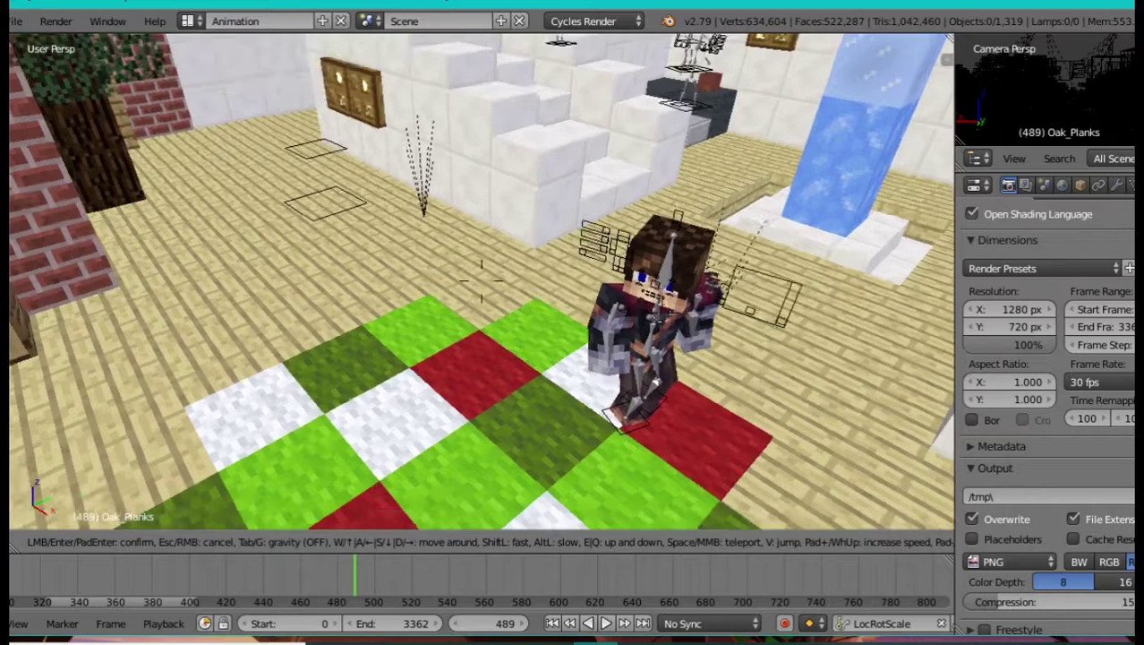
{"action": "key", "text": "w"}
{"action": "key", "text": "d"}
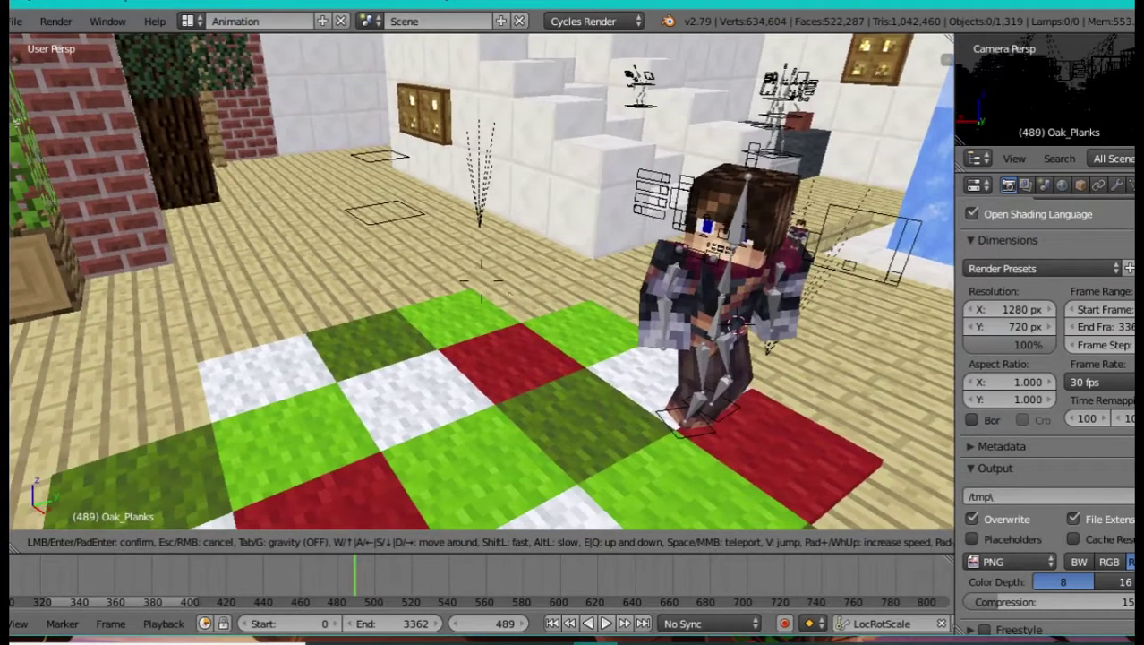
{"action": "left_click", "coordinate": [681, 328]}
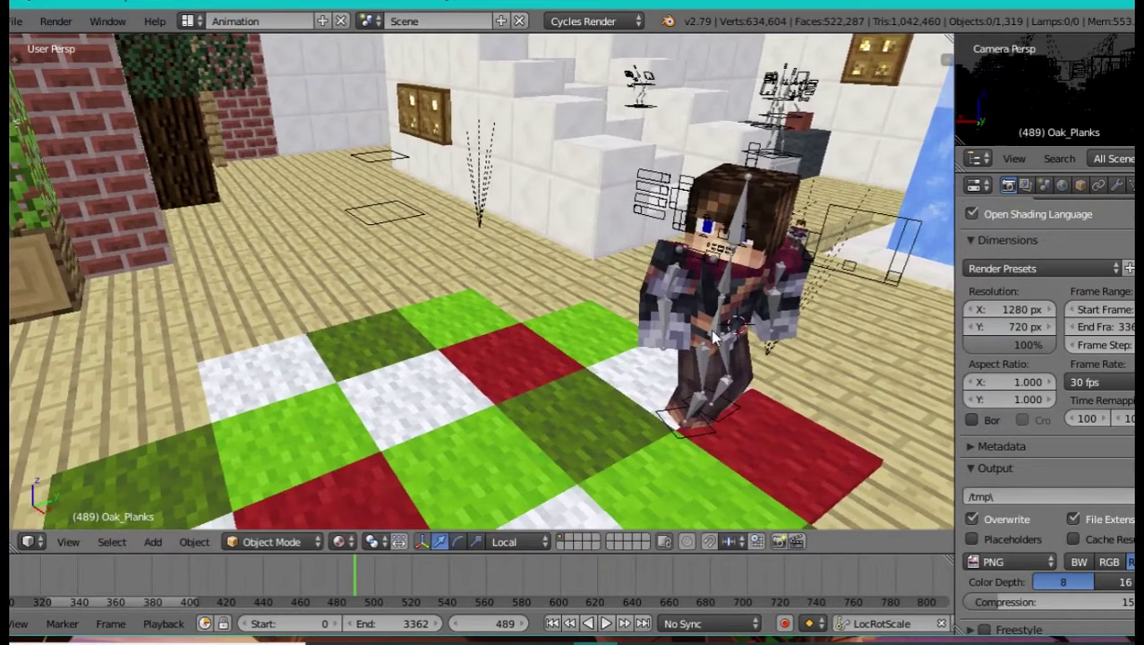
{"action": "right_click", "coordinate": [714, 336]}
{"action": "key", "text": "ctrl+Tab"}
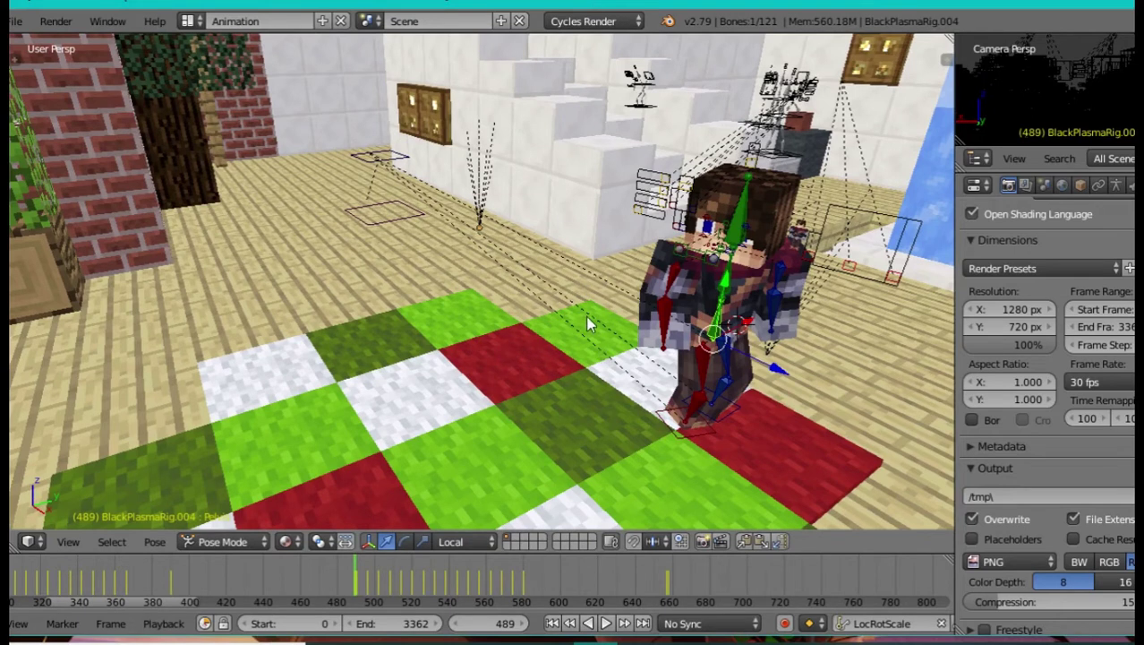
Step: Frame the whole carpet area with both characters, leave the rig's Pose Mode and deselect everything
{"action": "key", "text": "shift+f"}
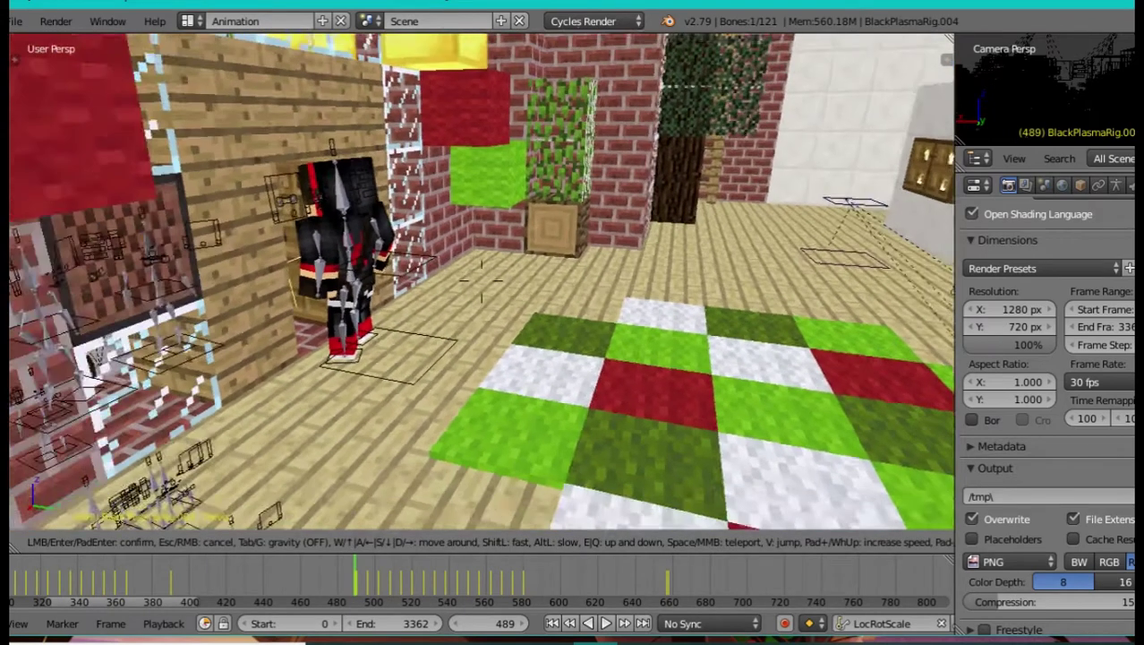
{"action": "key", "text": "s"}
{"action": "left_click", "coordinate": [483, 282]}
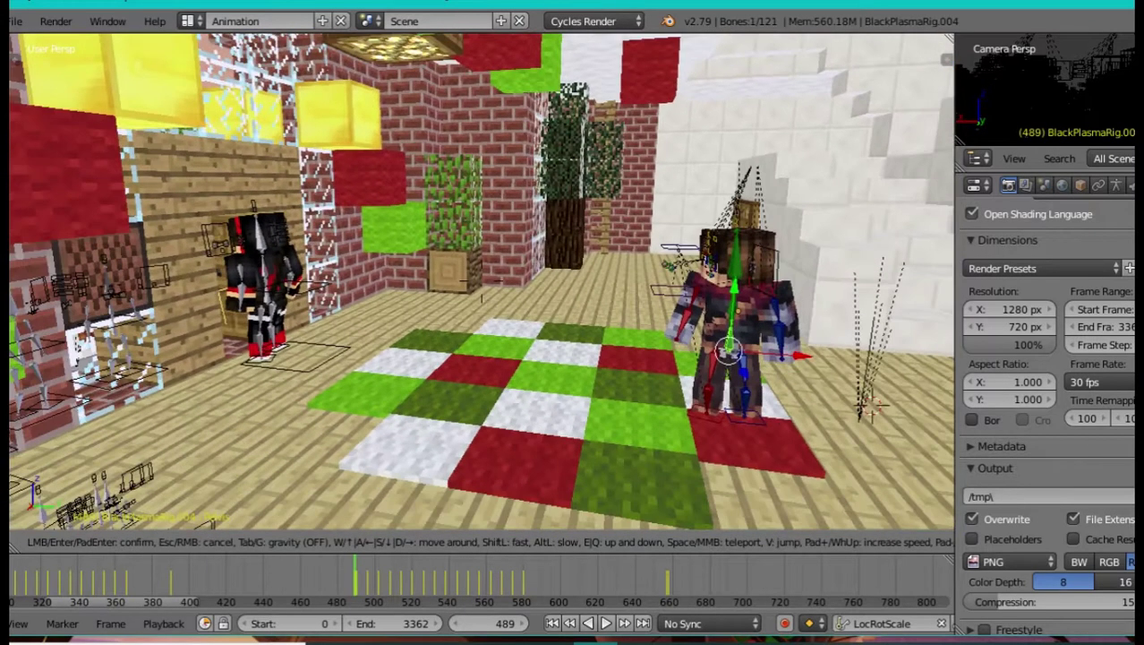
{"action": "right_click", "coordinate": [498, 328]}
{"action": "key", "text": "a"}
Step: Step back and forth between frames 488 and 492 to examine how the characters and camera switch positions between shots
{"action": "key", "text": "Left"}
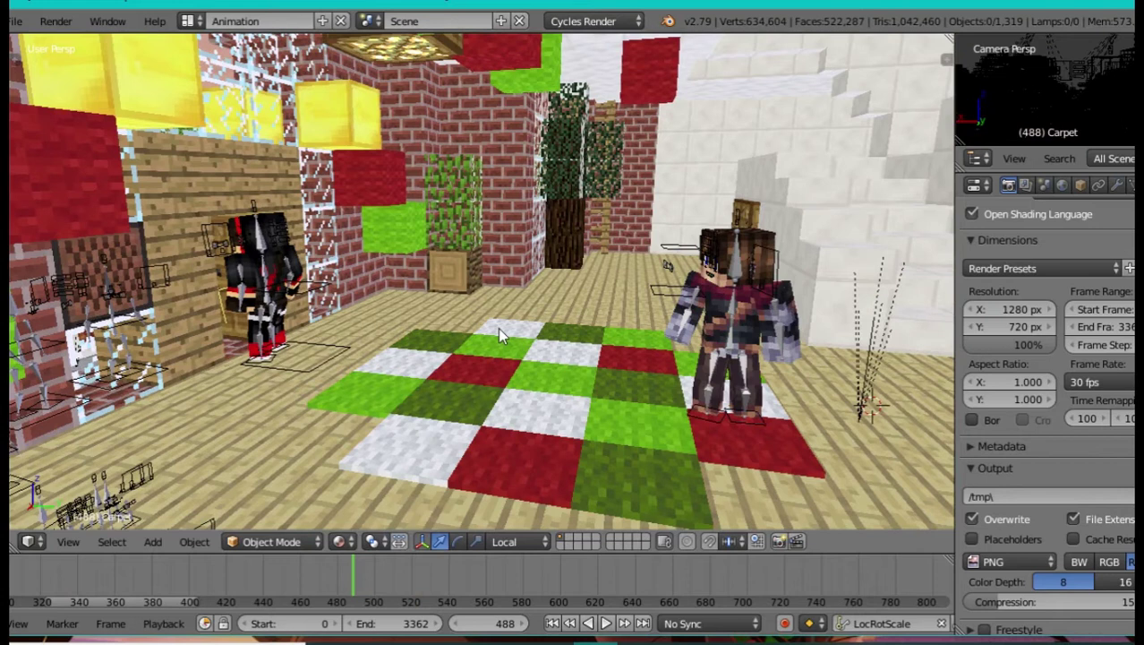
{"action": "key", "text": "Right"}
{"action": "key", "text": "Right"}
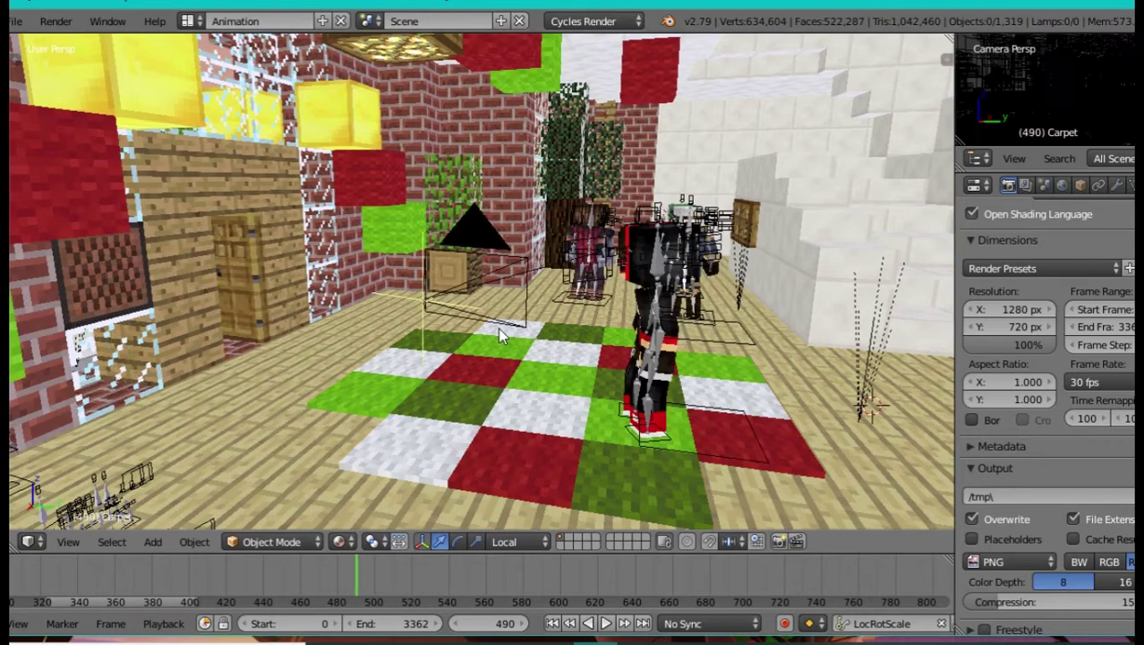
{"action": "key", "text": "Left"}
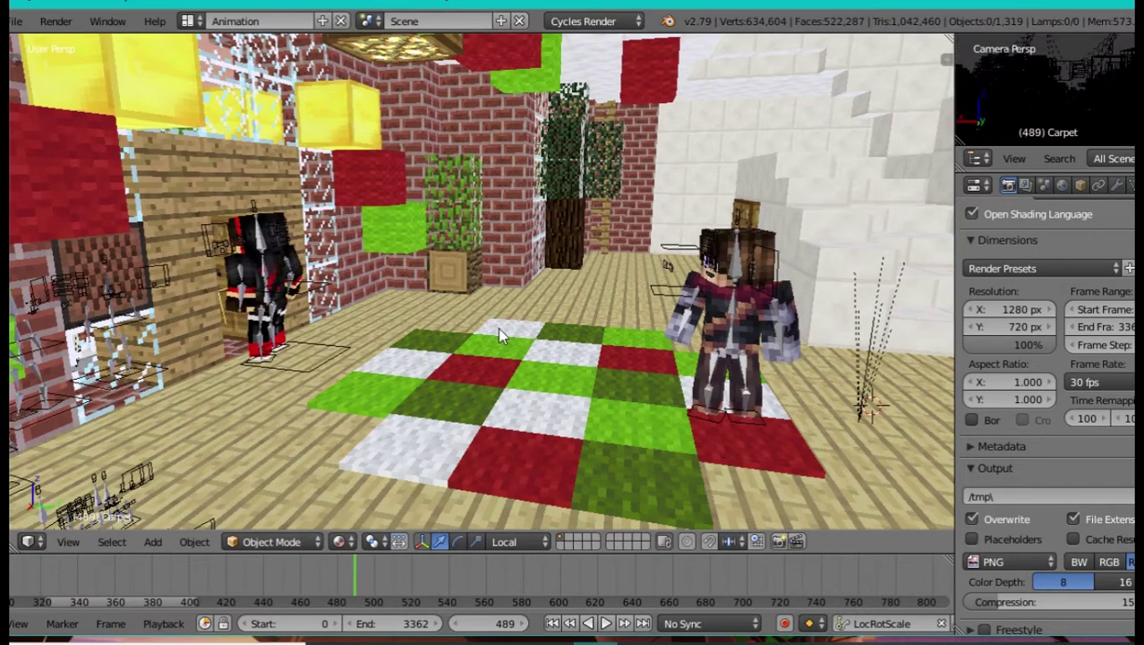
{"action": "key", "text": "Right"}
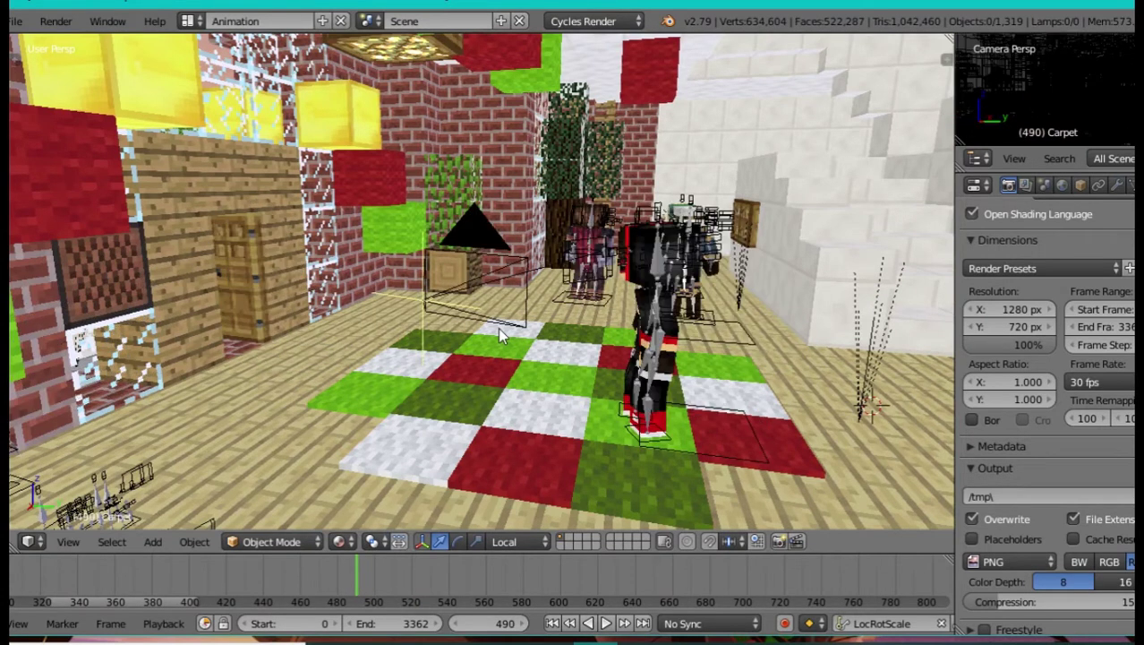
{"action": "key", "text": "Left"}
{"action": "key", "text": "Right"}
{"action": "key", "text": "Left"}
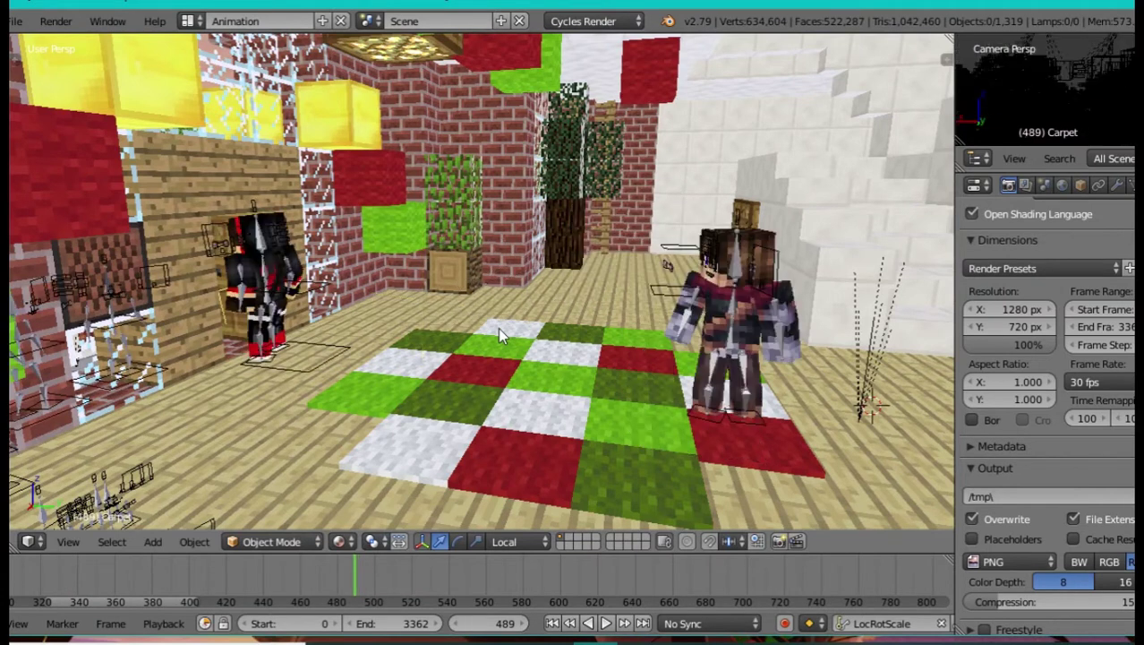
{"action": "key", "text": "Right"}
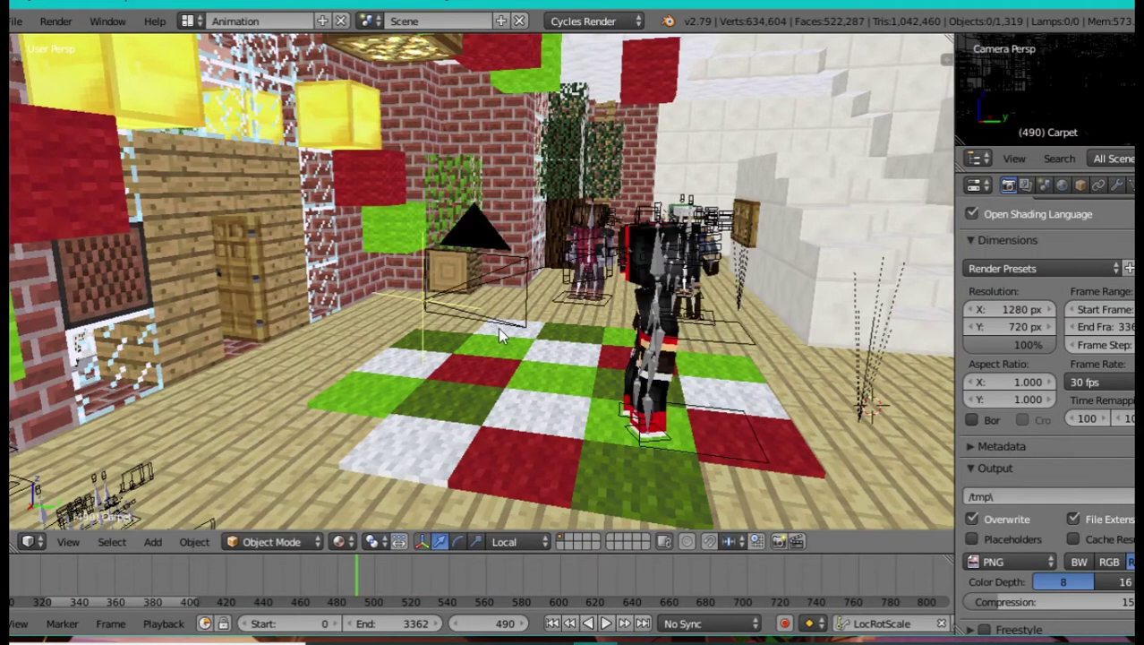
{"action": "key", "text": "Left"}
{"action": "key", "text": "Right"}
{"action": "key", "text": "Left"}
{"action": "key", "text": "Right"}
{"action": "key", "text": "Right"}
{"action": "key", "text": "Right"}
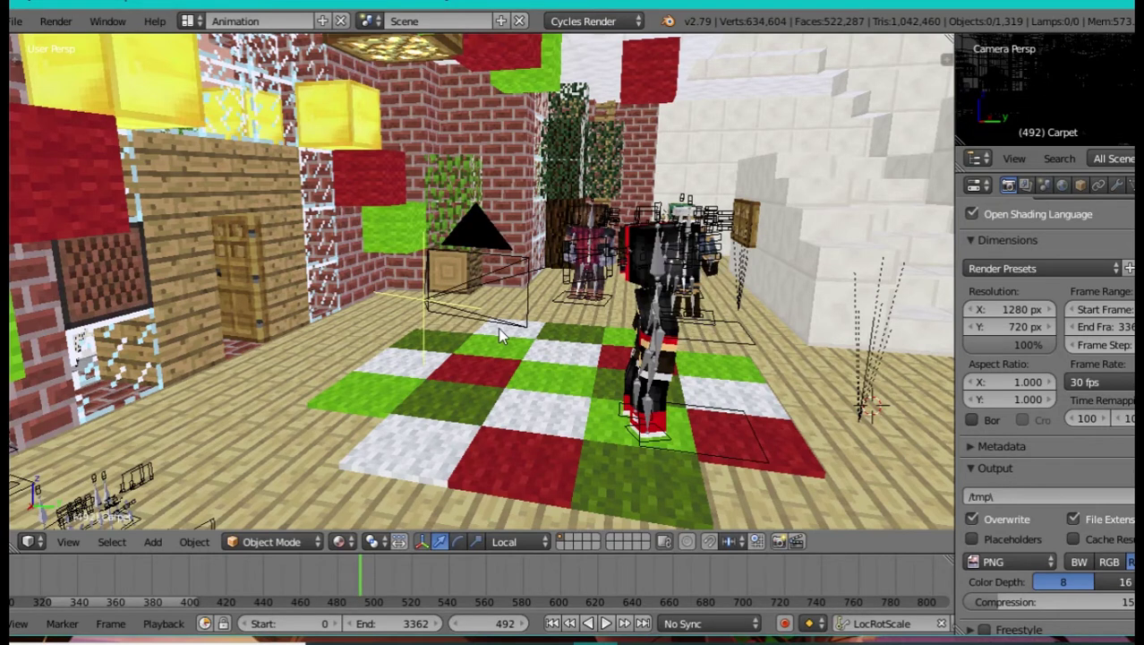
Step: Look through the scene camera and play the animation from frame 483
{"action": "key", "text": "KP_0"}
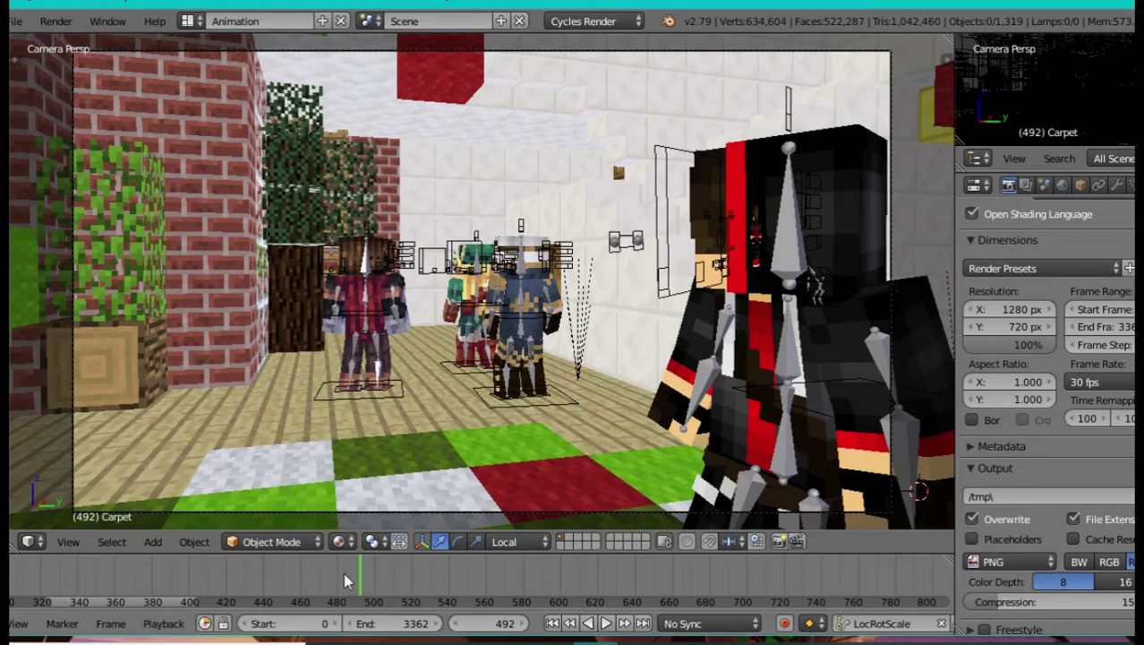
{"action": "left_click", "coordinate": [343, 572]}
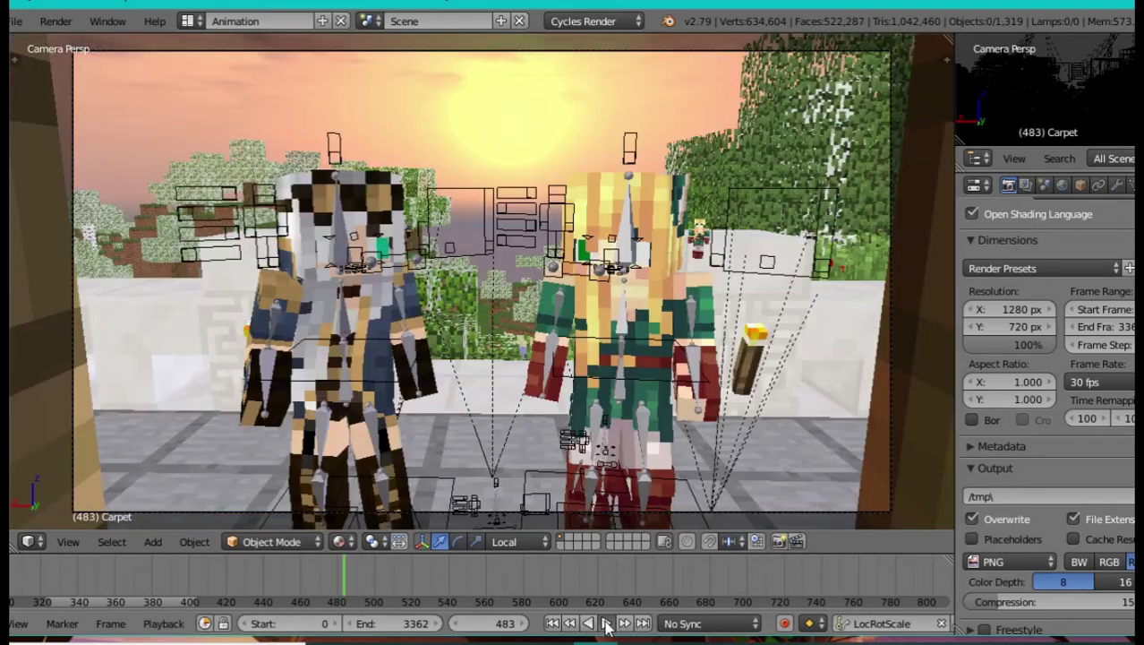
{"action": "left_click", "coordinate": [606, 624]}
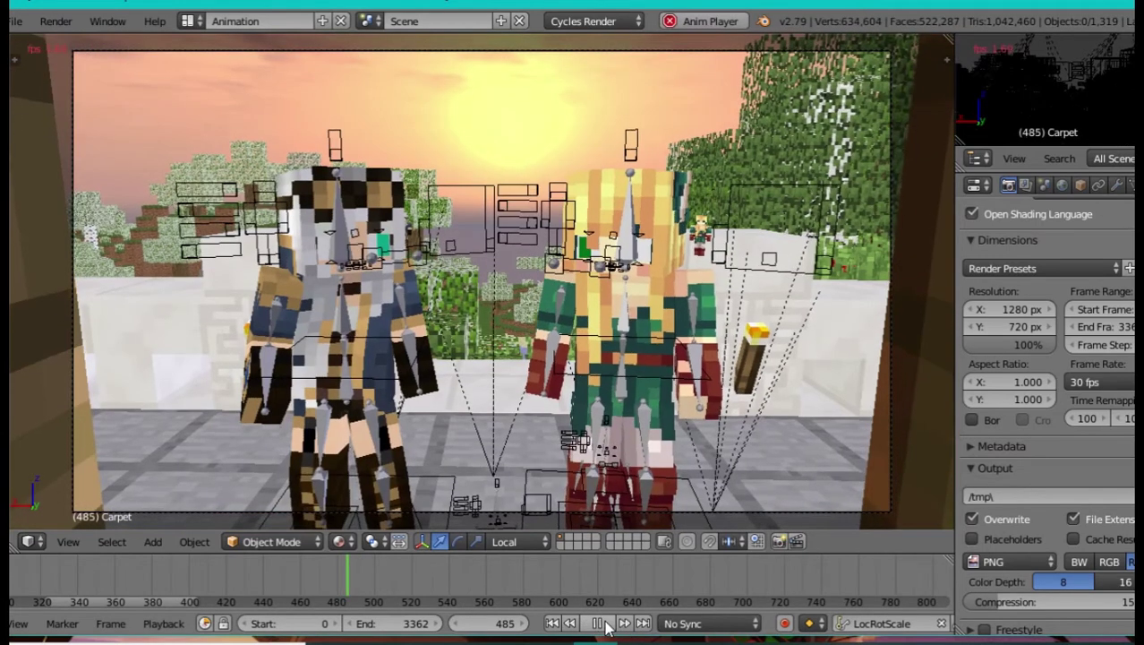
{"action": "left_click", "coordinate": [600, 624]}
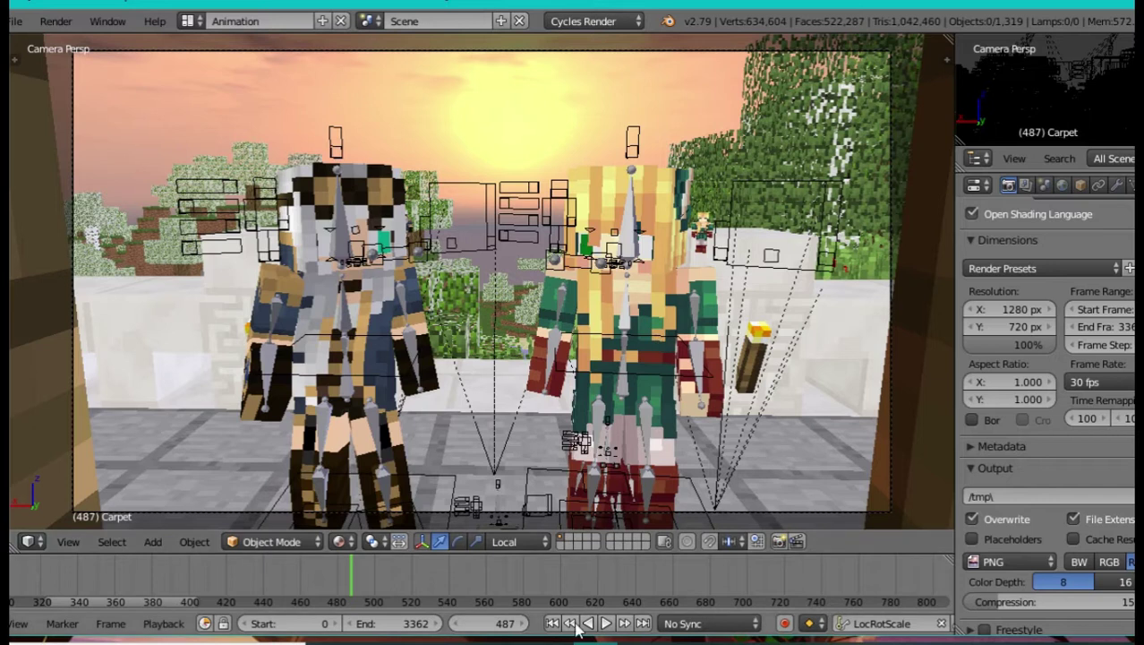
Step: Replay the shot change around frame 490 through the camera, stopping at frame 494
{"action": "mouse_move", "coordinate": [551, 643]}
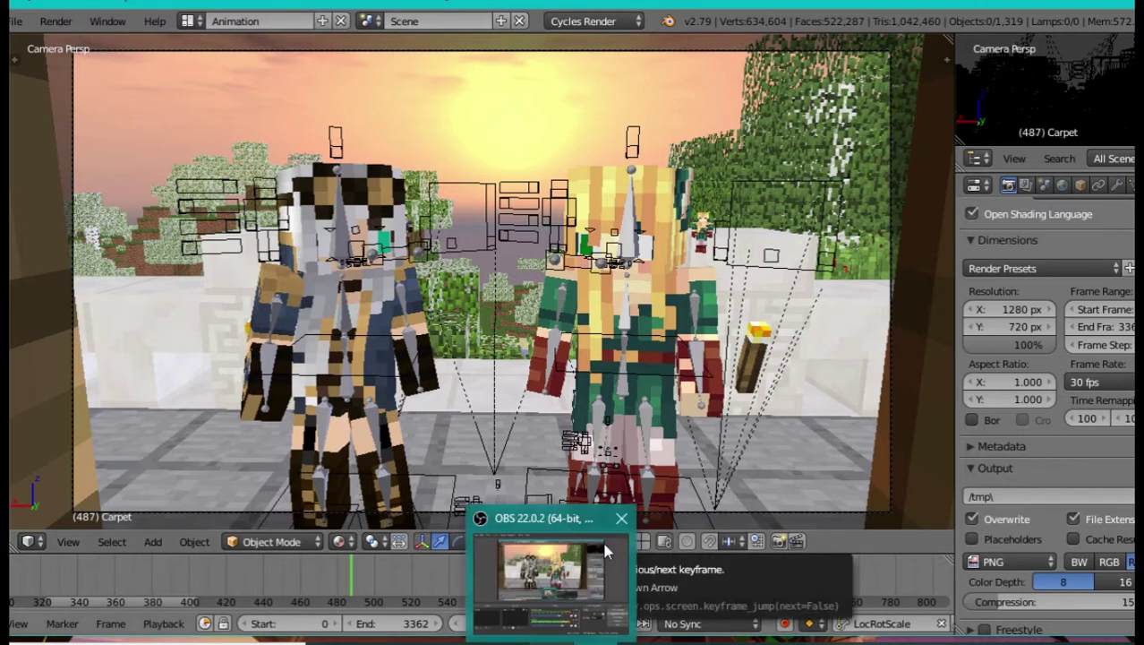
{"action": "left_click", "coordinate": [358, 572]}
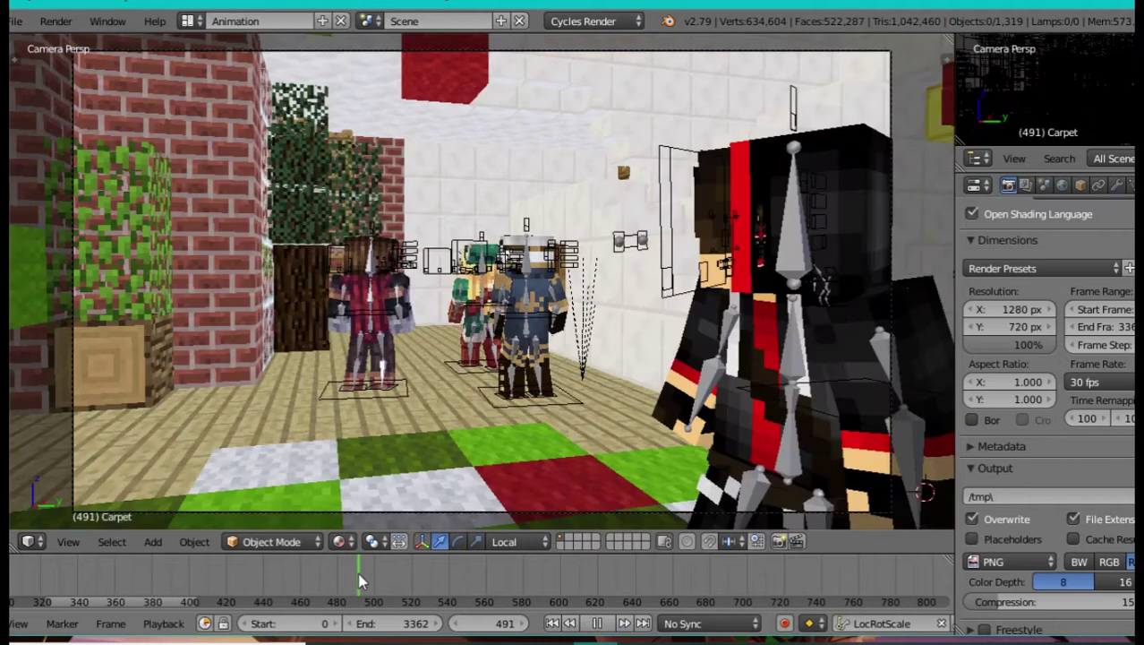
{"action": "left_click", "coordinate": [590, 623]}
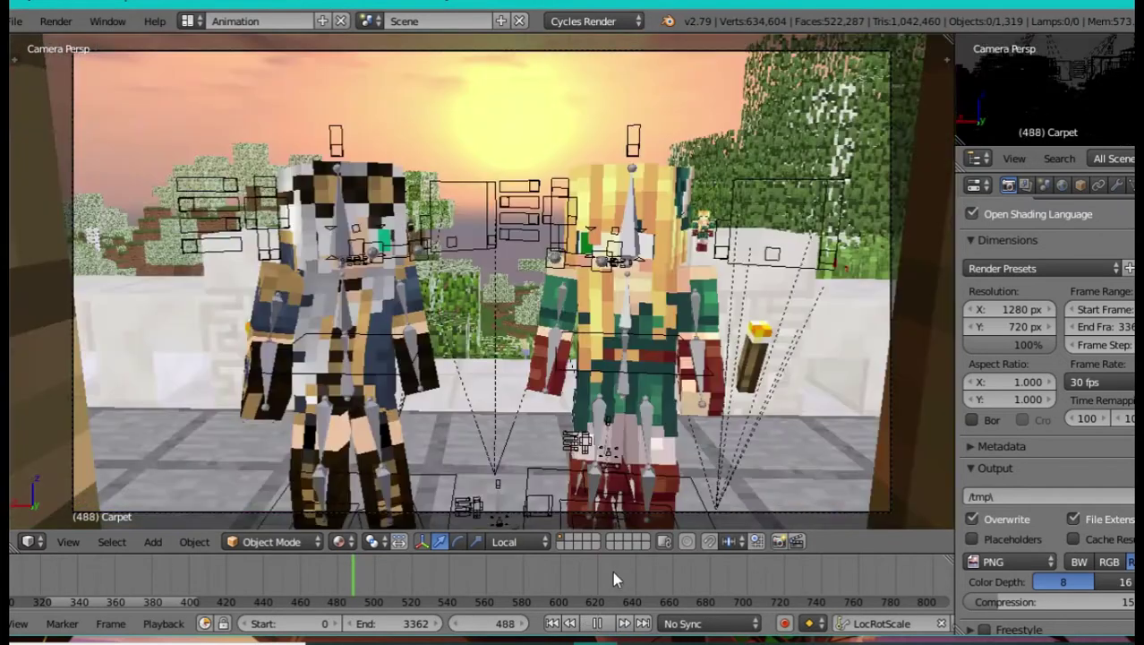
{"action": "left_click", "coordinate": [606, 624]}
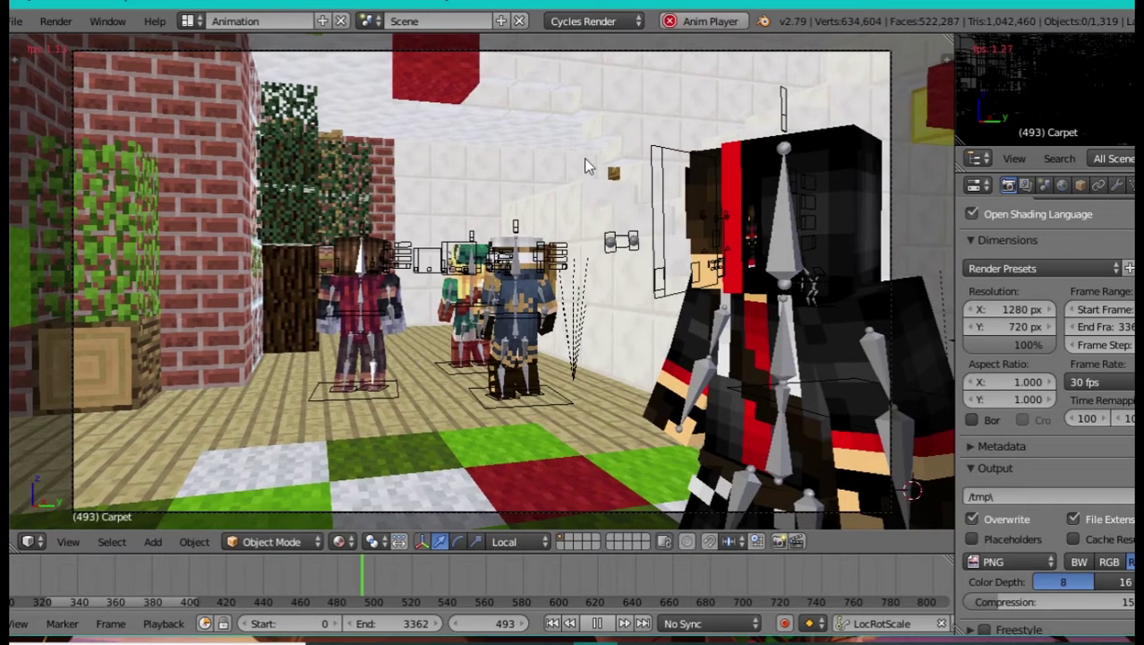
{"action": "key", "text": "alt+a"}
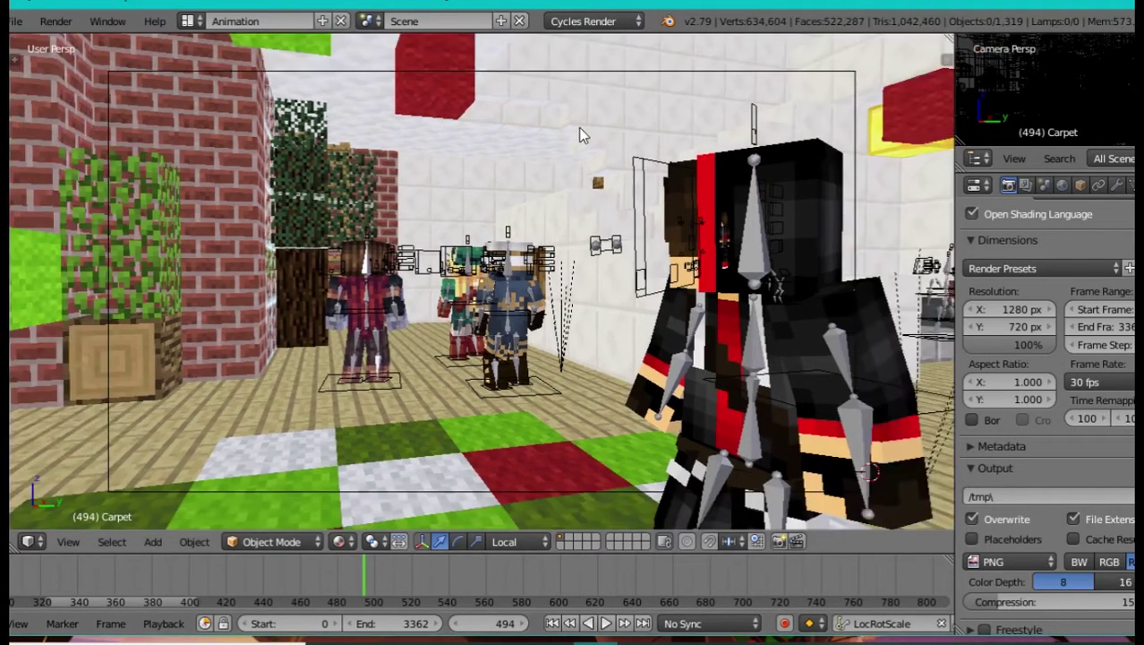
Step: Walk through the room at frame 494 to examine the arrangement of characters, camera and spare rigs around the carpet from above
{"action": "key", "text": "shift+f"}
{"action": "key", "text": "w"}
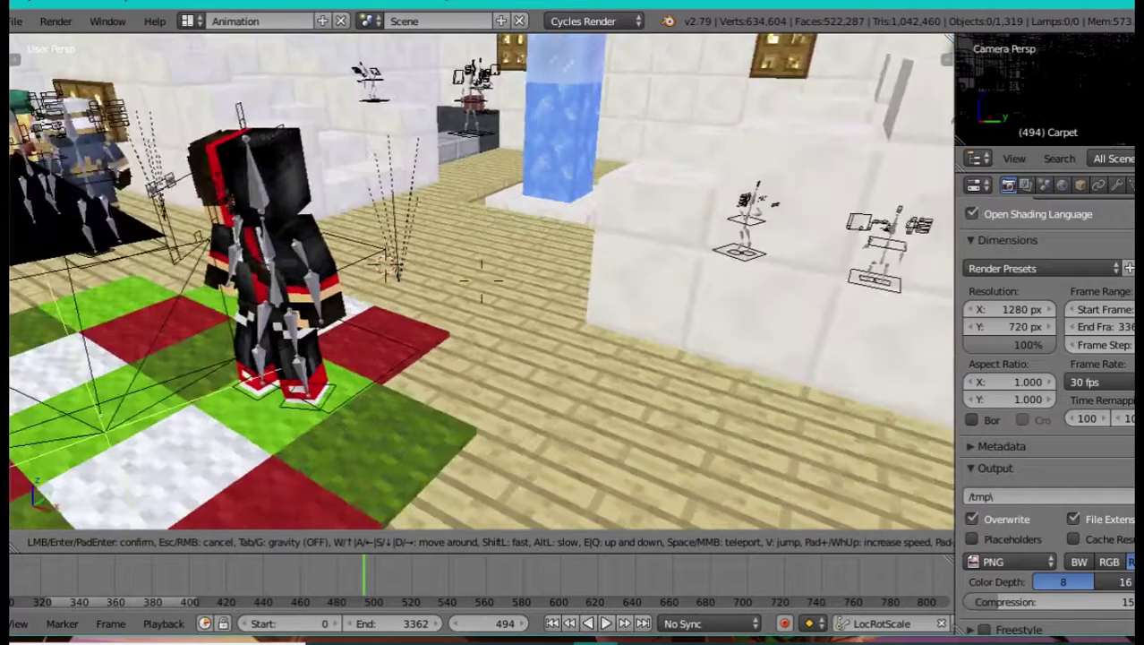
{"action": "key", "text": "d"}
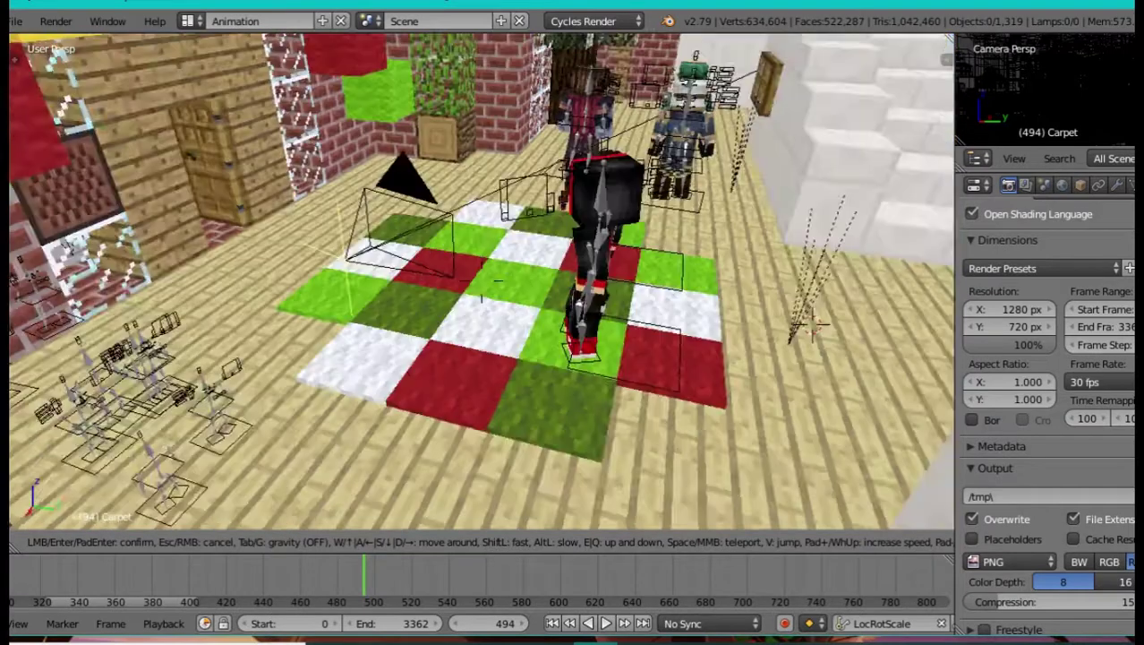
{"action": "left_click", "coordinate": [802, 371]}
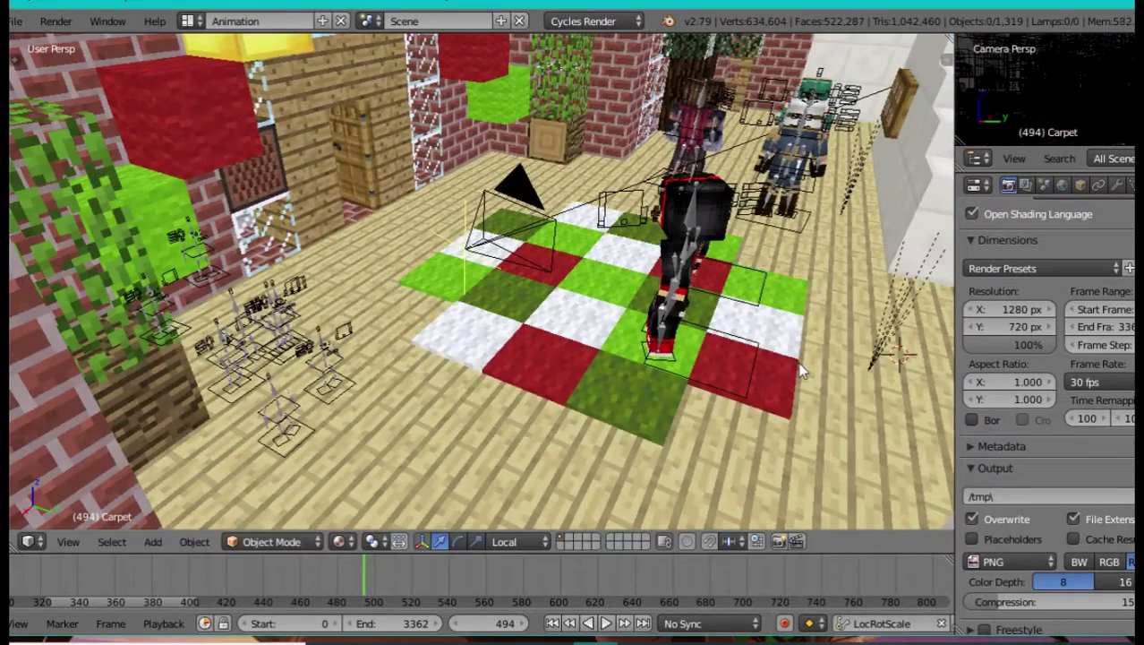
{"action": "key", "text": "shift+f"}
{"action": "key", "text": "e"}
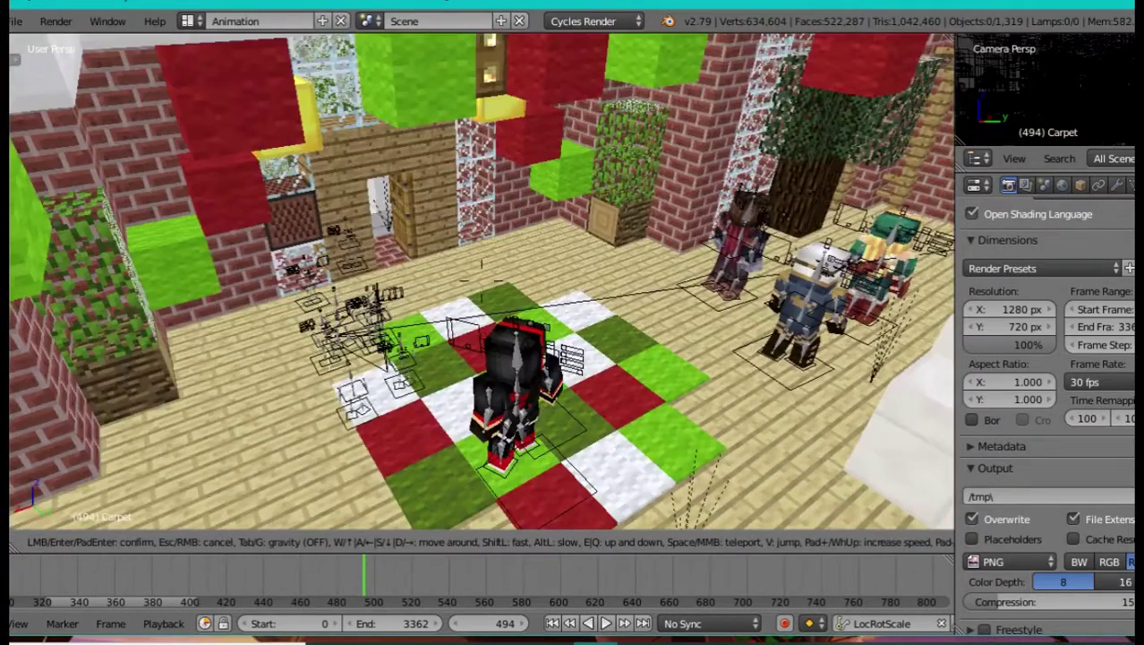
{"action": "key", "text": "w"}
{"action": "key", "text": "s"}
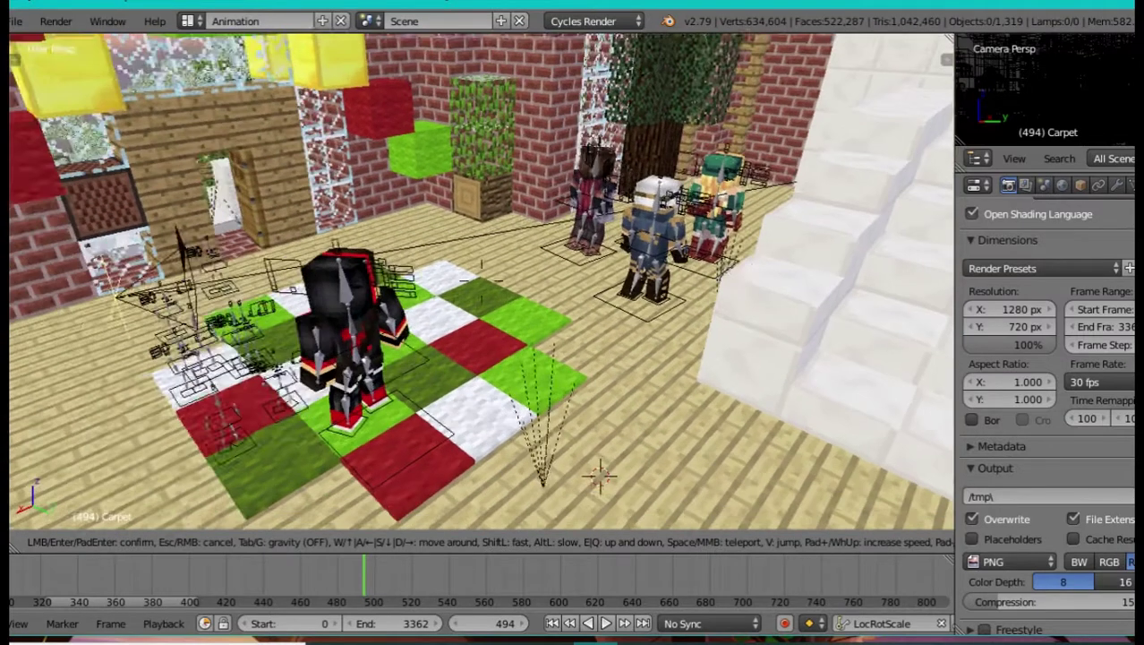
{"action": "left_click", "coordinate": [520, 405]}
{"action": "left_click", "coordinate": [519, 403]}
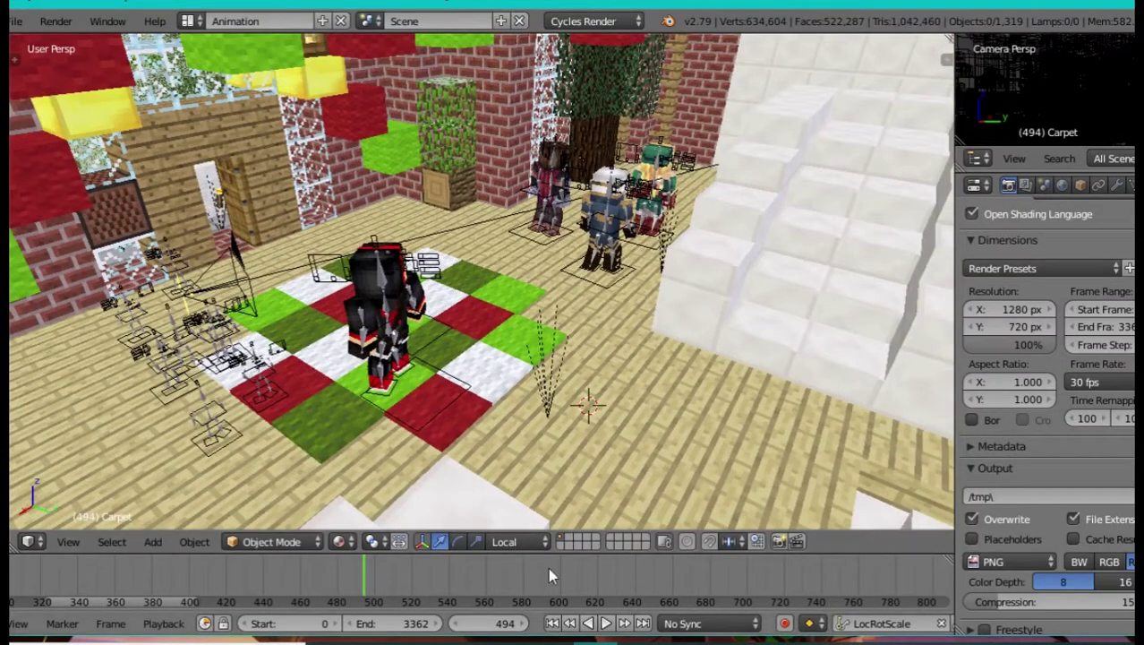
Step: Jump between frames 475, 531, 755 and around 812 to examine how the characters change places around the carpet
{"action": "left_click_drag", "start_coordinate": [143, 595], "coordinate": [176, 600]}
{"action": "scroll", "coordinate": [176, 606], "scroll_direction": "down", "scroll_amount": 6, "text": "ctrl"}
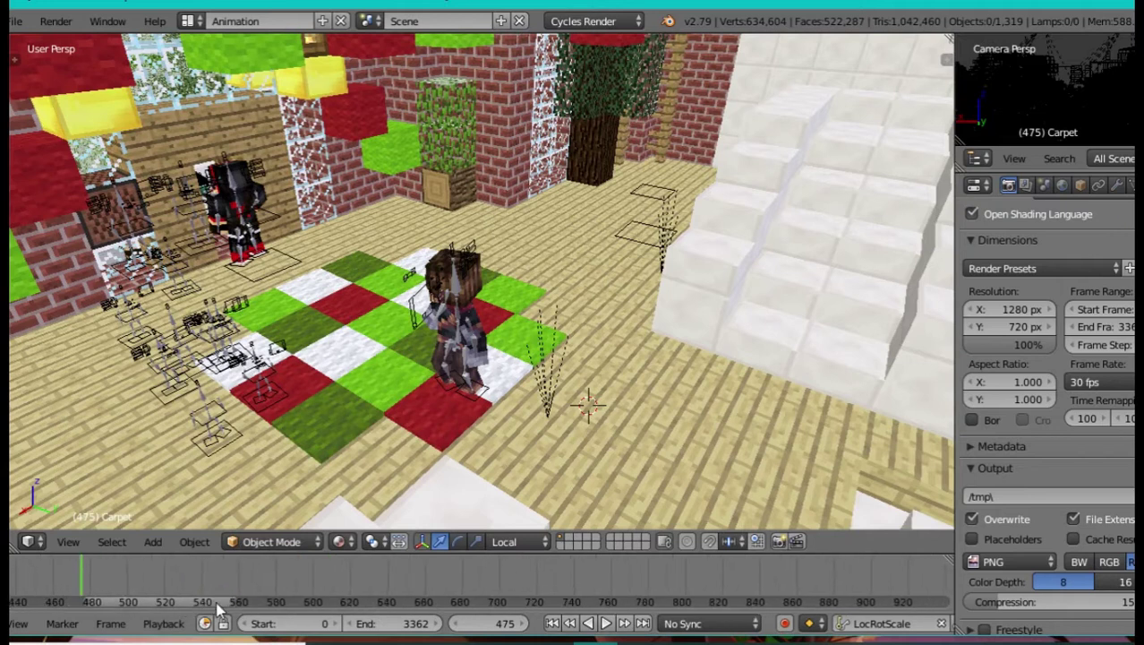
{"action": "left_click", "coordinate": [708, 589]}
{"action": "key", "text": "alt+a"}
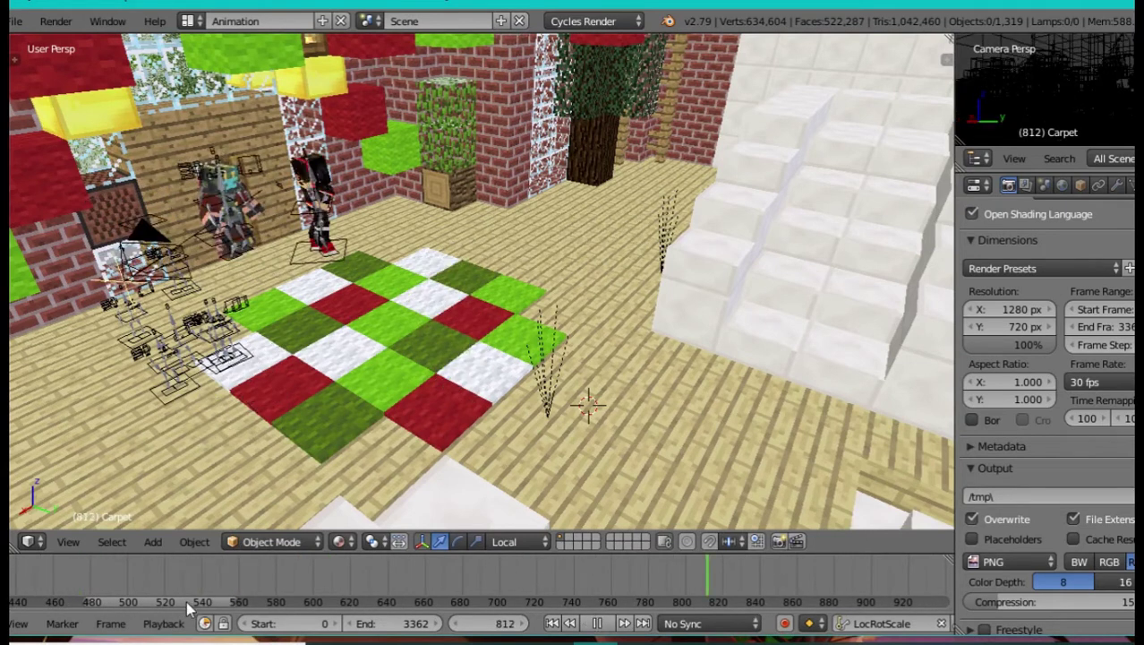
{"action": "key", "text": "Escape"}
{"action": "left_click_drag", "start_coordinate": [187, 603], "coordinate": [194, 602]}
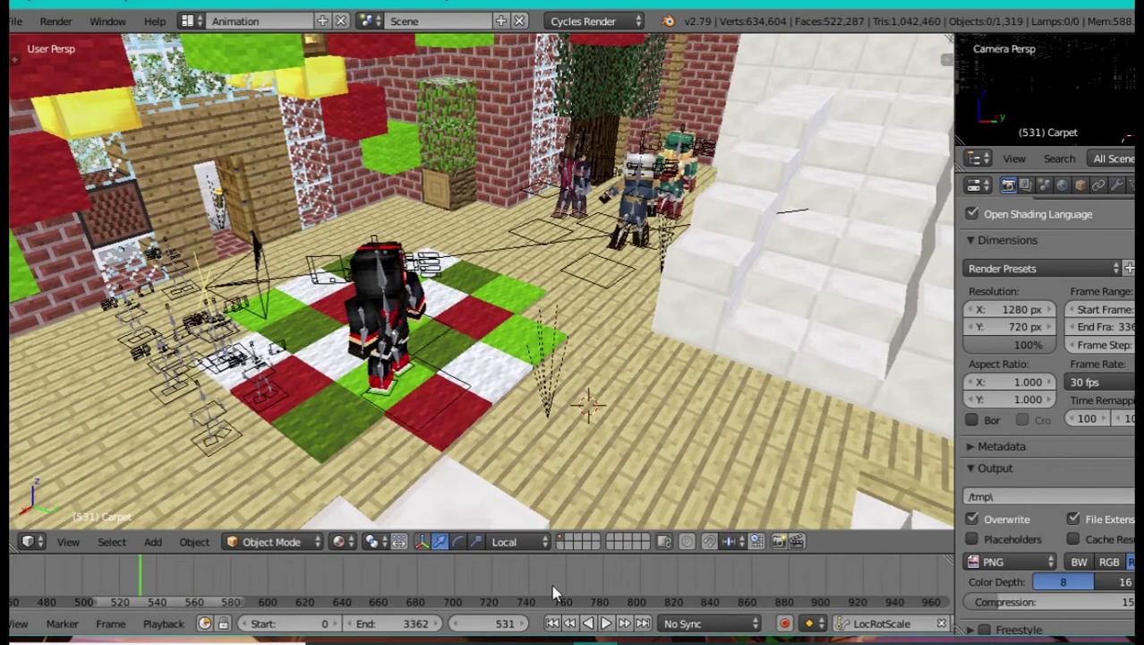
{"action": "left_click", "coordinate": [556, 591]}
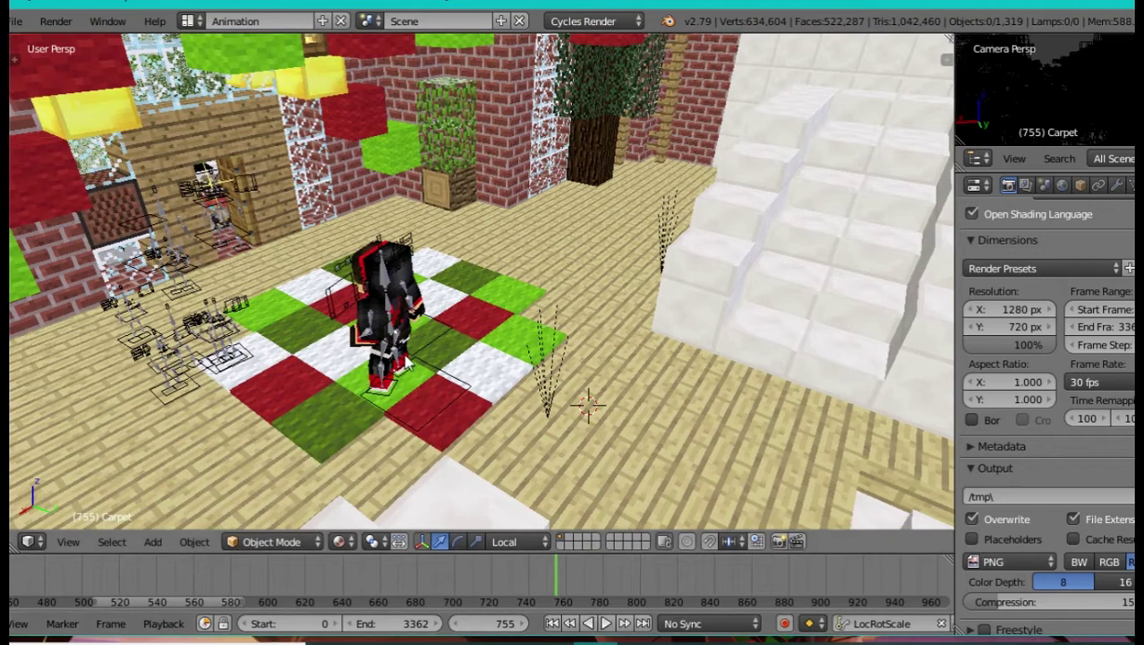
Step: Fly across the room to the open doorway at frame 755 to examine the characters waiting outside
{"action": "key", "text": "shift+f"}
{"action": "key", "text": "w"}
{"action": "key", "text": "w"}
{"action": "key", "text": "w"}
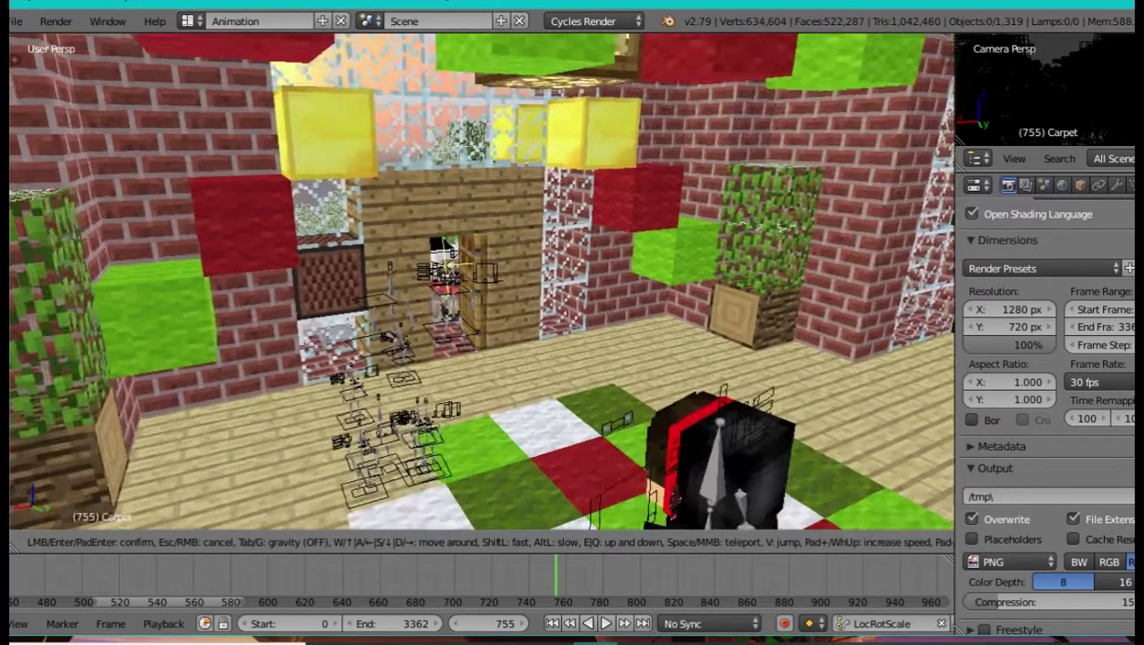
{"action": "key", "text": "w"}
{"action": "key", "text": "w"}
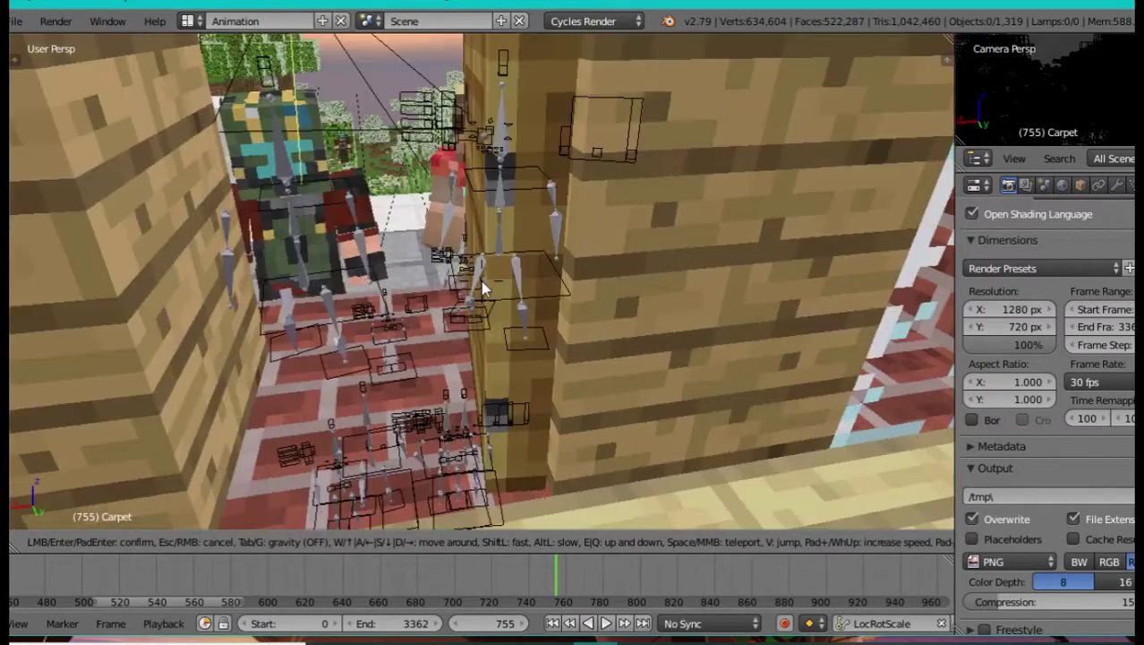
{"action": "left_click", "coordinate": [484, 287]}
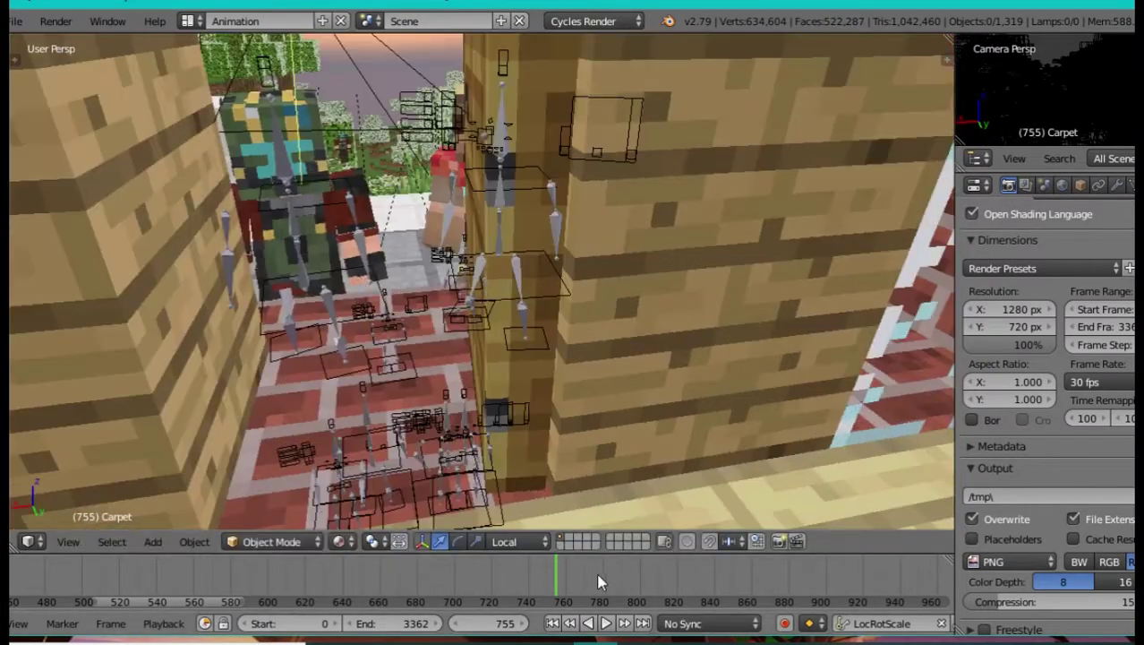
Step: Play the animation at the doorway, pausing at frame 776 to raise the viewpoint, and continue to about frame 807
{"action": "key", "text": "alt+a"}
{"action": "key", "text": "alt+a"}
{"action": "key", "text": "shift+f"}
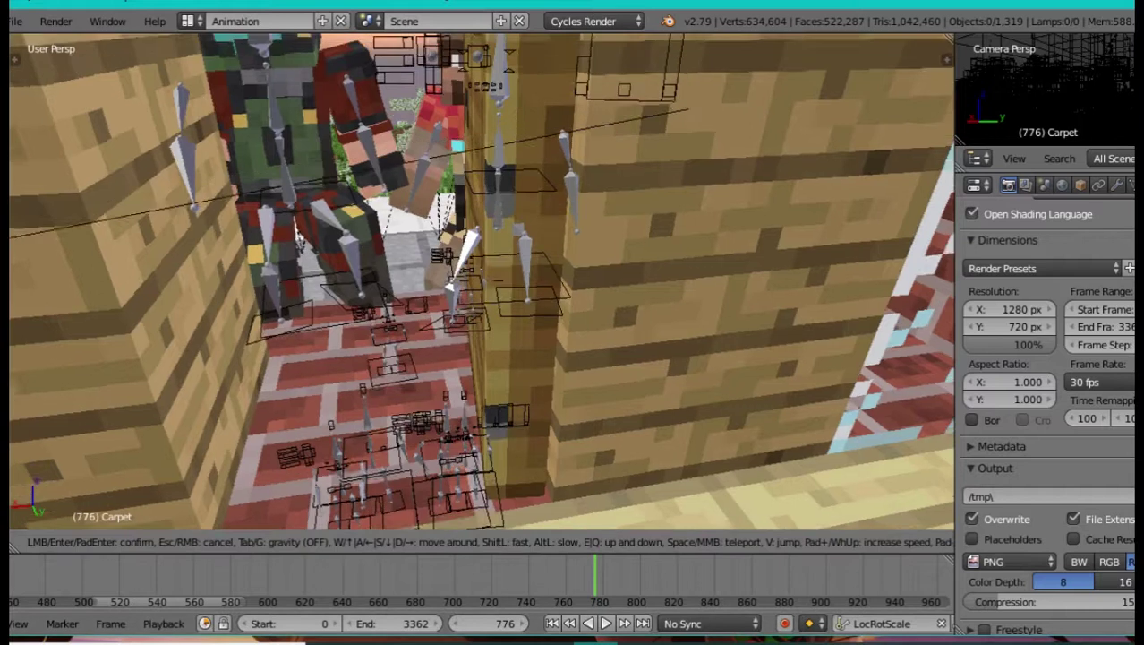
{"action": "key", "text": "s"}
{"action": "key", "text": "e"}
{"action": "left_click", "coordinate": [537, 416]}
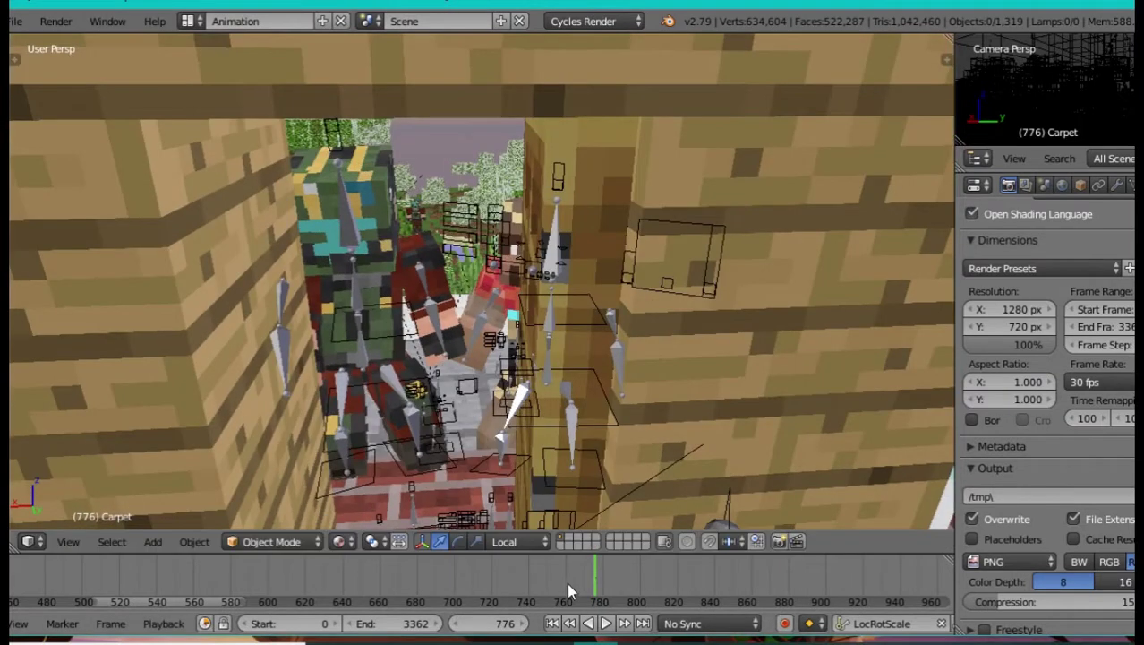
{"action": "left_click", "coordinate": [567, 582]}
{"action": "key", "text": "alt+a"}
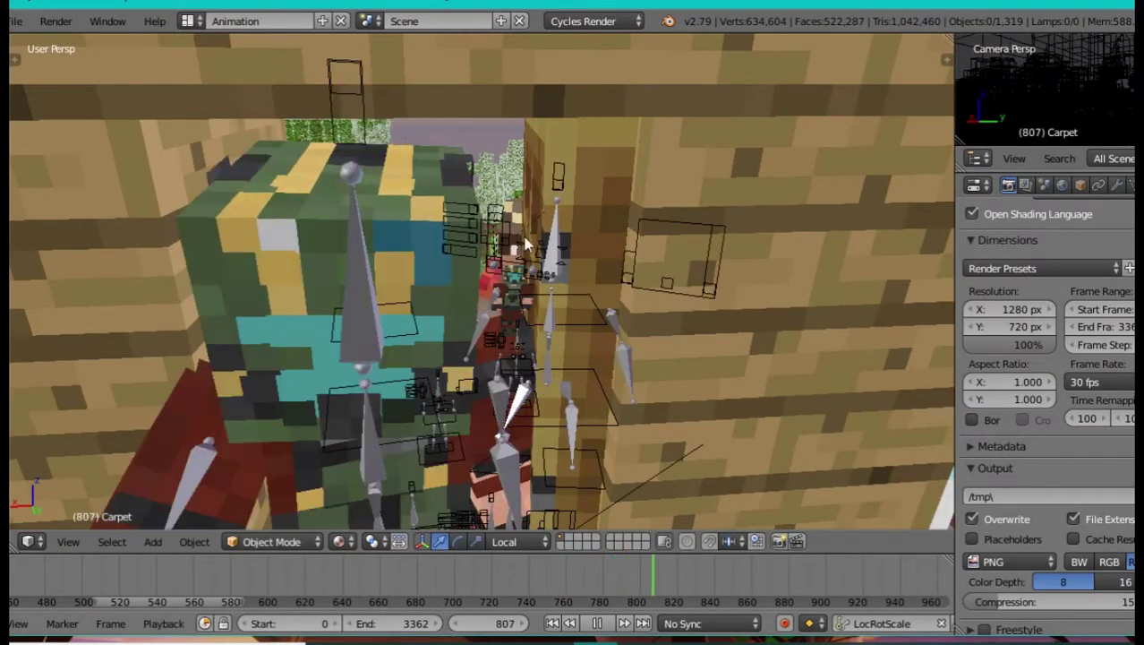
{"action": "key", "text": "alt+a"}
Step: Step back to frame 805, back out into the room, and play the entrance through the scene camera
{"action": "key", "text": "Left"}
{"action": "key", "text": "Left"}
{"action": "key", "text": "shift+f"}
{"action": "key", "text": "s"}
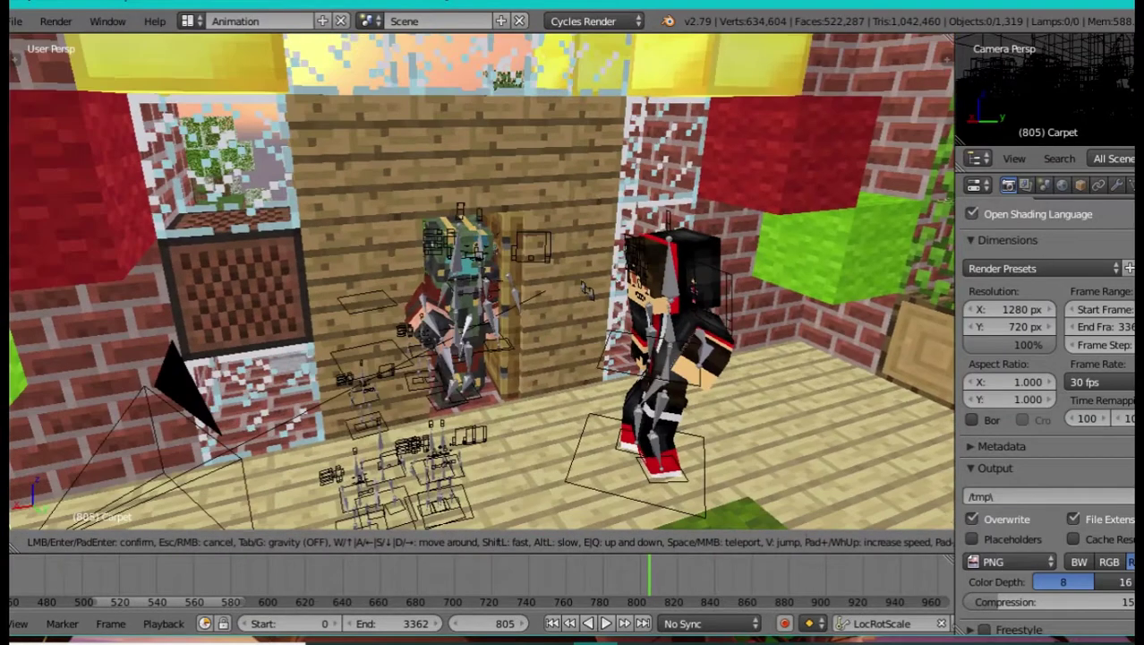
{"action": "left_click", "coordinate": [482, 282]}
{"action": "key", "text": "KP_0"}
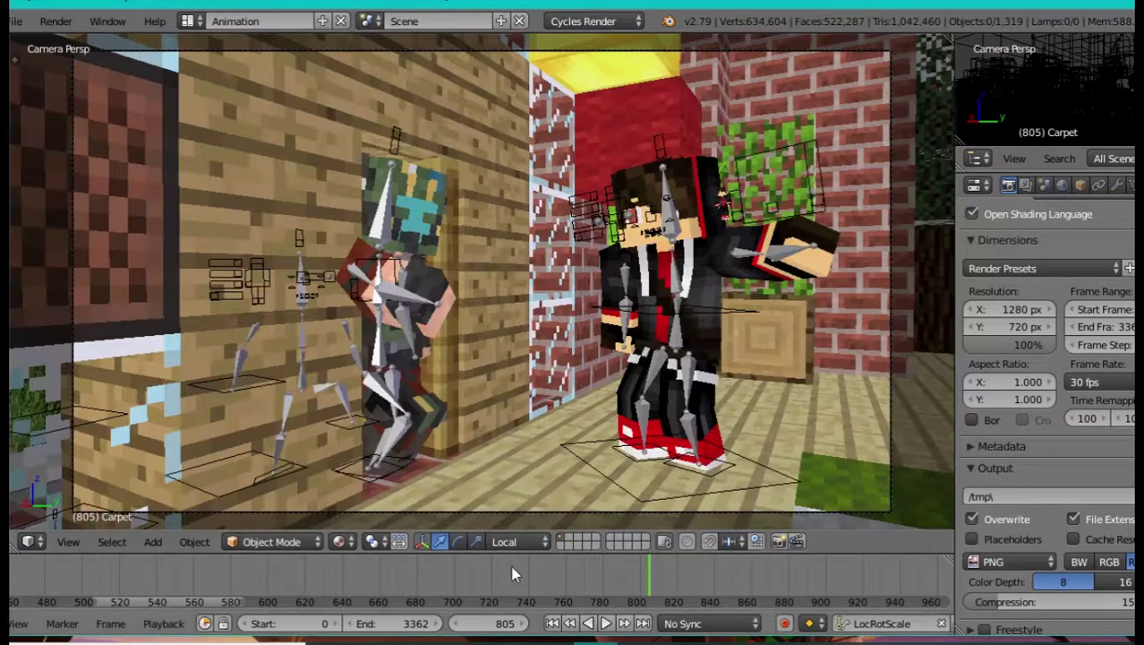
{"action": "left_click", "coordinate": [696, 581]}
{"action": "key", "text": "alt+a"}
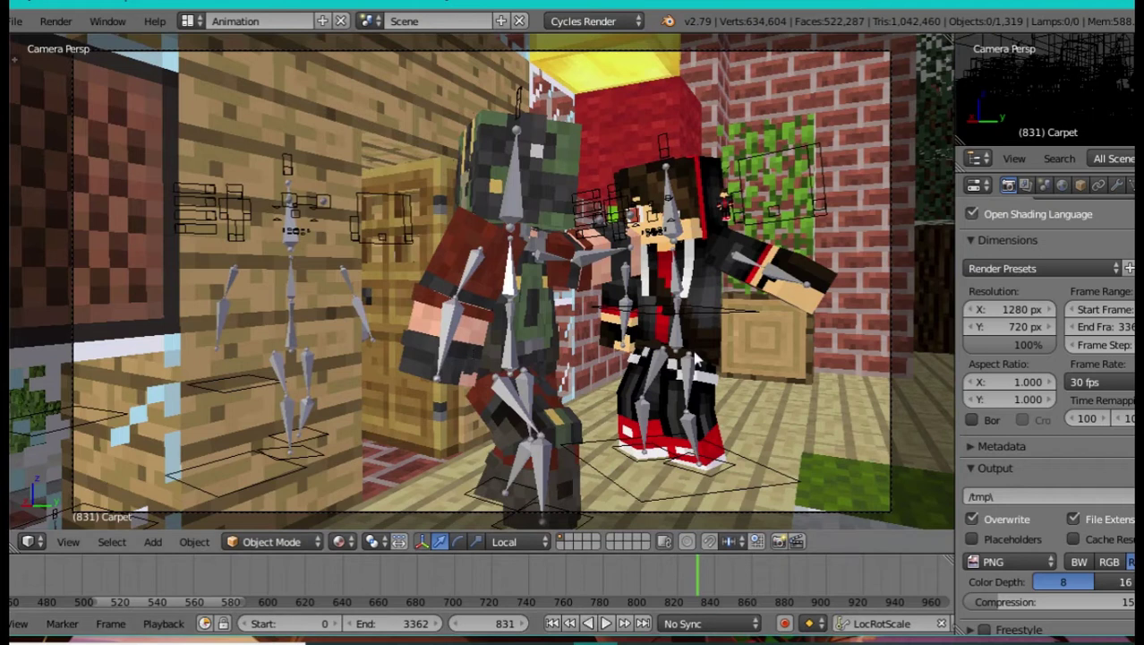
Step: Stop playback at frame 831 and turn on Only Render to hide the rigs and helper outlines
{"action": "key", "text": "Escape"}
{"action": "key", "text": "n"}
{"action": "left_click", "coordinate": [777, 434]}
{"action": "key", "text": "n"}
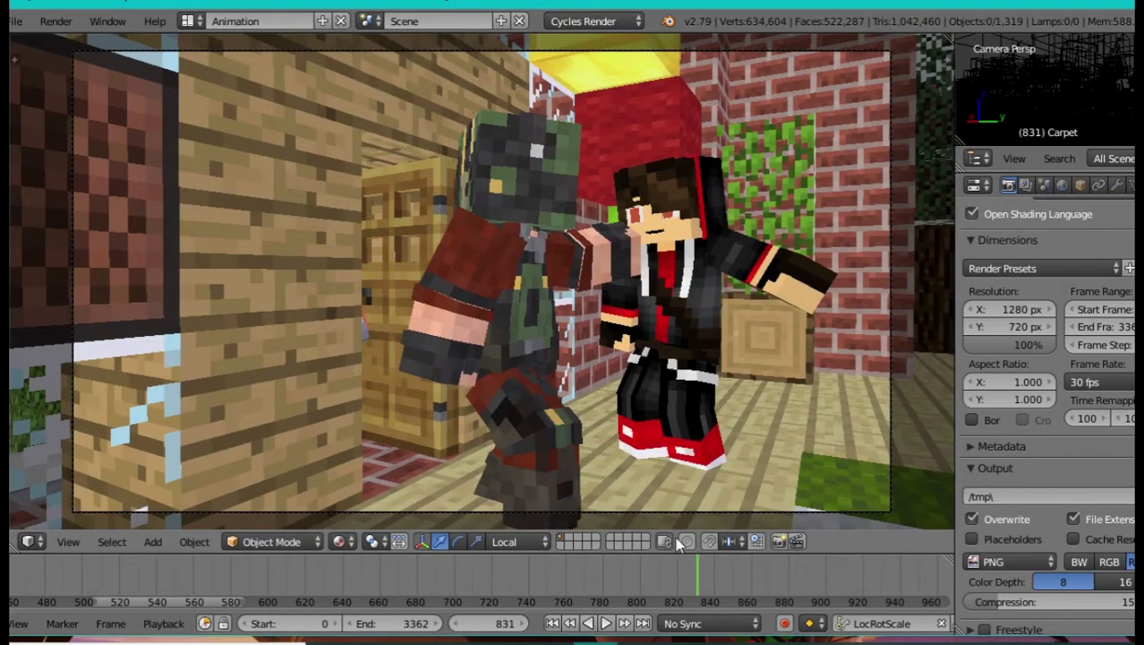
Step: Play the characters' entrance through the camera to about frame 901
{"action": "left_click", "coordinate": [658, 588]}
{"action": "key", "text": "alt+a"}
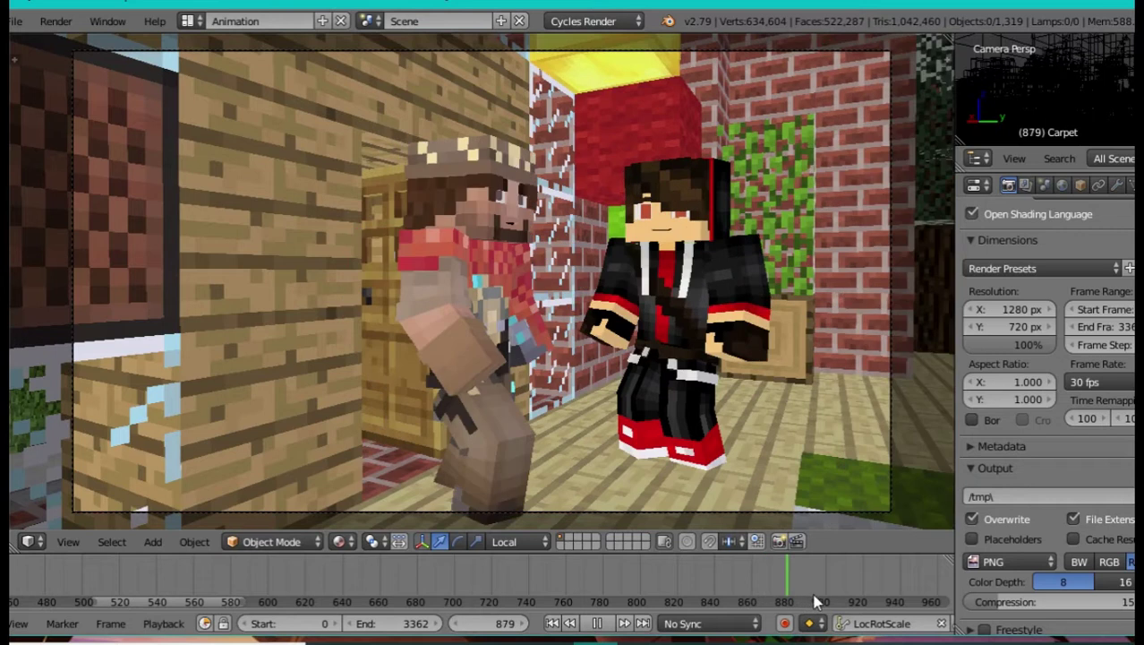
{"action": "key", "text": "alt+a"}
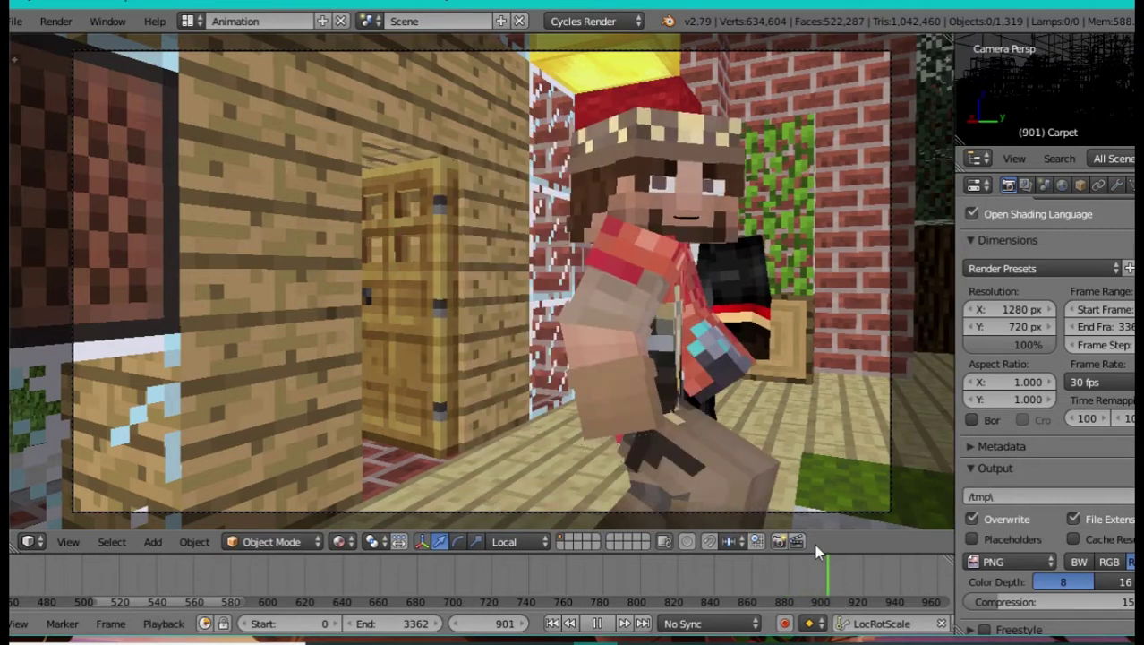
Step: Go to frame 949, leave the camera view, and fly back to examine the characters standing outside the shot
{"action": "left_click", "coordinate": [917, 570]}
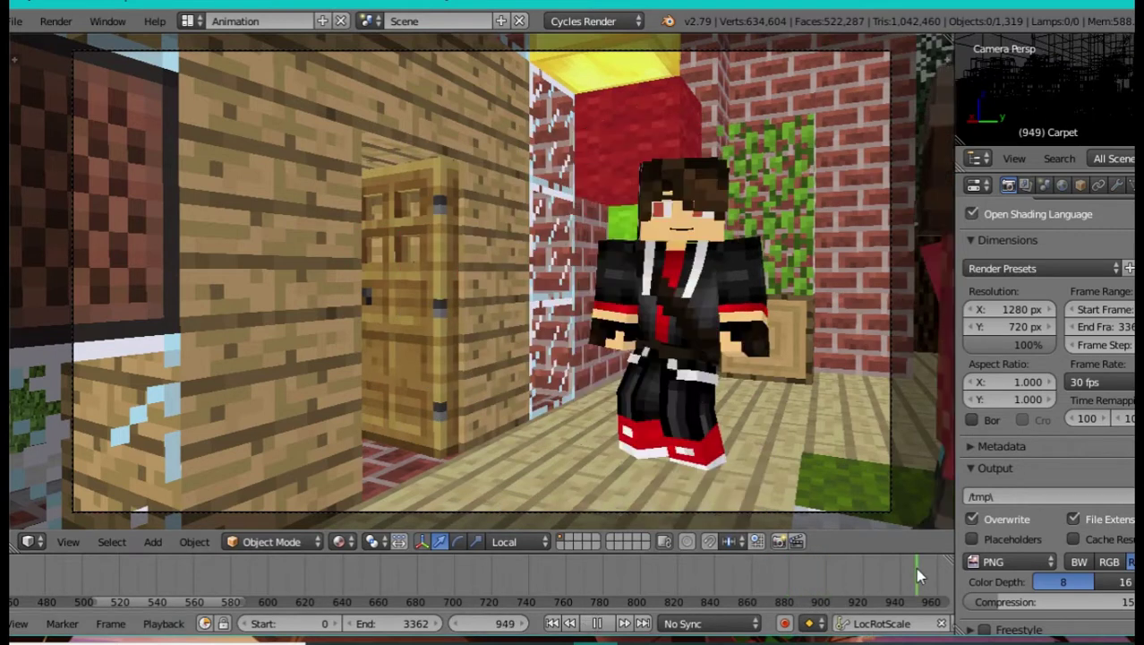
{"action": "middle_click_drag", "start_coordinate": [737, 340], "coordinate": [737, 340]}
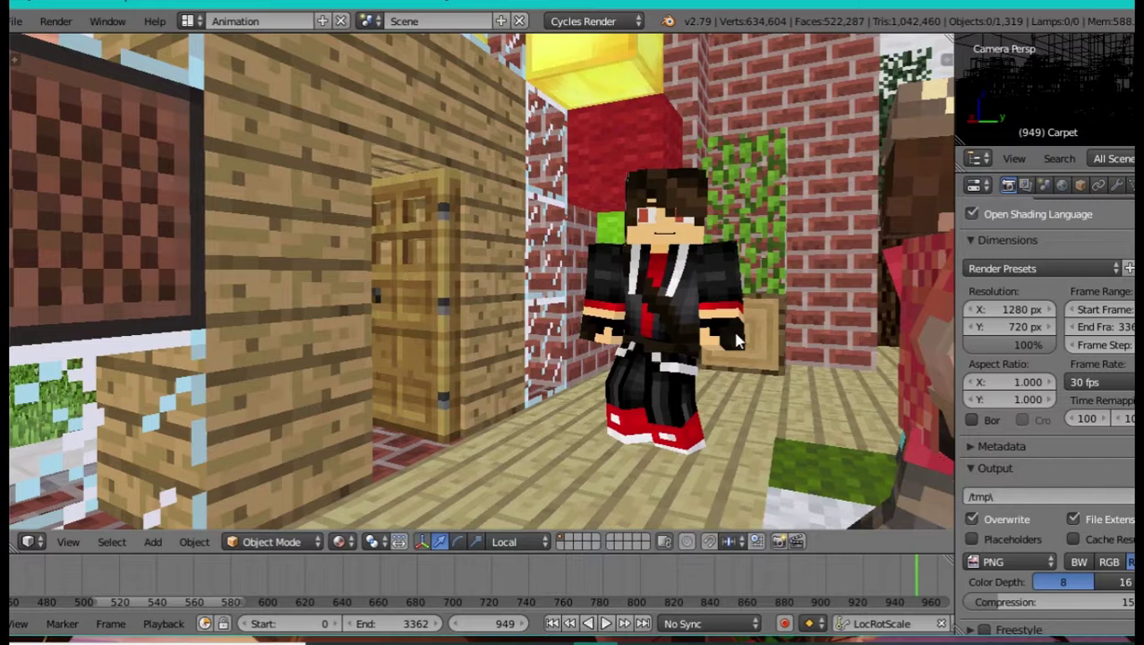
{"action": "key", "text": "shift+f"}
{"action": "key", "text": "s"}
{"action": "left_click", "coordinate": [737, 344]}
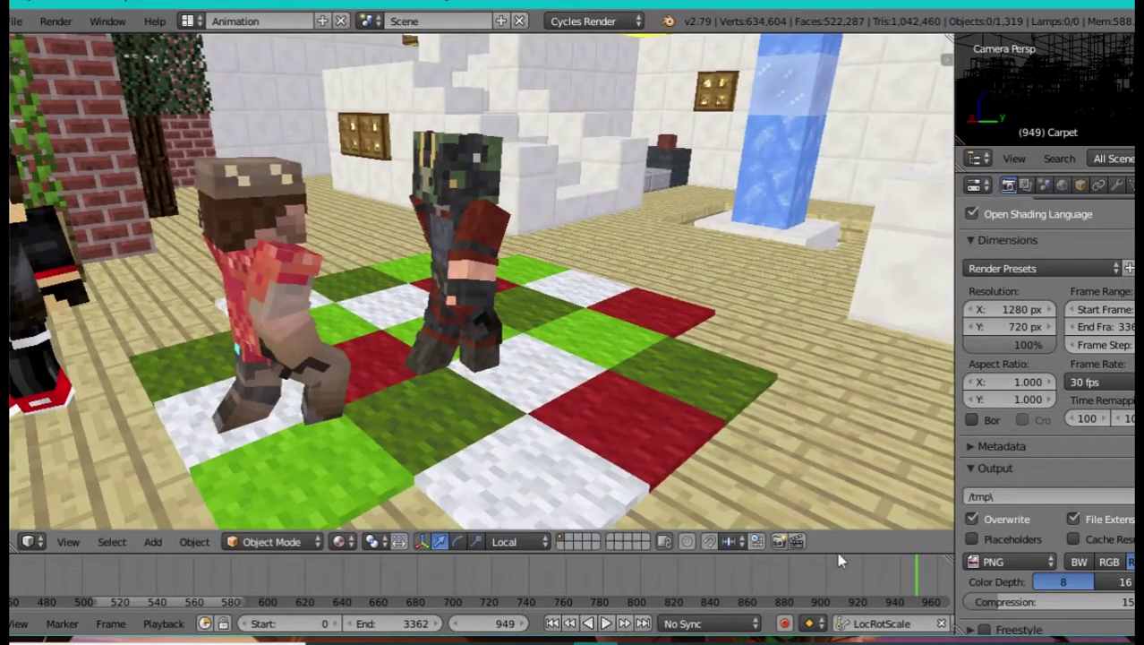
Step: Play the animation from frame 960 to 980 beside the carpet, and check the same moment through the camera
{"action": "left_click", "coordinate": [937, 595]}
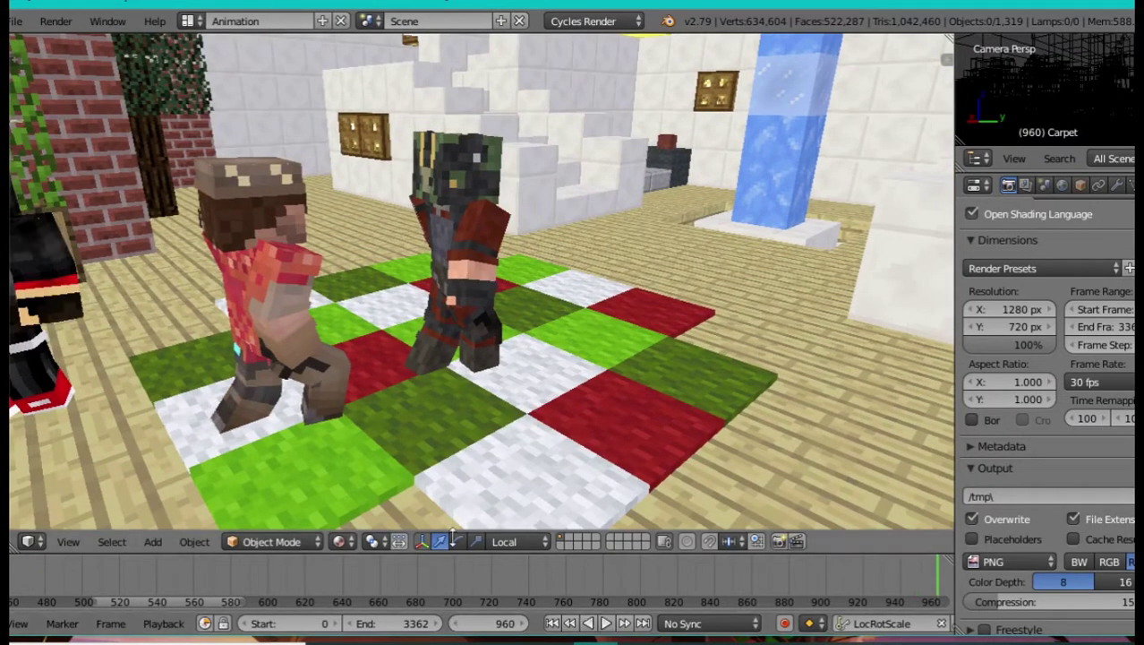
{"action": "left_click_drag", "start_coordinate": [224, 605], "coordinate": [284, 606]}
{"action": "key", "text": "shift+f"}
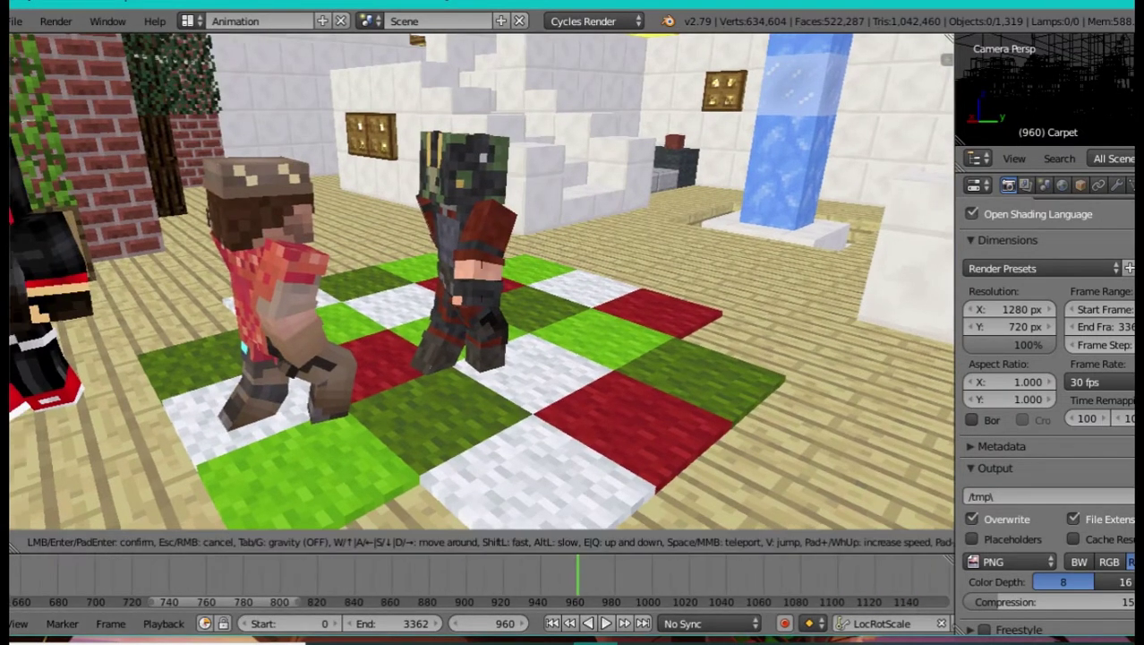
{"action": "left_click", "coordinate": [613, 317]}
{"action": "key", "text": "alt+a"}
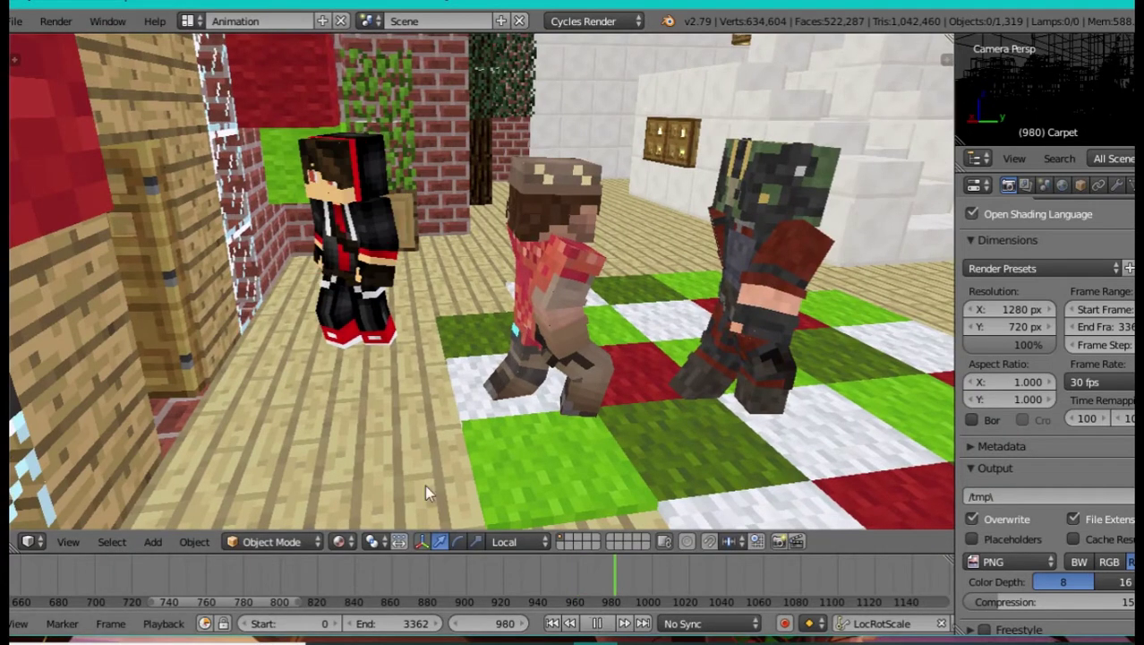
{"action": "key", "text": "alt+a"}
{"action": "key", "text": "KP_0"}
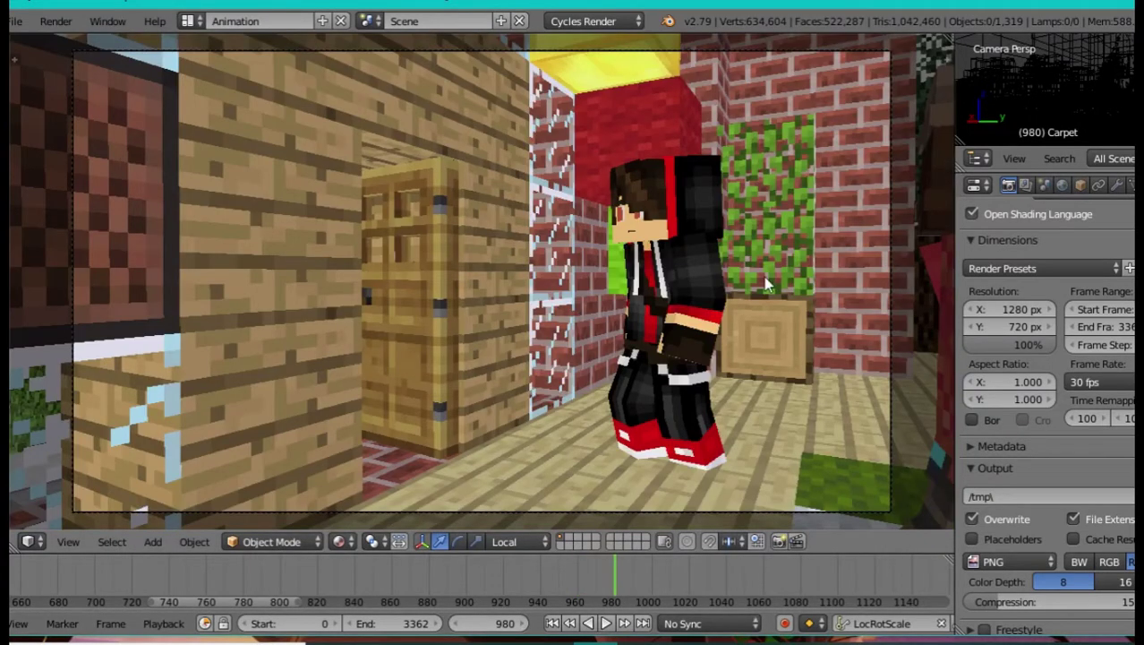
Step: Turn off Only Render to display the rigs and helper outlines in the viewport
{"action": "key", "text": "n"}
{"action": "left_click", "coordinate": [793, 450]}
{"action": "left_click", "coordinate": [781, 454]}
{"action": "left_click", "coordinate": [777, 436]}
{"action": "key", "text": "n"}
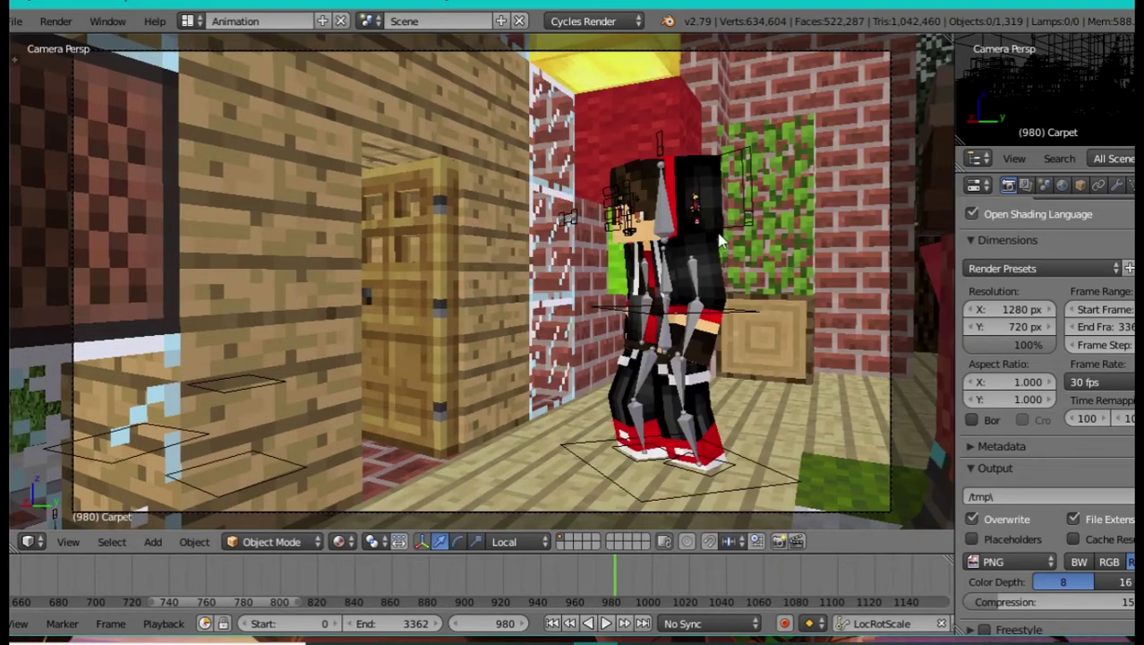
Step: Toggle Only Render on and off again while pulling back from the camera view to compare the scene without rigs
{"action": "key", "text": "n"}
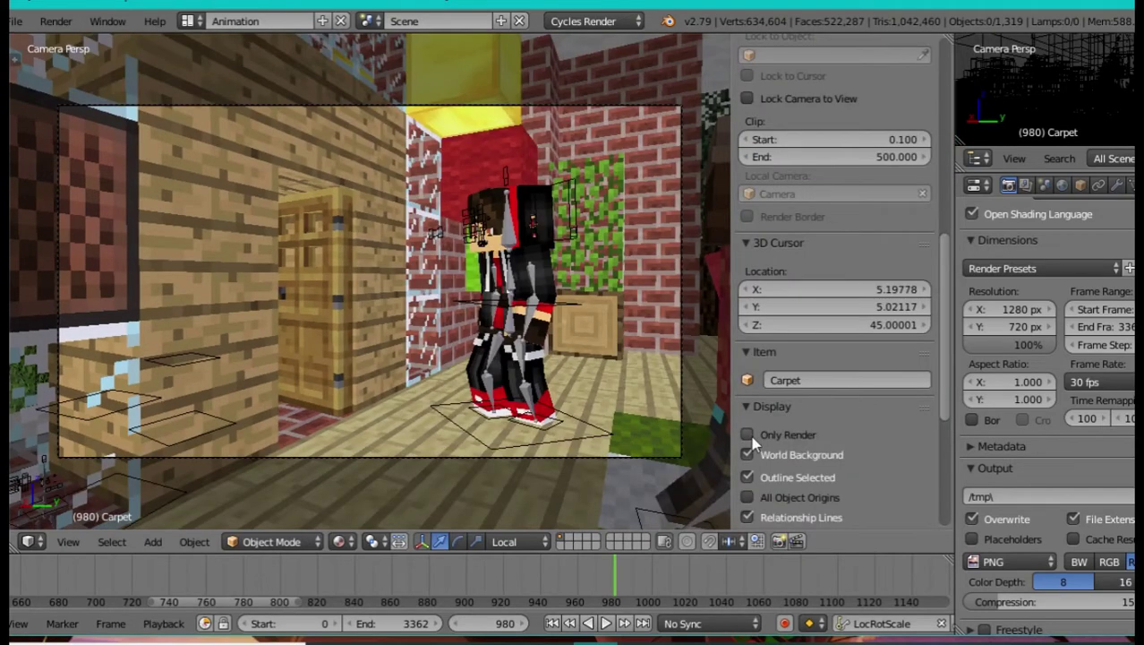
{"action": "left_click", "coordinate": [751, 438]}
{"action": "key", "text": "n"}
{"action": "key", "text": "KP_0"}
{"action": "key", "text": "shift+f"}
{"action": "key", "text": "s"}
{"action": "left_click", "coordinate": [482, 281]}
{"action": "key", "text": "n"}
{"action": "left_click", "coordinate": [770, 432]}
{"action": "key", "text": "n"}
Step: Fly around the carpet at frame 980 to examine the two parked characters relative to the camera
{"action": "key", "text": "shift+f"}
{"action": "key", "text": "w"}
{"action": "key", "text": "d"}
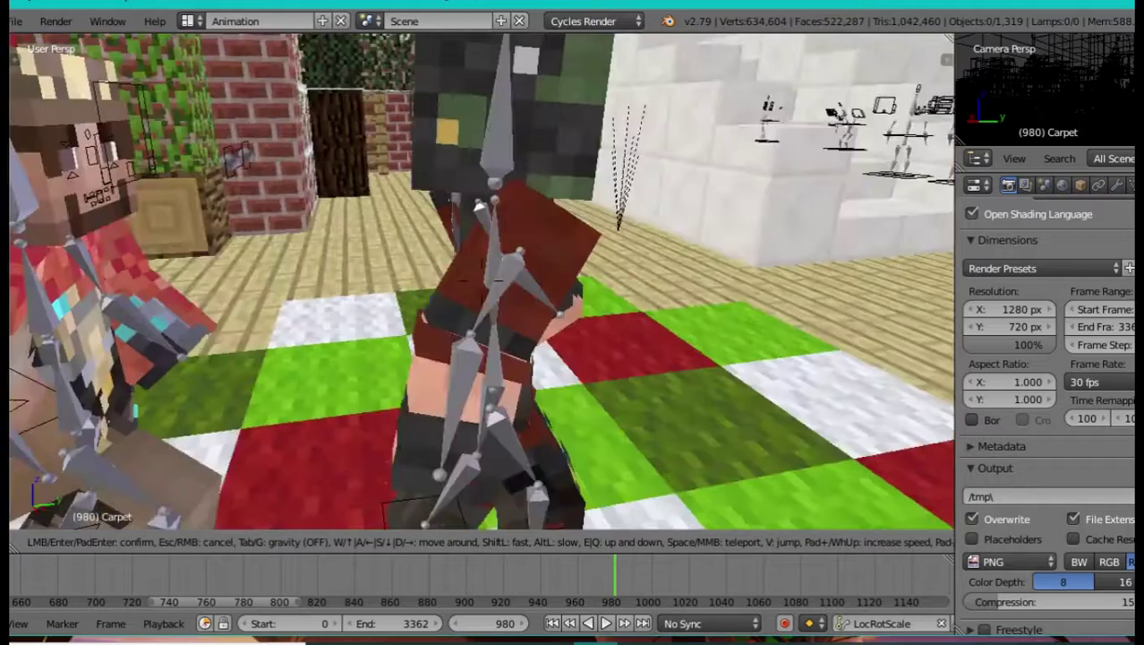
{"action": "key", "text": "s"}
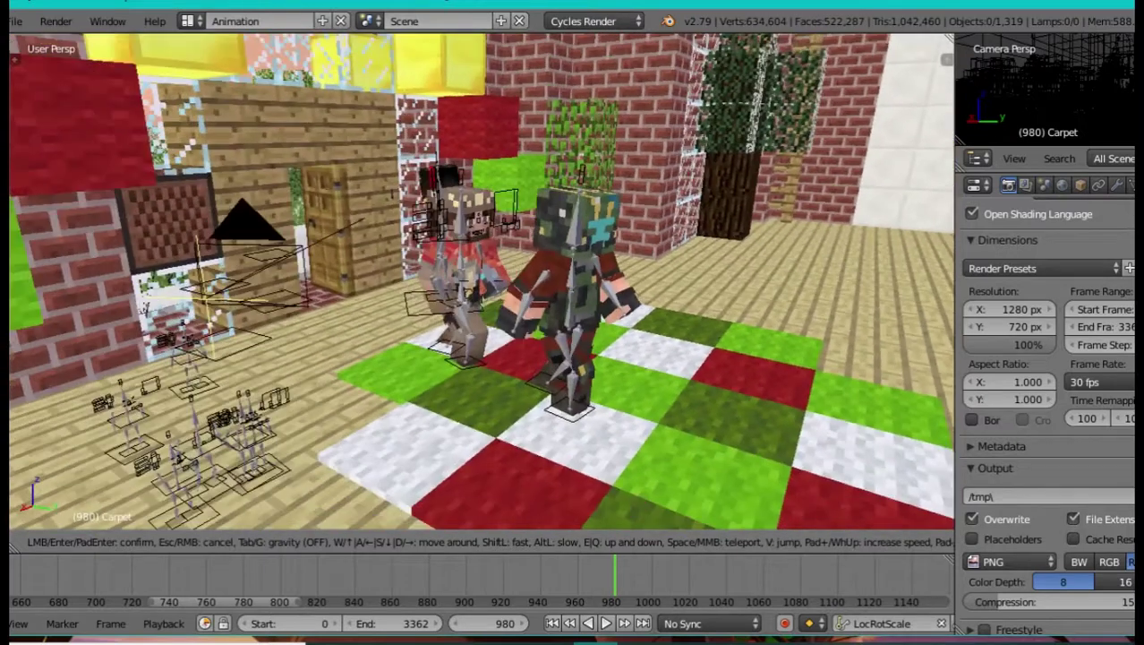
{"action": "key", "text": "w"}
{"action": "key", "text": "s"}
{"action": "key", "text": "Return"}
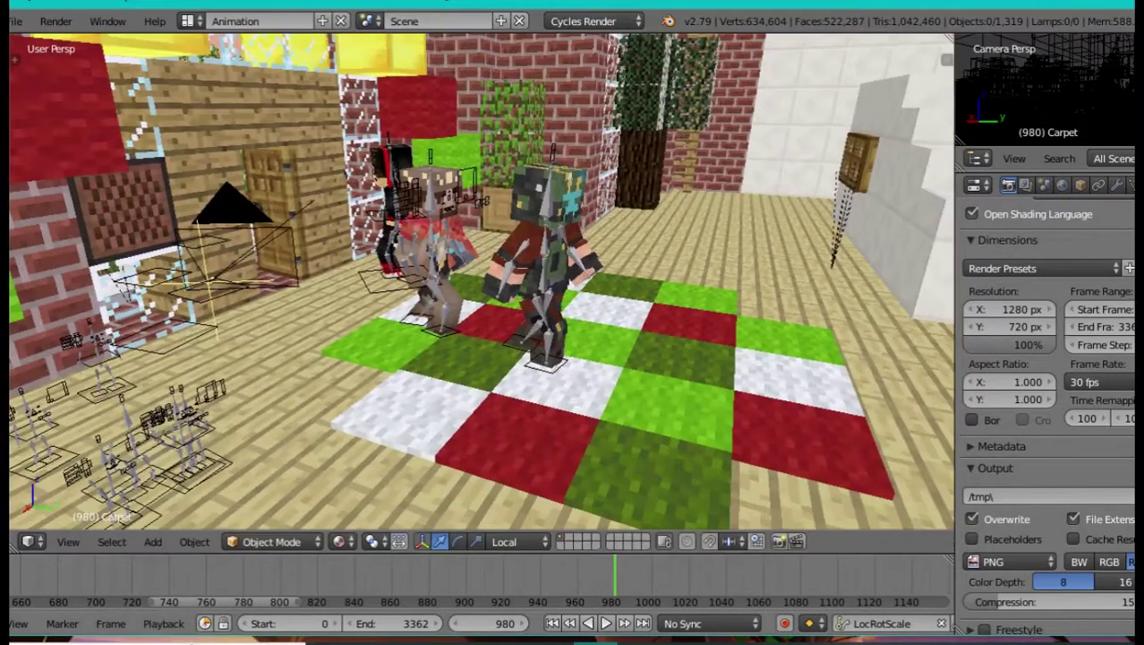
Step: Advance the timeline to frame 1051 and on to frame 1189 to examine the character at the door
{"action": "left_click_drag", "start_coordinate": [236, 603], "coordinate": [304, 602]}
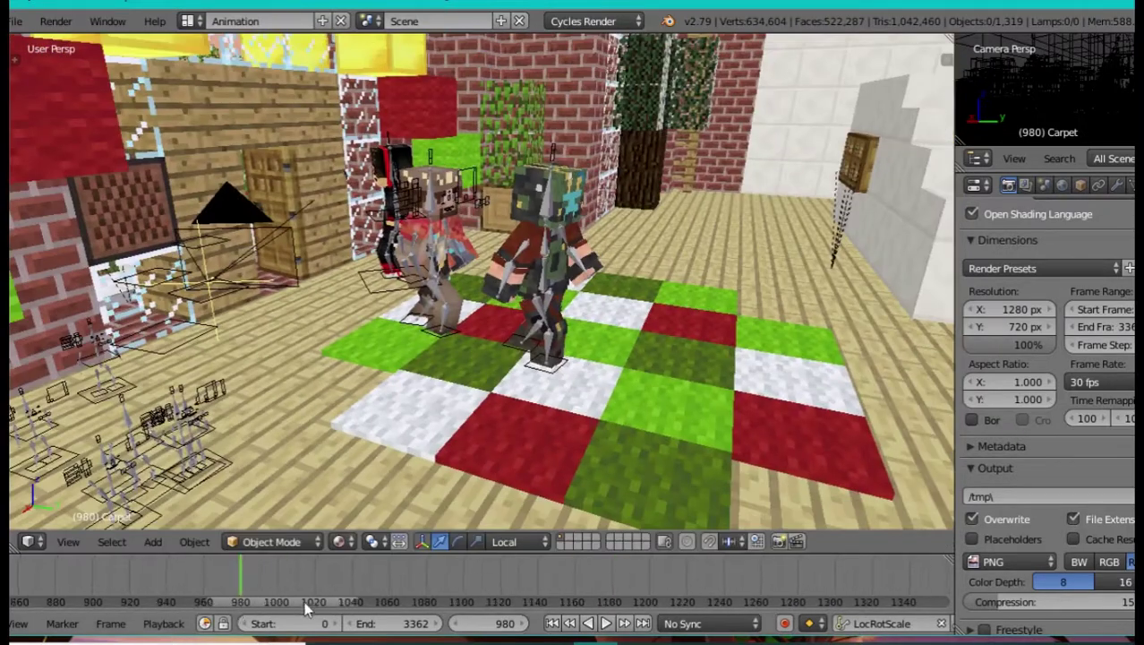
{"action": "left_click", "coordinate": [374, 580]}
{"action": "key", "text": "alt+a"}
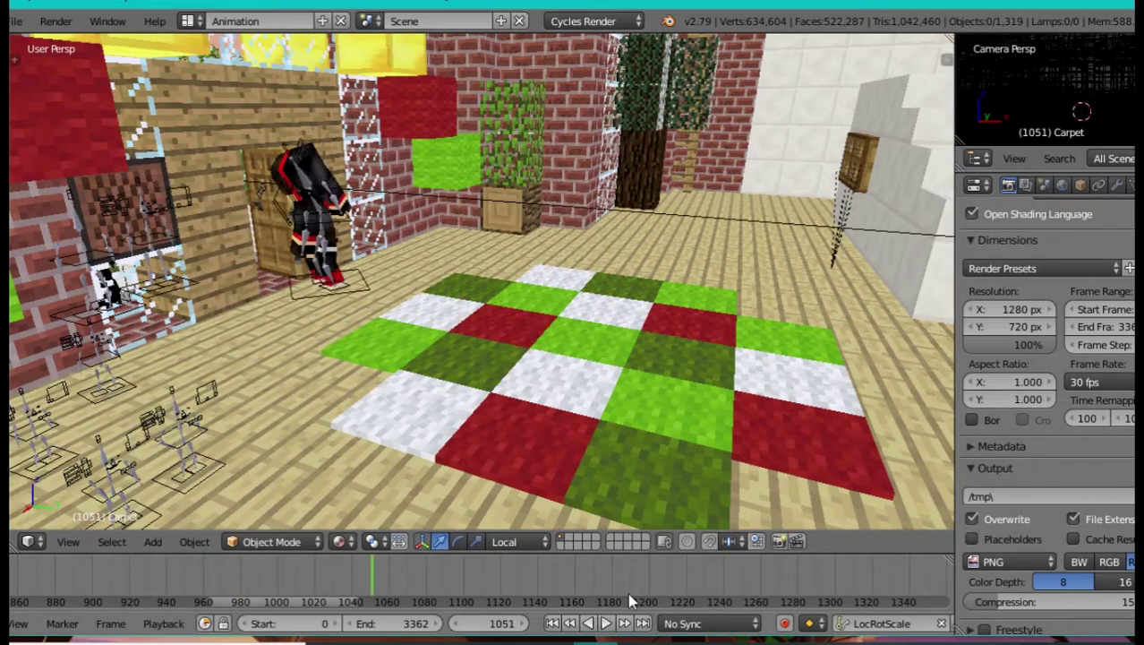
{"action": "left_click", "coordinate": [639, 590]}
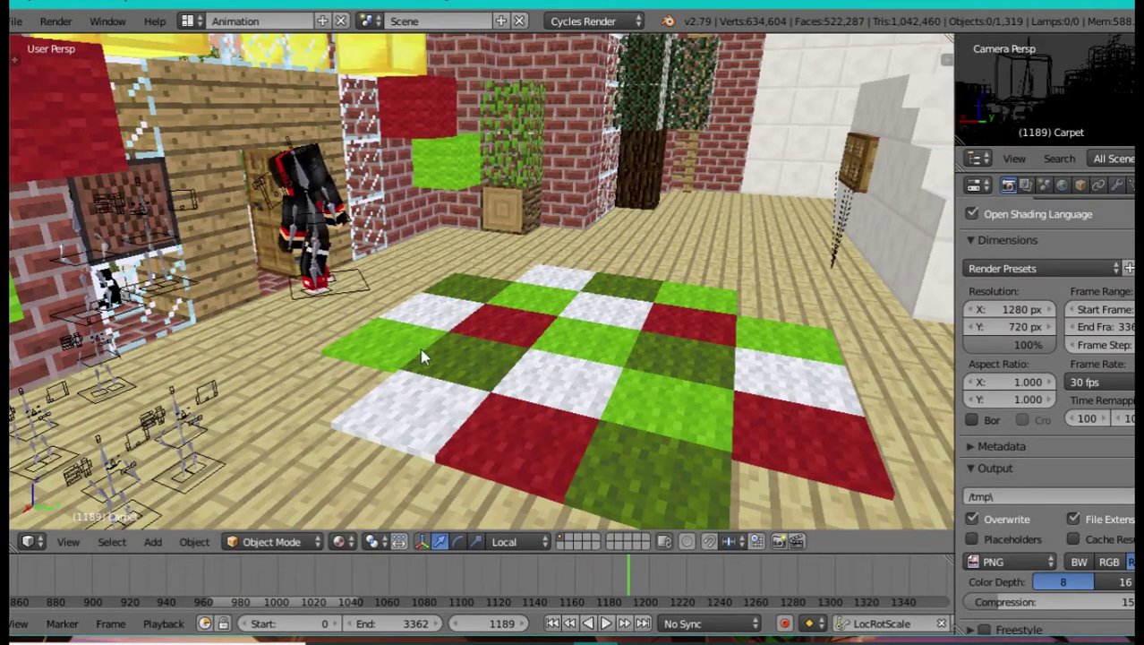
Step: Fly outside the house to the characters on the stone path, and go back to frame 1031 to compare their positions
{"action": "key", "text": "shift+f"}
{"action": "key", "text": "w"}
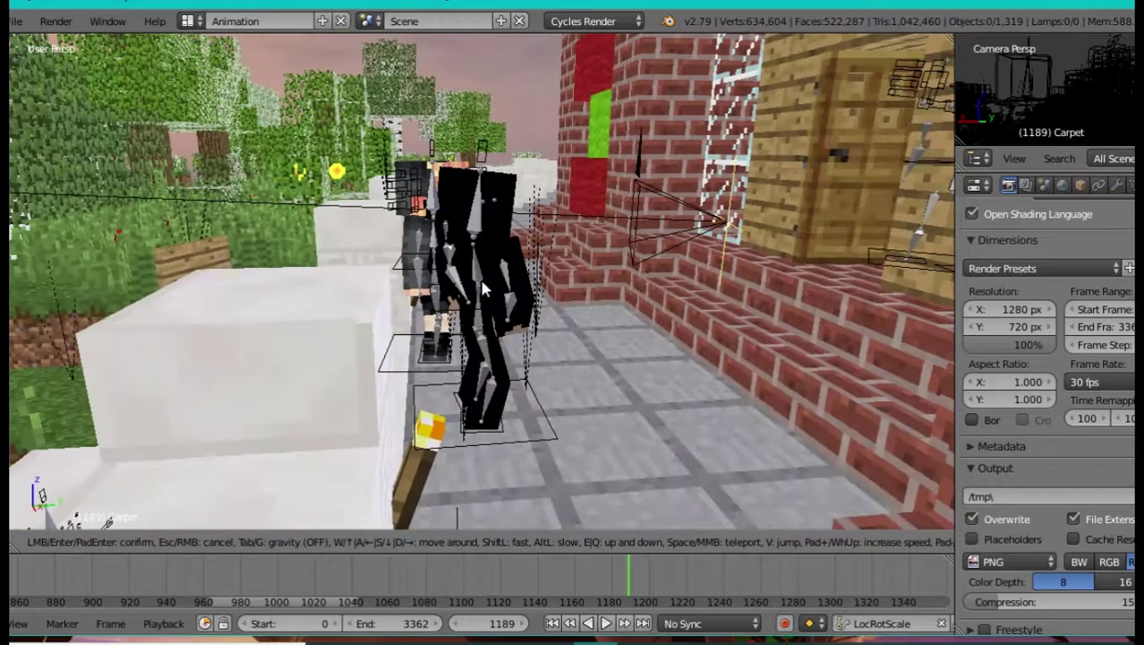
{"action": "left_click", "coordinate": [484, 282]}
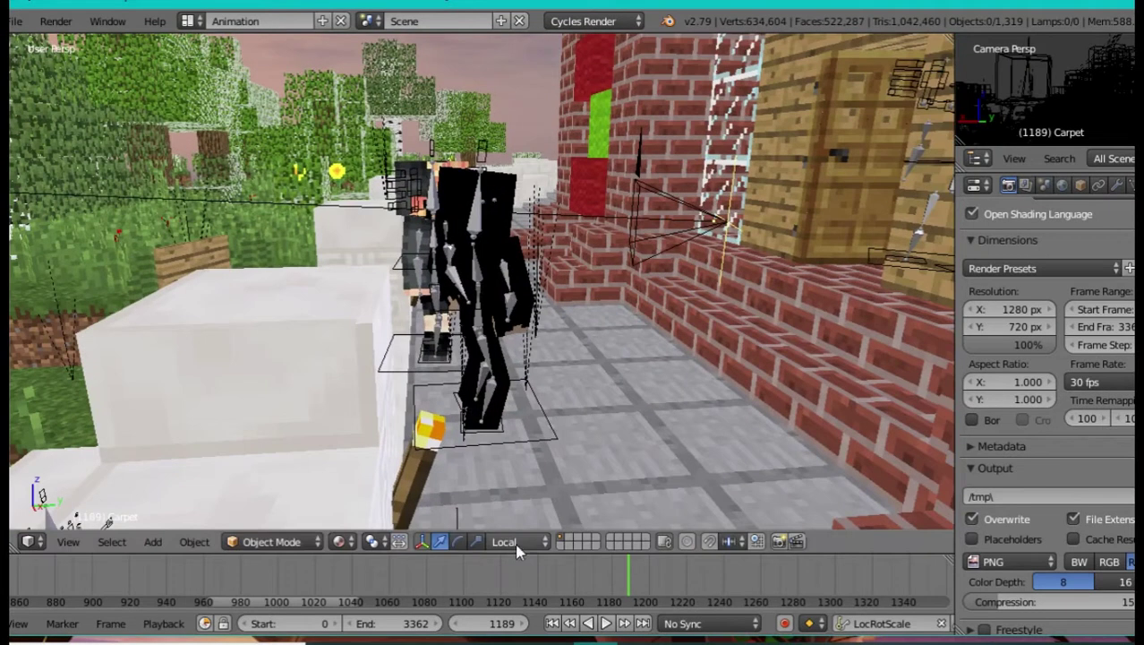
{"action": "left_click", "coordinate": [318, 598]}
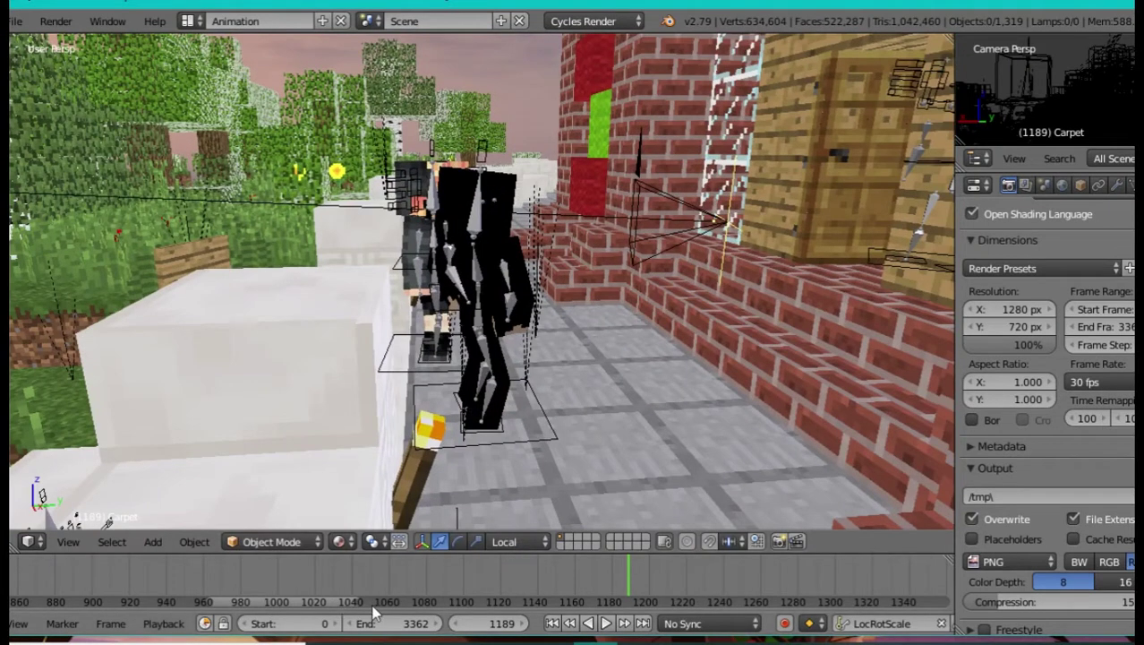
{"action": "key", "text": "alt+a"}
{"action": "key", "text": "alt+a"}
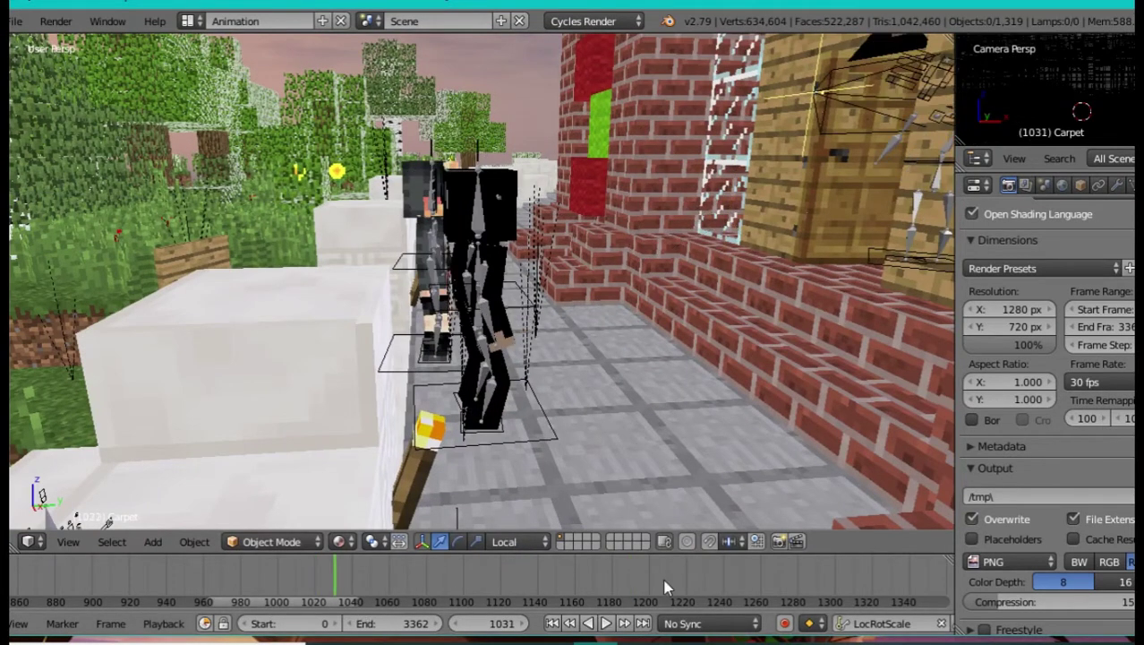
Step: Jump to frame 2315 and scrub back through frames 2140 and 2077 to 1957 to compare the characters on the stone path
{"action": "left_click", "coordinate": [665, 587]}
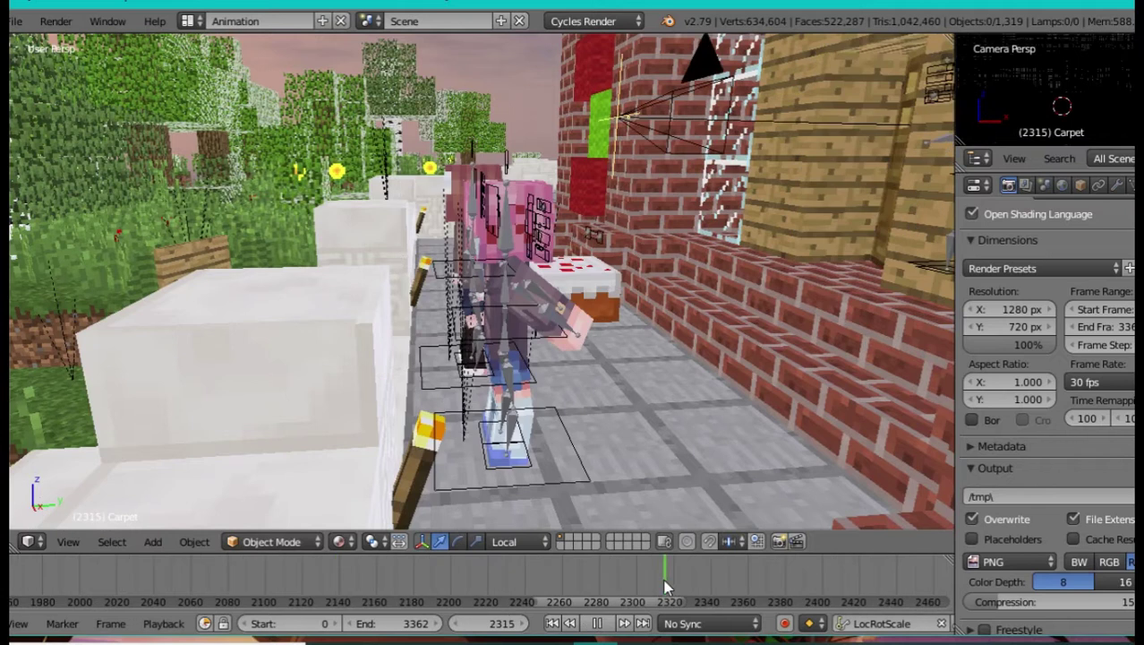
{"action": "left_click", "coordinate": [340, 575]}
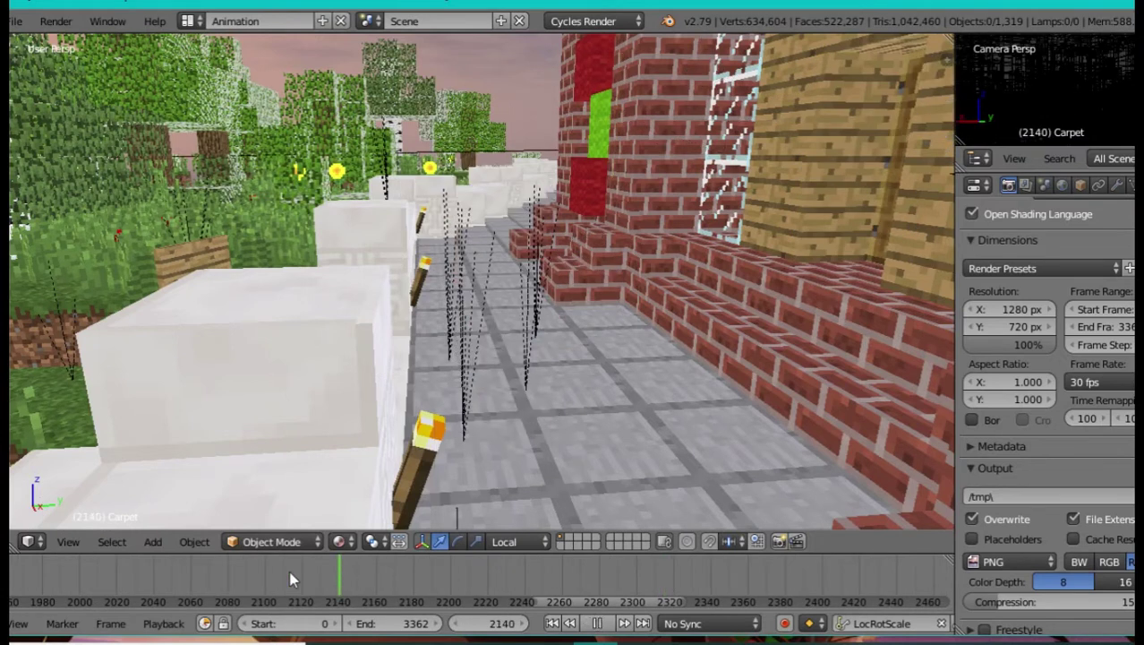
{"action": "left_click", "coordinate": [223, 574]}
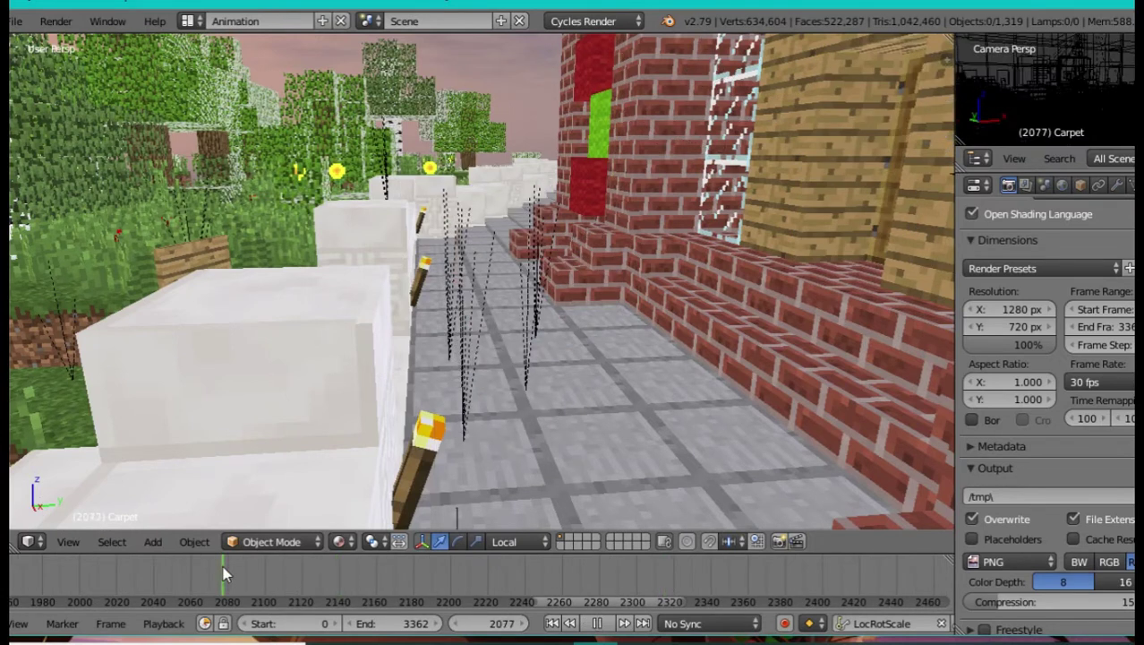
{"action": "left_click", "coordinate": [102, 572]}
{"action": "left_click_drag", "start_coordinate": [558, 608], "coordinate": [497, 612]}
{"action": "left_click", "coordinate": [400, 584]}
Step: Step through frames 1968 and 1819 back to frame 1755 to look for characters on the stone path
{"action": "key", "text": "alt+a"}
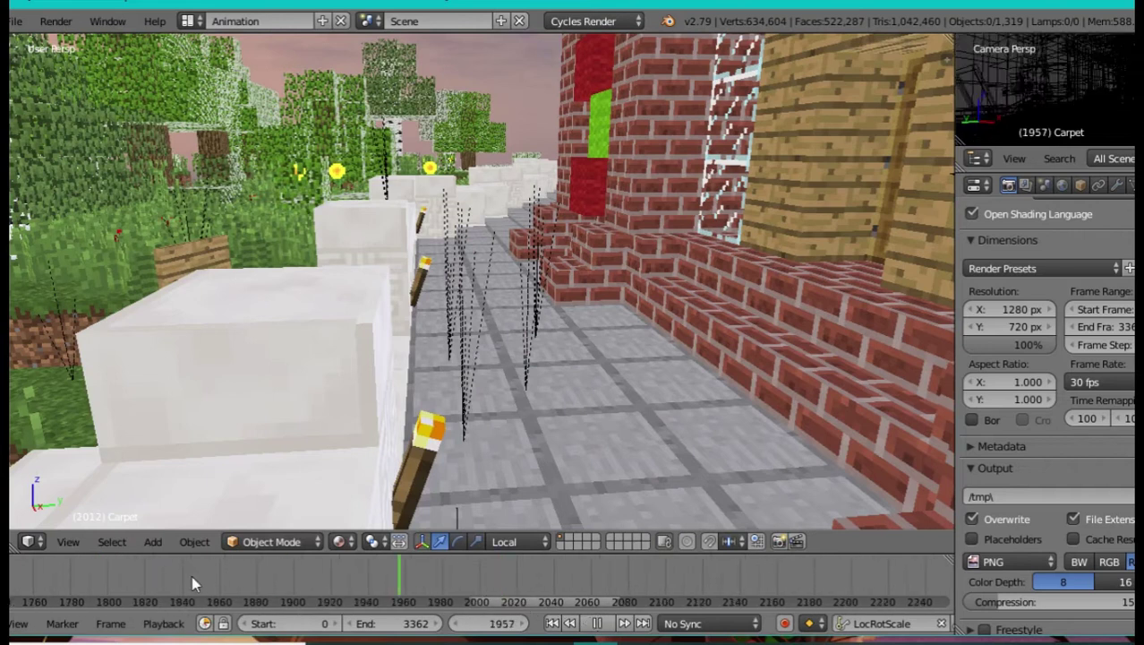
{"action": "key", "text": "alt+a"}
{"action": "left_click", "coordinate": [420, 584]}
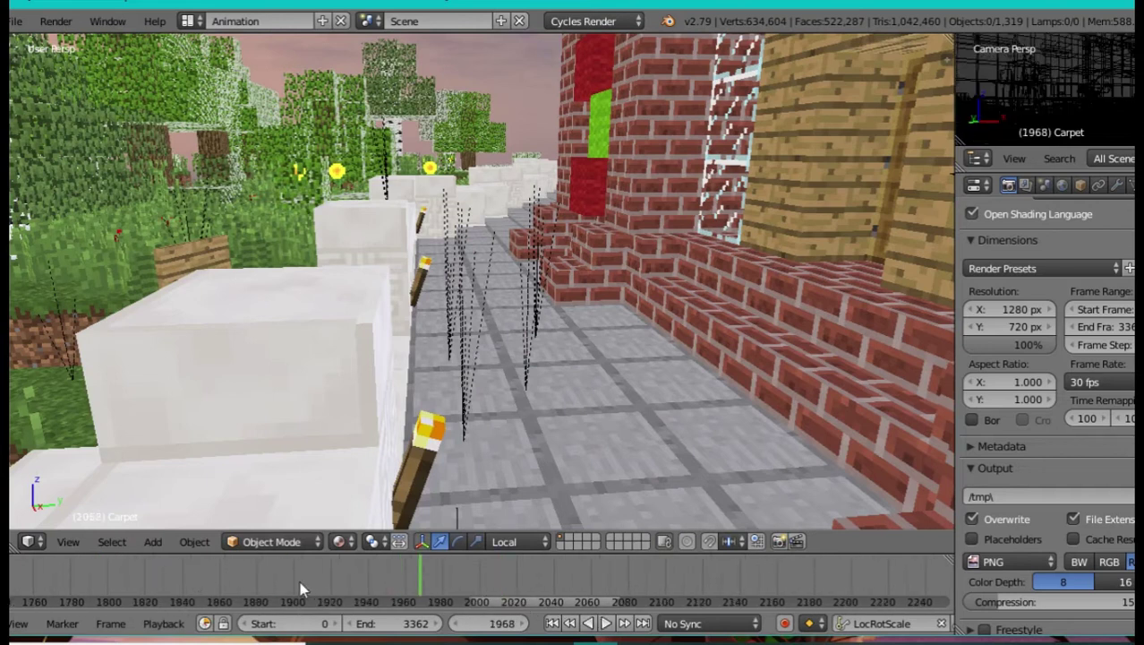
{"action": "left_click", "coordinate": [143, 573]}
{"action": "key", "text": "alt+a"}
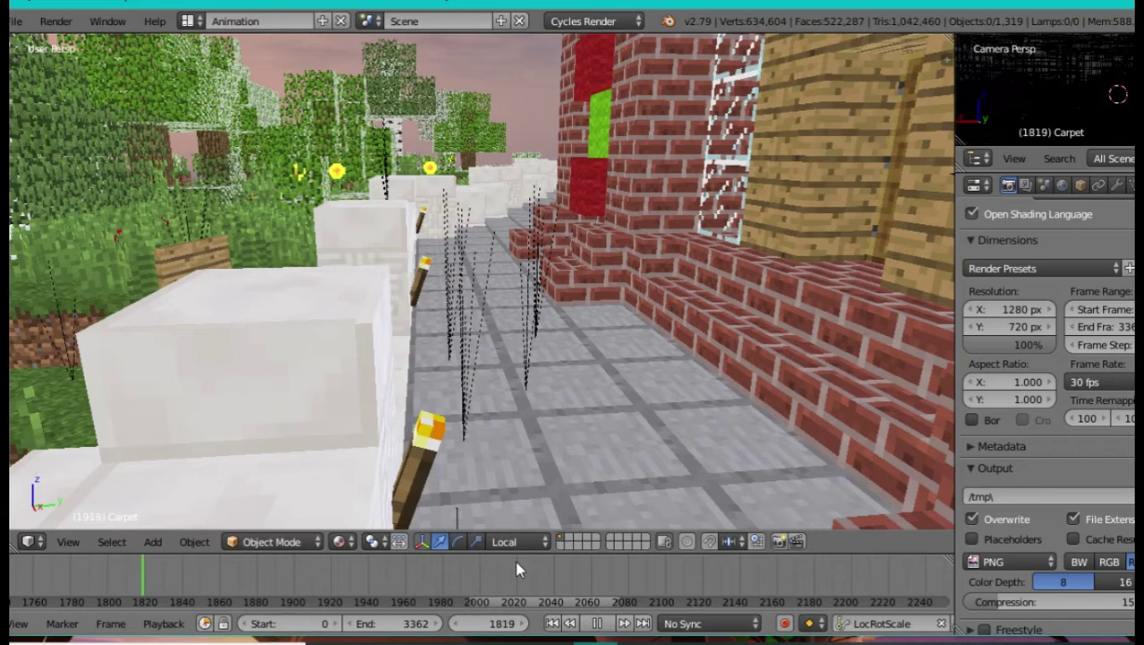
{"action": "key", "text": "alt+a"}
{"action": "left_click_drag", "start_coordinate": [541, 601], "coordinate": [522, 610]}
{"action": "left_click", "coordinate": [149, 573]}
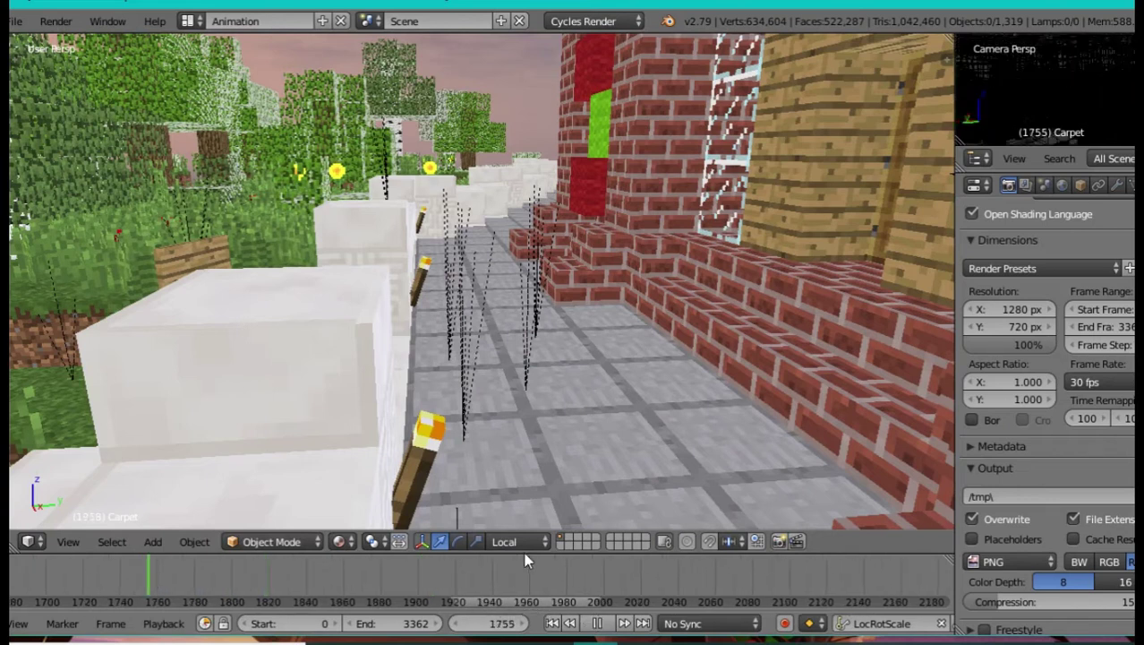
Step: Stop playback and fly above the stone path at frame 1755 to examine the rigs parked beneath it
{"action": "key", "text": "Escape"}
{"action": "key", "text": "shift+f"}
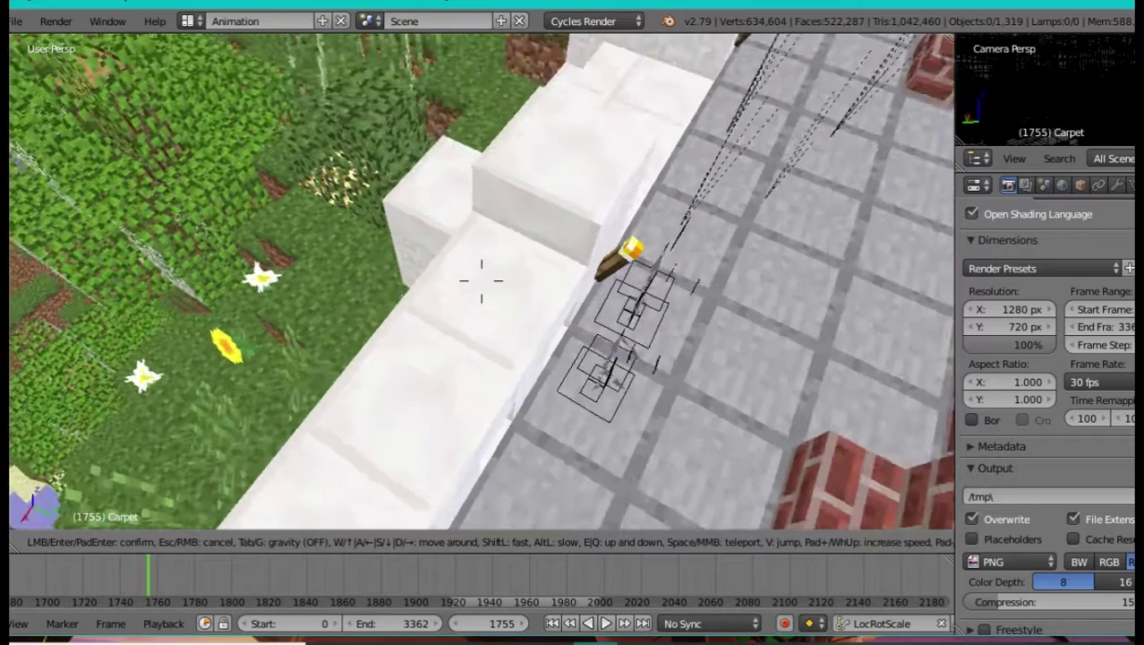
{"action": "key", "text": "s"}
{"action": "left_click", "coordinate": [482, 280]}
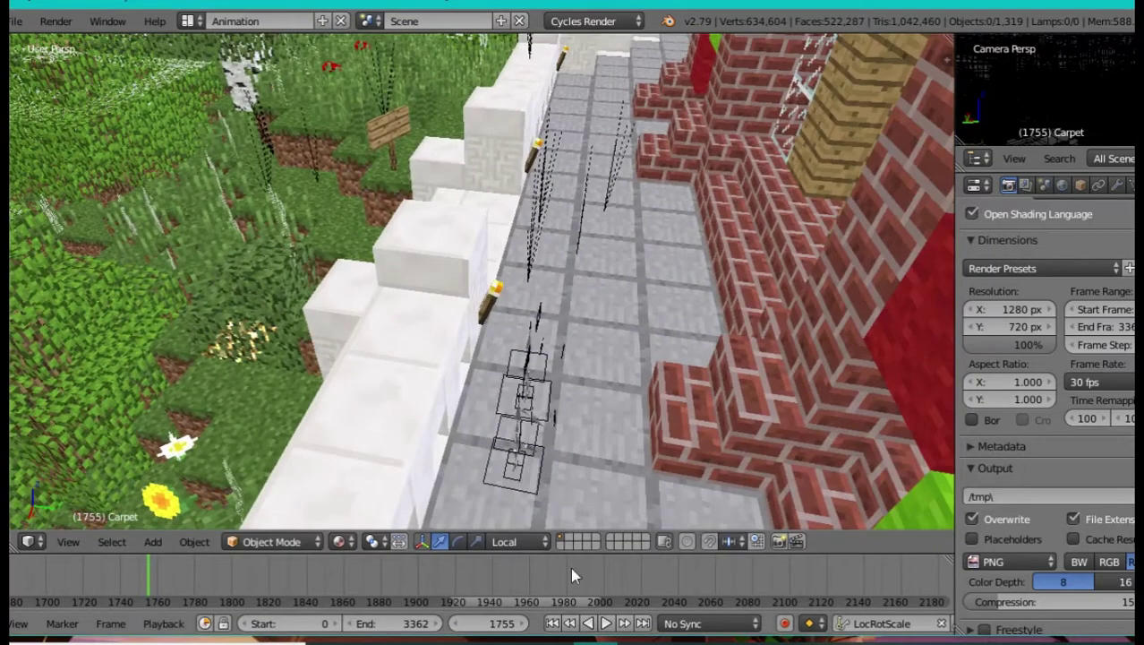
Step: Go to frame 1407 and look at the shot through the camera
{"action": "left_click_drag", "start_coordinate": [565, 600], "coordinate": [430, 607]}
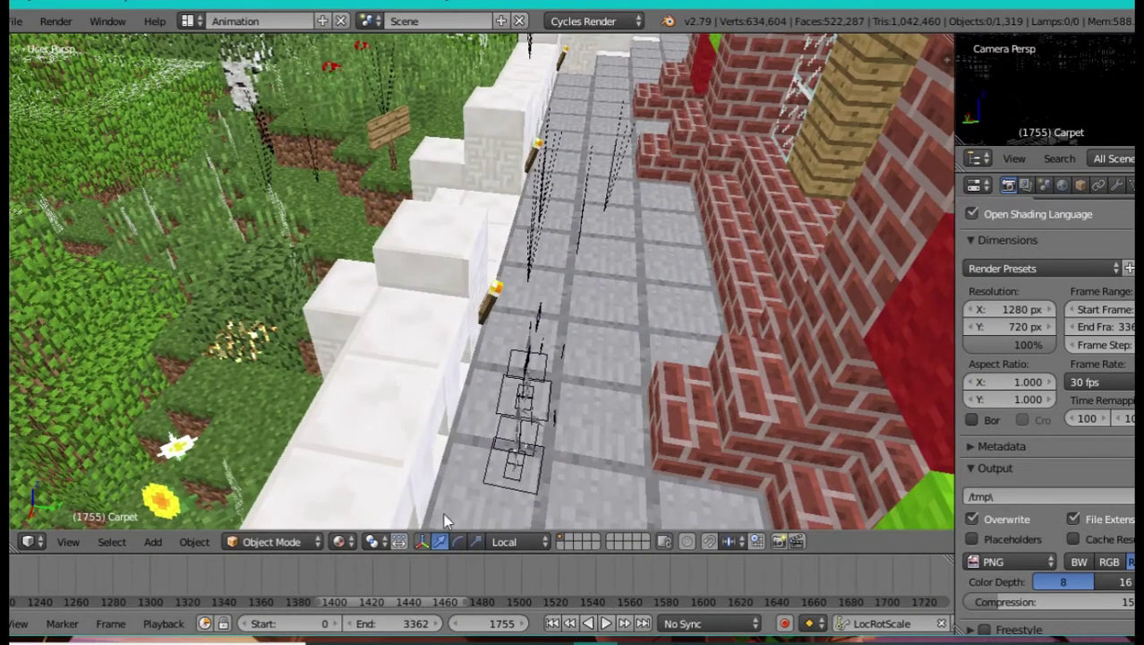
{"action": "left_click", "coordinate": [347, 580]}
{"action": "key", "text": "shift+f"}
{"action": "key", "text": "Return"}
{"action": "key", "text": "KP_0"}
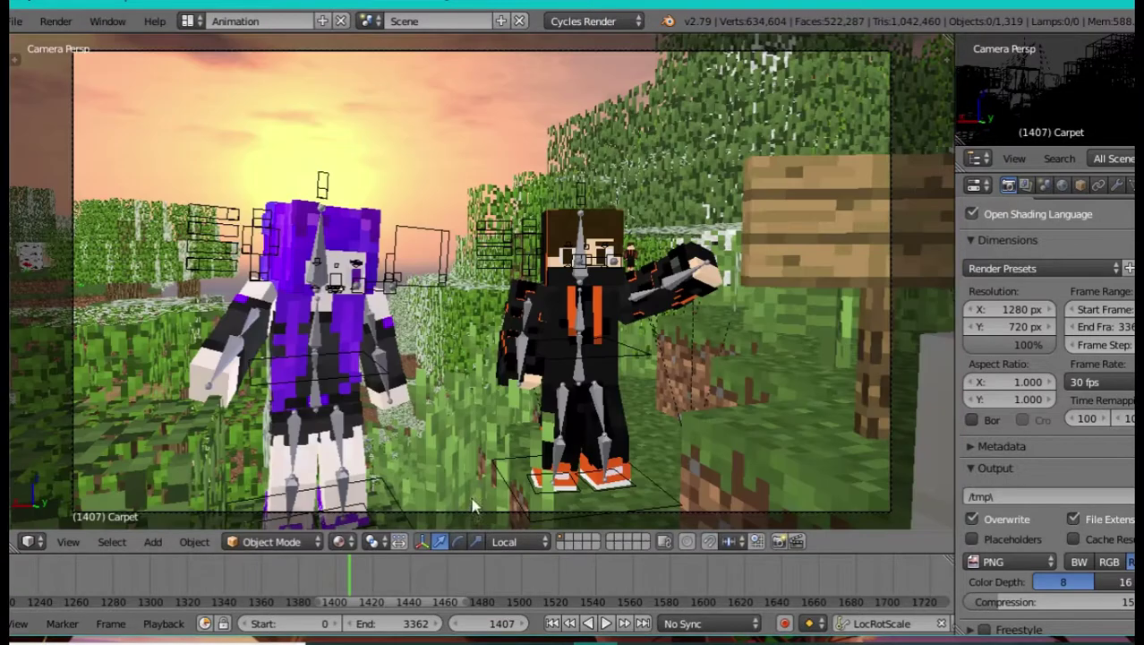
Step: Compare frames 1324, 1304 and 1326 in the camera view to examine the characters outside the door
{"action": "left_click", "coordinate": [188, 570]}
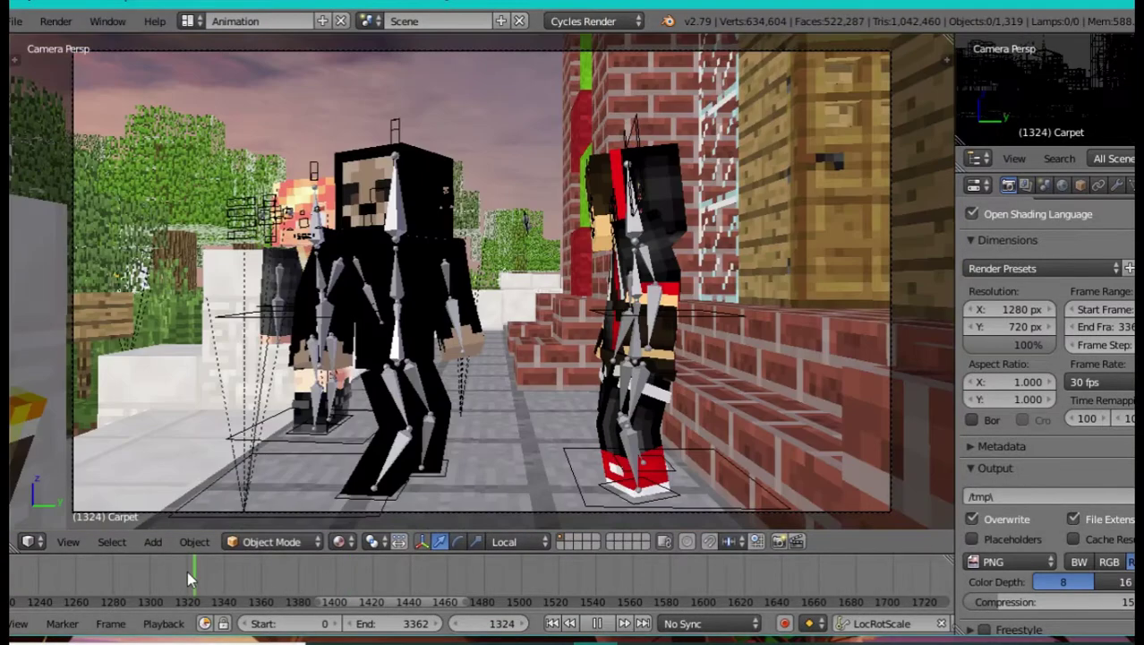
{"action": "key", "text": "alt+a"}
{"action": "left_click", "coordinate": [159, 580]}
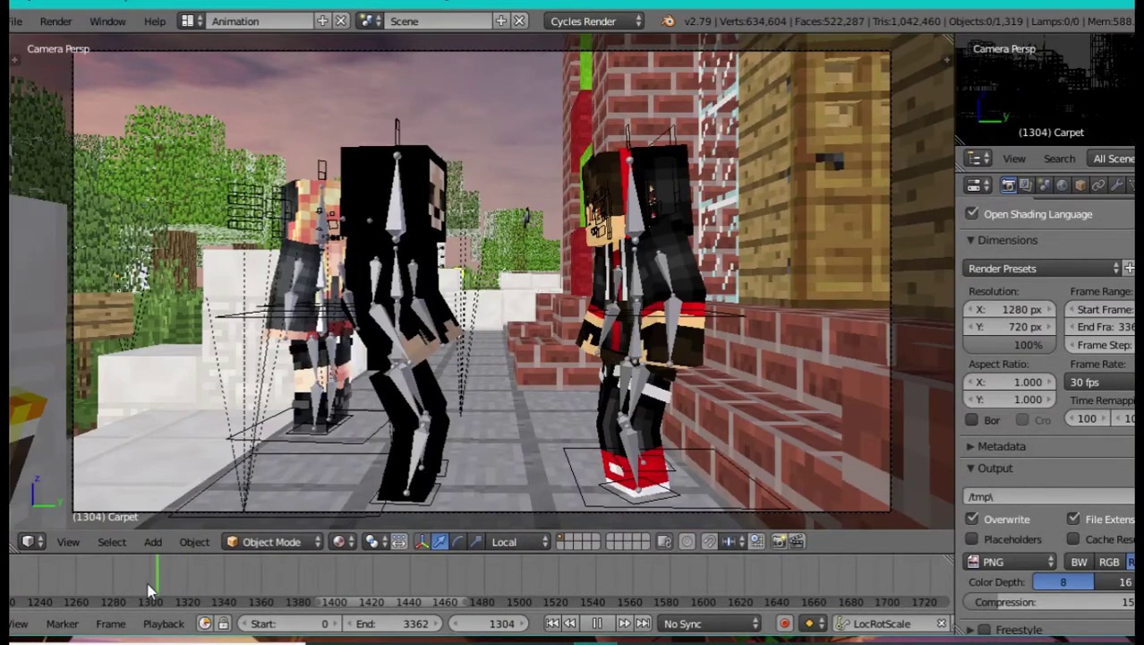
{"action": "left_click", "coordinate": [198, 575]}
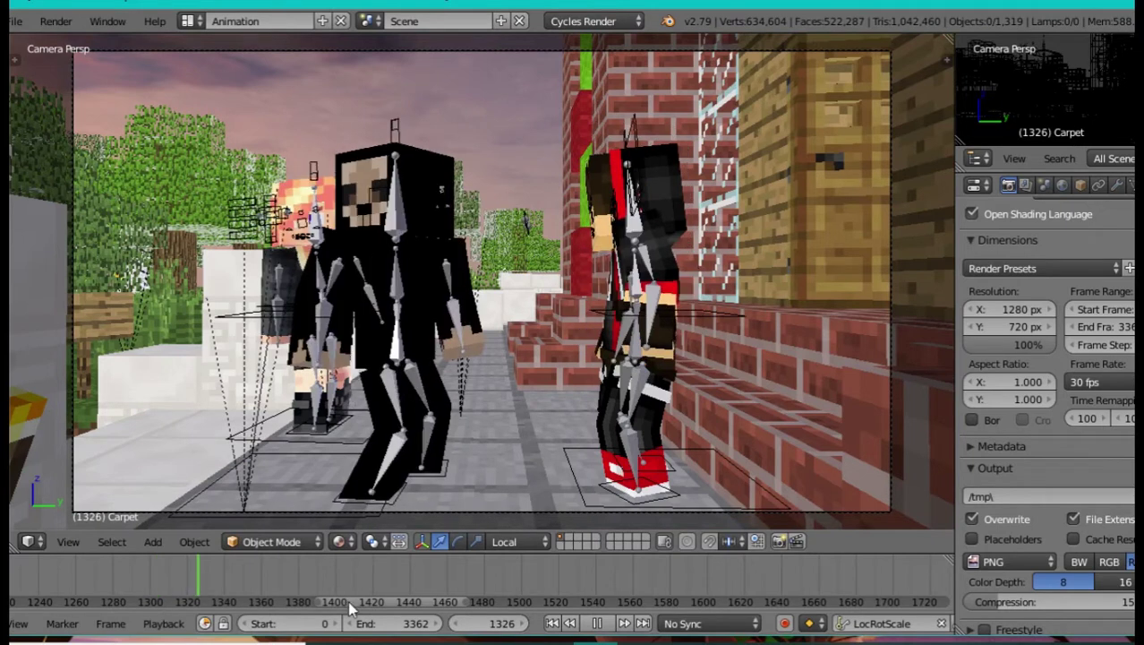
{"action": "key", "text": "alt+a"}
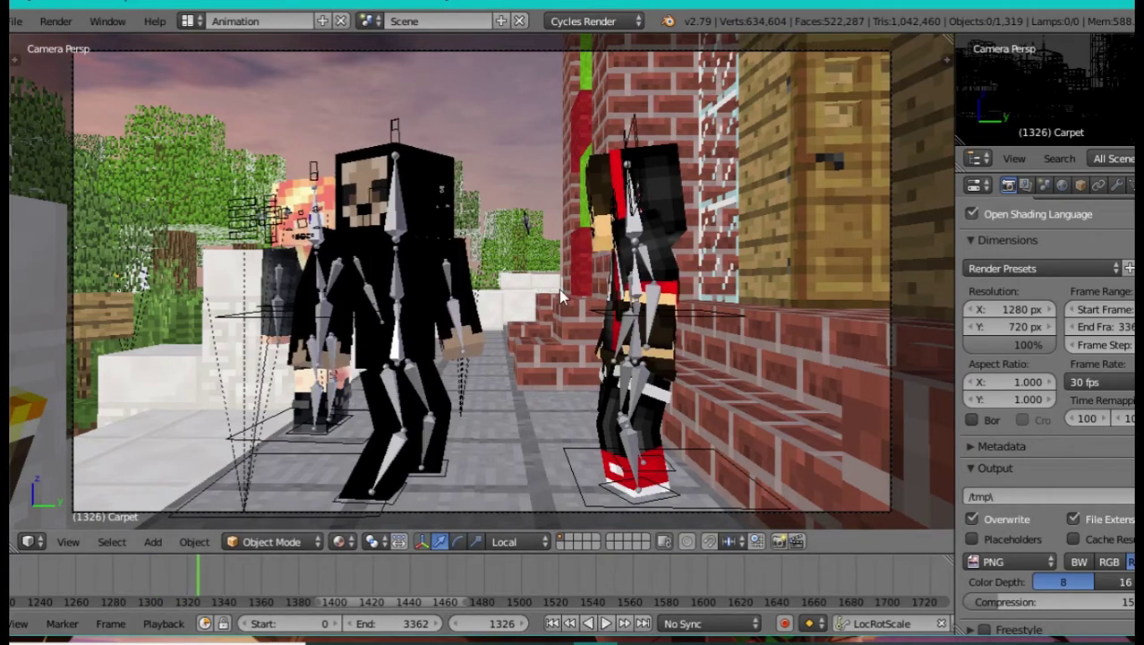
Step: Make the camera active to show its keyframes, clear the selection, and go to frame 1451 before bringing the early frames into the timeline
{"action": "right_click", "coordinate": [448, 51]}
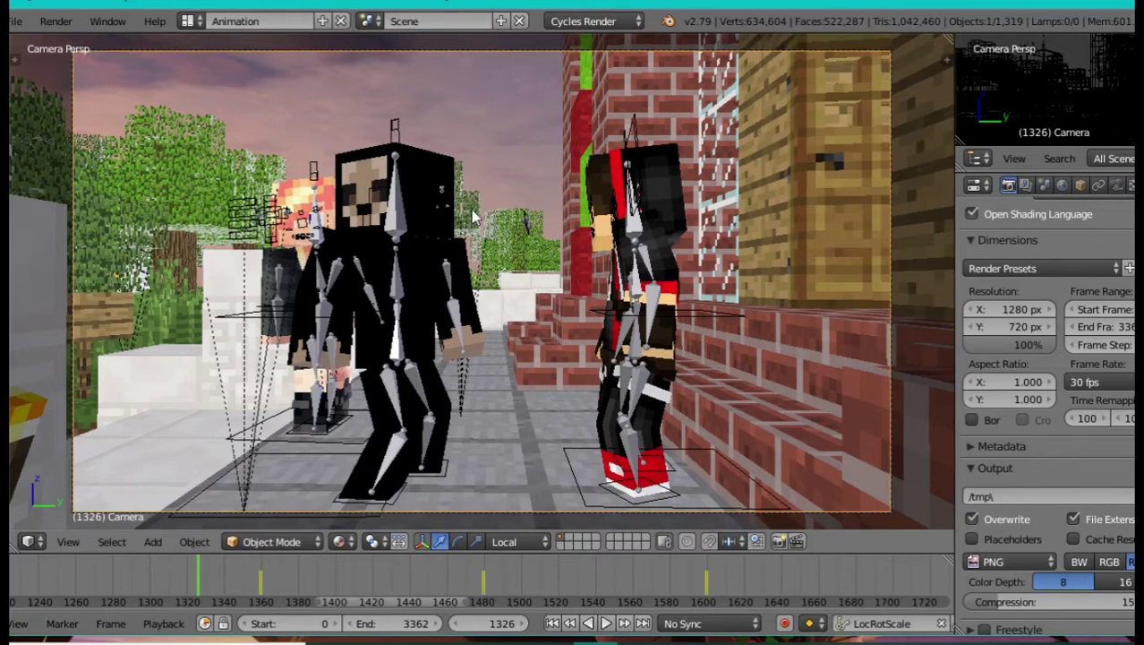
{"action": "key", "text": "a"}
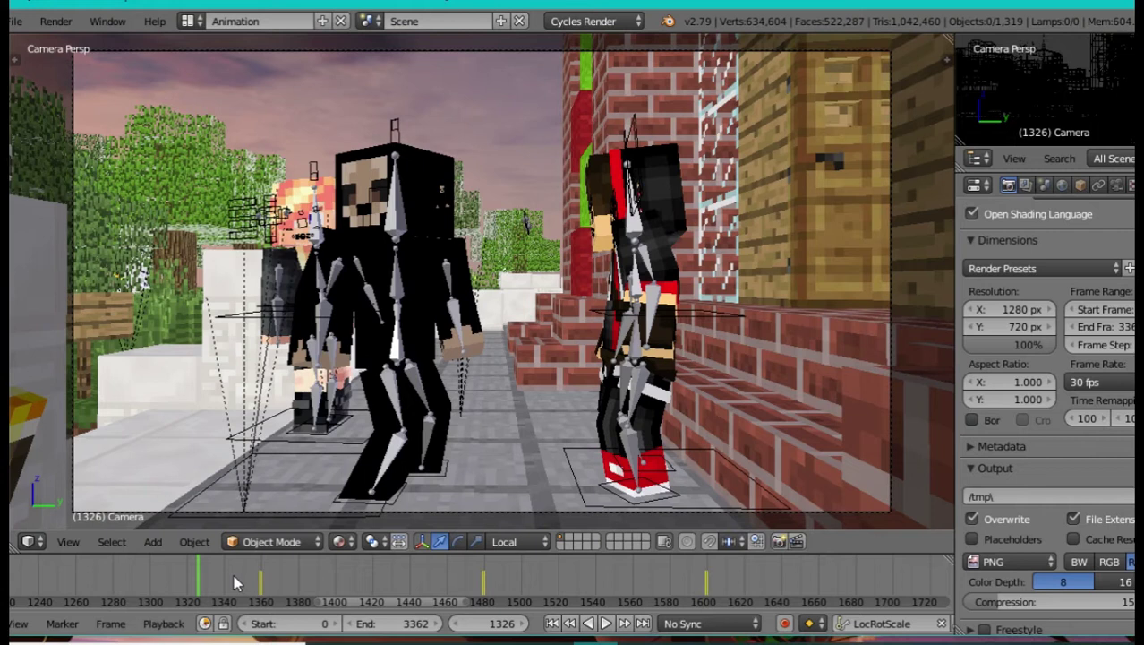
{"action": "key", "text": "alt+a"}
{"action": "left_click", "coordinate": [429, 571]}
{"action": "key", "text": "alt+a"}
{"action": "left_click_drag", "start_coordinate": [457, 601], "coordinate": [418, 605]}
{"action": "scroll", "coordinate": [421, 607], "scroll_direction": "up", "scroll_amount": 12, "text": "ctrl"}
{"action": "left_click_drag", "start_coordinate": [207, 623], "coordinate": [165, 633]}
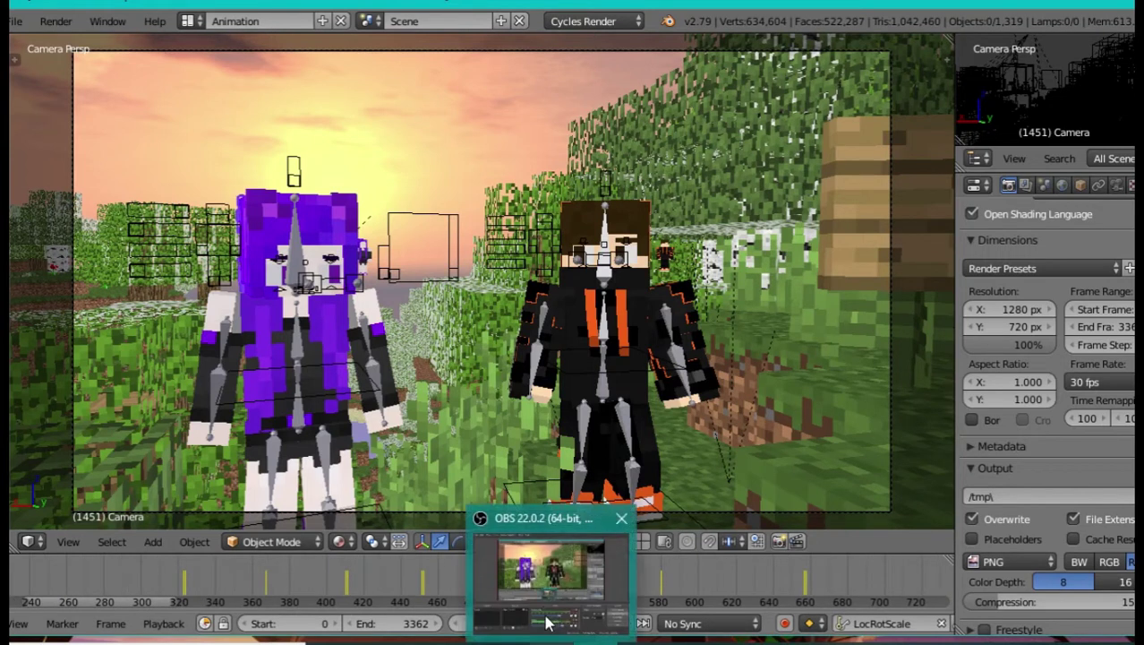
{"action": "left_click", "coordinate": [551, 643]}
{"action": "left_click", "coordinate": [1035, 3]}
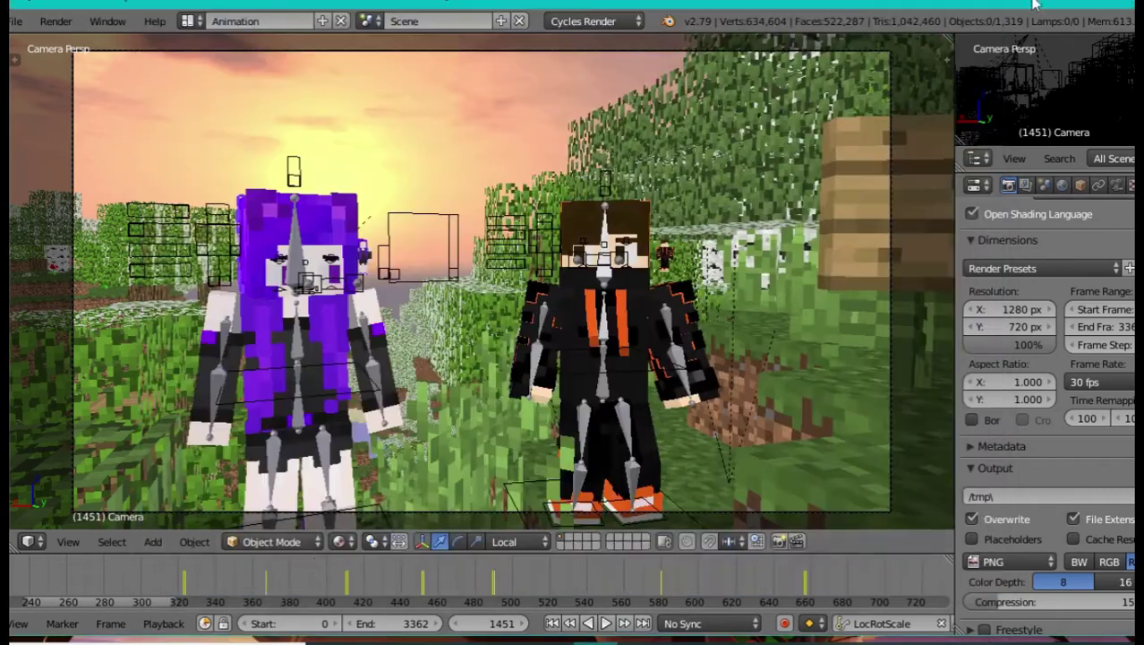
Step: Go through frames 292, 406, 444 and 467 in the camera view to compare the shots between the camera keyframes
{"action": "left_click", "coordinate": [127, 580]}
{"action": "key", "text": "alt+a"}
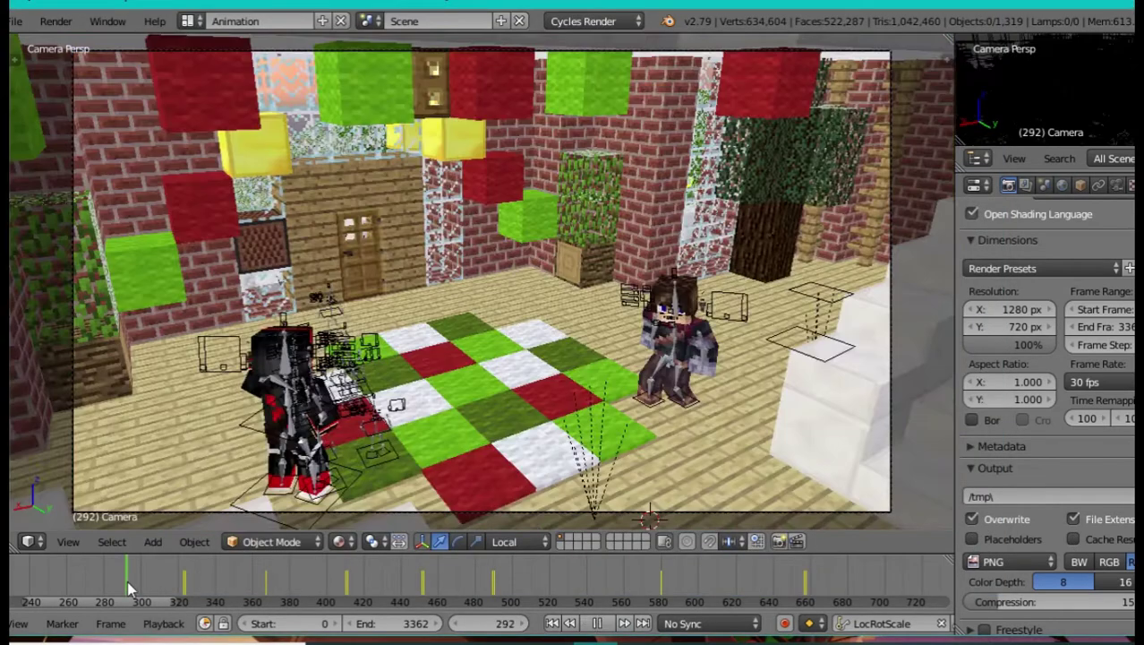
{"action": "left_click", "coordinate": [345, 591]}
{"action": "key", "text": "alt+a"}
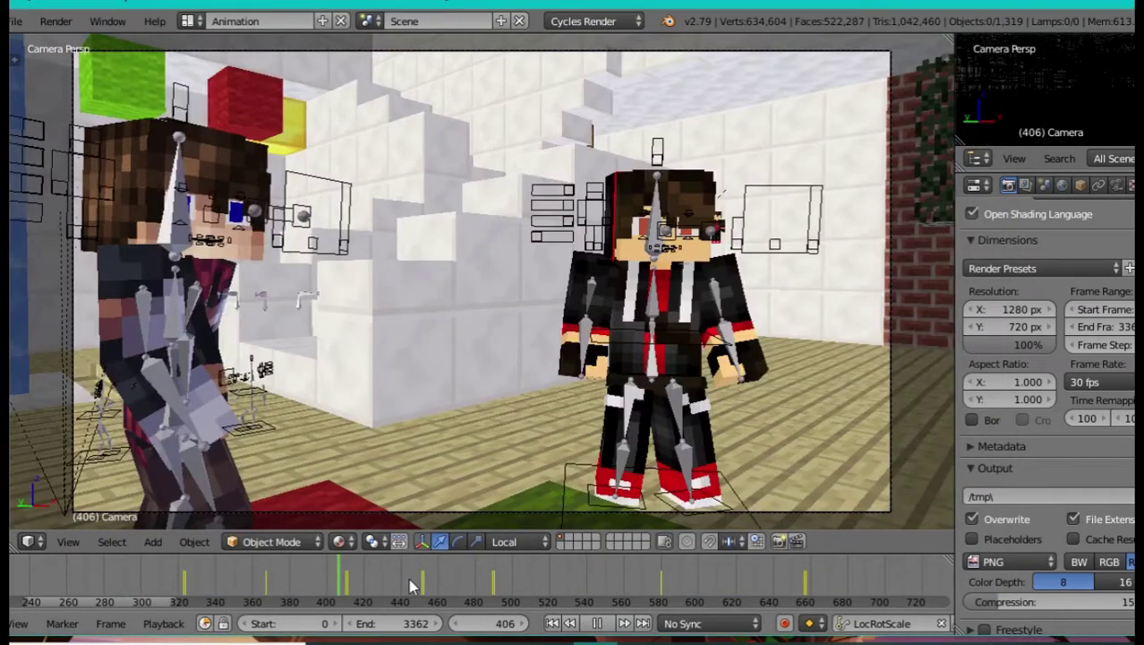
{"action": "left_click", "coordinate": [409, 582]}
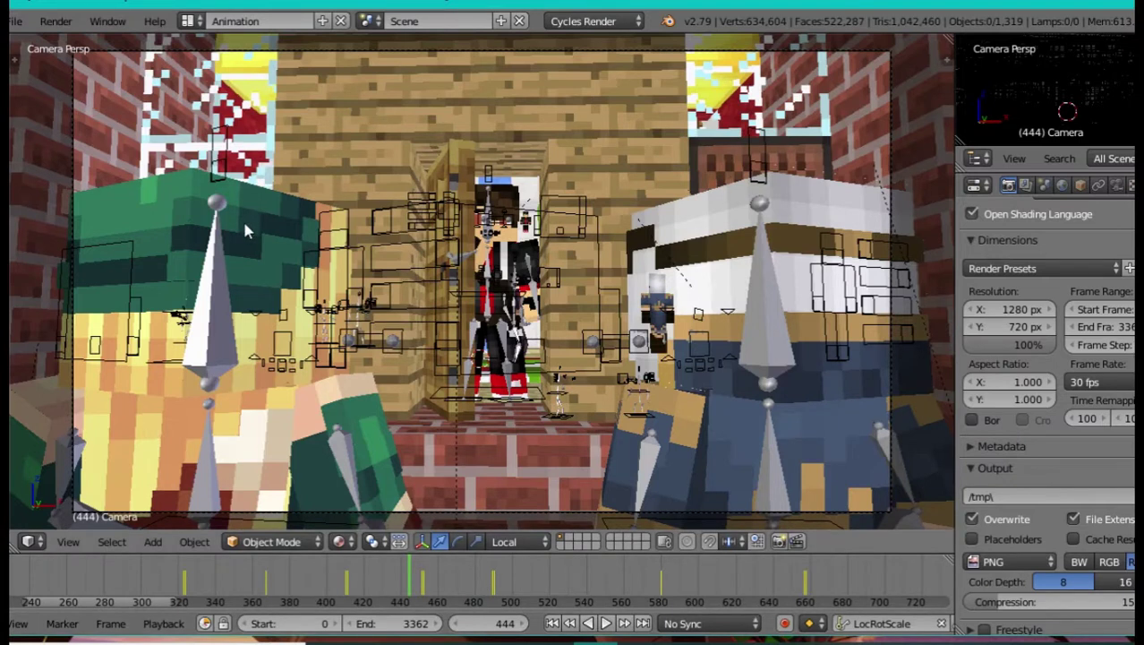
{"action": "left_click", "coordinate": [453, 591]}
{"action": "key", "text": "alt+a"}
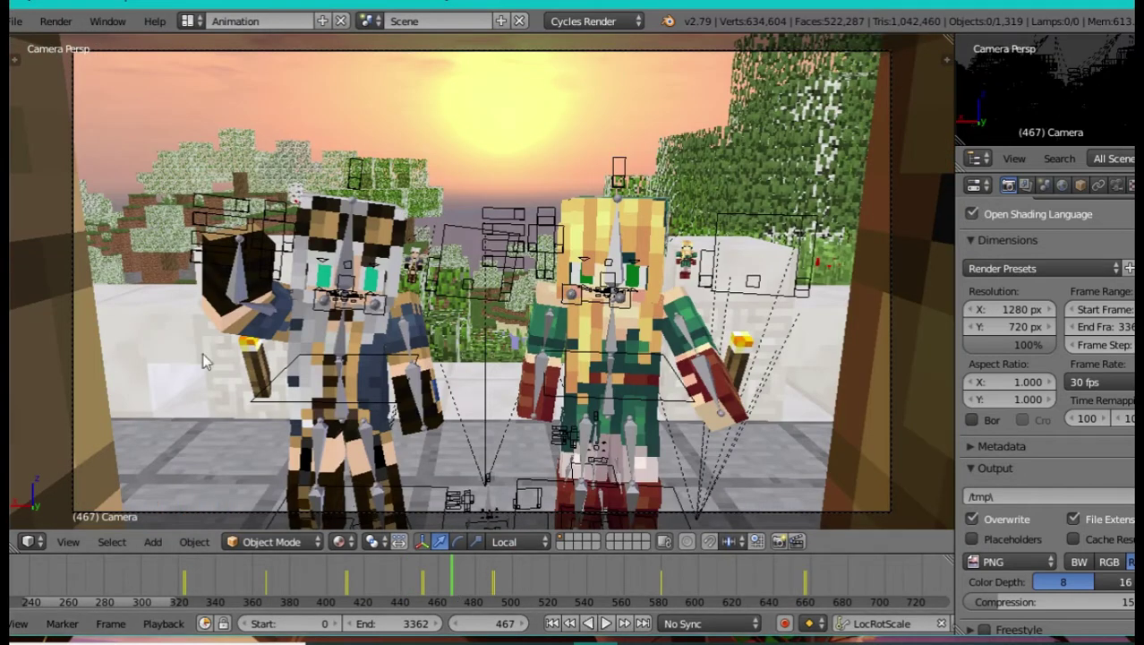
Step: Widen the Dope Sheet and F-Curve editors beside the 3D view to inspect them, and shrink them back again
{"action": "key", "text": "alt+a"}
{"action": "mouse_move", "coordinate": [9, 226]}
{"action": "left_mouse_down"}
{"action": "mouse_move", "coordinate": [406, 252]}
{"action": "mouse_move", "coordinate": [27, 226]}
{"action": "left_mouse_up"}
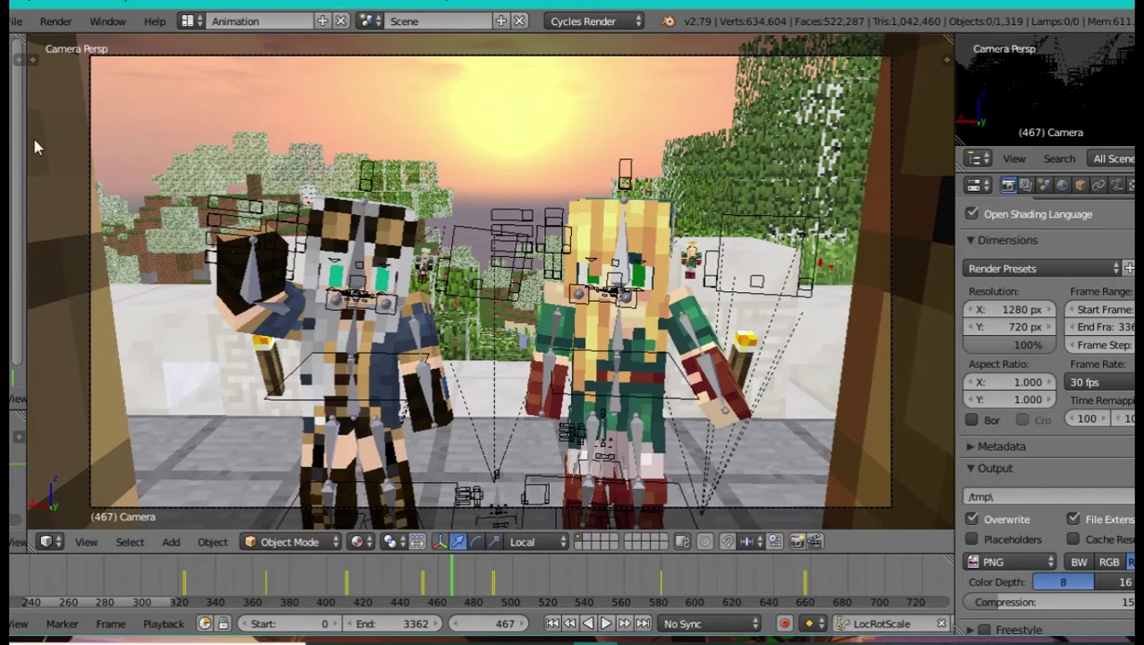
{"action": "left_click_drag", "start_coordinate": [28, 172], "coordinate": [525, 173]}
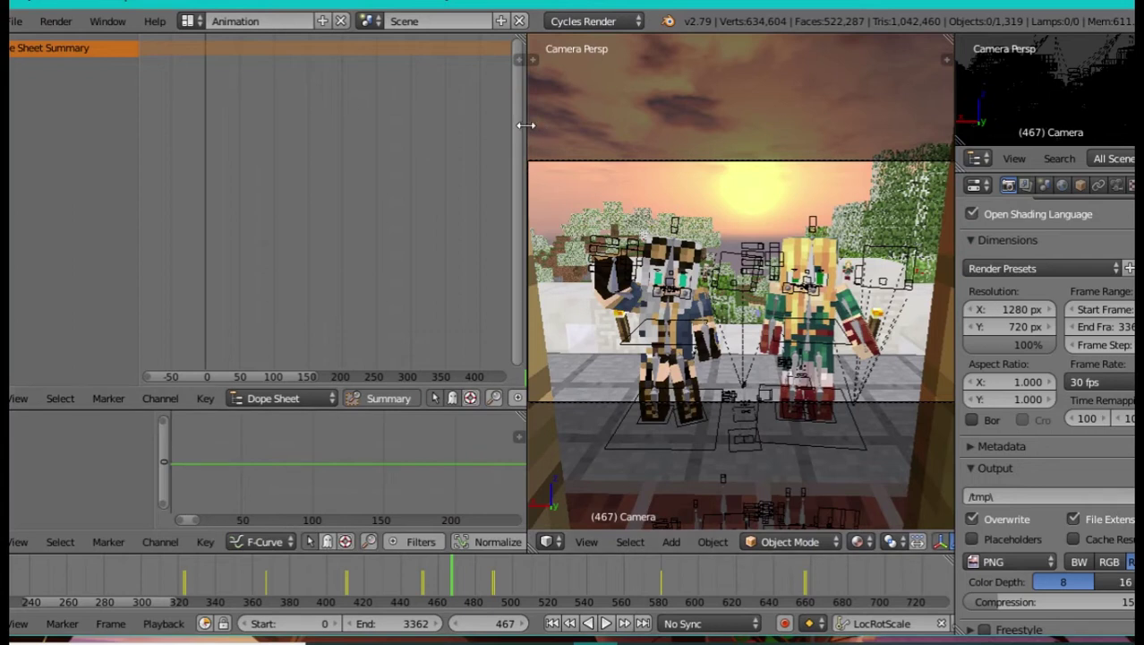
{"action": "left_click_drag", "start_coordinate": [529, 132], "coordinate": [27, 176]}
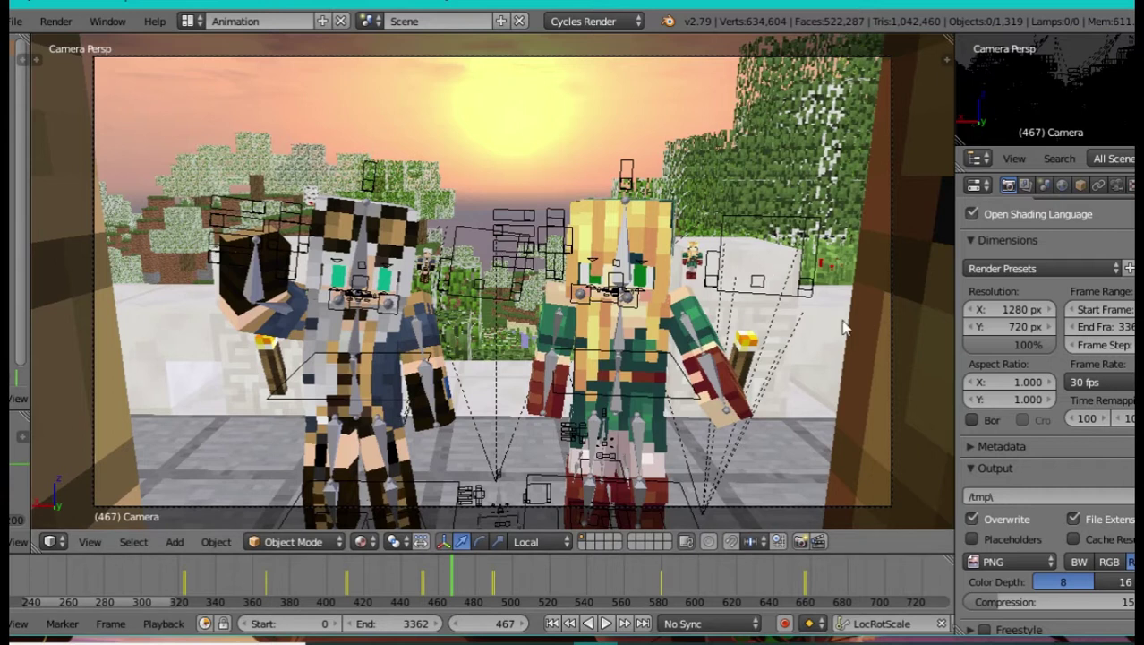
Step: Examine frame 463, zoom the timeline out to show more camera keyframes, and go to frame 1120
{"action": "left_click", "coordinate": [420, 593]}
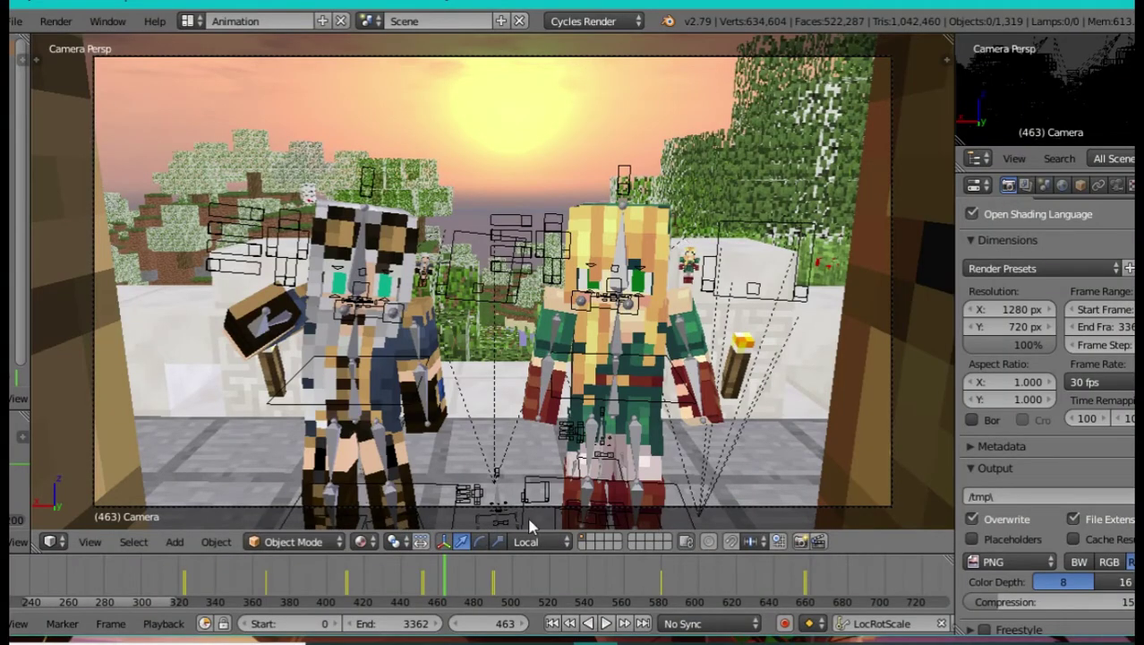
{"action": "scroll", "coordinate": [240, 609], "scroll_direction": "down", "scroll_amount": 3}
{"action": "scroll", "coordinate": [269, 591], "scroll_direction": "down", "scroll_amount": 6}
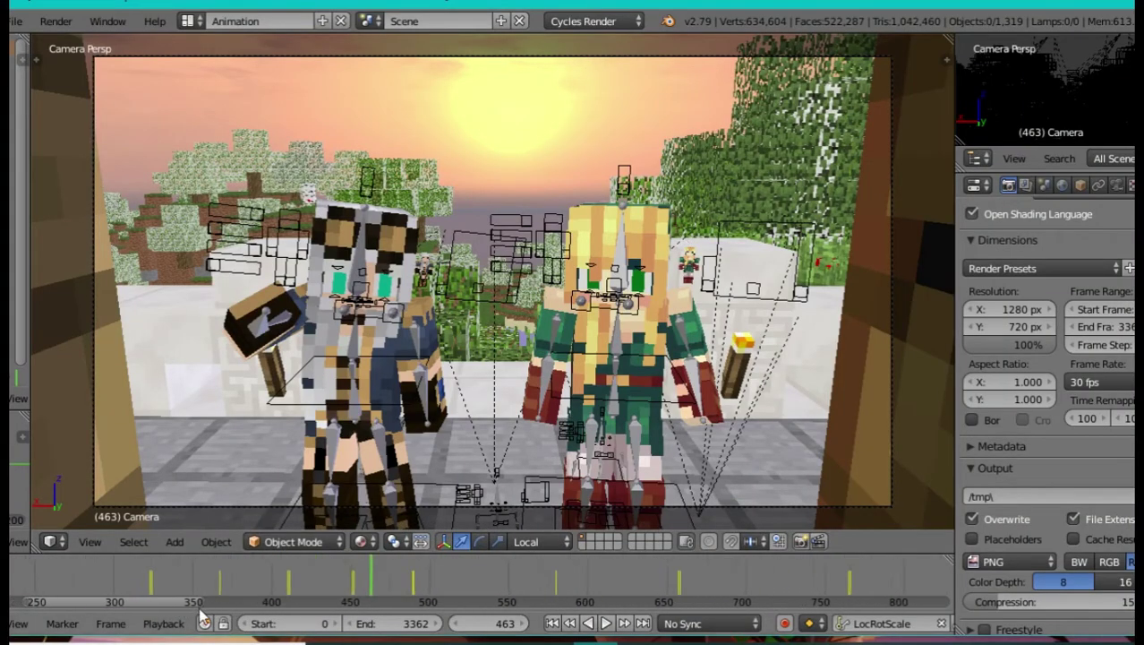
{"action": "left_click", "coordinate": [283, 583]}
{"action": "left_click", "coordinate": [405, 582]}
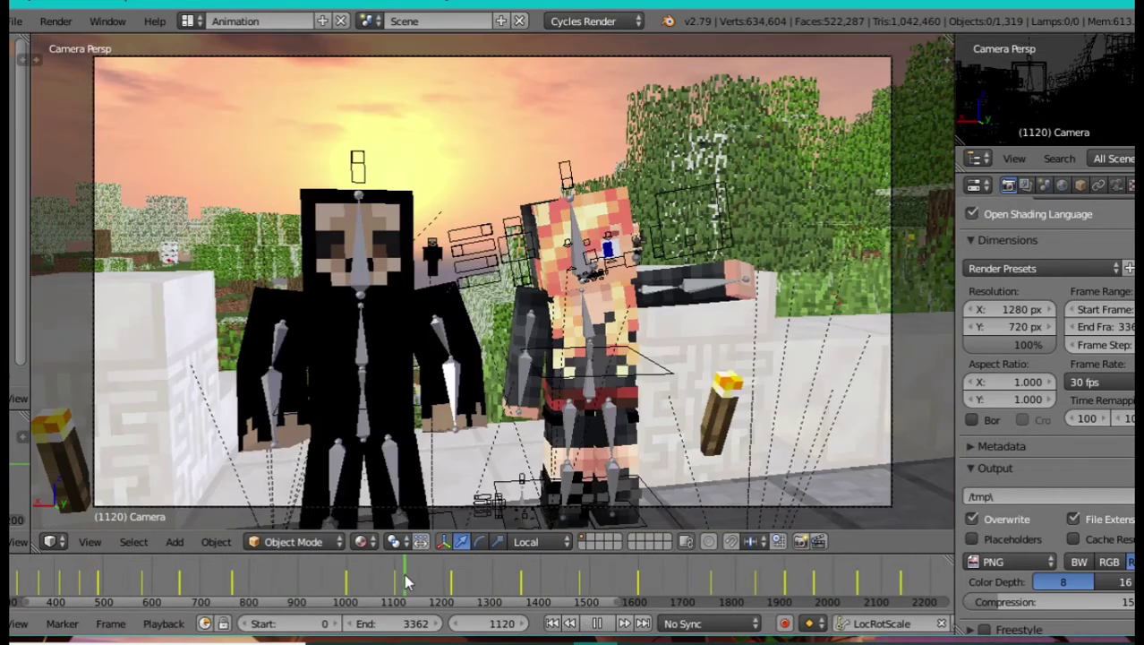
Step: Compare frames 1282 and 1234 in the camera view to examine the characters' poses outside the door
{"action": "key", "text": "alt+a"}
{"action": "left_click", "coordinate": [483, 581]}
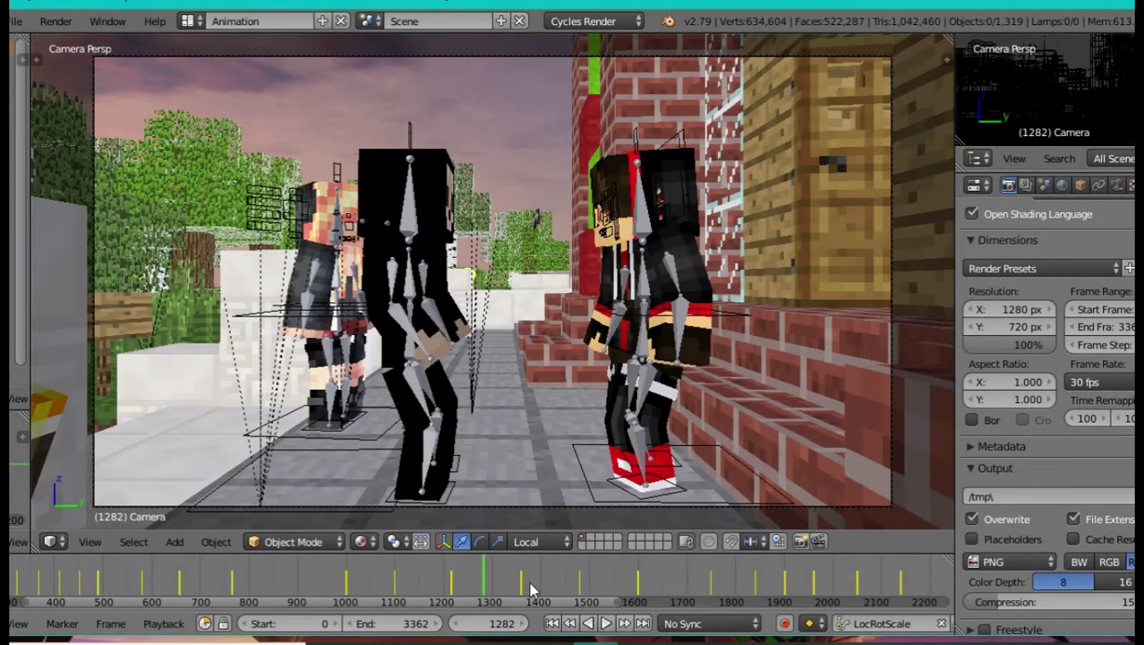
{"action": "left_click", "coordinate": [463, 583]}
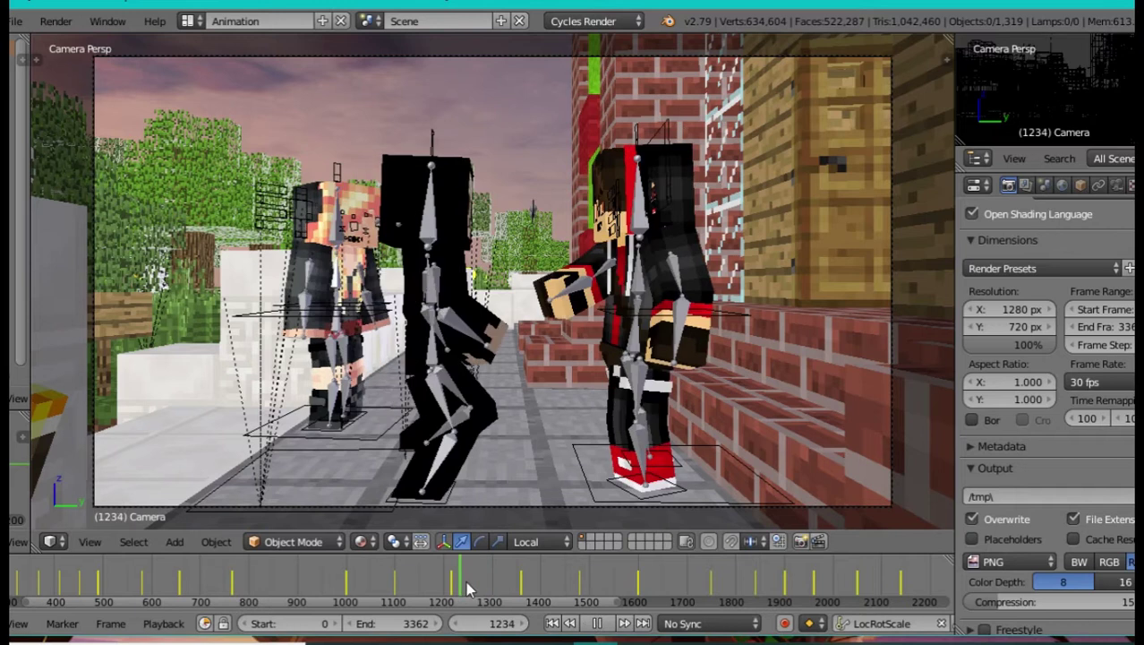
{"action": "key", "text": "alt+a"}
Step: Select the camera and advance through frames 1396 and 1409 to frame 1530 to examine the changes of shot
{"action": "right_click", "coordinate": [450, 59]}
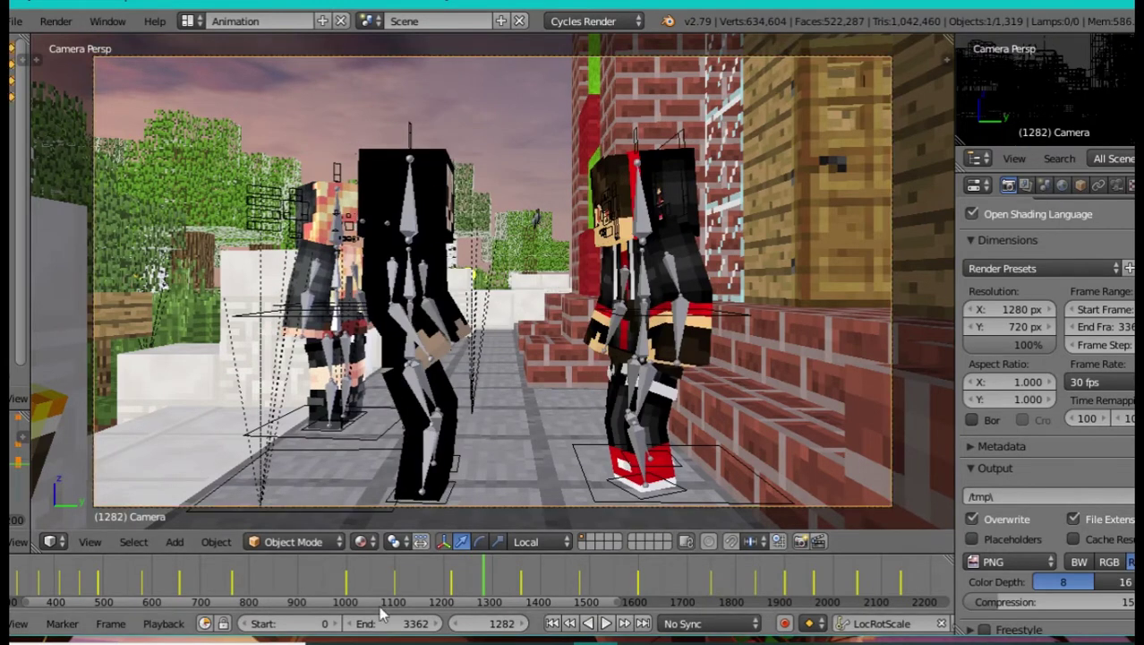
{"action": "left_click", "coordinate": [511, 582]}
{"action": "key", "text": "alt+a"}
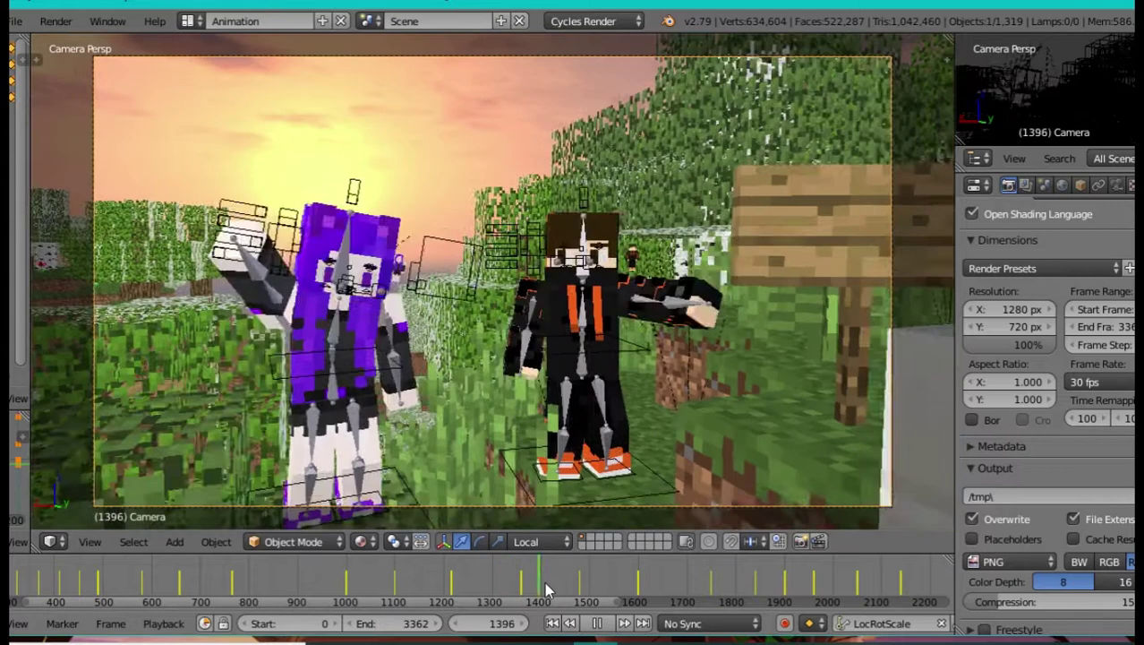
{"action": "key", "text": "alt+a"}
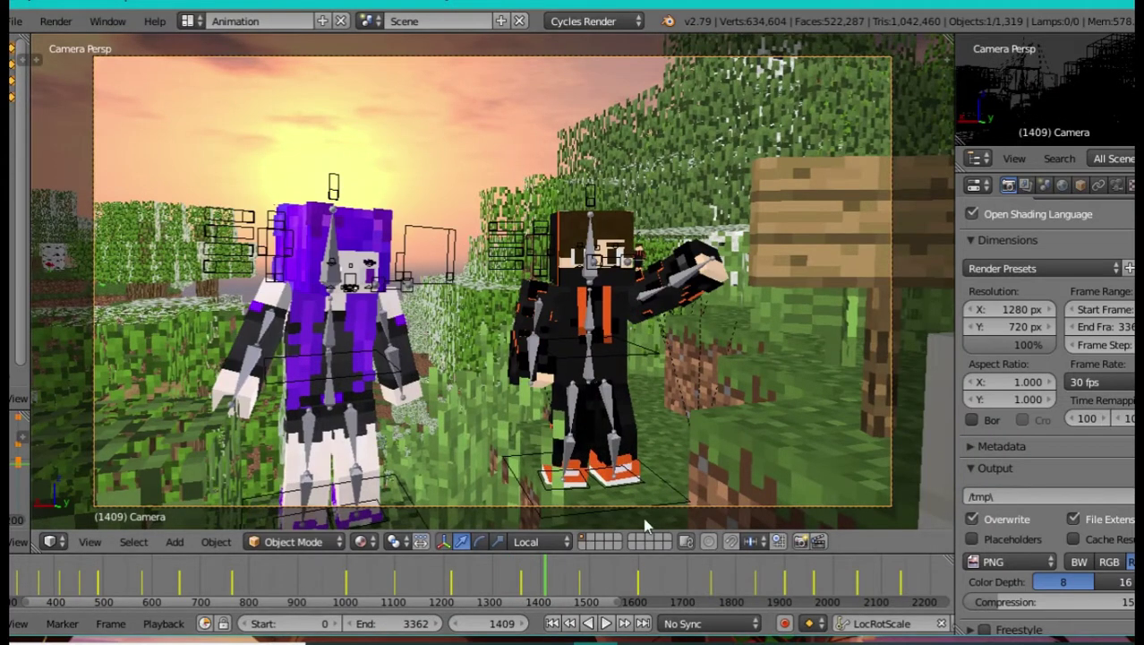
{"action": "left_click", "coordinate": [603, 595]}
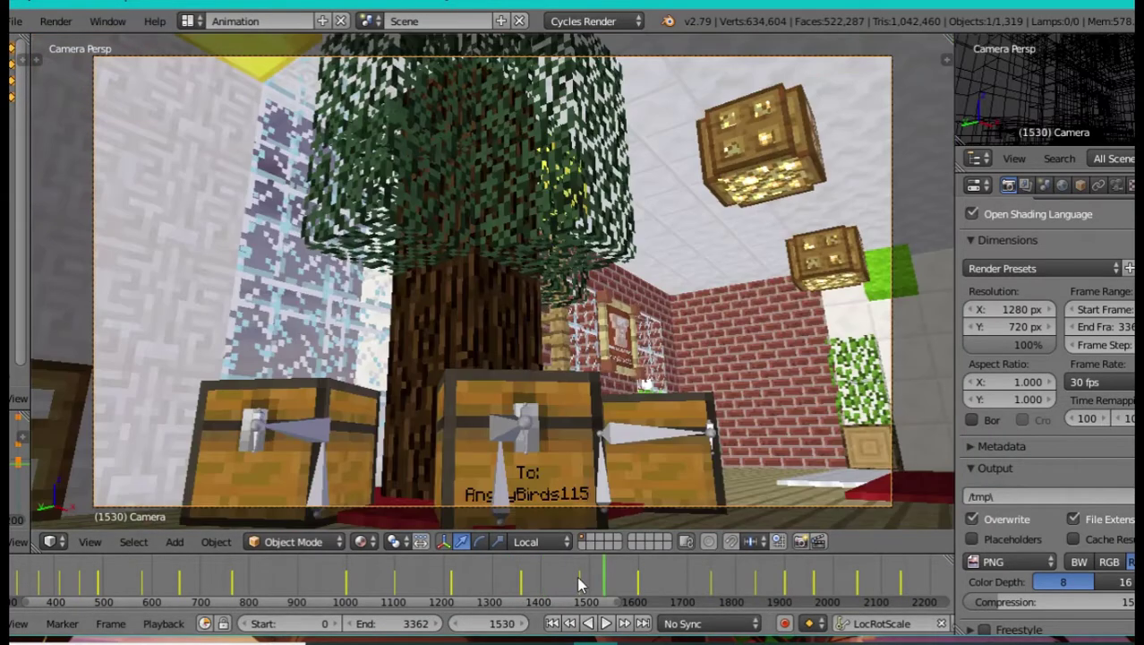
Step: Go to frame 1470 and play the four-character shot by the wall up to frame 1681 to examine the camera movement
{"action": "left_click", "coordinate": [577, 583]}
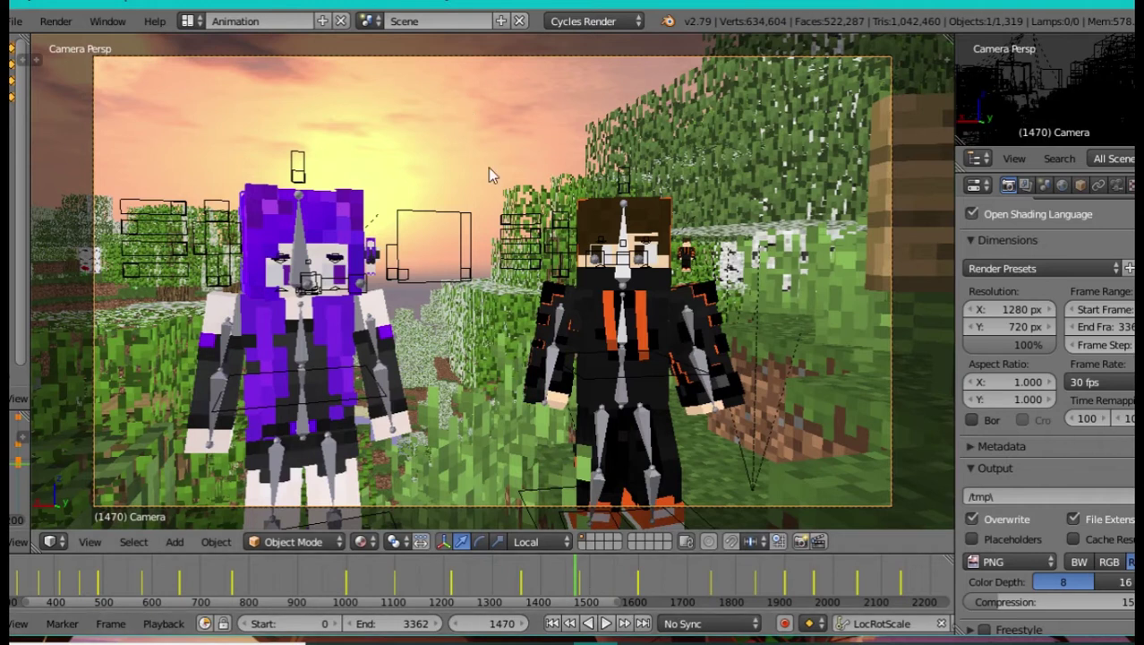
{"action": "left_click", "coordinate": [600, 581]}
{"action": "left_click", "coordinate": [648, 591]}
{"action": "key", "text": "alt+a"}
{"action": "left_click", "coordinate": [666, 580]}
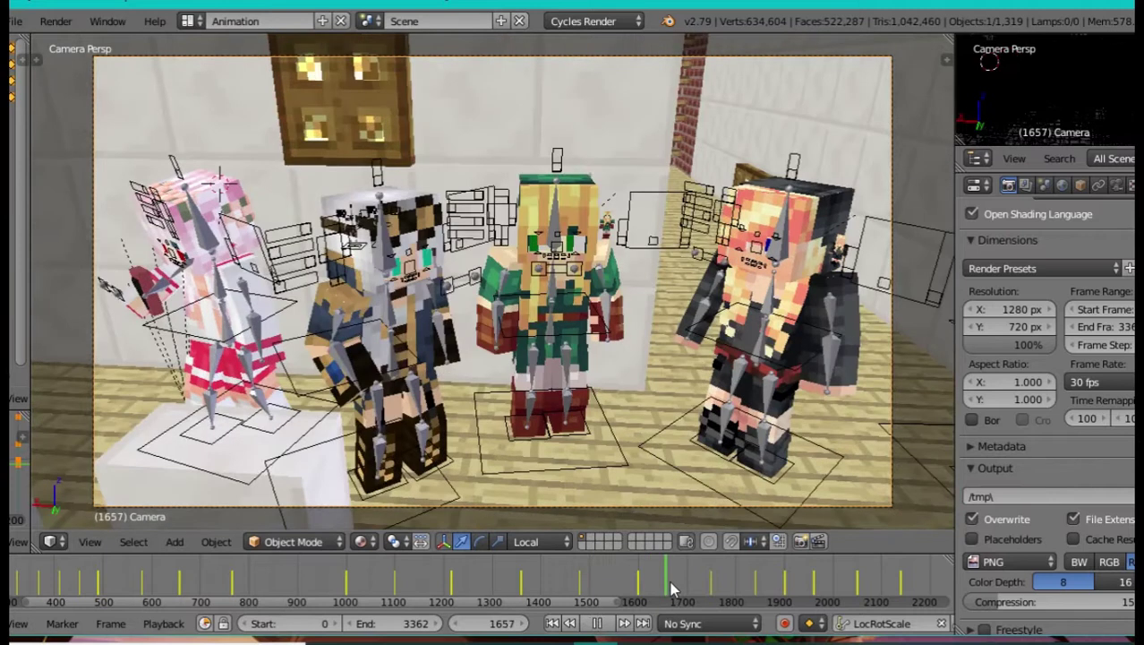
{"action": "key", "text": "alt+a"}
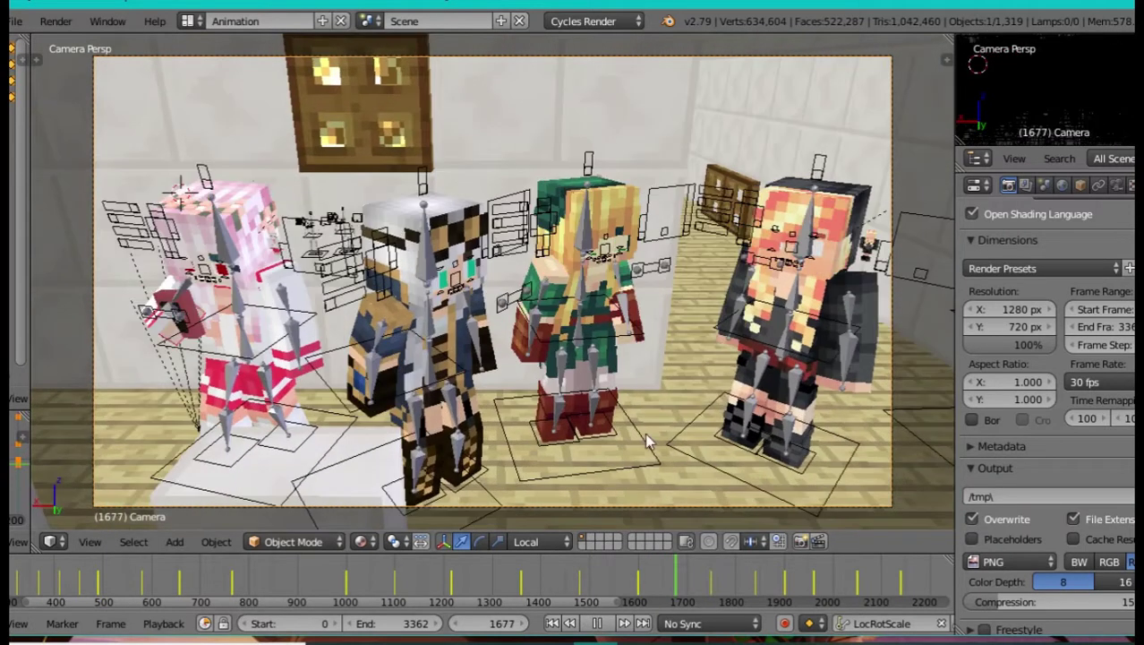
{"action": "key", "text": "alt+a"}
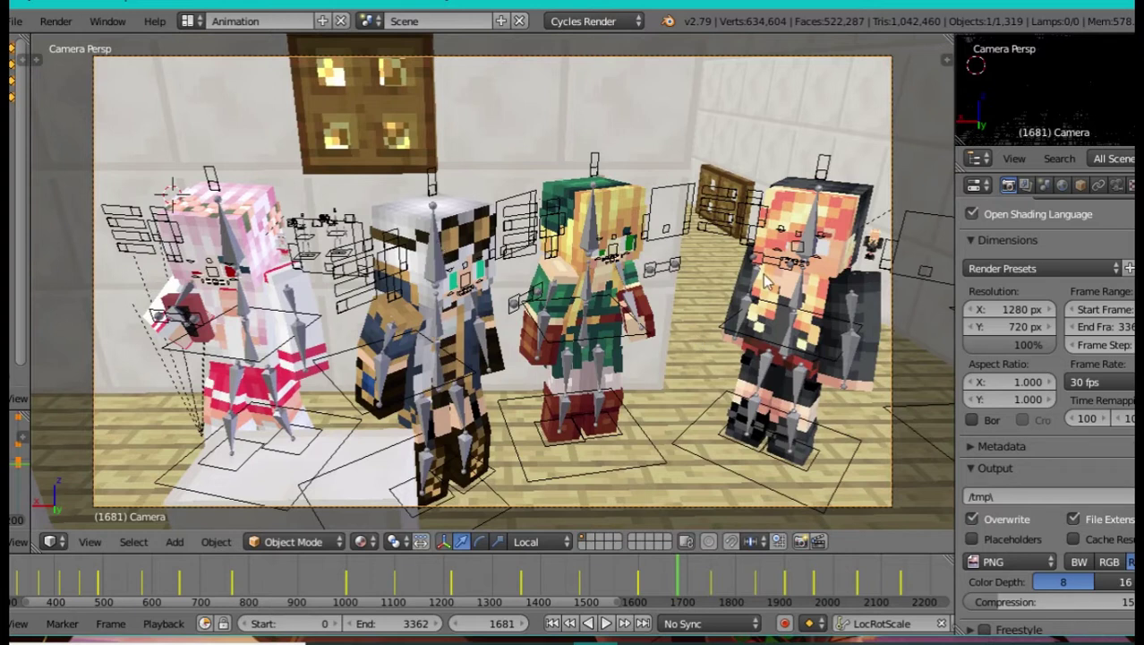
Step: Check frame 1698, replay the shot from about frame 1617 to 1677, and go to frame 1707 to compare the characters' poses
{"action": "left_click", "coordinate": [686, 589]}
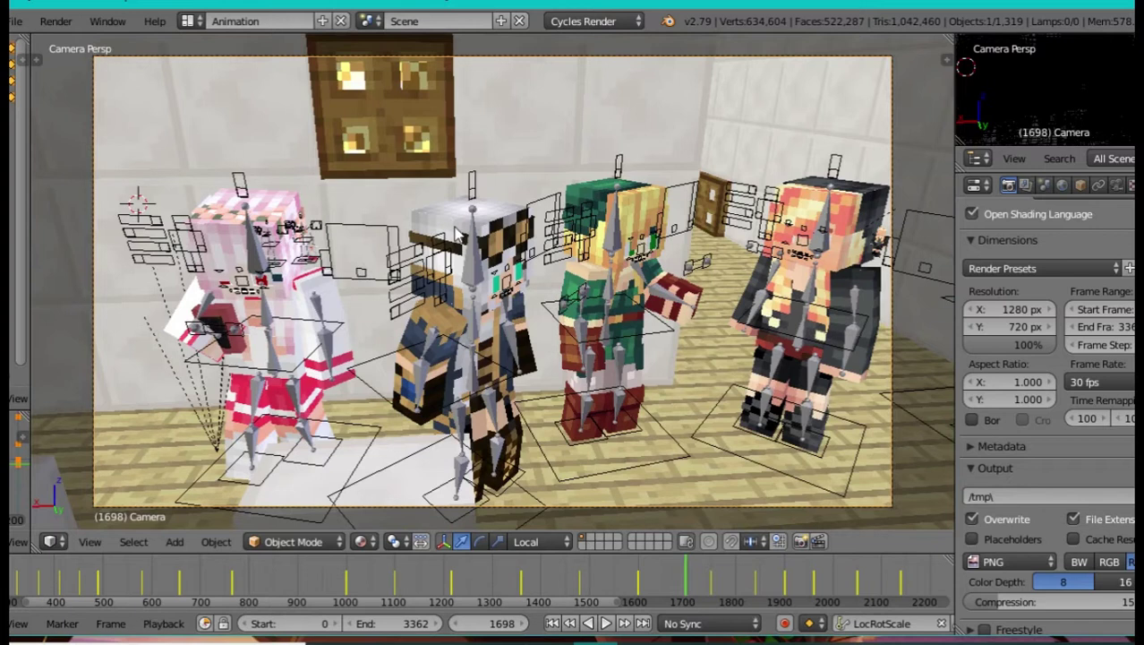
{"action": "left_click", "coordinate": [646, 582]}
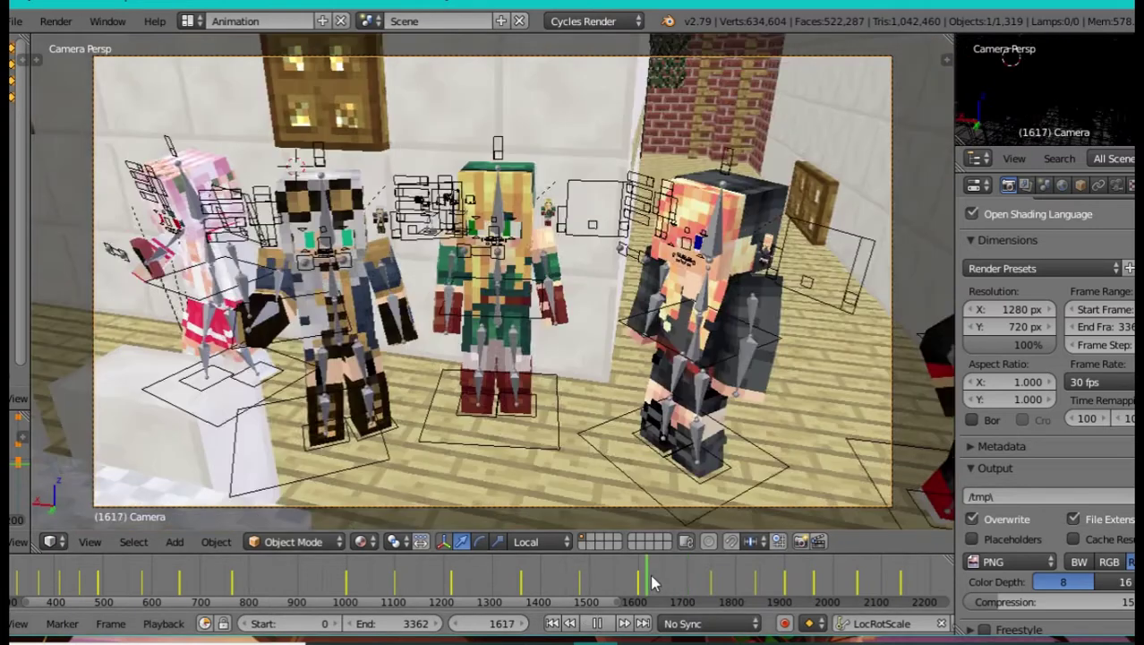
{"action": "key", "text": "alt+a"}
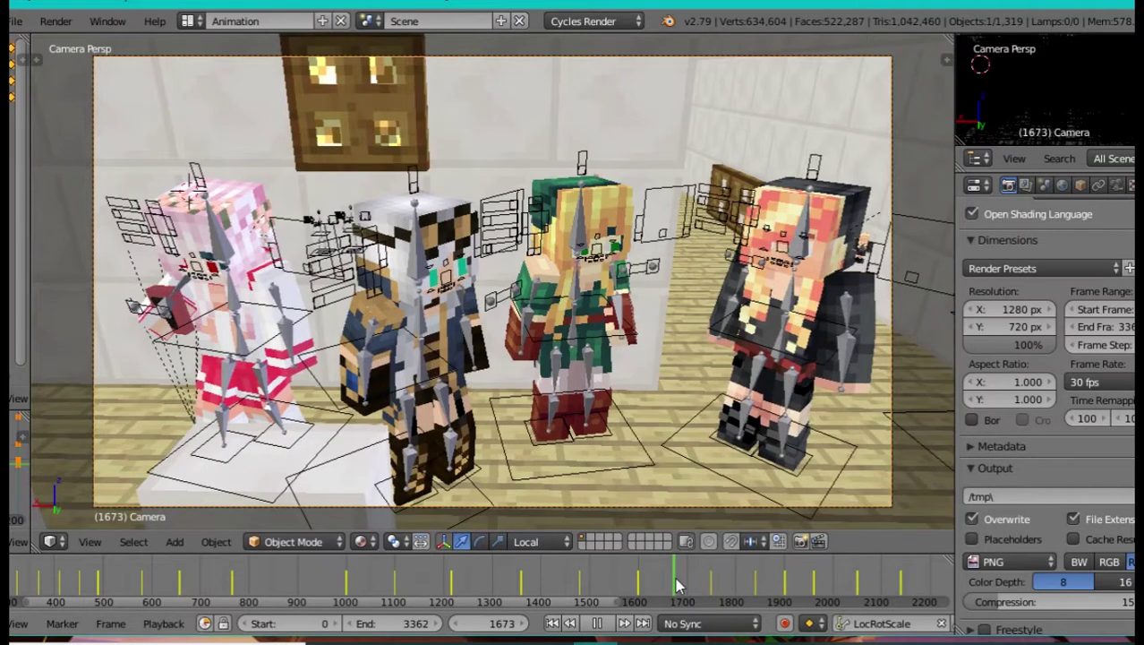
{"action": "key", "text": "alt+a"}
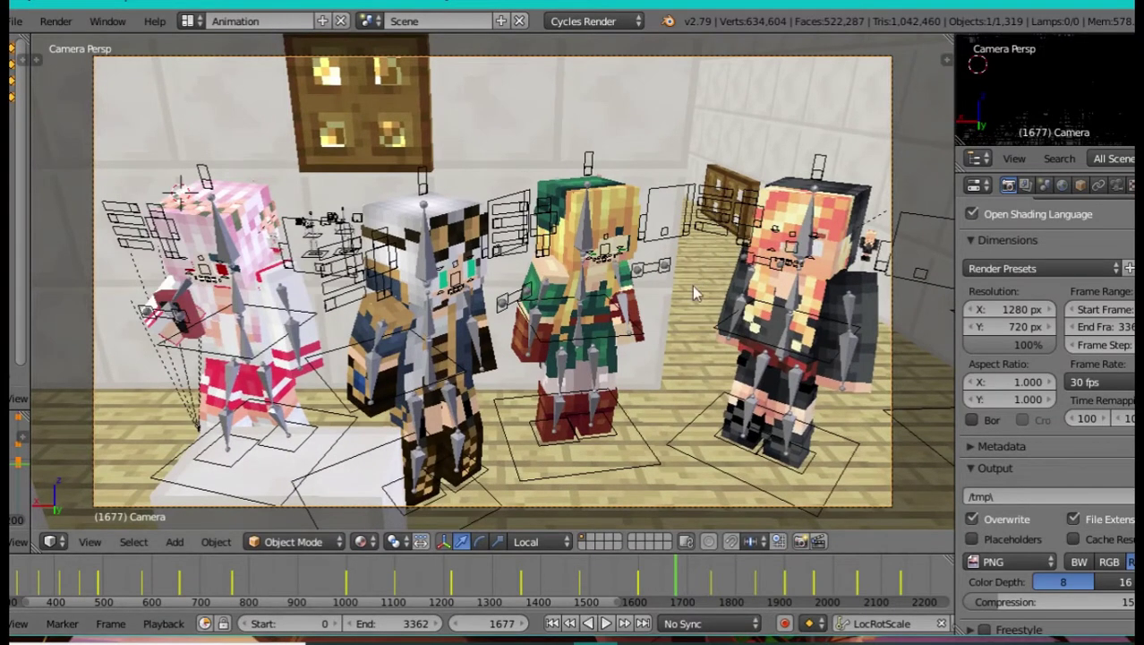
{"action": "left_click", "coordinate": [689, 589]}
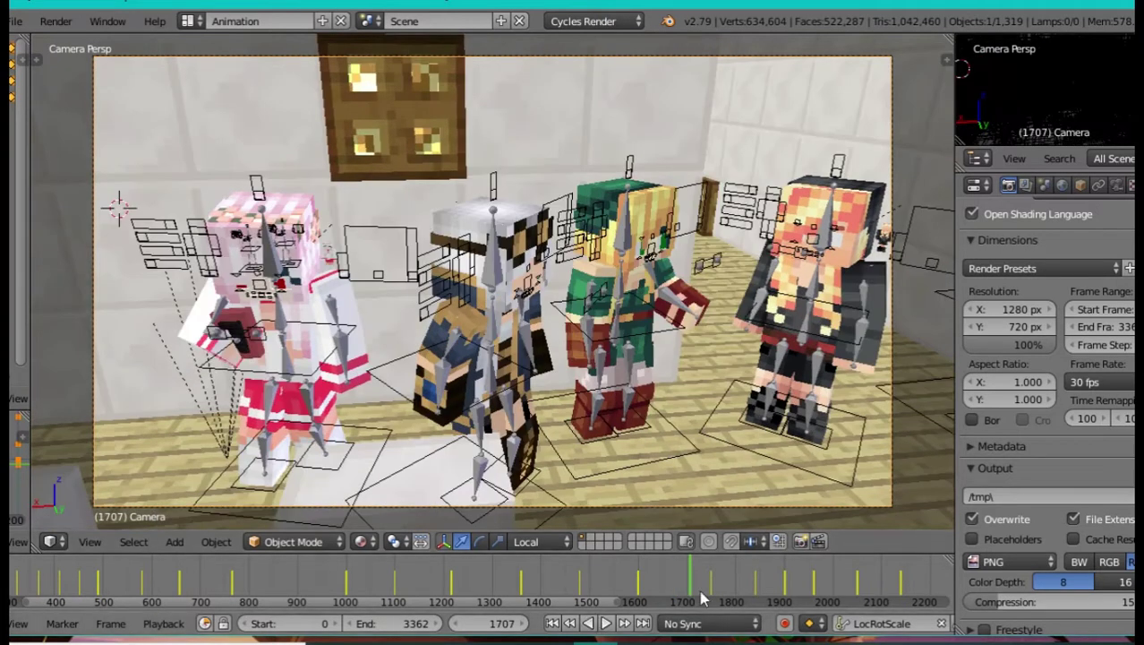
Step: Play on to frame 1727, replay from about frame 1673, and stop at frame 1698 to examine the characters' turning movement
{"action": "key", "text": "alt+a"}
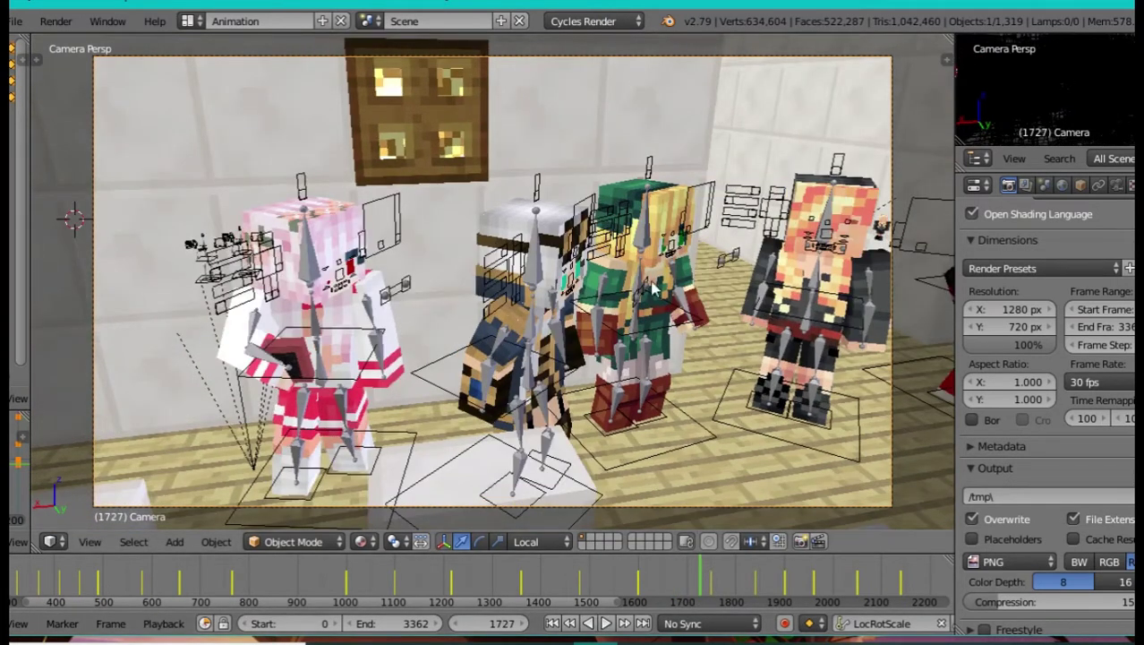
{"action": "key", "text": "alt+a"}
{"action": "left_click", "coordinate": [674, 596]}
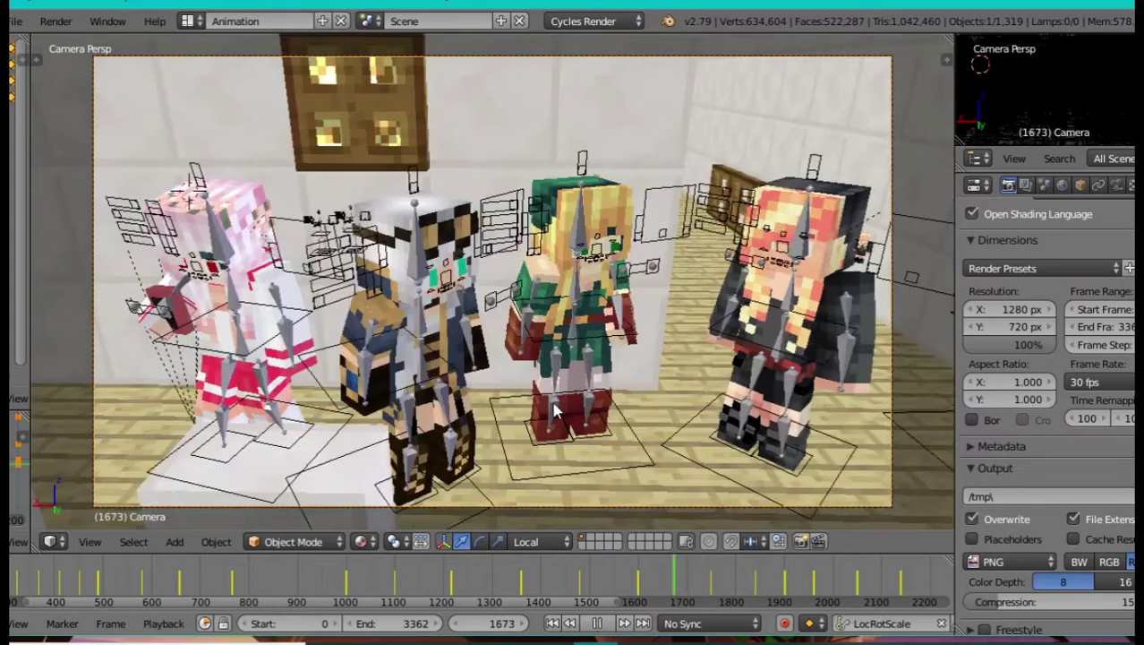
{"action": "left_click", "coordinate": [686, 596]}
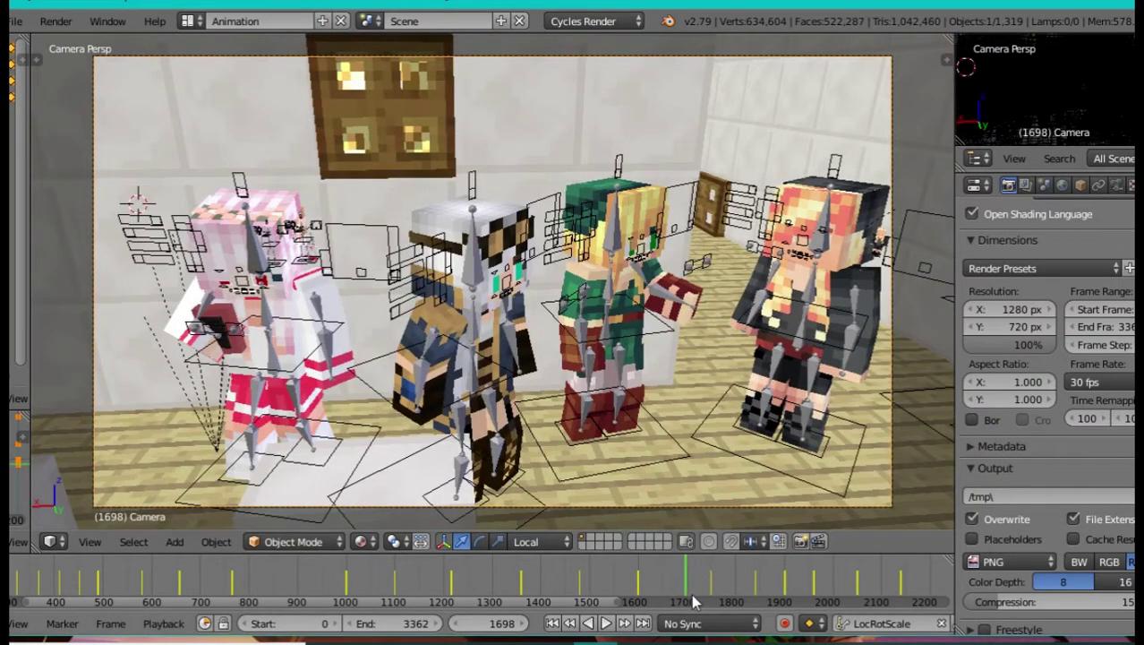
Step: At frame 1612, put the white-haired character's rig in Pose Mode and examine the keyframes of its torso, head and both upper arms
{"action": "left_click", "coordinate": [641, 595]}
{"action": "key", "text": "alt+a"}
{"action": "key", "text": "Escape"}
{"action": "right_click", "coordinate": [331, 287]}
{"action": "key", "text": "ctrl+Tab"}
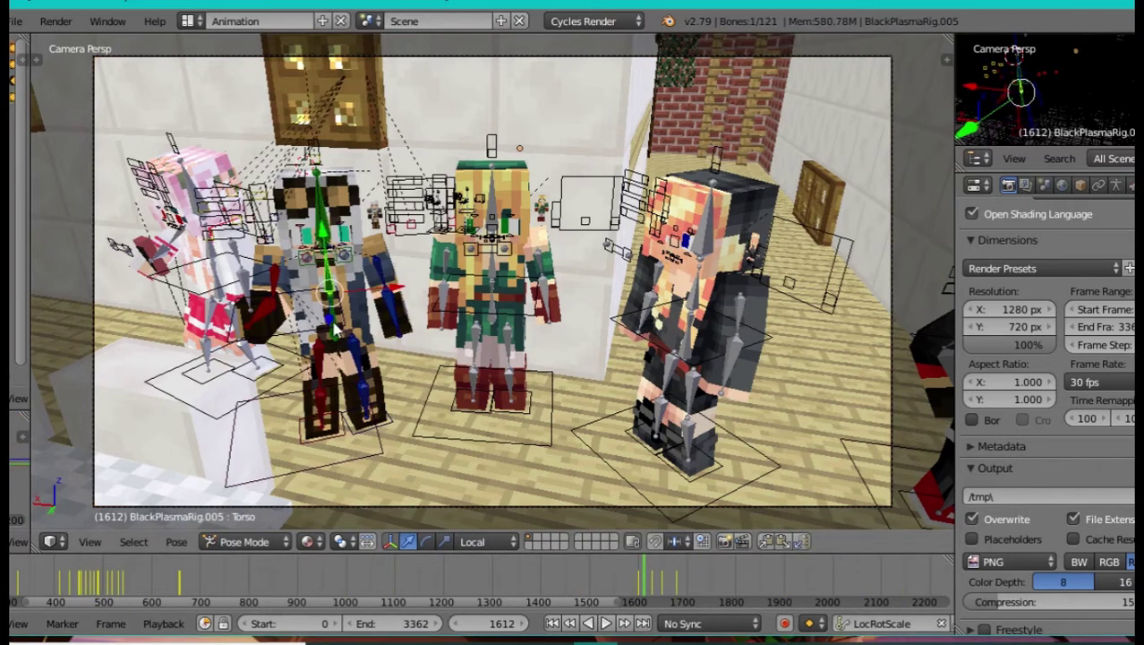
{"action": "right_click", "coordinate": [329, 231]}
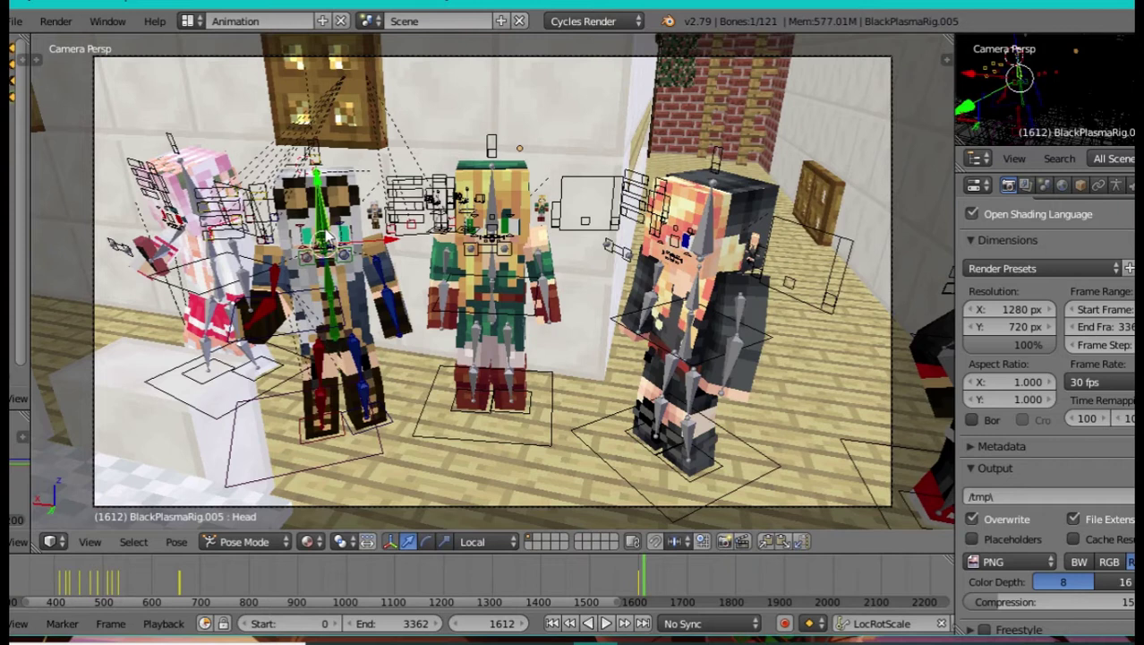
{"action": "right_click", "coordinate": [274, 282]}
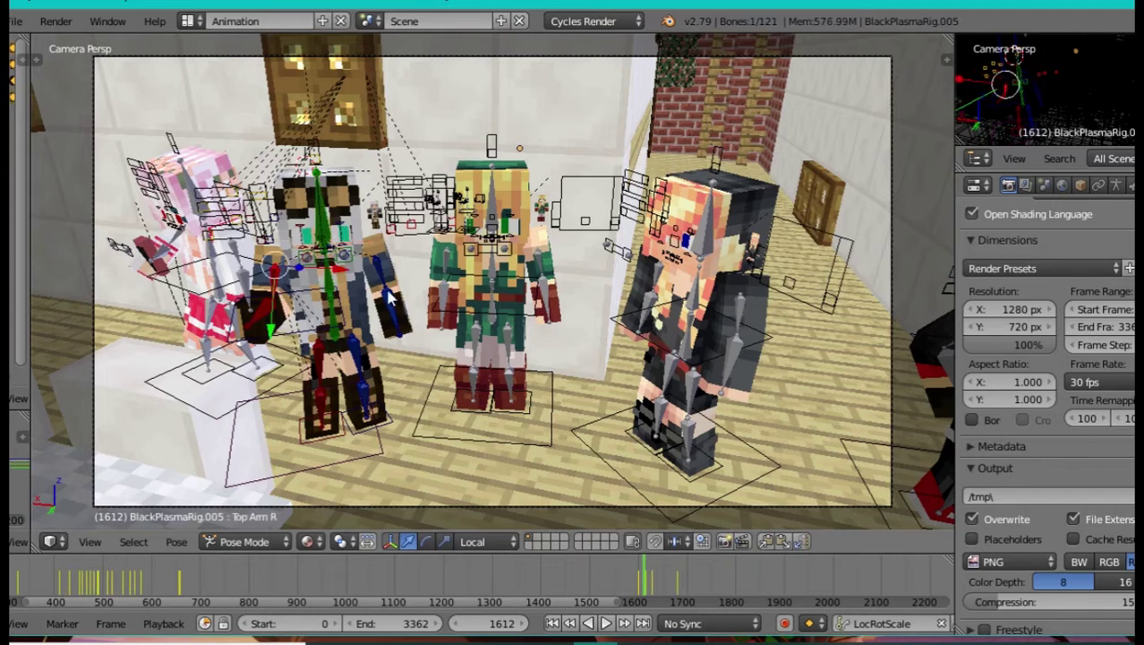
{"action": "right_click", "coordinate": [385, 276]}
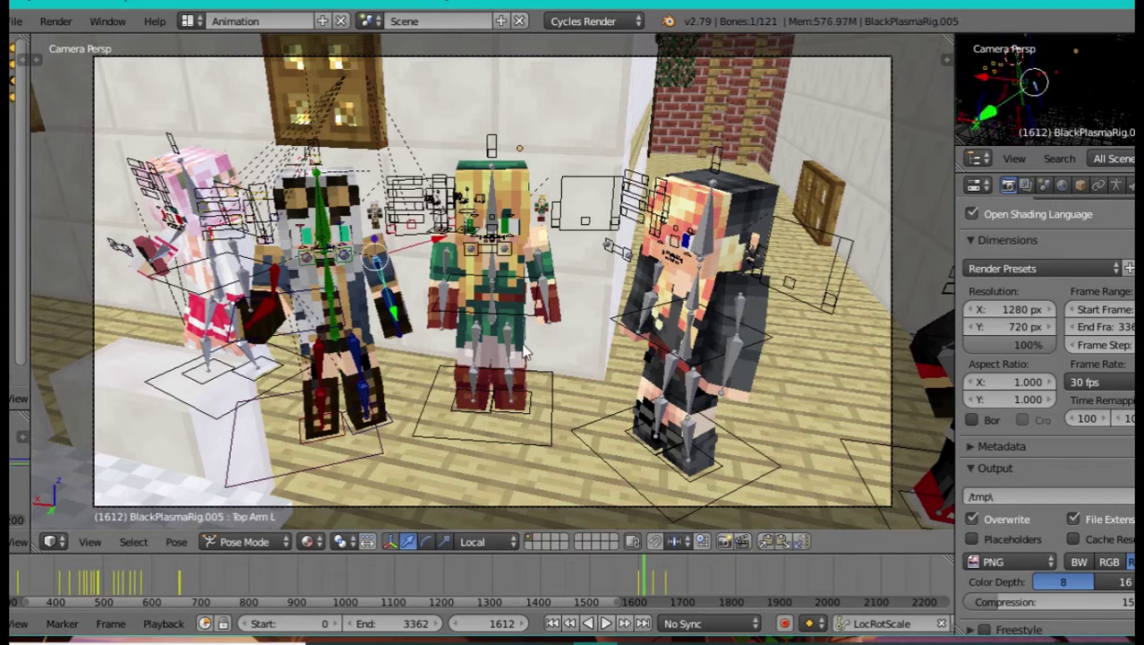
Step: Examine the keyframes of the green-clad character's upper arms and of the black-clad character's torso and left upper arm
{"action": "right_click", "coordinate": [450, 271]}
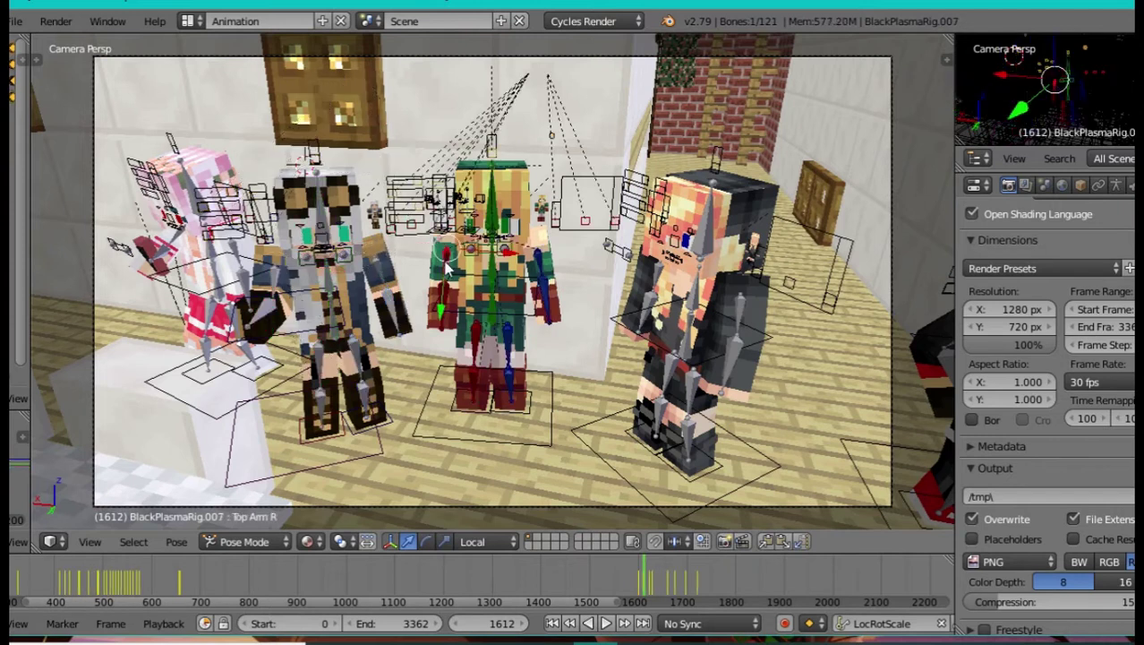
{"action": "right_click", "coordinate": [496, 265]}
{"action": "right_click", "coordinate": [539, 261]}
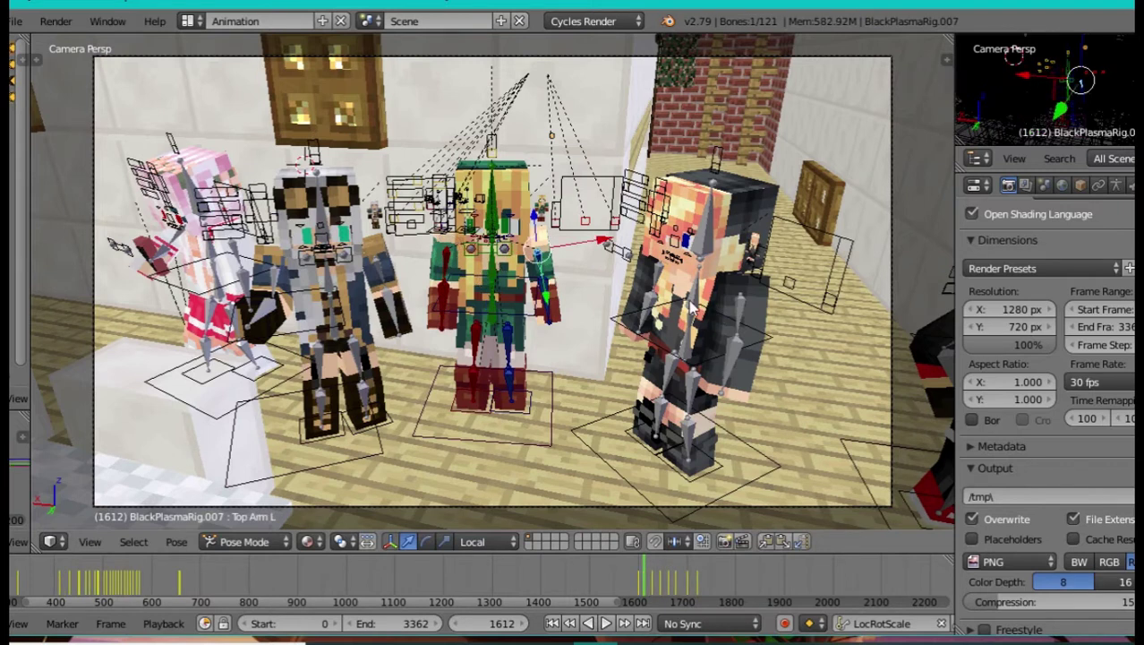
{"action": "right_click", "coordinate": [695, 358]}
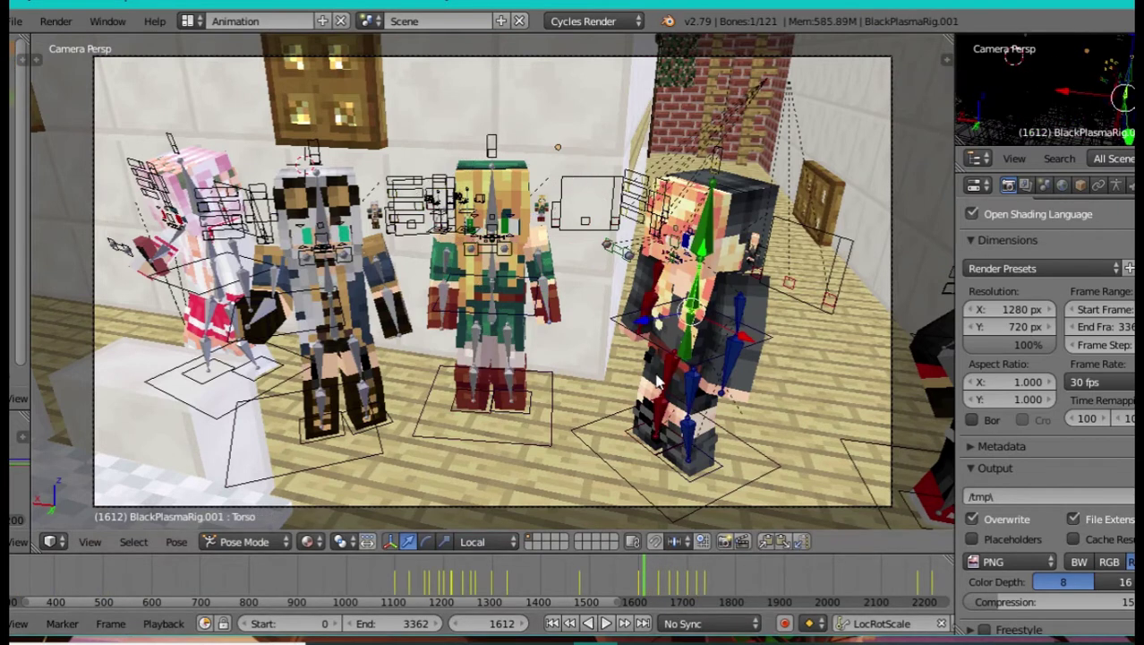
{"action": "right_click", "coordinate": [736, 318]}
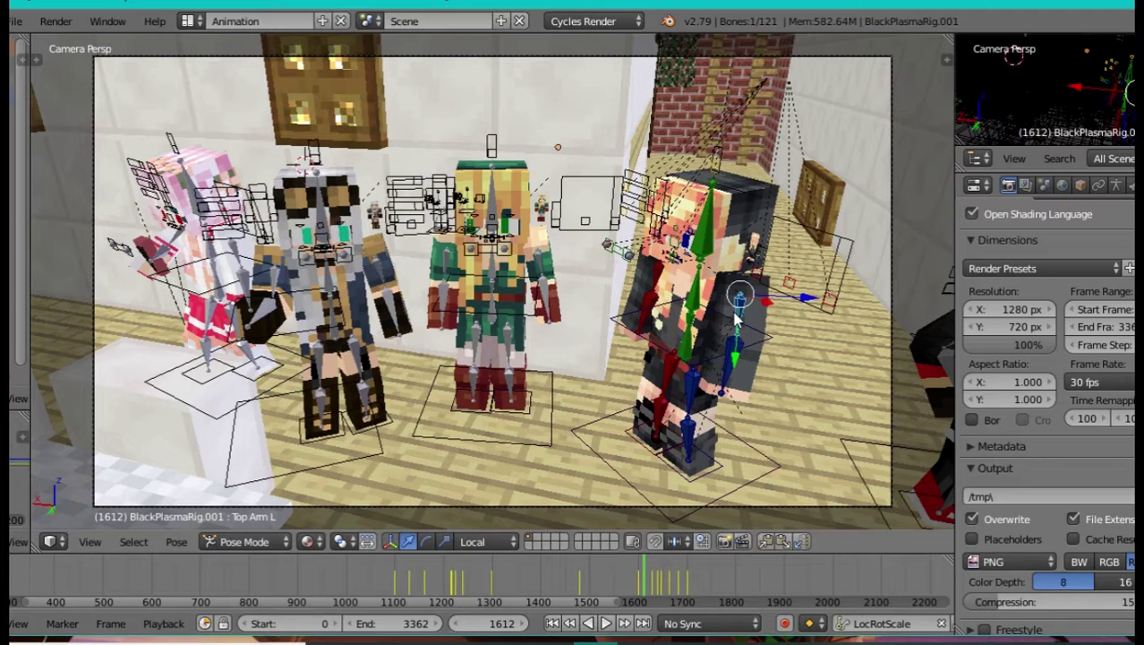
Step: Reselect the camera, go to frame 1640, and play the shot to frame 1690
{"action": "right_click", "coordinate": [686, 64]}
{"action": "right_click", "coordinate": [694, 61]}
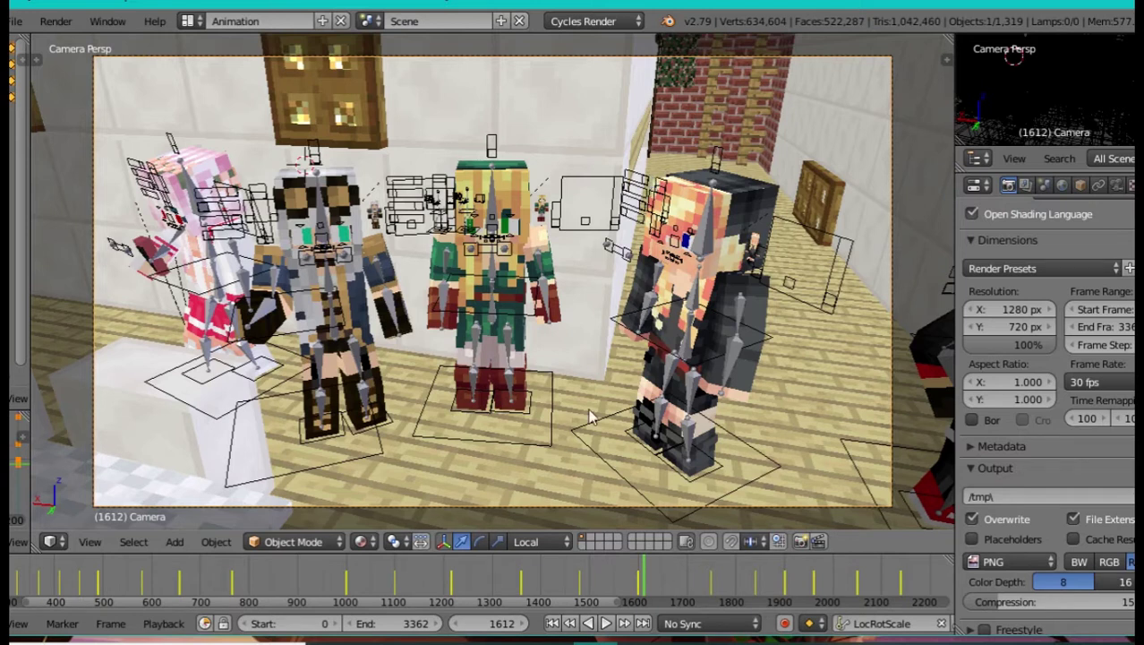
{"action": "left_click", "coordinate": [653, 577]}
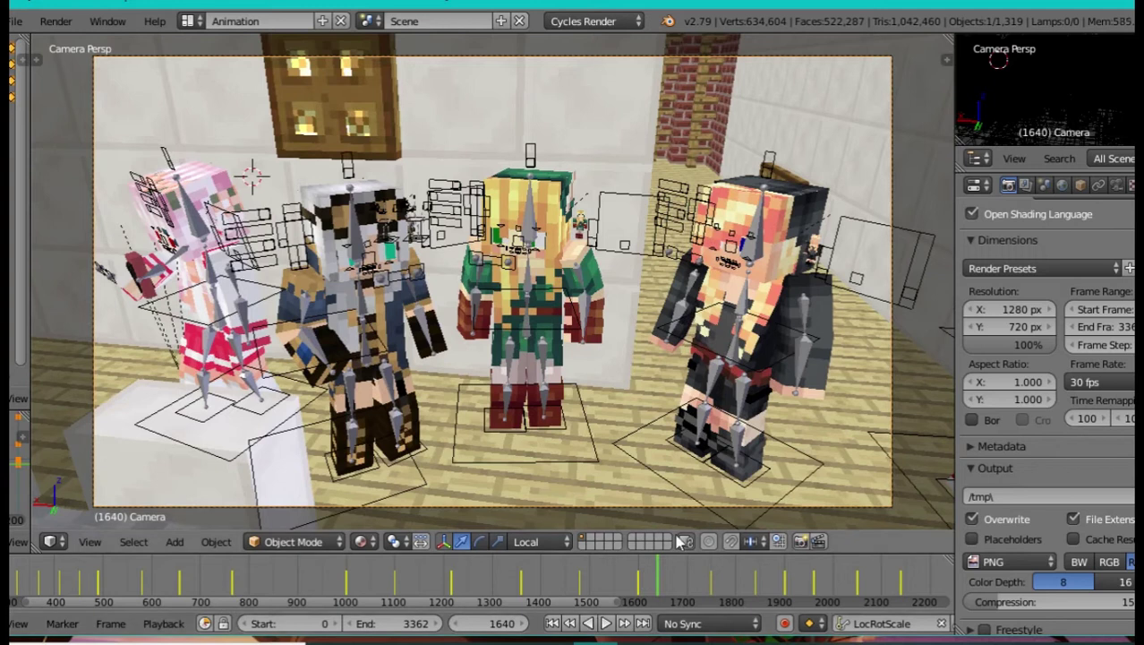
{"action": "key", "text": "alt+a"}
{"action": "key", "text": "alt+a"}
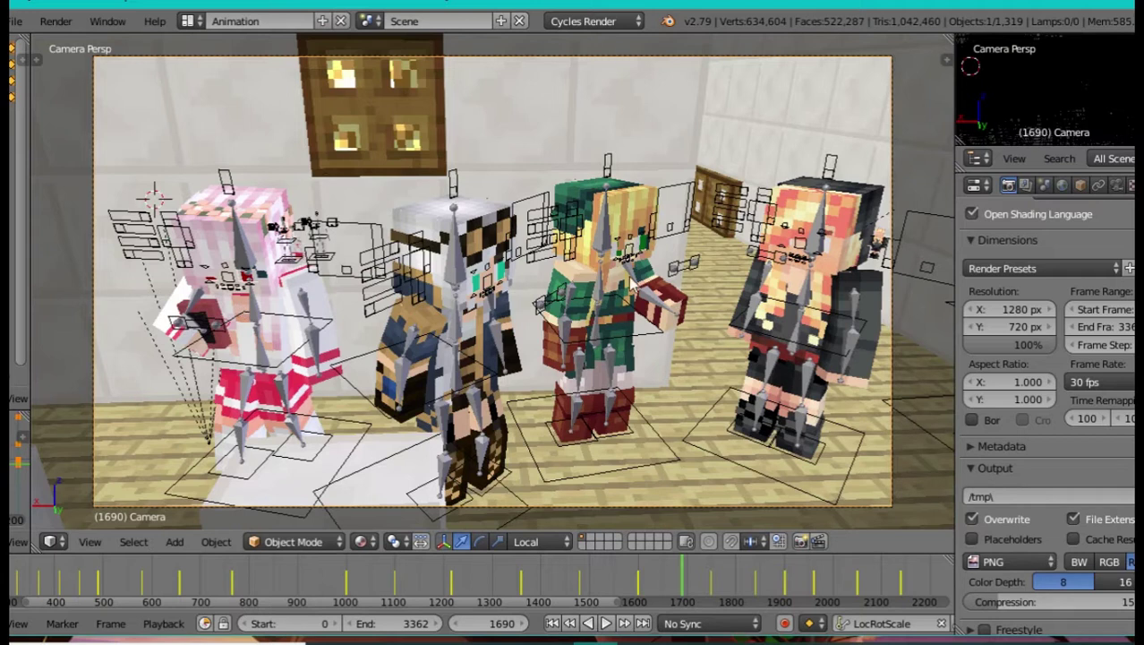
Step: Advance through frames 1705 and 1735 to frame 1824 to examine the change to the bench shot
{"action": "left_click", "coordinate": [689, 587]}
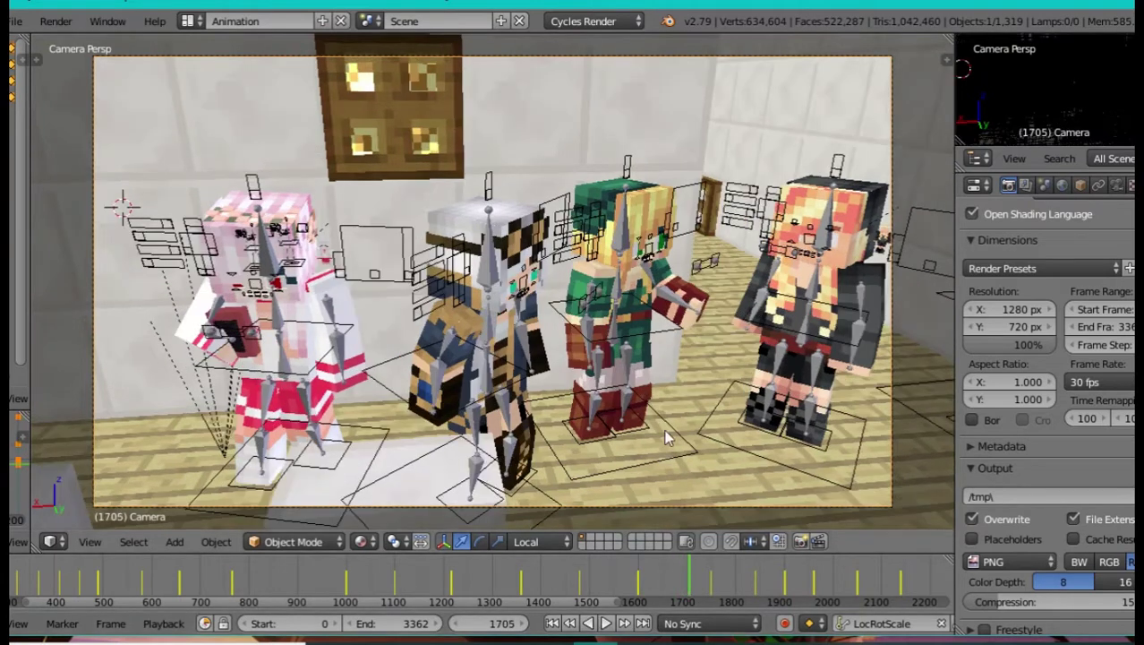
{"action": "left_click", "coordinate": [704, 594]}
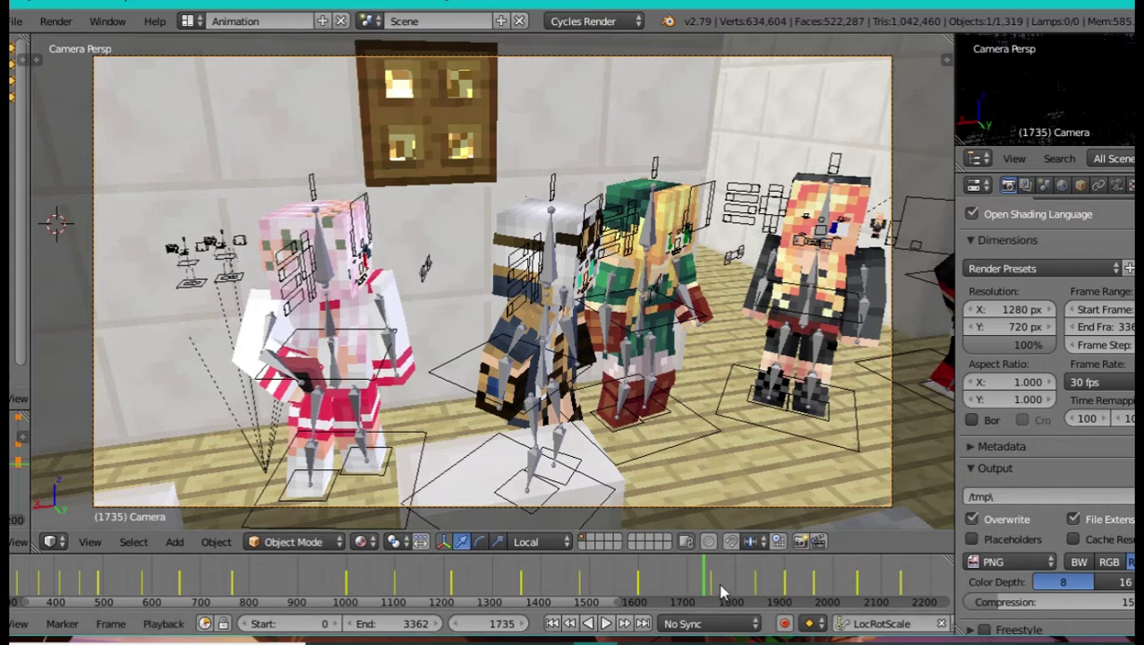
{"action": "left_click_drag", "start_coordinate": [713, 591], "coordinate": [751, 591]}
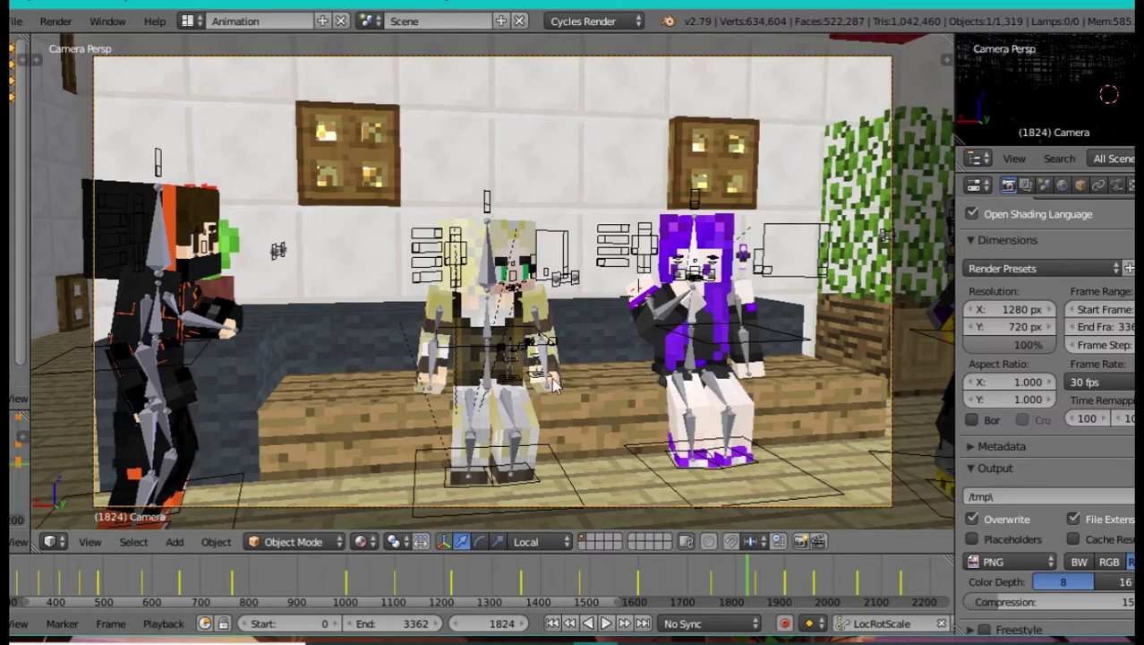
Step: Put the standing black-and-orange character's rig in Pose Mode and examine the keyframes of its torso and head bones
{"action": "right_click", "coordinate": [164, 333]}
{"action": "key", "text": "ctrl+Tab"}
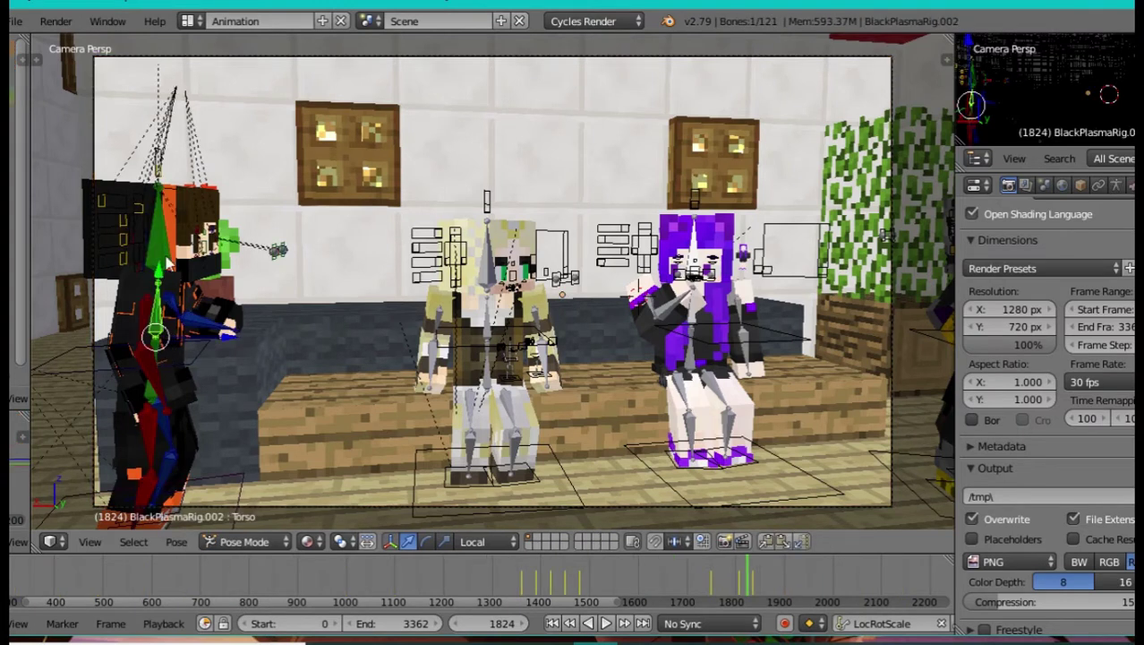
{"action": "right_click", "coordinate": [164, 261]}
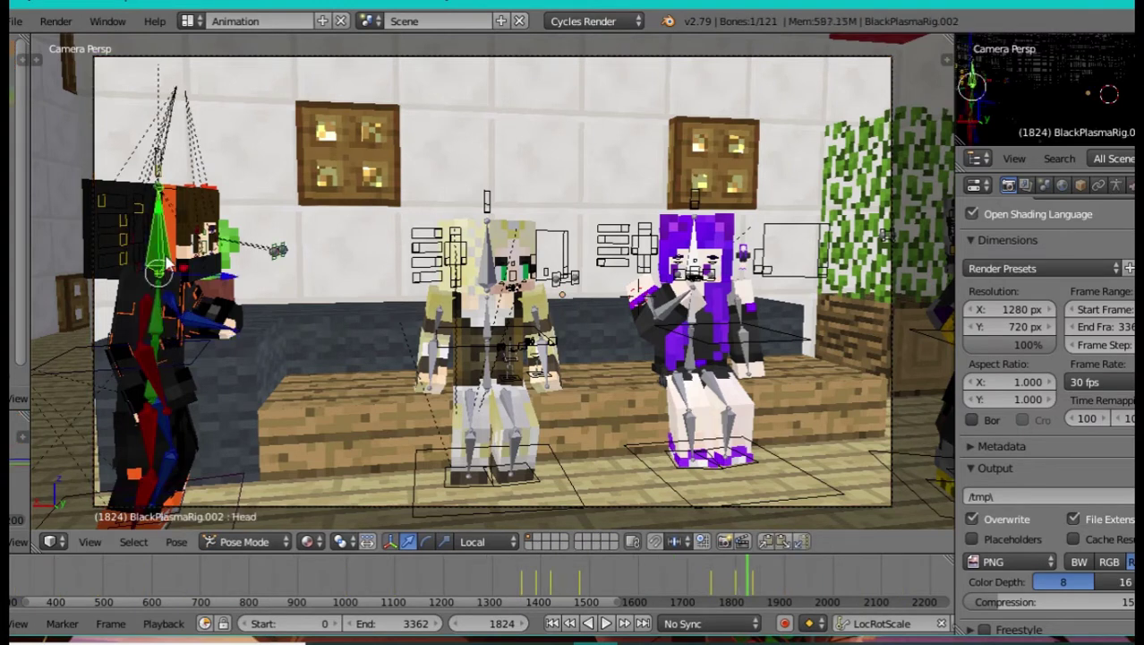
{"action": "right_click", "coordinate": [159, 337]}
{"action": "right_click", "coordinate": [159, 337]}
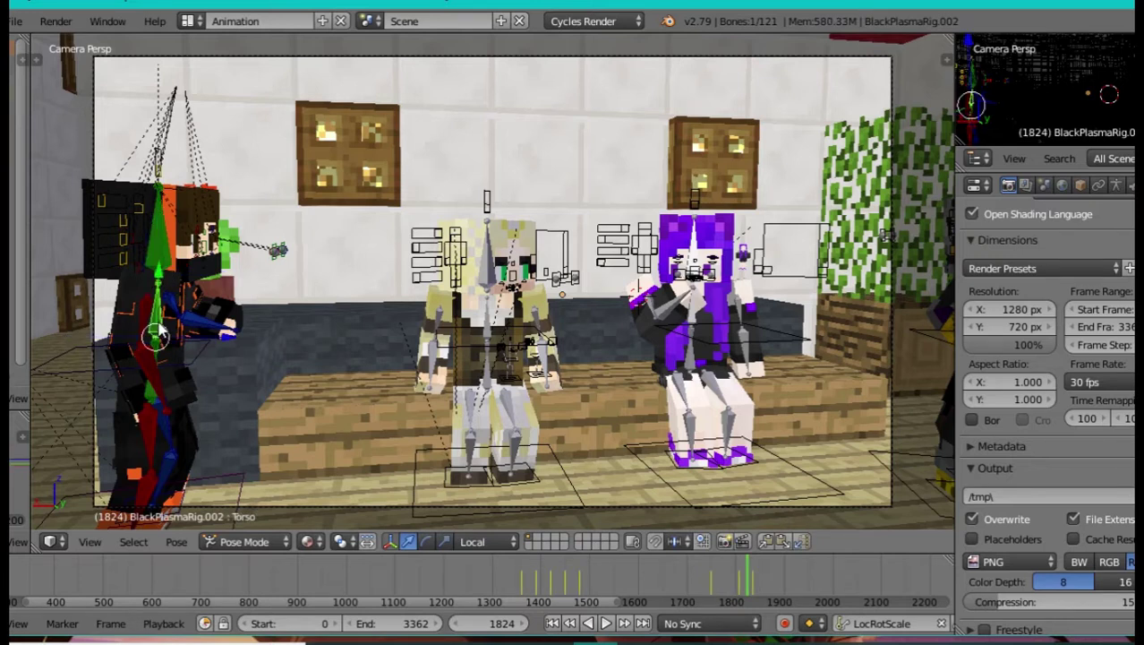
Step: Return the character's rig to Object Mode and reselect the camera
{"action": "key", "text": "ctrl+Tab"}
{"action": "right_click", "coordinate": [172, 65]}
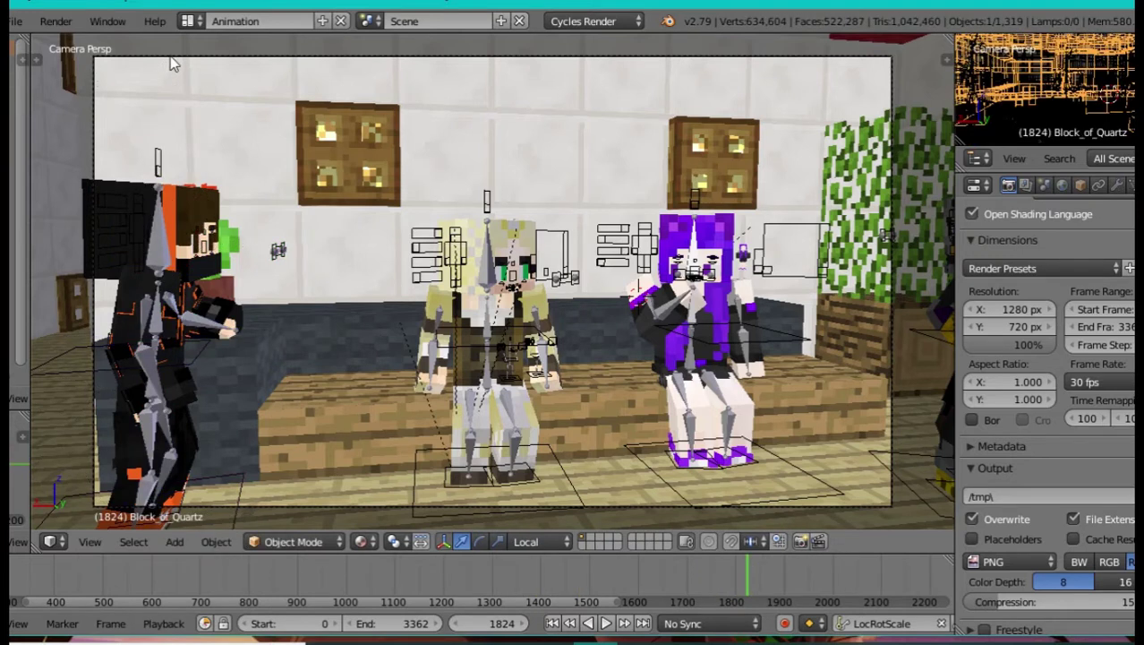
{"action": "right_click", "coordinate": [173, 65]}
{"action": "right_click", "coordinate": [173, 65]}
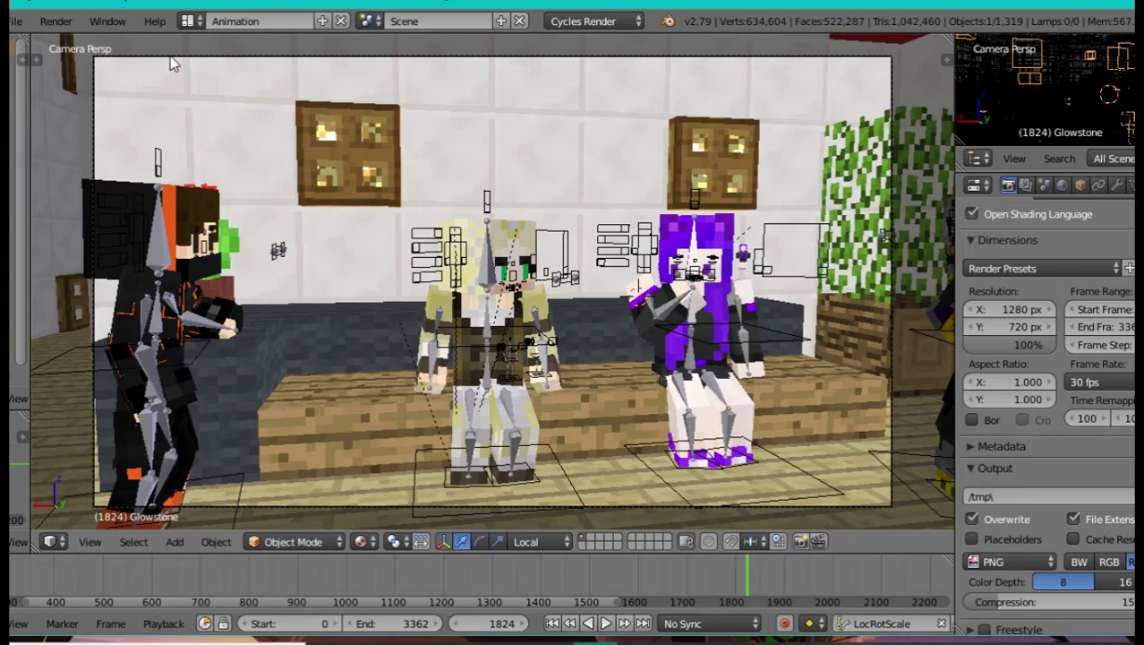
{"action": "right_click", "coordinate": [173, 65]}
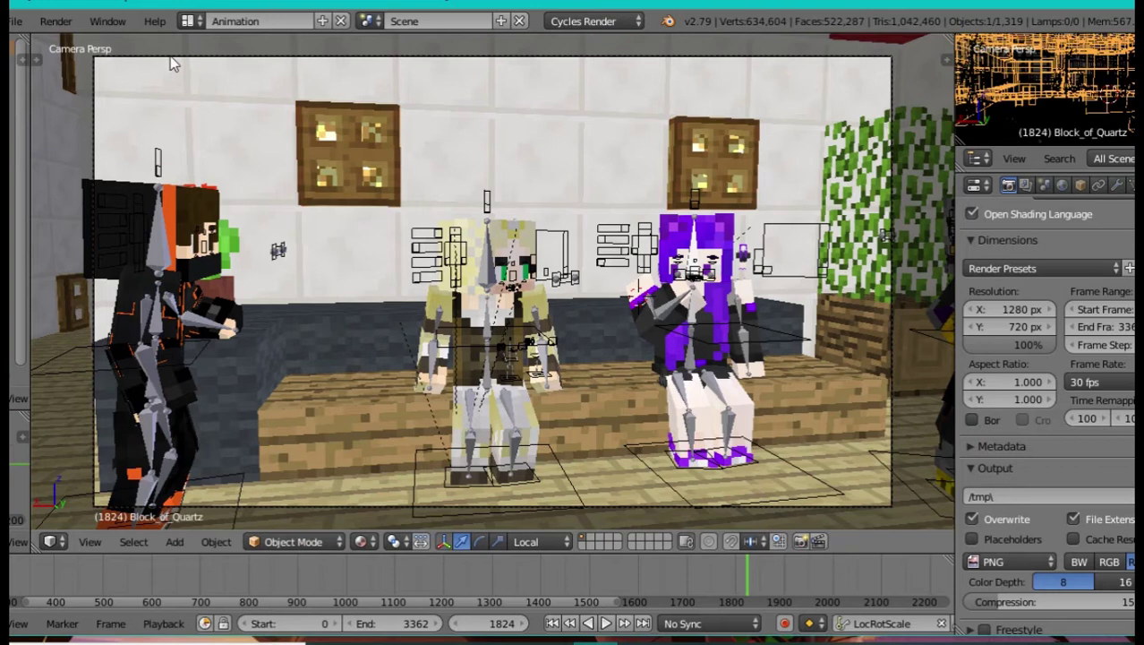
{"action": "right_click", "coordinate": [172, 64]}
{"action": "right_click", "coordinate": [173, 65]}
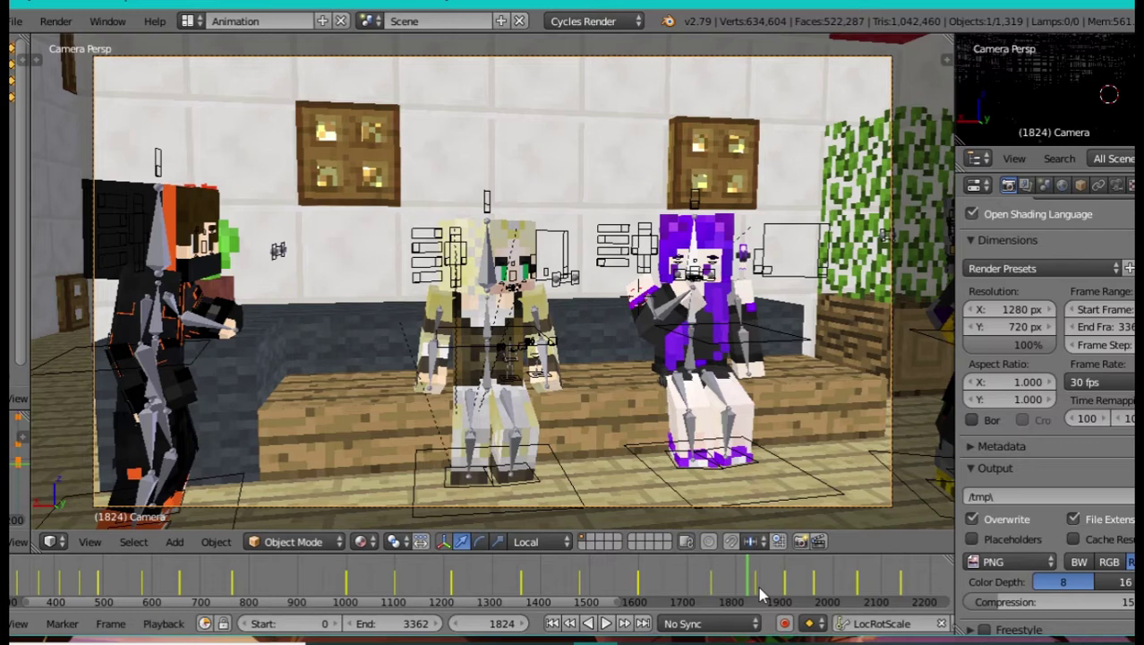
Step: Advance to the laptop shot at frame 1863 and play on from about frame 1880 to examine the camera movement
{"action": "key", "text": "alt+a"}
{"action": "key", "text": "alt+a"}
{"action": "left_click", "coordinate": [766, 588]}
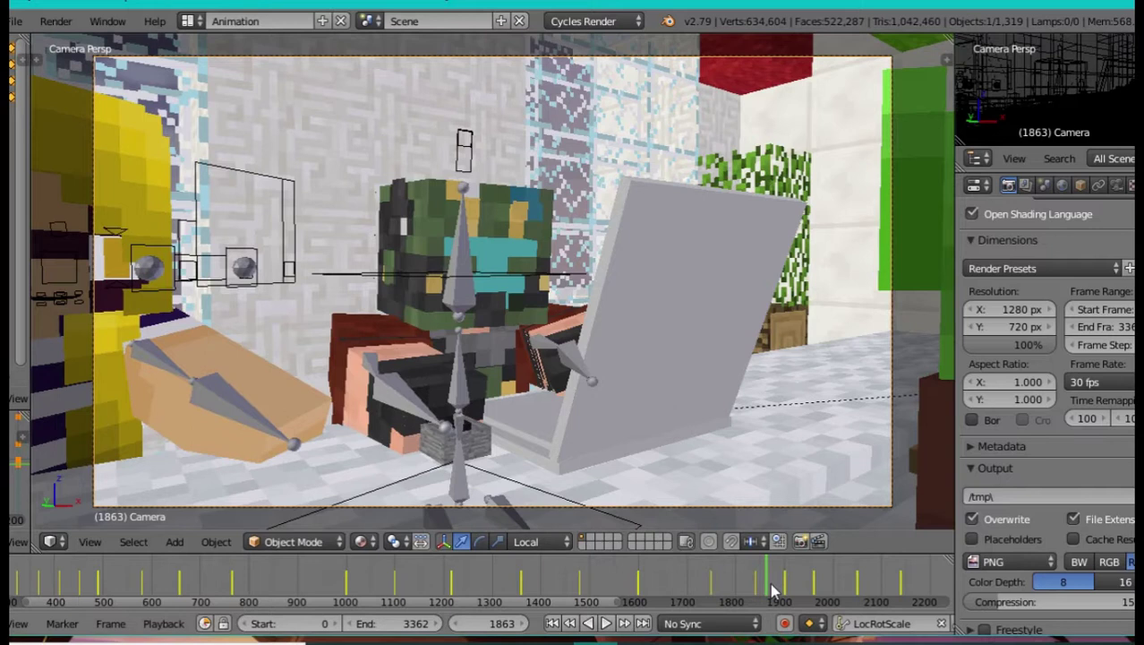
{"action": "left_click", "coordinate": [772, 584]}
{"action": "key", "text": "alt+a"}
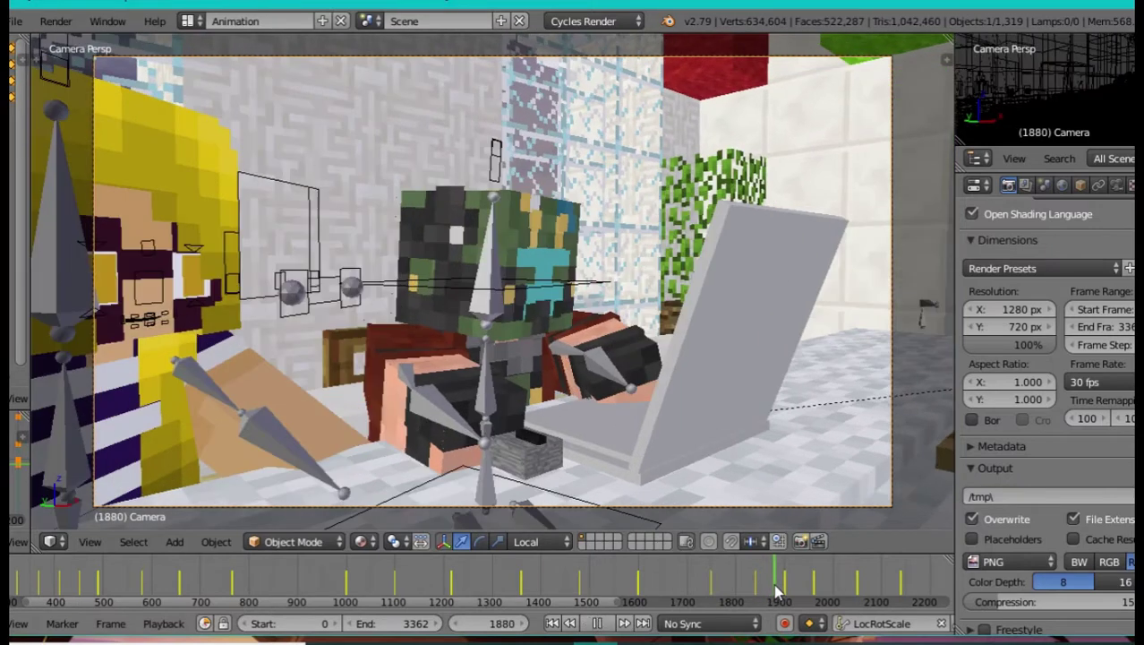
Step: Advance to frames 1906 and 1999 to examine the following shots through the camera, and return to frame 1882 at the laptop shot
{"action": "key", "text": "alt+a"}
{"action": "left_click", "coordinate": [789, 591]}
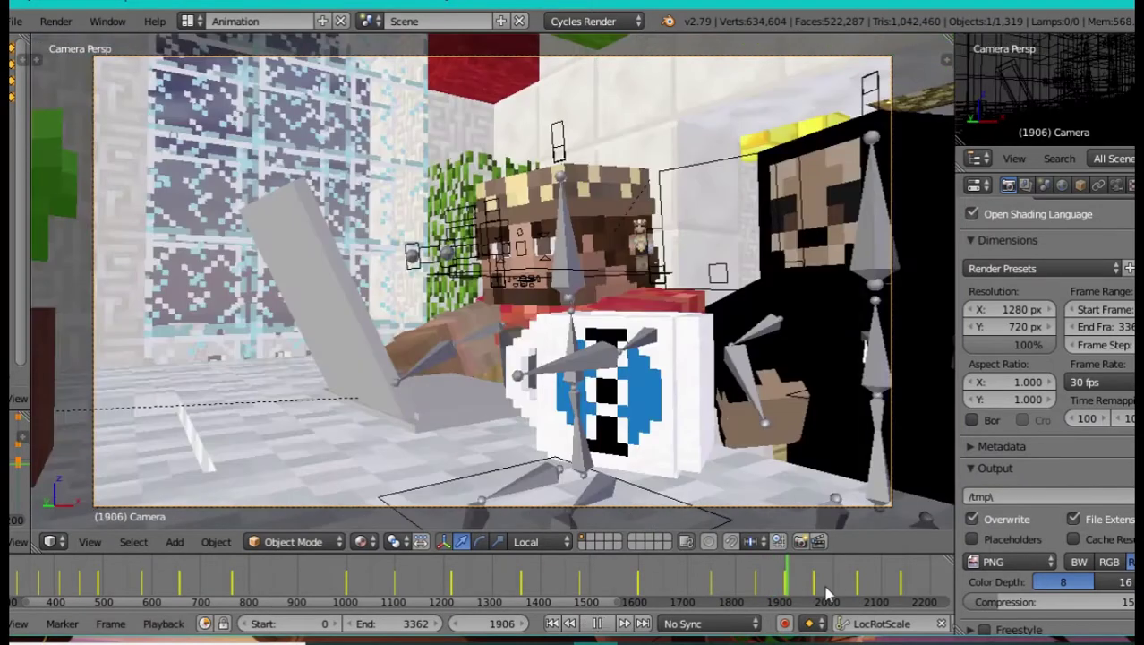
{"action": "left_click", "coordinate": [833, 591]}
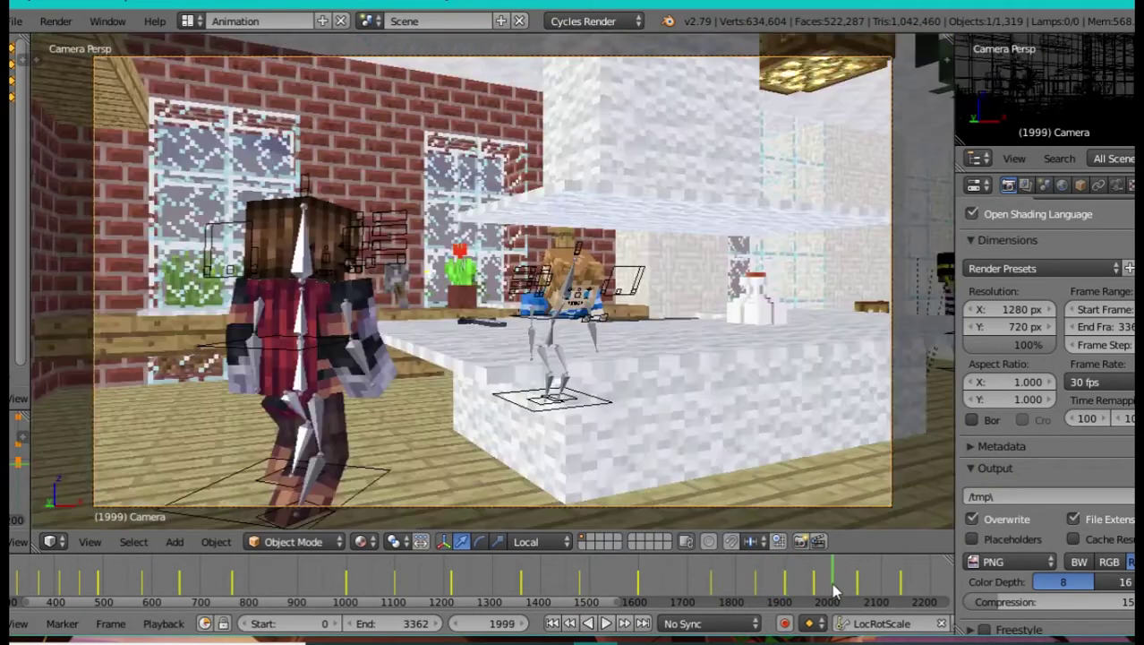
{"action": "left_click", "coordinate": [776, 582]}
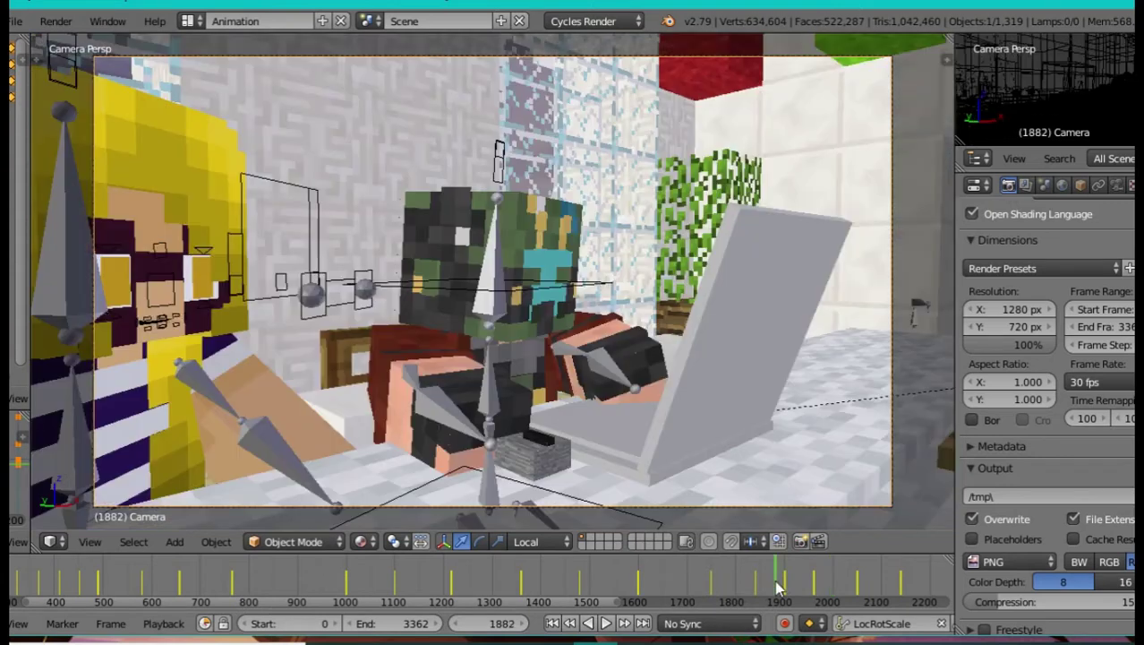
Step: Go to frame 1640 and fly out of the camera view to an overview of the dining table, the standing characters and the camera
{"action": "left_click", "coordinate": [658, 580]}
{"action": "middle_click", "coordinate": [437, 111]}
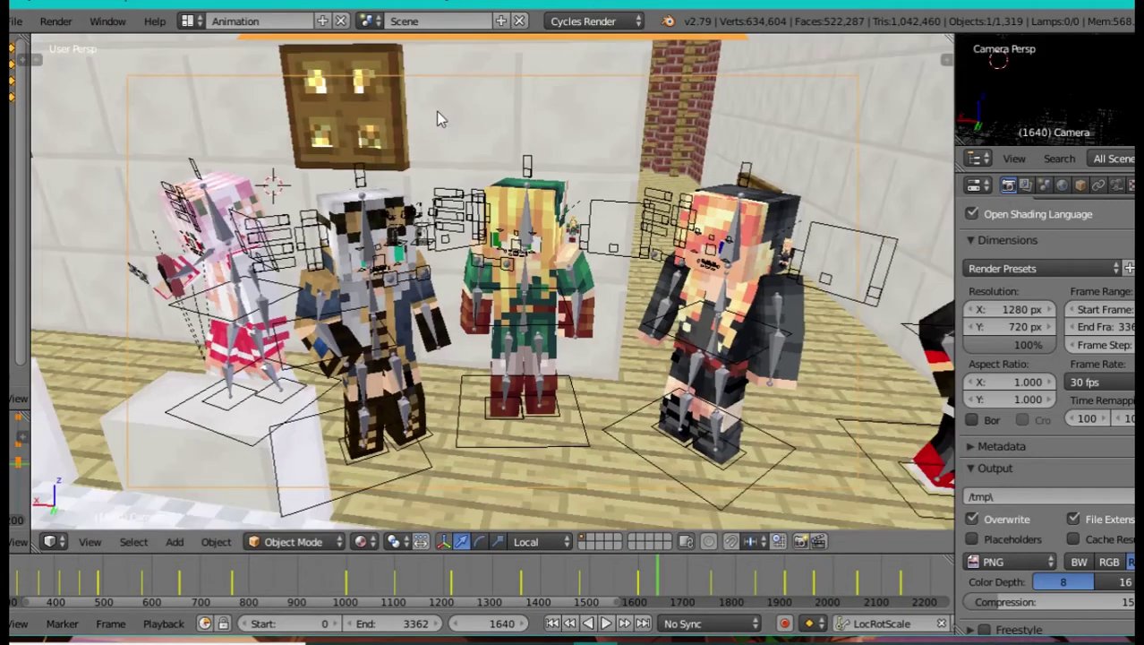
{"action": "key", "text": "shift+f"}
{"action": "key", "text": "s"}
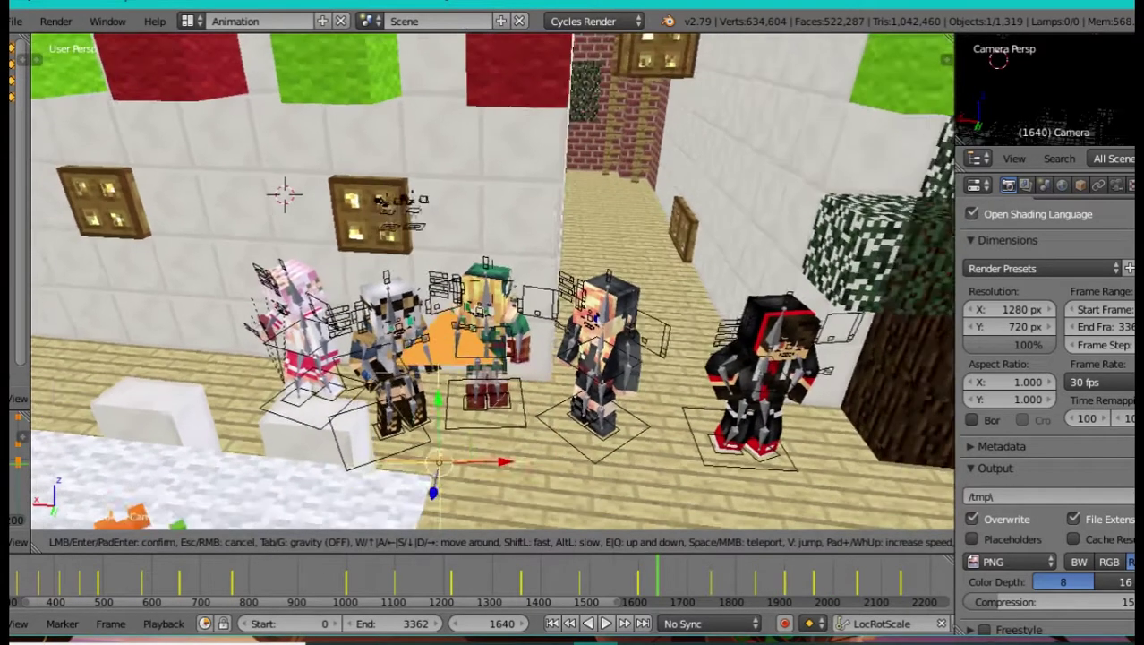
{"action": "key", "text": "e"}
{"action": "key", "text": "s"}
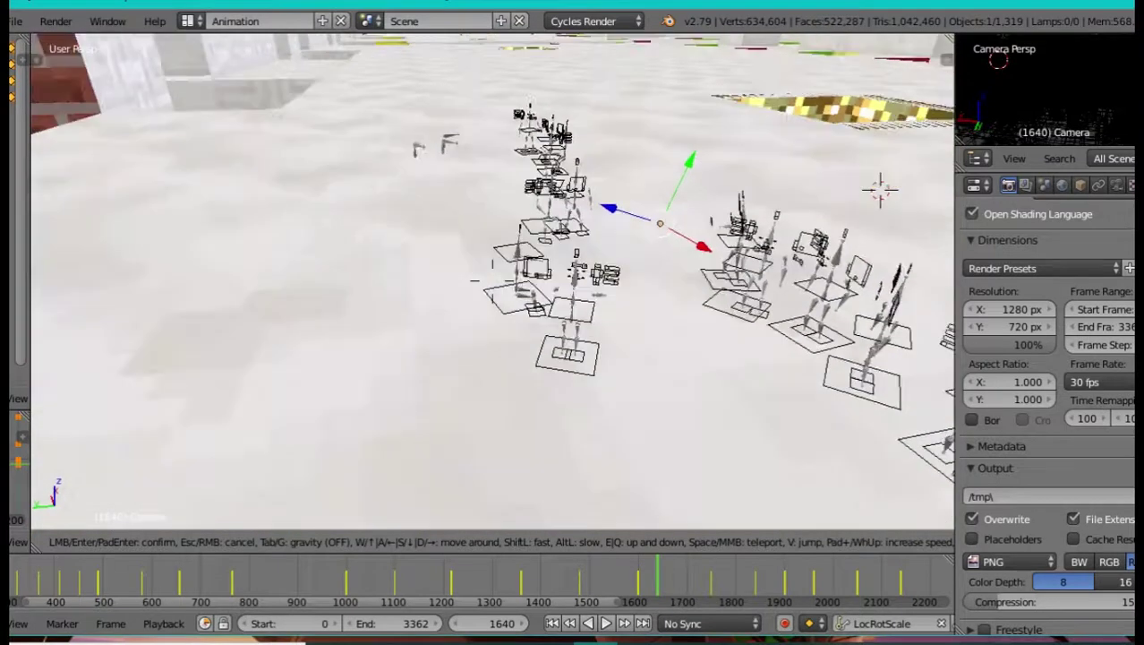
{"action": "key", "text": "w"}
{"action": "key", "text": "w"}
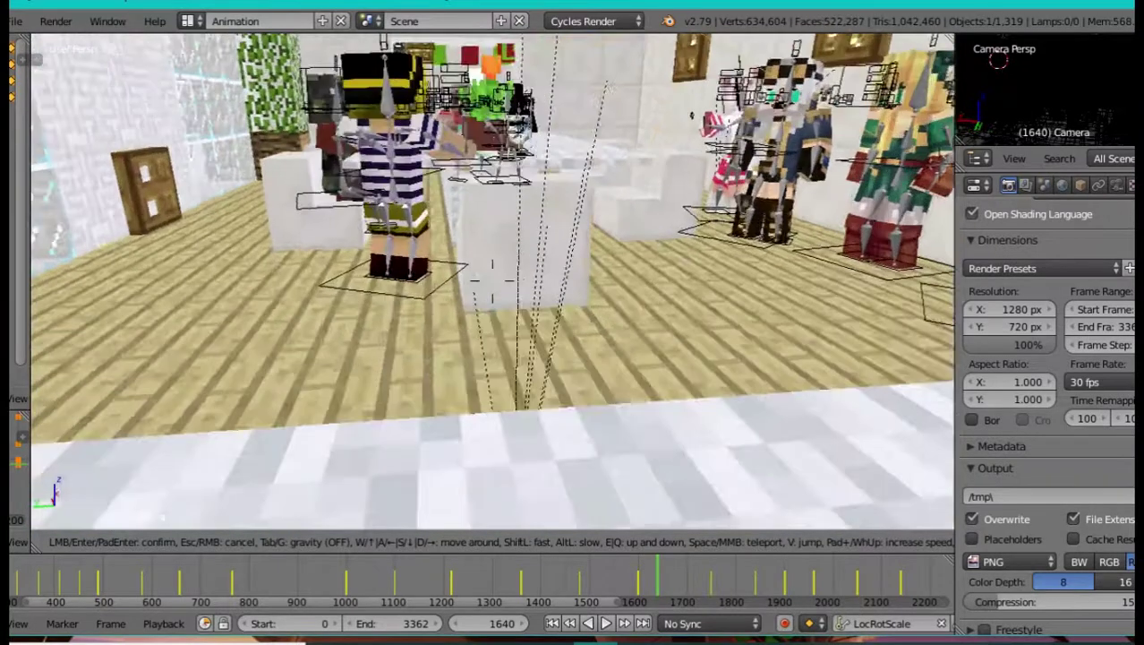
{"action": "key", "text": "s"}
{"action": "key", "text": "s"}
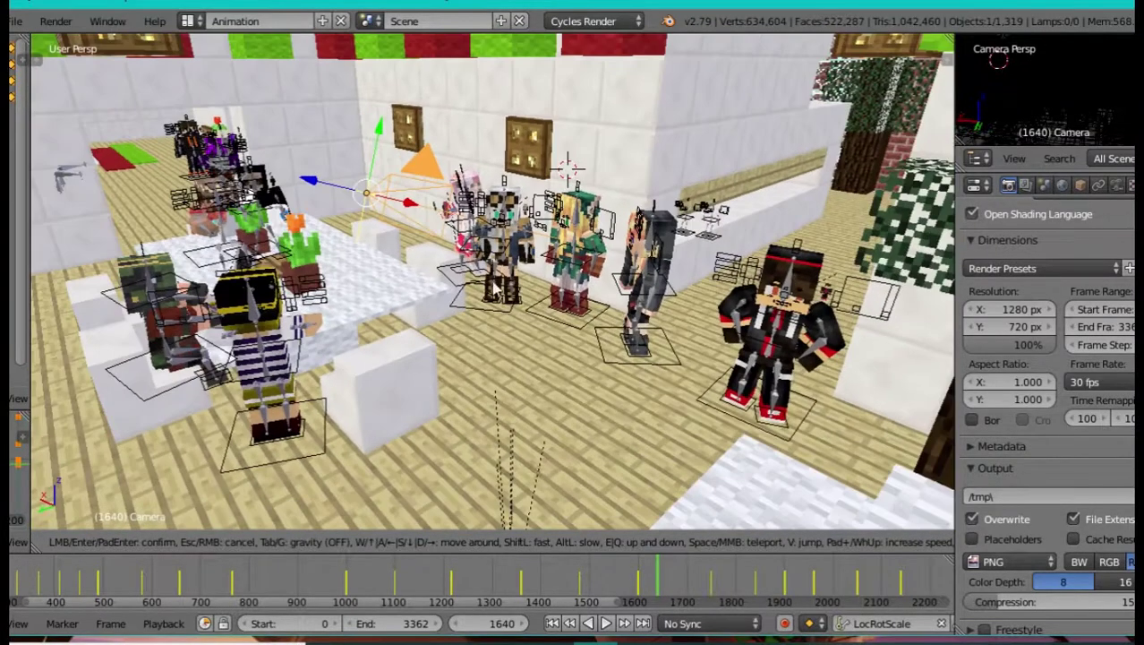
Step: Play through frame 1472 to 1547 and go to frame 1616 to examine how the characters and camera are repositioned
{"action": "left_click", "coordinate": [493, 571]}
{"action": "left_click_drag", "start_coordinate": [493, 579], "coordinate": [603, 582]}
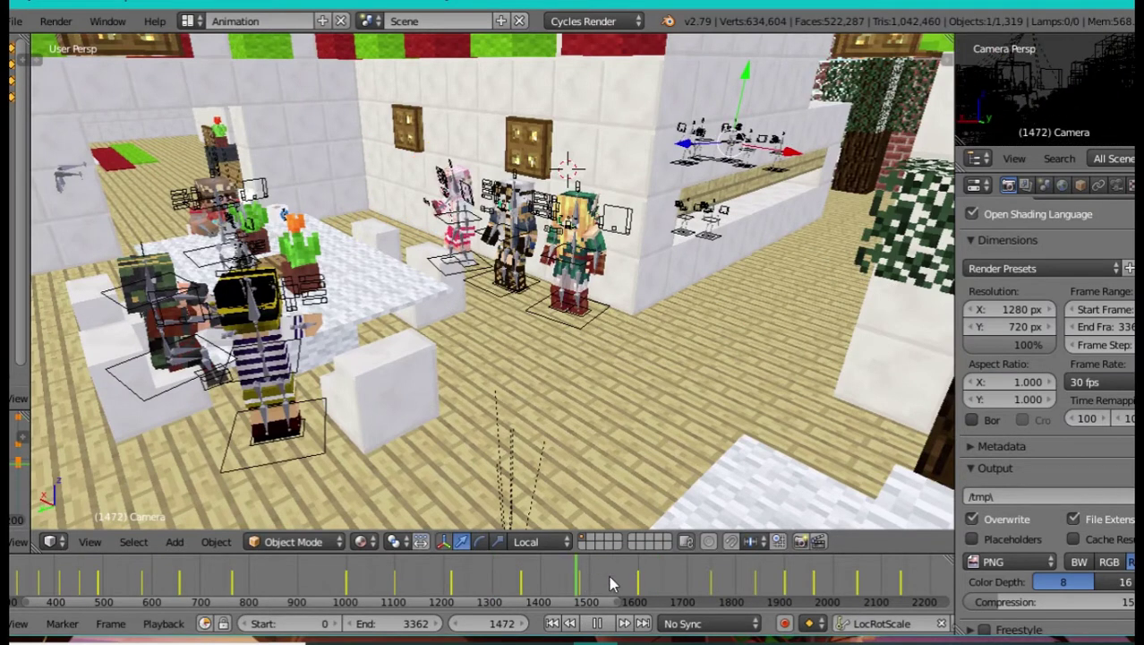
{"action": "key", "text": "alt+a"}
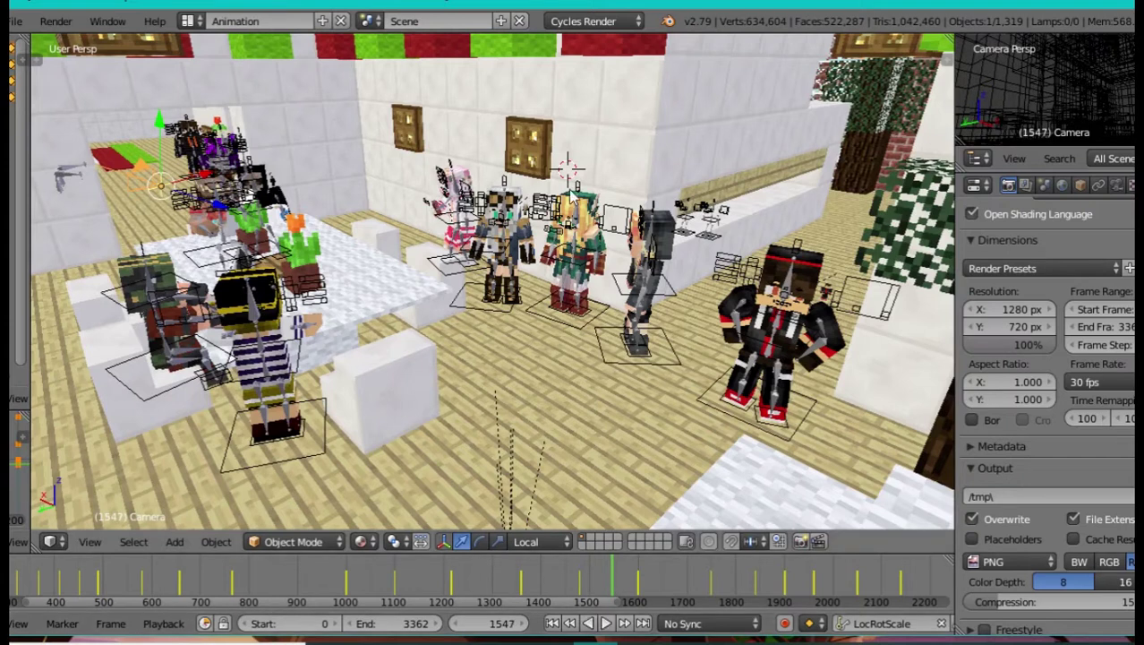
{"action": "left_click", "coordinate": [643, 582]}
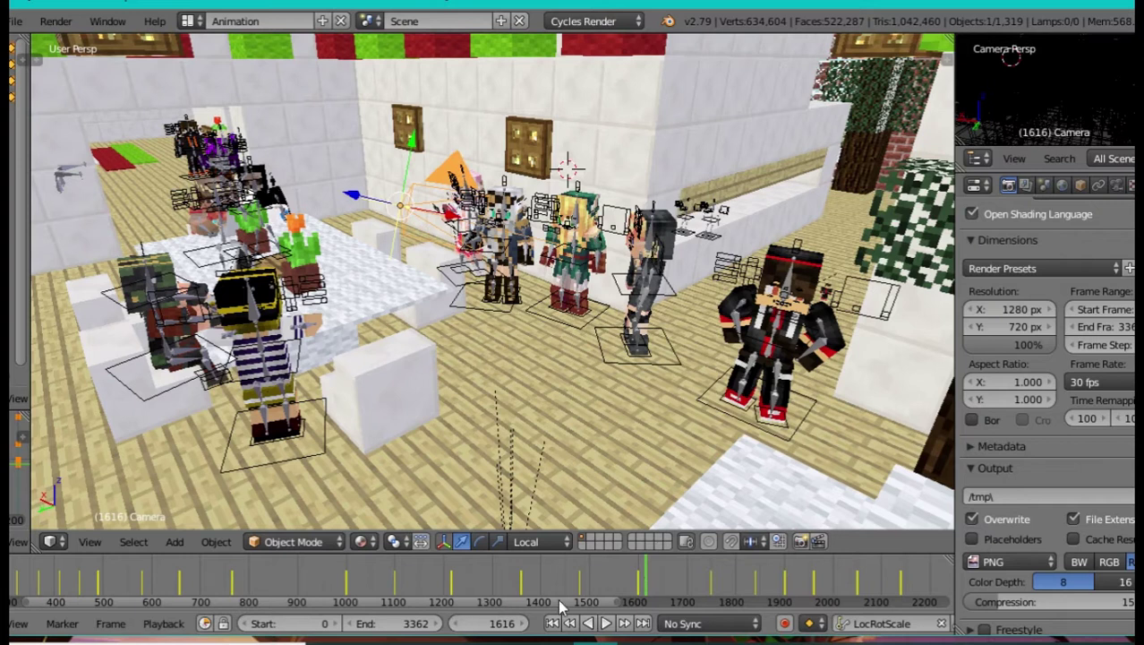
Step: Play the camera's travel through frames 1680, 1727 and 1774 to 1805, and check frame 1805 through the camera
{"action": "left_click_drag", "start_coordinate": [563, 600], "coordinate": [605, 599]}
{"action": "scroll", "coordinate": [607, 600], "scroll_direction": "down", "scroll_amount": 2, "text": "ctrl"}
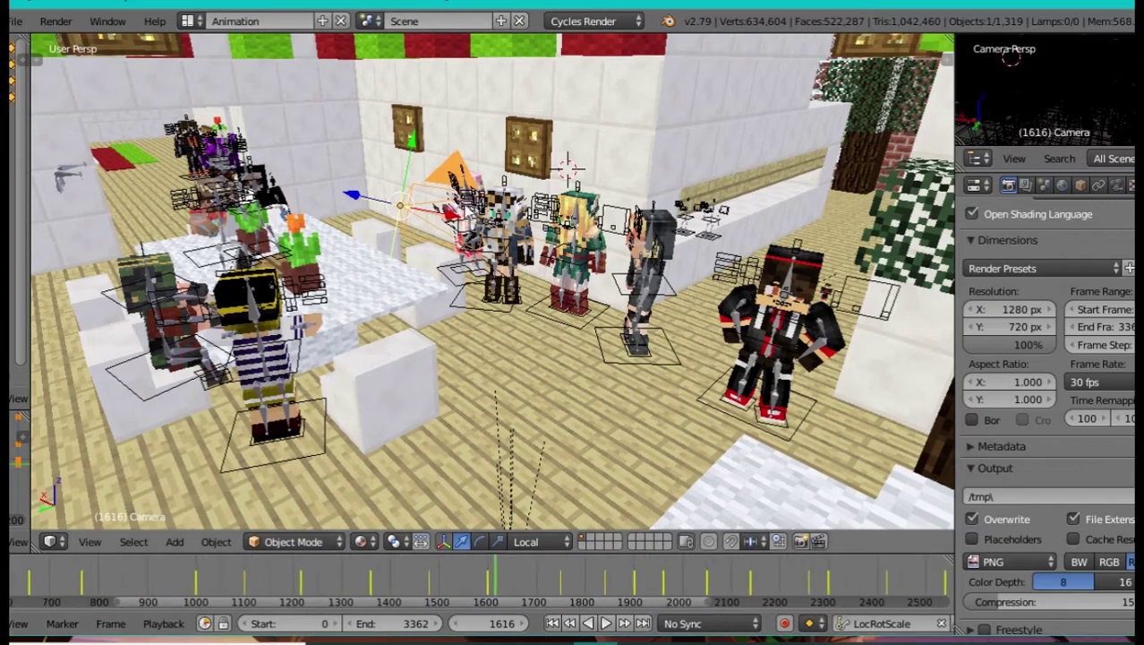
{"action": "left_click_drag", "start_coordinate": [513, 579], "coordinate": [539, 580]}
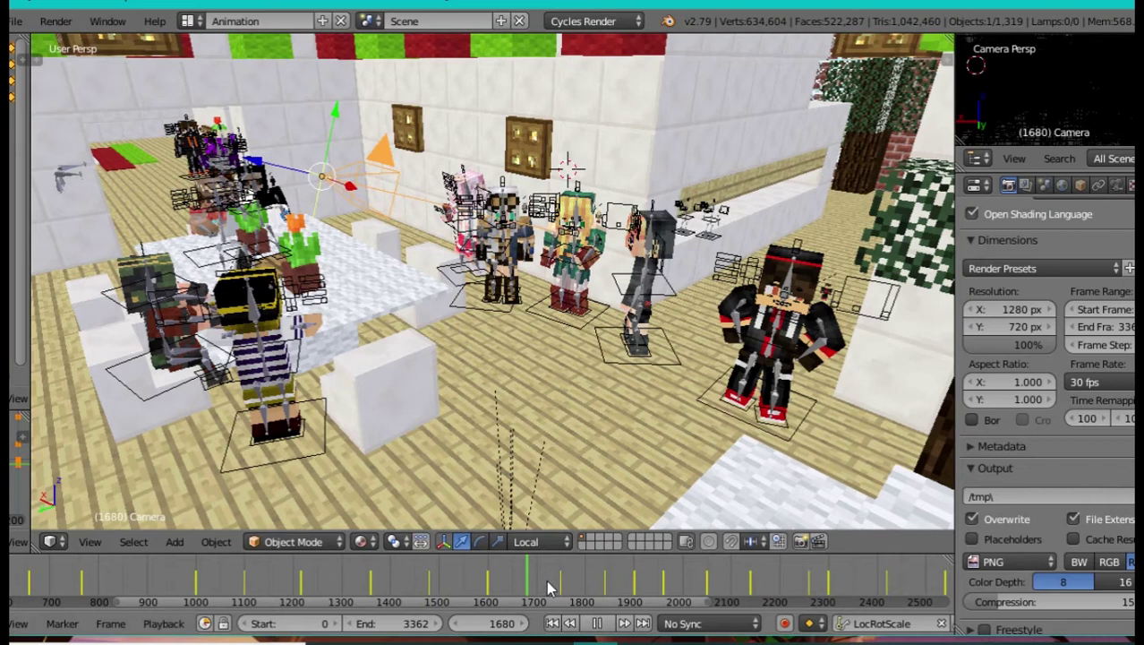
{"action": "key", "text": "alt+a"}
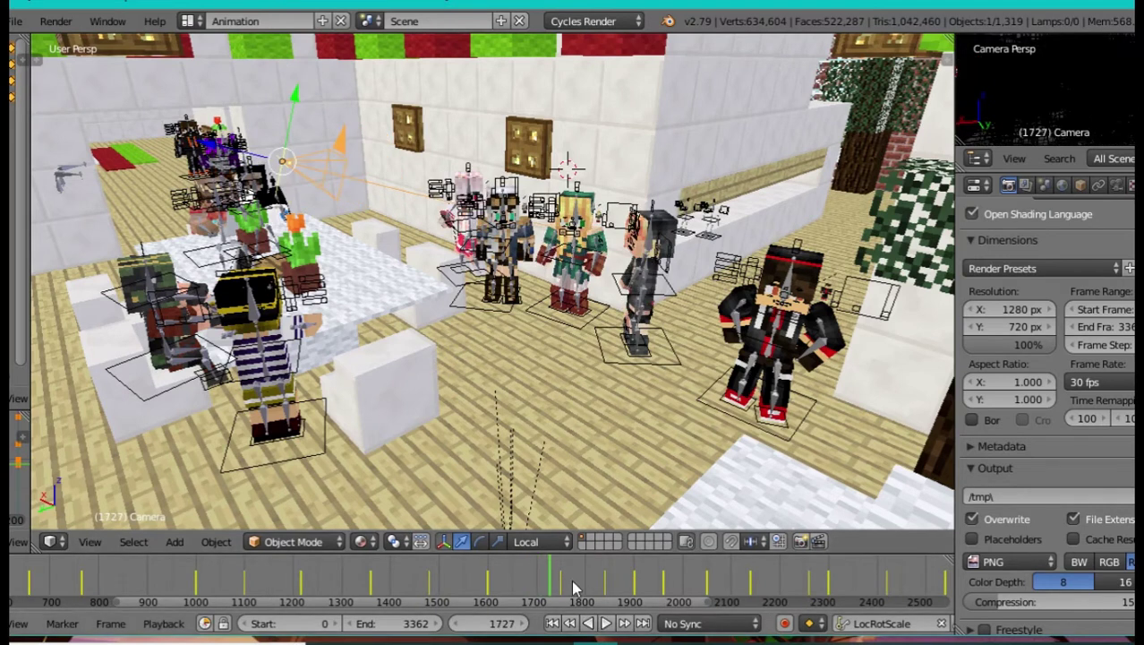
{"action": "key", "text": "alt+a"}
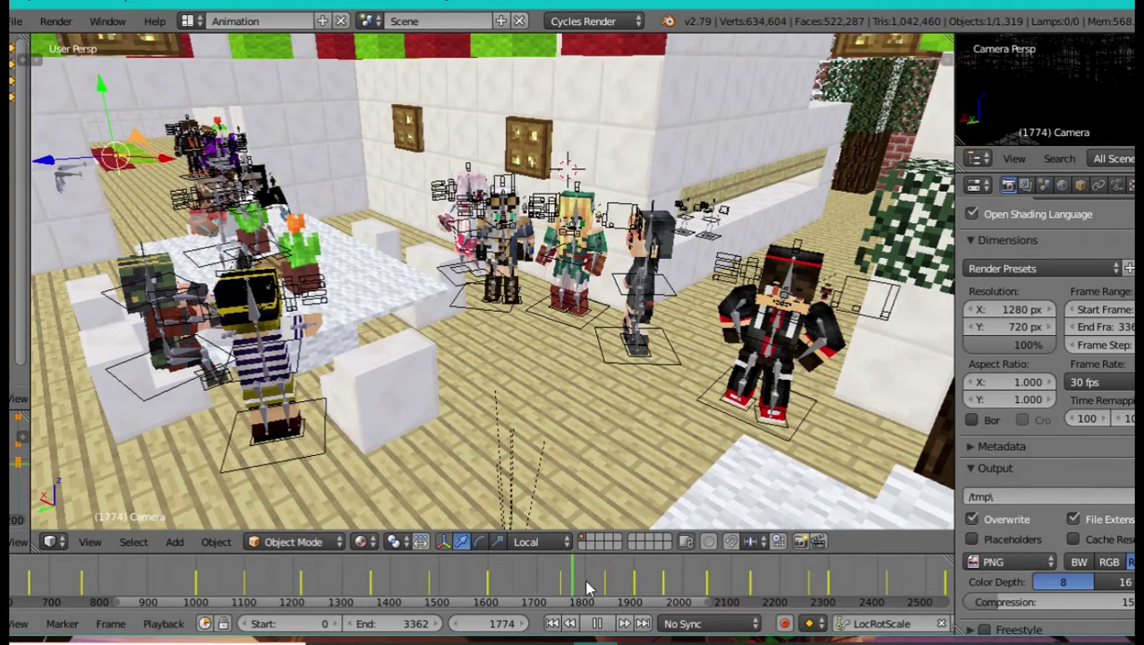
{"action": "key", "text": "alt+a"}
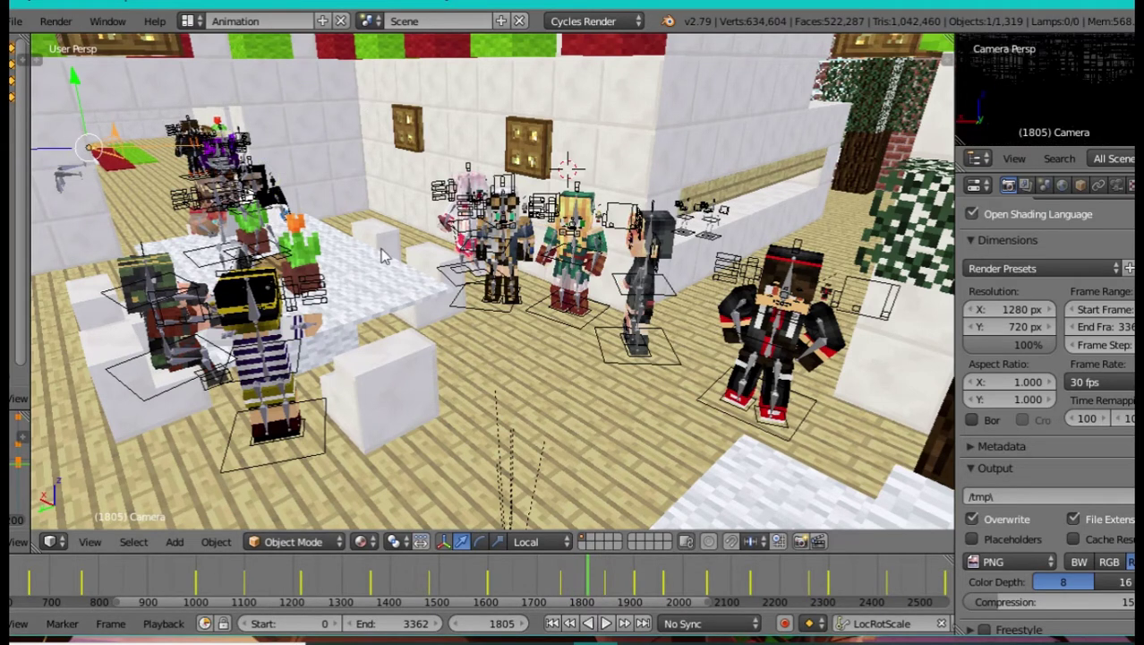
{"action": "key", "text": "KP_0"}
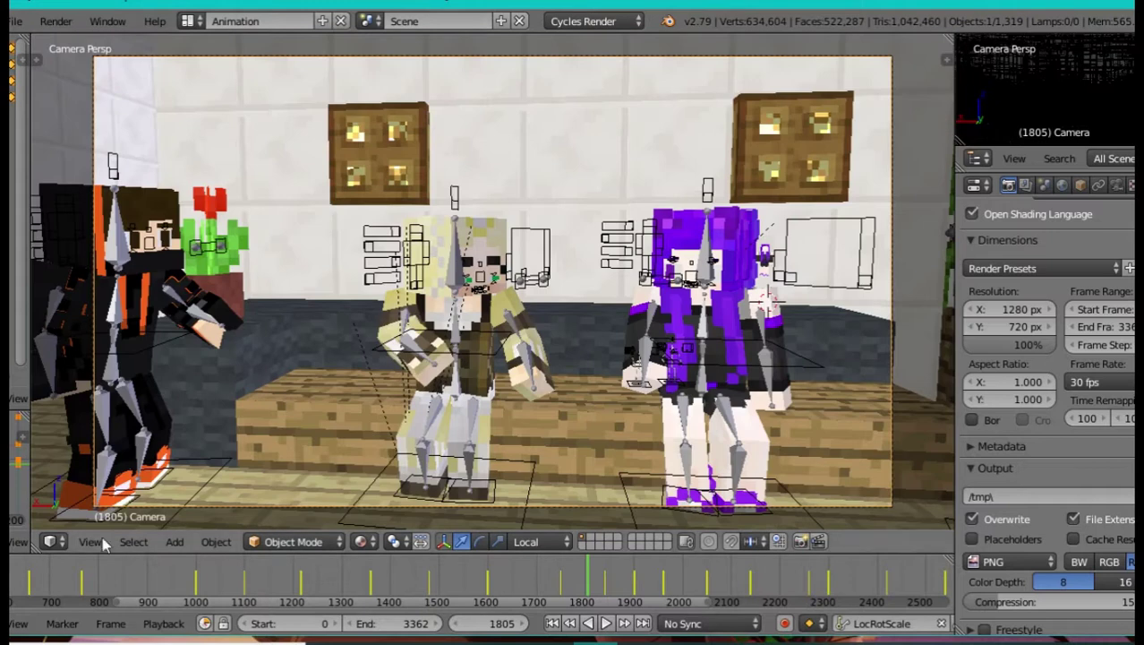
{"action": "key", "text": "KP_0"}
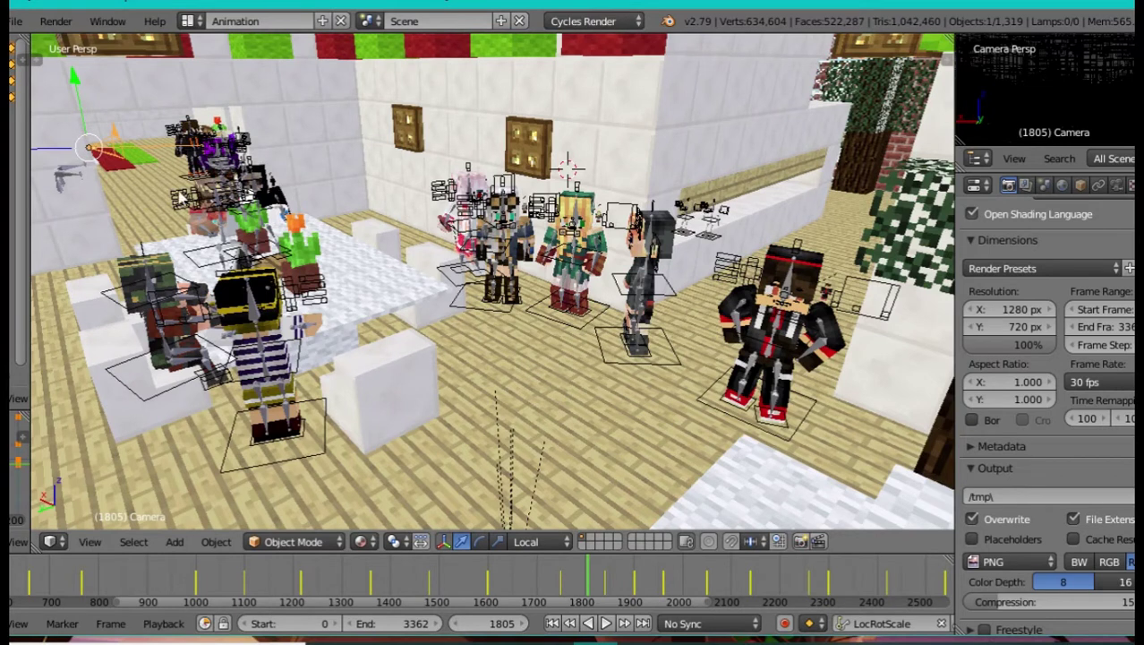
Step: Return to frame 1651 in the overview and replay through frame 1684 to 1787 to examine the camera's path past the standing characters
{"action": "left_click", "coordinate": [531, 589]}
{"action": "left_click", "coordinate": [513, 580]}
{"action": "key", "text": "alt+a"}
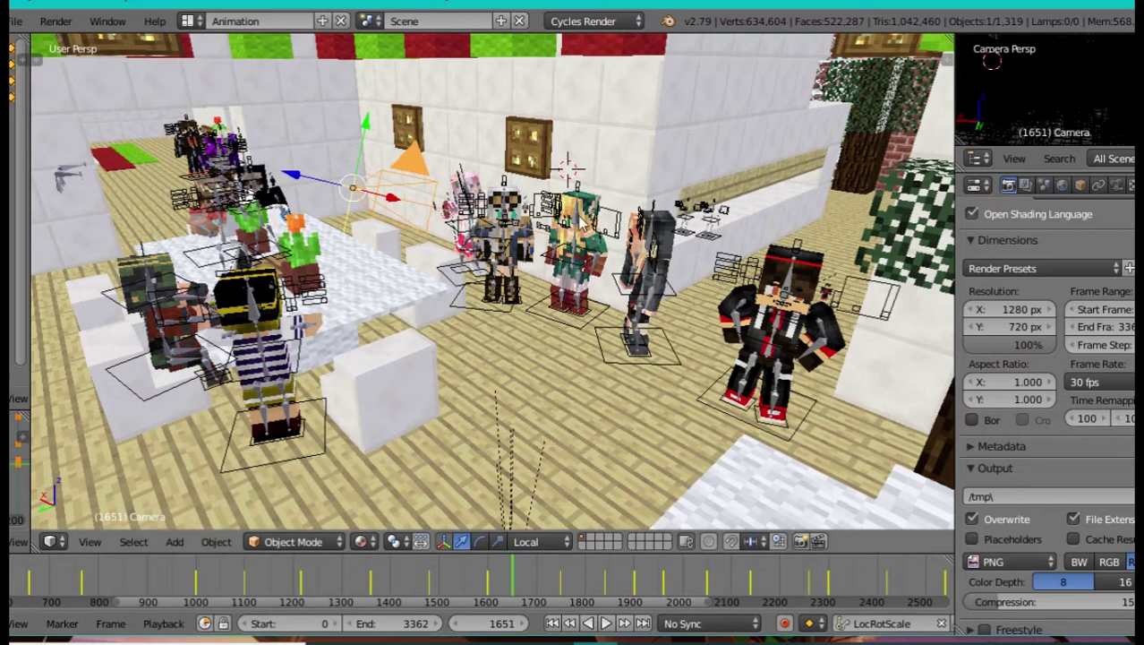
{"action": "key", "text": "alt+a"}
{"action": "left_click", "coordinate": [528, 593]}
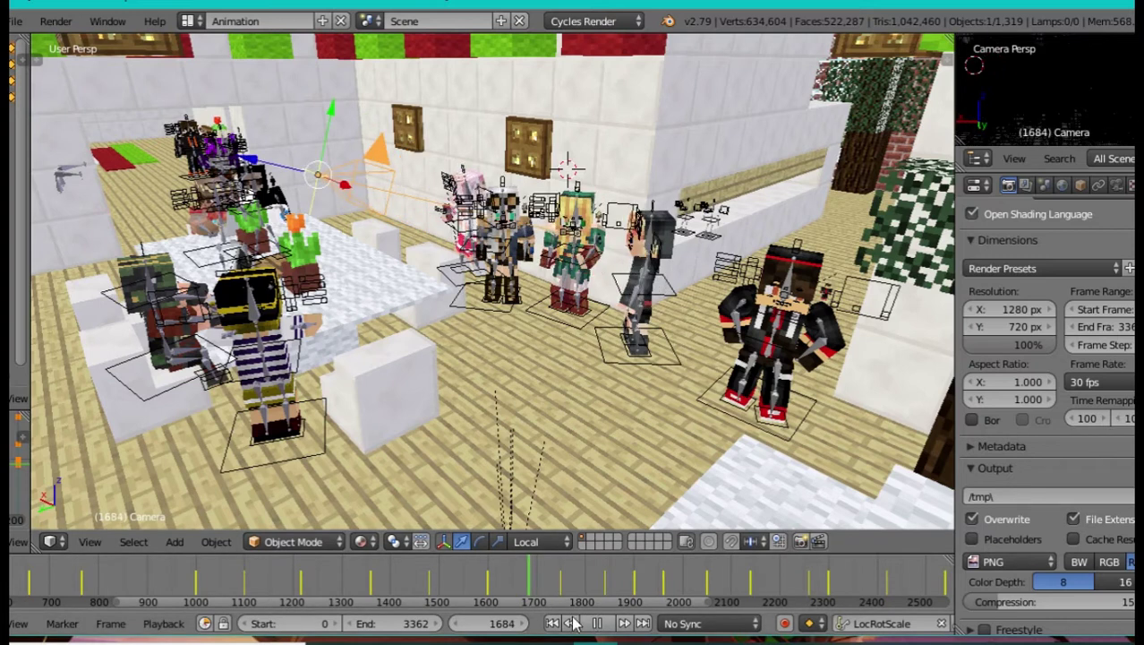
{"action": "key", "text": "Up"}
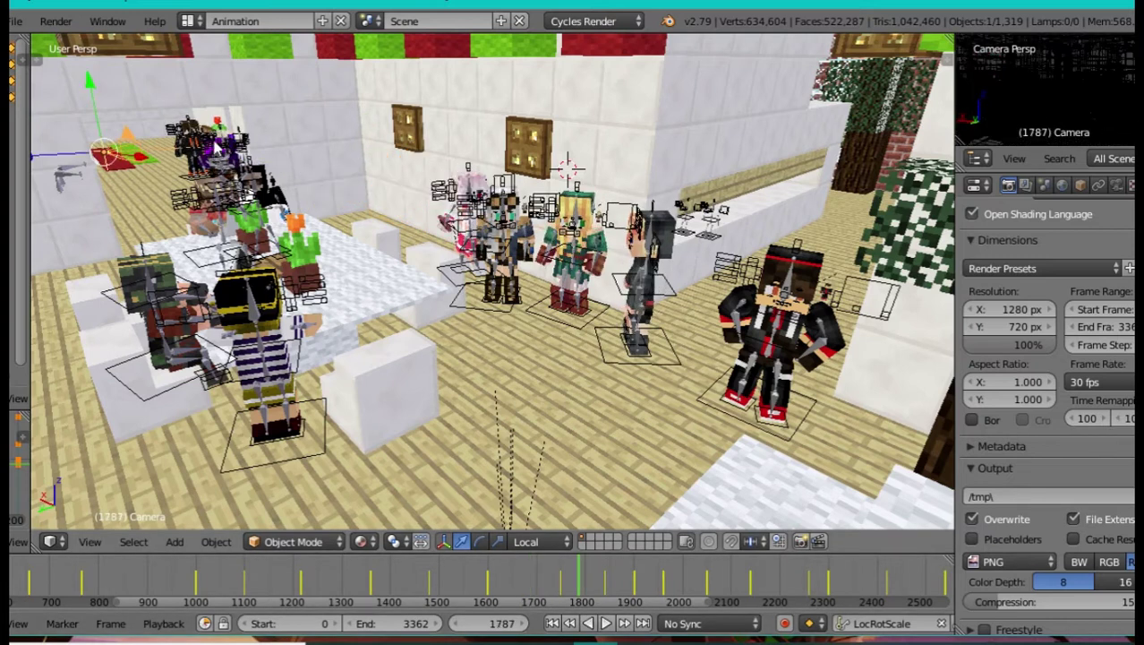
Step: Play on through frames 1816 and 1874 to 1926 to examine the camera's change of position to the dining table
{"action": "key", "text": "alt+a"}
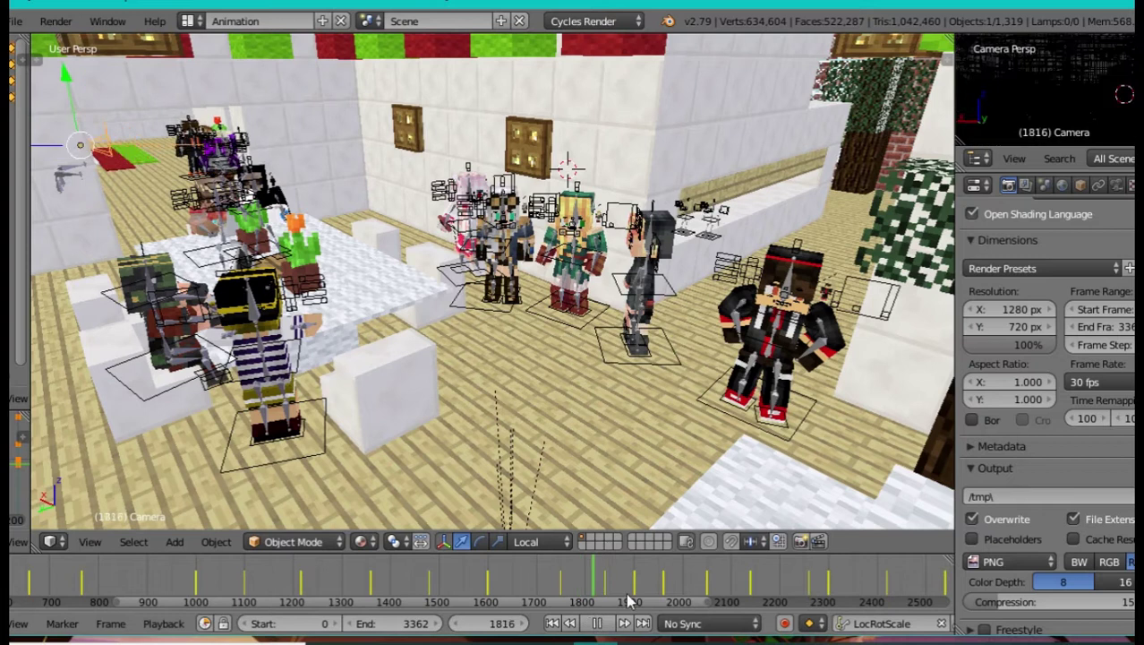
{"action": "key", "text": "alt+a"}
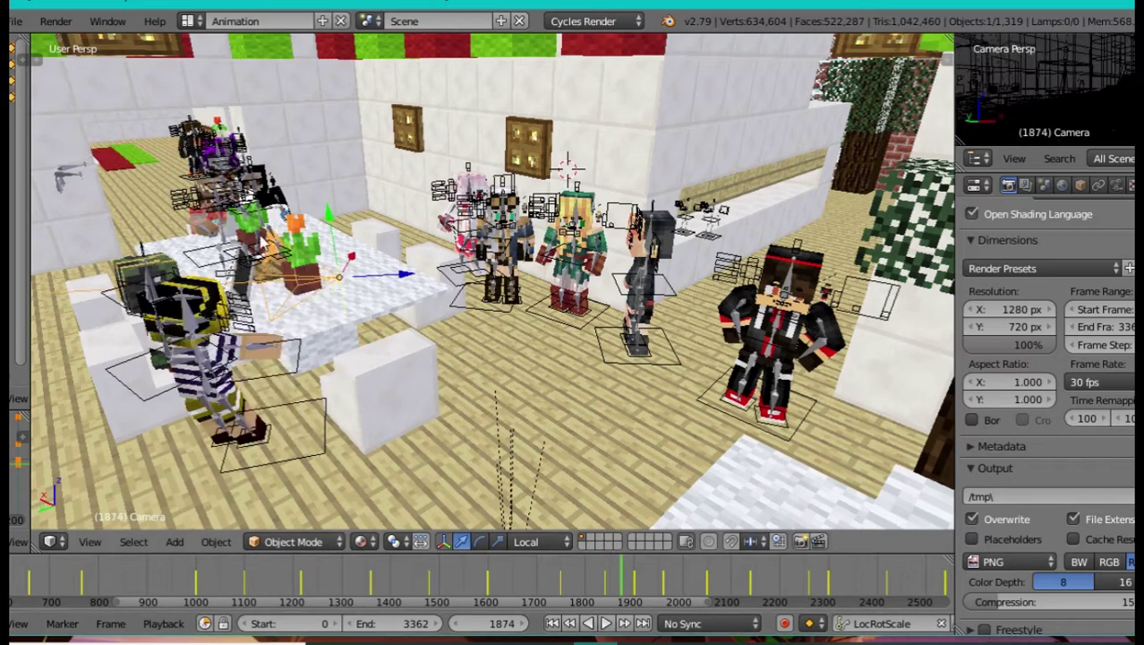
{"action": "key", "text": "alt+a"}
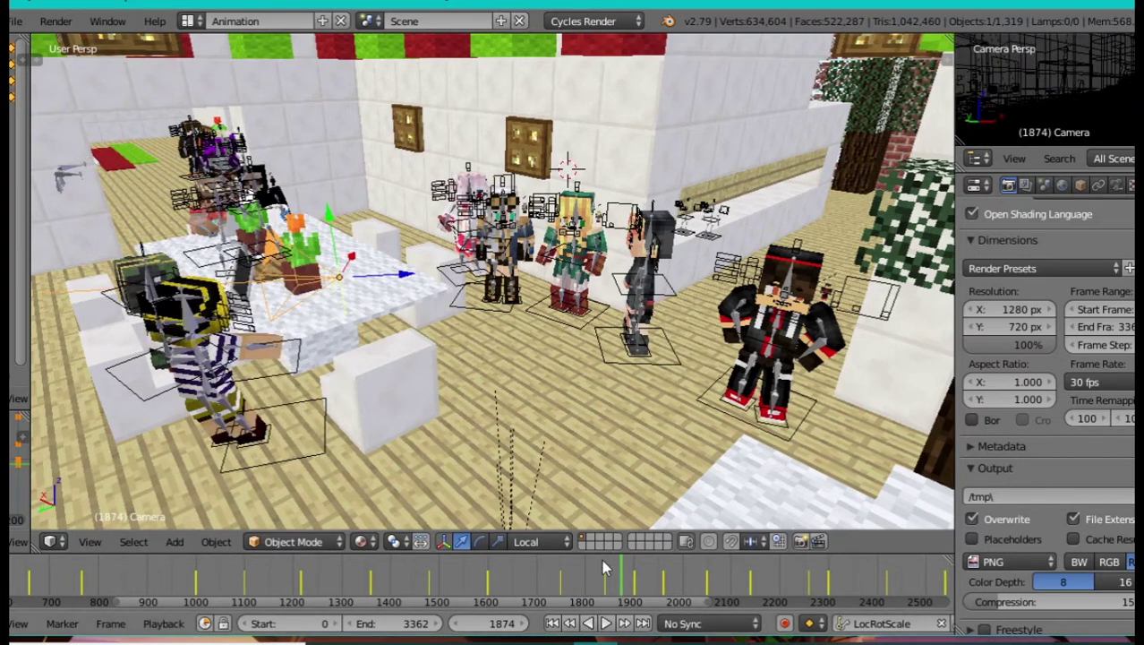
{"action": "key", "text": "alt+a"}
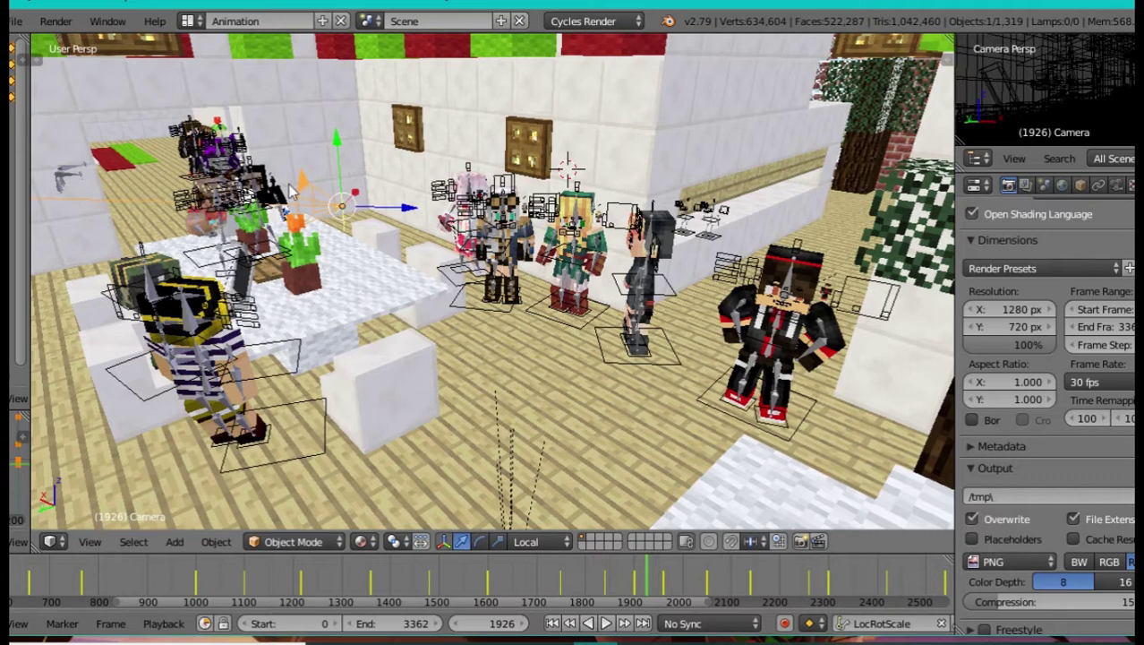
Step: Go back to frame 1800 and replay from frame 1729 to 1824 to examine the camera's jump to the bench shot
{"action": "left_click", "coordinate": [586, 595]}
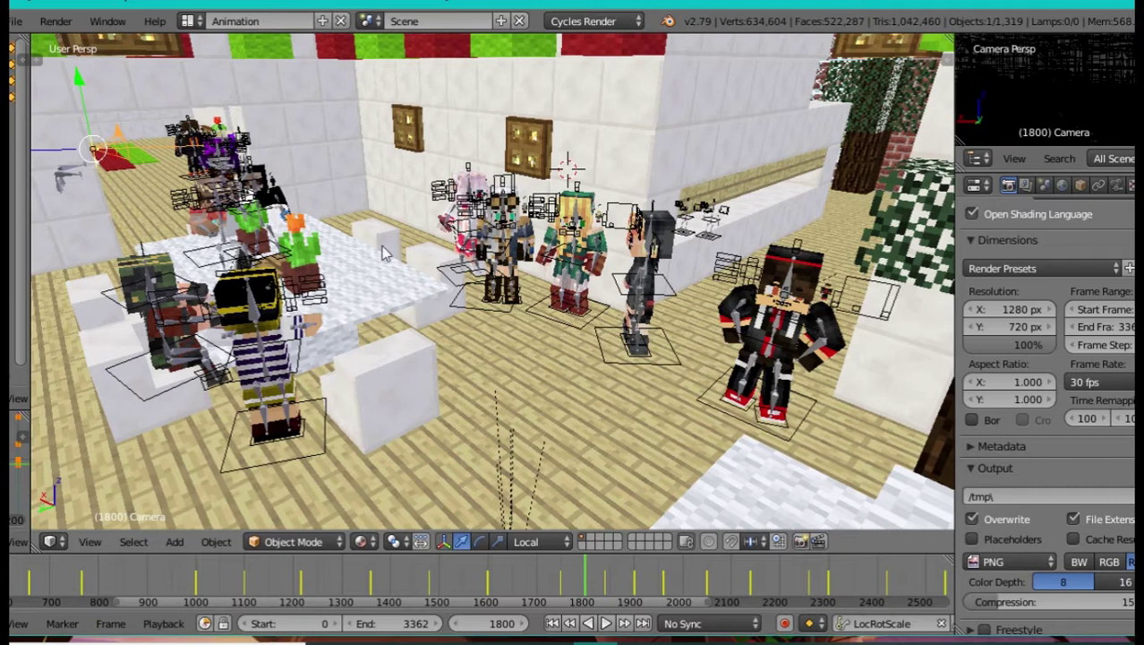
{"action": "left_click", "coordinate": [552, 592]}
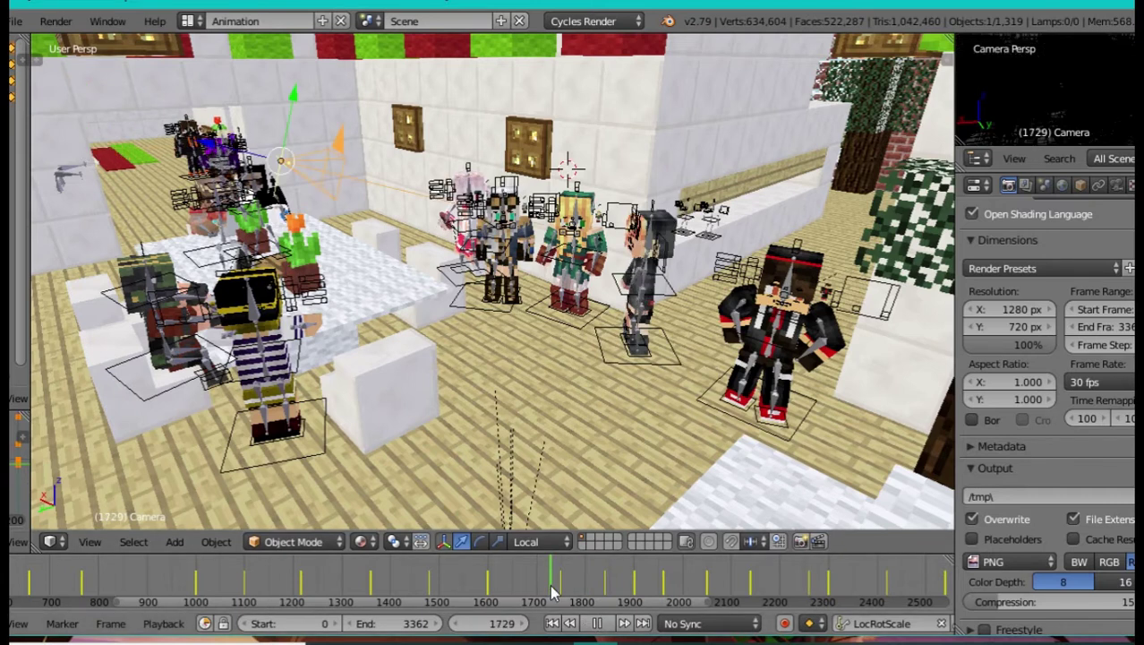
{"action": "key", "text": "alt+a"}
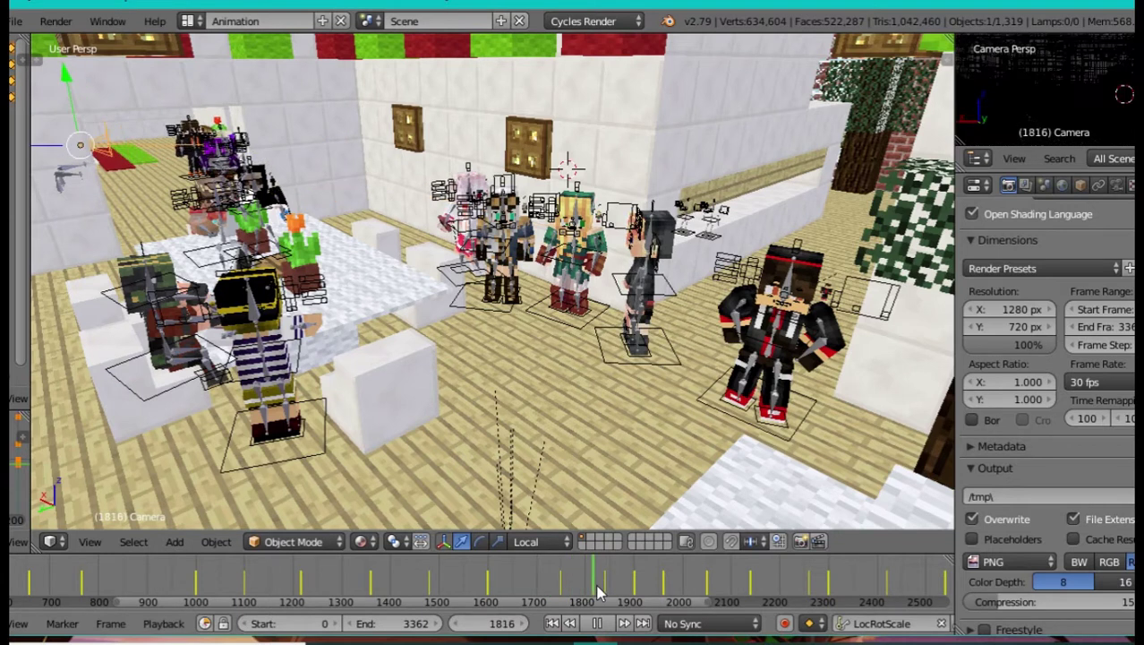
{"action": "key", "text": "alt+a"}
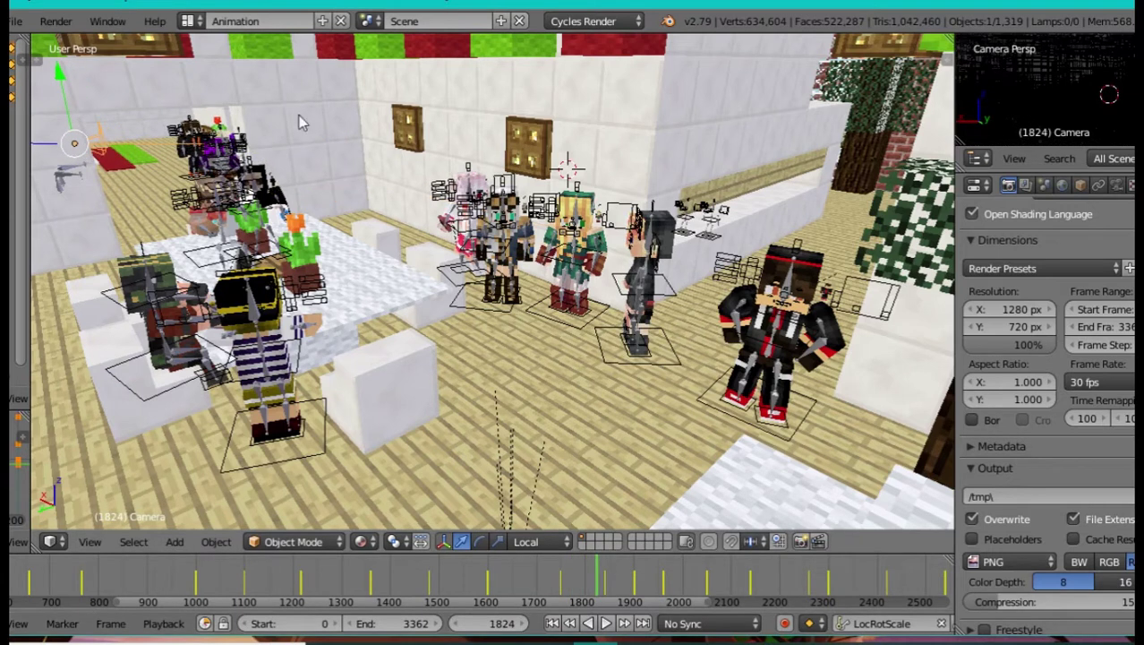
Step: Replay from about frame 1656 through 1748 to 1789 to examine the camera leaving the row of standing characters
{"action": "left_click", "coordinate": [517, 587]}
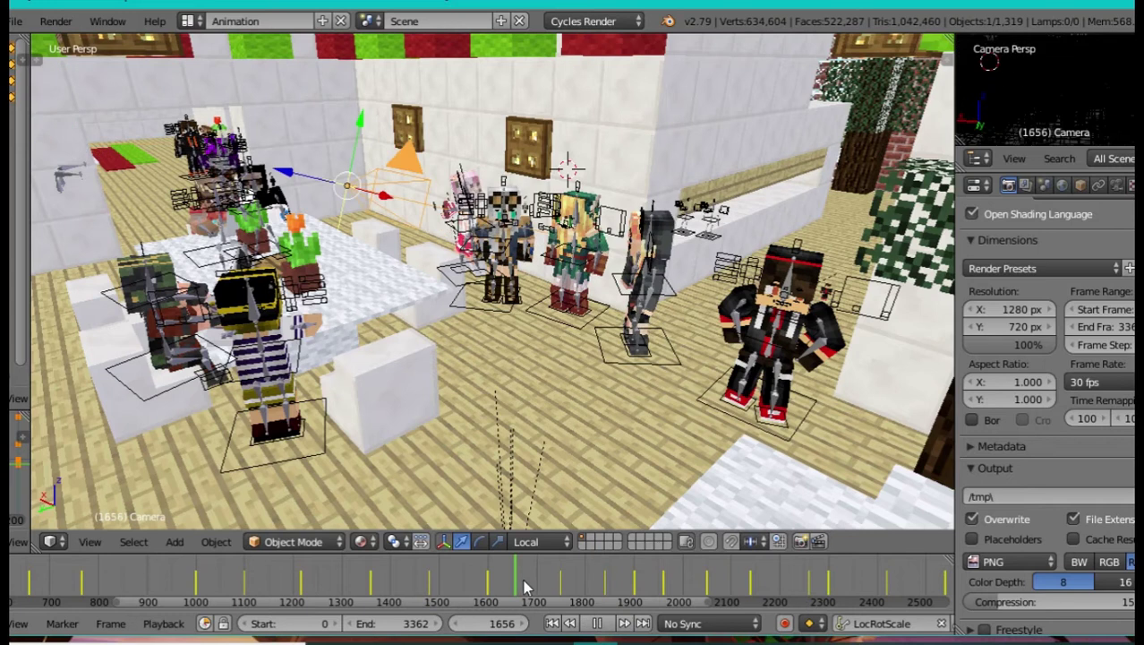
{"action": "key", "text": "alt+a"}
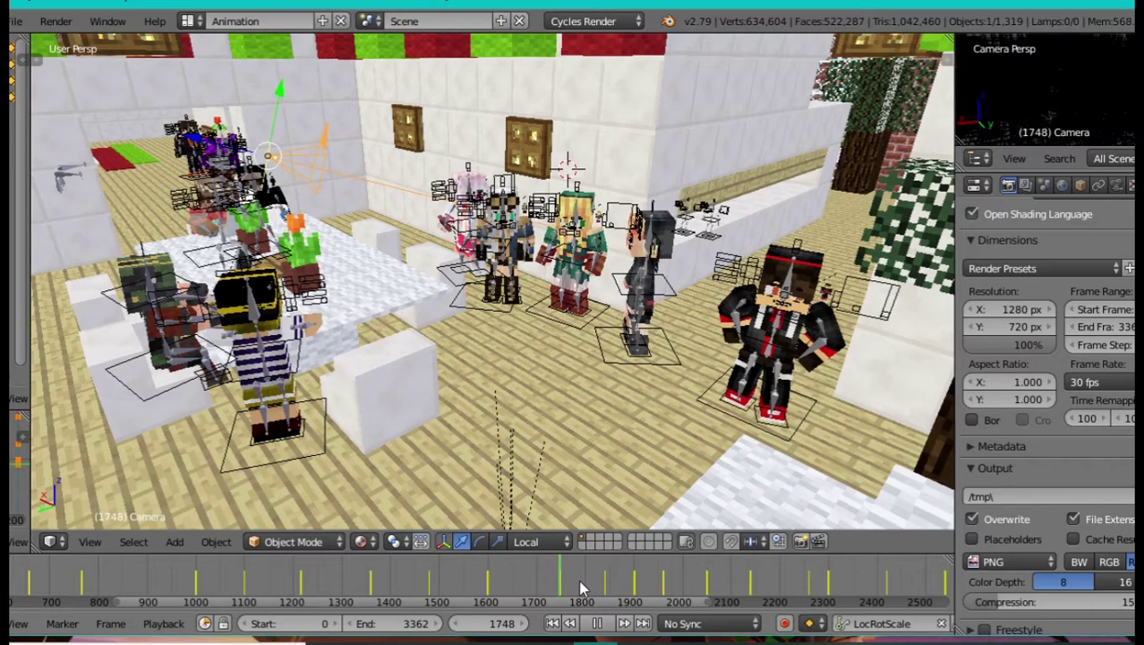
{"action": "left_click", "coordinate": [579, 586]}
{"action": "key", "text": "alt+a"}
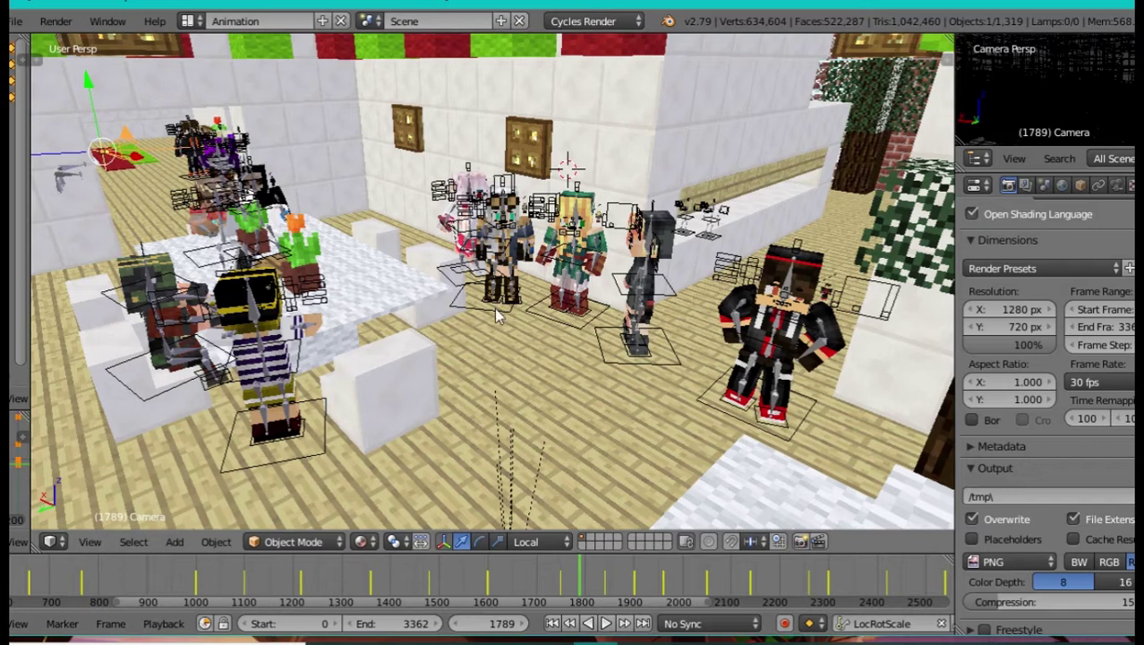
Step: Advance through frames 1861 and 1923 to 1971 to examine the camera's positions around the dining table and its departure
{"action": "left_click", "coordinate": [615, 592]}
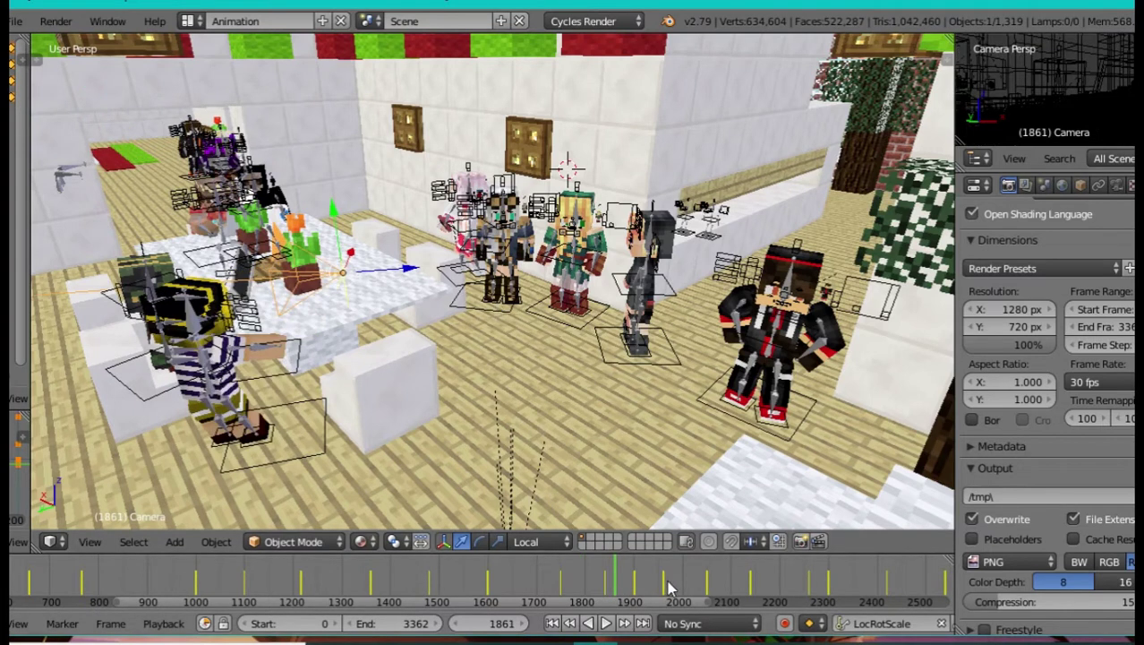
{"action": "left_click", "coordinate": [646, 589]}
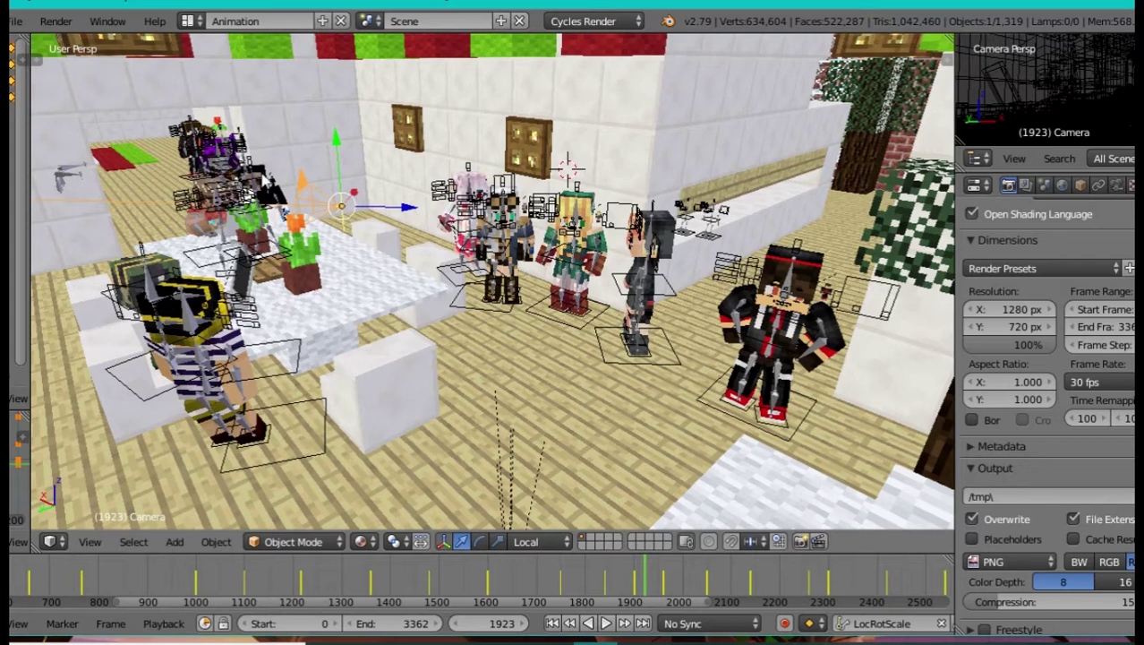
{"action": "left_click", "coordinate": [670, 586]}
{"action": "key", "text": "alt+a"}
{"action": "key", "text": "alt+a"}
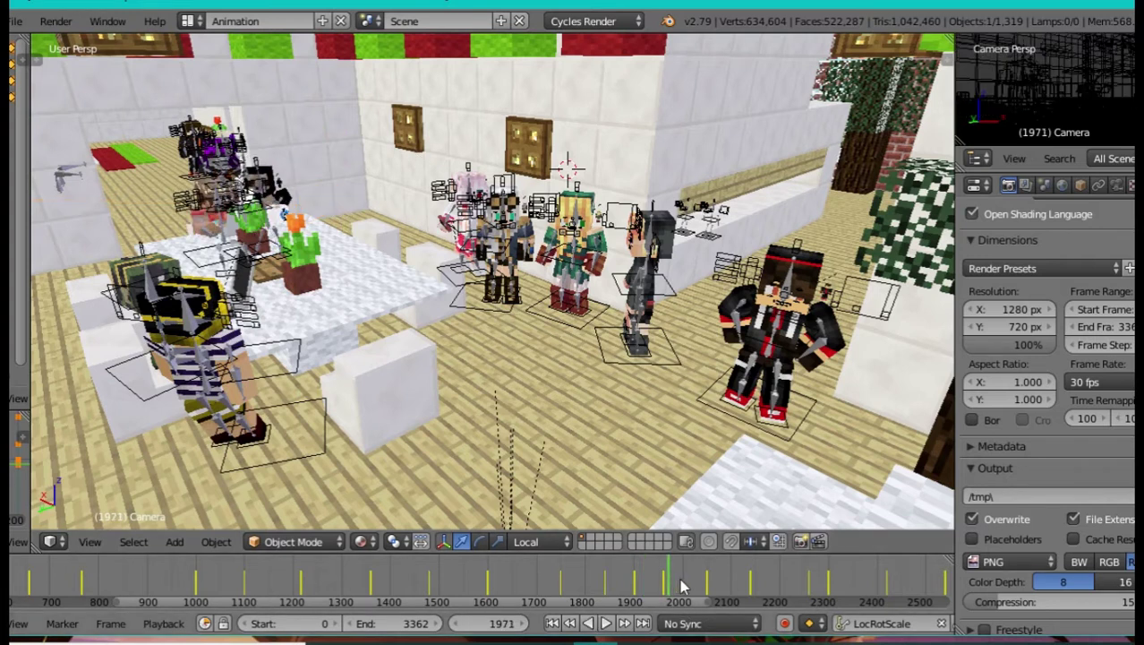
Step: Go to frame 1995 and fly to the kitchen counter to examine the camera's position beside the characters
{"action": "left_click", "coordinate": [681, 586]}
{"action": "key", "text": "shift+f"}
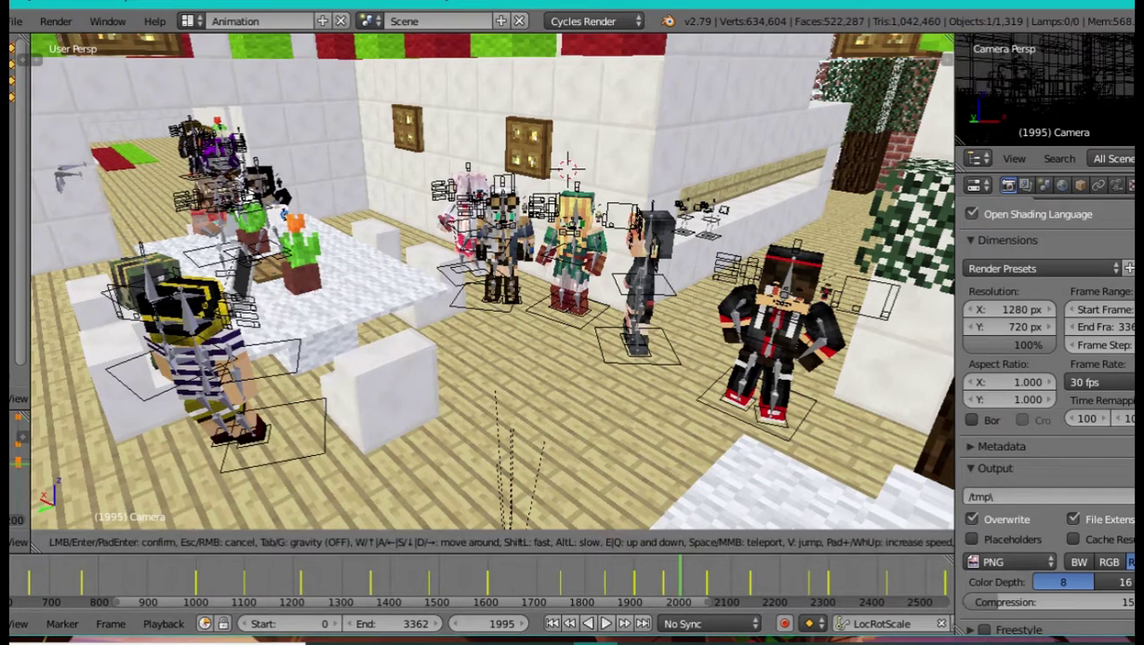
{"action": "key", "text": "w"}
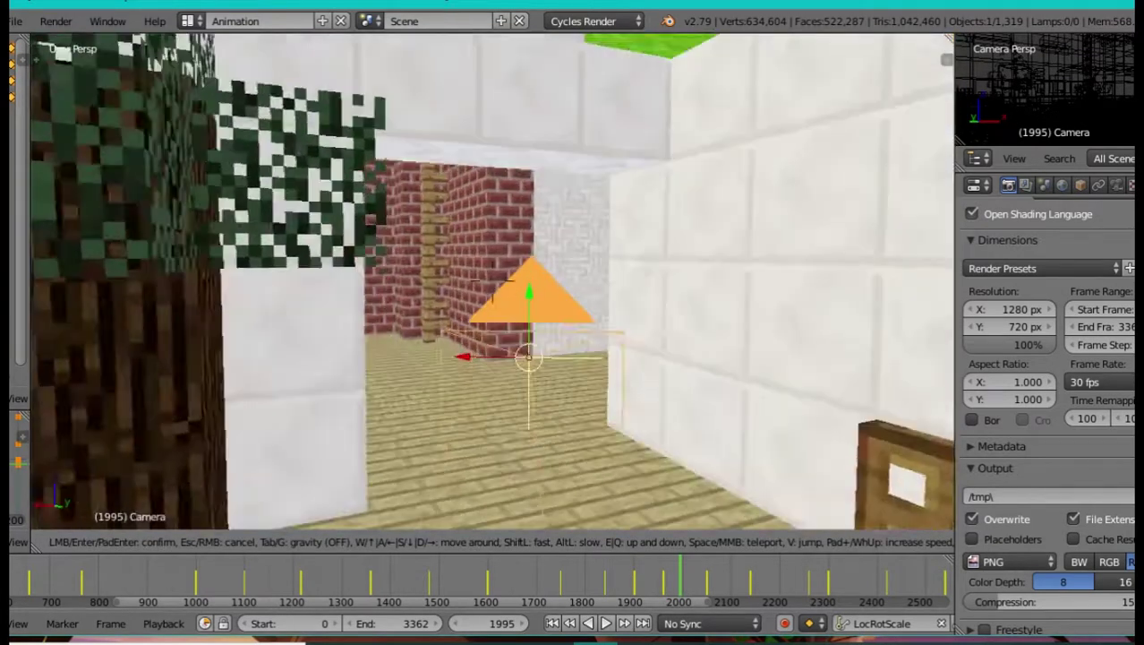
{"action": "key", "text": "w"}
{"action": "key", "text": "s"}
{"action": "key", "text": "w"}
{"action": "key", "text": "Return"}
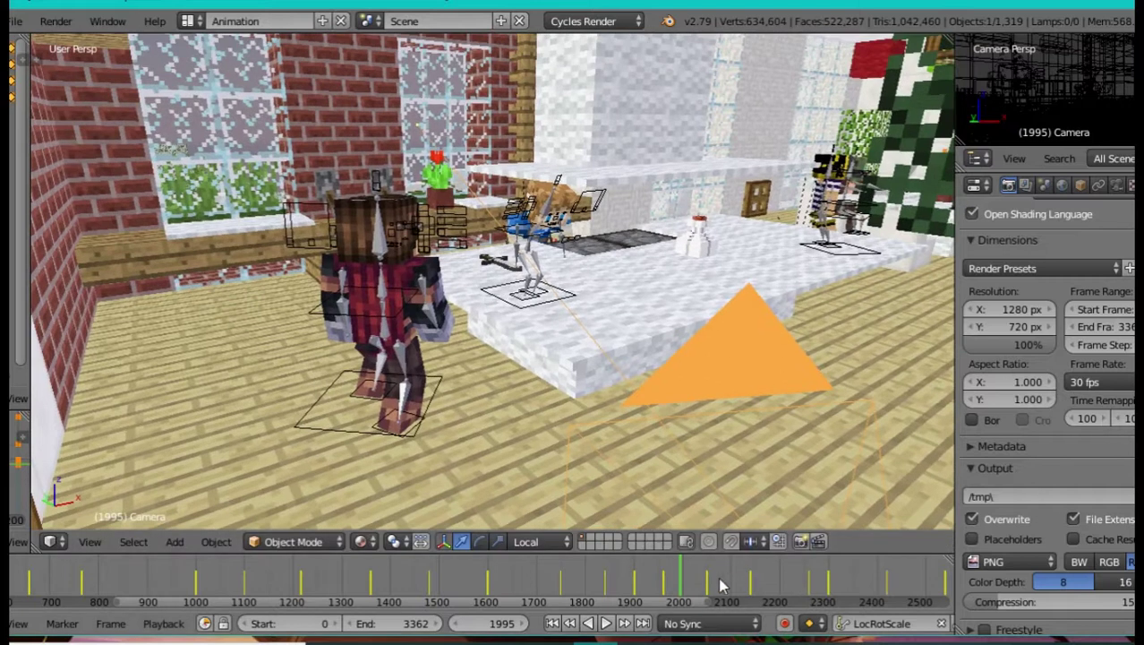
Step: Play briefly around frame 2077 and advance to frame 2273 to examine the camera's positions around the kitchen counter
{"action": "left_click", "coordinate": [722, 585]}
{"action": "key", "text": "alt+a"}
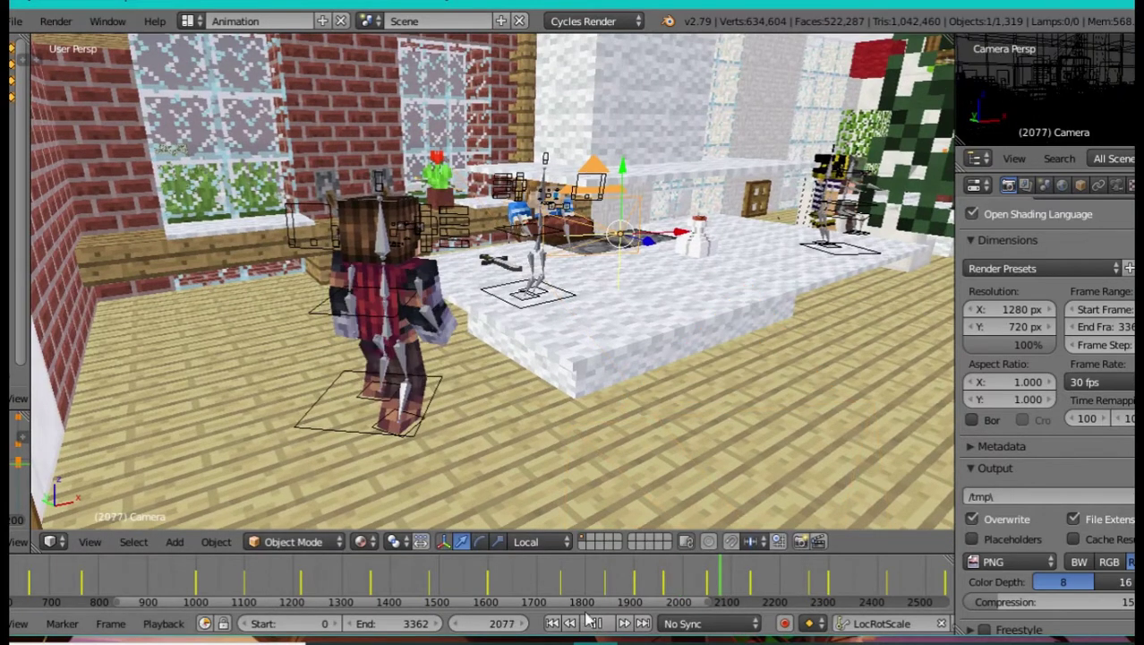
{"action": "key", "text": "alt+a"}
{"action": "left_click_drag", "start_coordinate": [735, 589], "coordinate": [784, 582]}
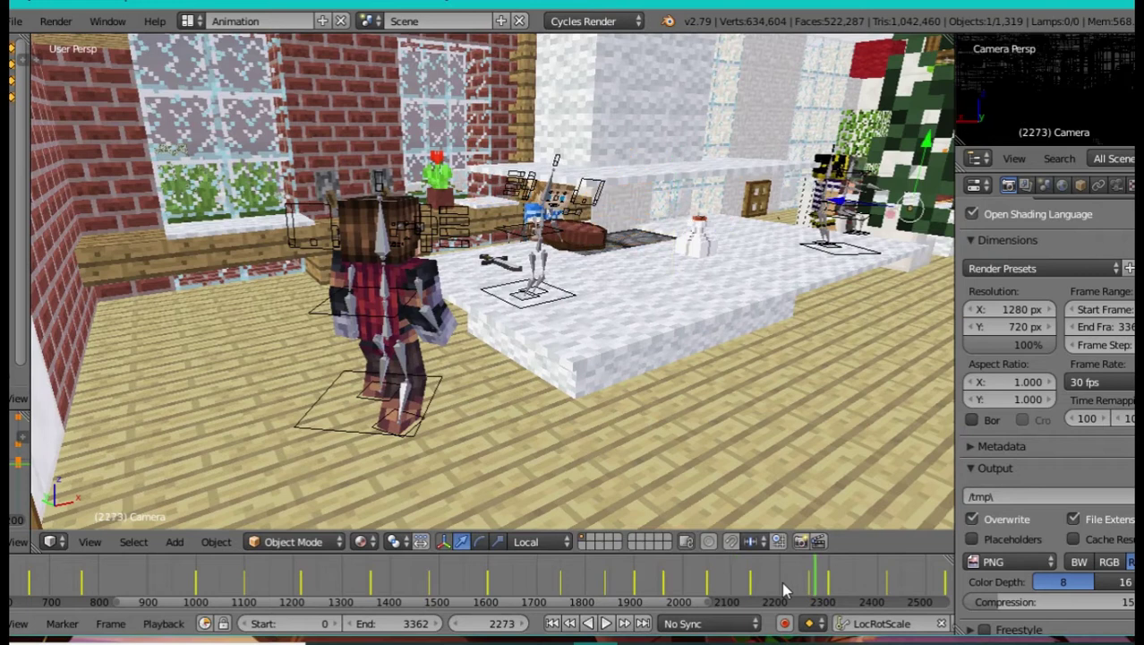
Step: Fly back to the row of standing characters at frame 2273 to examine the camera behind the black-and-red character
{"action": "key", "text": "shift+f"}
{"action": "key", "text": "w"}
{"action": "key", "text": "w"}
{"action": "key", "text": "s"}
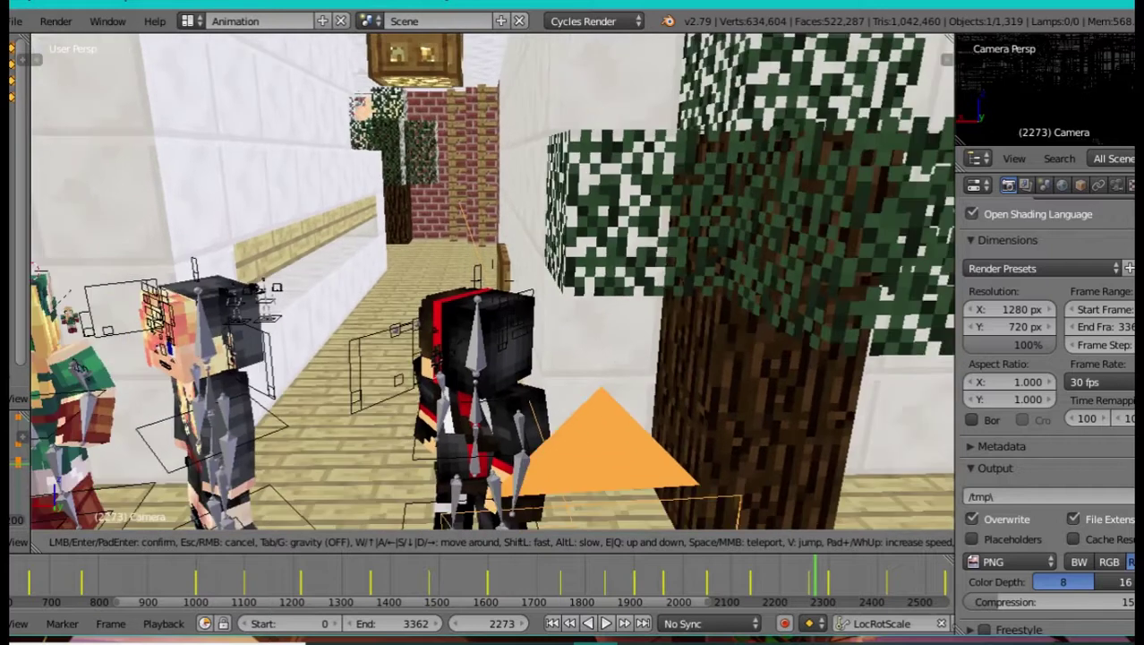
{"action": "key", "text": "q"}
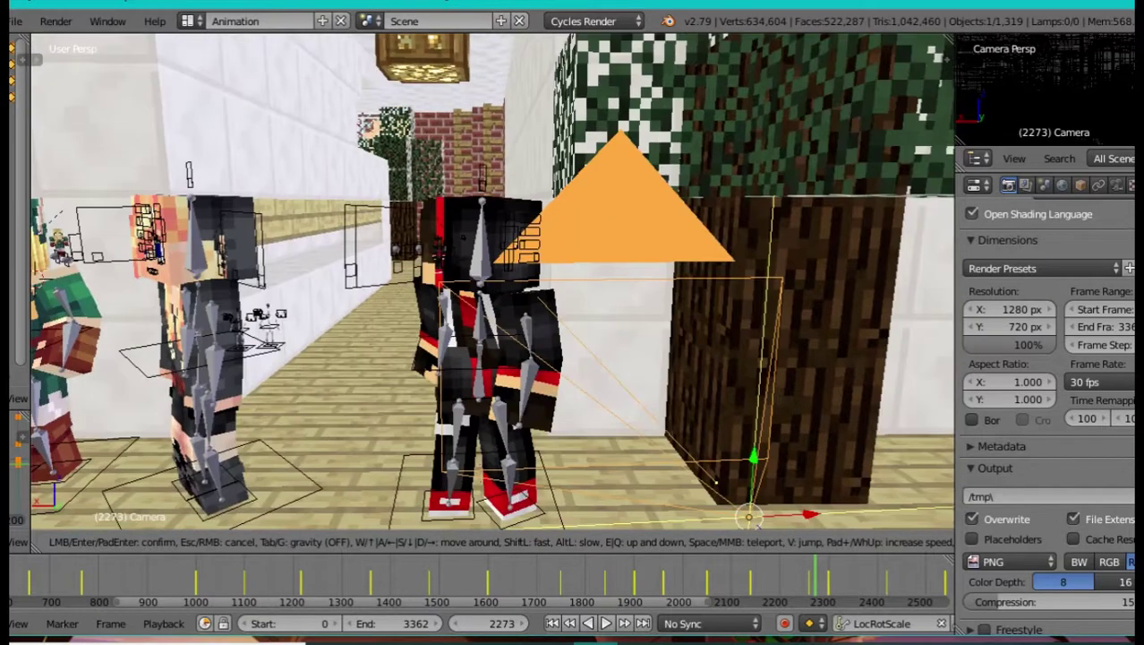
{"action": "key", "text": "s"}
{"action": "key", "text": "w"}
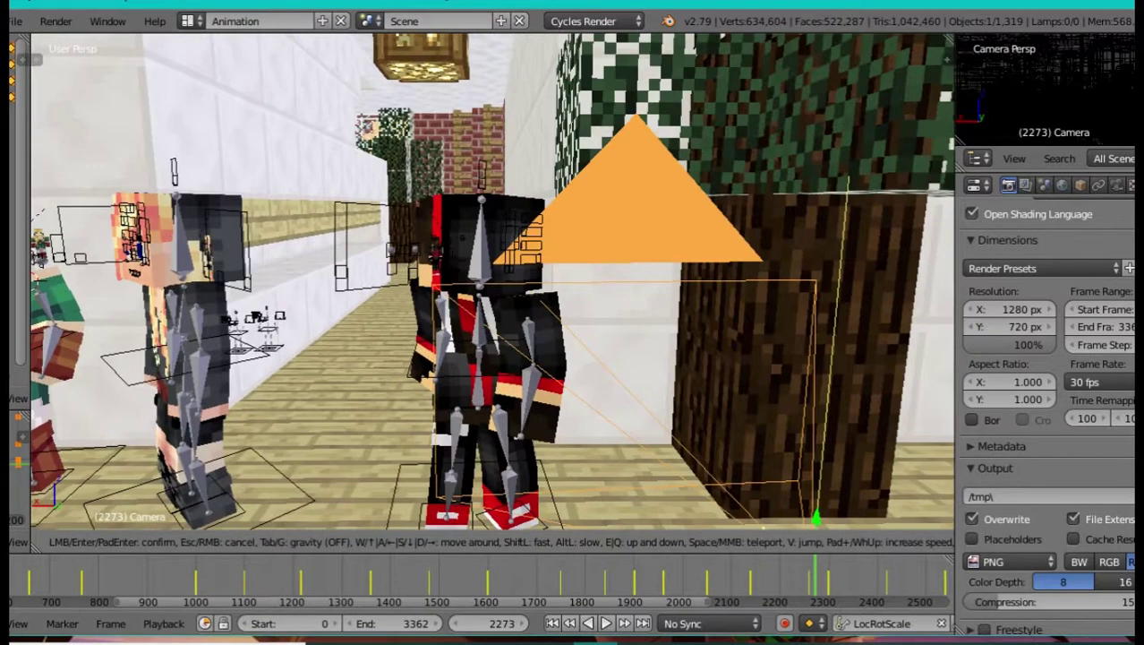
{"action": "key", "text": "s"}
{"action": "key", "text": "Return"}
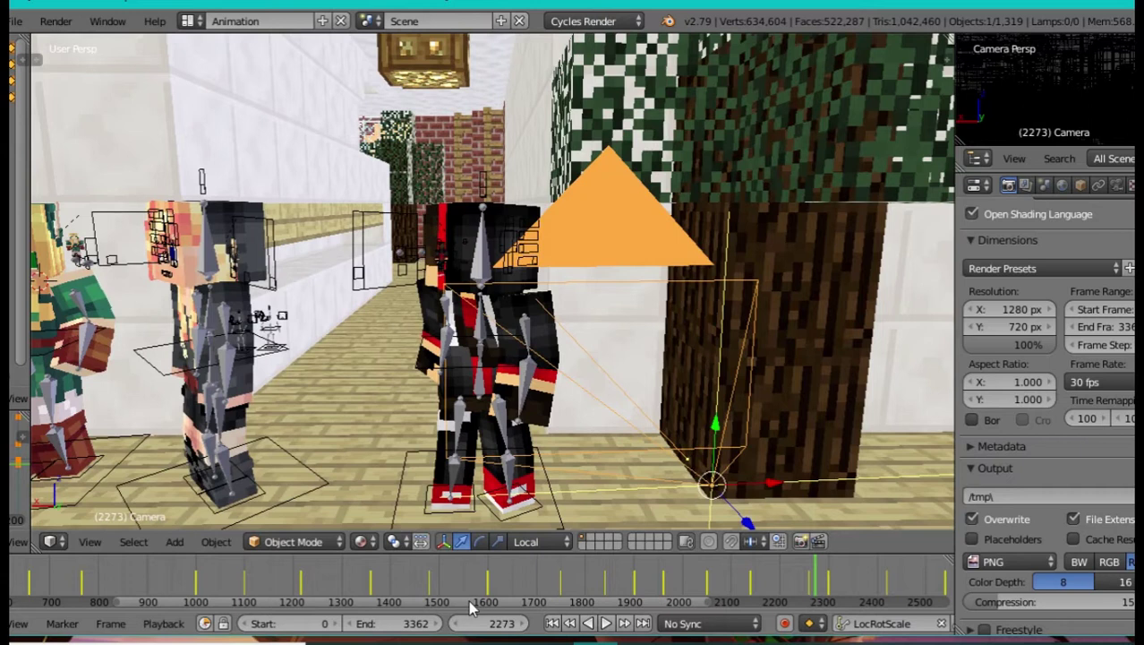
Step: Play from frame 2273 to 2278 through the camera to examine the framing of the black-and-red character
{"action": "left_click_drag", "start_coordinate": [467, 599], "coordinate": [499, 602]}
{"action": "scroll", "coordinate": [502, 609], "scroll_direction": "right", "scroll_amount": 2, "text": "ctrl"}
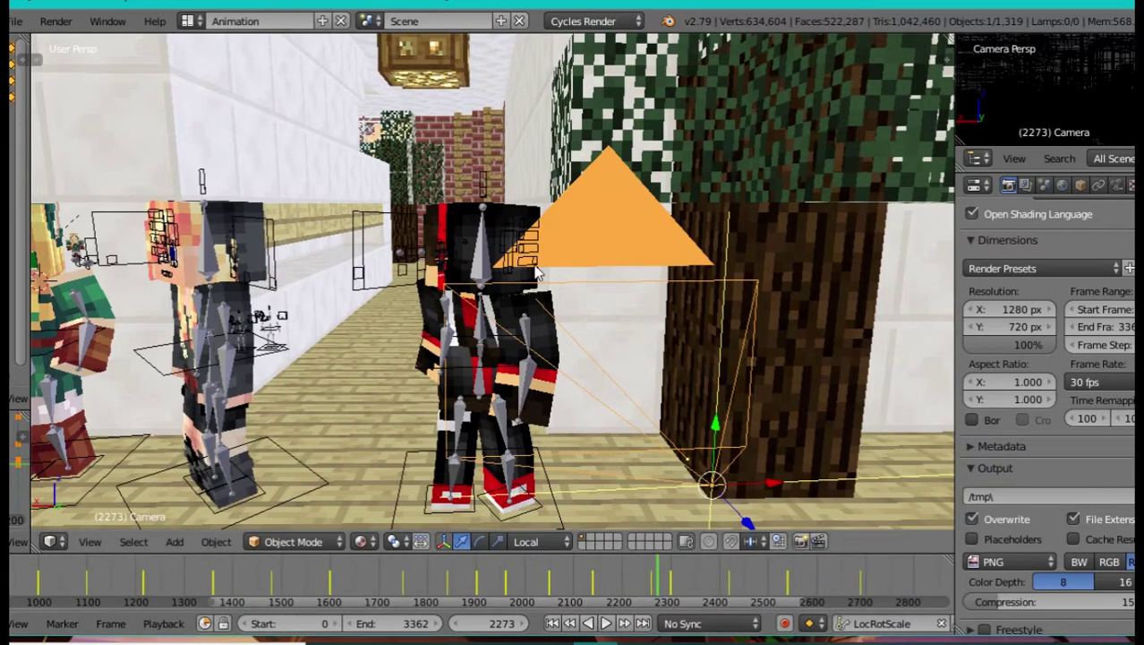
{"action": "key", "text": "KP_0"}
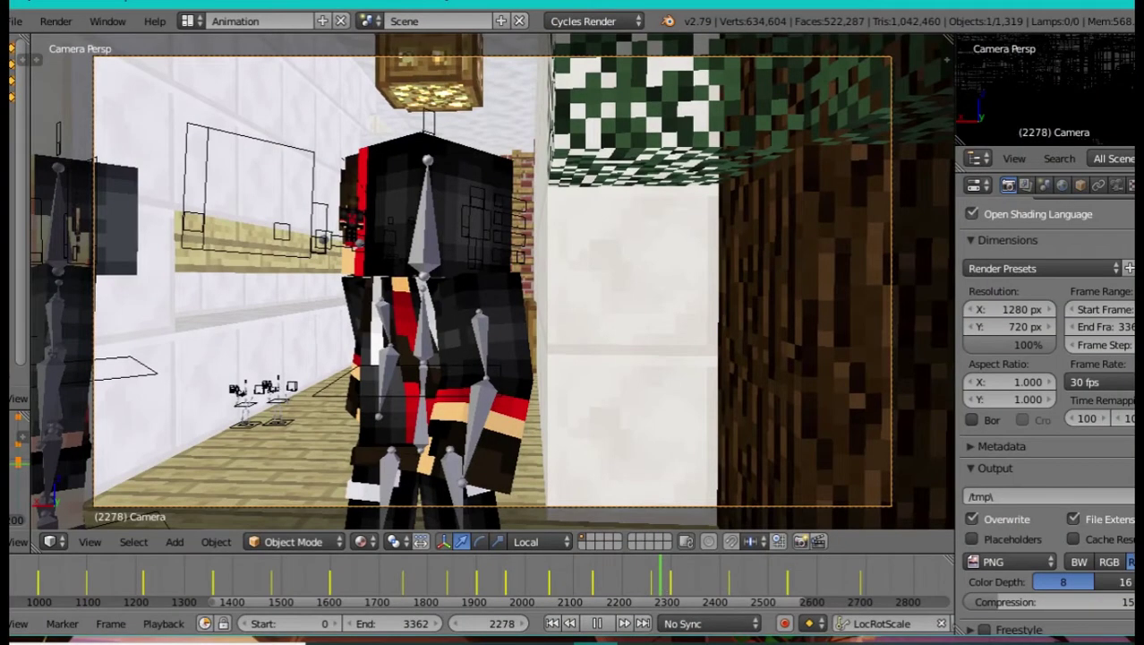
{"action": "key", "text": "alt+a"}
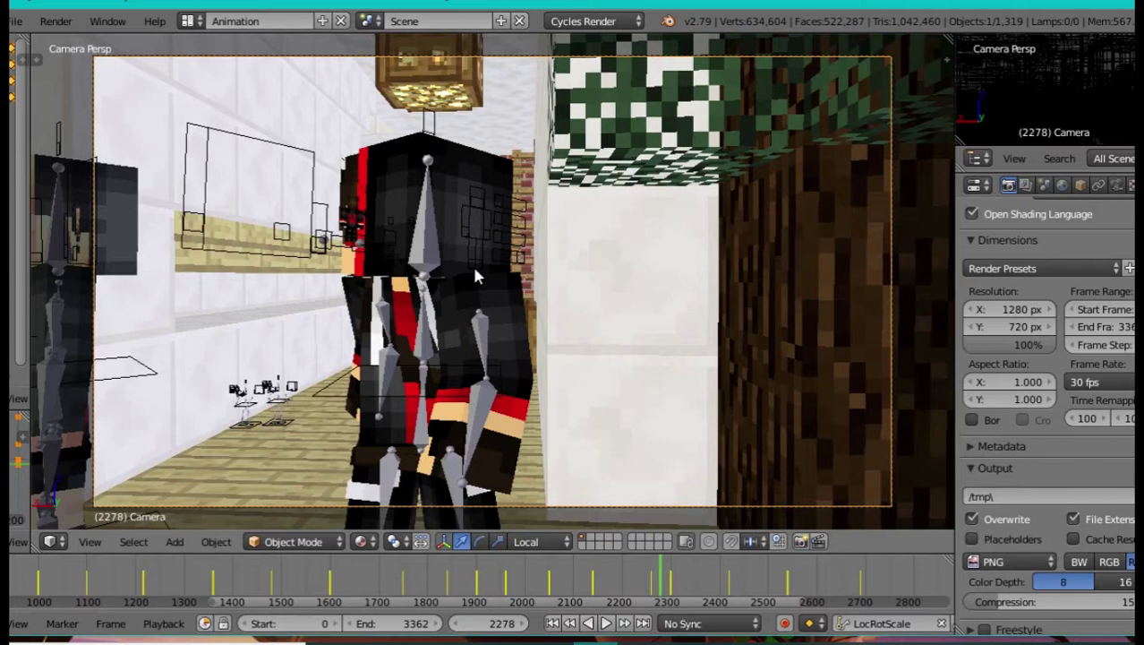
{"action": "key", "text": "KP_0"}
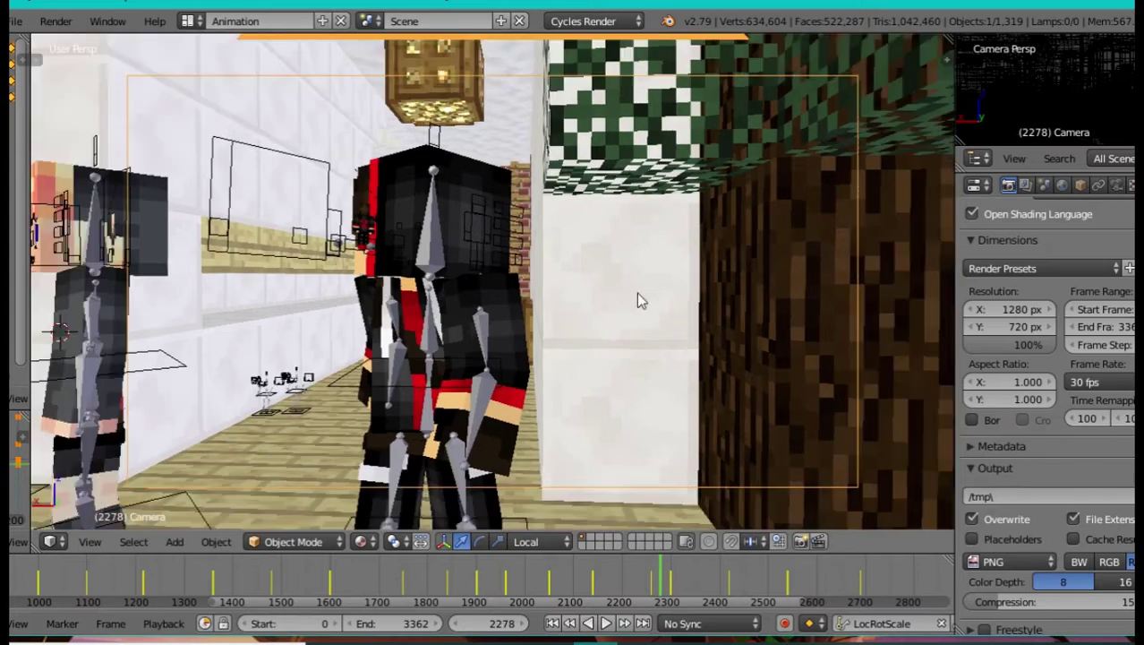
Step: Fly around the black-and-red character at frame 2278 to examine the camera's placement relative to the row from outside
{"action": "key", "text": "shift+f"}
{"action": "key", "text": "e"}
{"action": "key", "text": "a"}
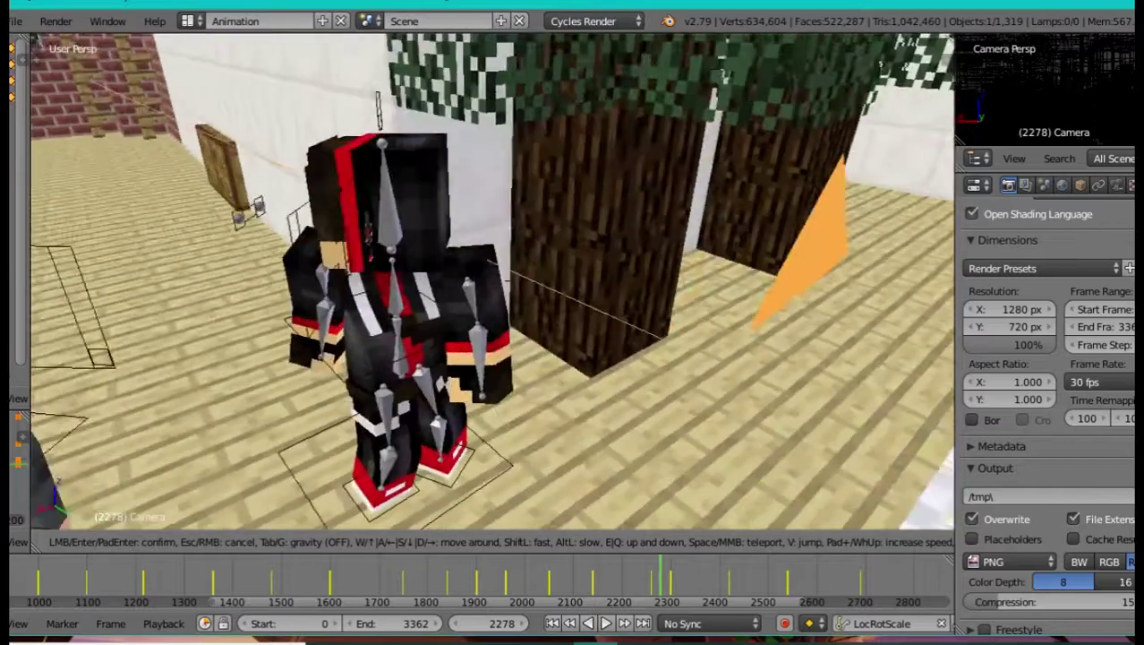
{"action": "key", "text": "s"}
{"action": "key", "text": "q"}
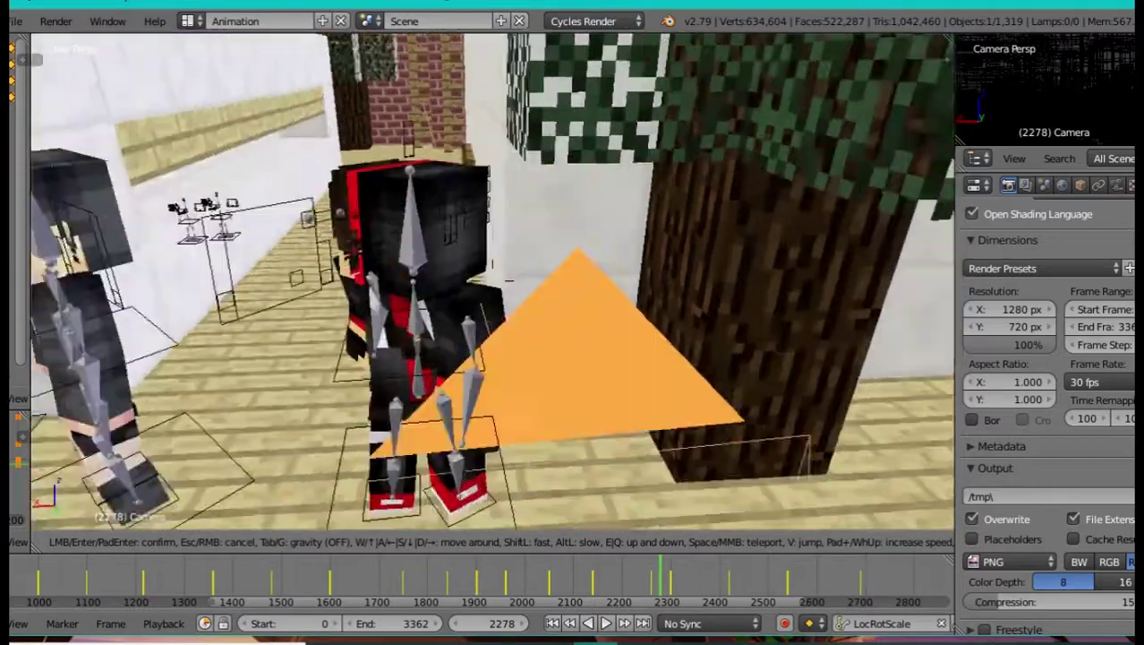
{"action": "key", "text": "w"}
{"action": "key", "text": "s"}
{"action": "key", "text": "s"}
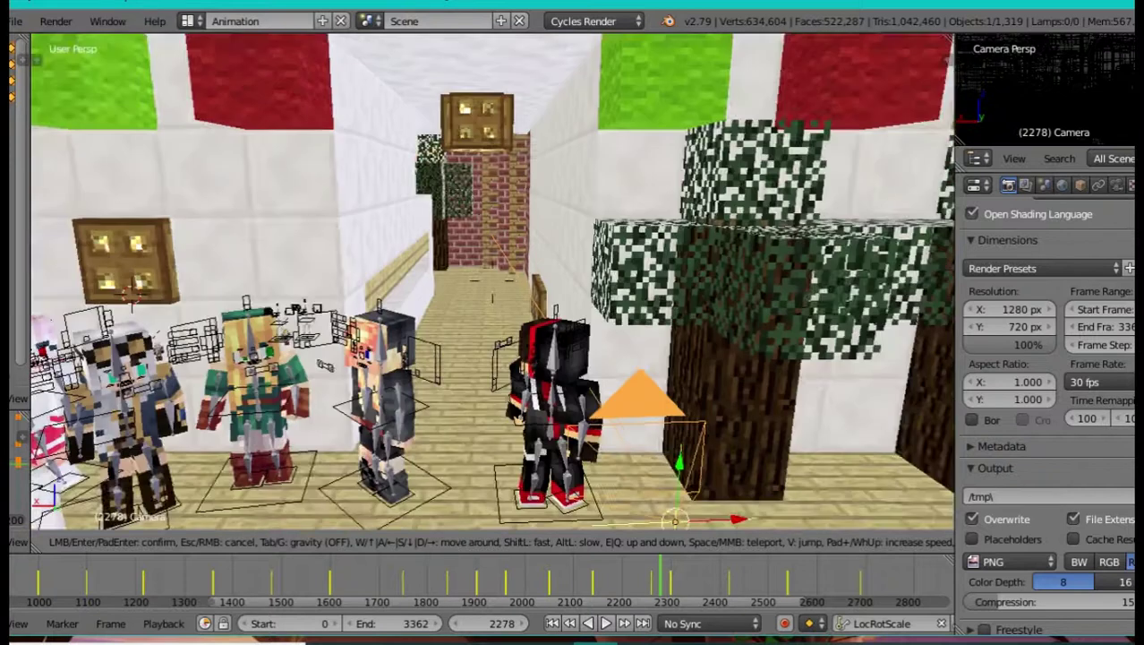
{"action": "key", "text": "w"}
{"action": "key", "text": "w"}
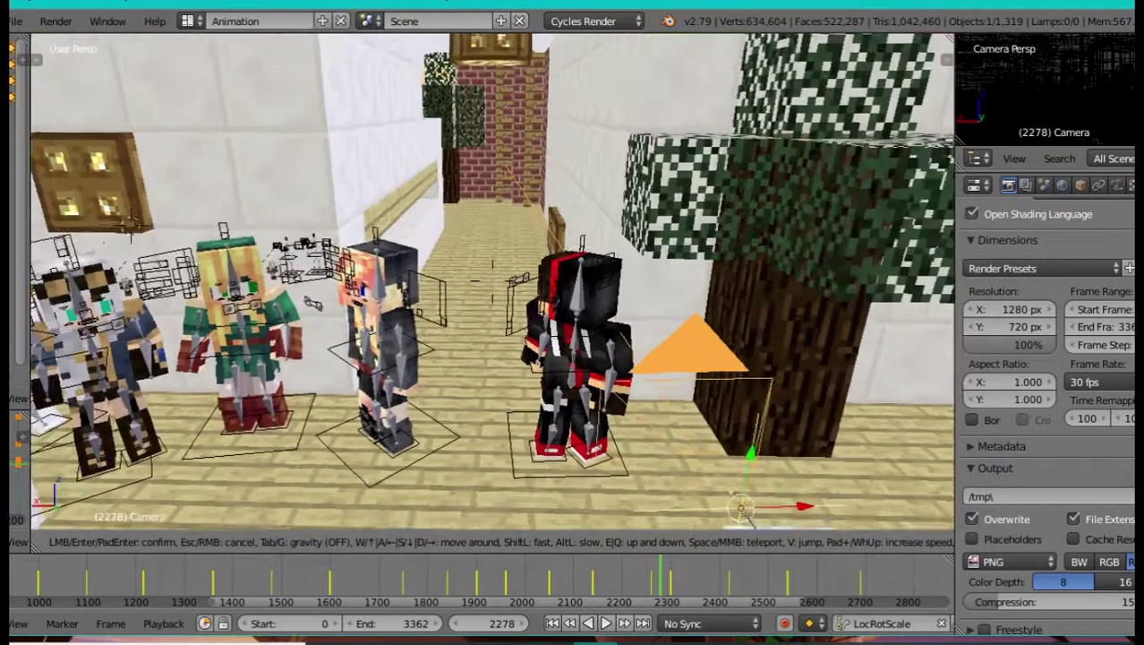
{"action": "key", "text": "e"}
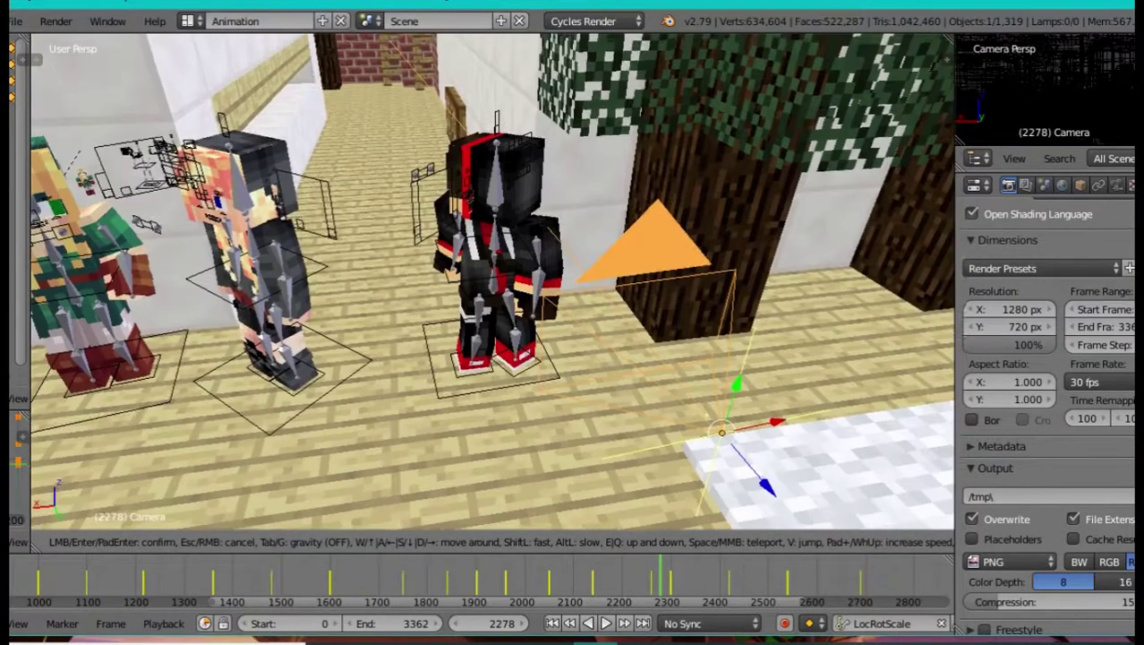
{"action": "left_click", "coordinate": [513, 285]}
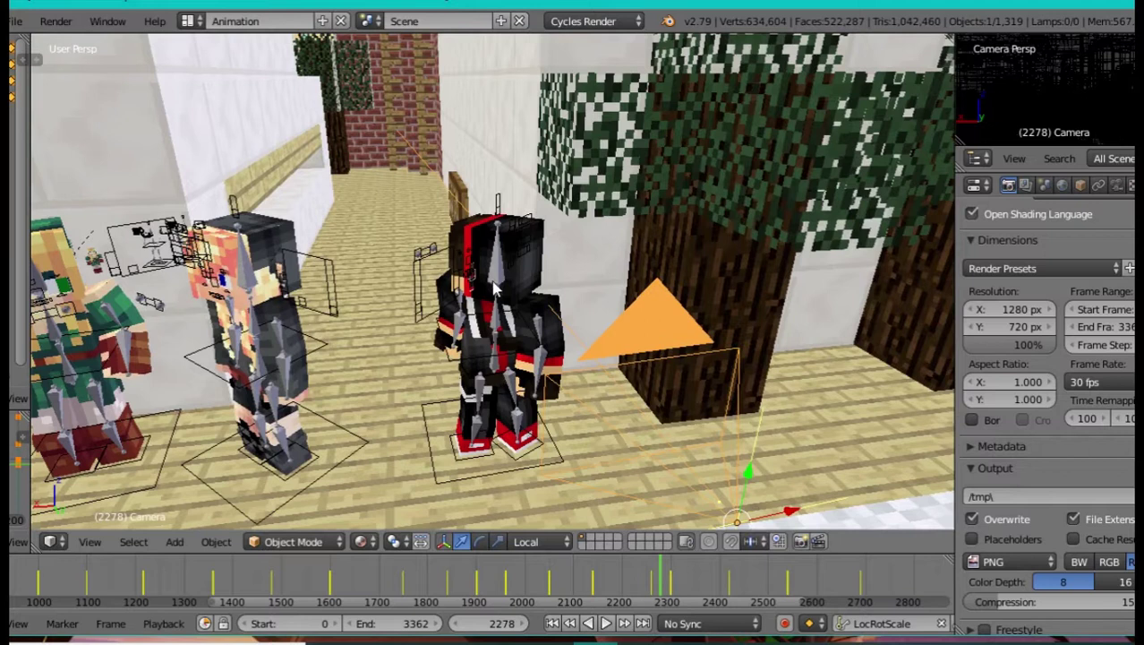
{"action": "key", "text": "shift+f"}
{"action": "key", "text": "s"}
{"action": "left_click", "coordinate": [497, 289]}
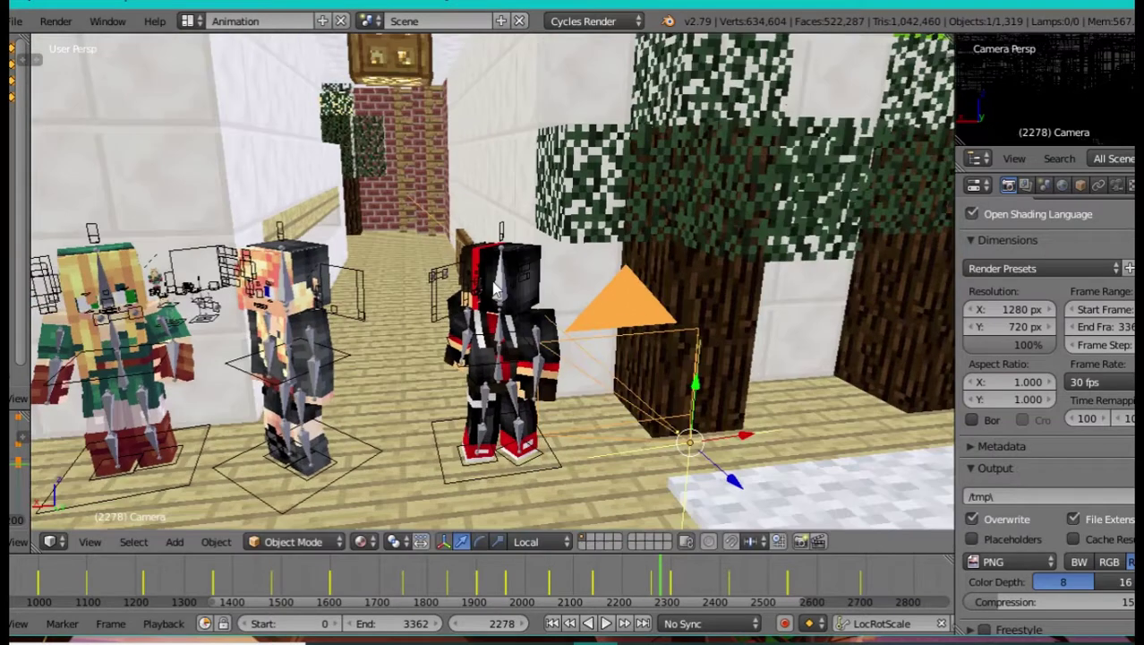
Step: Compare the frame 2278 shot through the camera with the camera's placement seen from outside
{"action": "key", "text": "KP_0"}
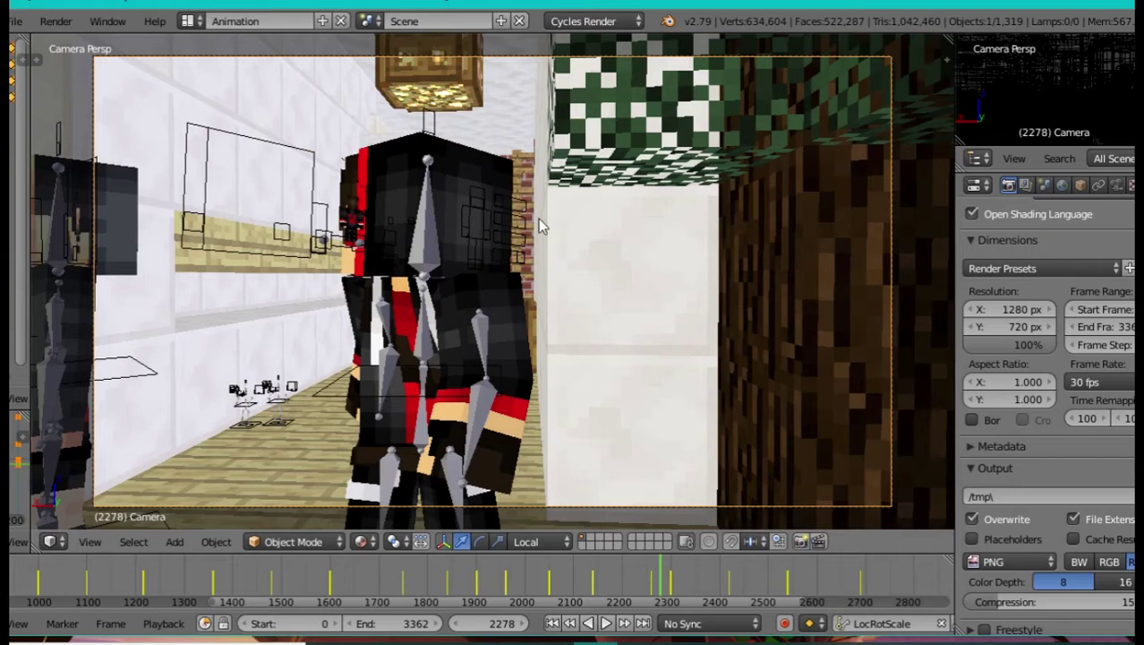
{"action": "middle_click", "coordinate": [417, 143]}
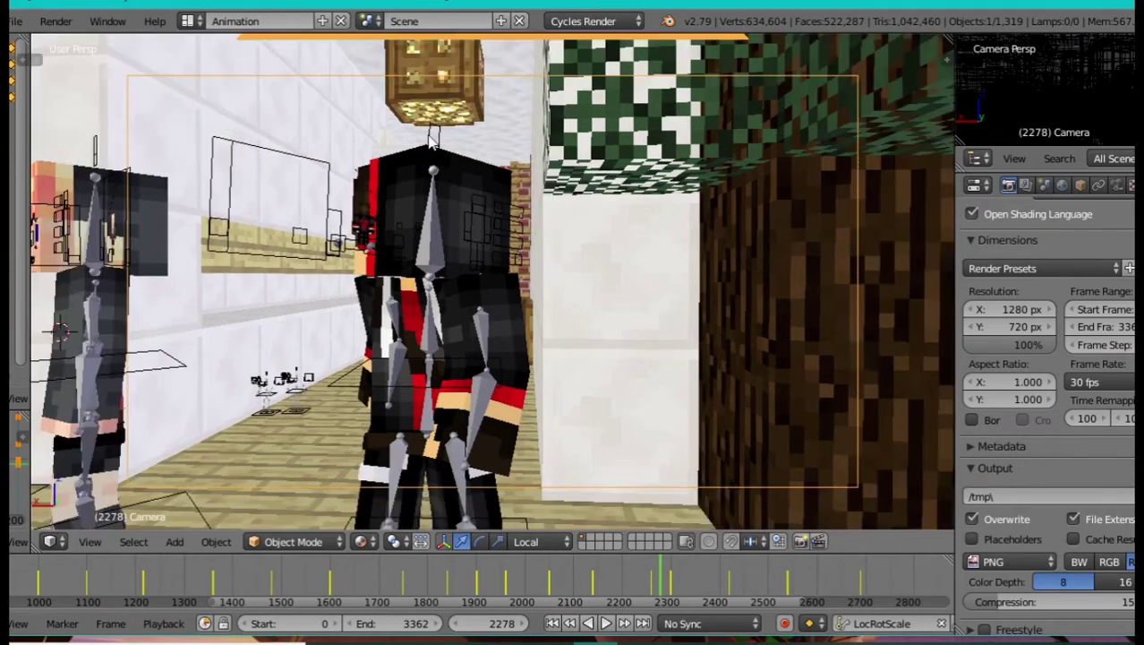
{"action": "key", "text": "shift+f"}
{"action": "key", "text": "s"}
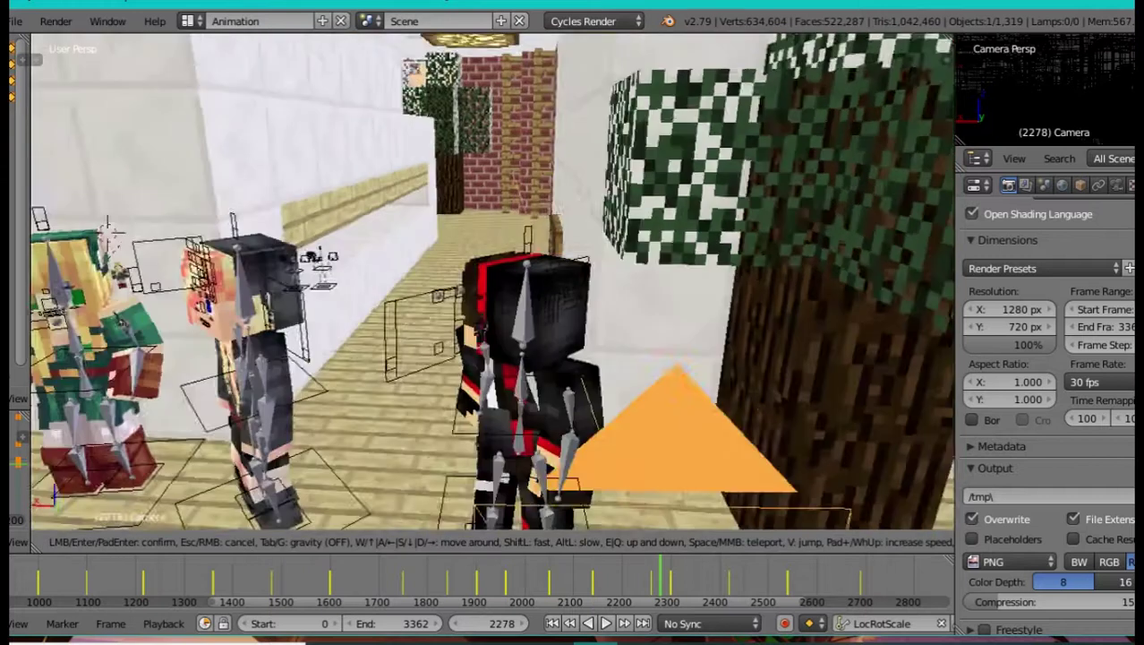
{"action": "key", "text": "d"}
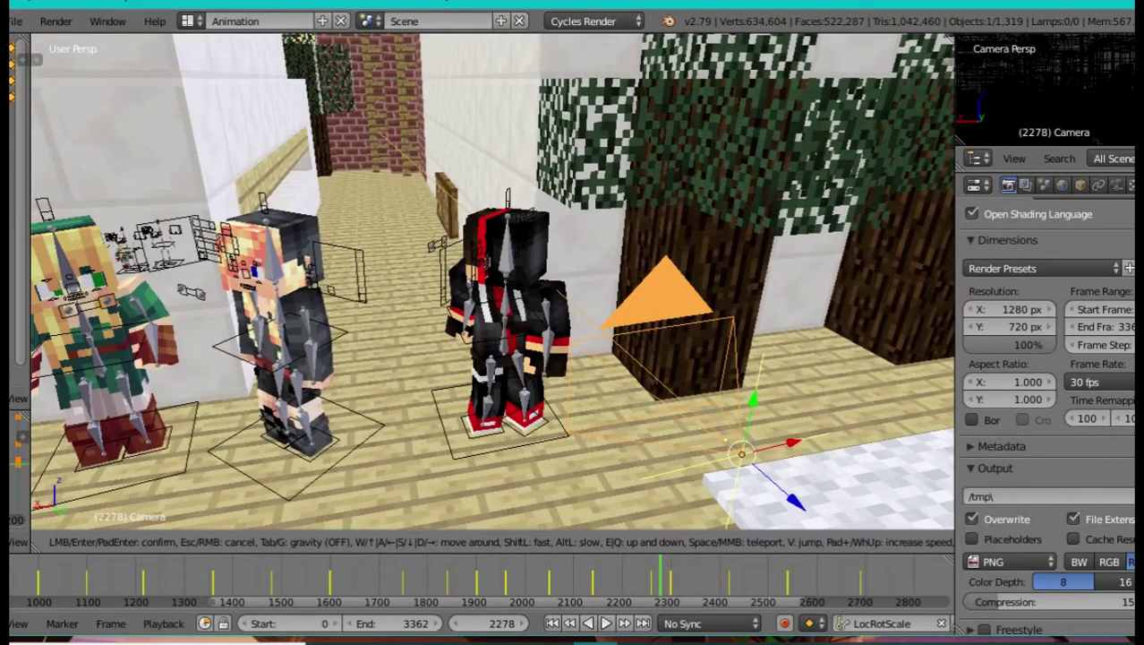
{"action": "left_click", "coordinate": [492, 282]}
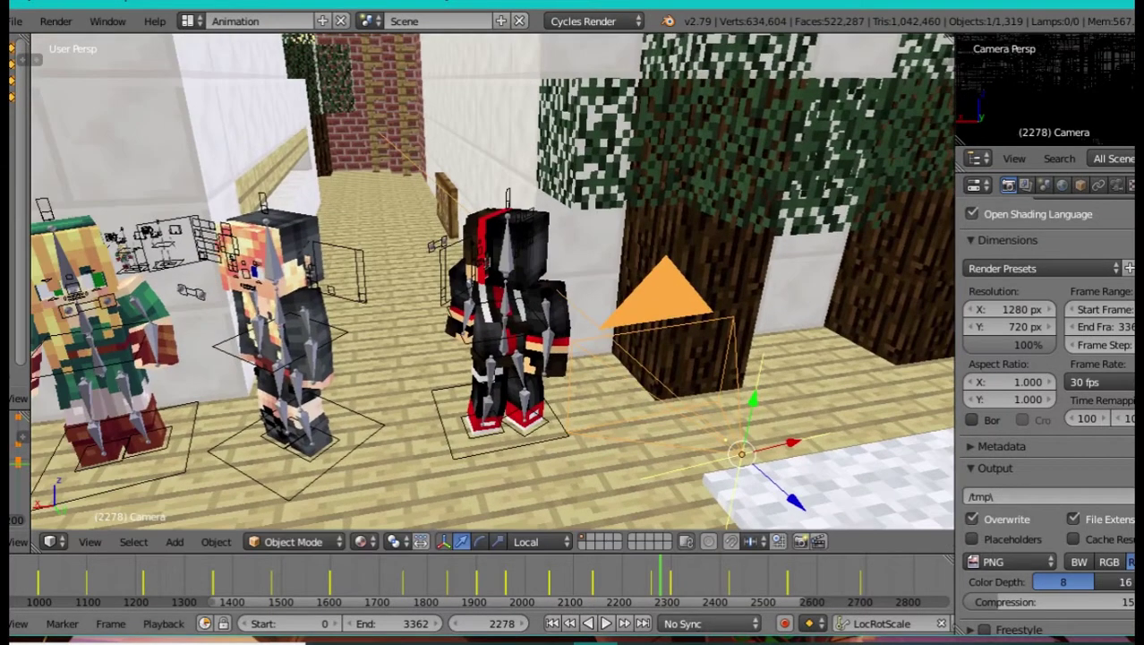
Step: Go to frame 2399 and fly to the outdoor terrace to examine the cake-holding character, her companion and the camera
{"action": "left_click", "coordinate": [722, 591]}
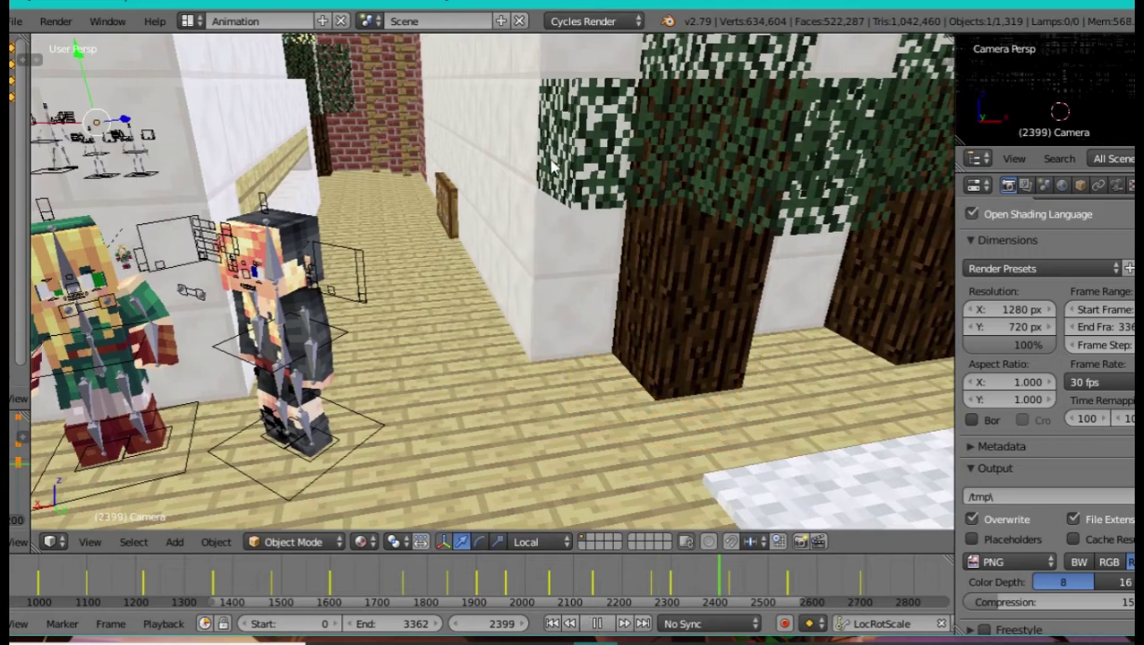
{"action": "key", "text": "shift+f"}
{"action": "key", "text": "w"}
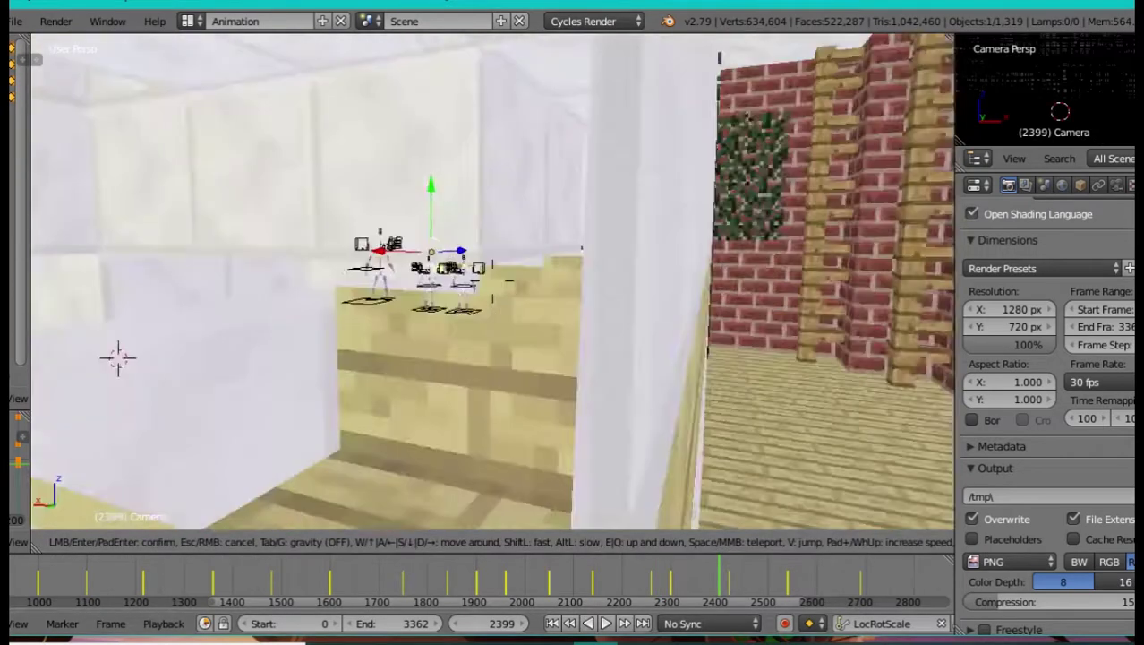
{"action": "key", "text": "w"}
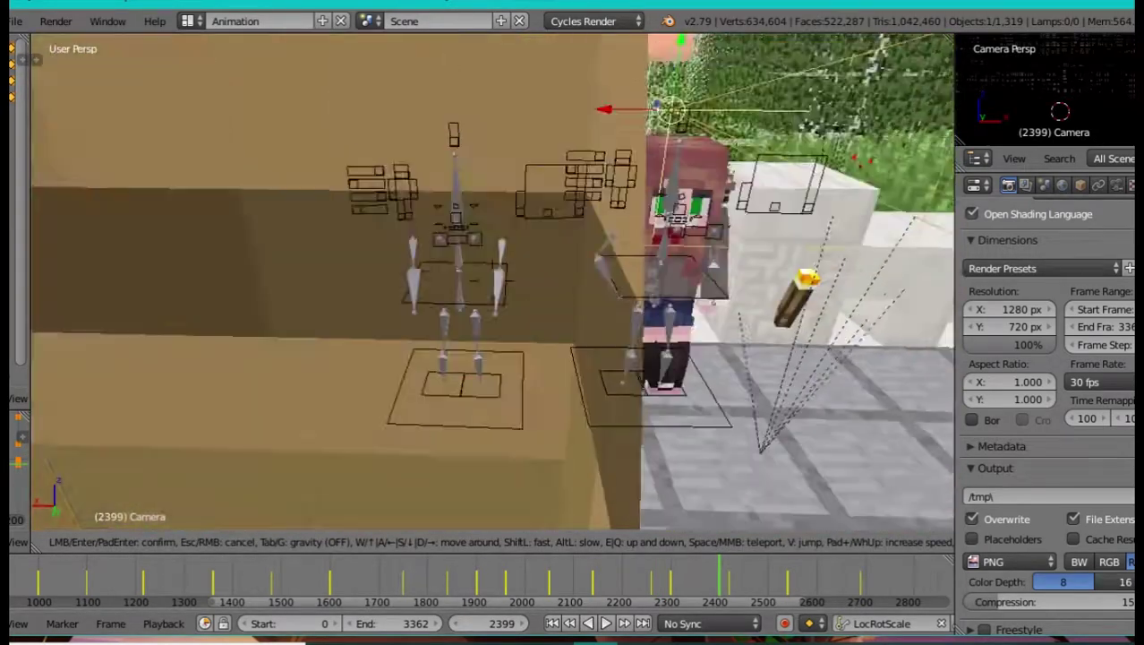
{"action": "key", "text": "w"}
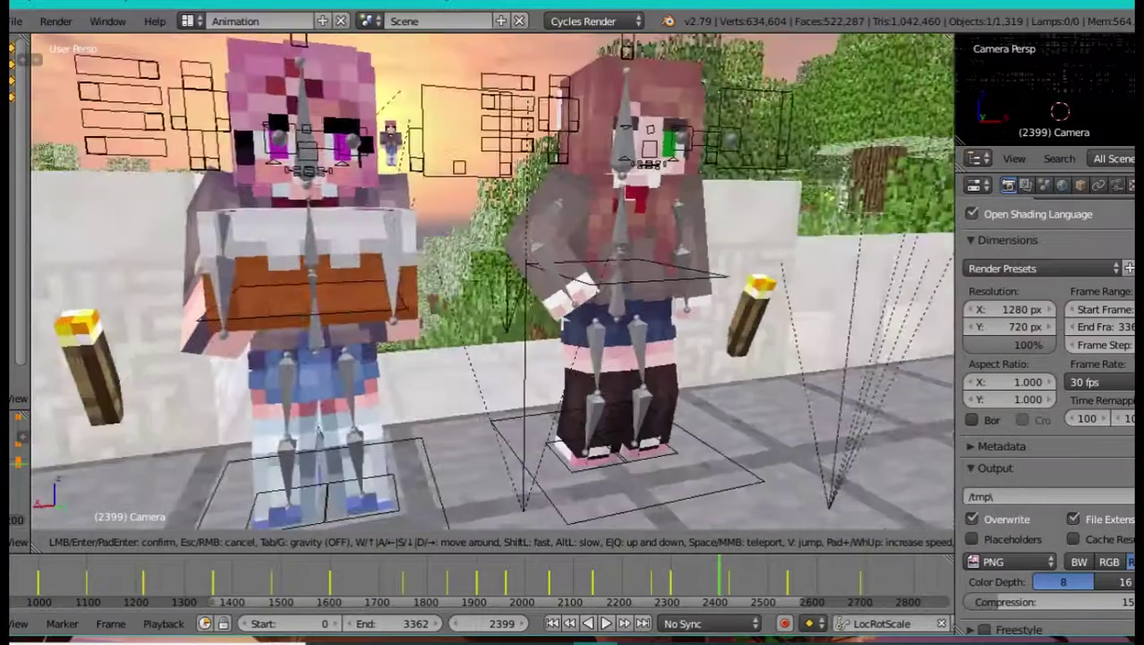
{"action": "key", "text": "s"}
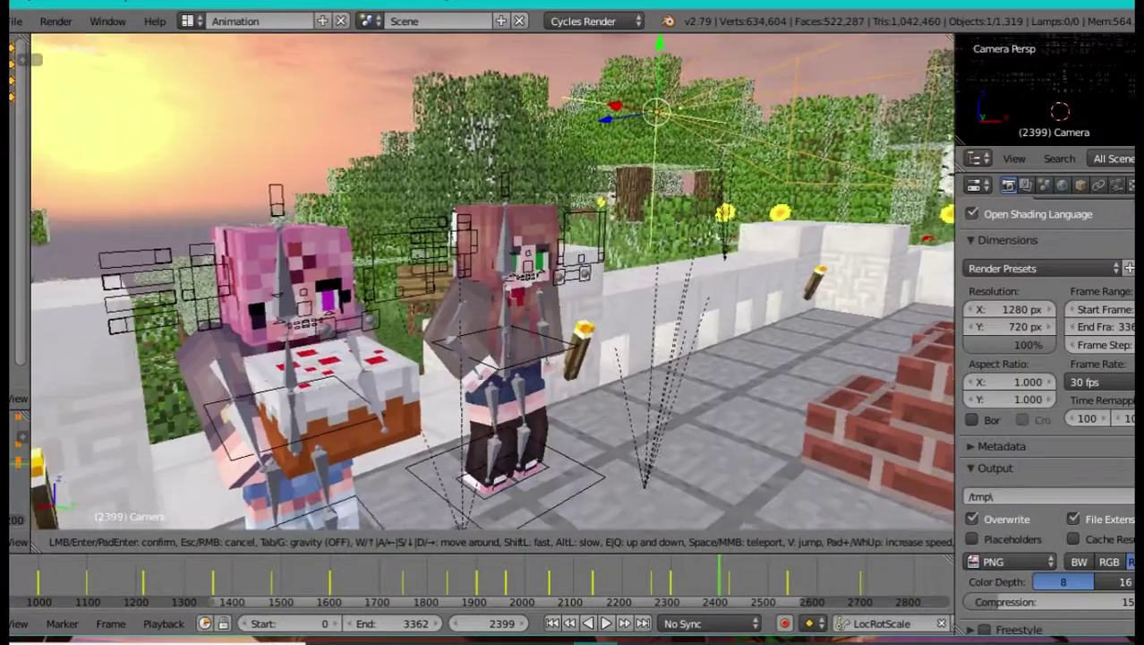
{"action": "left_click", "coordinate": [493, 283]}
{"action": "key", "text": "shift+f"}
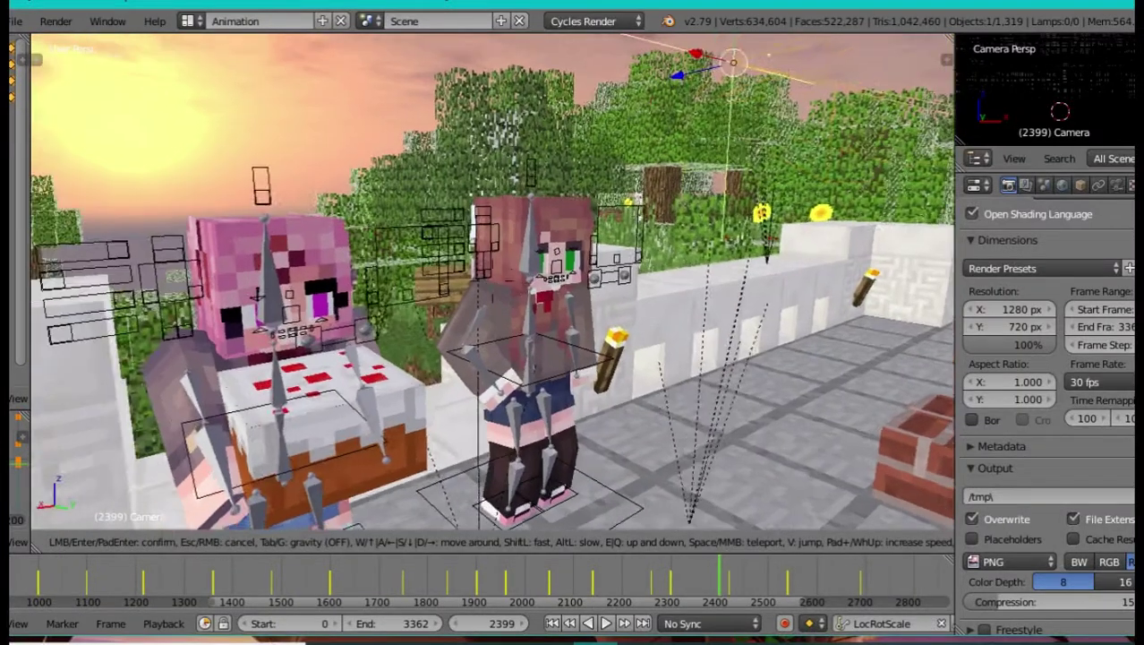
{"action": "key", "text": "s"}
{"action": "key", "text": "d"}
{"action": "key", "text": "Return"}
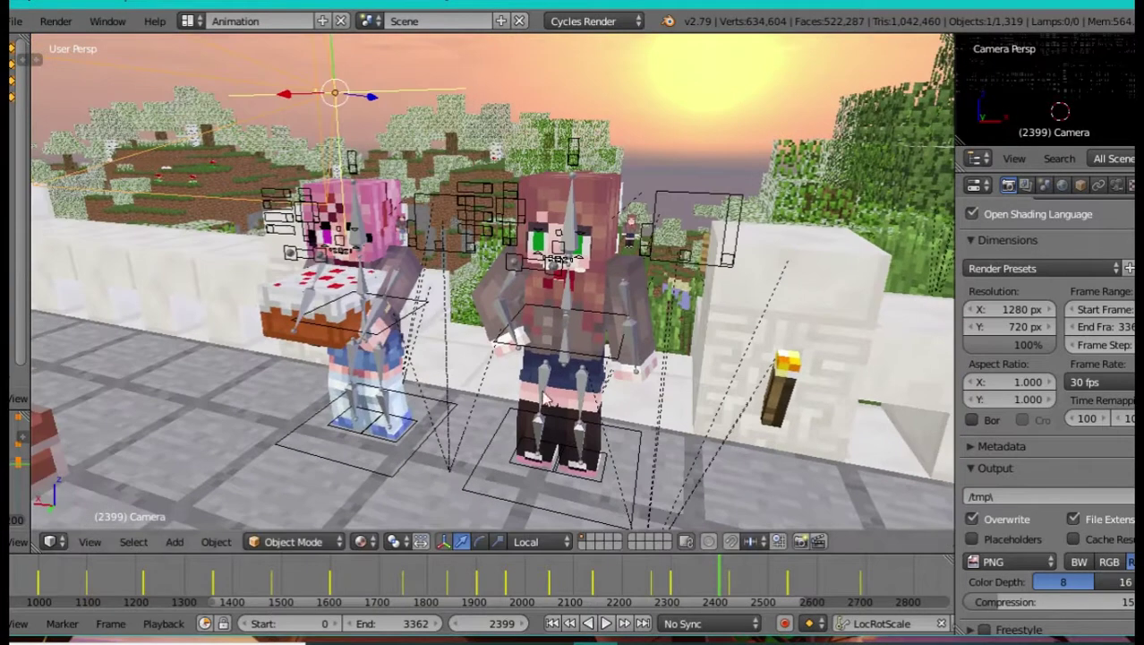
Step: Advance through frame 2457 to 2809 to examine how the terrace characters and camera change position
{"action": "left_click", "coordinate": [749, 582]}
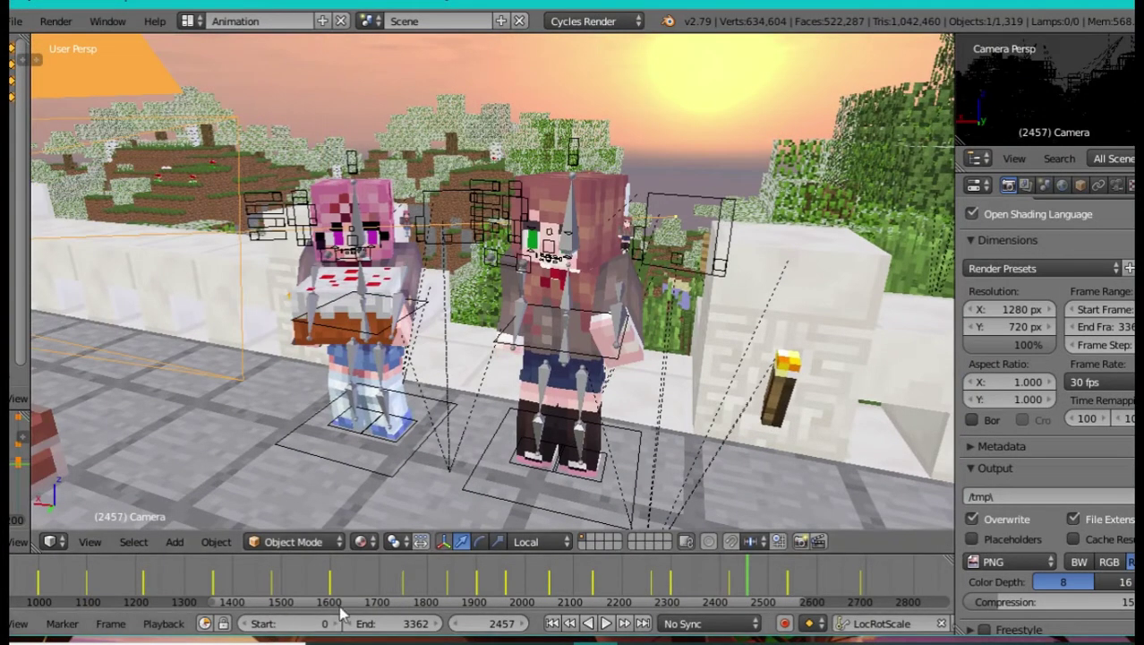
{"action": "scroll", "coordinate": [341, 607], "scroll_direction": "right", "scroll_amount": 5, "text": "ctrl"}
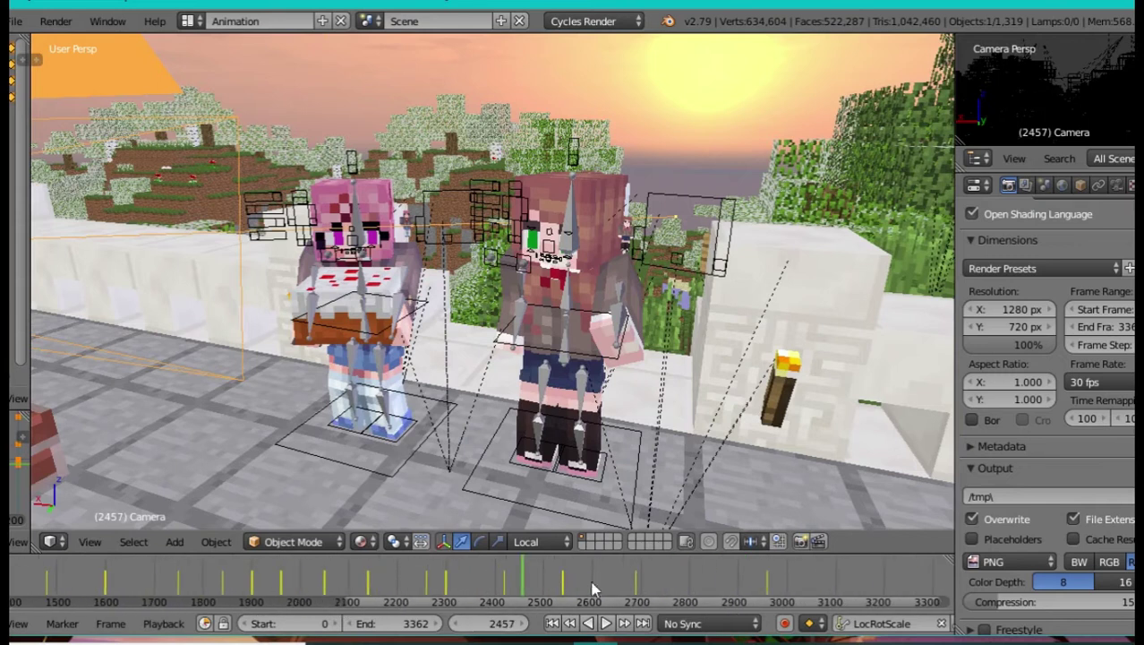
{"action": "left_click_drag", "start_coordinate": [580, 588], "coordinate": [694, 580]}
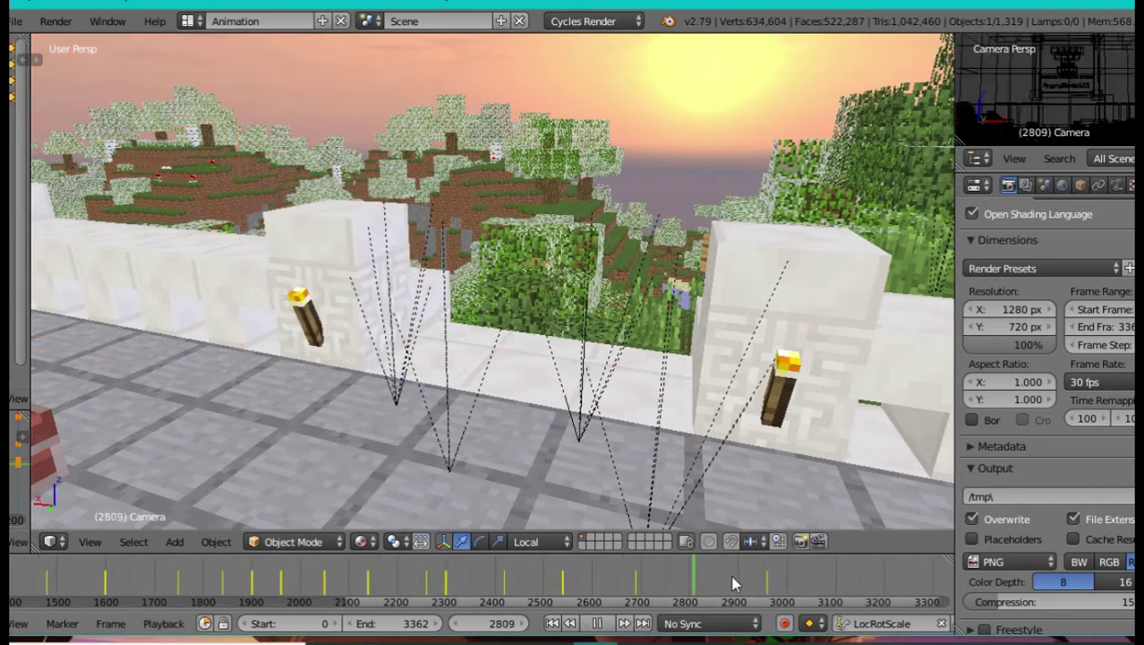
Step: View frames 2887 and 3274 through the camera to compare the black-and-red character's position in front of the brick wall
{"action": "left_click", "coordinate": [732, 583]}
{"action": "key", "text": "KP_0"}
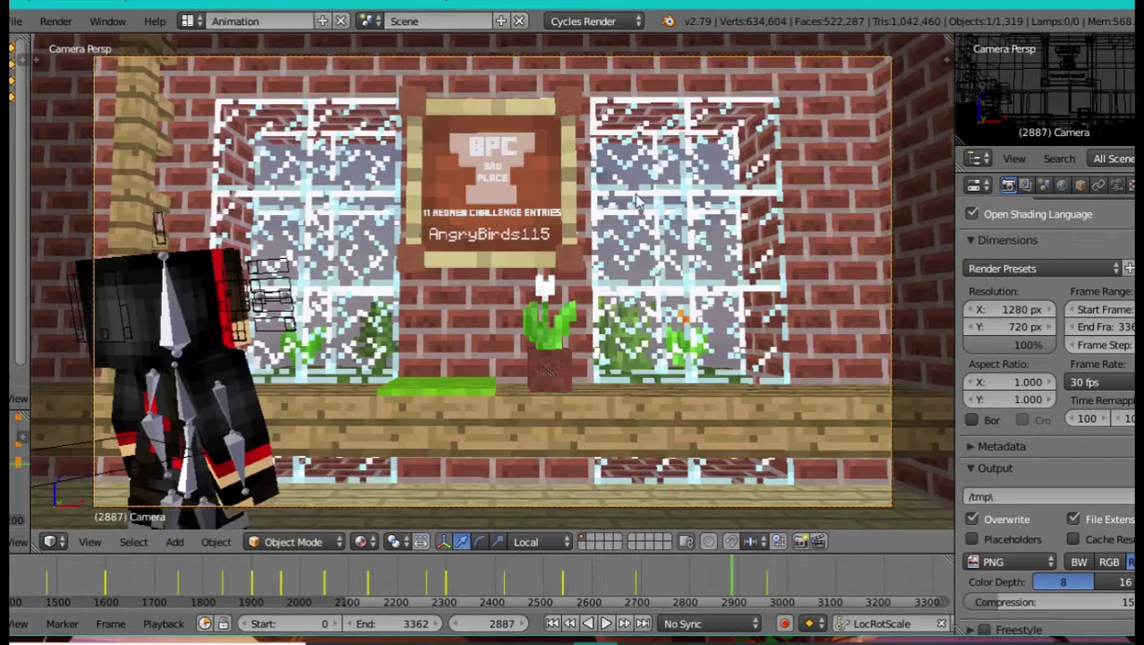
{"action": "left_click", "coordinate": [832, 580]}
{"action": "left_click_drag", "start_coordinate": [796, 600], "coordinate": [956, 604]}
{"action": "left_click", "coordinate": [681, 571]}
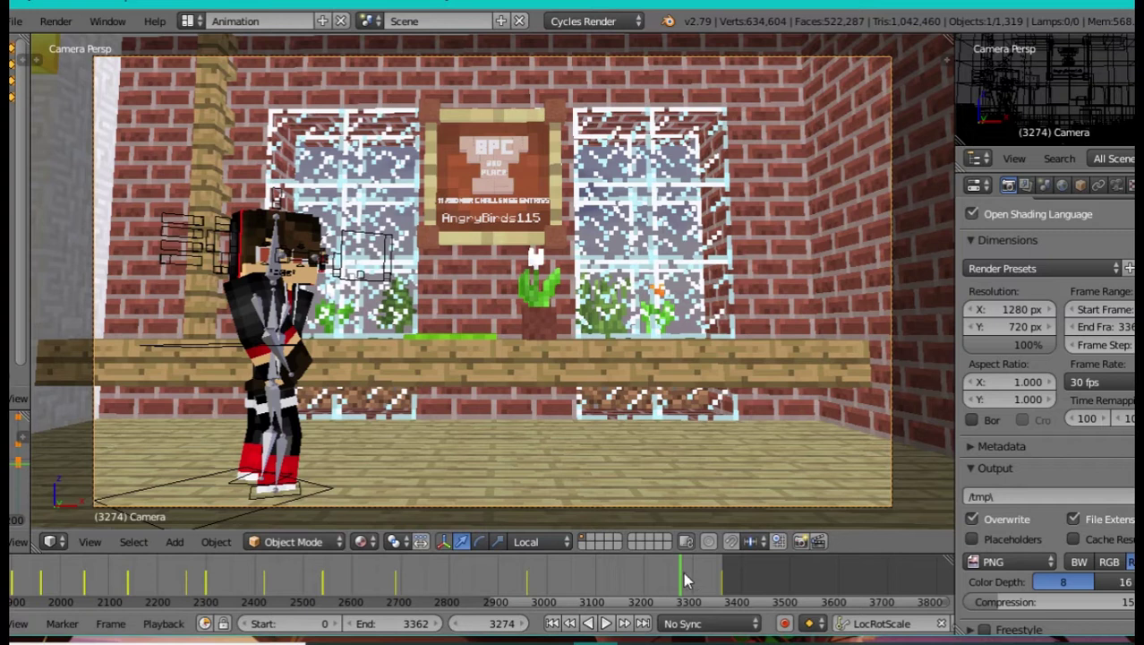
{"action": "left_click_drag", "start_coordinate": [581, 599], "coordinate": [556, 599]}
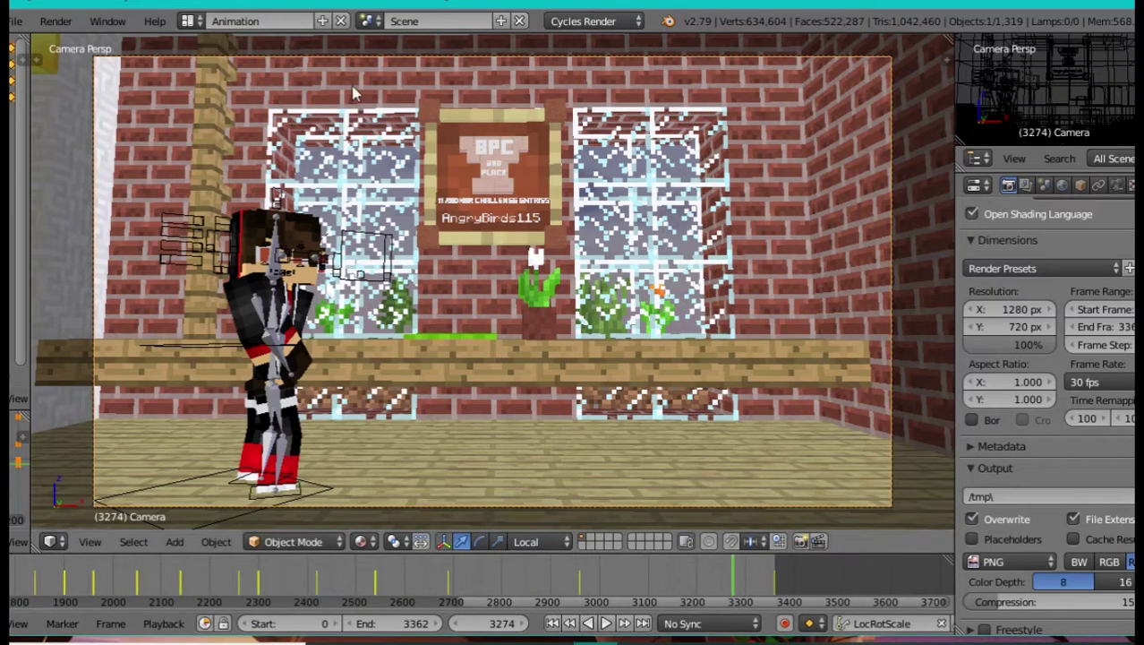
Step: Leave the camera view at frame 3274 and fly through the hall to examine the characters by the dark counter and the adjoining corridor
{"action": "middle_click", "coordinate": [351, 86]}
{"action": "key", "text": "shift+f"}
{"action": "key", "text": "w"}
{"action": "key", "text": "w"}
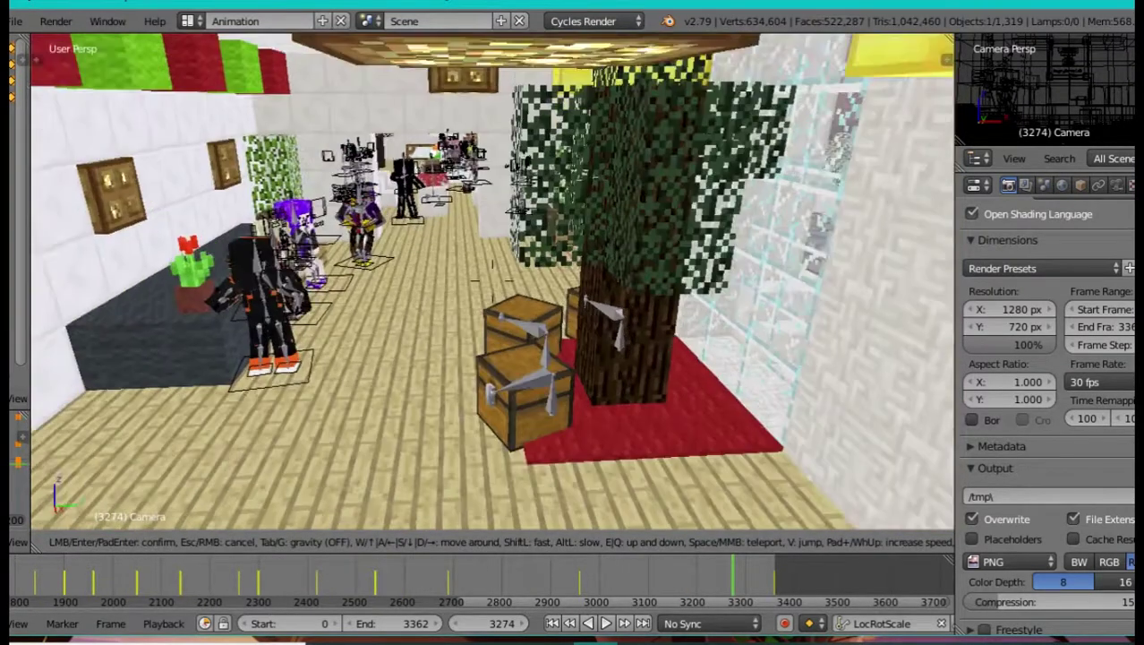
{"action": "key", "text": "d"}
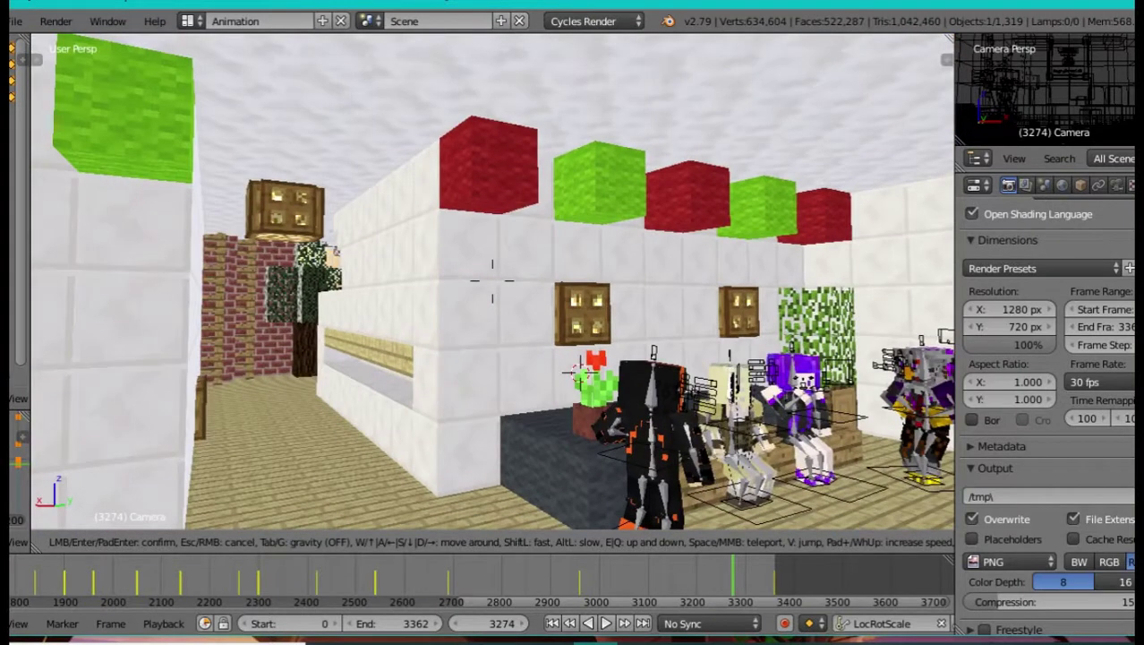
{"action": "key", "text": "w"}
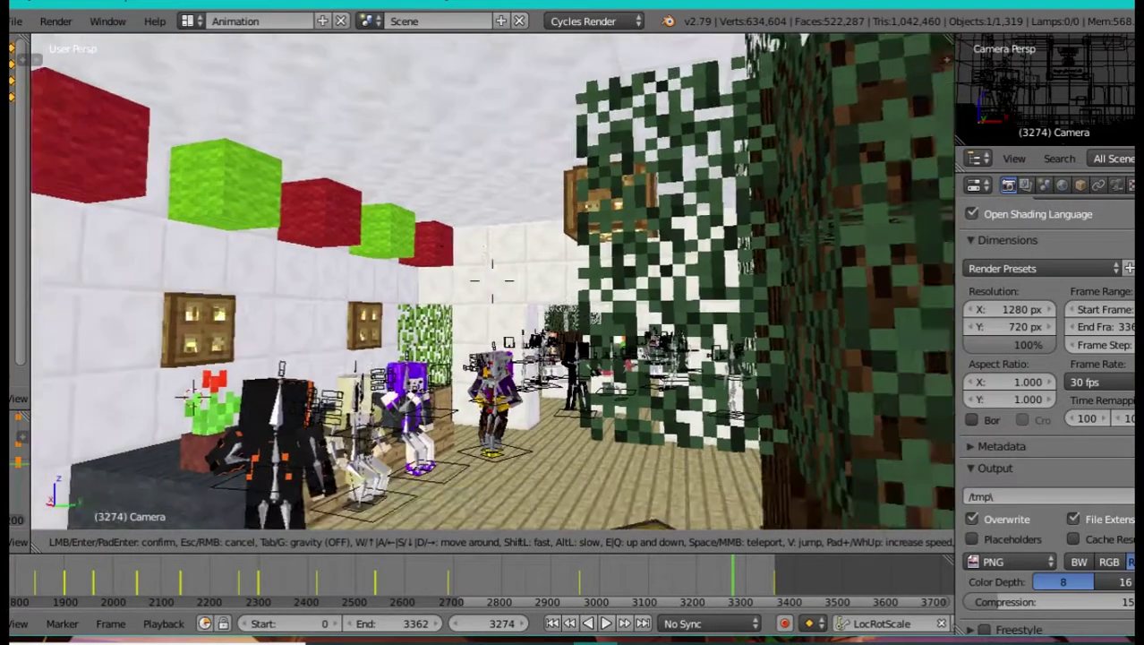
{"action": "key", "text": "w"}
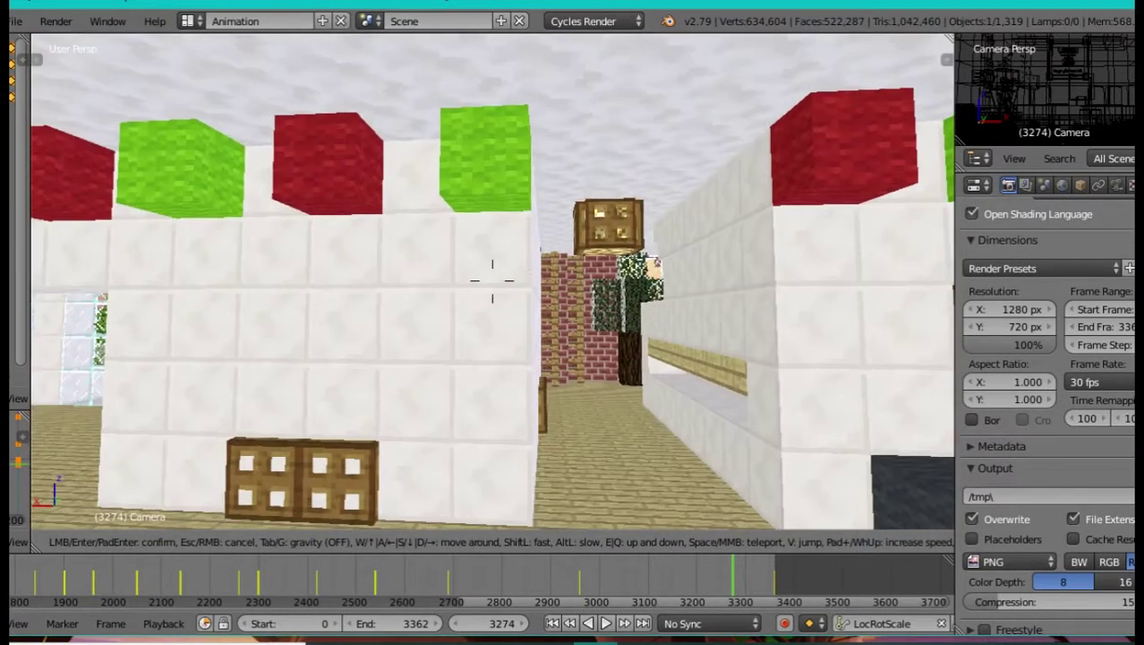
{"action": "key", "text": "w"}
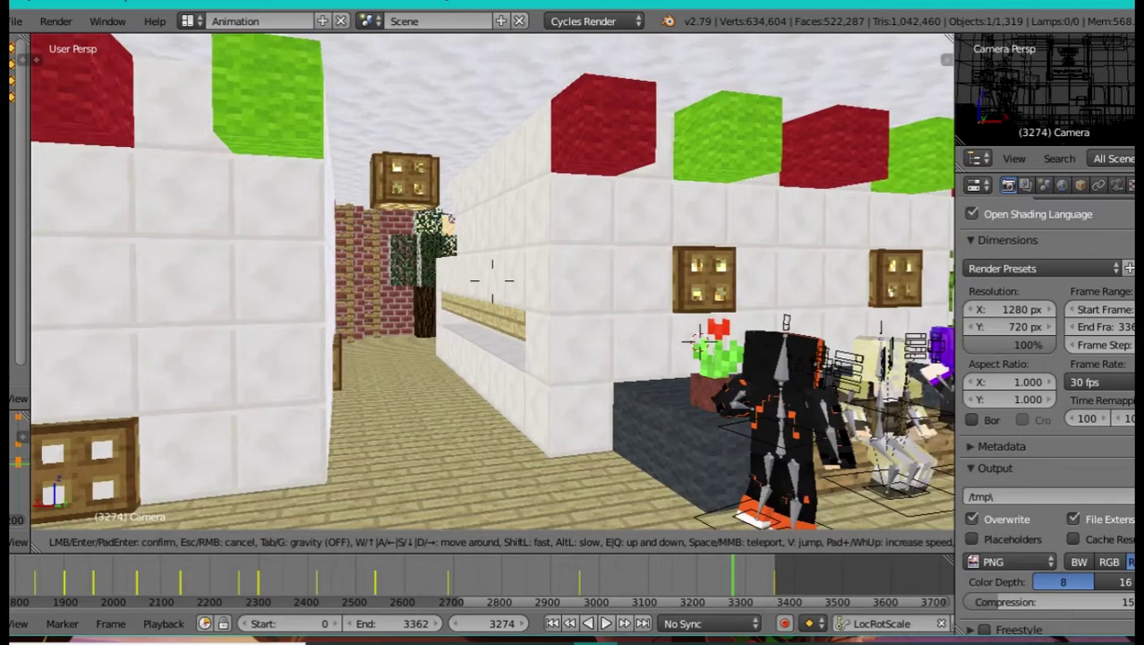
{"action": "key", "text": "w"}
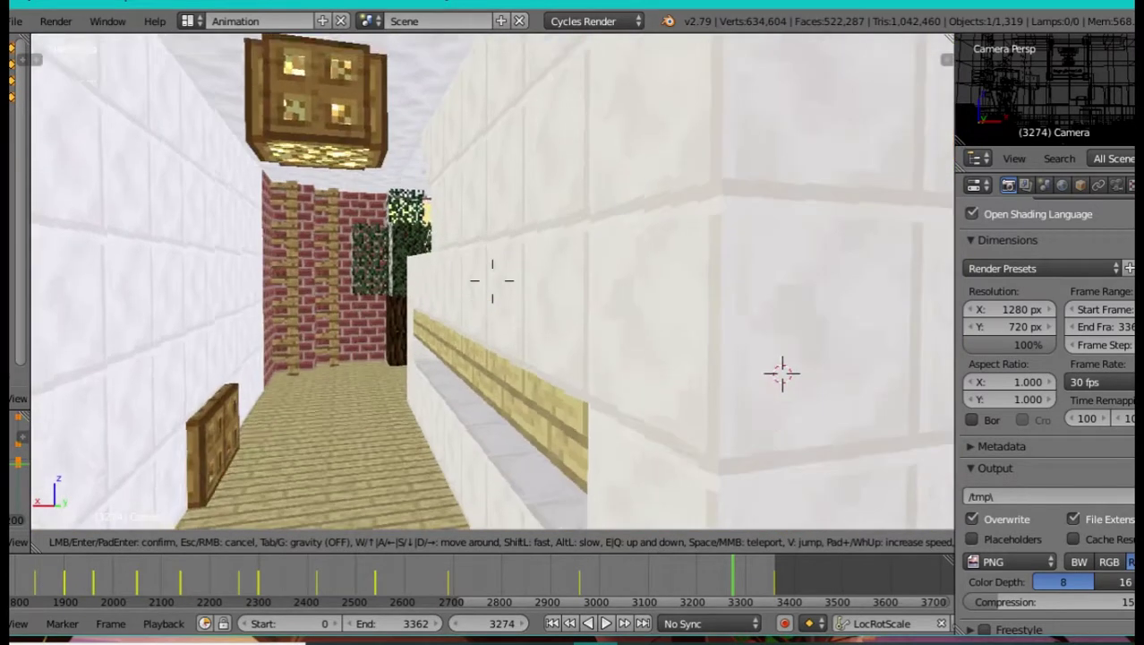
{"action": "key", "text": "w"}
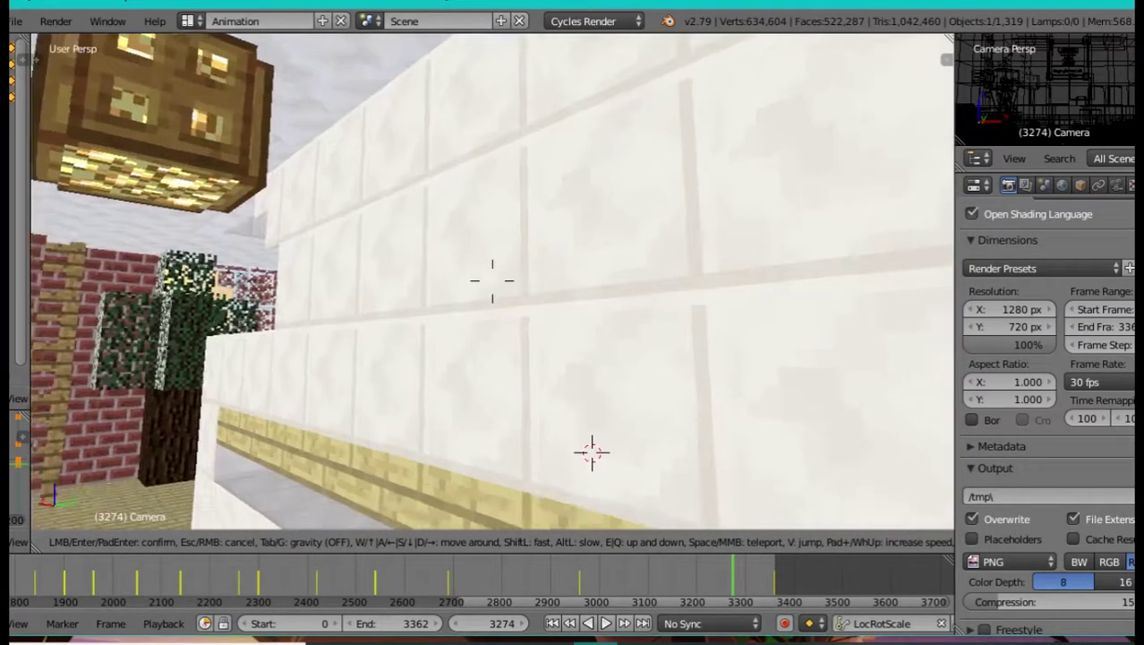
Step: Fly through the other rooms to the brick-walled room to examine the camera's placement relative to the black-and-red character
{"action": "key", "text": "w"}
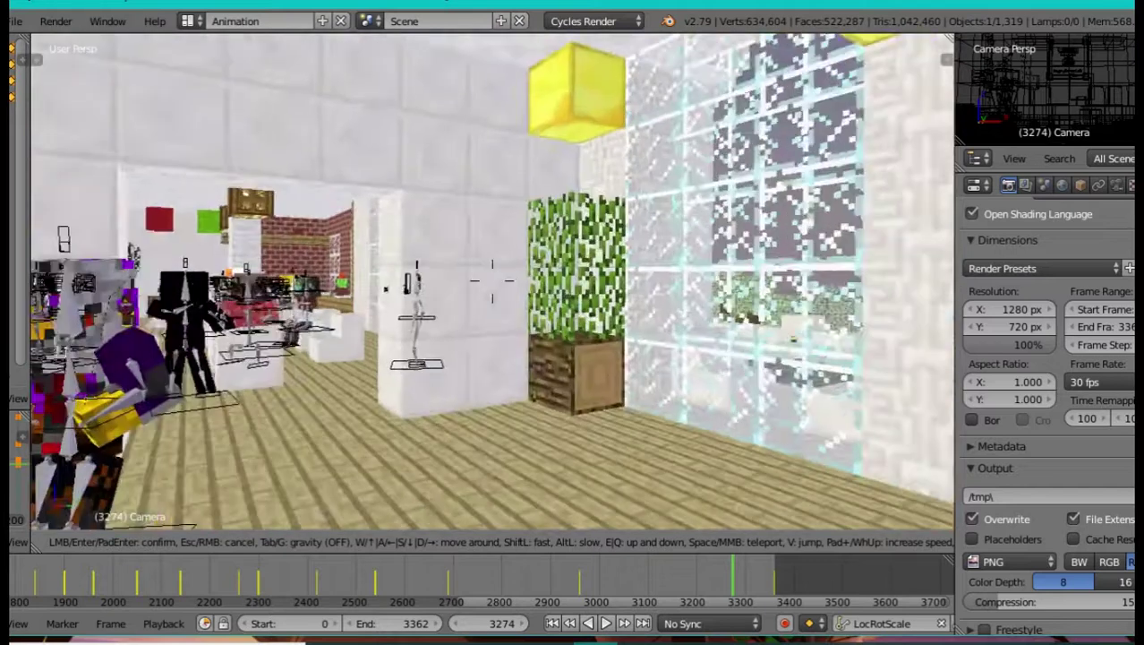
{"action": "key", "text": "w"}
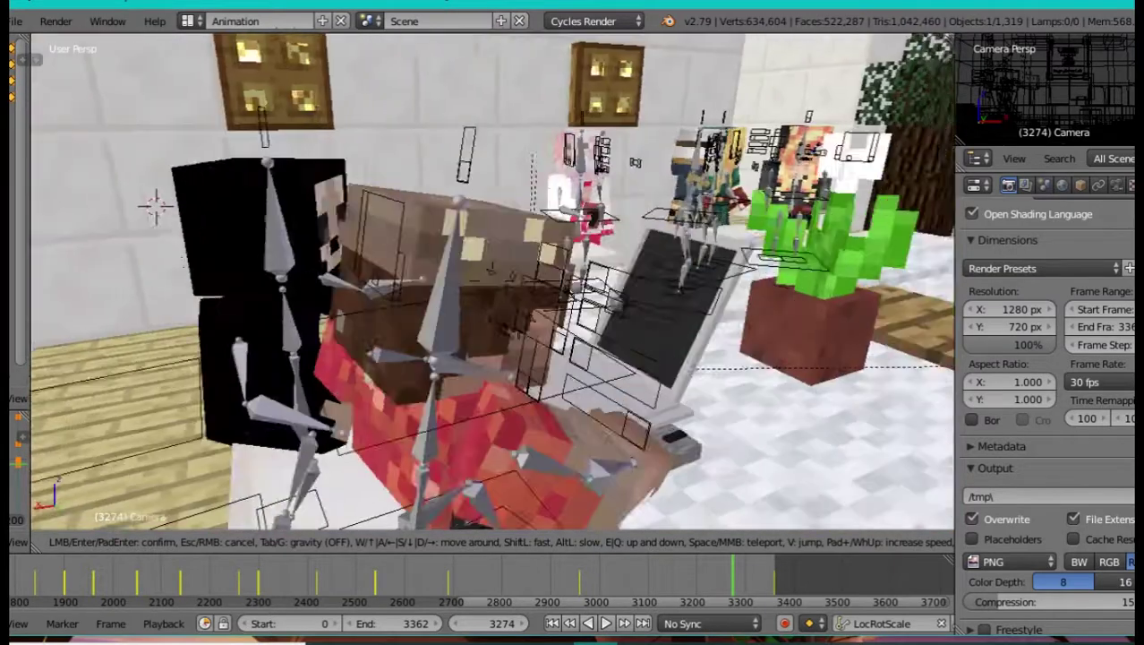
{"action": "key", "text": "w"}
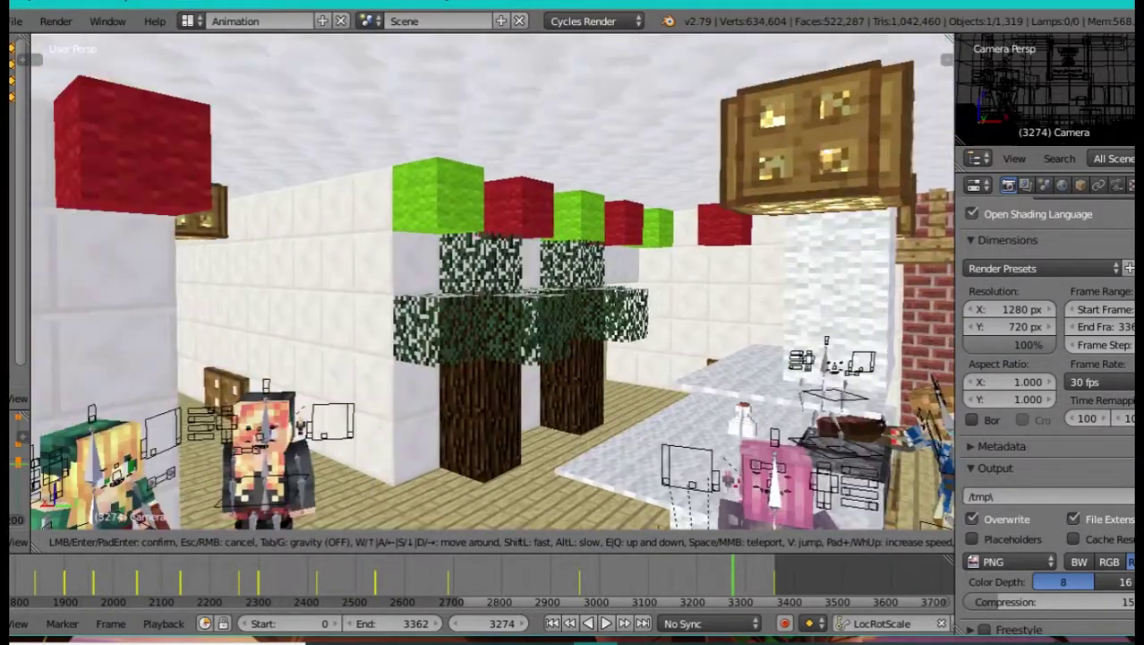
{"action": "key", "text": "w"}
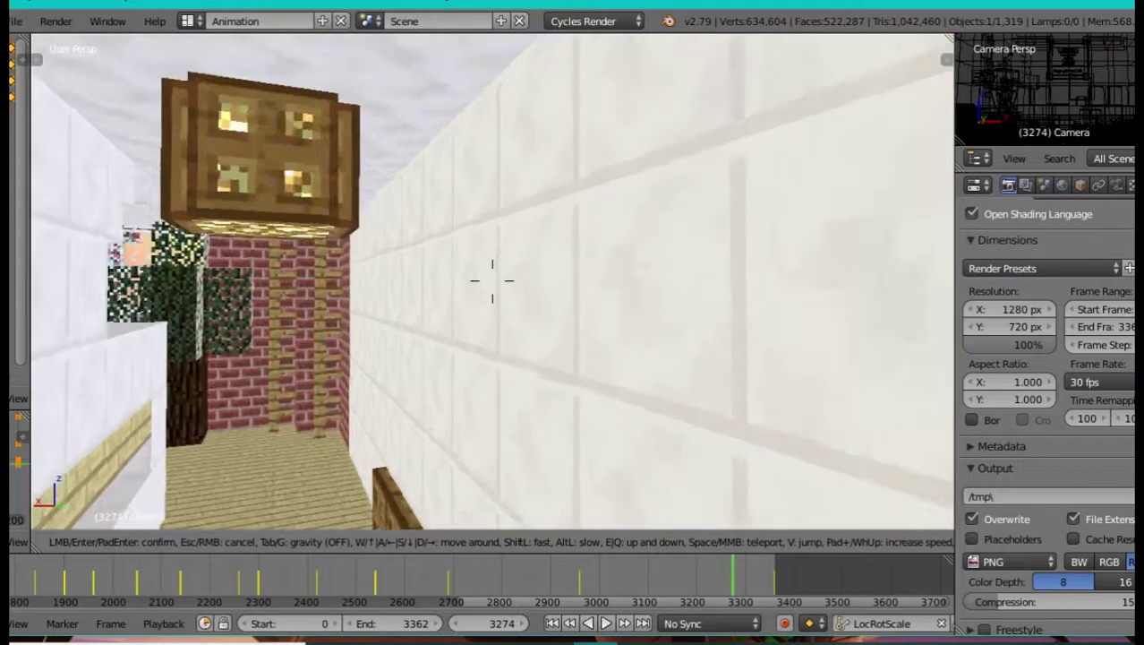
{"action": "key", "text": "w"}
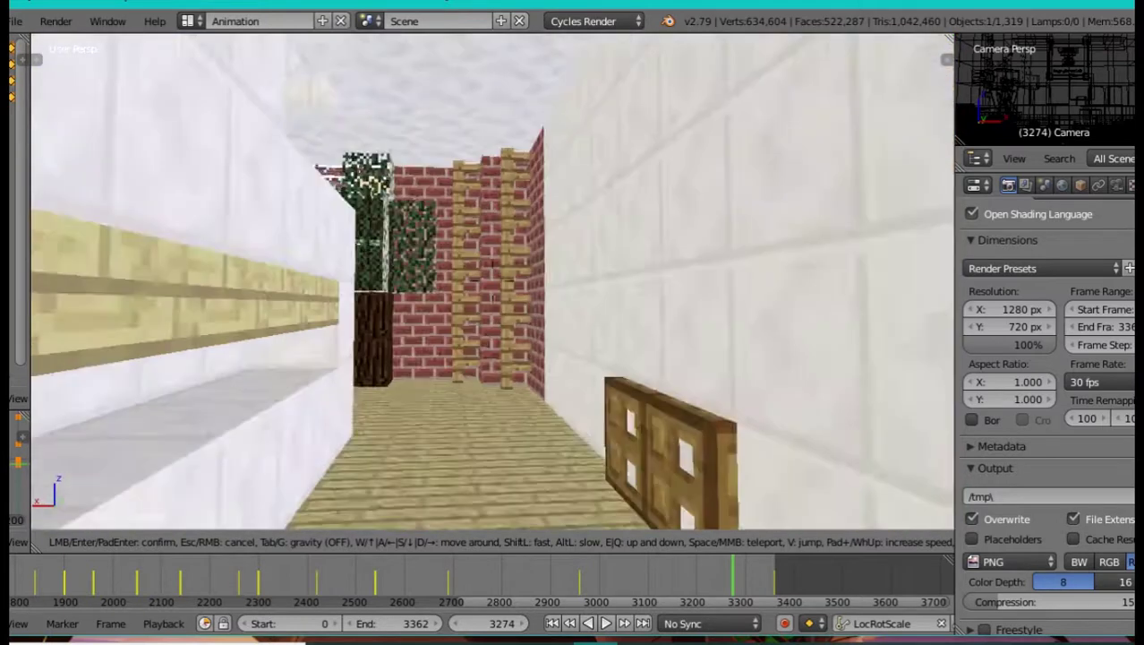
{"action": "key", "text": "w"}
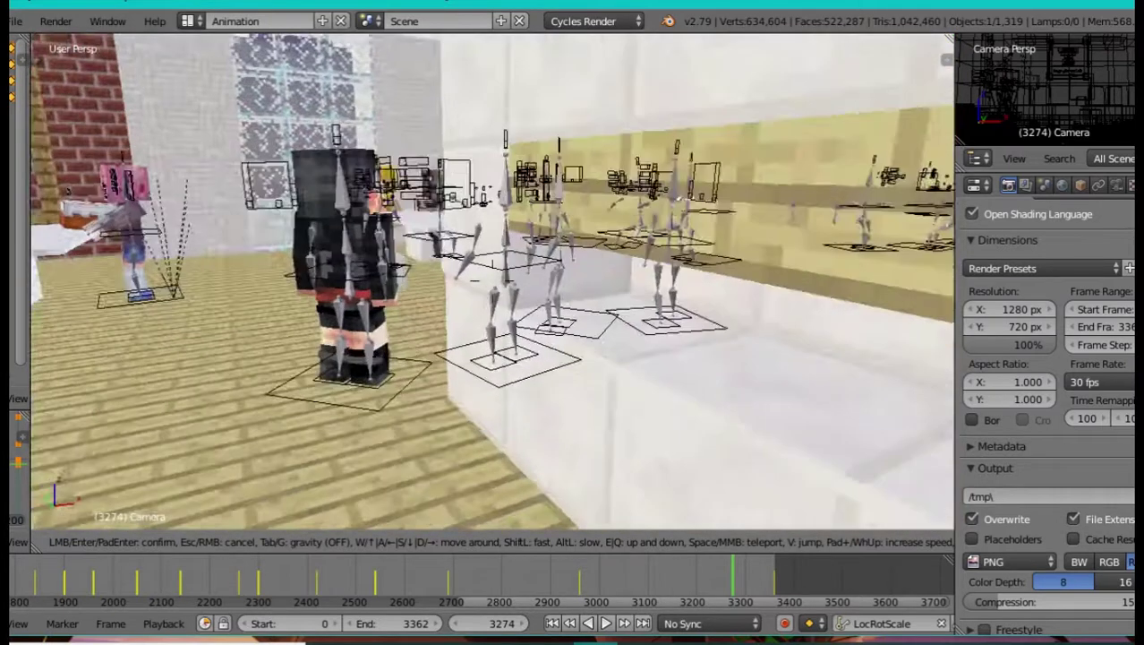
{"action": "key", "text": "w"}
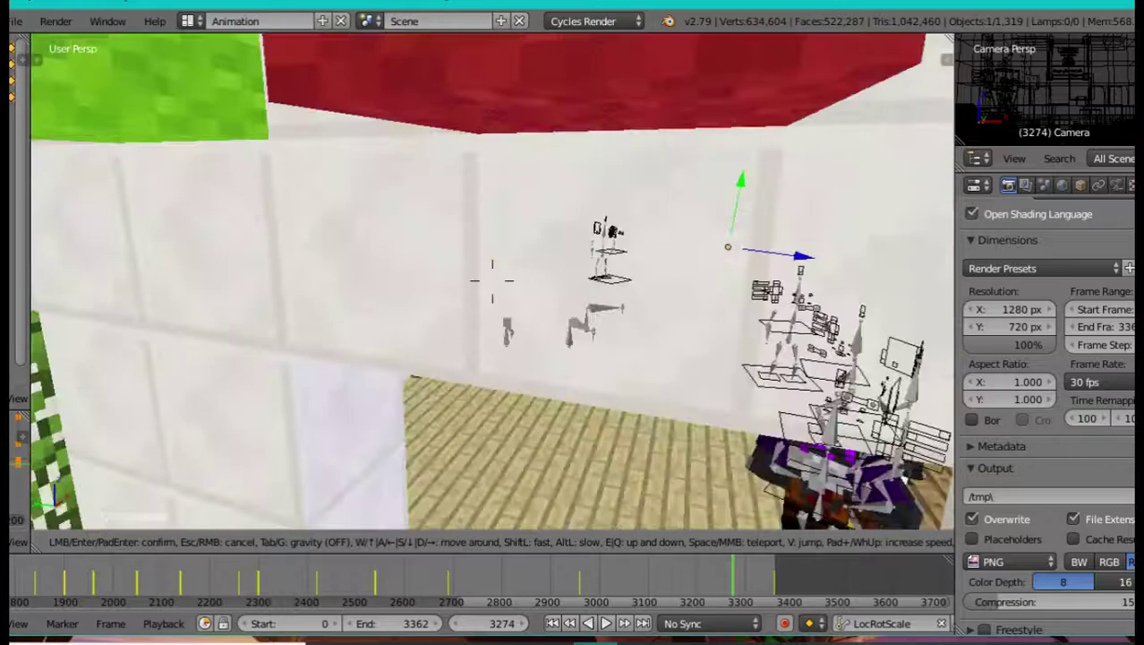
{"action": "key", "text": "w"}
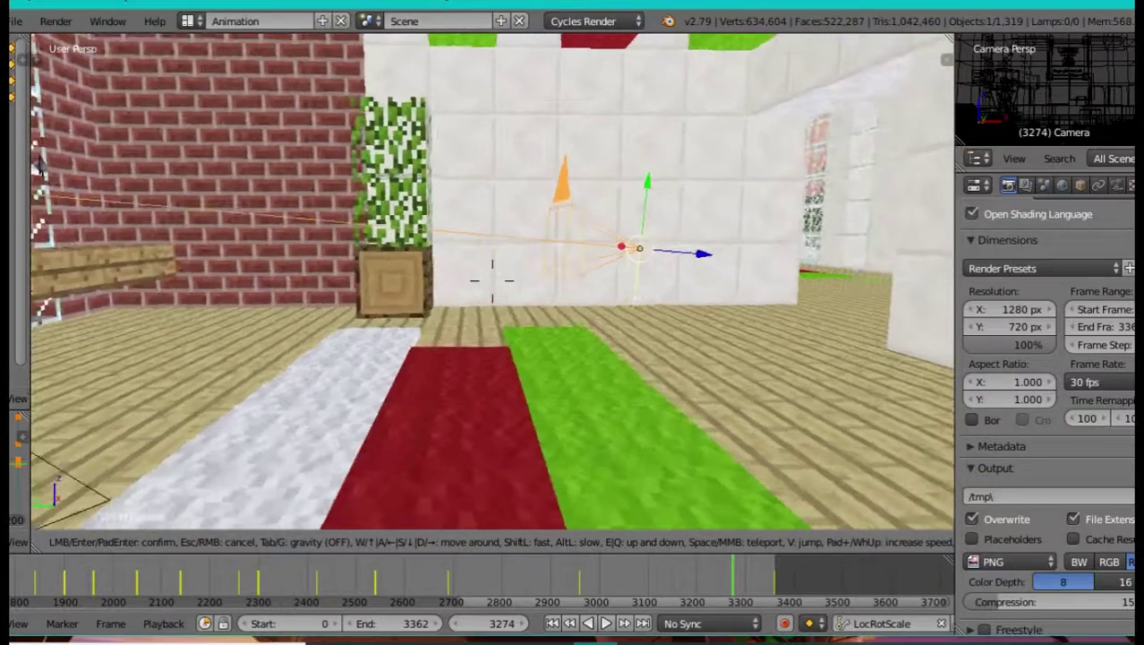
{"action": "key", "text": "s"}
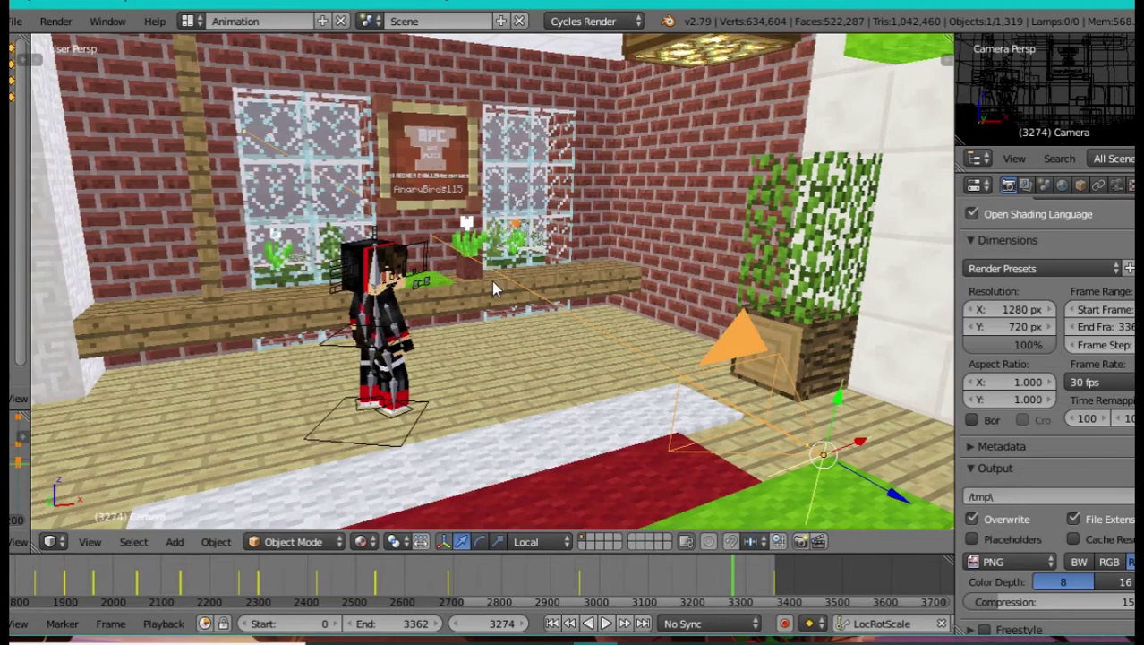
Step: Fly back into the hall to examine the seated characters on the wooden bench and the one standing beside them
{"action": "key", "text": "shift+f"}
{"action": "key", "text": "w"}
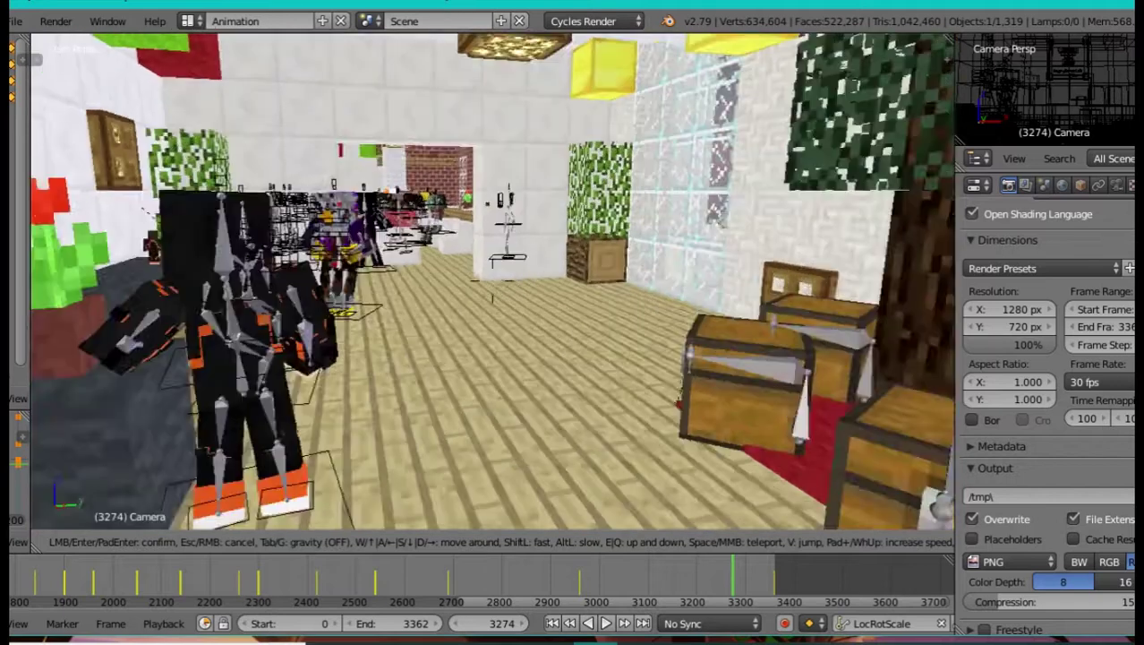
{"action": "key", "text": "w"}
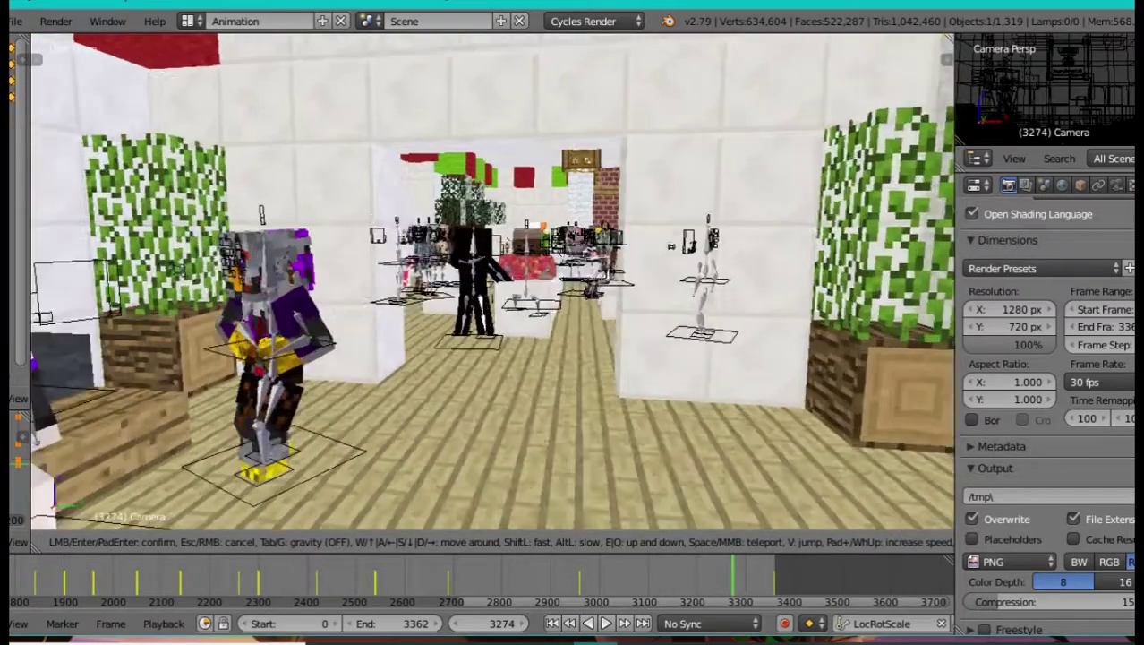
{"action": "key", "text": "w"}
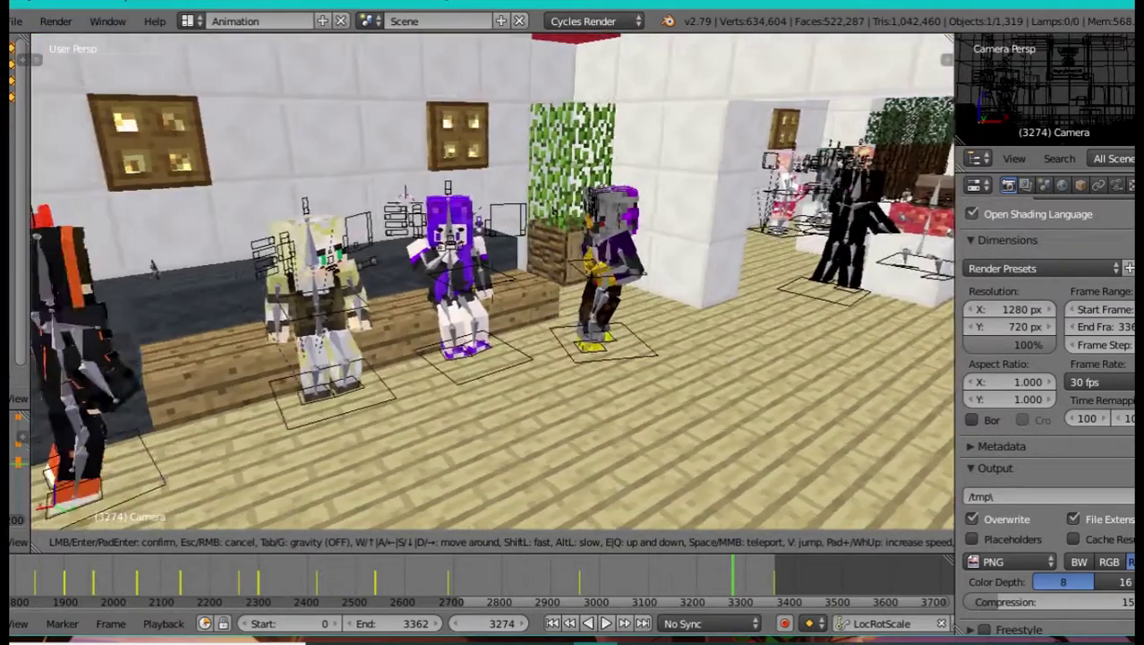
{"action": "key", "text": "w"}
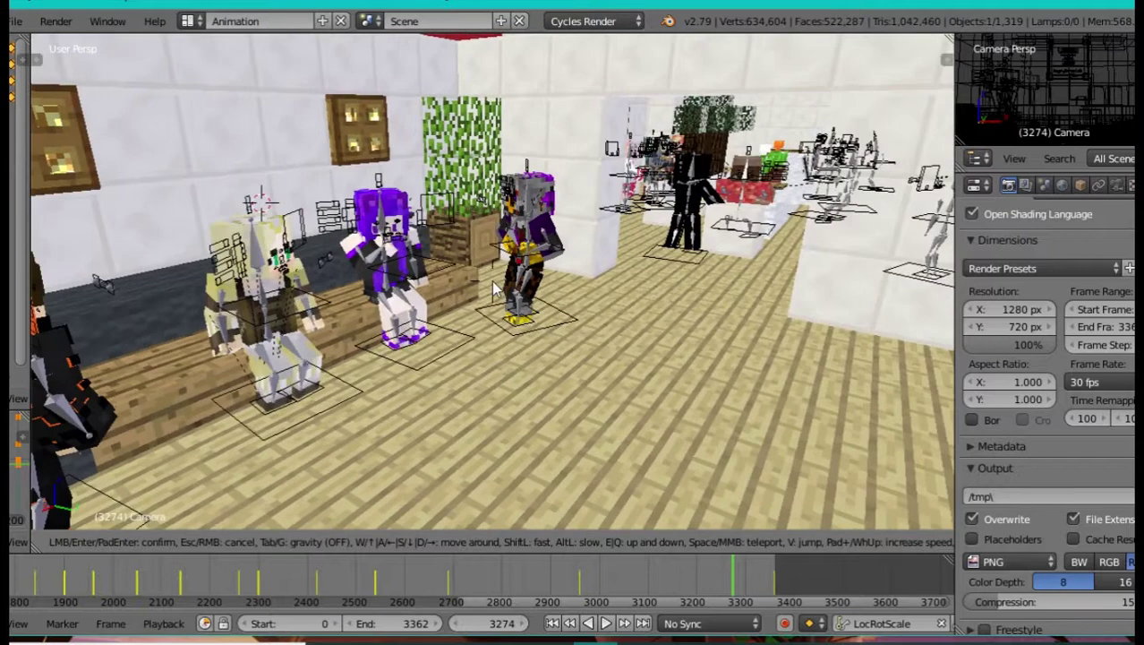
{"action": "left_click", "coordinate": [494, 289]}
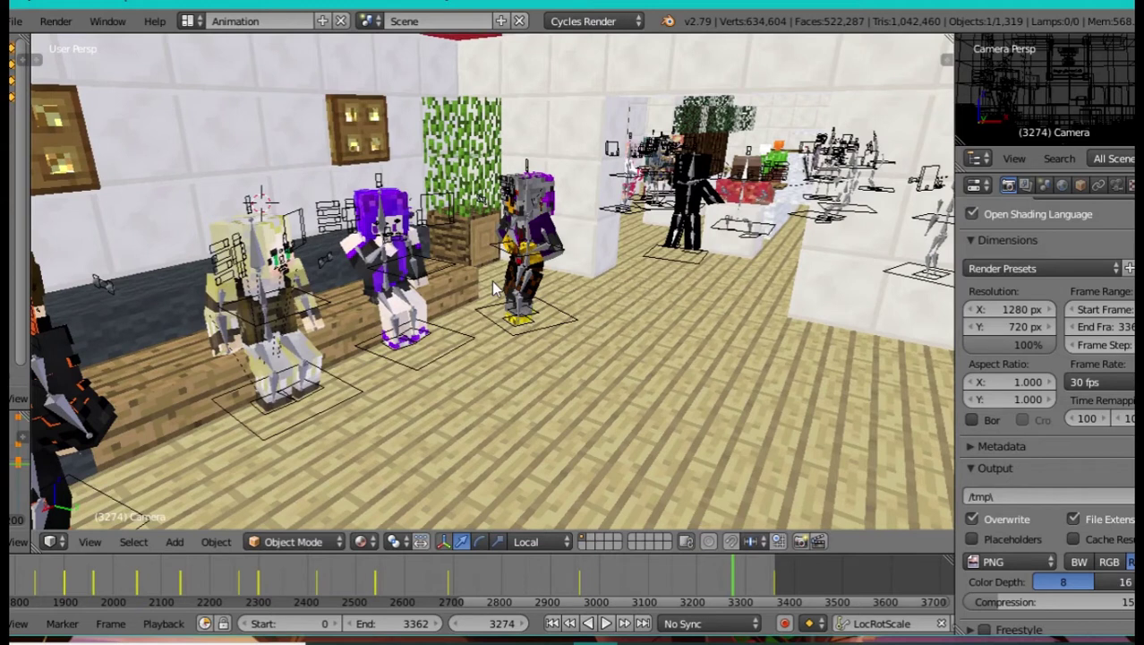
Step: Move closer to and around the bench characters to compare their placement with the characters in the room behind
{"action": "key", "text": "shift+f"}
{"action": "key", "text": "w"}
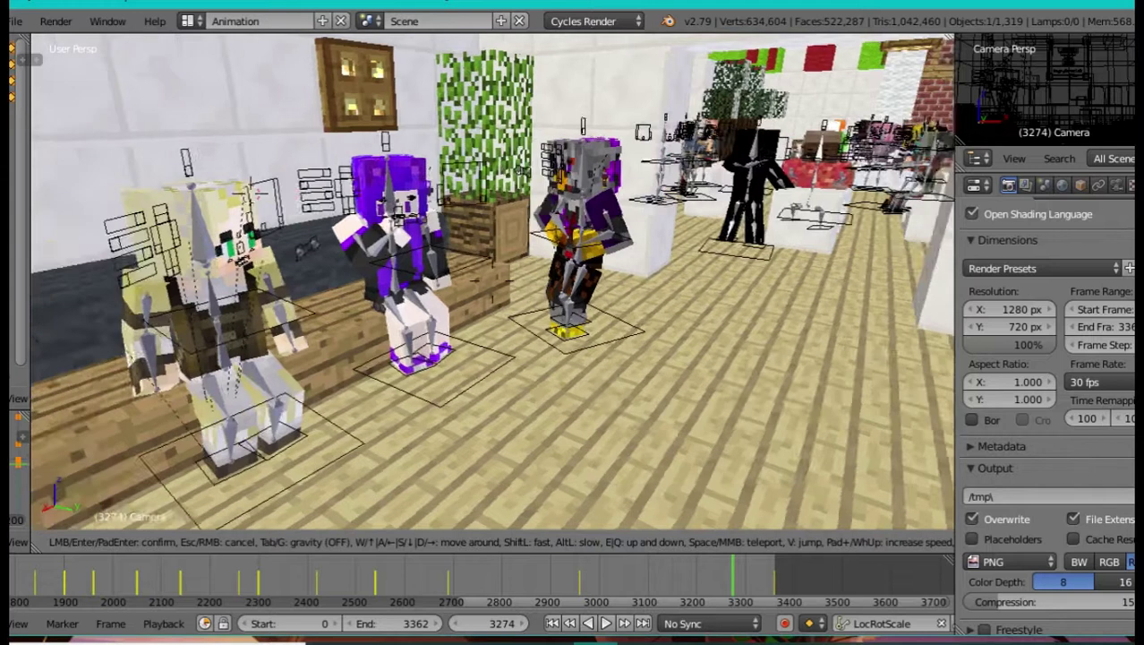
{"action": "key", "text": "s"}
{"action": "key", "text": "w"}
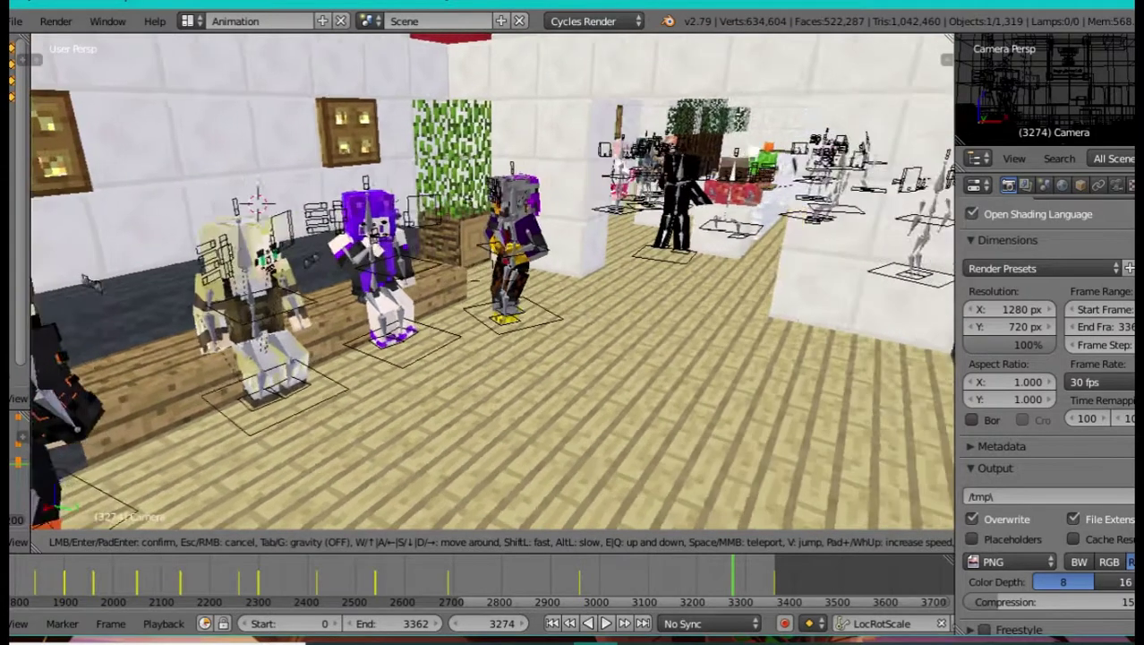
{"action": "key", "text": "d"}
{"action": "key", "text": "e"}
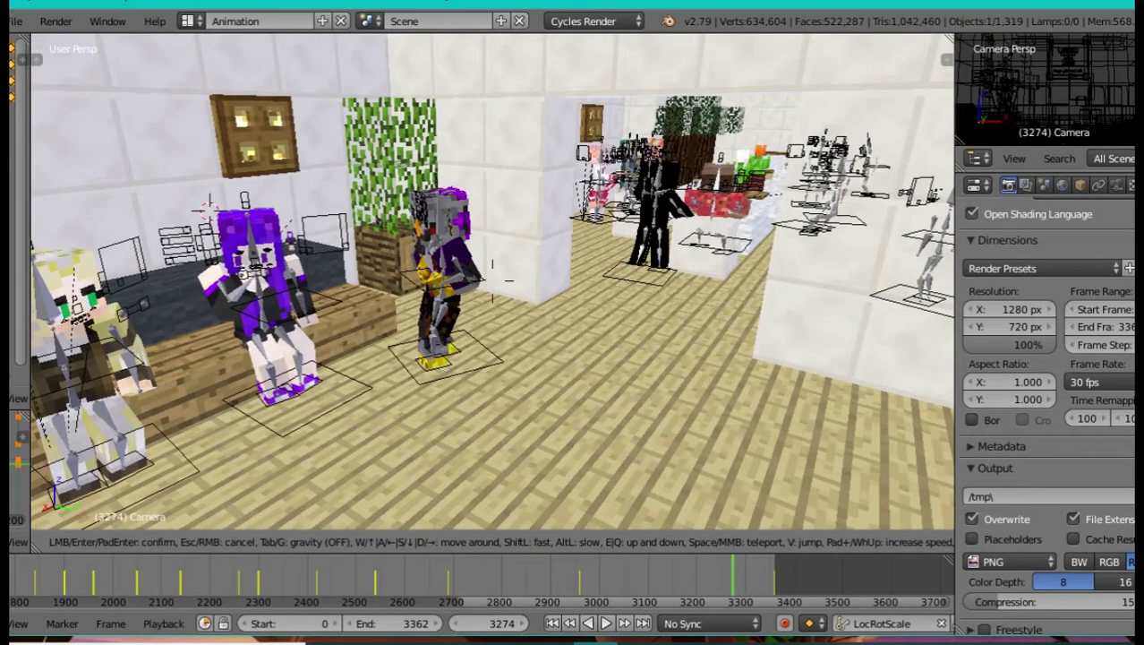
{"action": "key", "text": "w"}
{"action": "key", "text": "s"}
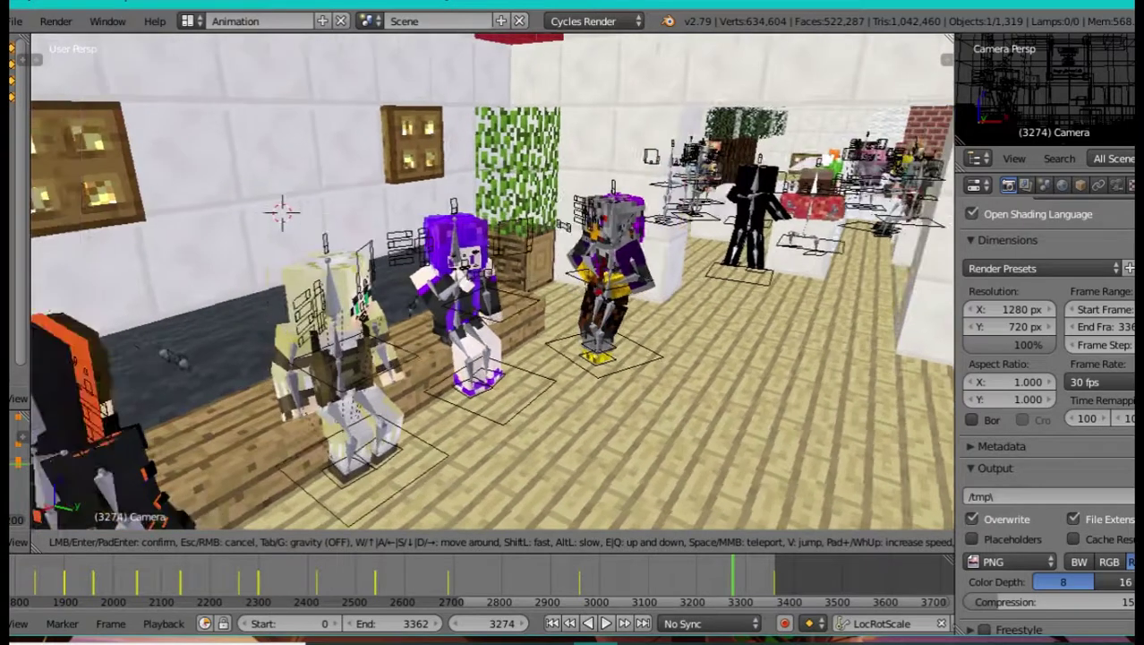
{"action": "mouse_move", "coordinate": [492, 280]}
Step: Fly outside past the building's brick facade and back indoors to examine the black-and-red character by the windows
{"action": "key", "text": "w"}
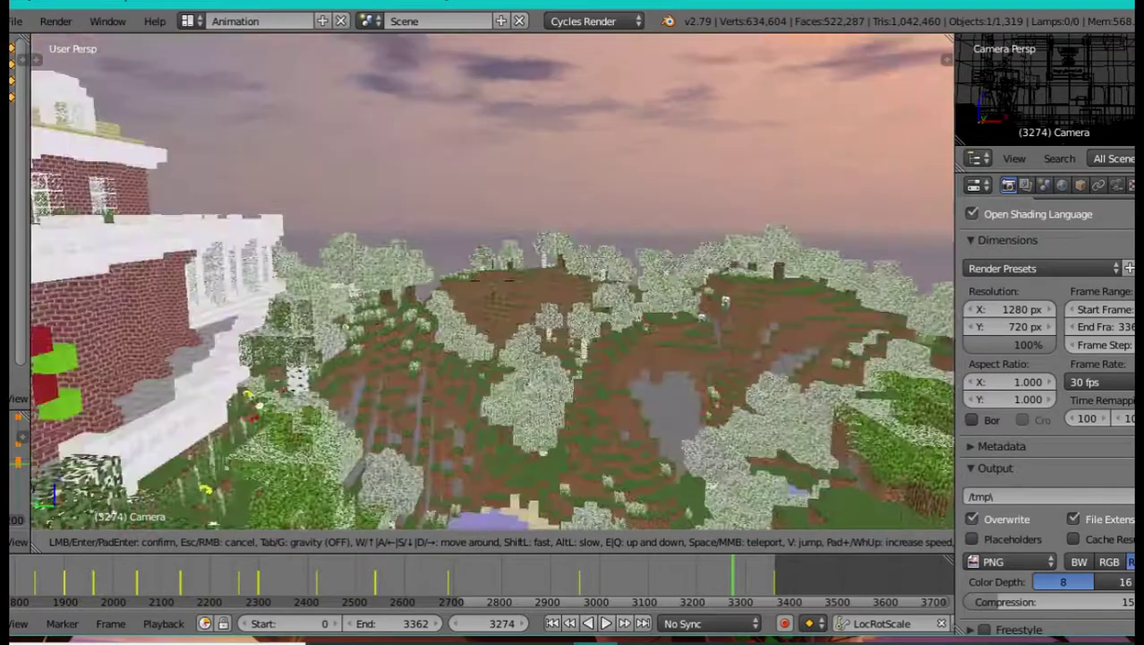
{"action": "key", "text": "w"}
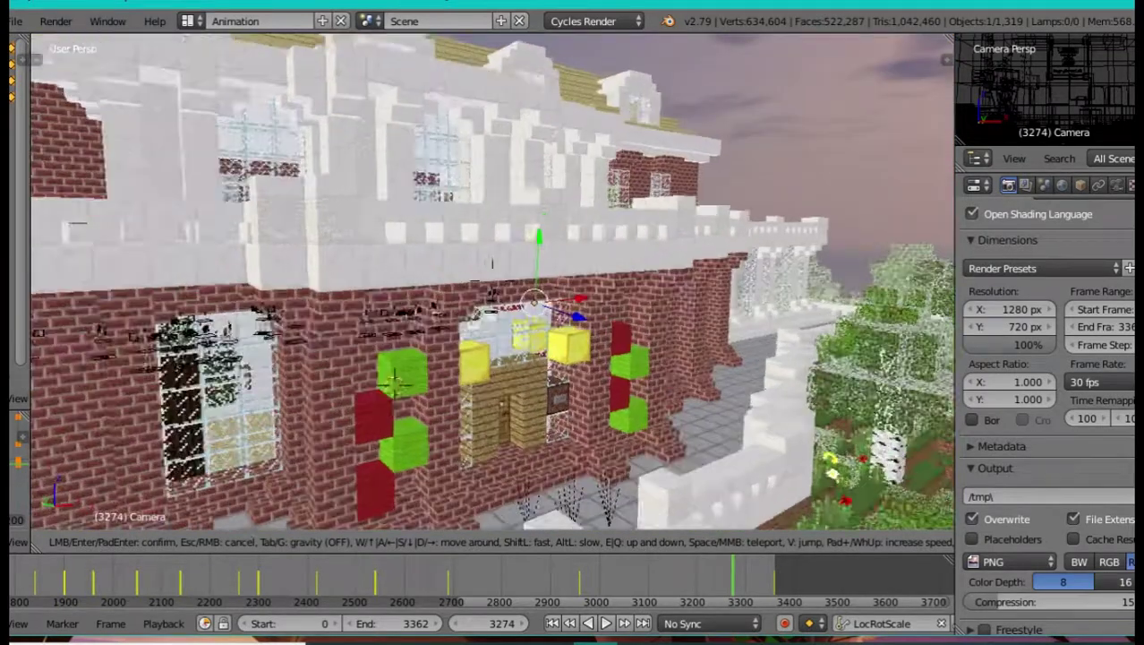
{"action": "key", "text": "w"}
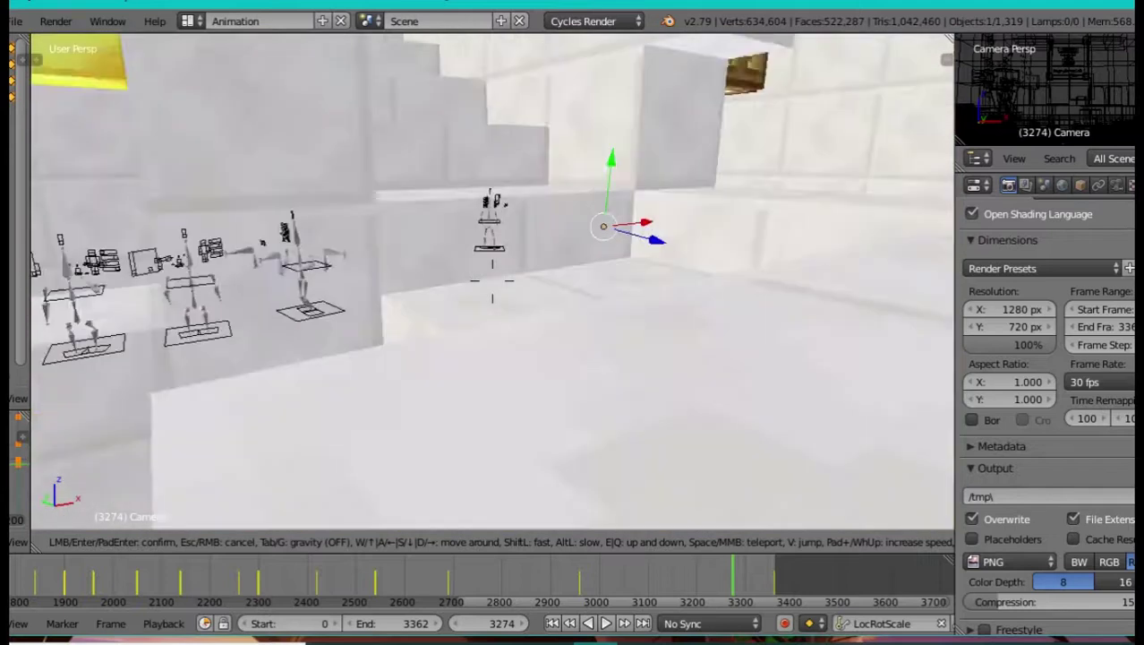
{"action": "key", "text": "w"}
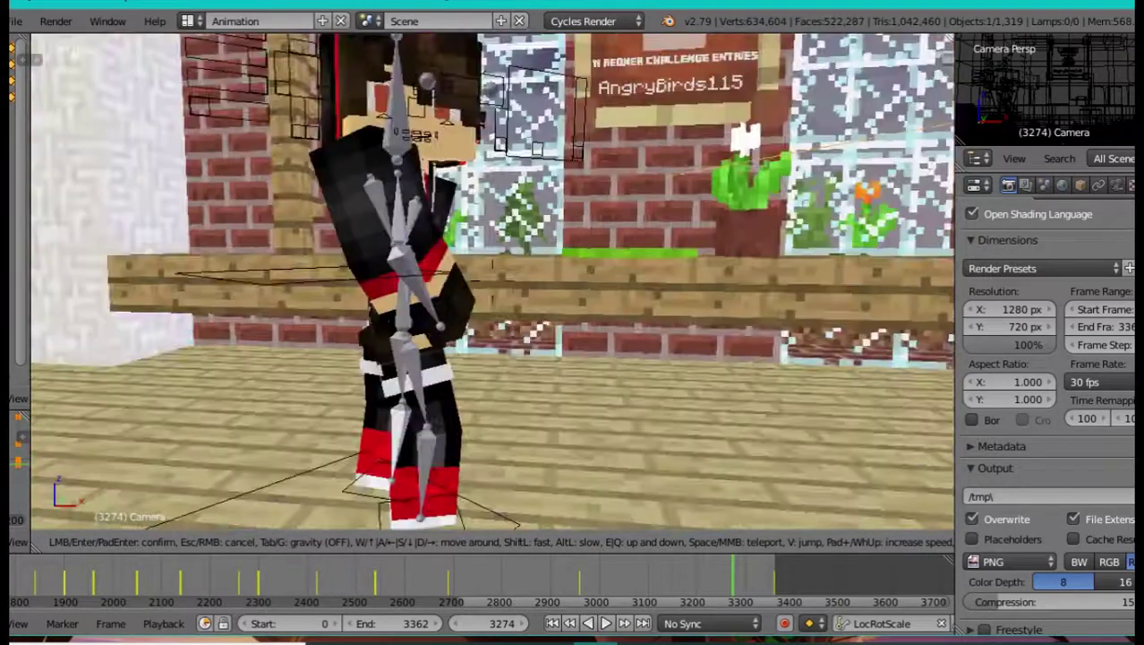
Step: Fly through the hall to examine the row of characters beside the dark counter, ending the walk near the white wall
{"action": "key", "text": "w"}
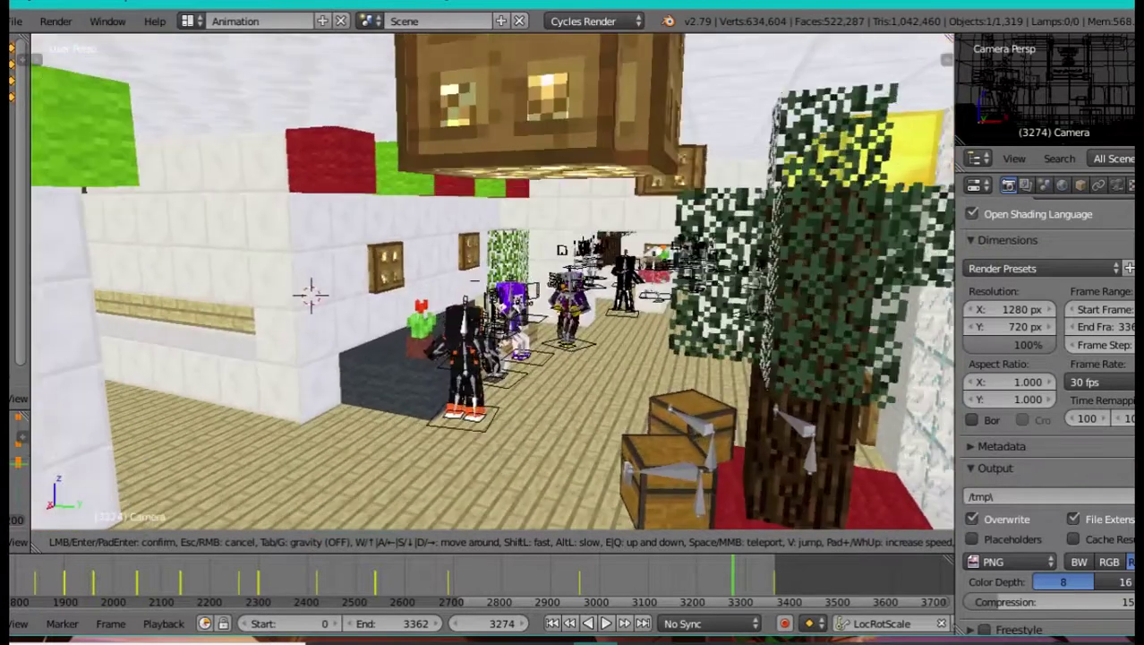
{"action": "key", "text": "w"}
{"action": "key", "text": "w"}
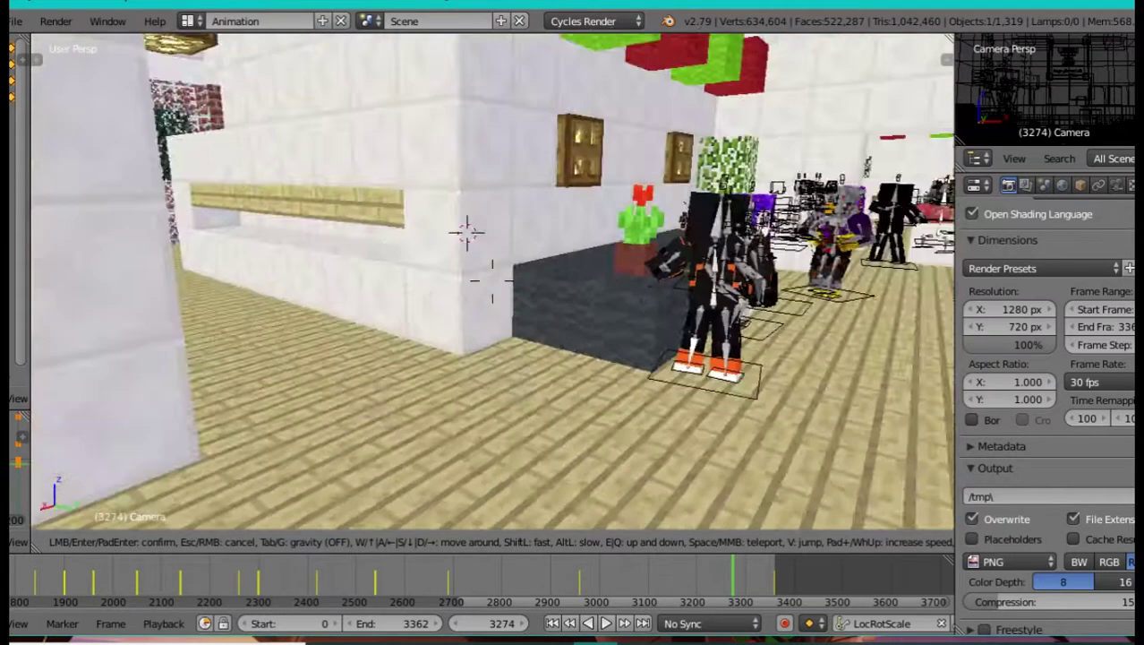
{"action": "key", "text": "w"}
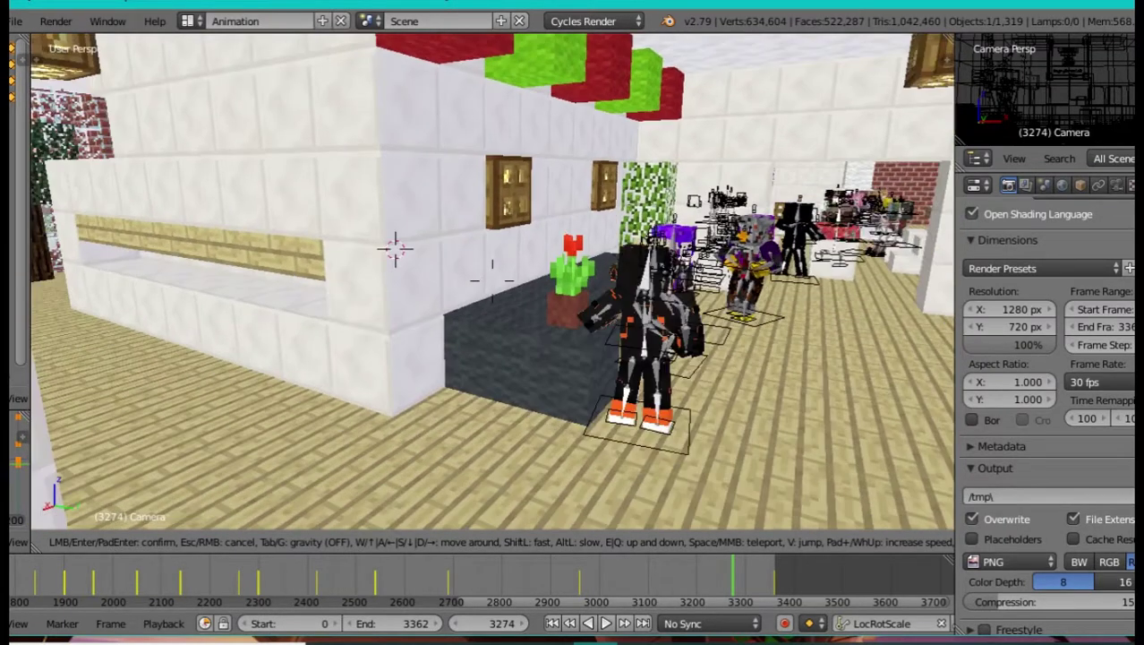
{"action": "key", "text": "s"}
{"action": "left_click", "coordinate": [493, 282]}
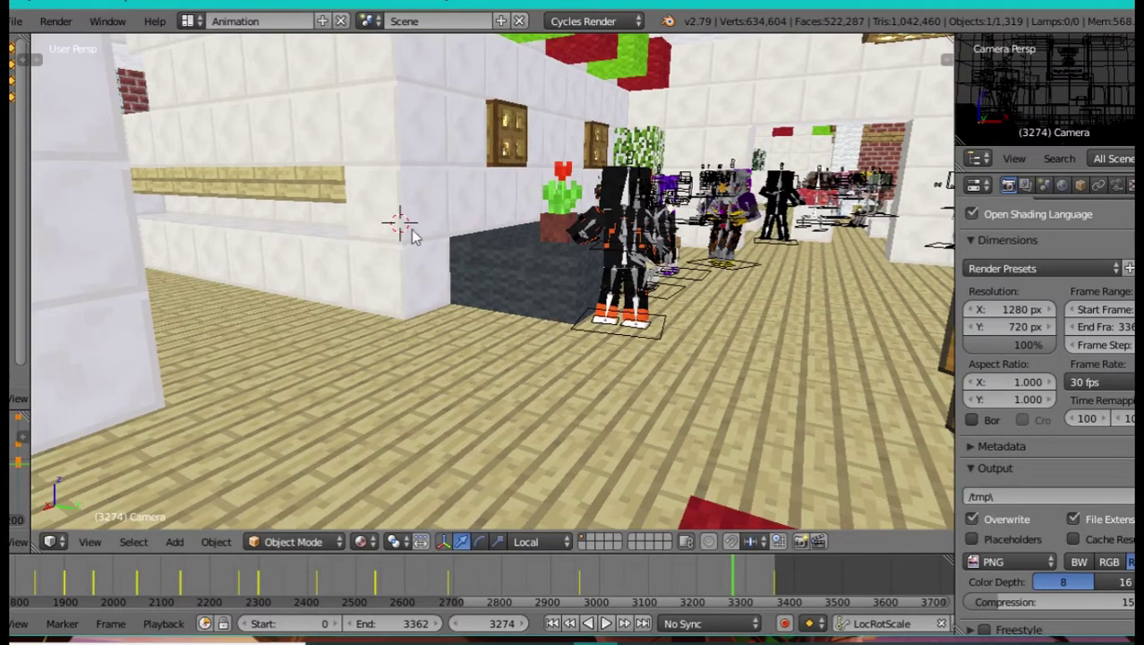
Step: Go to frame 514, look through the camera and play the shot of the black-and-red character
{"action": "scroll", "coordinate": [502, 609], "scroll_direction": "left", "scroll_amount": 8, "text": "ctrl"}
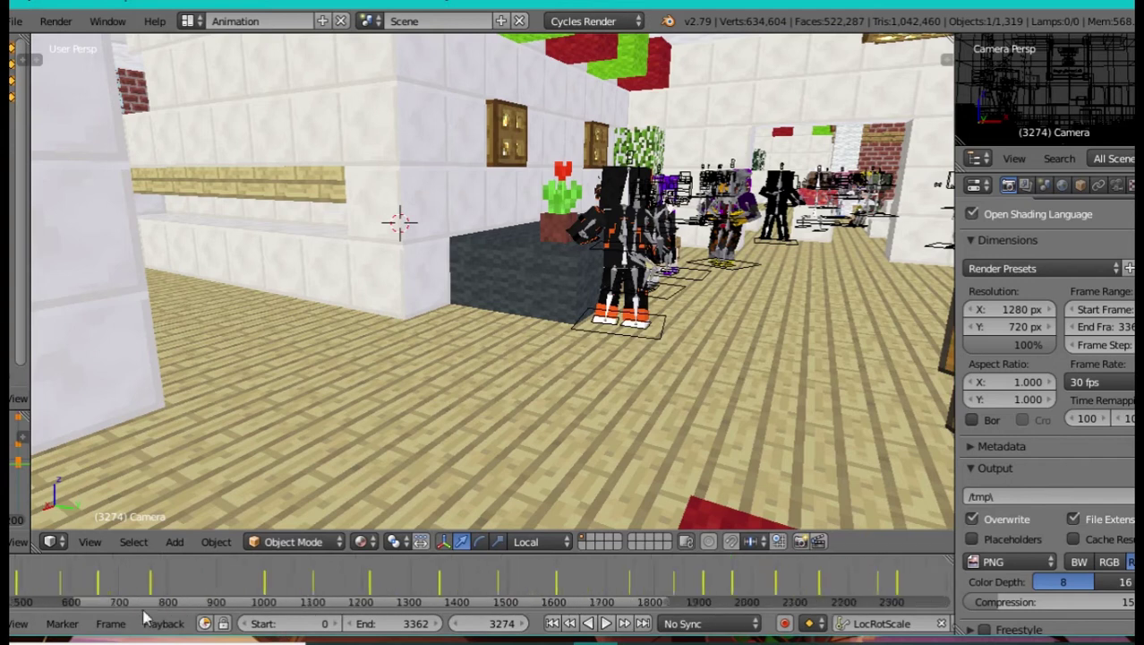
{"action": "left_click", "coordinate": [125, 574]}
{"action": "key", "text": "alt+a"}
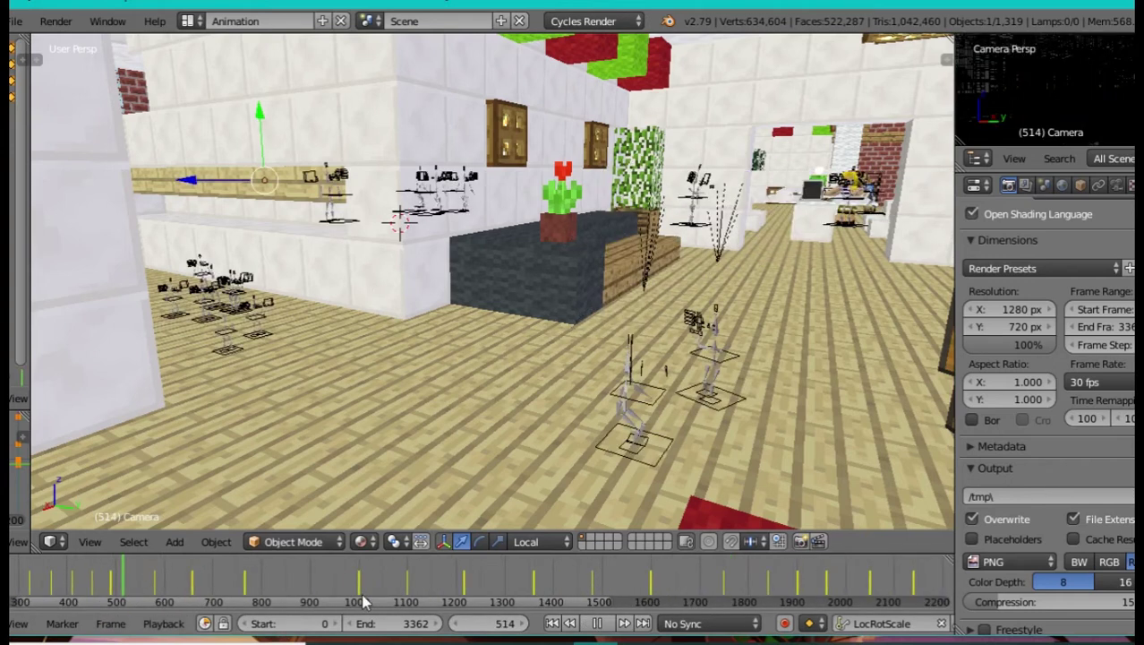
{"action": "key", "text": "alt+a"}
{"action": "scroll", "coordinate": [362, 602], "scroll_direction": "left", "scroll_amount": 3, "text": "ctrl"}
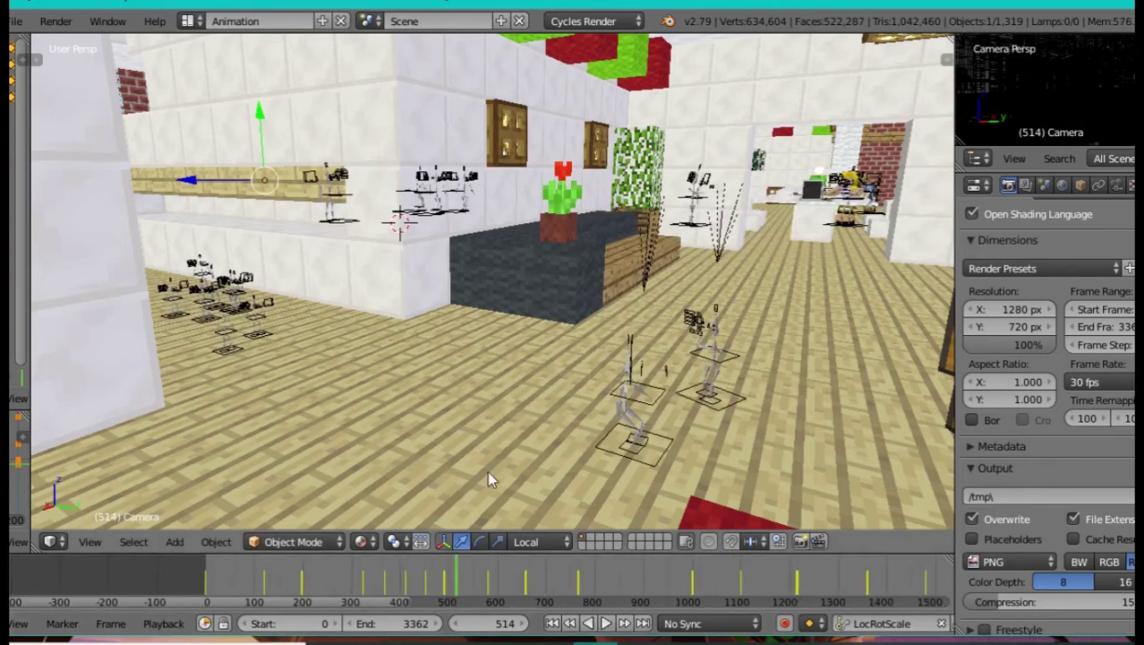
{"action": "key", "text": "KP_0"}
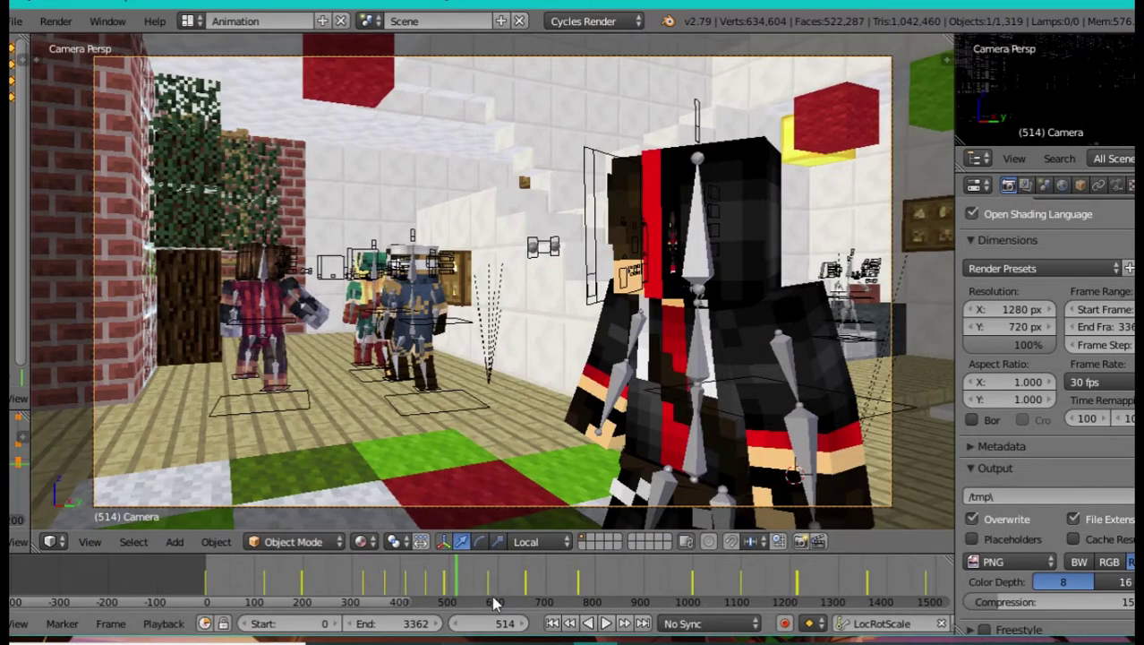
{"action": "key", "text": "alt+a"}
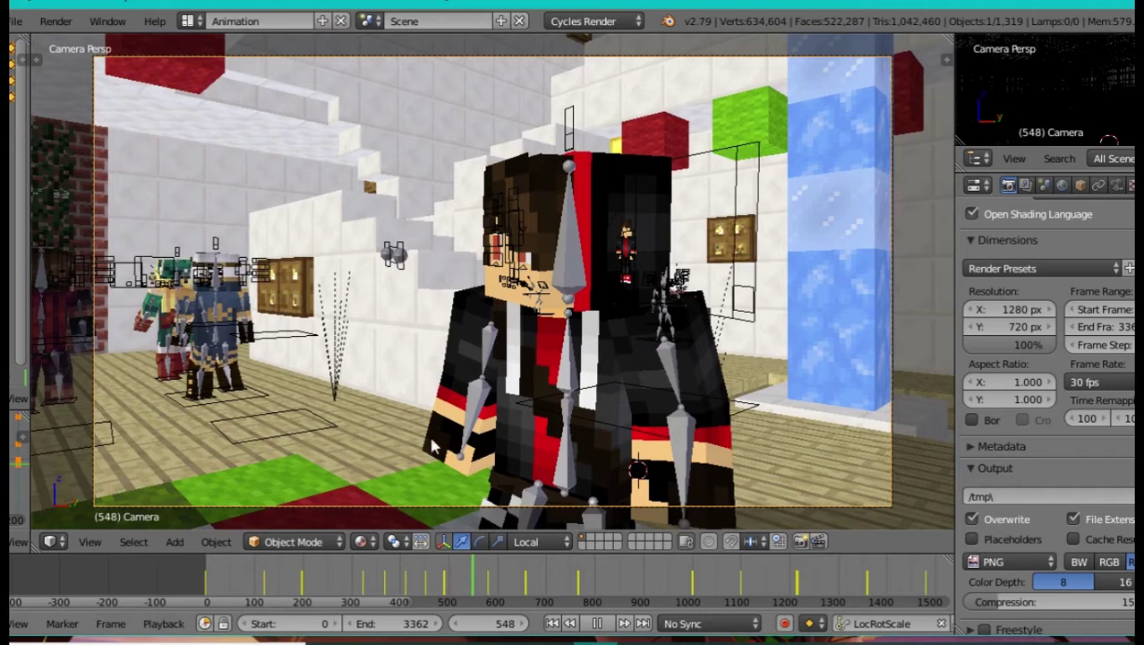
{"action": "key", "text": "alt+a"}
Step: Compare the camera view at frames 612 and 677, returning to the close-up at frame 642
{"action": "left_click", "coordinate": [502, 579]}
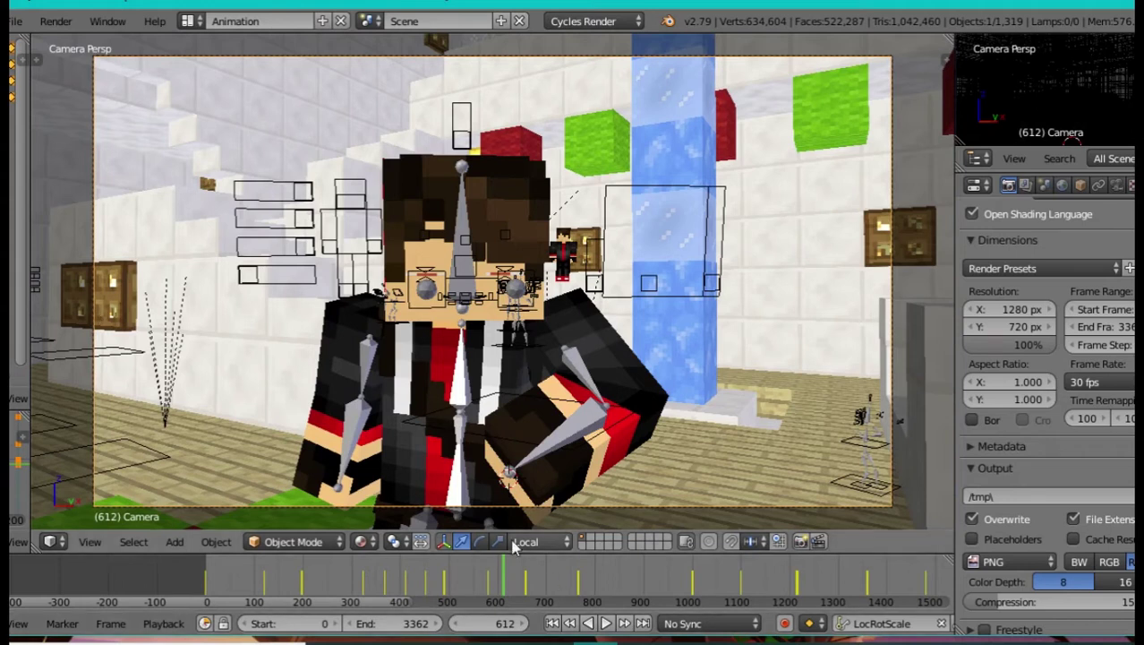
{"action": "left_click", "coordinate": [532, 591]}
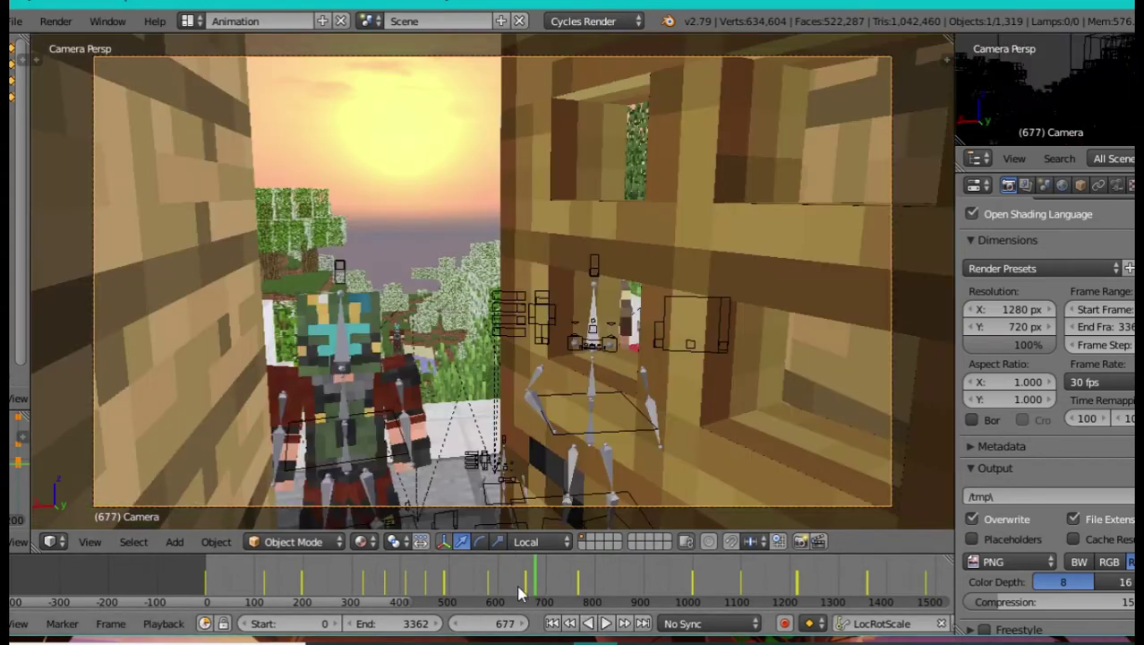
{"action": "left_click", "coordinate": [517, 591]}
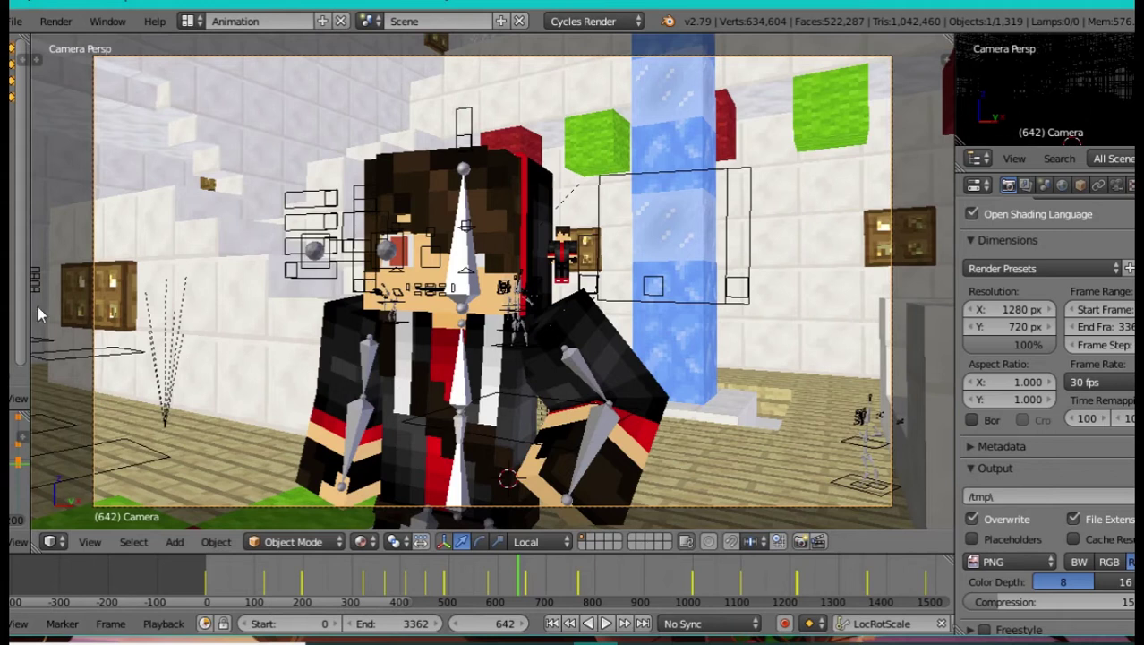
Step: Fly out of the camera view at frame 642 to examine the three background characters, and return to the camera
{"action": "key", "text": "shift+f"}
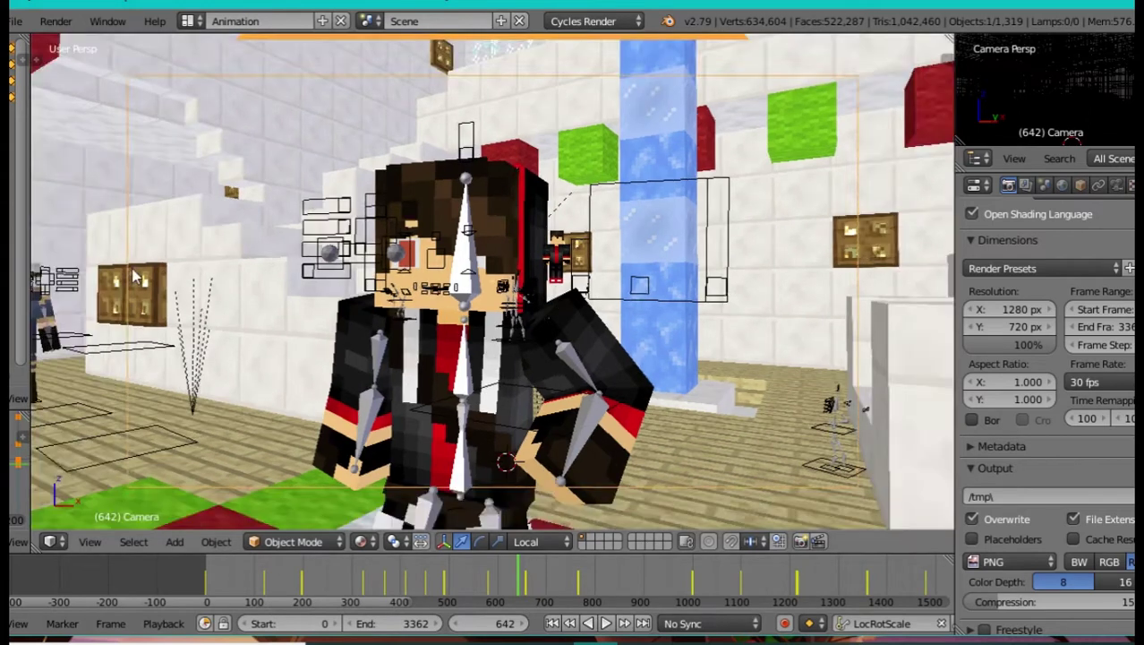
{"action": "key", "text": "w"}
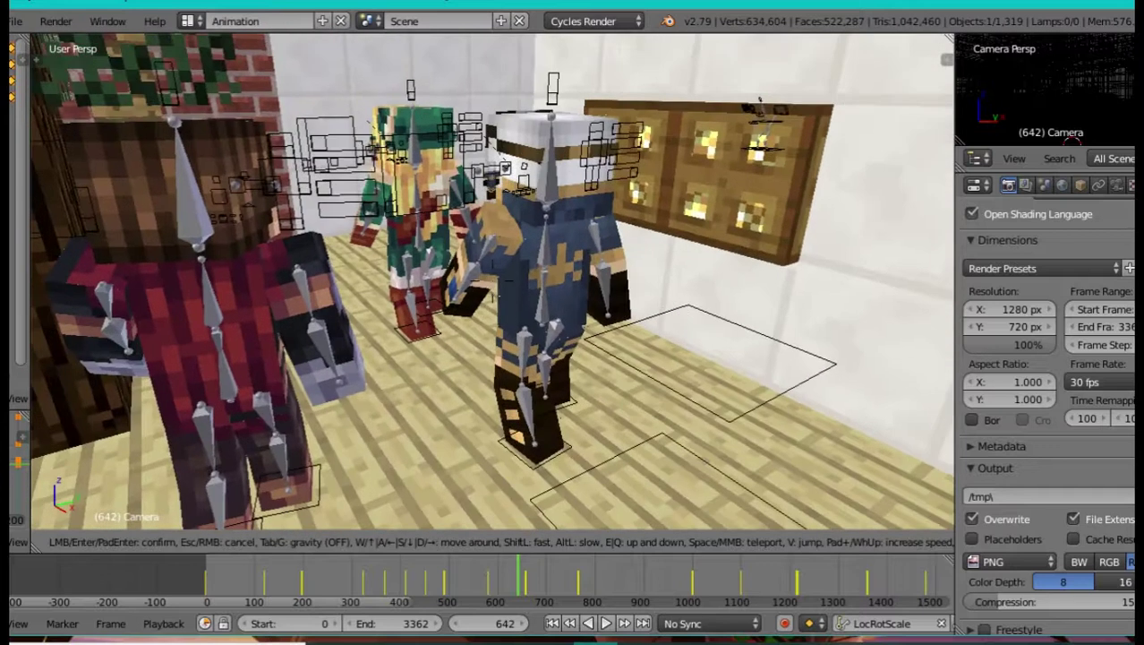
{"action": "left_click", "coordinate": [494, 286]}
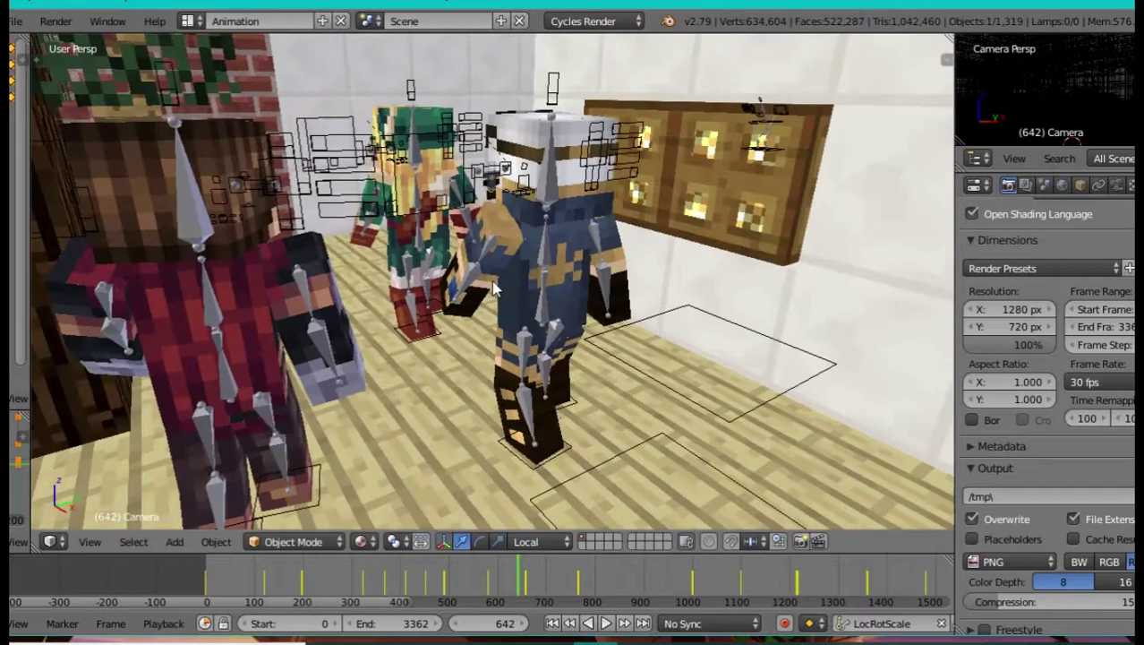
{"action": "key", "text": "KP_0"}
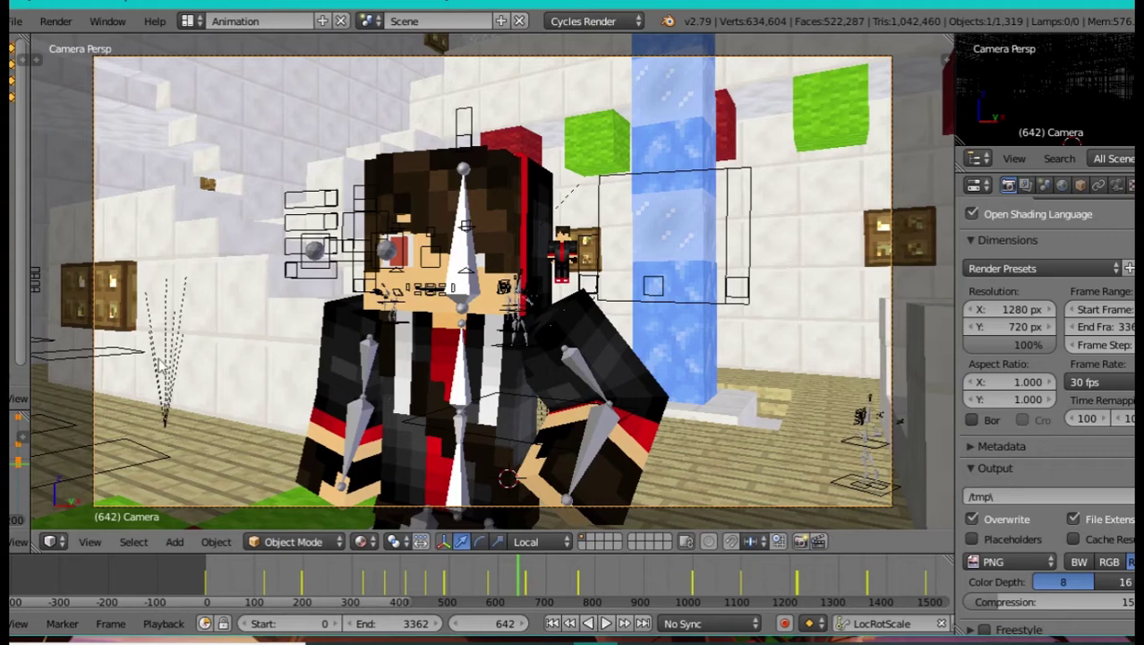
Step: Switch between the camera and outside views at frame 642, and fly around the black-and-red character's shot
{"action": "key", "text": "KP_0"}
{"action": "key", "text": "KP_0"}
{"action": "key", "text": "KP_0"}
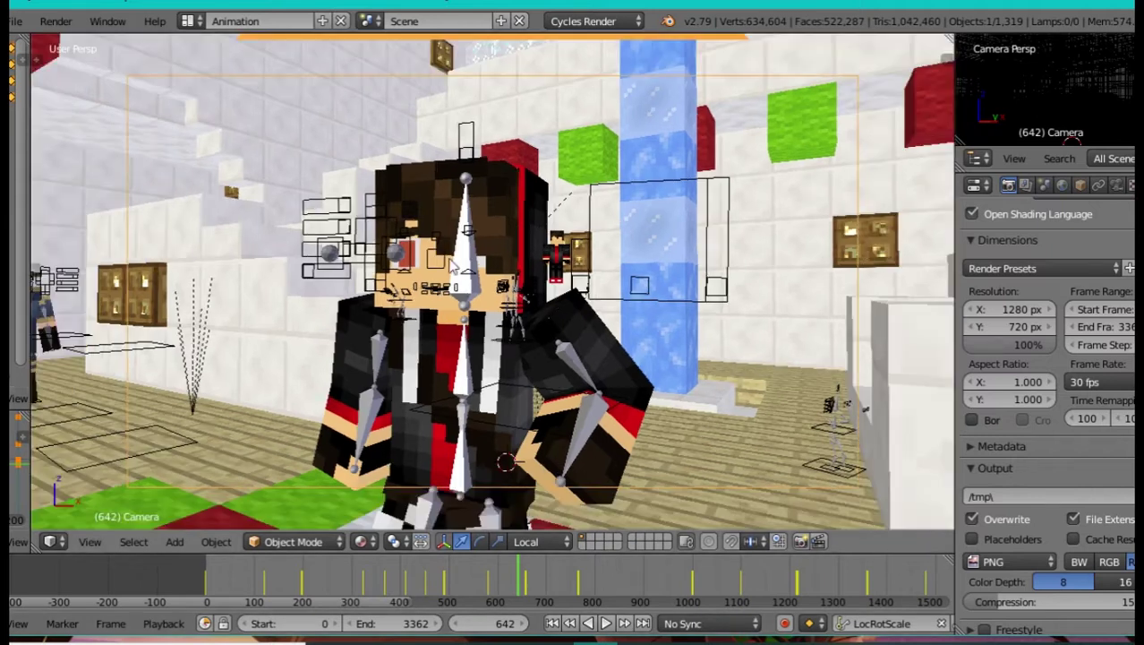
{"action": "key", "text": "shift+f"}
{"action": "left_click", "coordinate": [493, 280]}
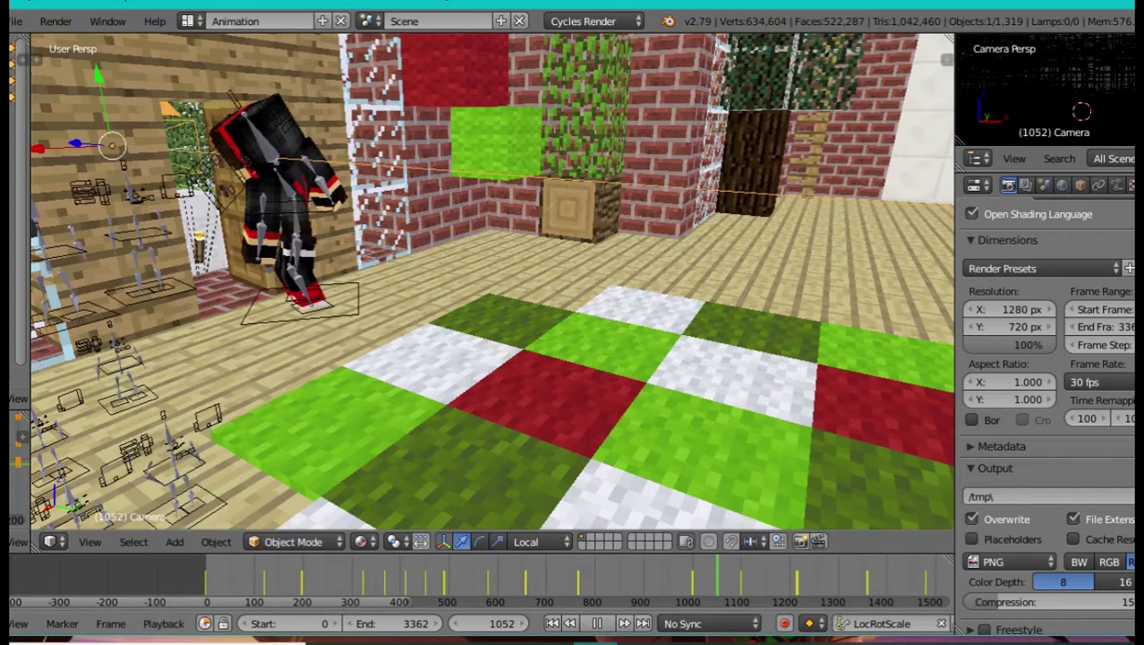
Step: Examine the handshake shot through the camera at frame 865 and move on to frame 983
{"action": "left_click", "coordinate": [625, 578]}
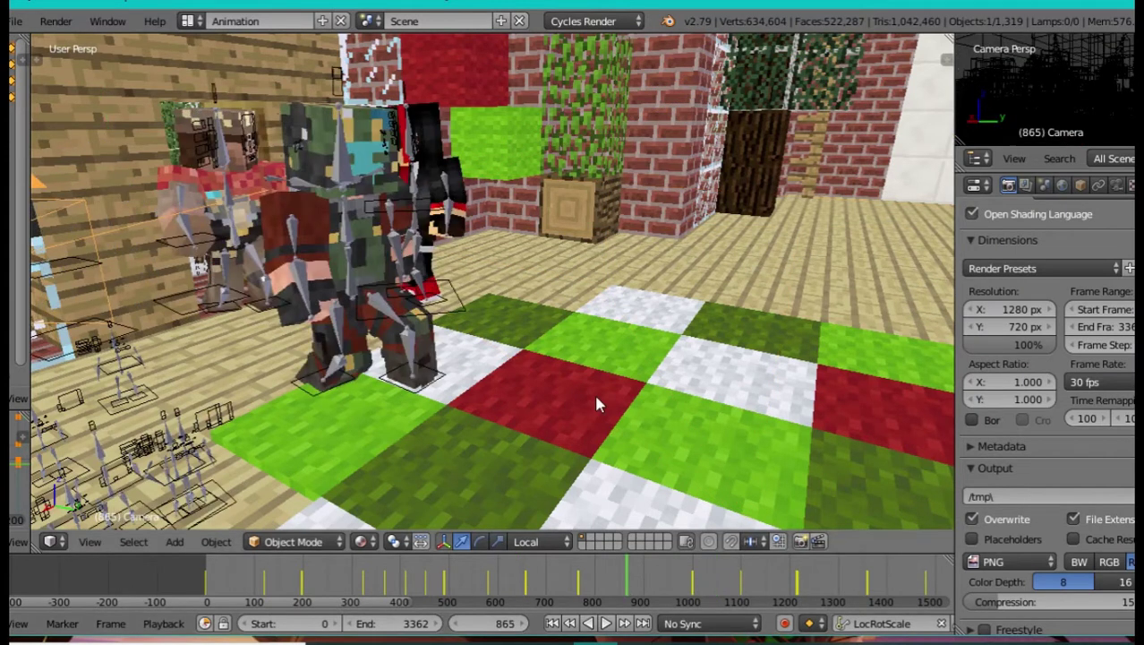
{"action": "key", "text": "KP_0"}
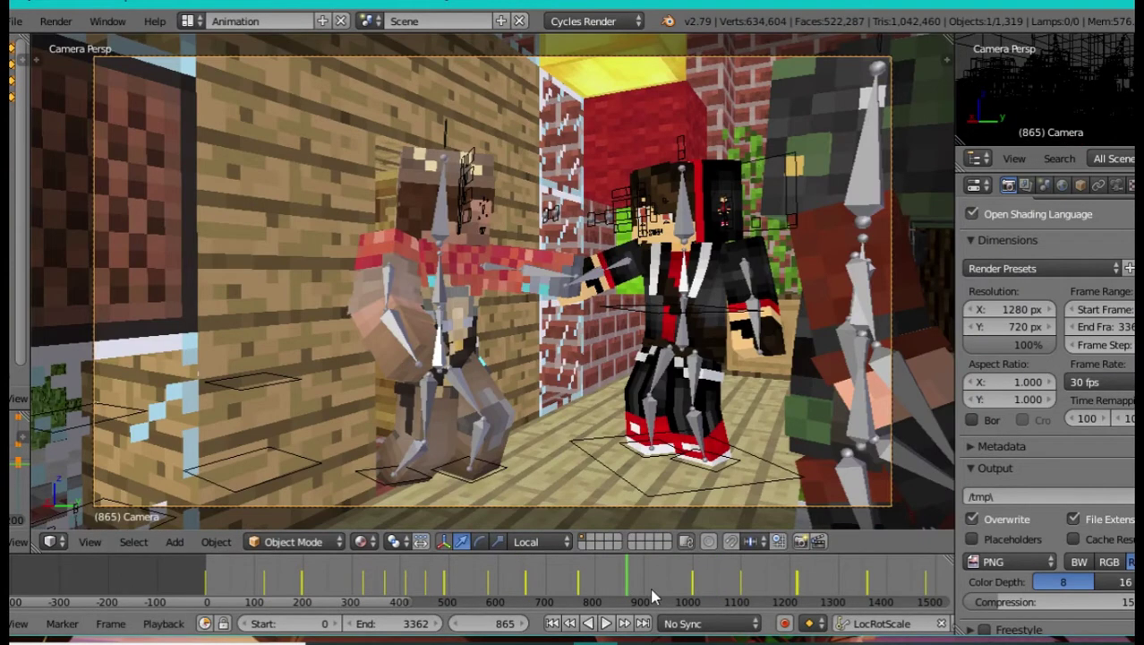
{"action": "left_click_drag", "start_coordinate": [652, 589], "coordinate": [685, 588]}
Step: Leave the camera view at frame 983 to examine the characters standing outside the shot, and return to the camera
{"action": "middle_click_drag", "start_coordinate": [693, 364], "coordinate": [694, 366]}
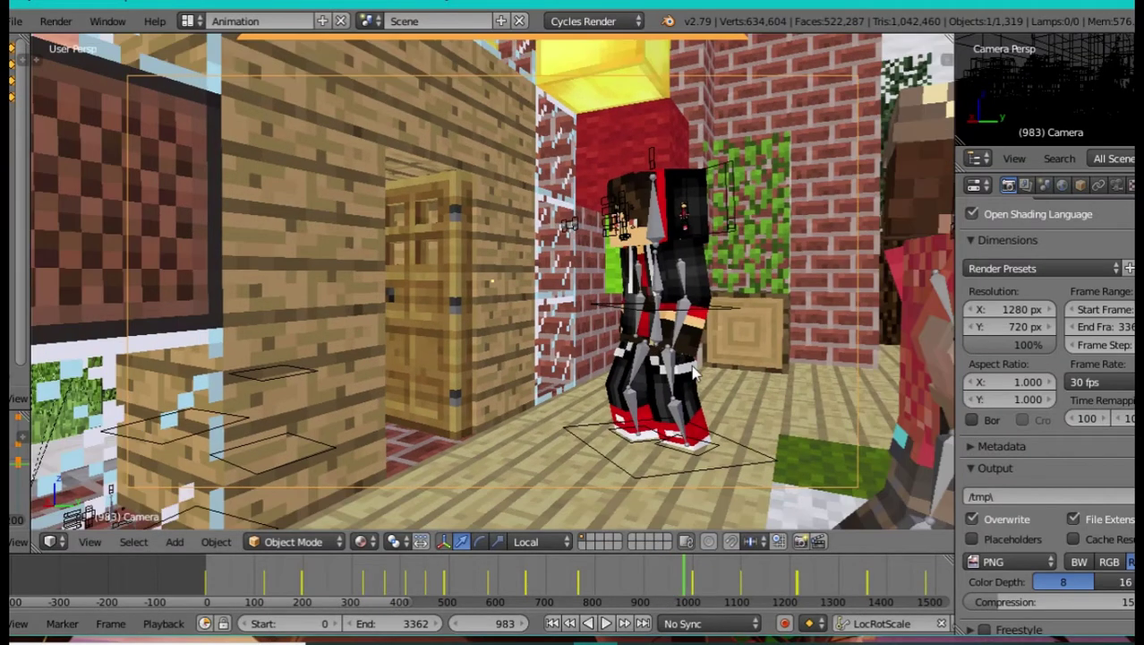
{"action": "key", "text": "shift+f"}
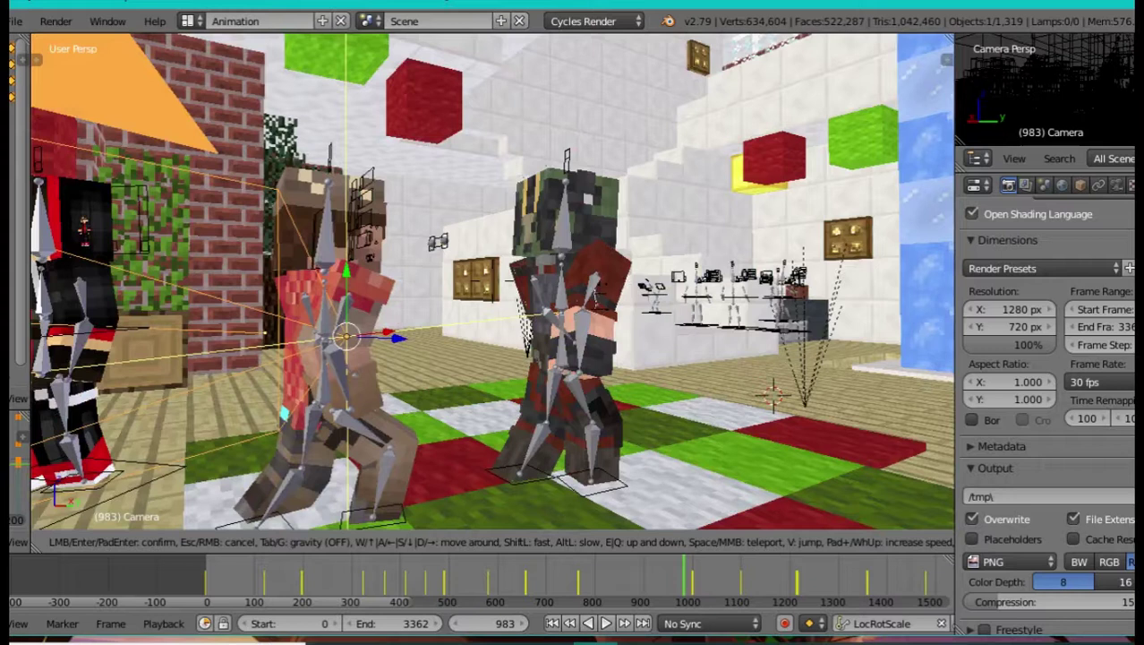
{"action": "left_click", "coordinate": [492, 281]}
{"action": "middle_click_drag", "start_coordinate": [492, 281], "coordinate": [496, 287]}
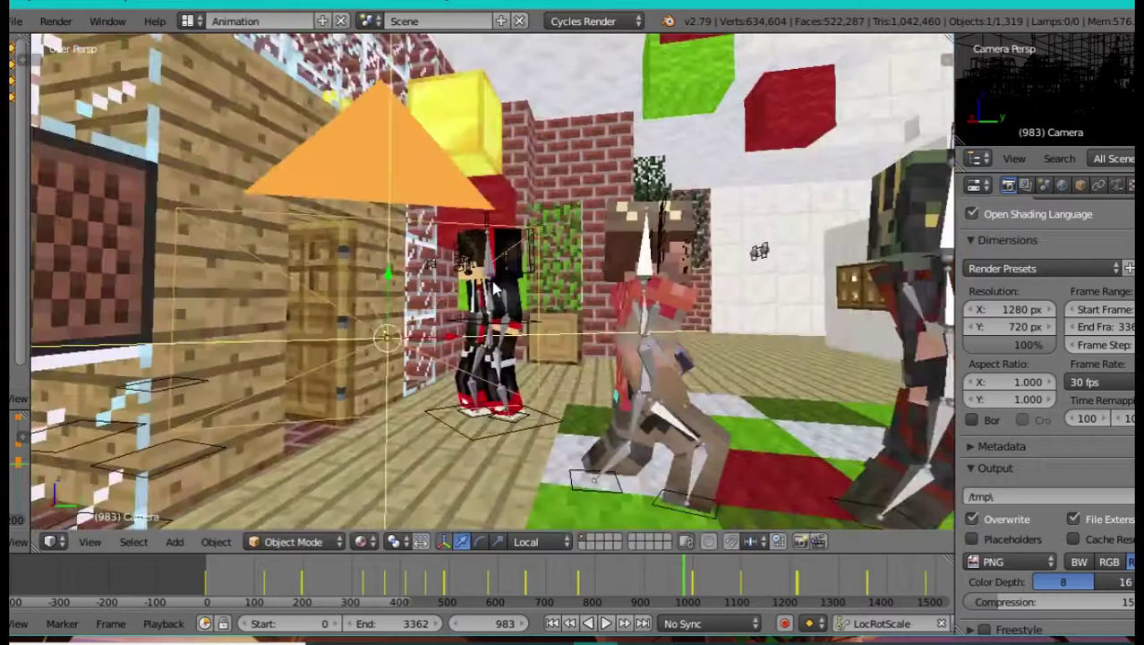
{"action": "key", "text": "KP_0"}
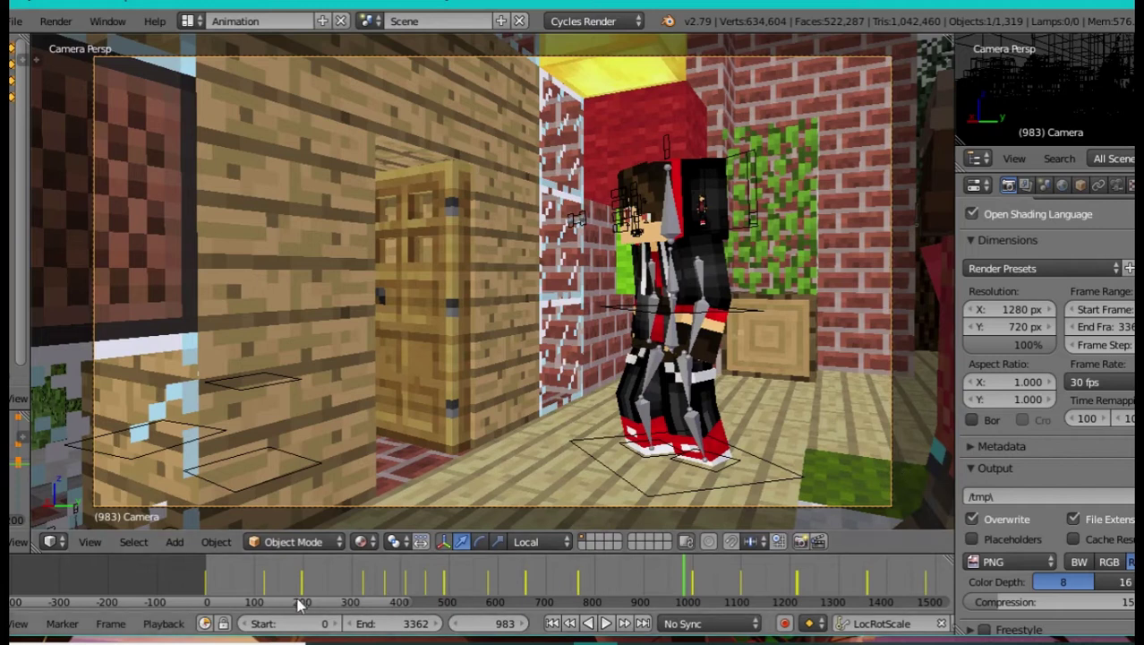
Step: Move to the doorway shot around frame 2362 and replay the door opening, stopping at frame 2345
{"action": "left_click_drag", "start_coordinate": [298, 600], "coordinate": [365, 611]}
{"action": "left_click_drag", "start_coordinate": [439, 600], "coordinate": [618, 621]}
{"action": "scroll", "coordinate": [615, 600], "scroll_direction": "down", "scroll_amount": 6, "text": "ctrl"}
{"action": "left_click", "coordinate": [643, 577]}
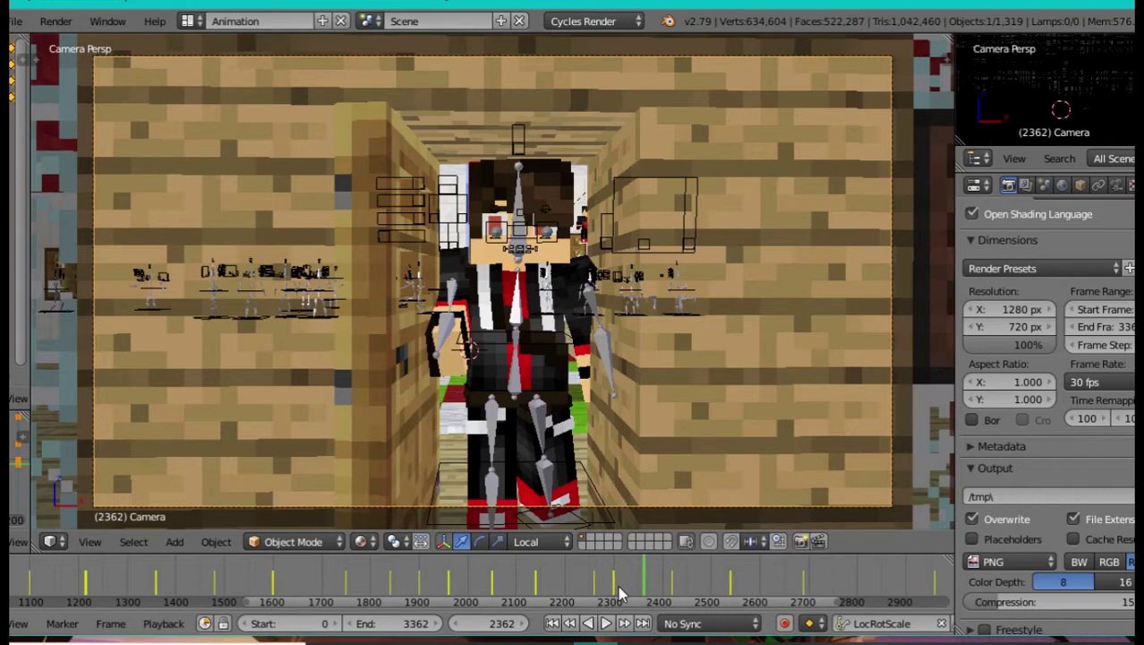
{"action": "left_click", "coordinate": [621, 593]}
{"action": "key", "text": "alt+a"}
{"action": "key", "text": "alt+a"}
{"action": "key", "text": "alt+a"}
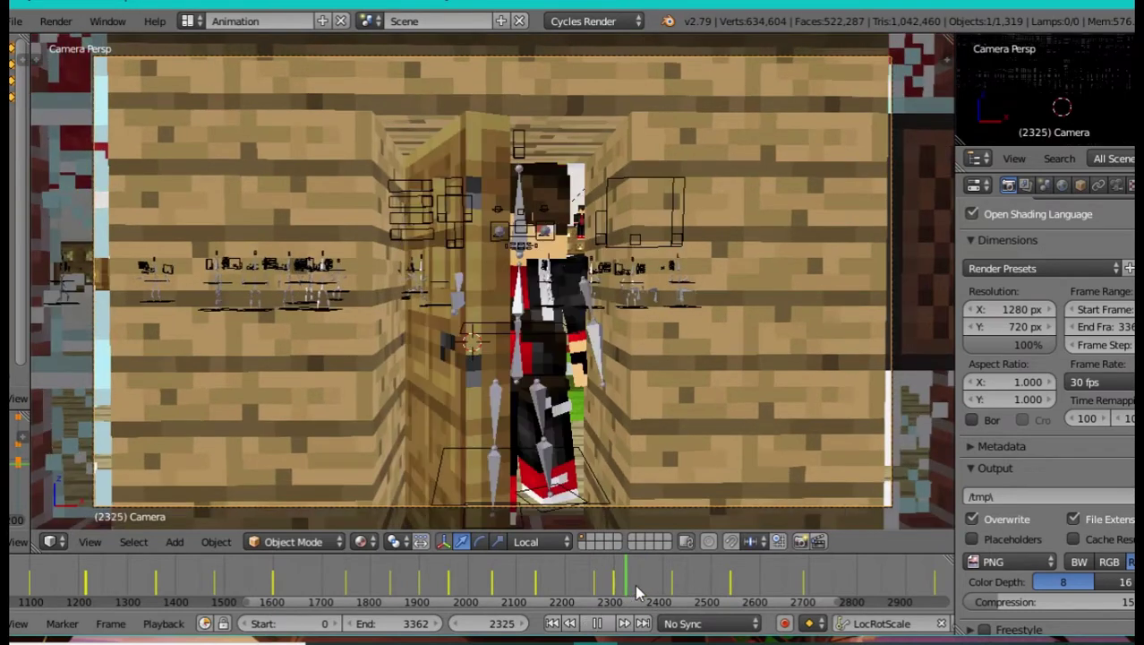
{"action": "key", "text": "alt+a"}
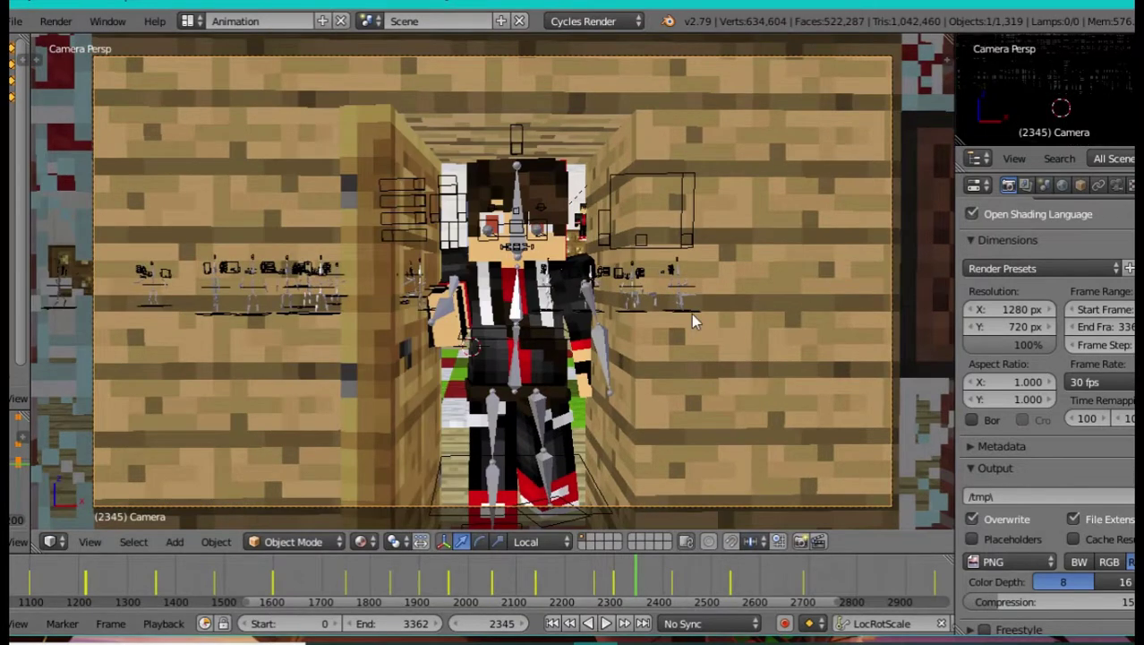
Step: Limit the viewport display to renderable objects, hiding the character rigs and other overlays
{"action": "key", "text": "n"}
{"action": "left_click", "coordinate": [769, 358]}
{"action": "key", "text": "n"}
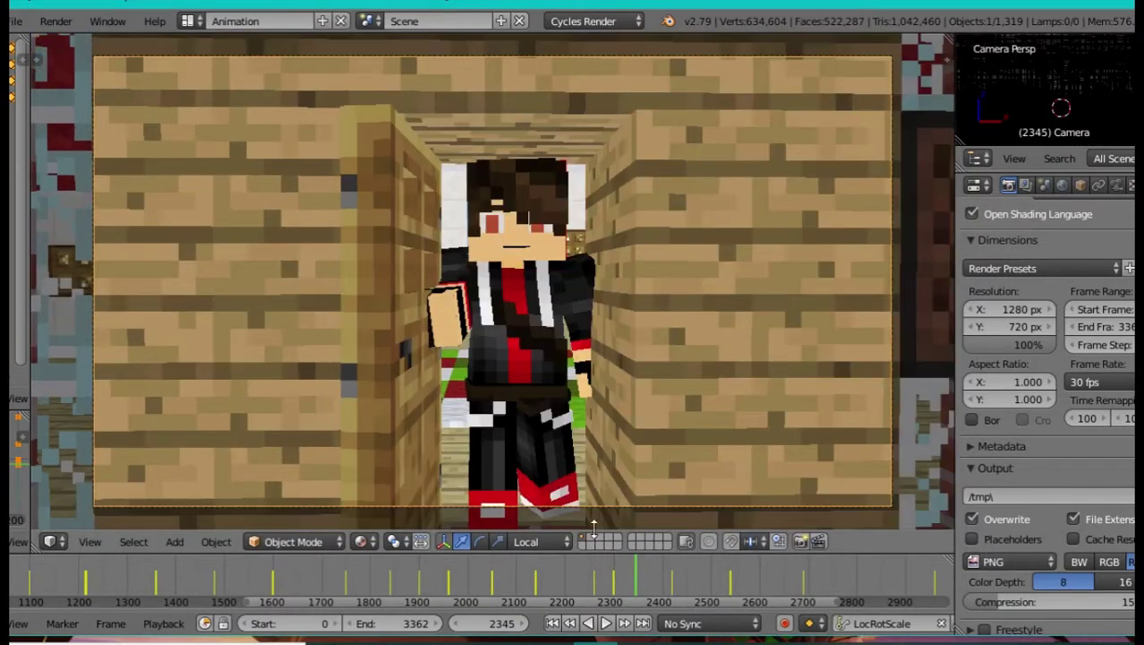
Step: Step through the doorway shot from frame 2364 to 2390 to examine the character's movement, and go back to frame 2316
{"action": "left_click", "coordinate": [644, 575]}
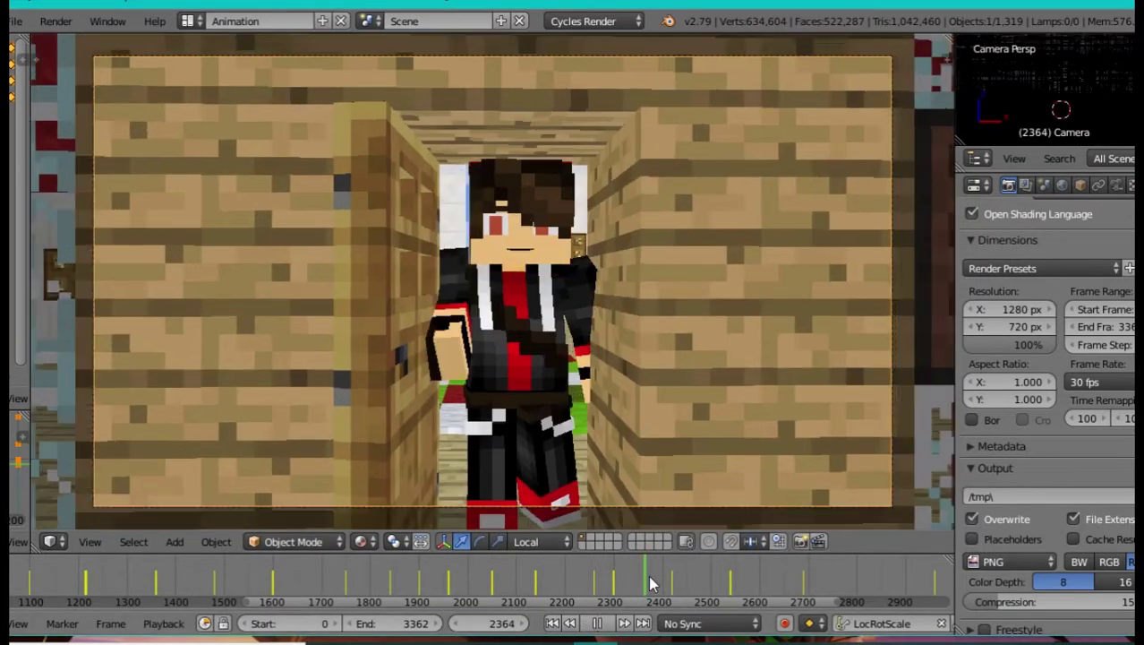
{"action": "key", "text": "Right"}
{"action": "key", "text": "Right"}
{"action": "key", "text": "Right"}
{"action": "key", "text": "Right"}
{"action": "key", "text": "Right"}
{"action": "key", "text": "Right"}
{"action": "key", "text": "Right"}
{"action": "key", "text": "Right"}
{"action": "key", "text": "Right"}
{"action": "key", "text": "Right"}
{"action": "key", "text": "Right"}
{"action": "key", "text": "Right"}
{"action": "key", "text": "Right"}
{"action": "key", "text": "Right"}
{"action": "key", "text": "Right"}
{"action": "key", "text": "Right"}
{"action": "key", "text": "Right"}
{"action": "key", "text": "Right"}
{"action": "key", "text": "Right"}
{"action": "key", "text": "Right"}
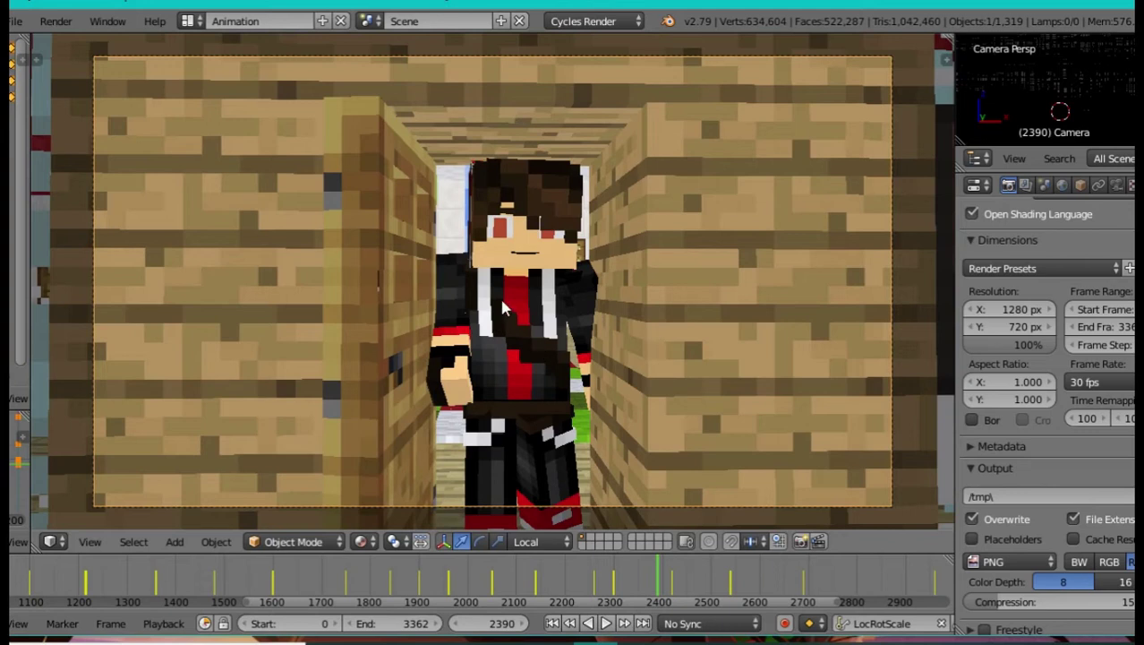
{"action": "left_click", "coordinate": [624, 588]}
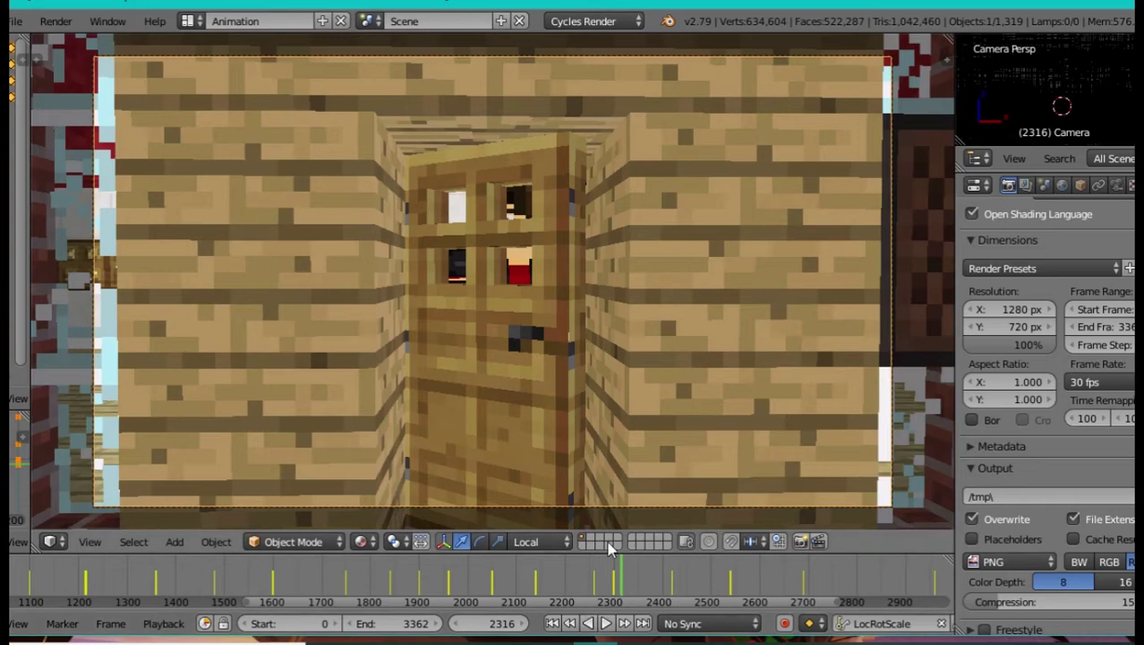
Step: Replay the doorway shot just before the door opens, stop at frame 2303, and move to frame 2379
{"action": "left_click_drag", "start_coordinate": [624, 588], "coordinate": [619, 587]}
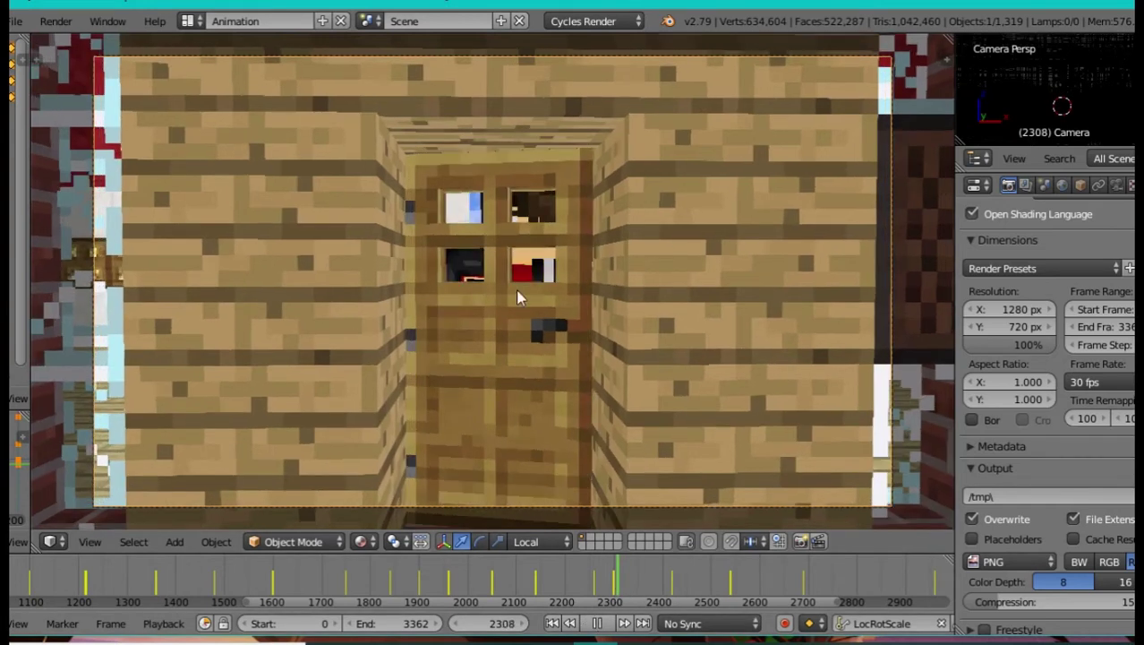
{"action": "key", "text": "alt+a"}
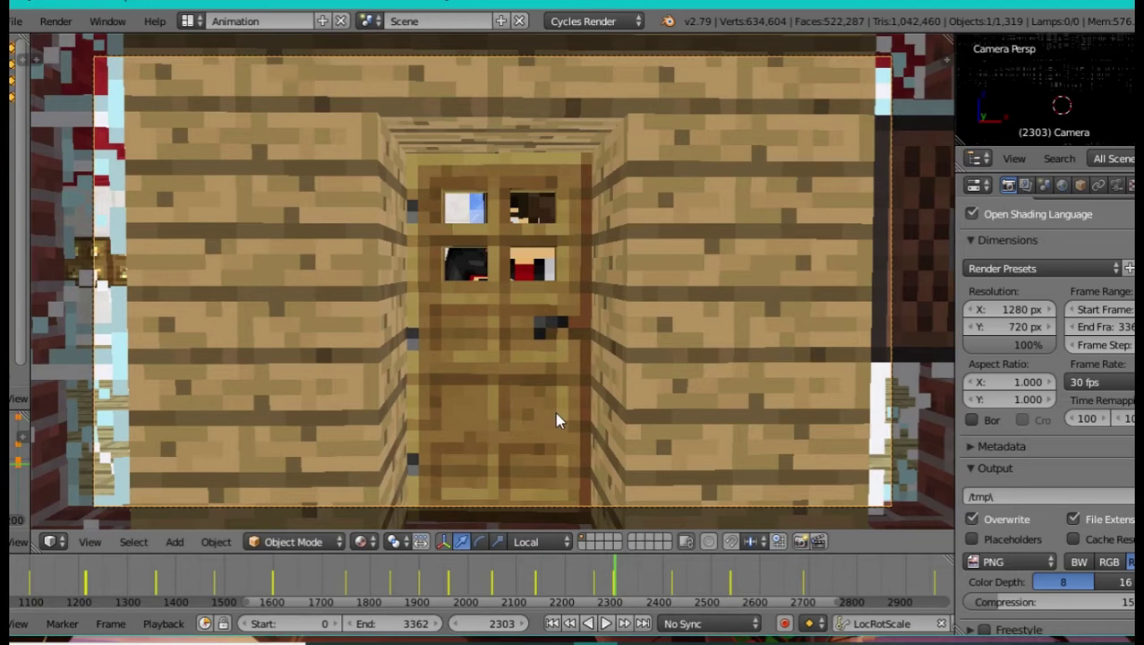
{"action": "left_click", "coordinate": [654, 592]}
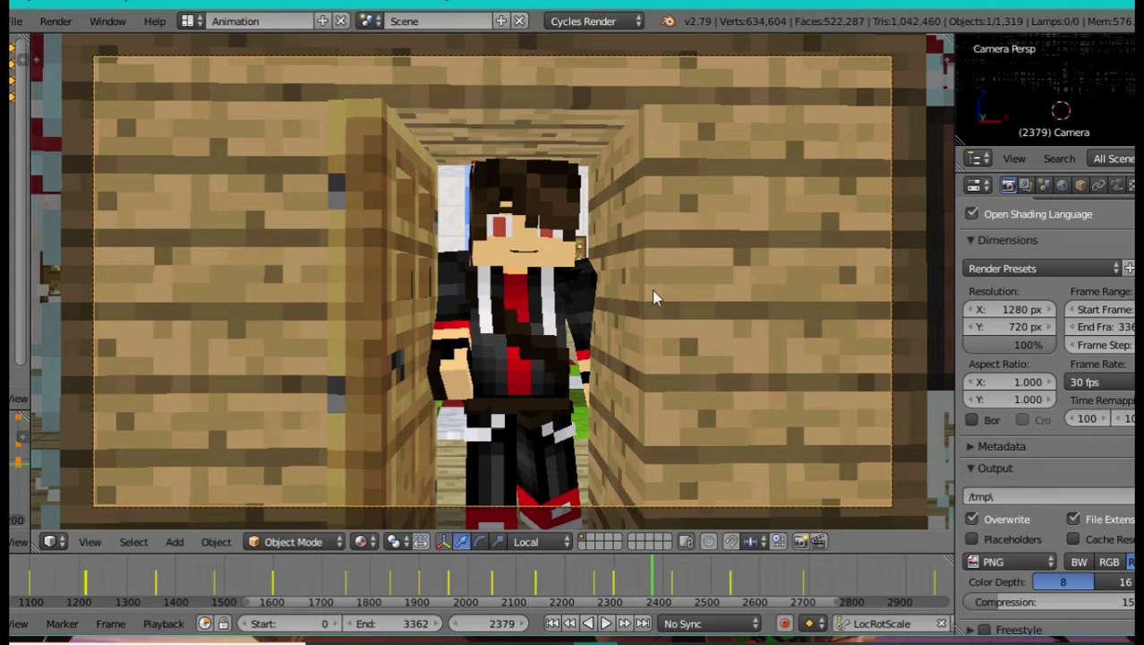
Step: Leave the camera view at frame 2379 and fly outside the doorway to examine the character inside and the two waiting in front
{"action": "middle_click", "coordinate": [655, 294]}
{"action": "key", "text": "shift+f"}
{"action": "key", "text": "s"}
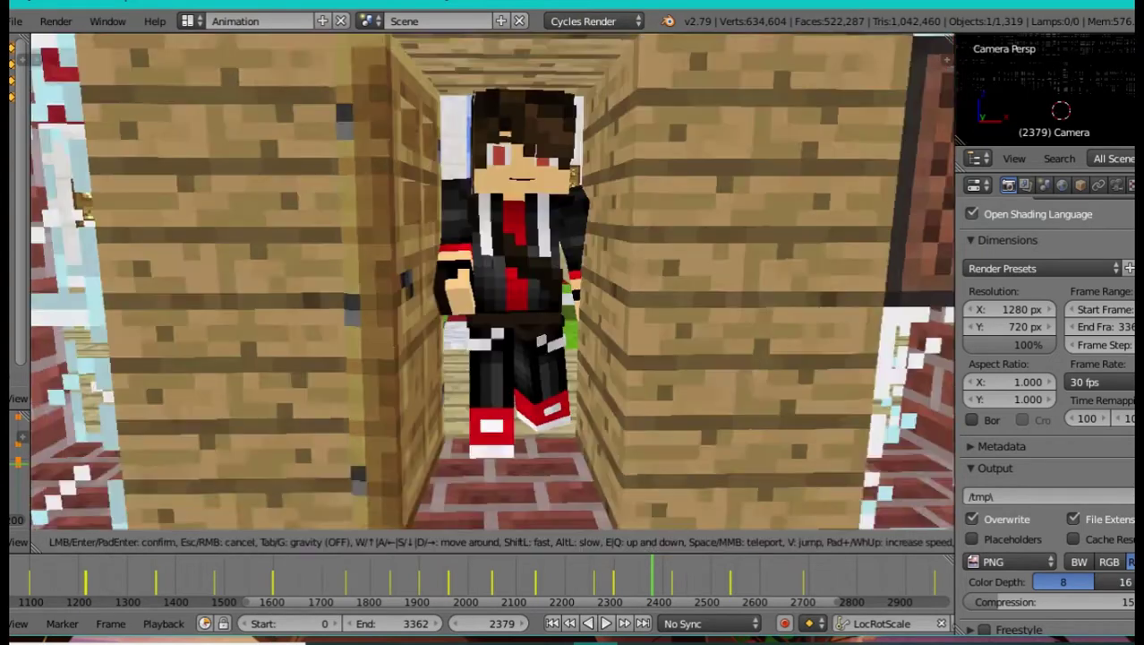
{"action": "key", "text": "a"}
{"action": "key", "text": "w"}
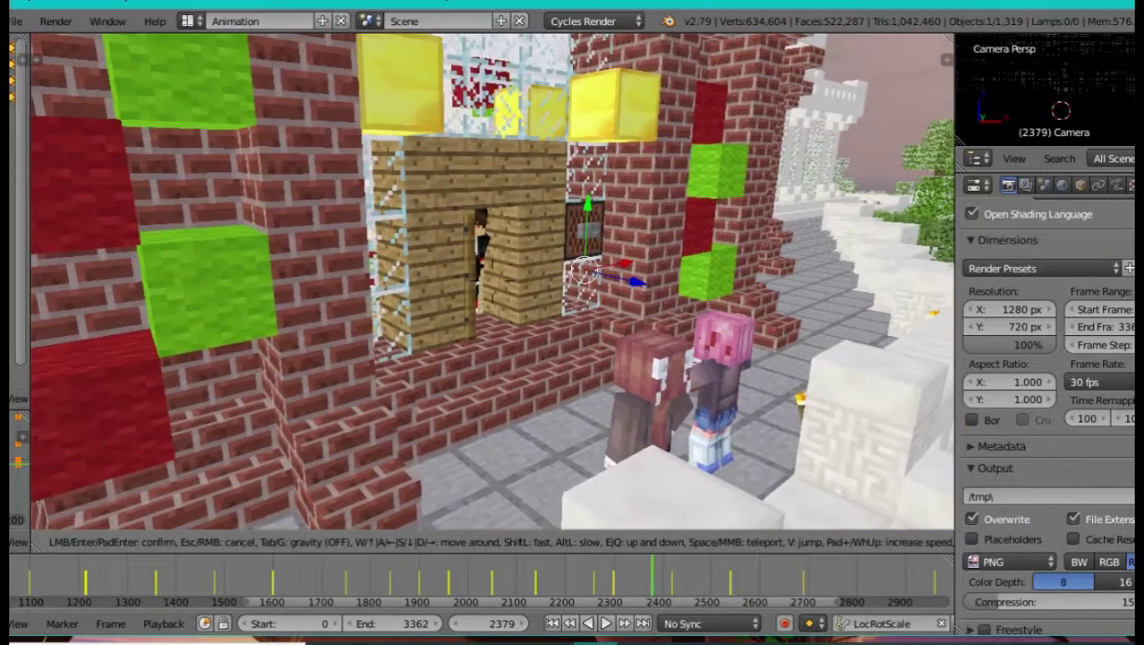
{"action": "key", "text": "s"}
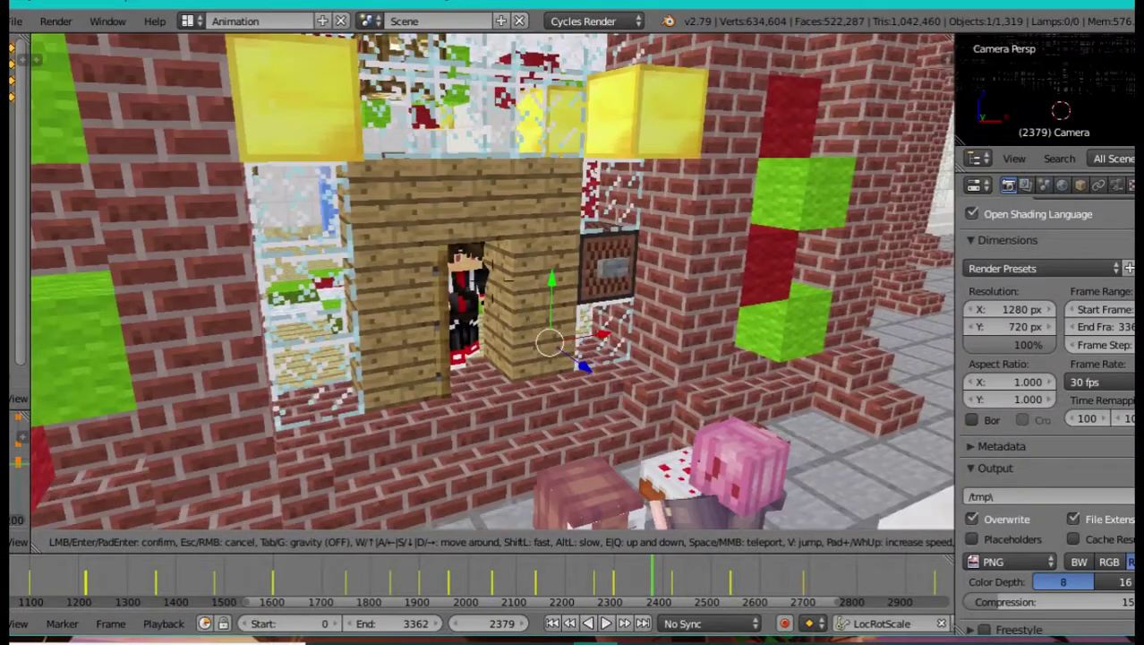
{"action": "key", "text": "w"}
{"action": "key", "text": "s"}
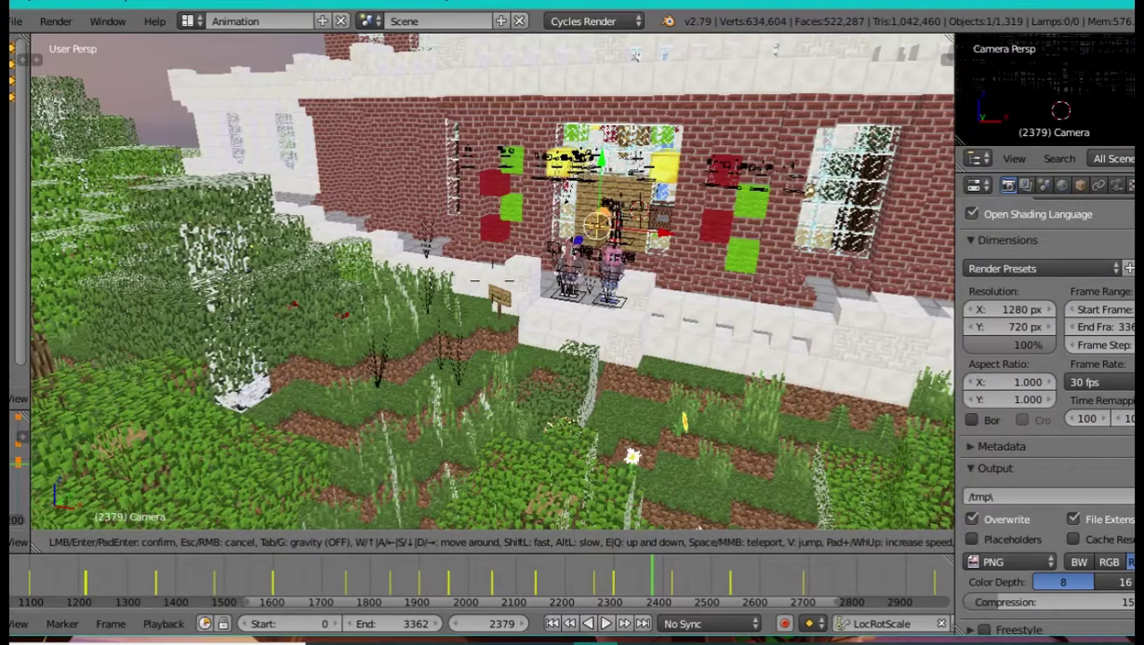
Step: Fly around the brick building's front to examine the characters and rigs at the entrance, and select the tree leaves in the garden
{"action": "key", "text": "w"}
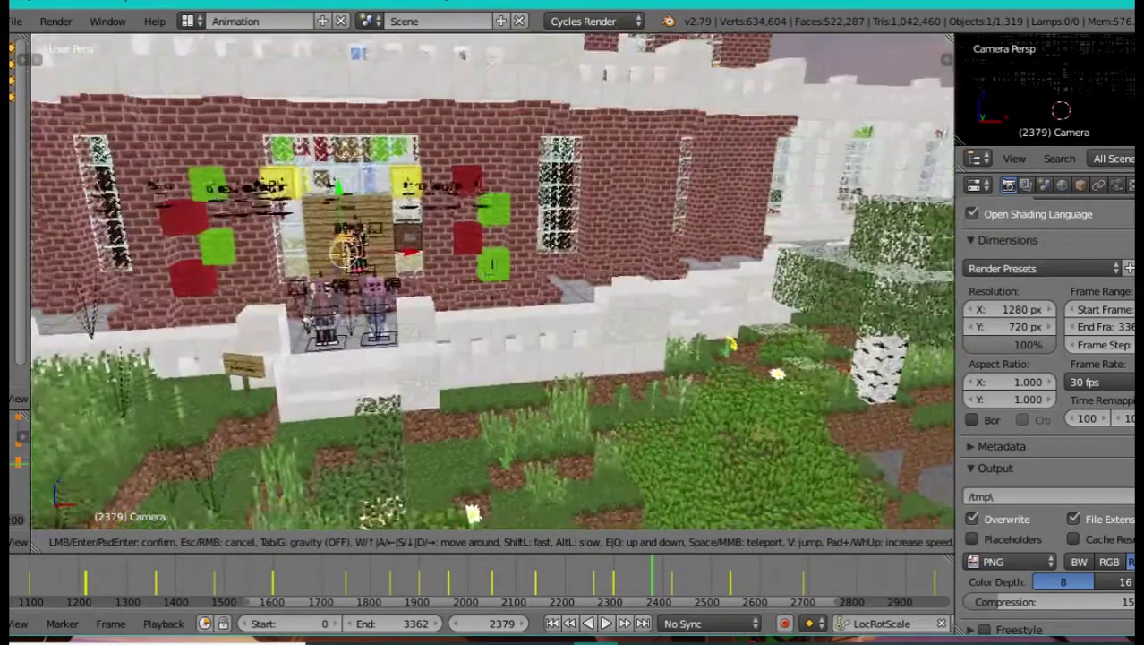
{"action": "key", "text": "w"}
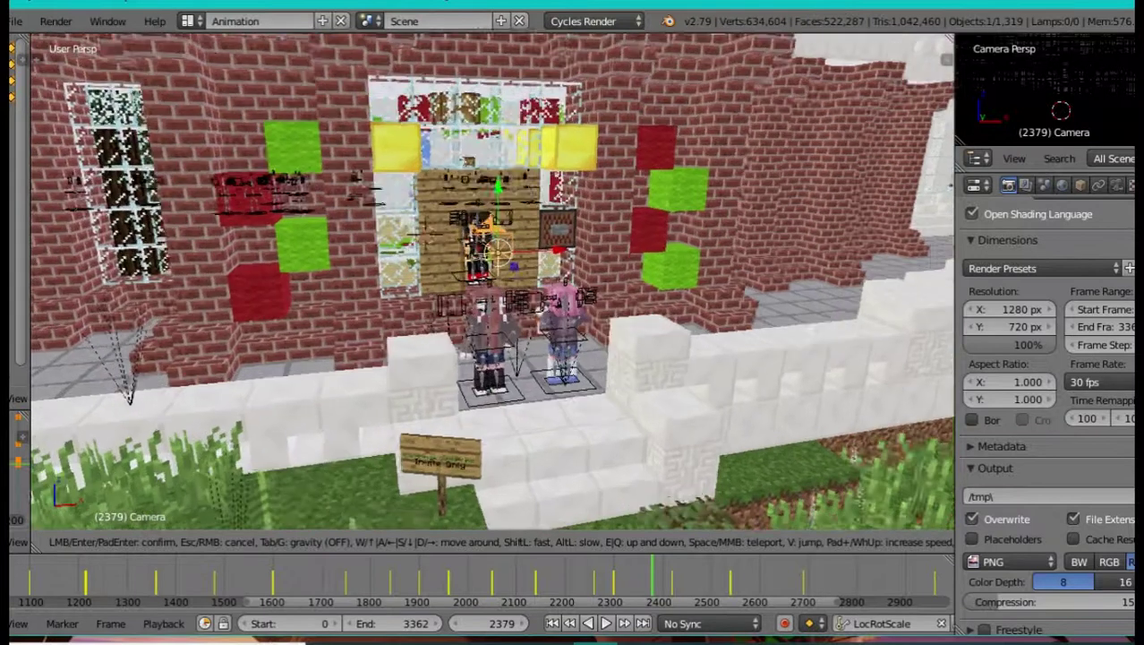
{"action": "key", "text": "s"}
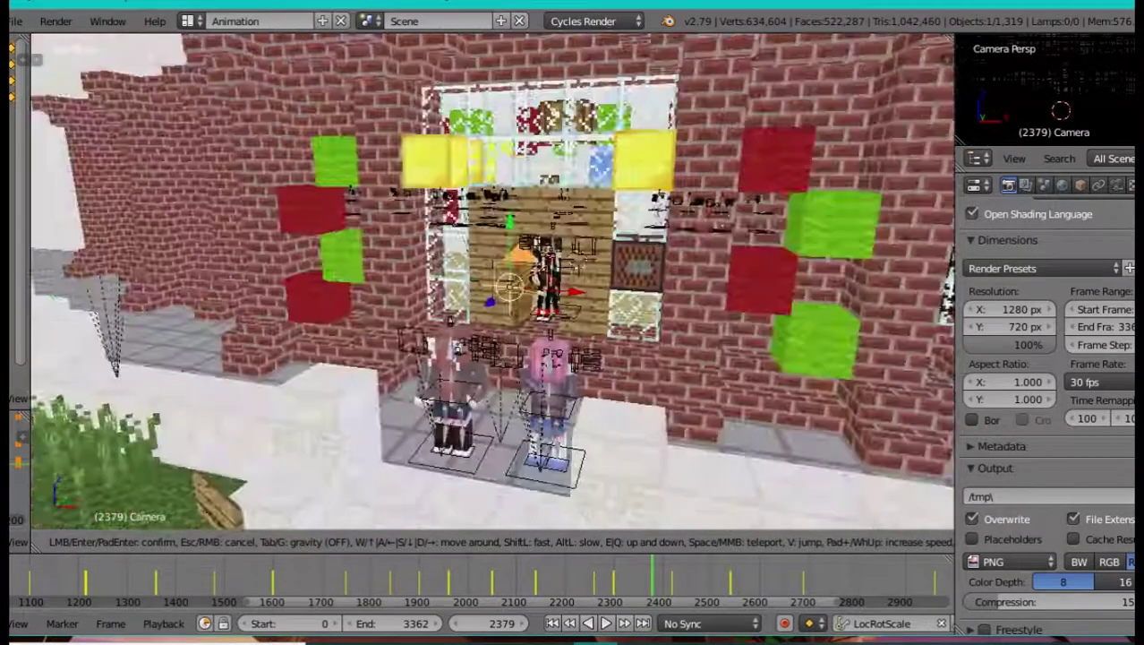
{"action": "key", "text": "Return"}
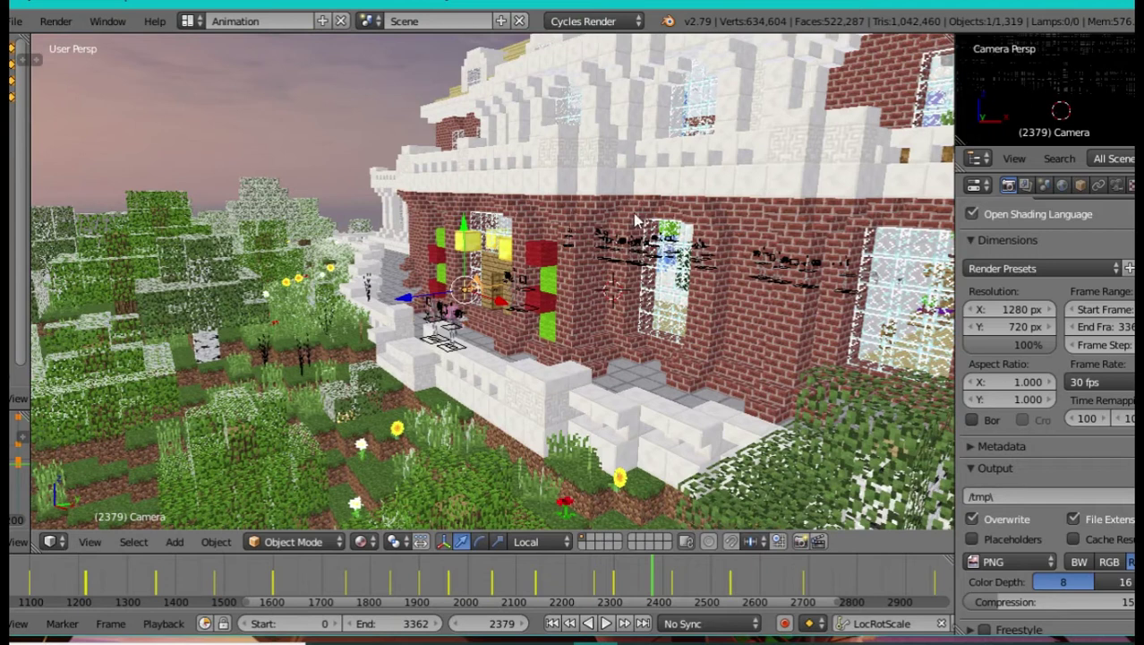
{"action": "right_click", "coordinate": [318, 311]}
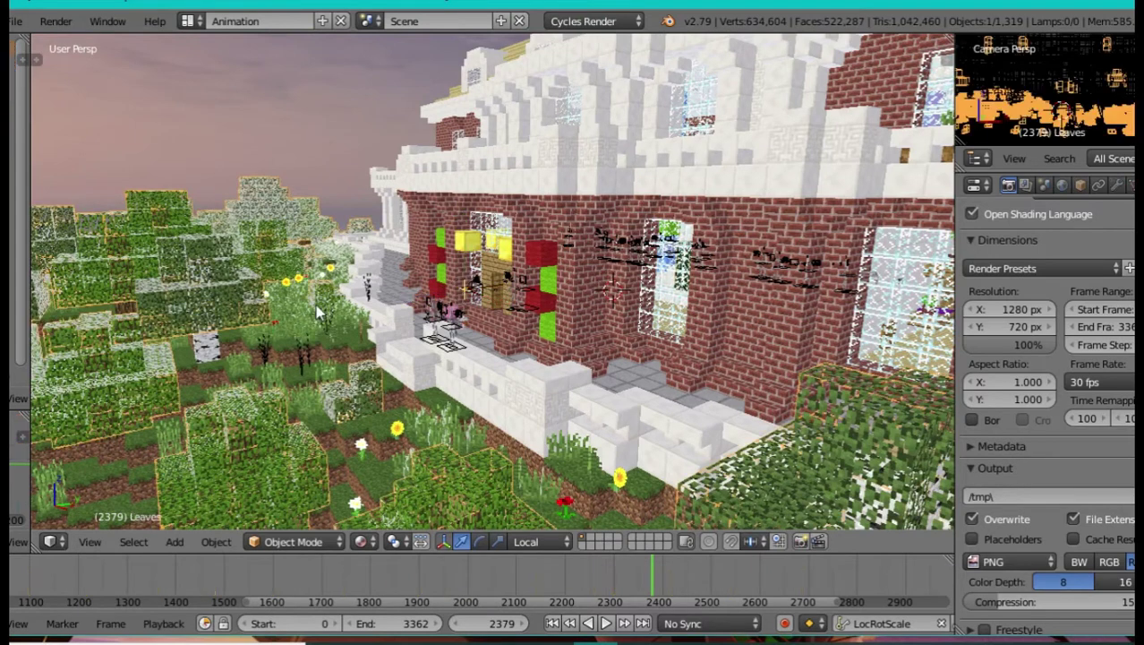